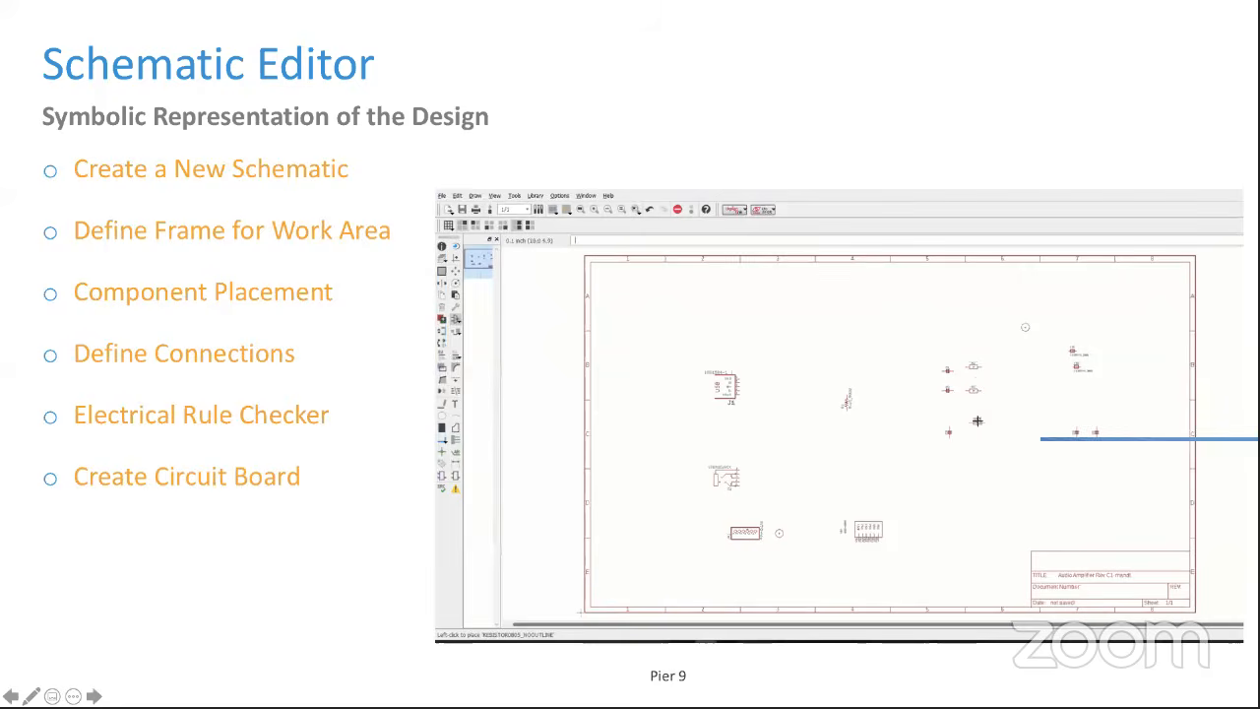
End the slide show and minimize the presentation window to switch to the EAGLE Control Panel.
key("Escape")
key("Escape")
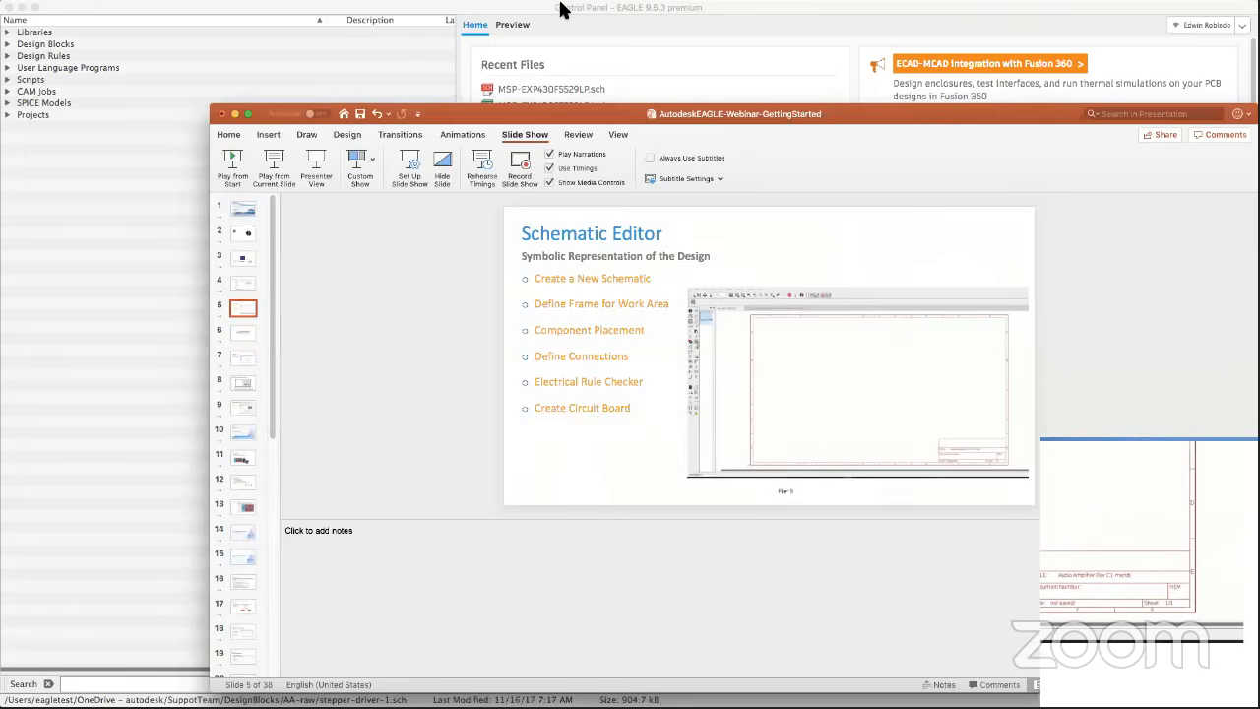
left_click(235, 114)
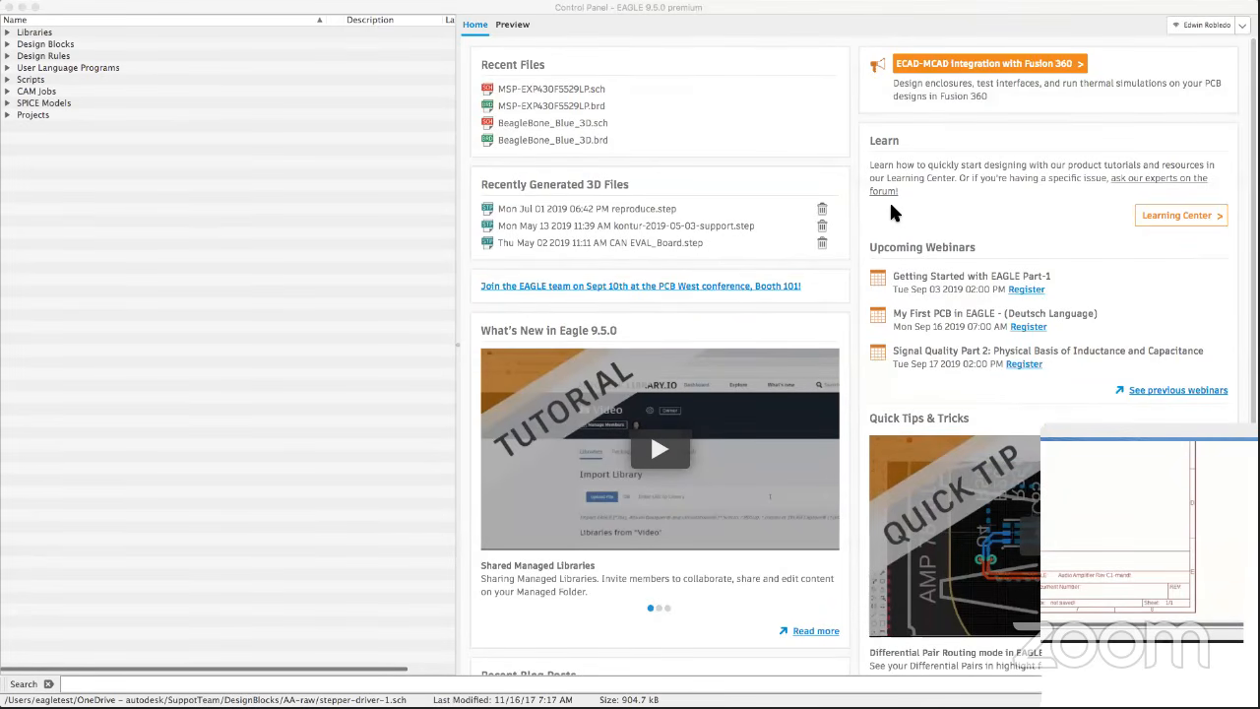
Review the Control Panel's Preview and Home pages down to the blog posts, and narrow the tree columns to reveal Last Modified.
left_click(513, 26)
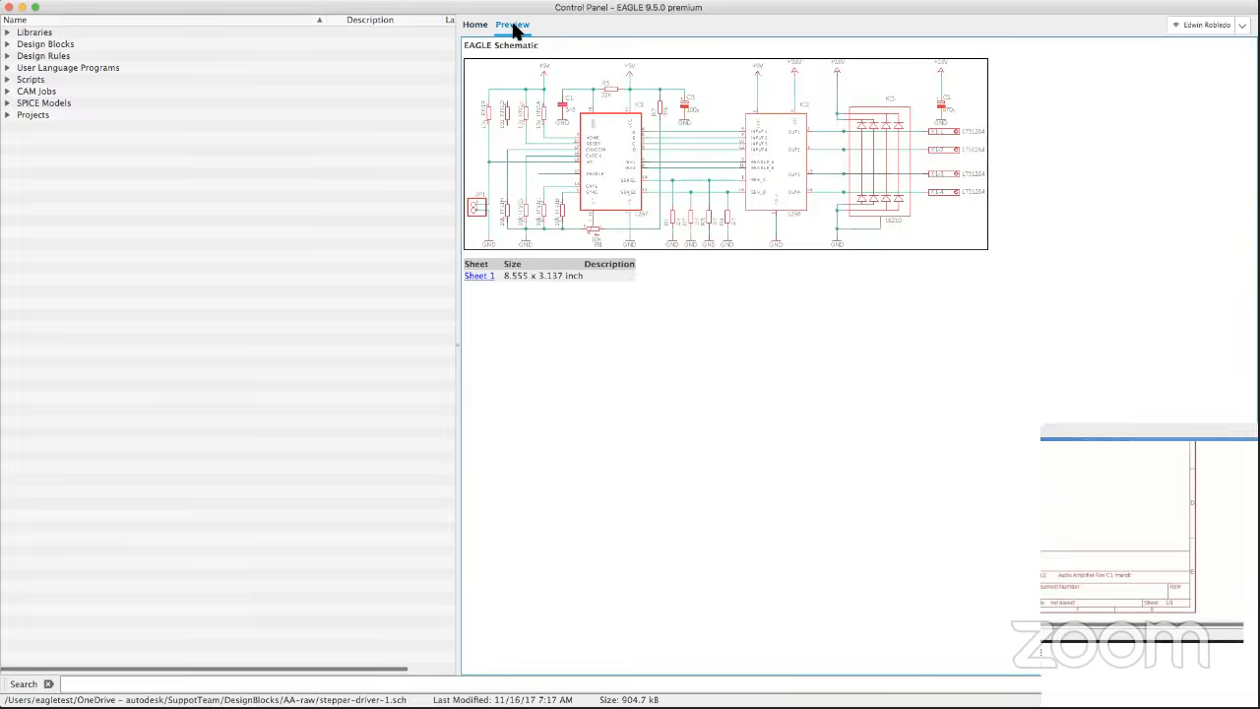
left_click(478, 28)
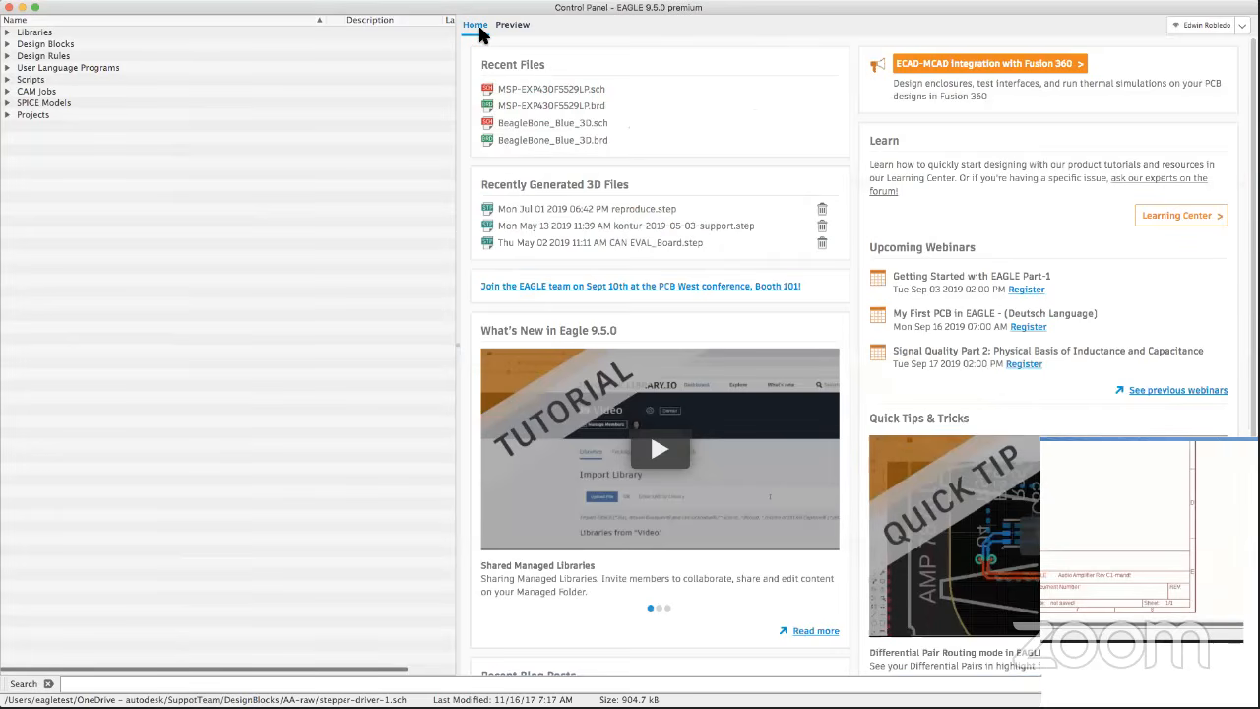
left_click_drag(443, 20, 274, 24)
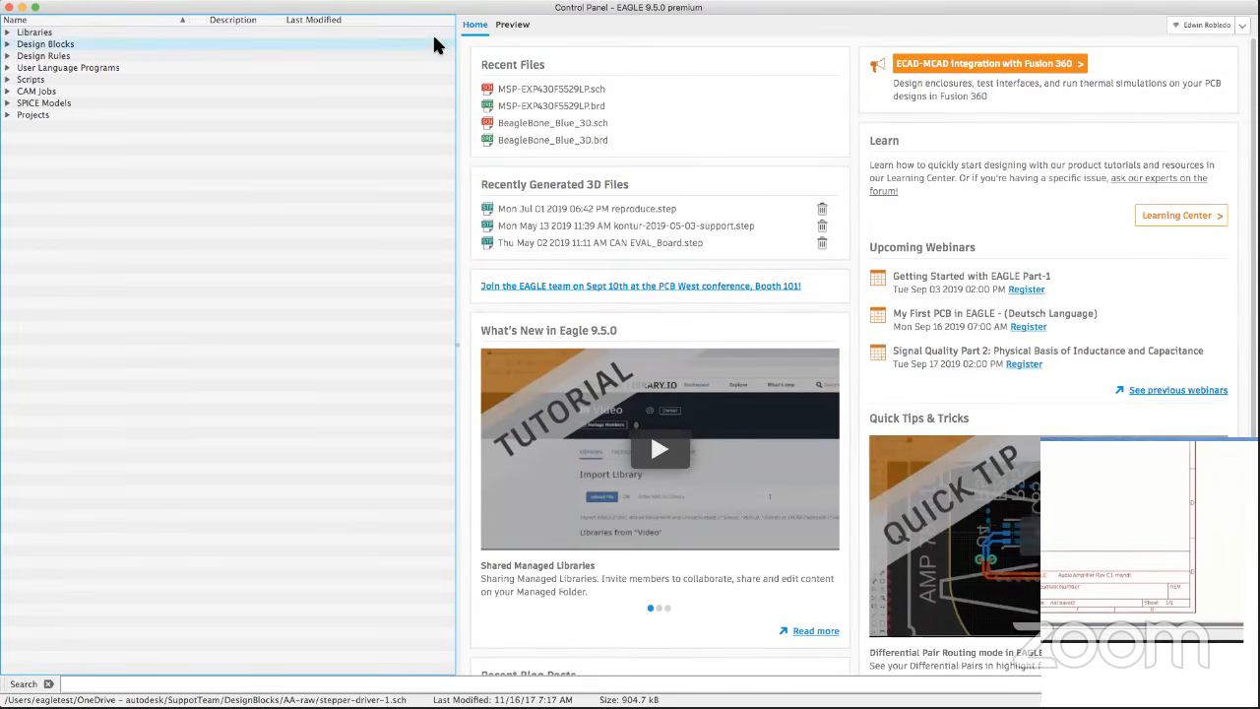
left_click(511, 27)
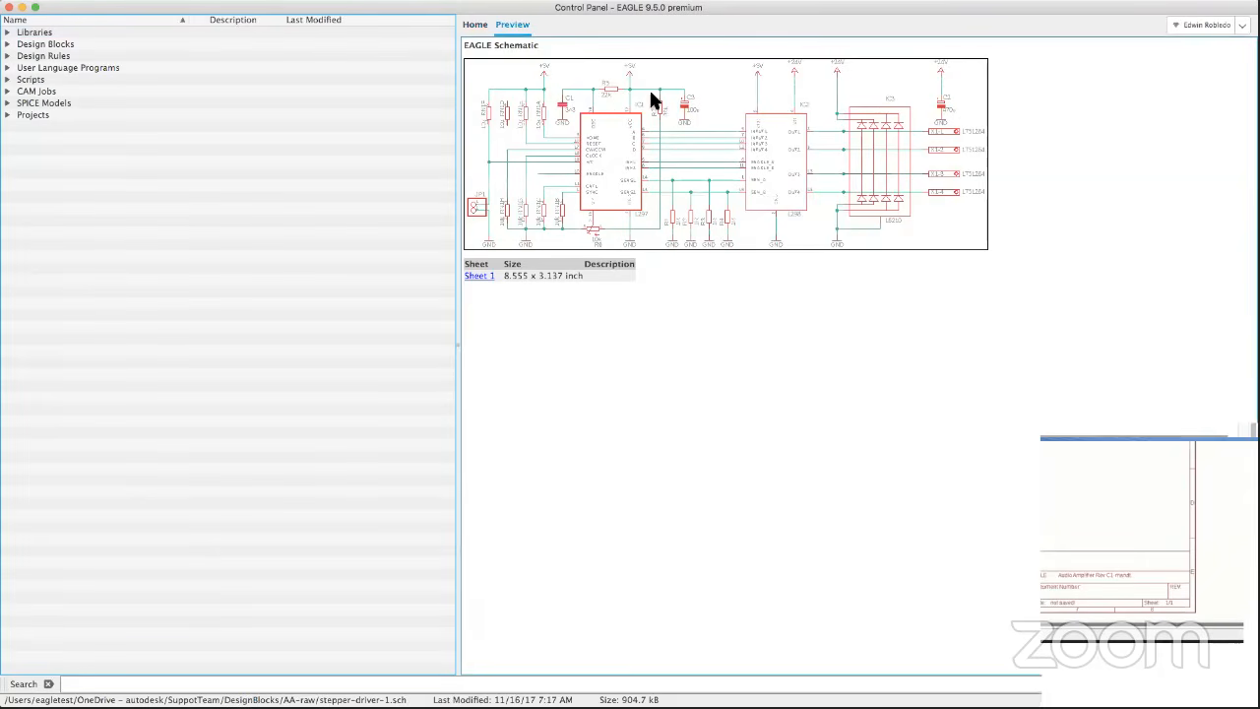
left_click(474, 28)
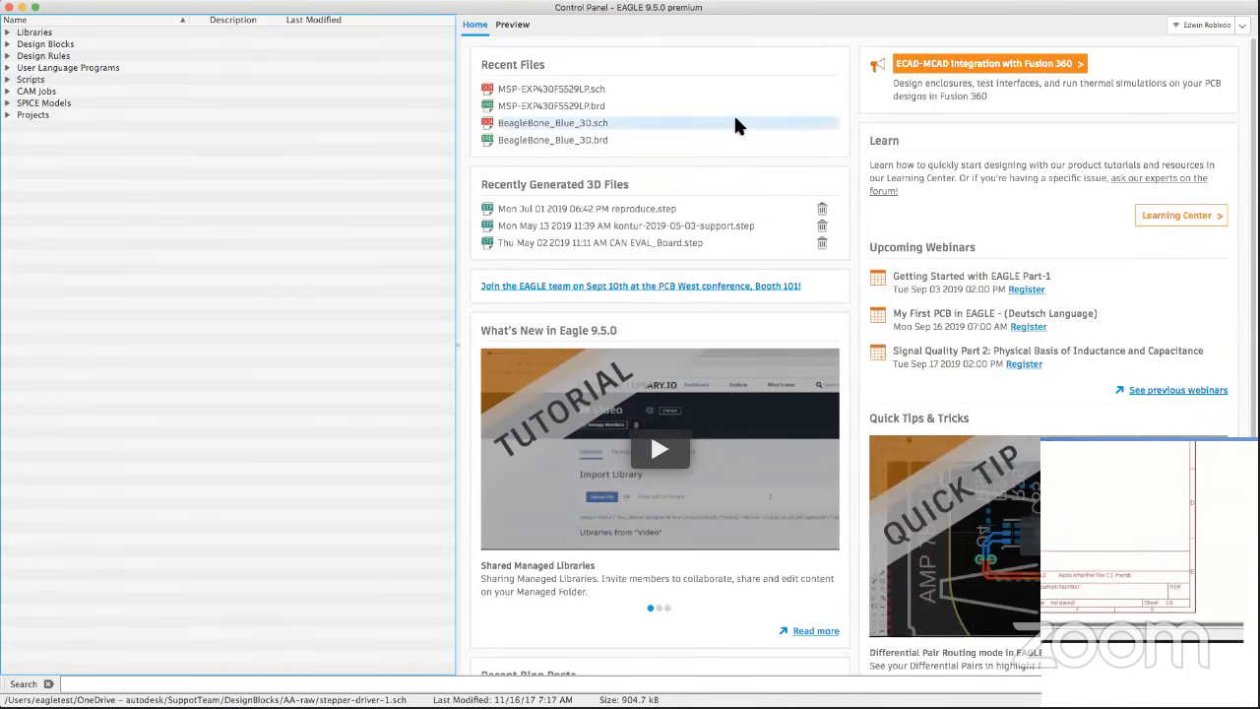
scroll(630, 558, "down", 5)
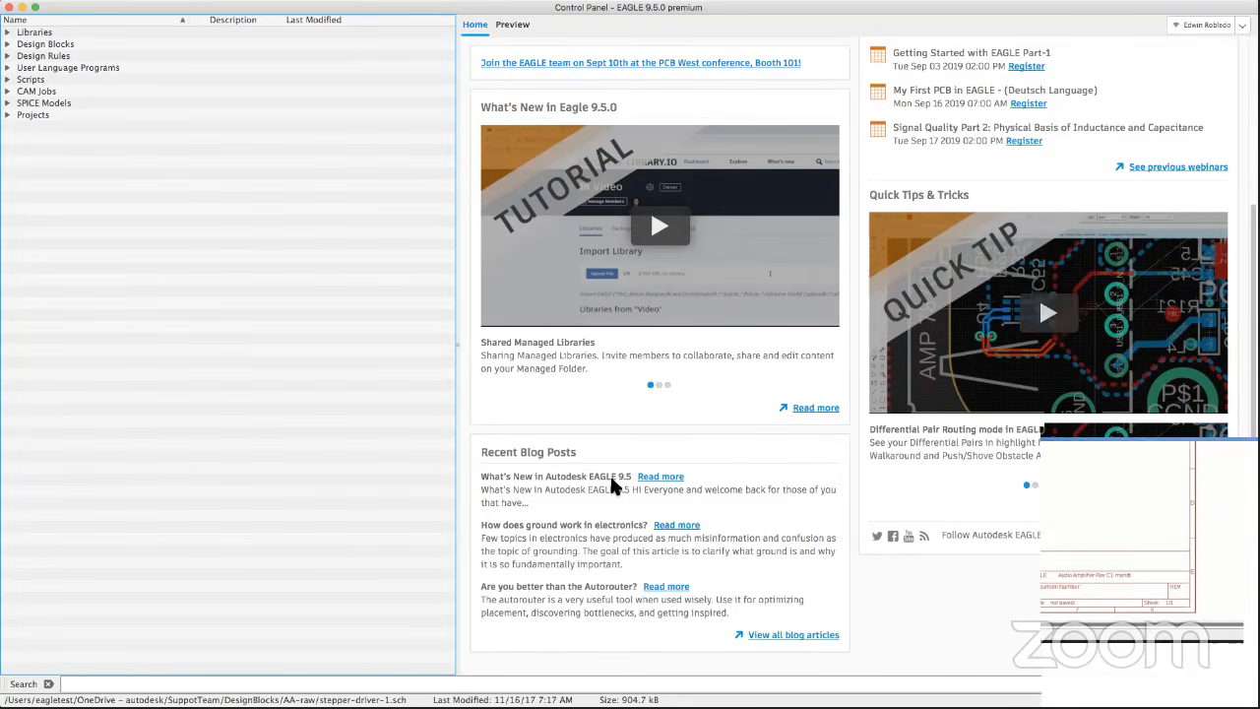
scroll(662, 504, "up", 5)
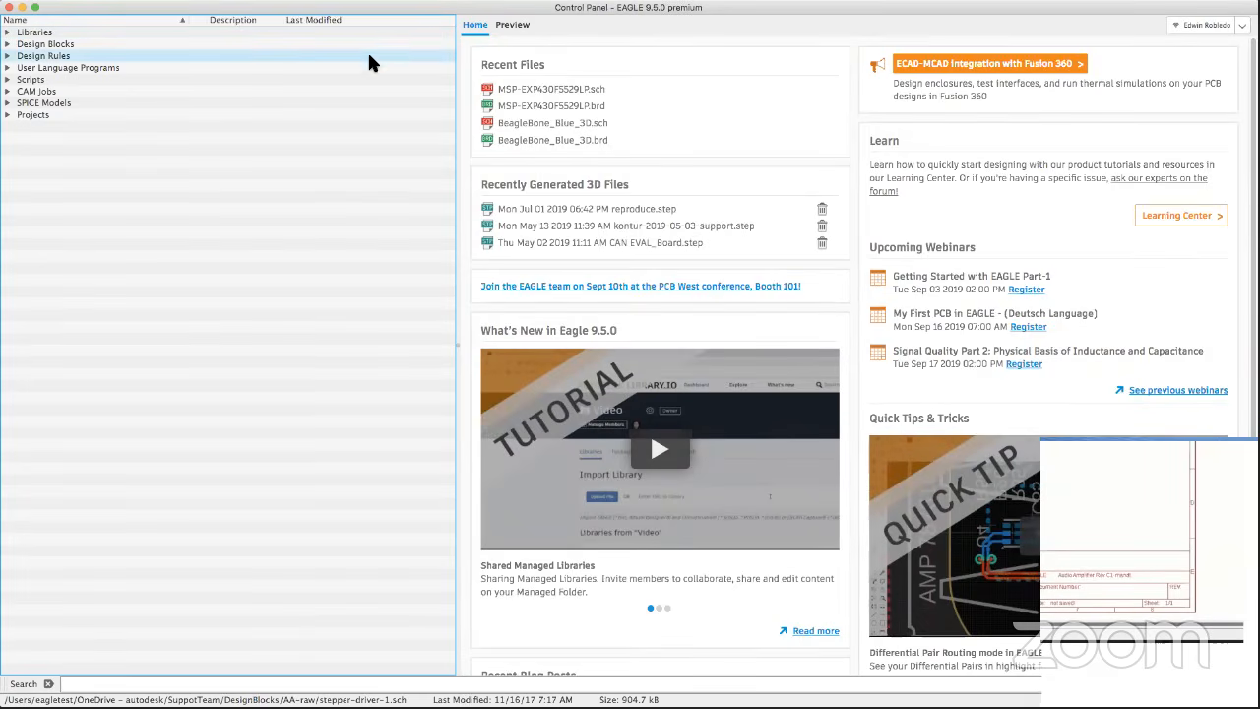
Expand Libraries, view the NewTem managed folder's details, and browse the Eagle Pcb list under Managed Libraries before collapsing it.
left_click(7, 32)
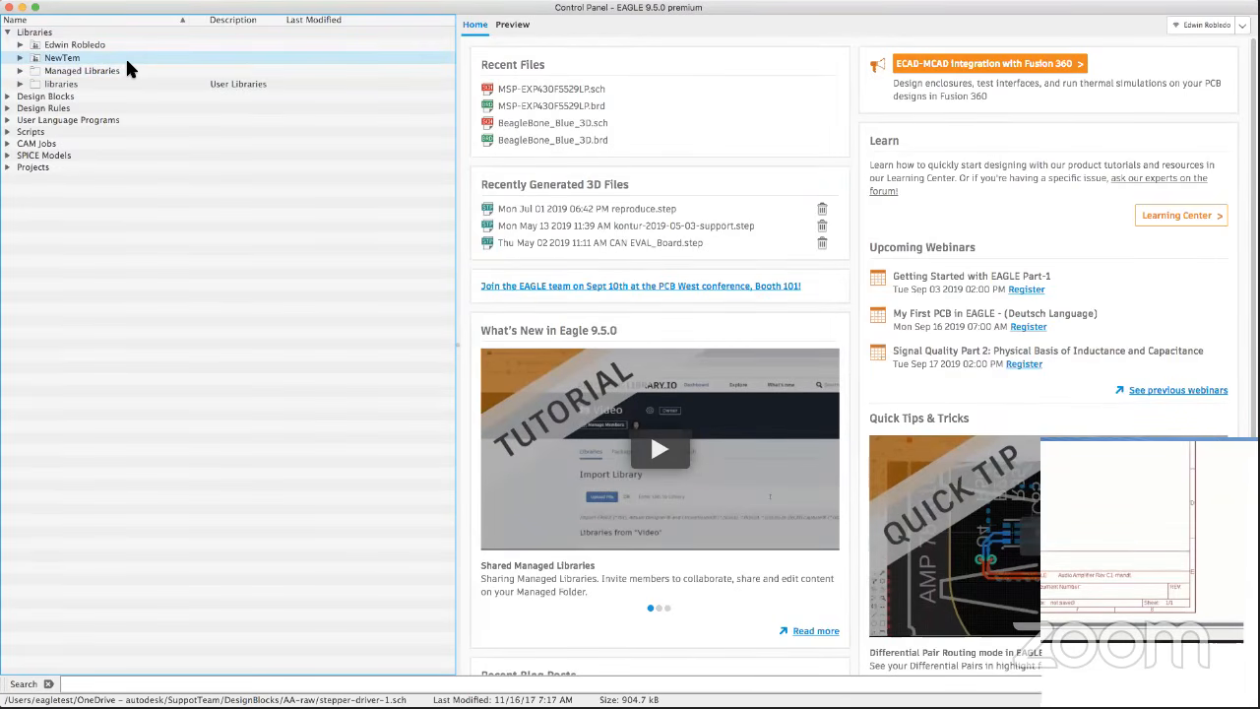
left_click(63, 58)
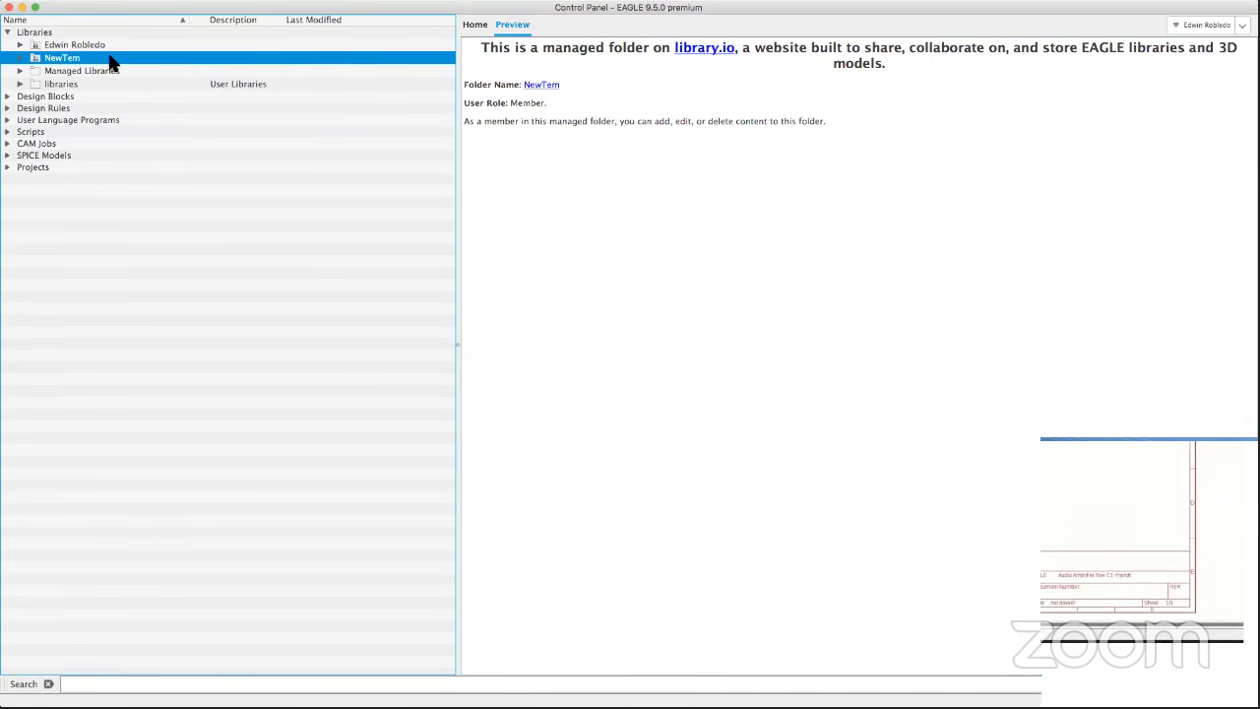
left_click(20, 71)
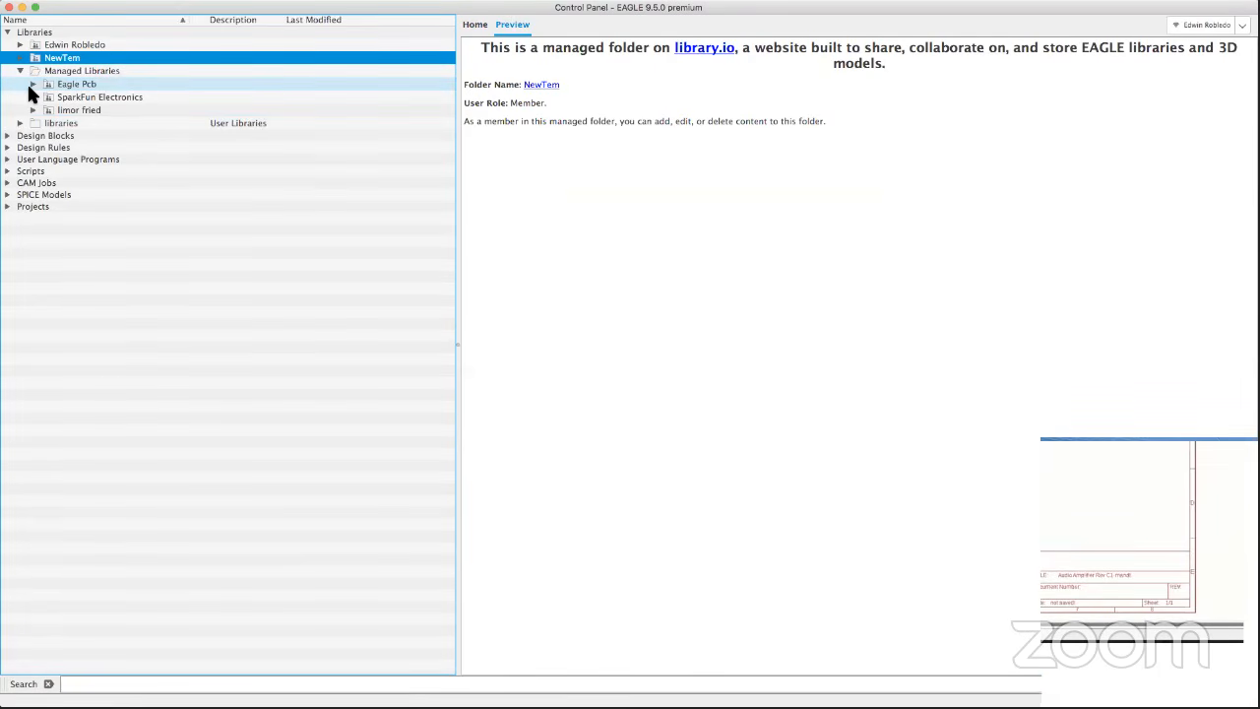
left_click(33, 84)
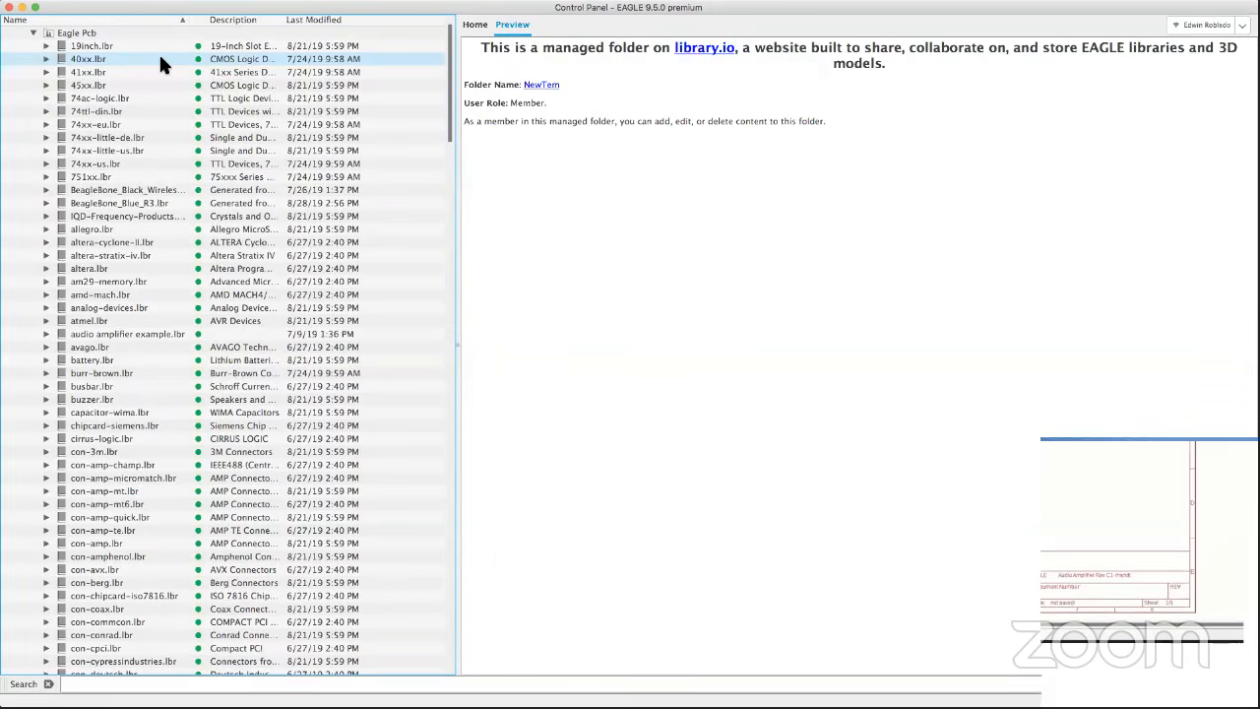
left_click(159, 46)
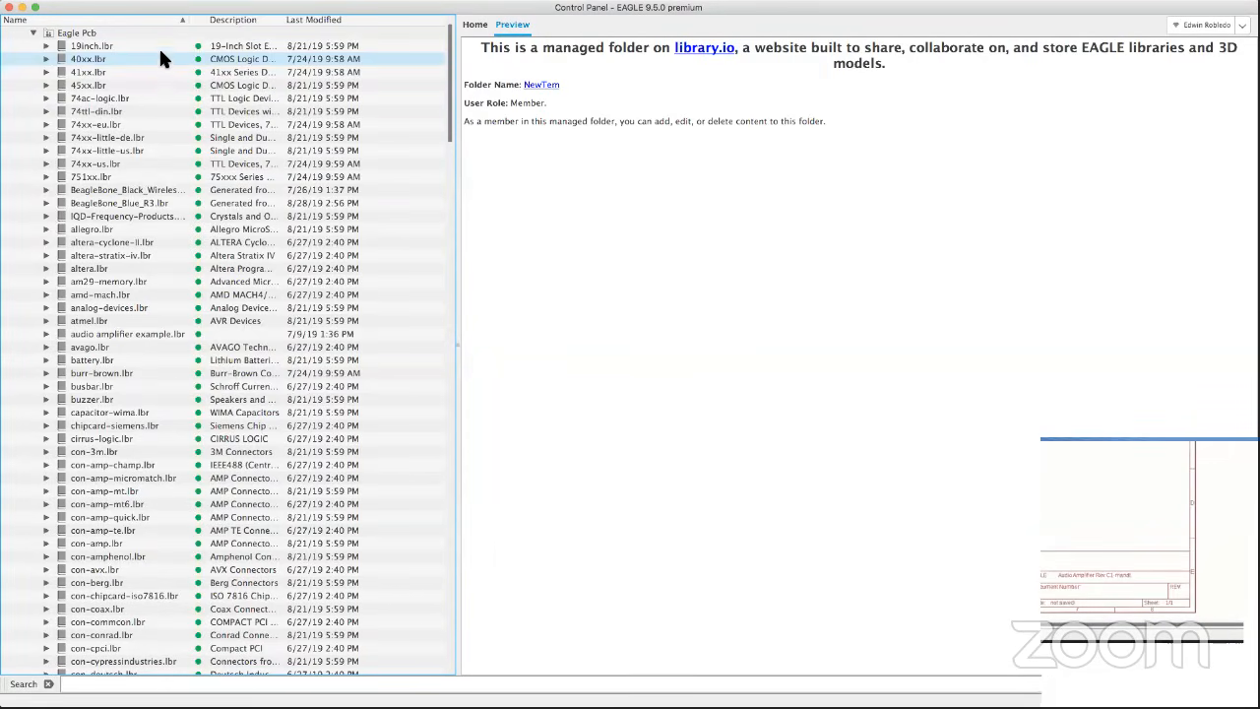
left_click(39, 32)
left_click(35, 33)
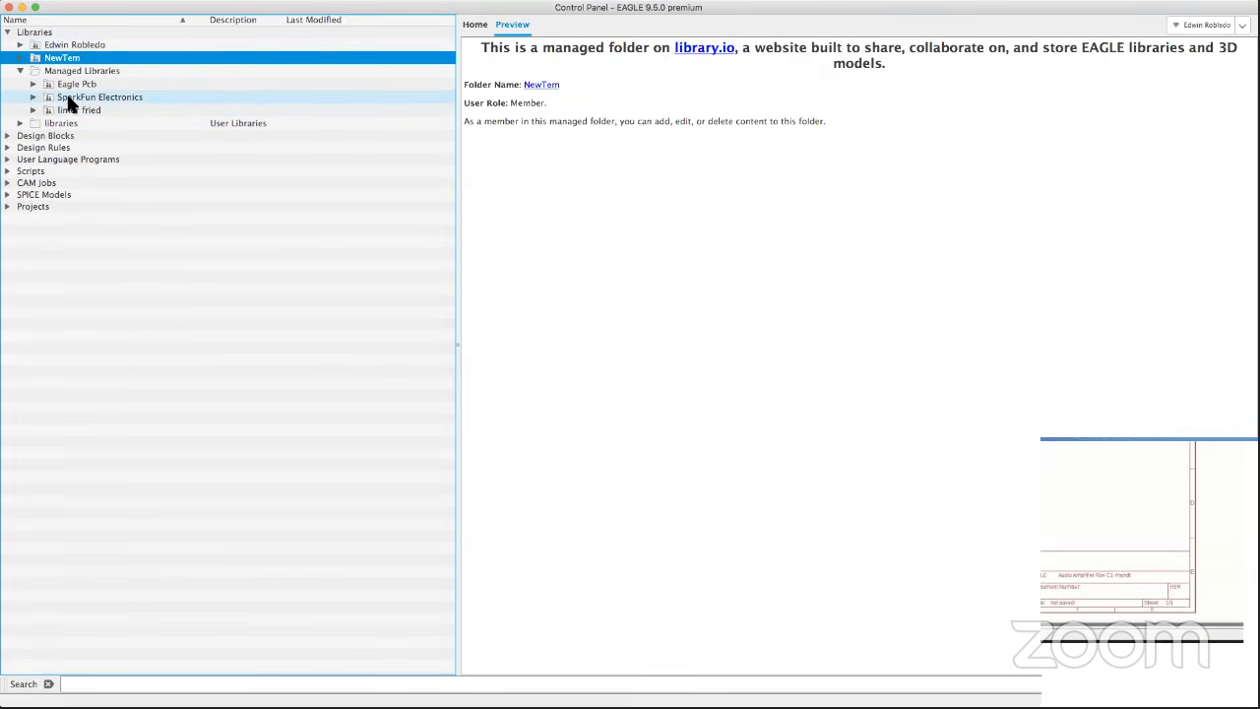
View the details of SparkFun Electronics and the managed folder below it, and list the libraries in the account owner's personal folder.
left_click(70, 99)
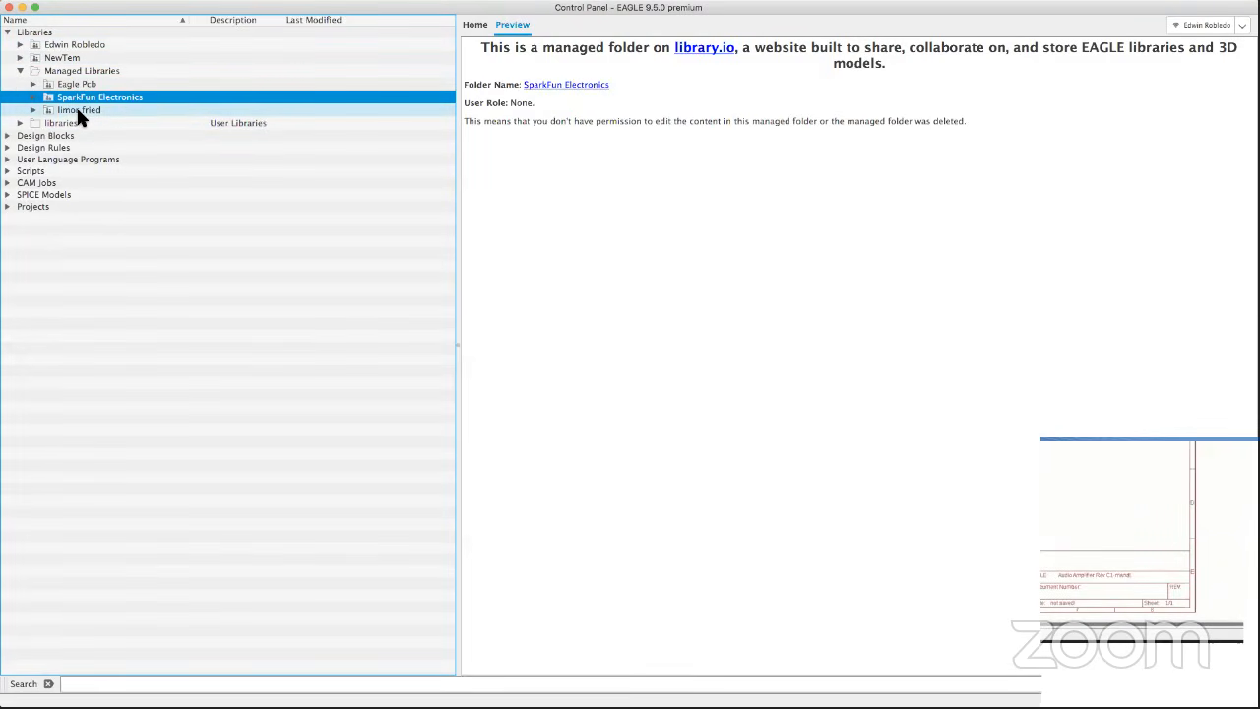
left_click(76, 109)
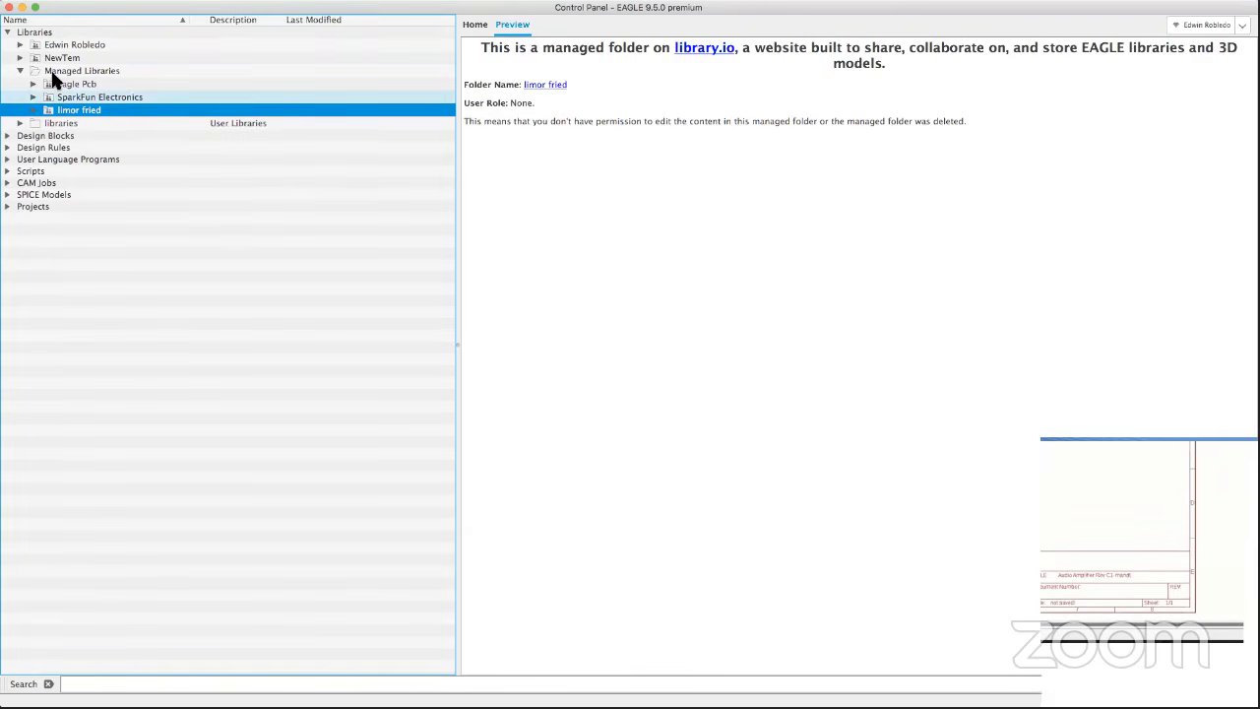
left_click(20, 45)
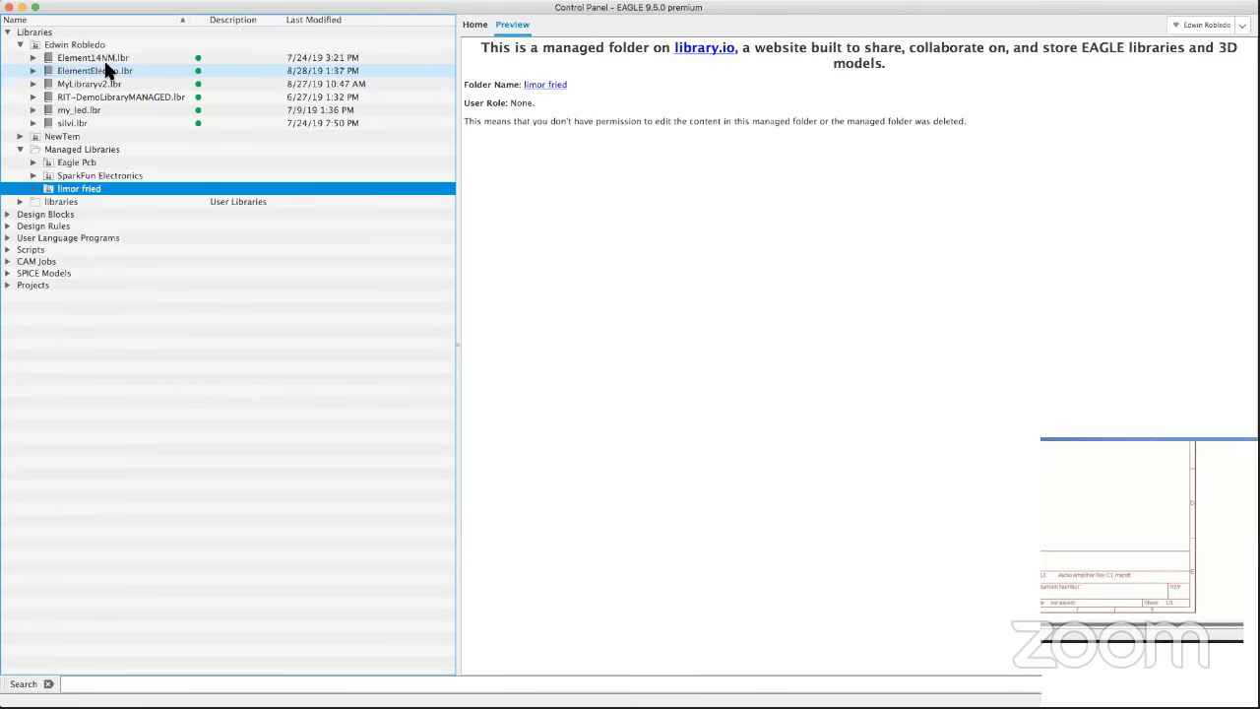
left_click(19, 44)
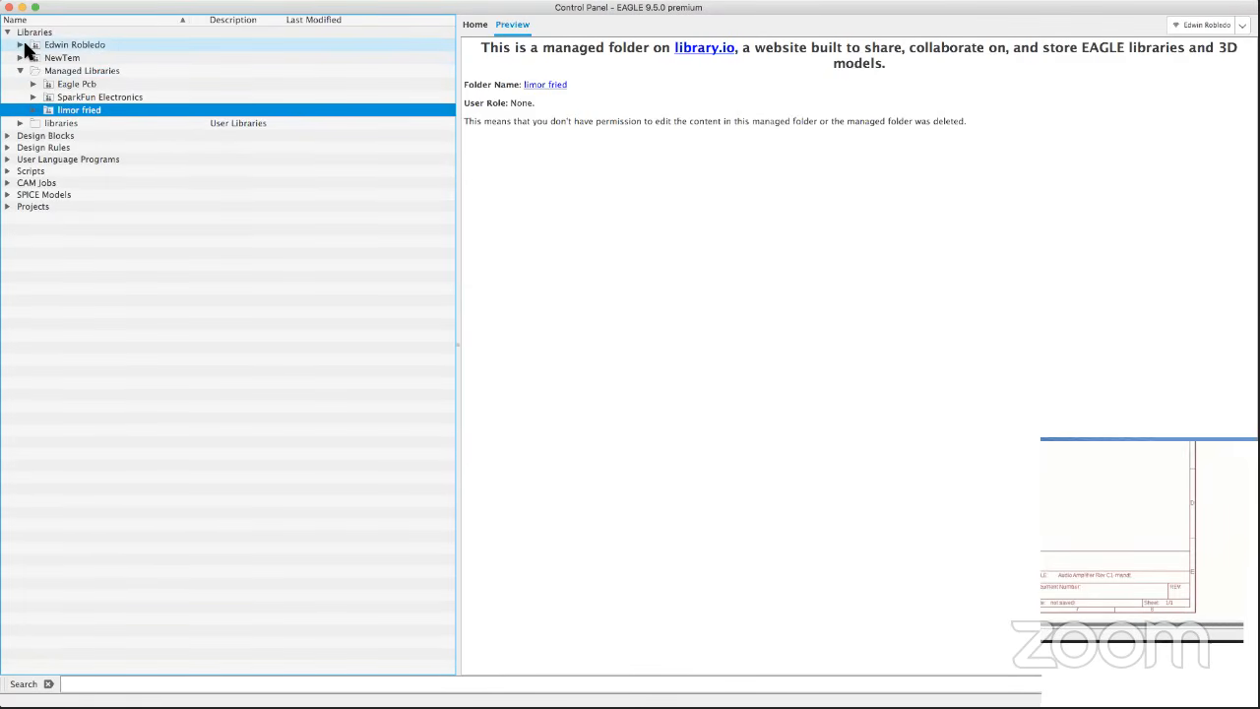
List the contents of the local user libraries folder, view its description, and collapse the Libraries branch.
left_click(20, 123)
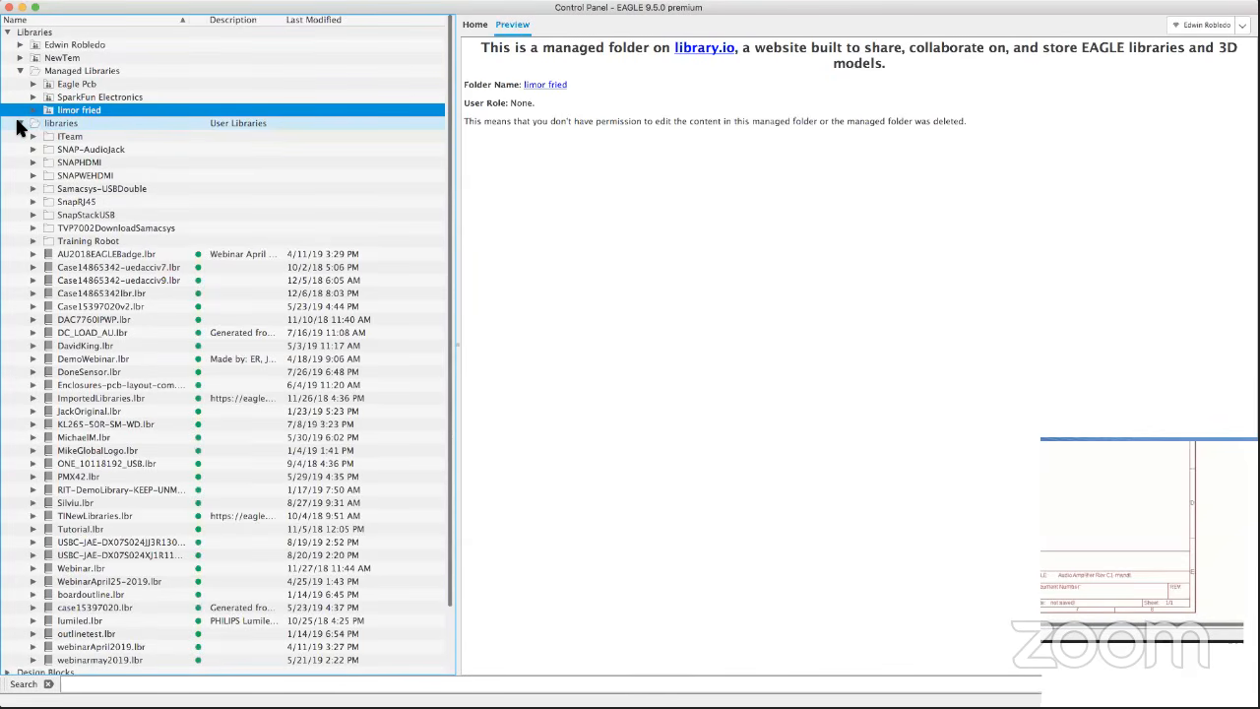
left_click(19, 123)
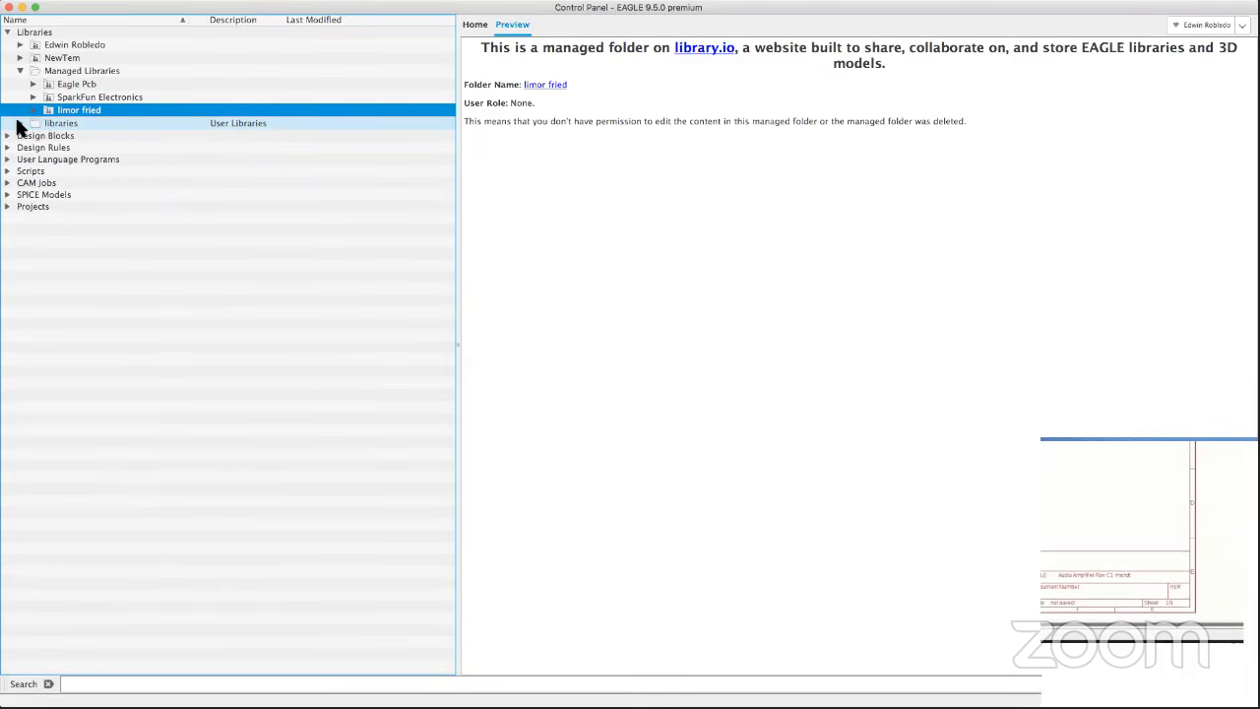
left_click(121, 125)
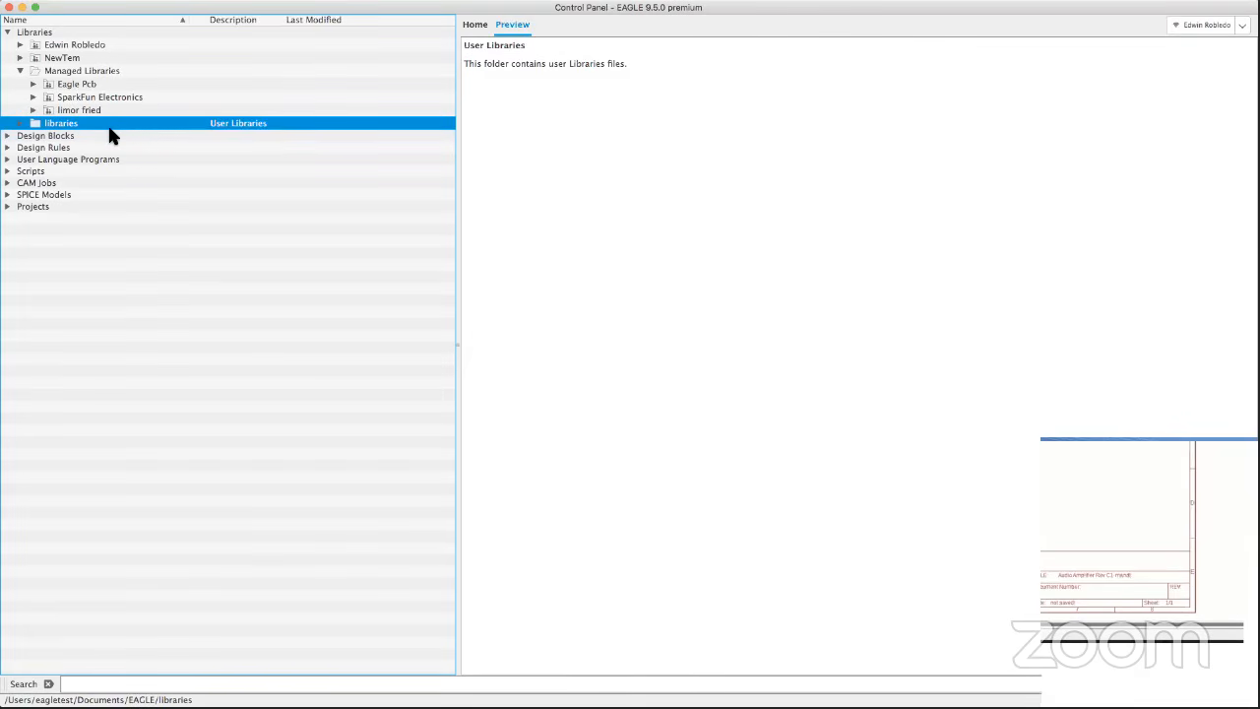
left_click(8, 33)
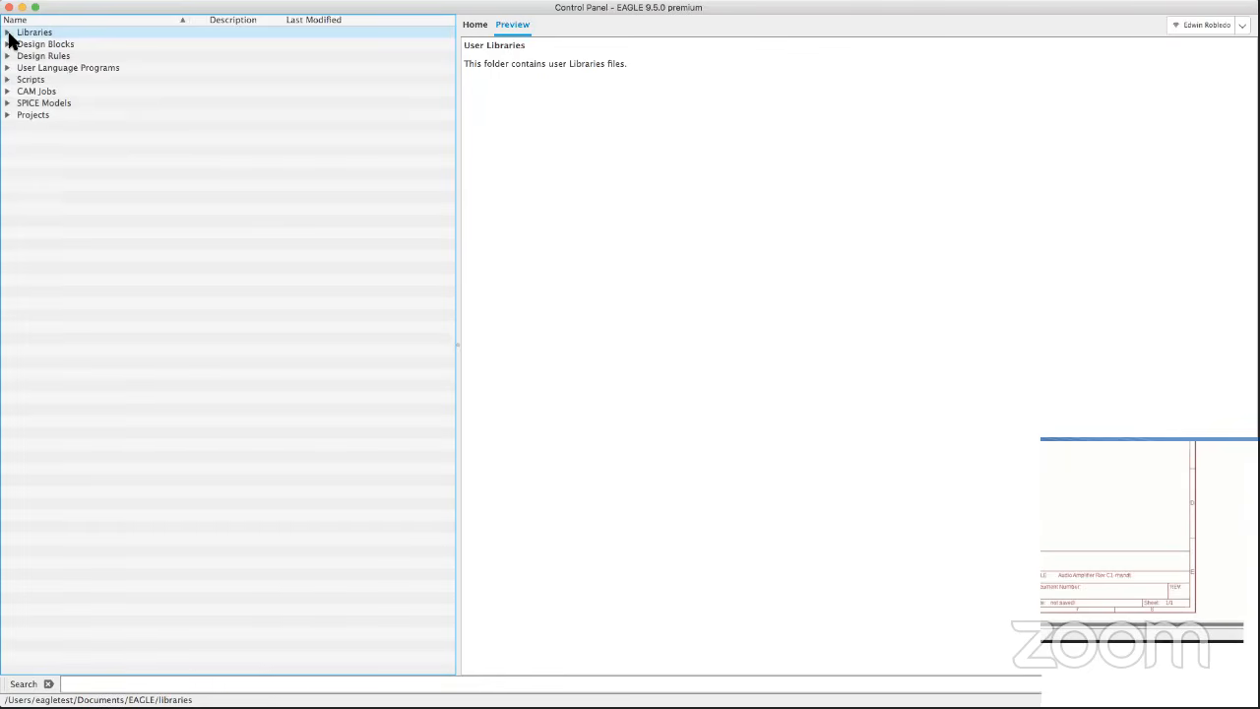
Browse the example Design Blocks, previewing the 3V3, 5V and 24V voltage regulators and listing the USB to UART folder.
left_click(8, 45)
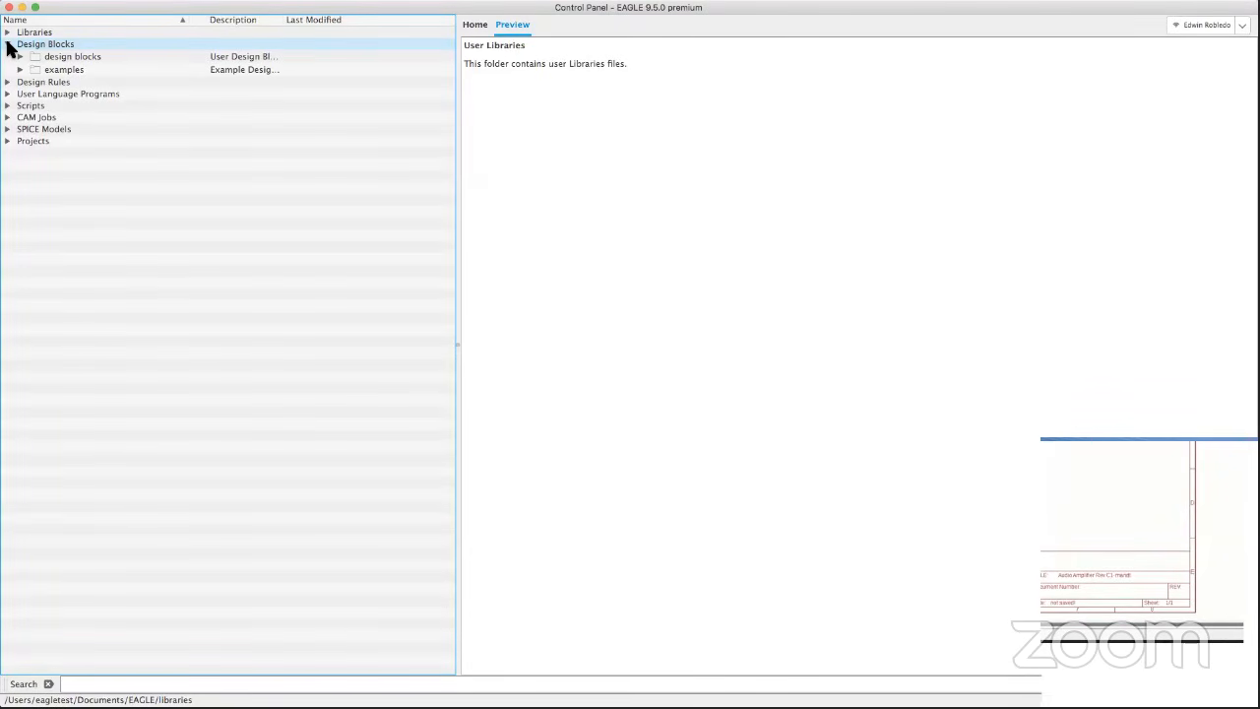
left_click(17, 70)
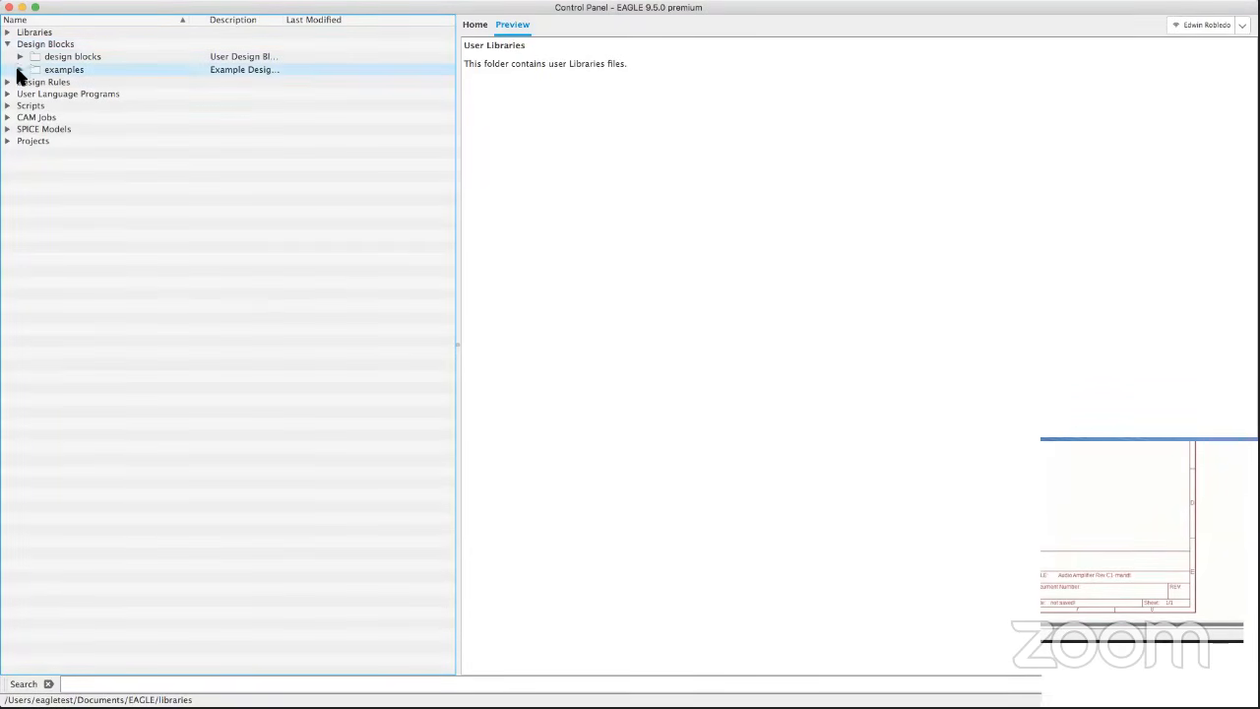
left_click(20, 70)
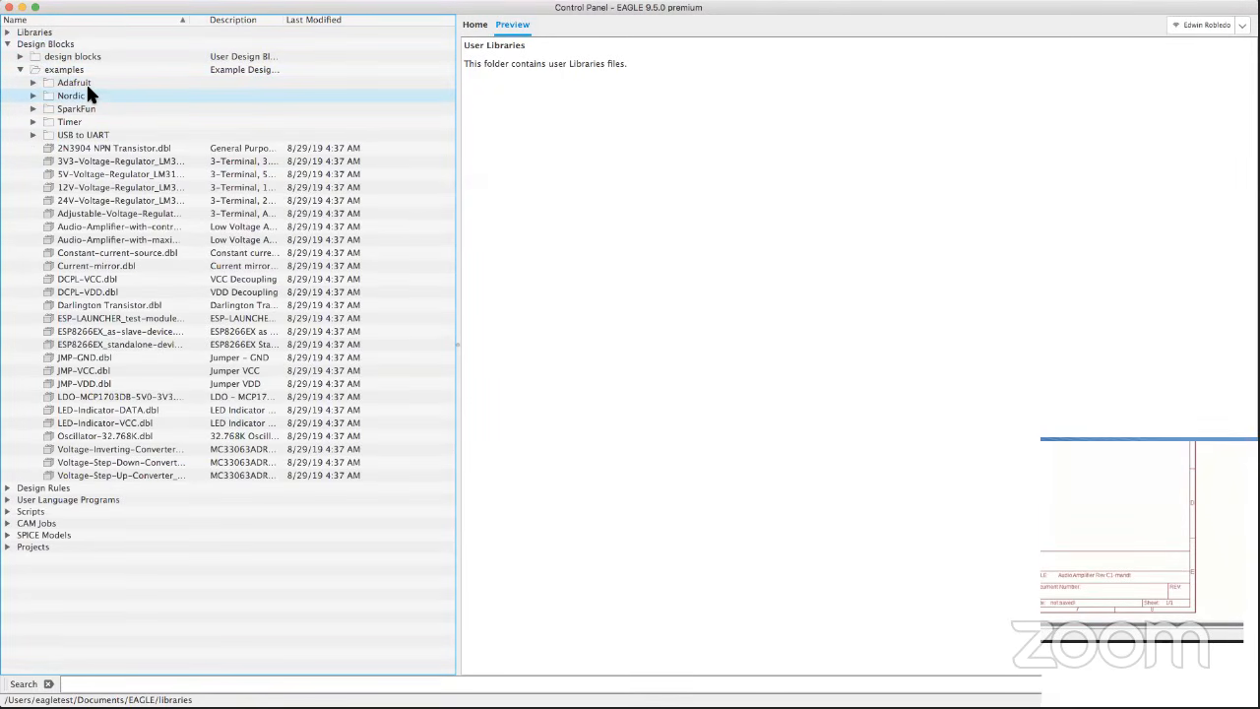
left_click(108, 161)
left_click(108, 161)
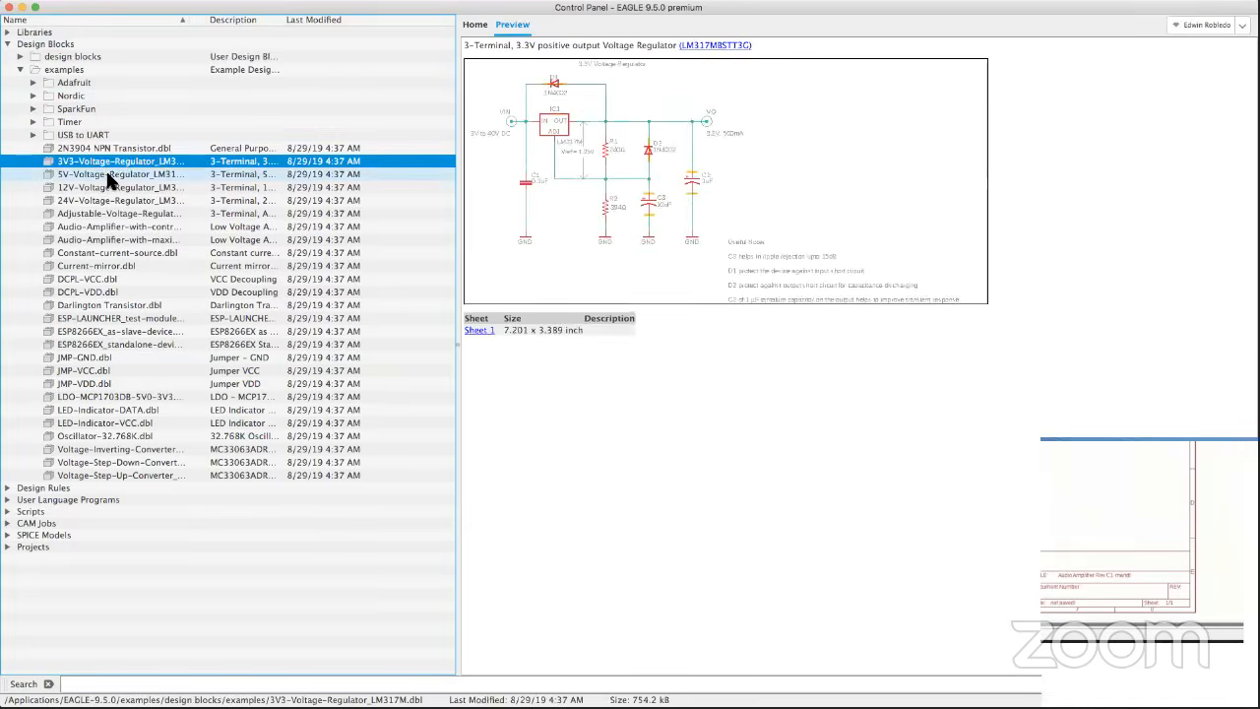
left_click(108, 174)
left_click(109, 199)
left_click(33, 136)
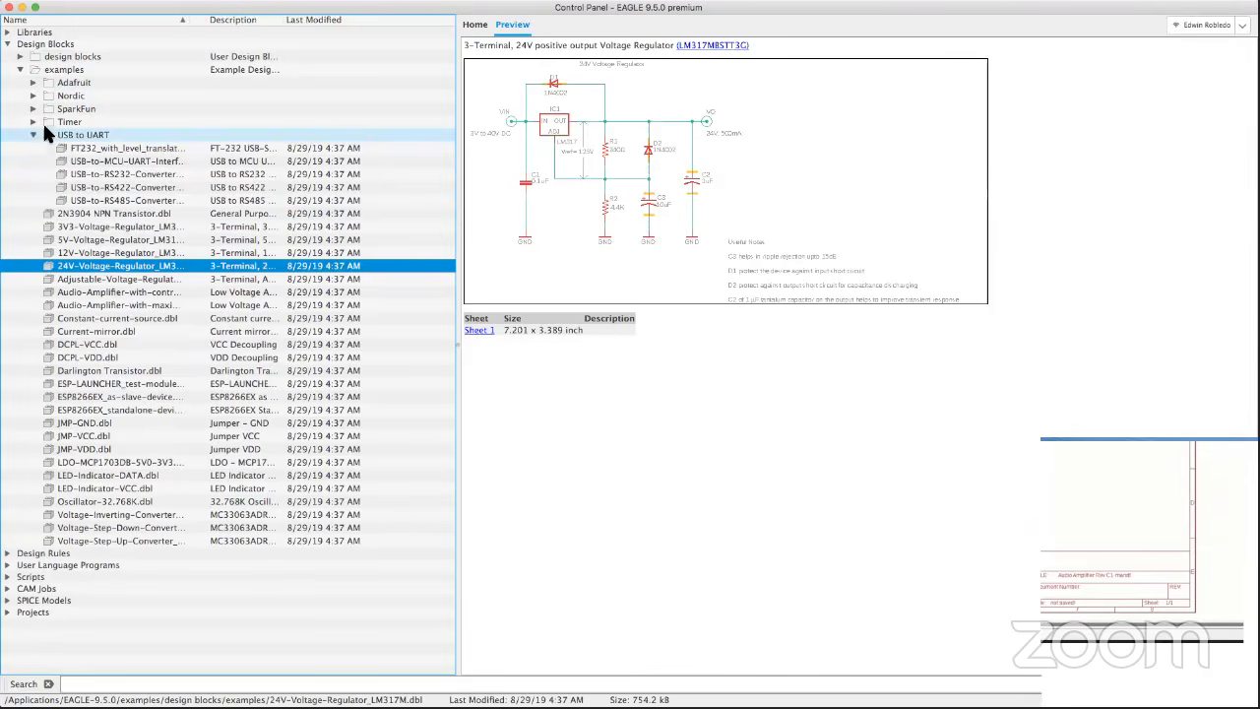
left_click(21, 71)
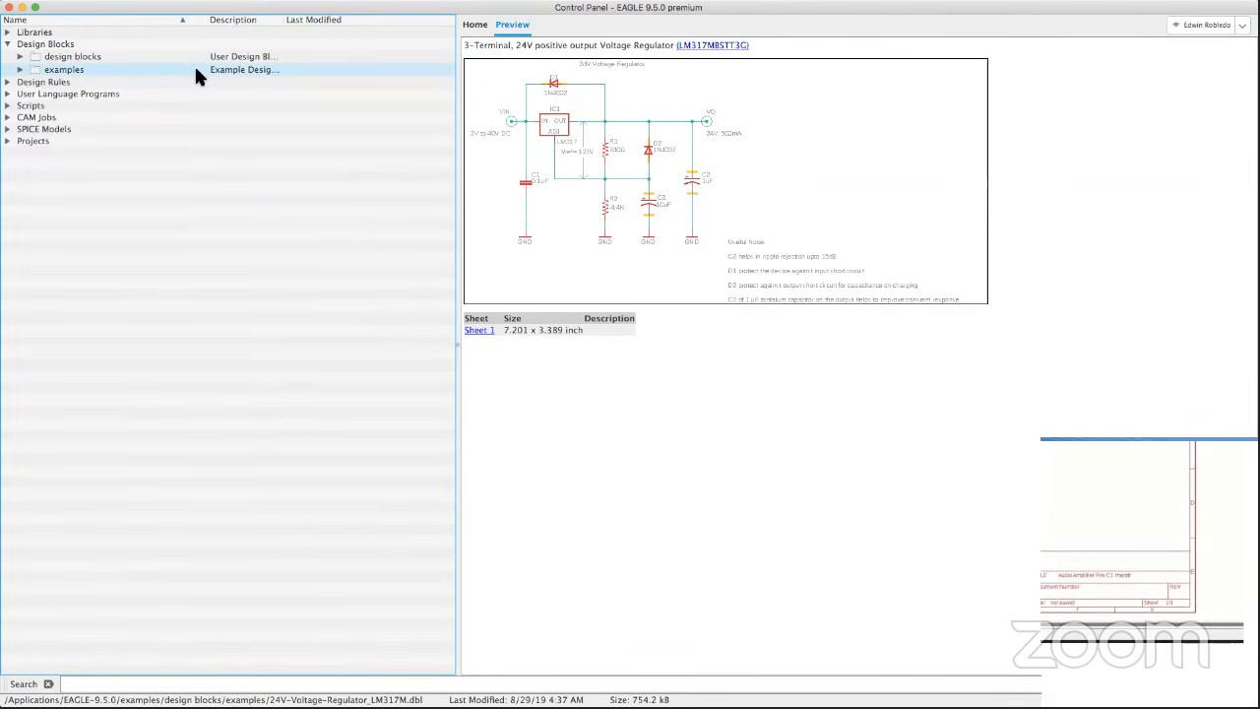
Preview the user design blocks, including BoardOutlineDesigns, MicPreamp and RIT-Audio-amp-SCH-BRD, and collapse the Design Blocks branch.
left_click(22, 57)
left_click(111, 69)
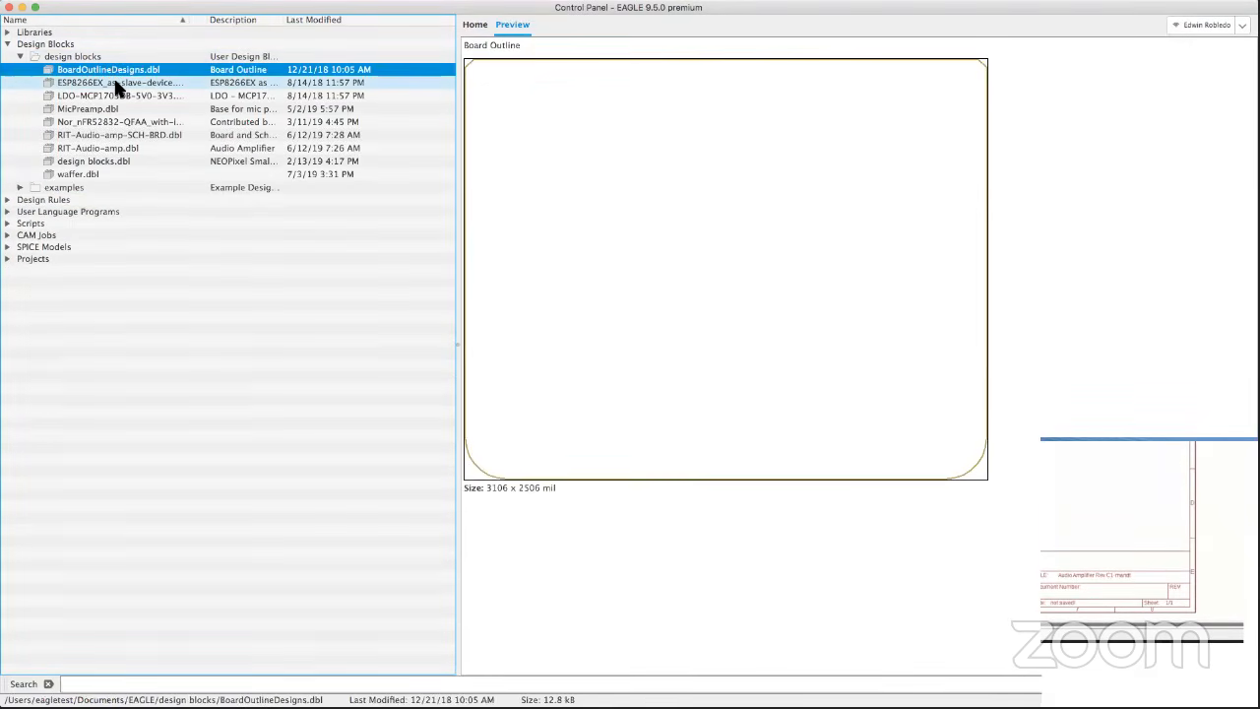
left_click(115, 83)
left_click(118, 108)
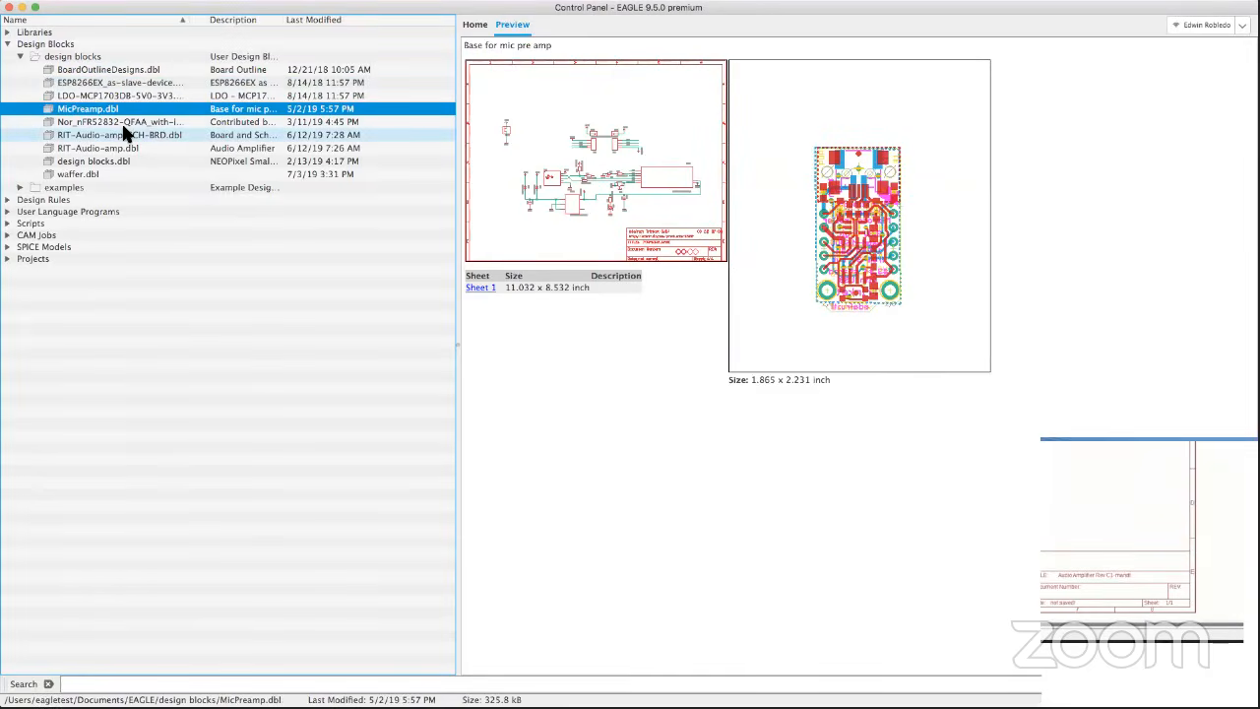
left_click(122, 123)
left_click(127, 134)
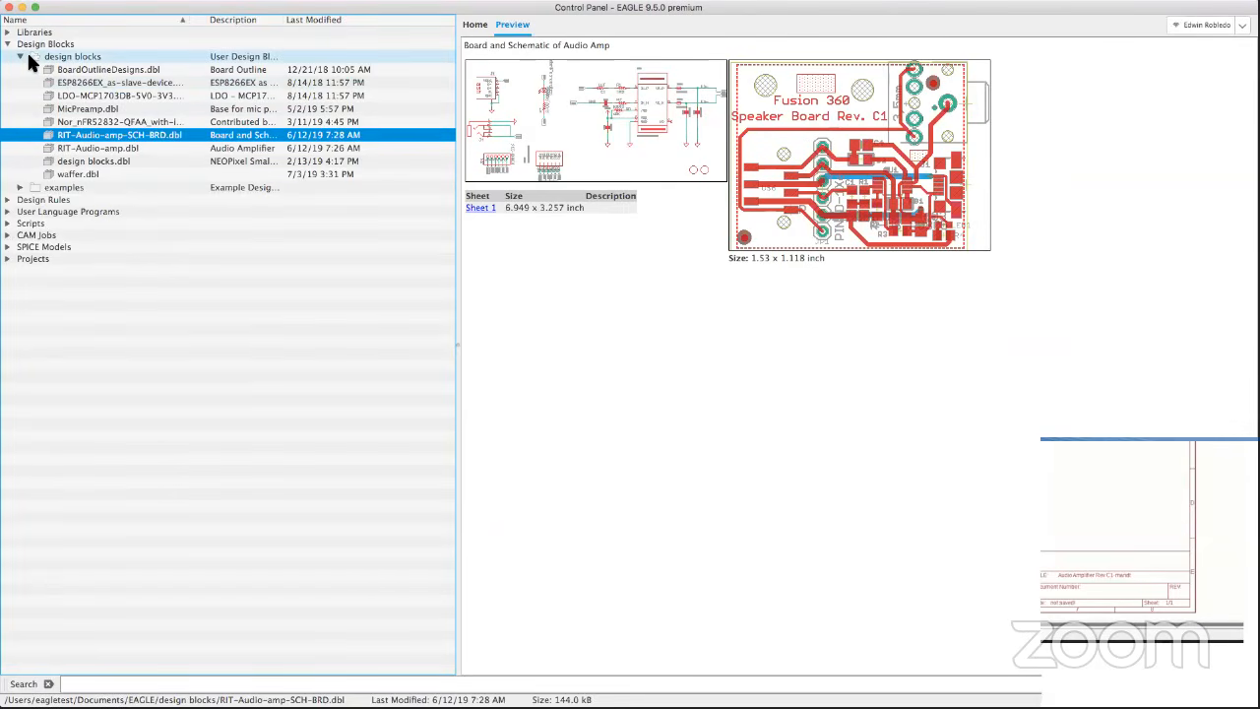
left_click(19, 57)
left_click(35, 70)
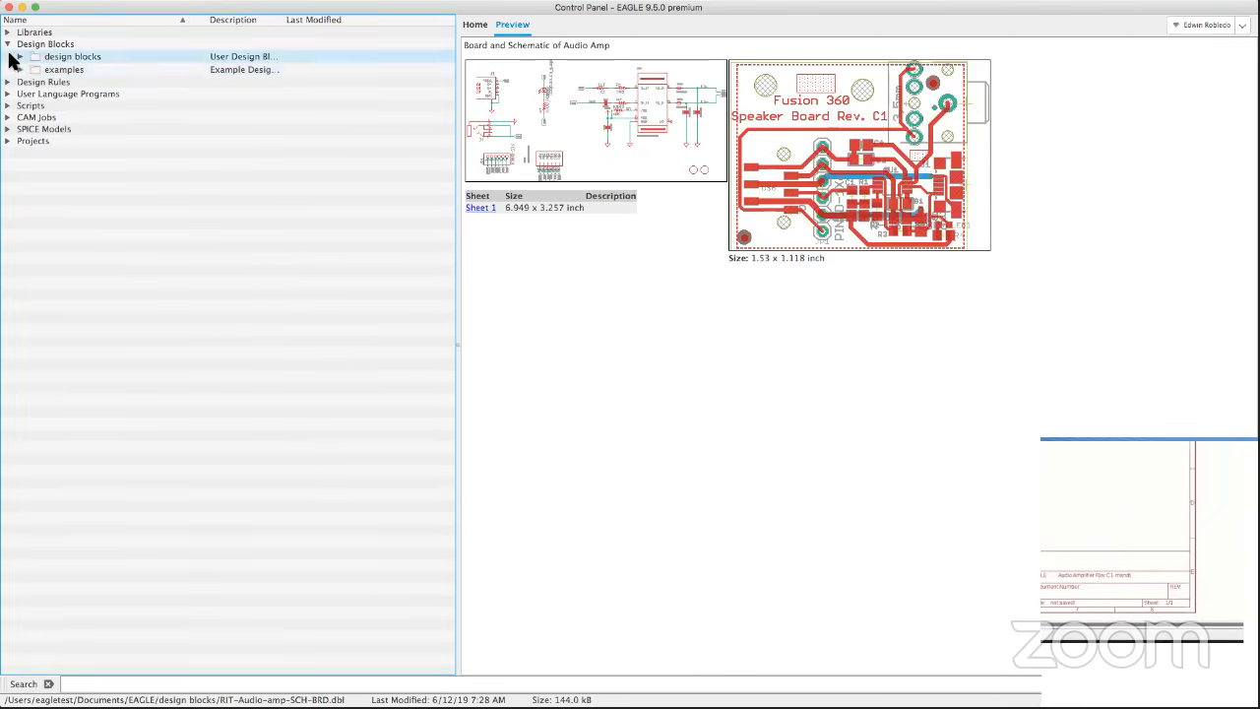
left_click(8, 45)
Browse the example Design Rules, listing the Eurocircuits eC_Defaults files, and collapse the Design Rules branch.
left_click(8, 56)
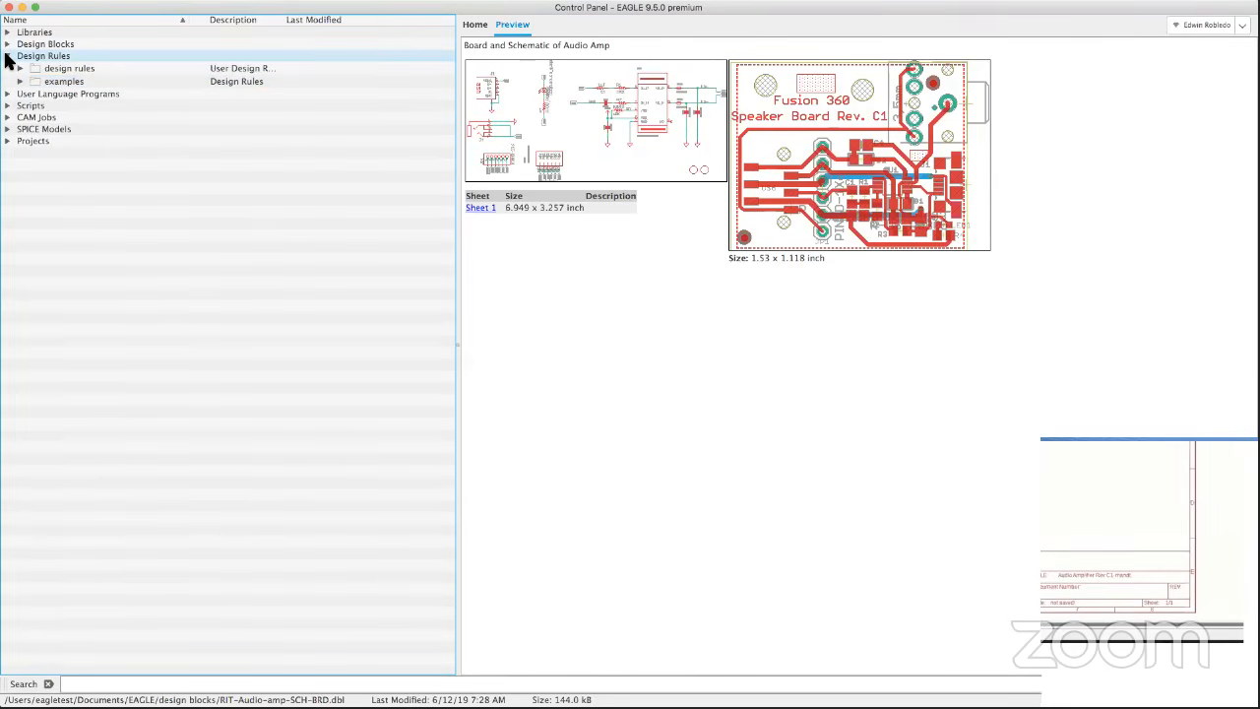
left_click(20, 81)
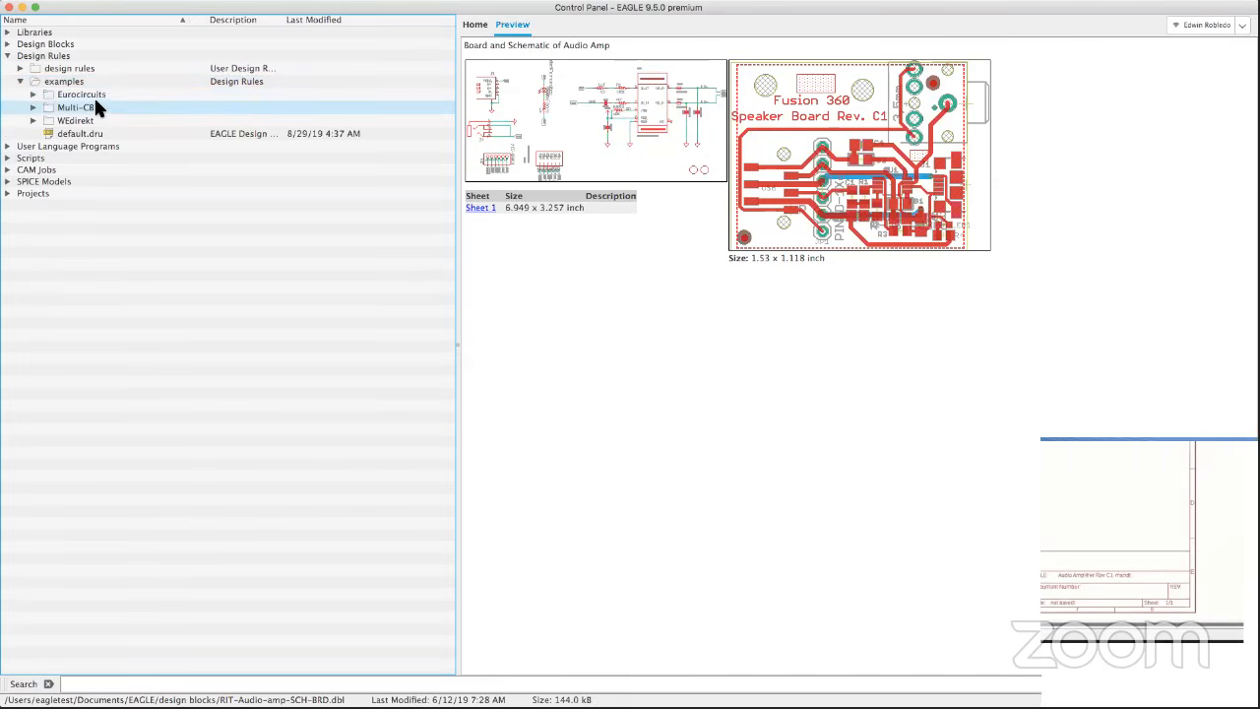
left_click(32, 94)
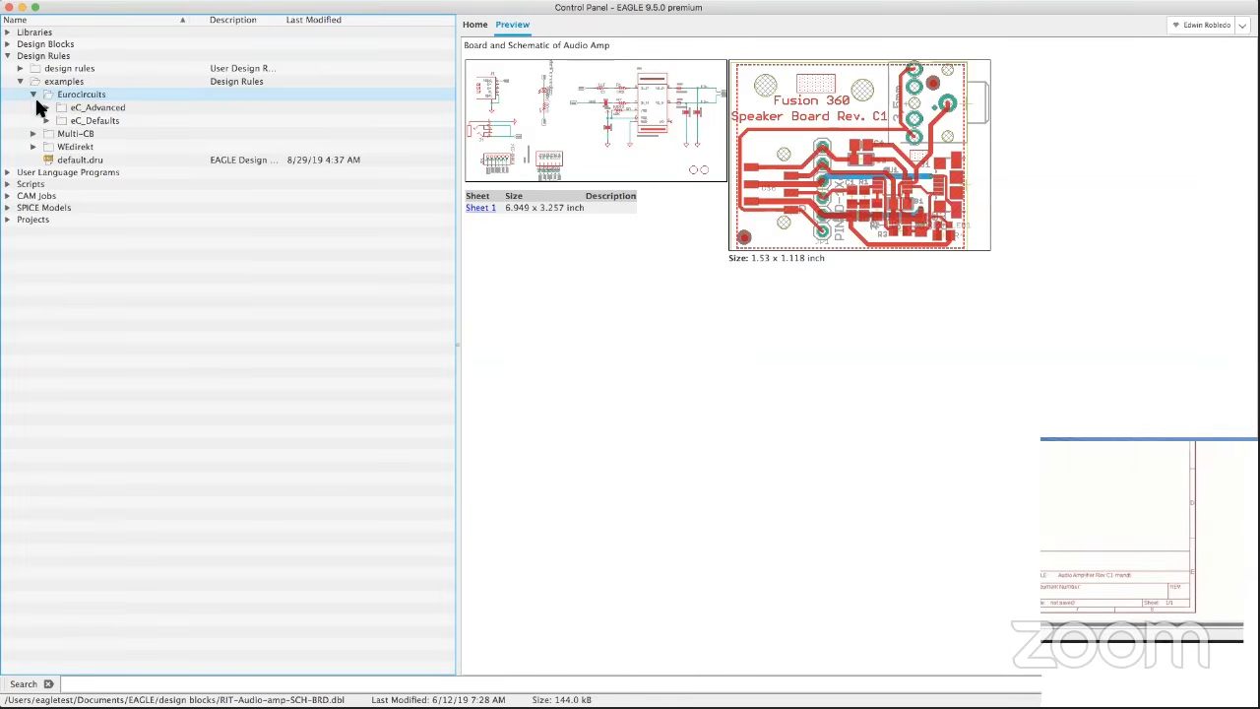
left_click(42, 120)
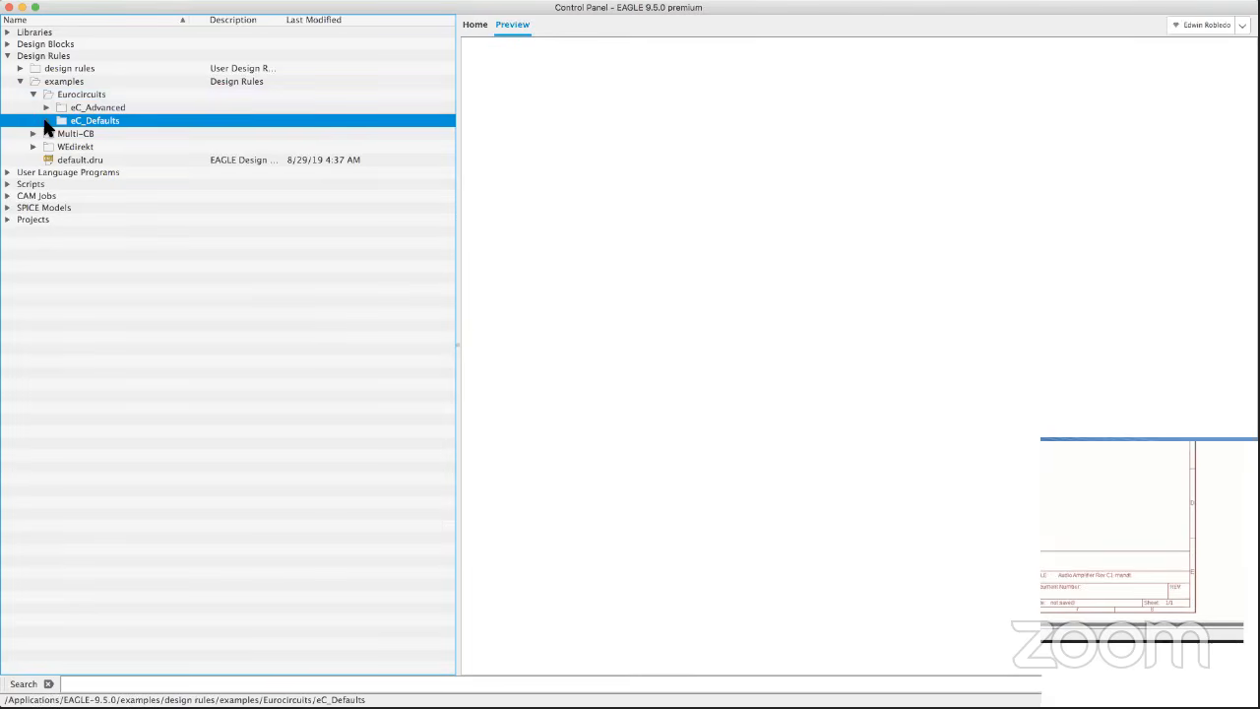
left_click(45, 121)
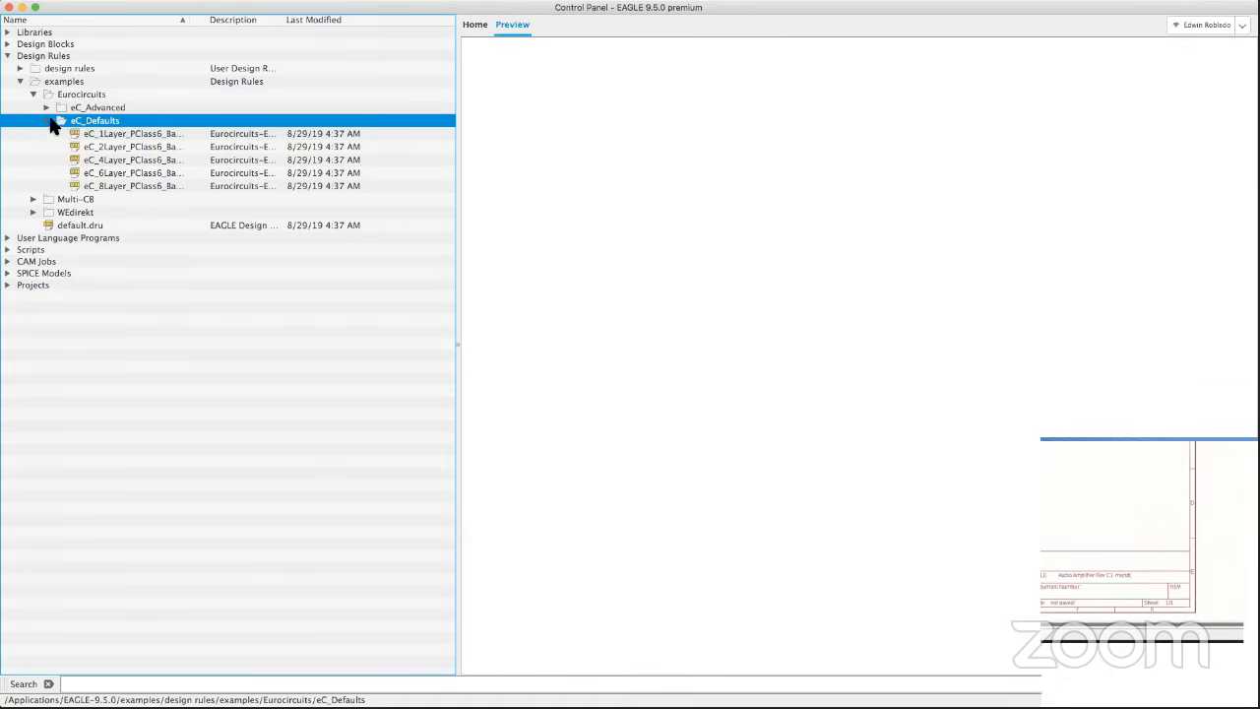
left_click(45, 121)
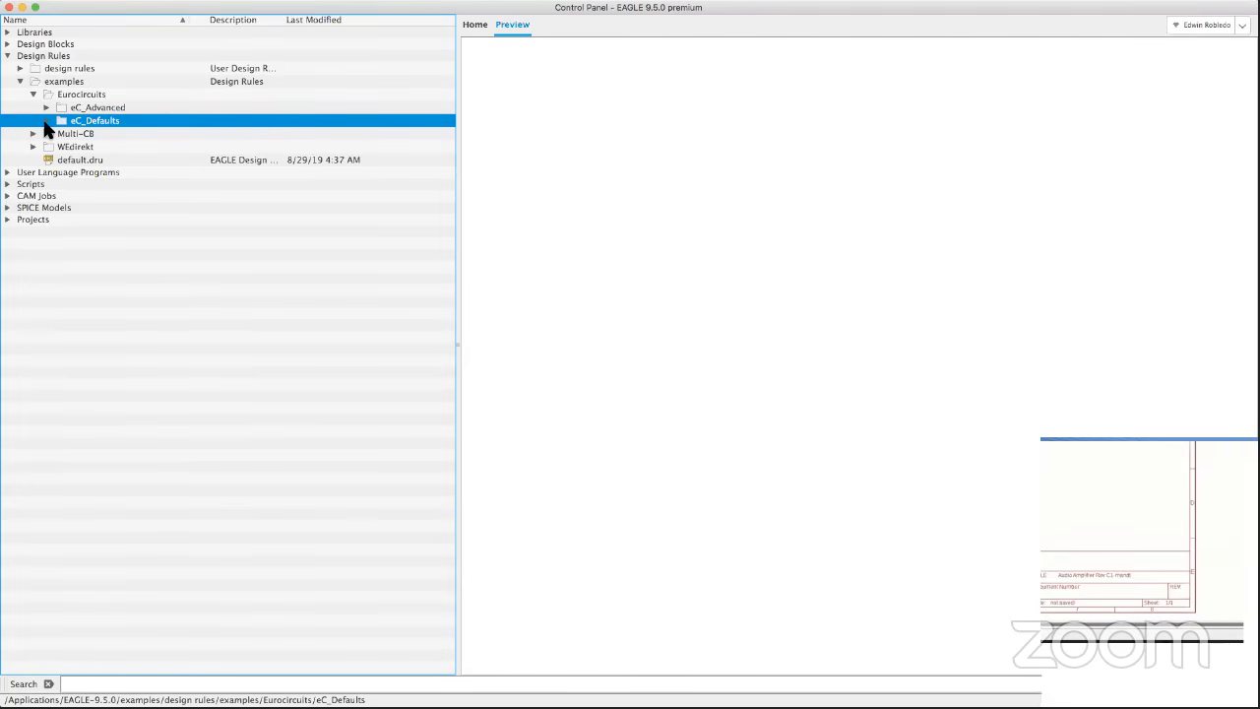
left_click(20, 82)
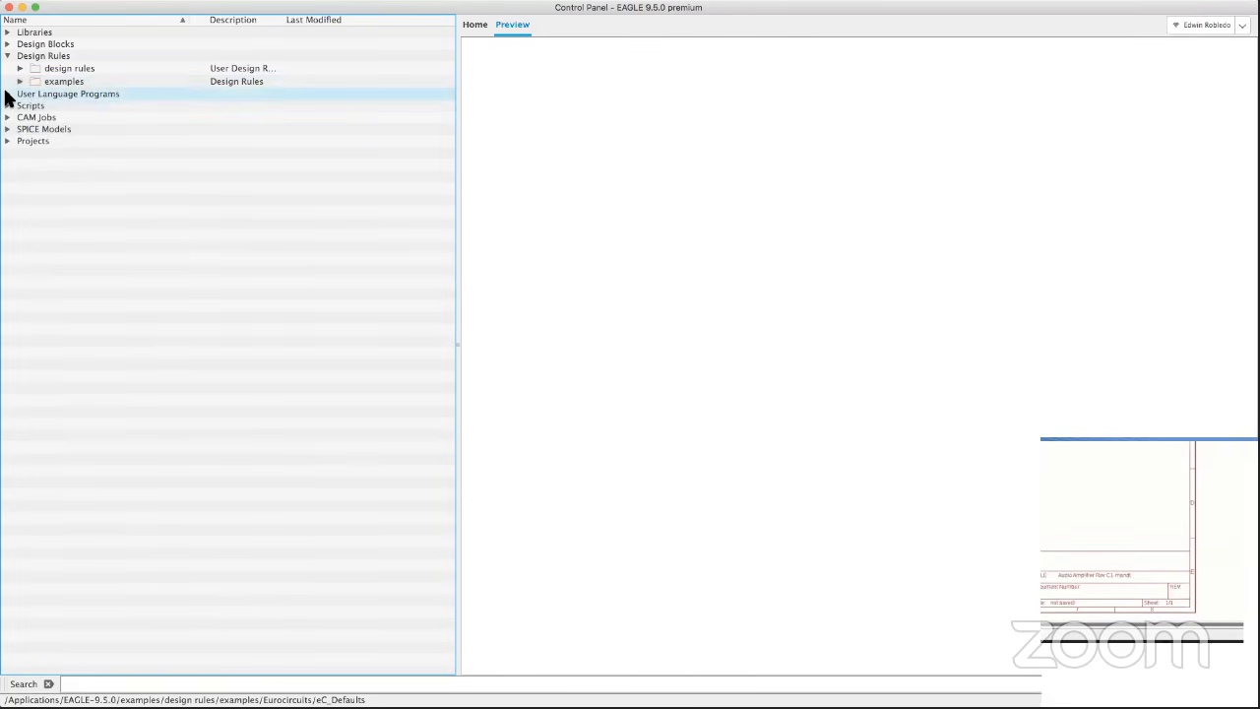
left_click(8, 56)
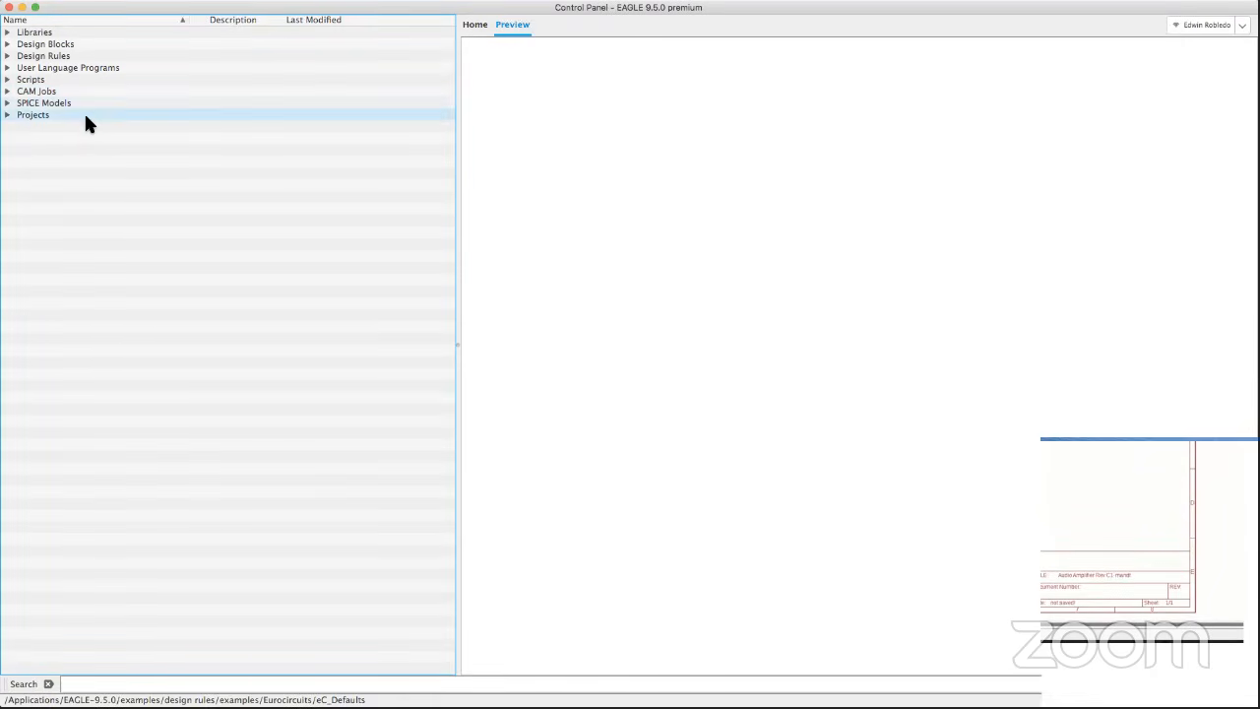
List the example SPICE models, view the folder's description, and collapse the SPICE Models branch.
left_click(7, 102)
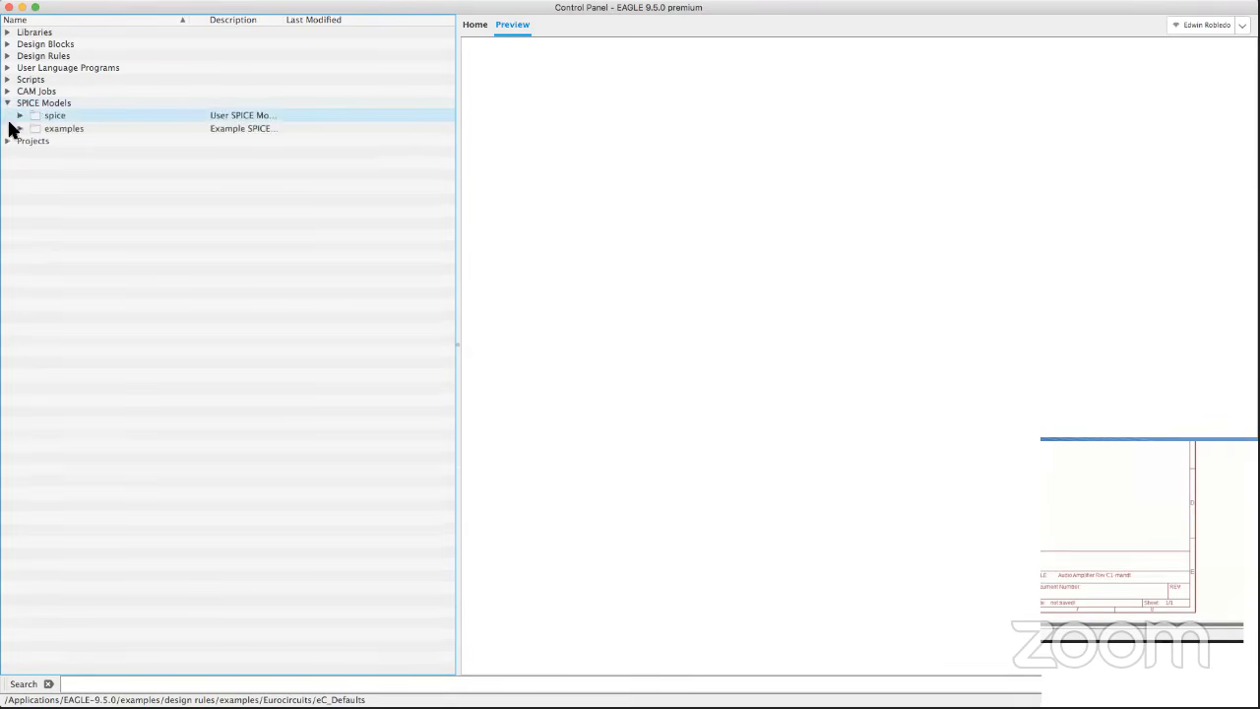
left_click(13, 128)
left_click(19, 129)
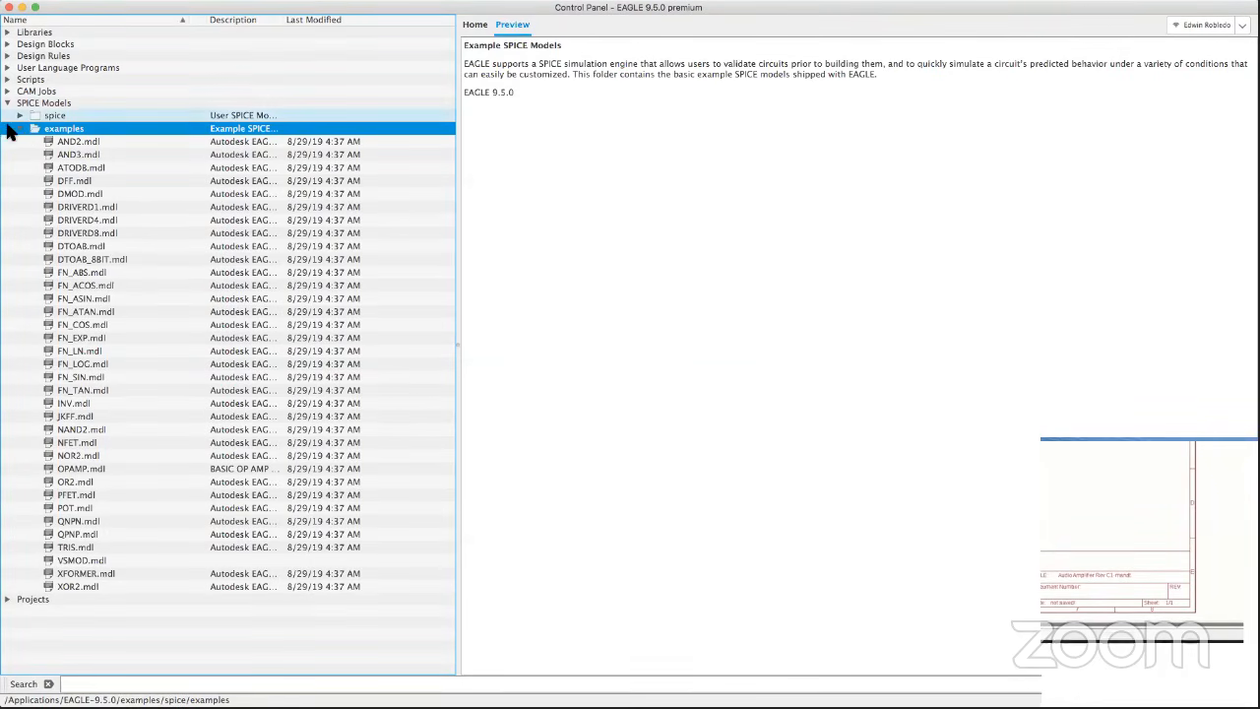
left_click(20, 130)
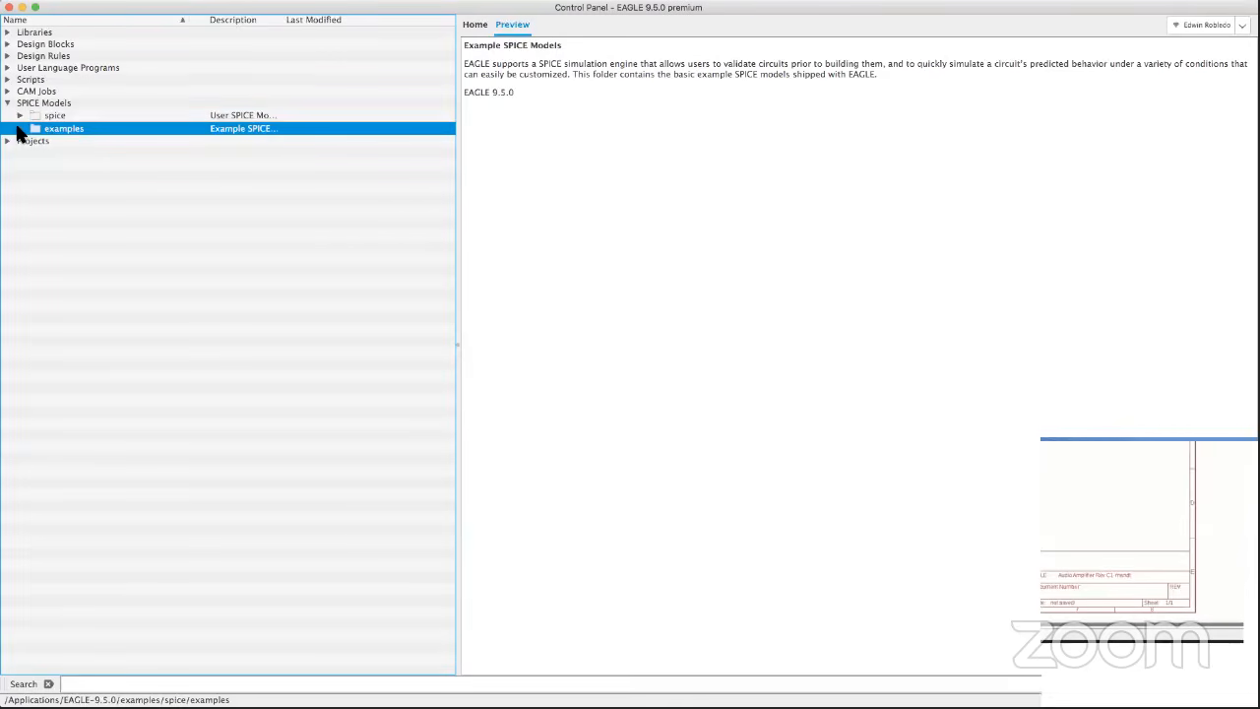
double_click(10, 102)
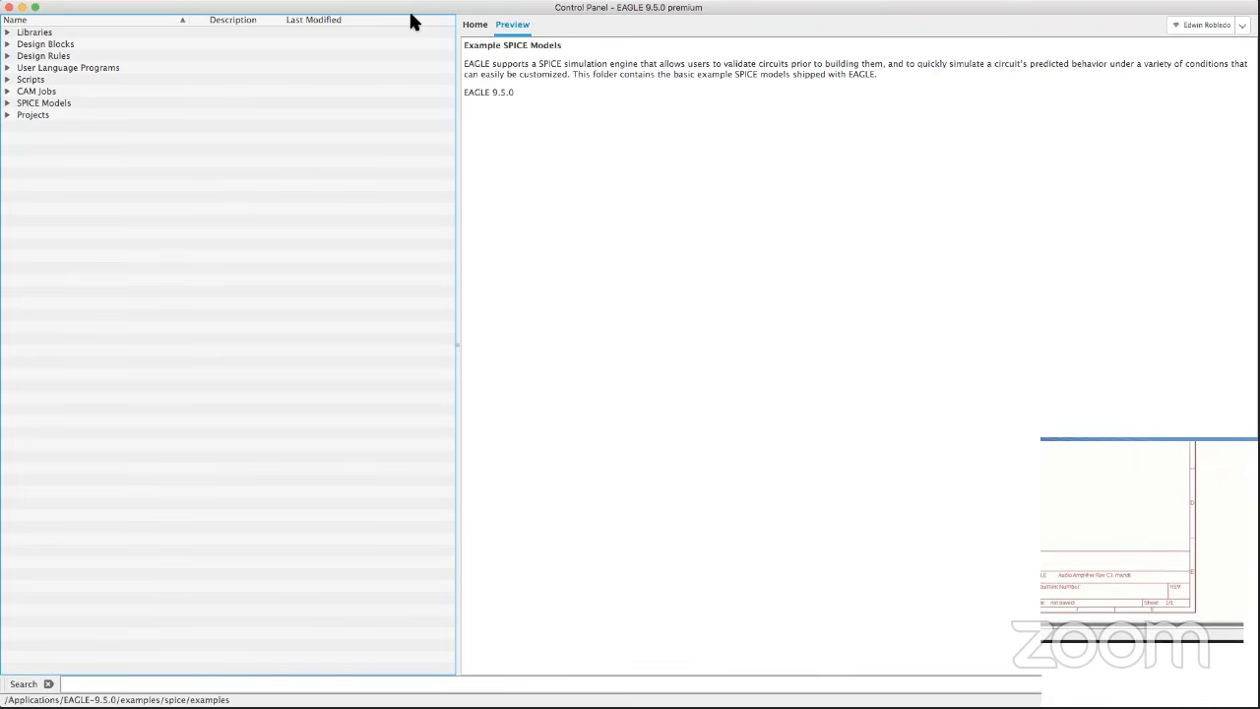
Create a new project named WebinarSep2019 in the projects folder of the Projects branch.
left_click(7, 115)
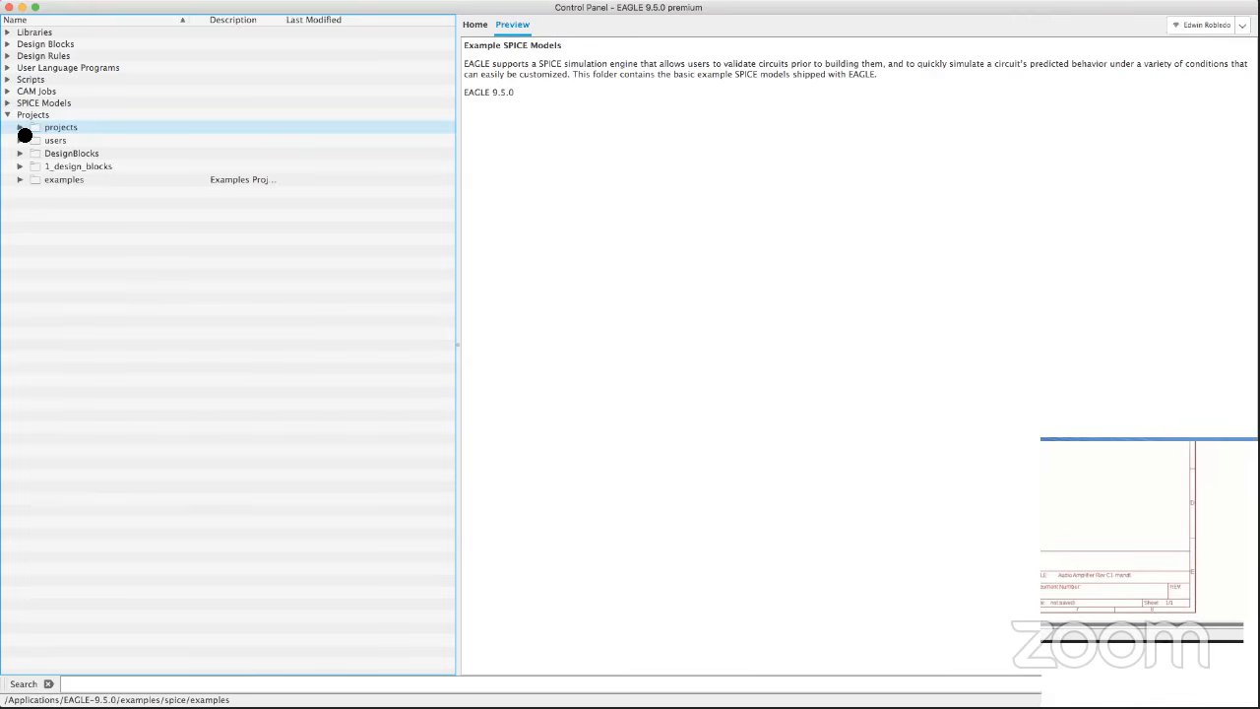
left_click(21, 128)
scroll(85, 119, "up", 5)
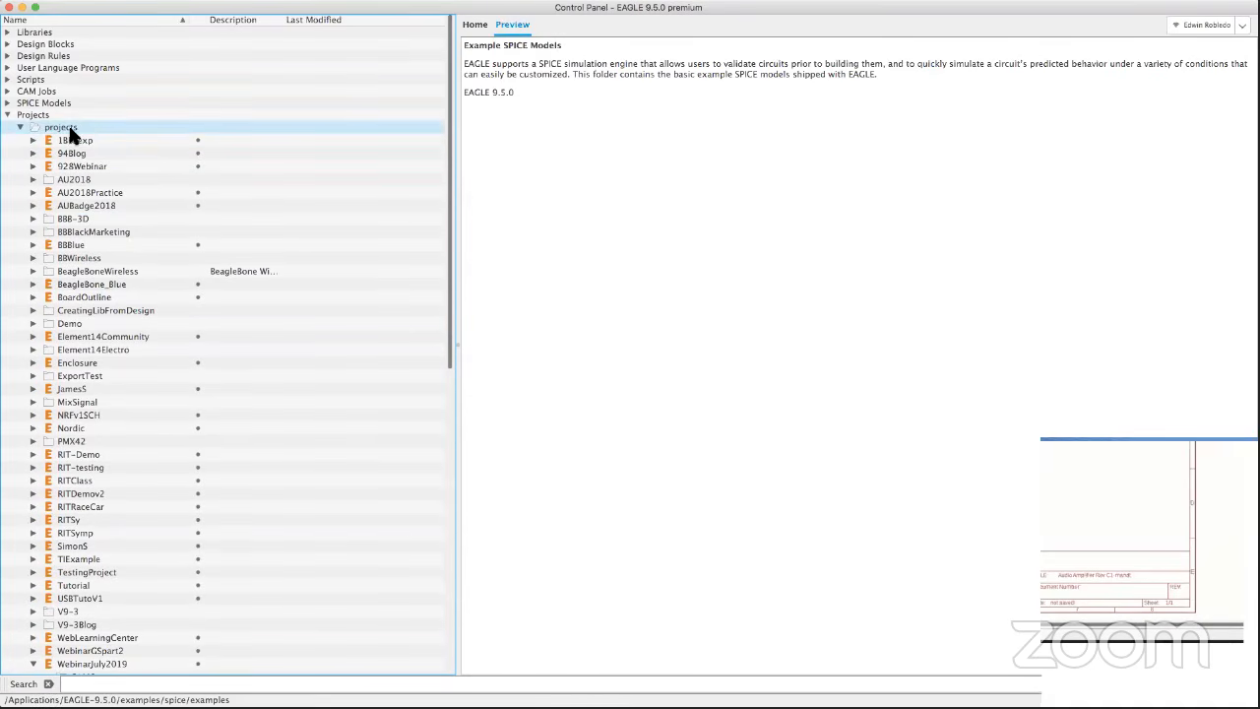
left_click(71, 131)
right_click(106, 132)
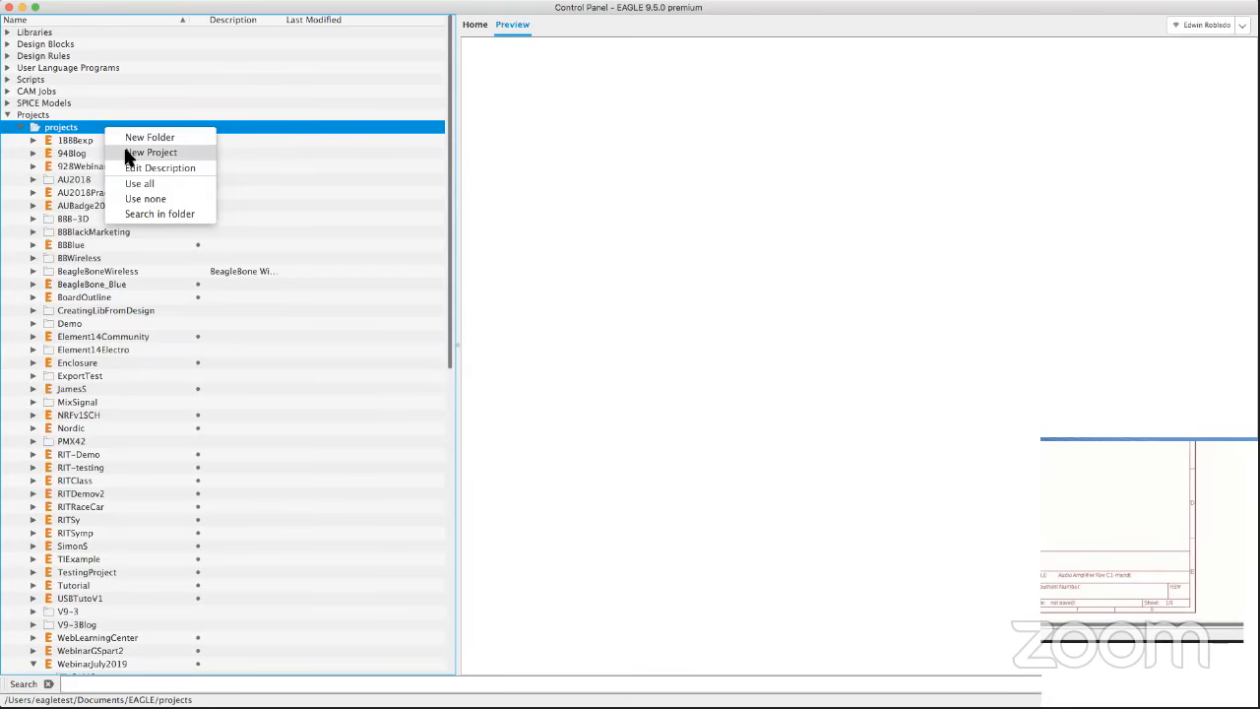
left_click(126, 154)
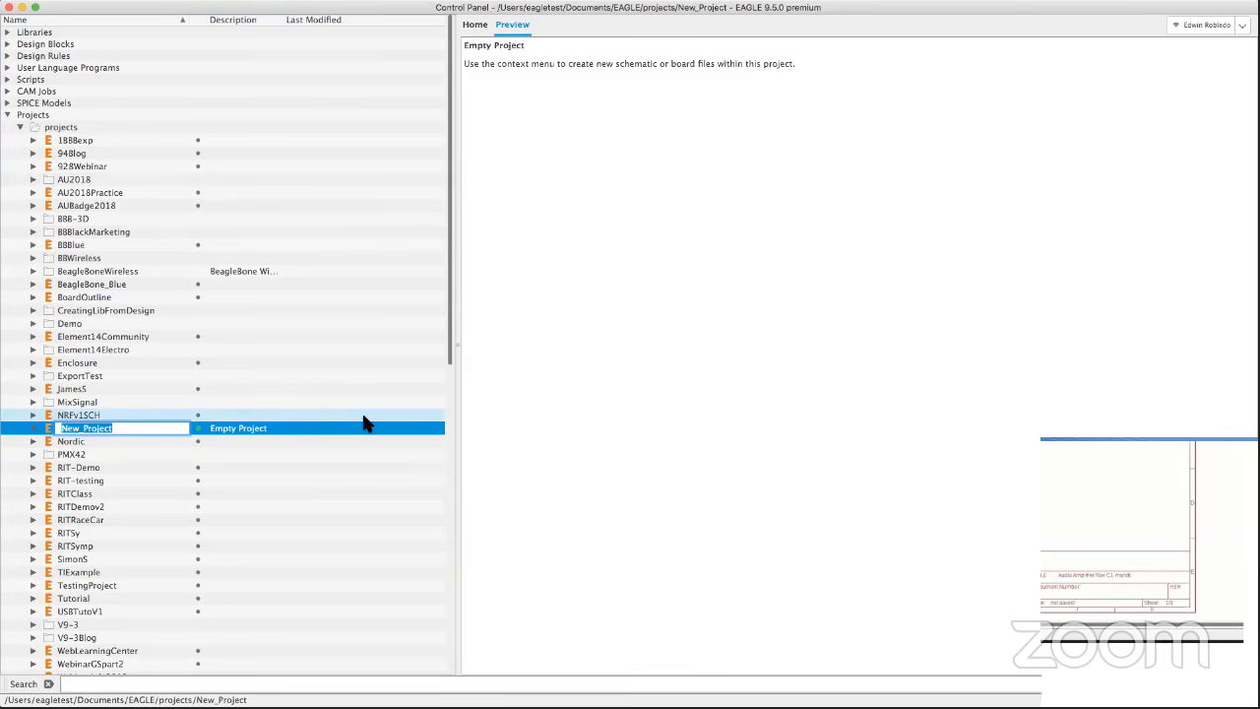
type("WebinarSep2019")
key("Return")
Collapse the WebinarJuly2019 and WebinarTutorial projects around the WebinarSep2019 project.
scroll(108, 309, "down", 5)
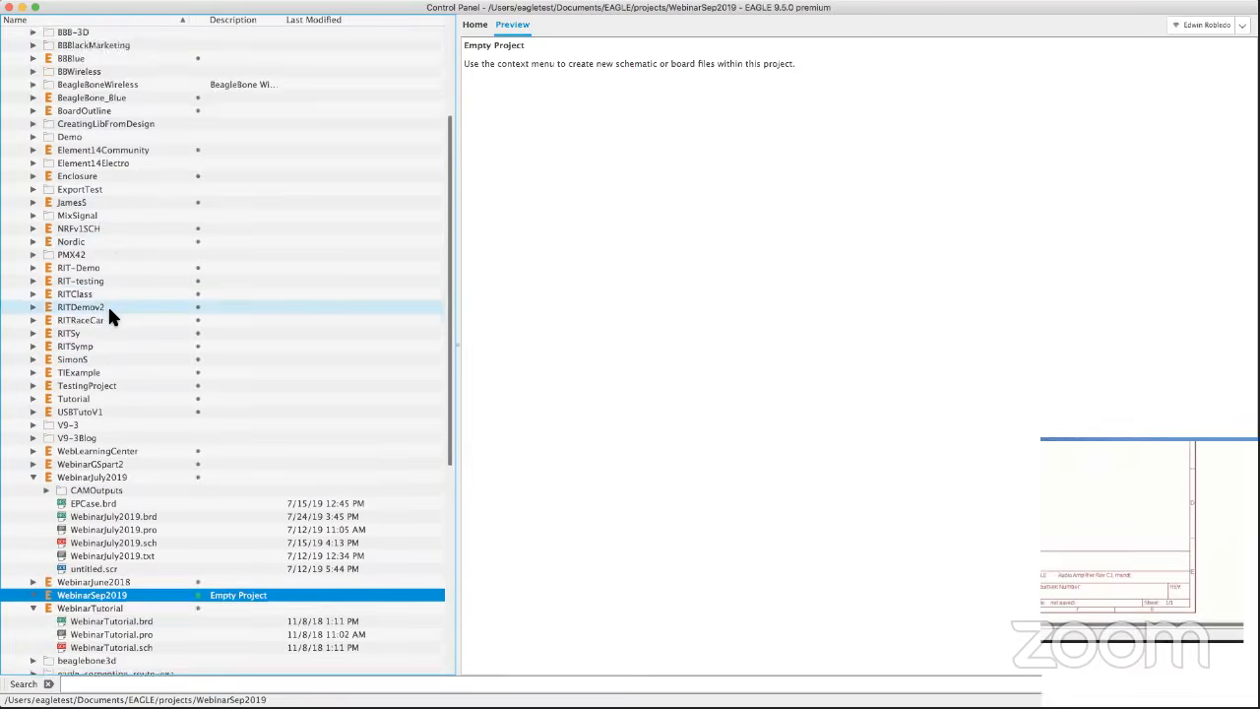
scroll(108, 310, "down", 4)
left_click(33, 328)
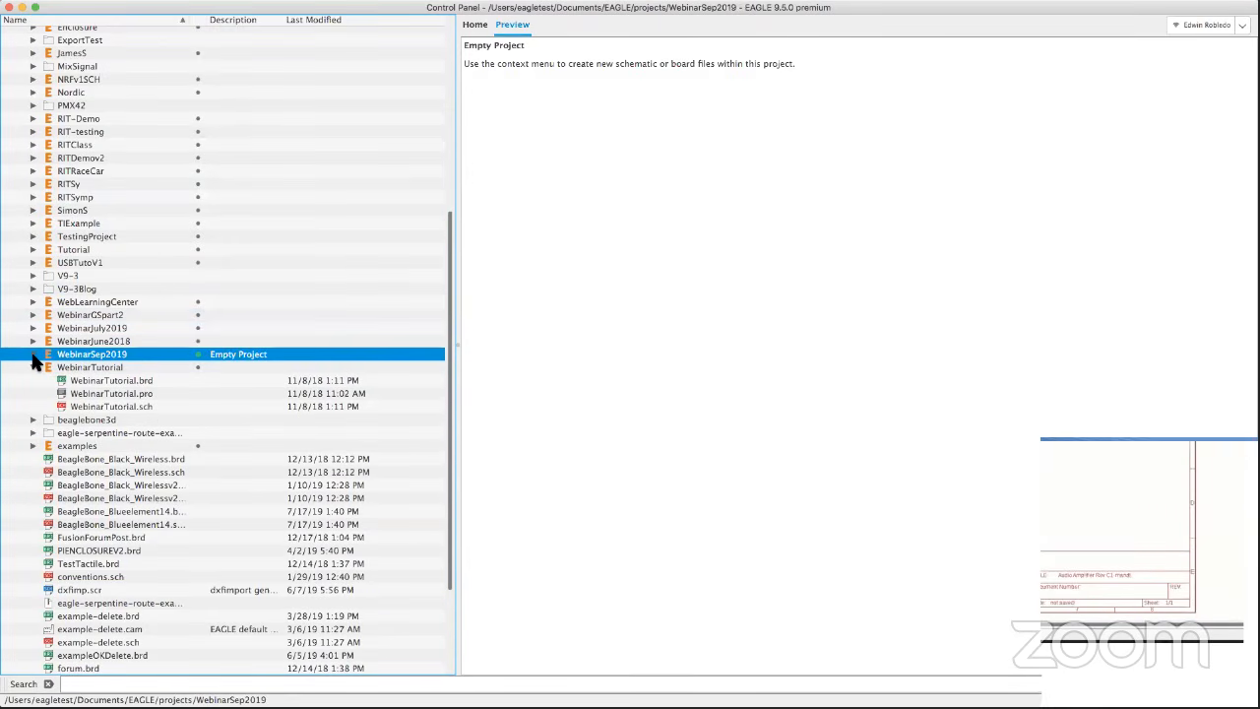
left_click(32, 366)
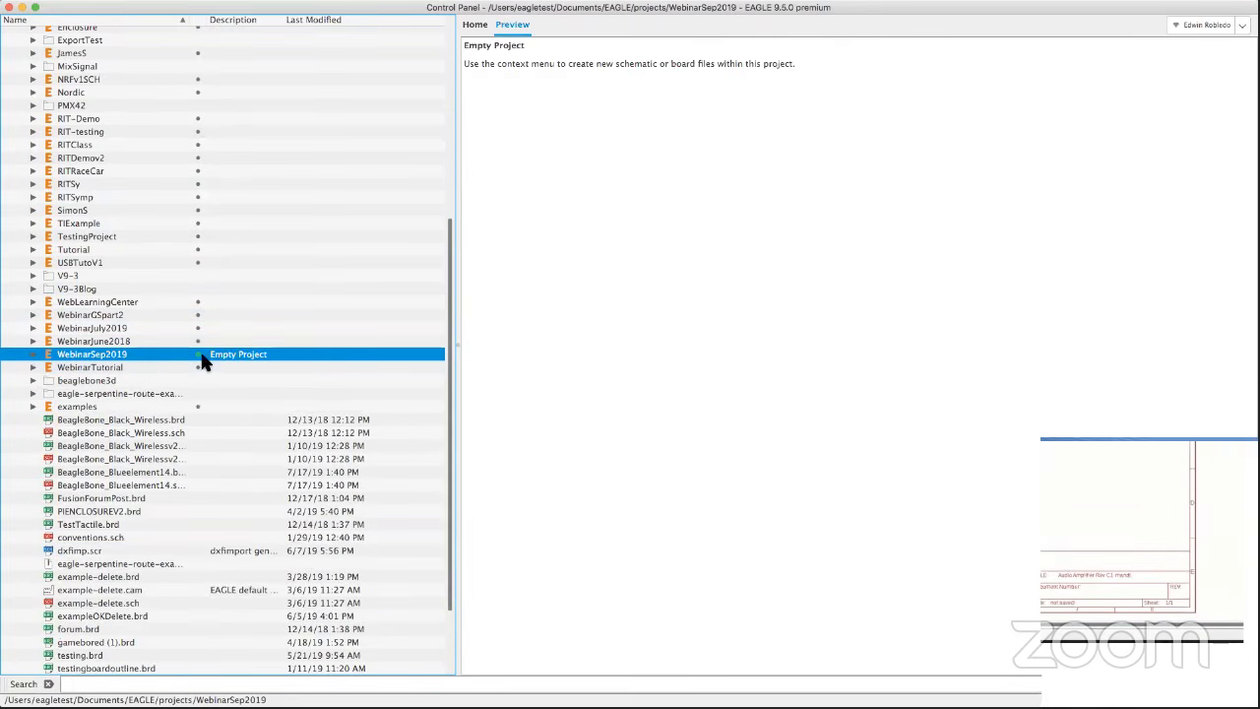
Create a new schematic in the WebinarSep2019 project.
right_click(85, 361)
mouse_move(109, 379)
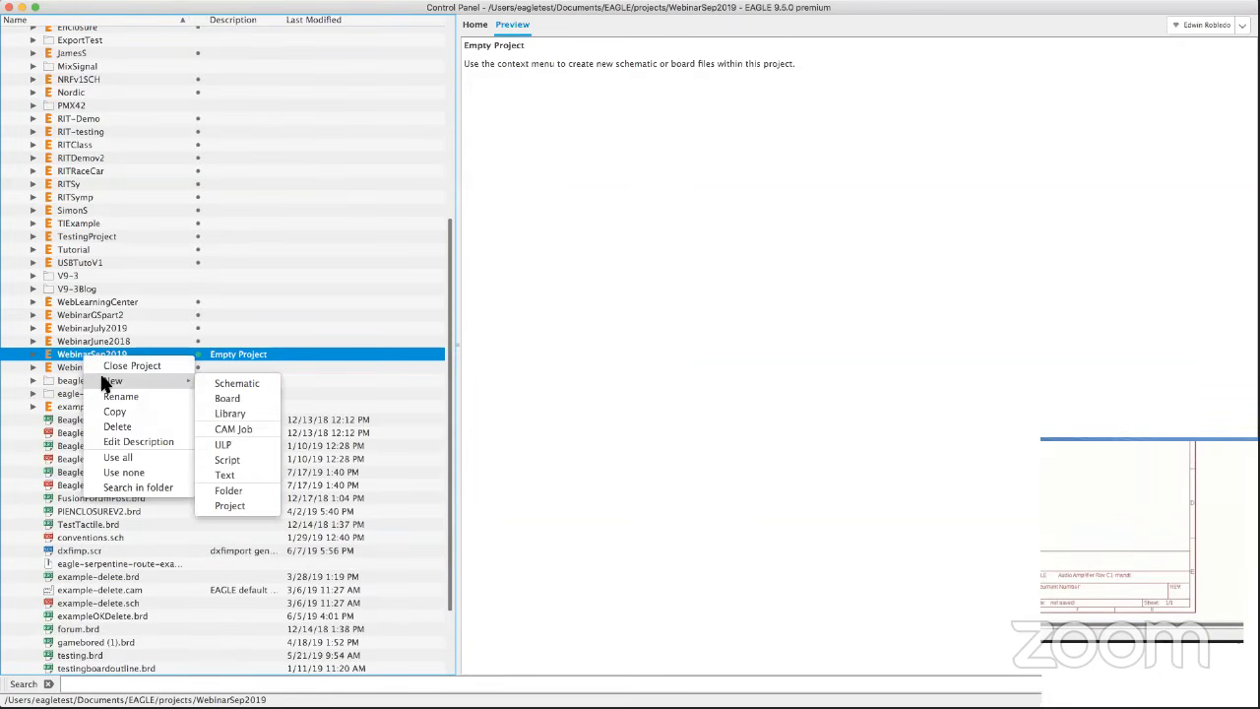
left_click(232, 387)
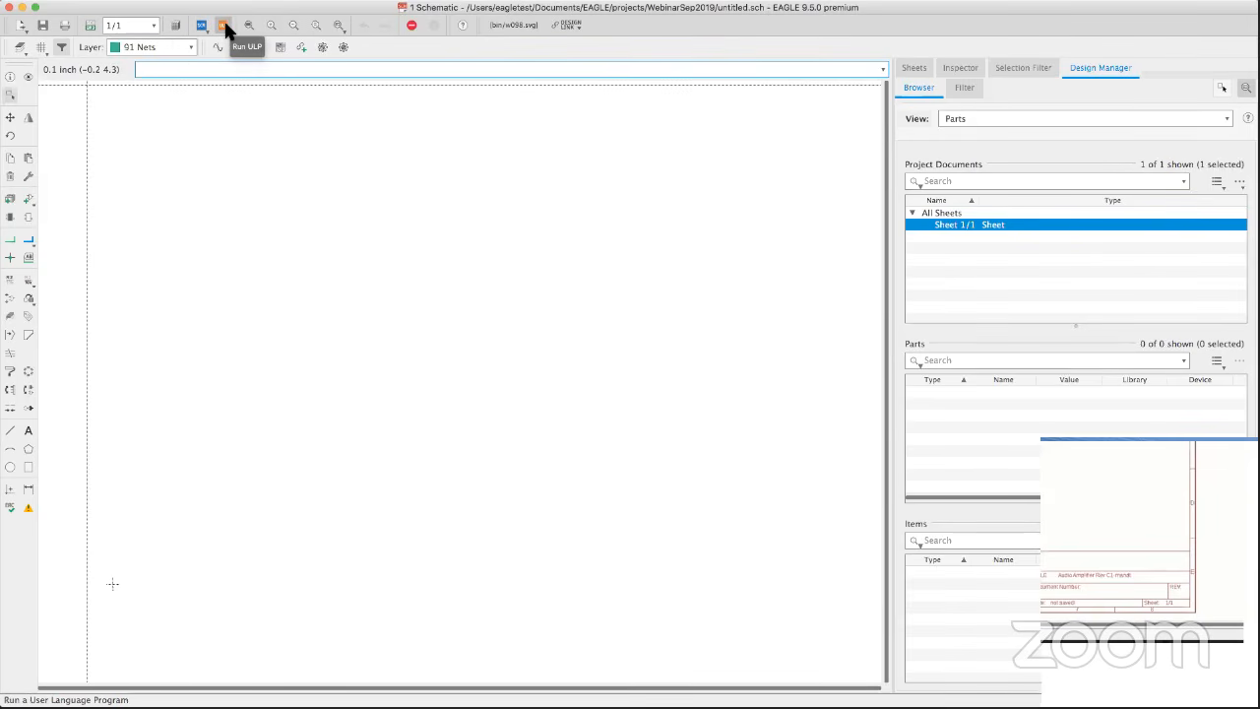
View the schematic editor's Selection Filter, Inspector, Sheets and Design Manager panels in turn.
left_click(281, 30)
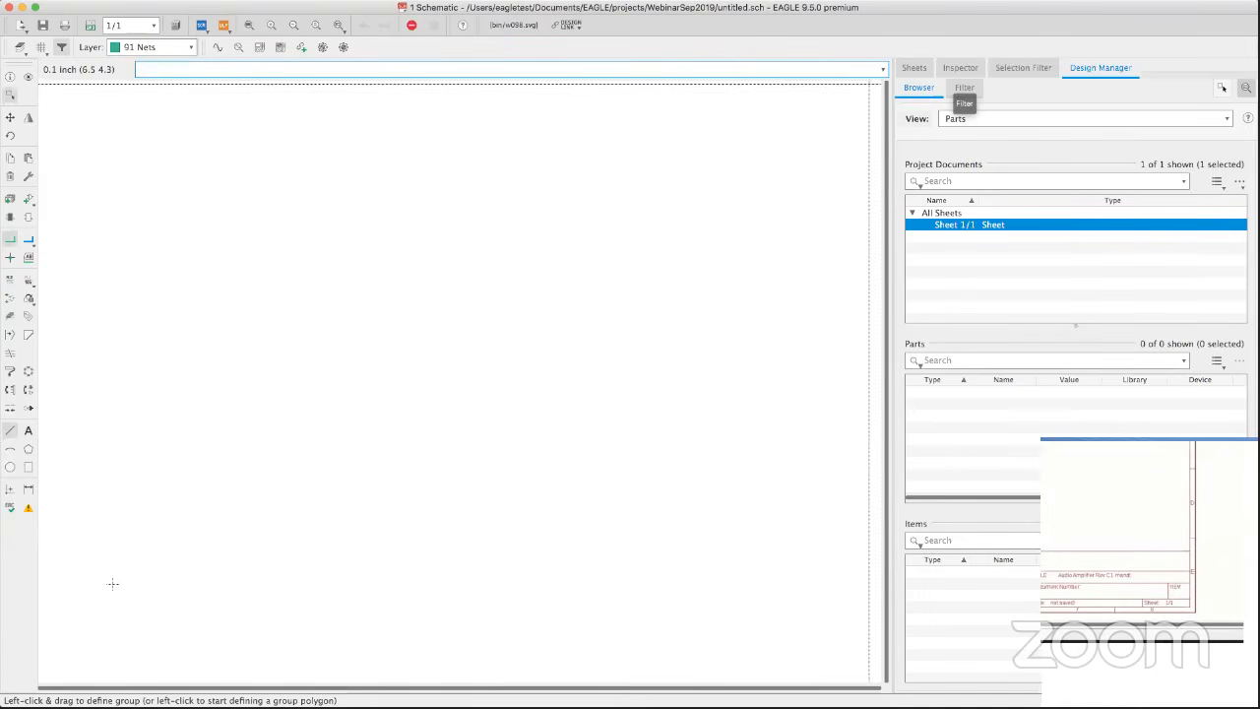
left_click(1030, 68)
left_click(963, 68)
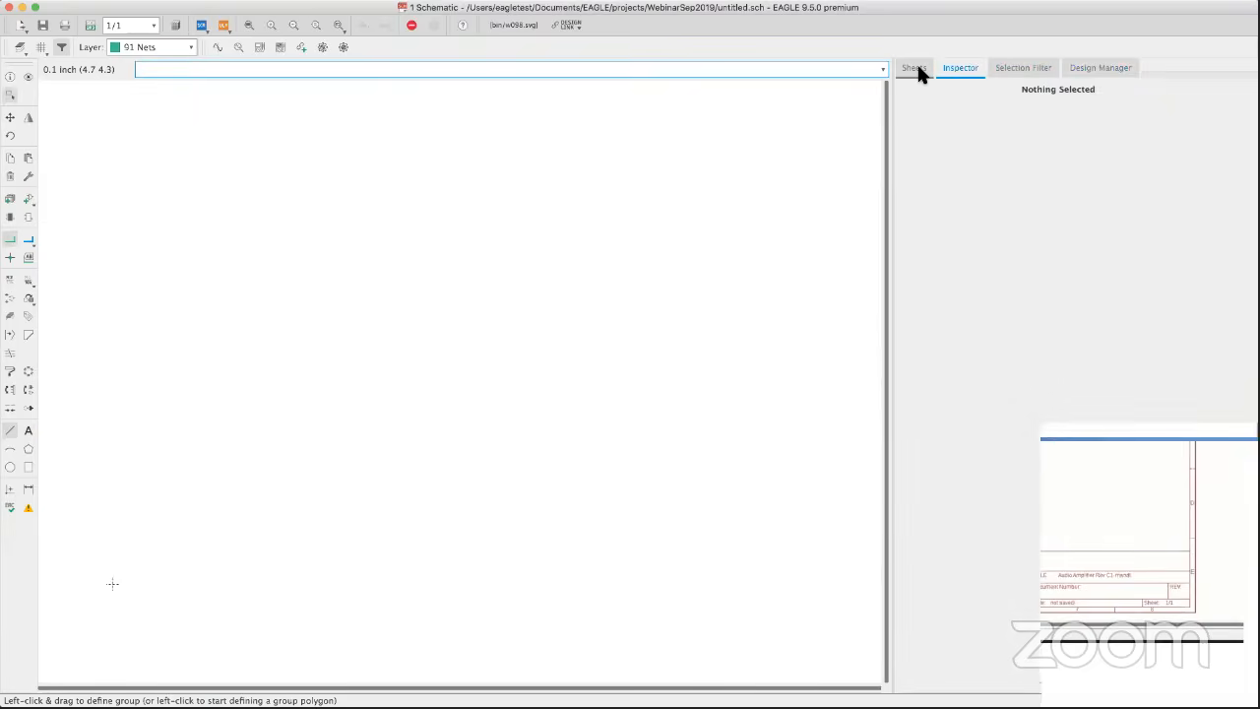
left_click(916, 68)
left_click(1027, 67)
left_click(1088, 67)
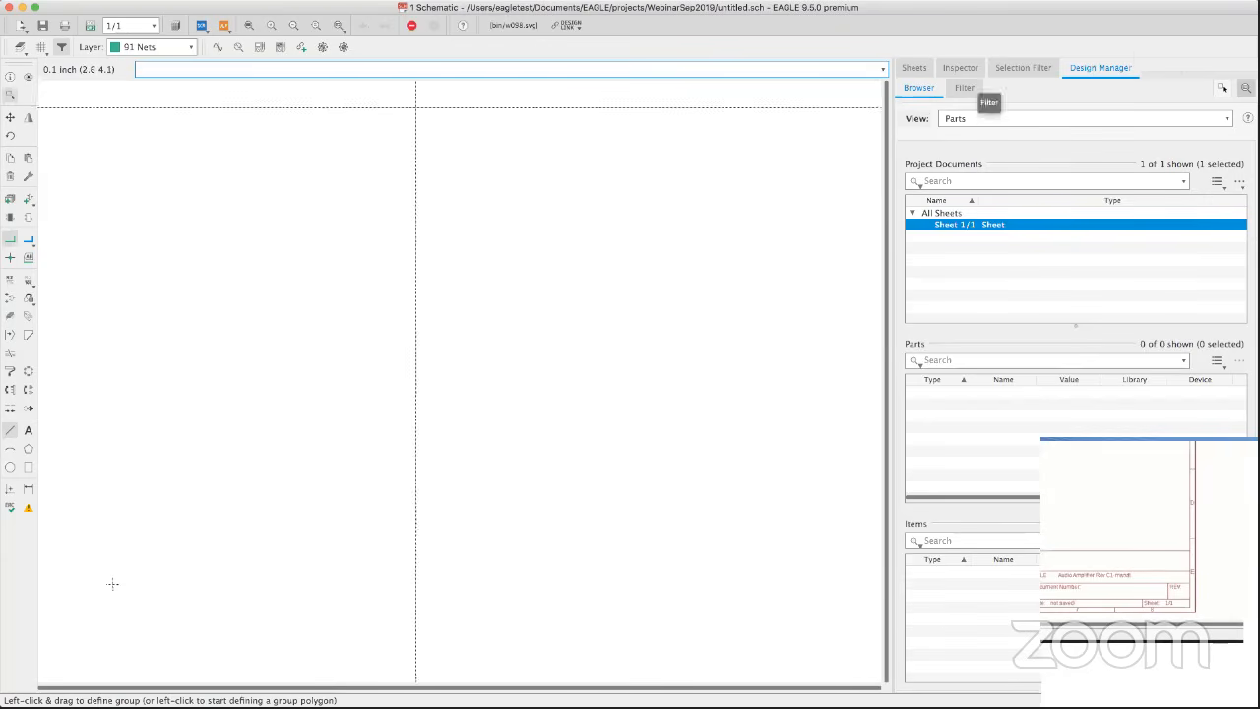
Hide the Selection Filter, Sheets, Inspector and Design Manager panels in the schematic editor.
right_click(942, 27)
left_click(950, 37)
right_click(938, 23)
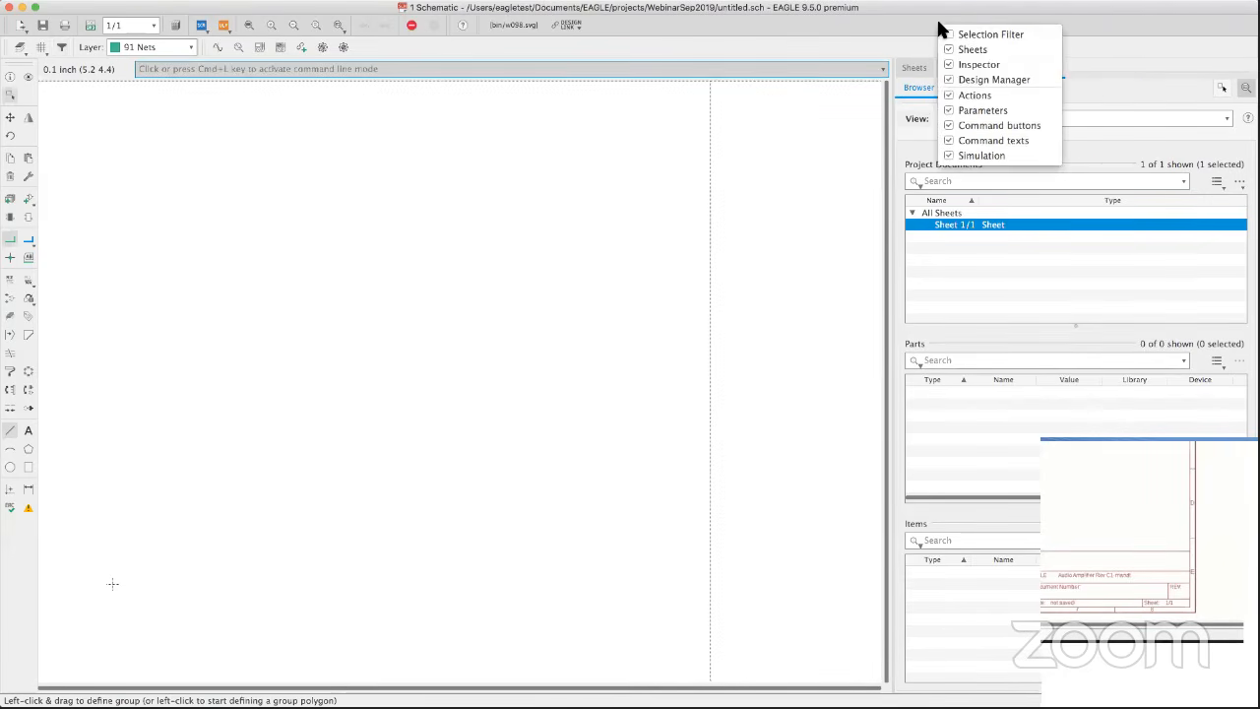
left_click(948, 48)
right_click(941, 29)
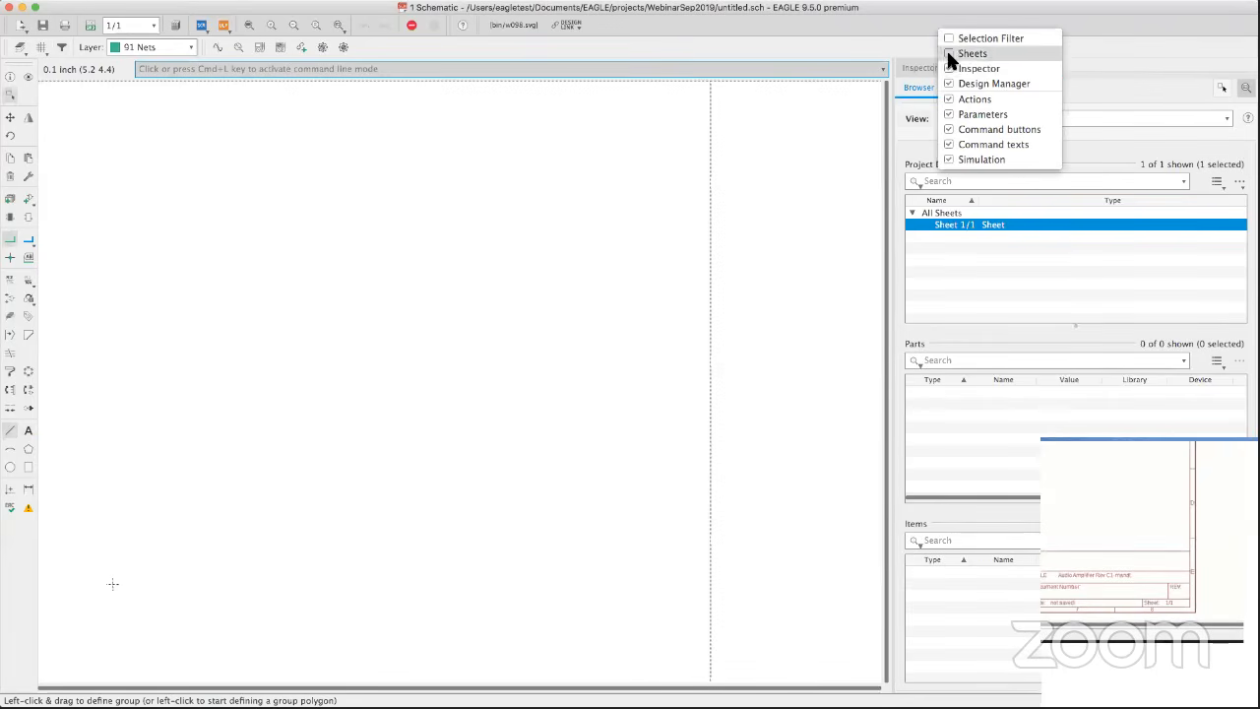
left_click(951, 68)
right_click(942, 35)
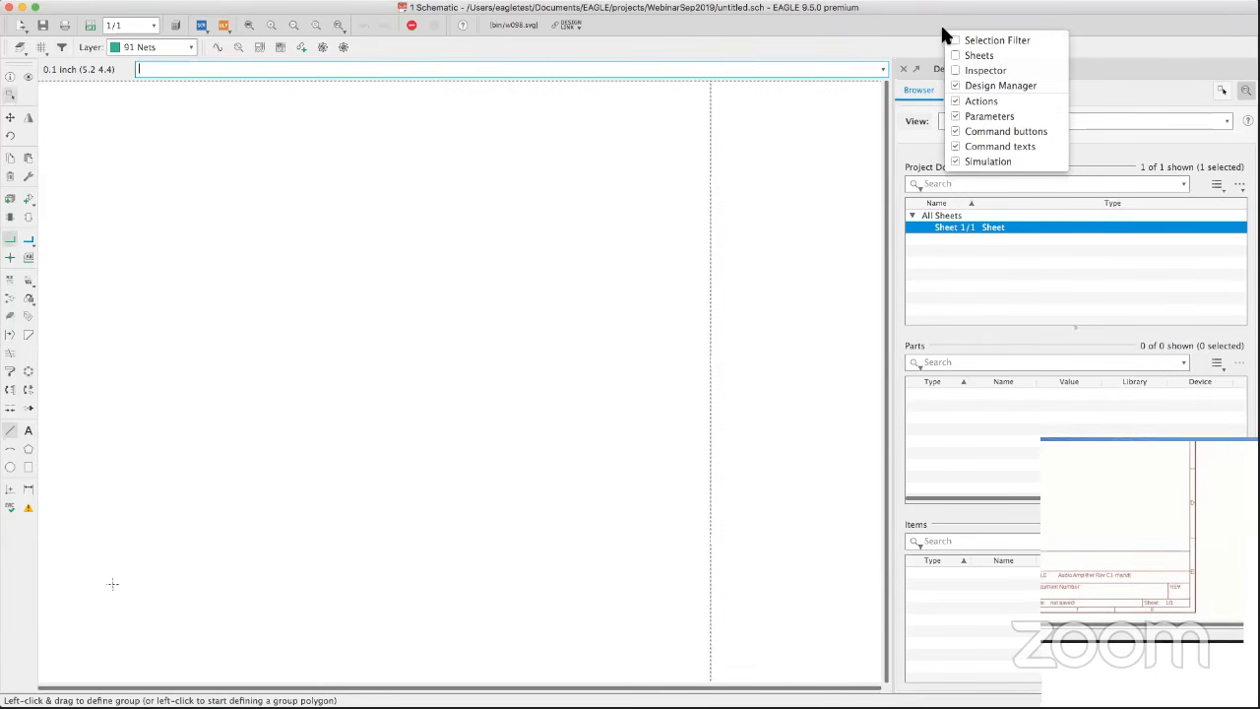
left_click(960, 86)
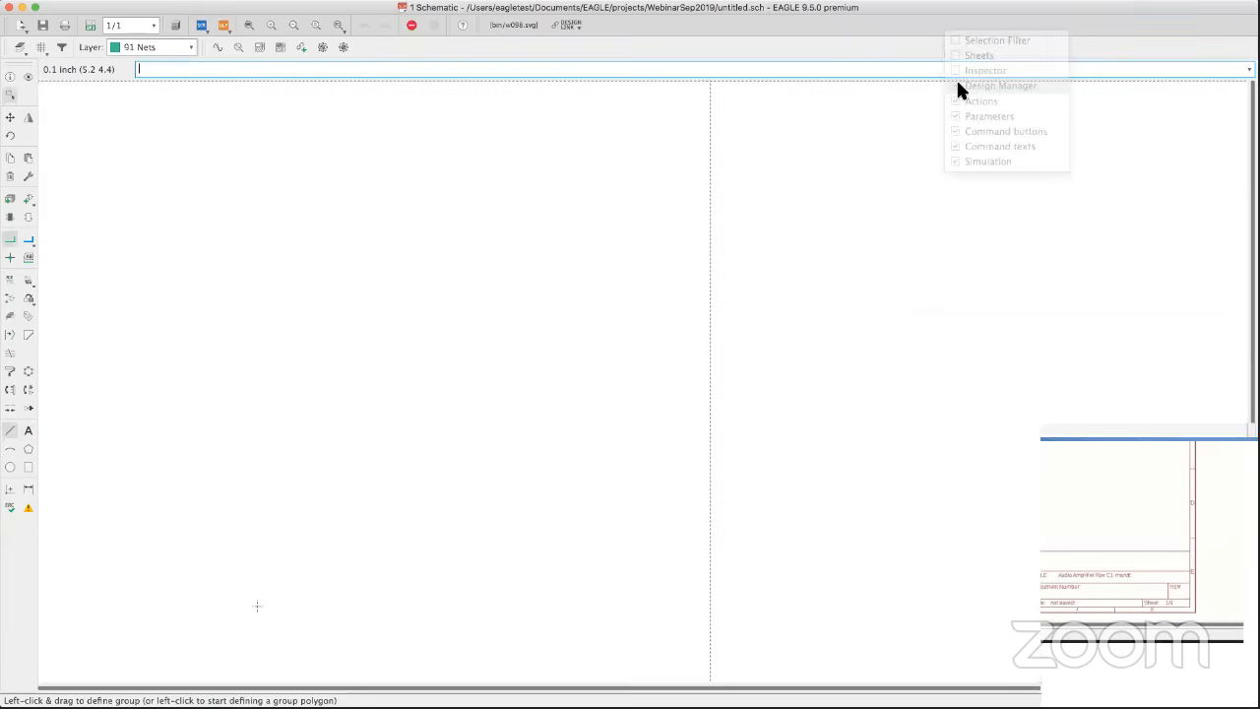
Show the Sheets panel again and narrow it to enlarge the drawing area.
right_click(984, 28)
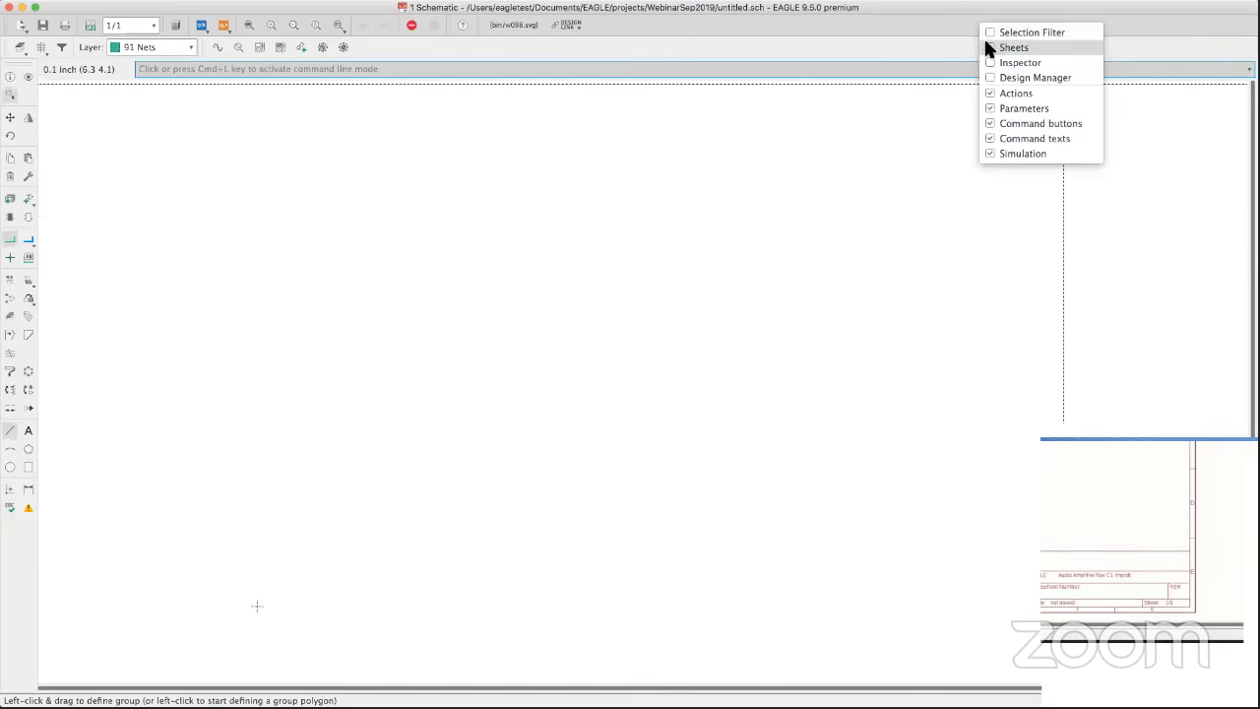
left_click(1014, 48)
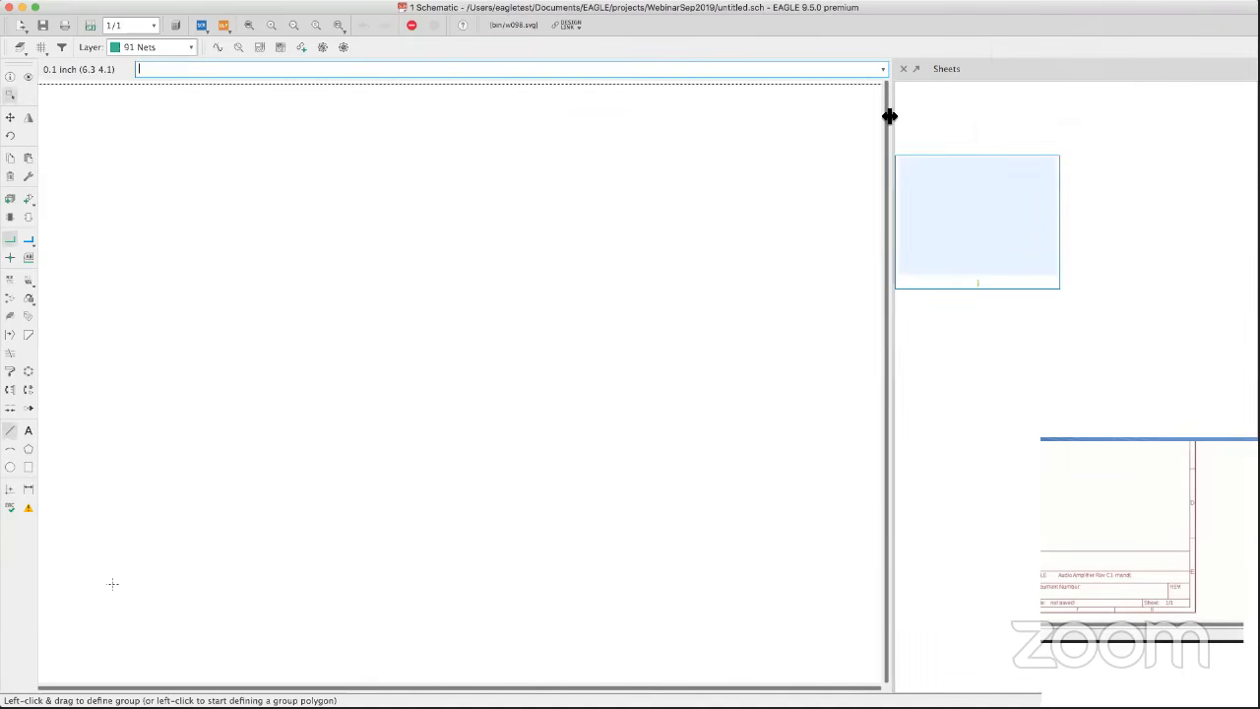
left_click_drag(891, 116, 1059, 120)
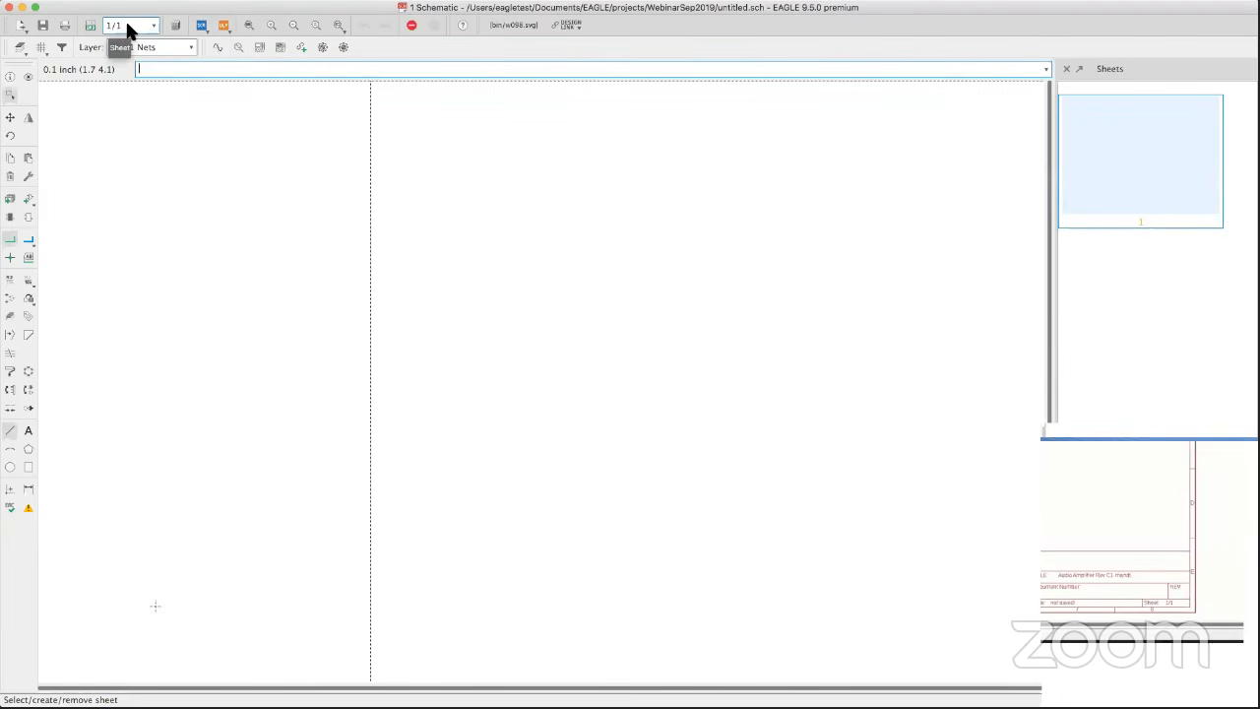
Add a second sheet to the schematic and remove it again.
left_click(155, 29)
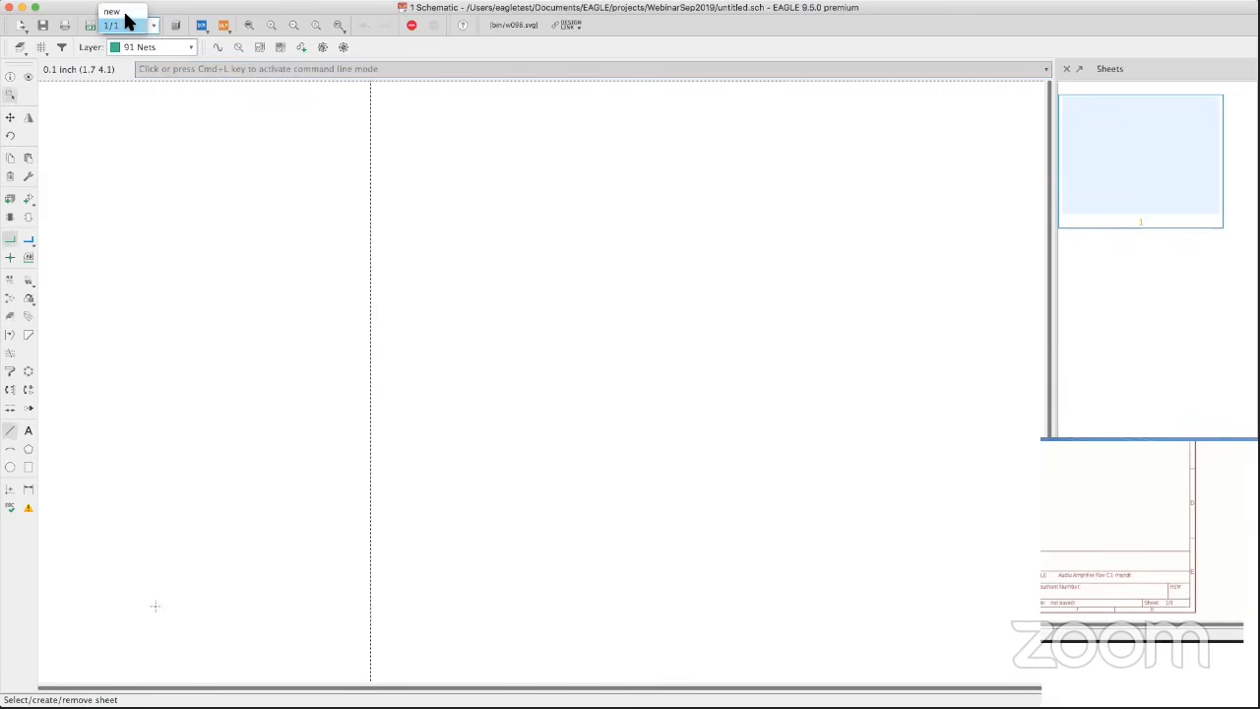
left_click(112, 12)
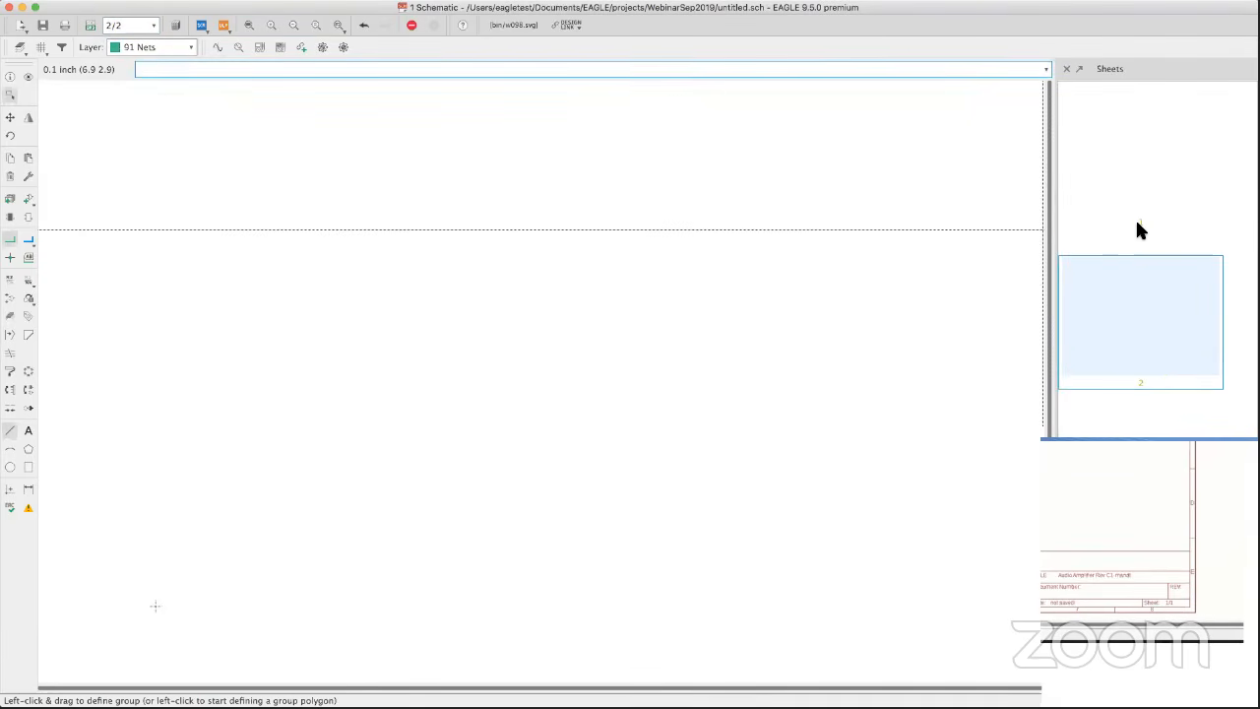
right_click(1128, 285)
left_click(1147, 317)
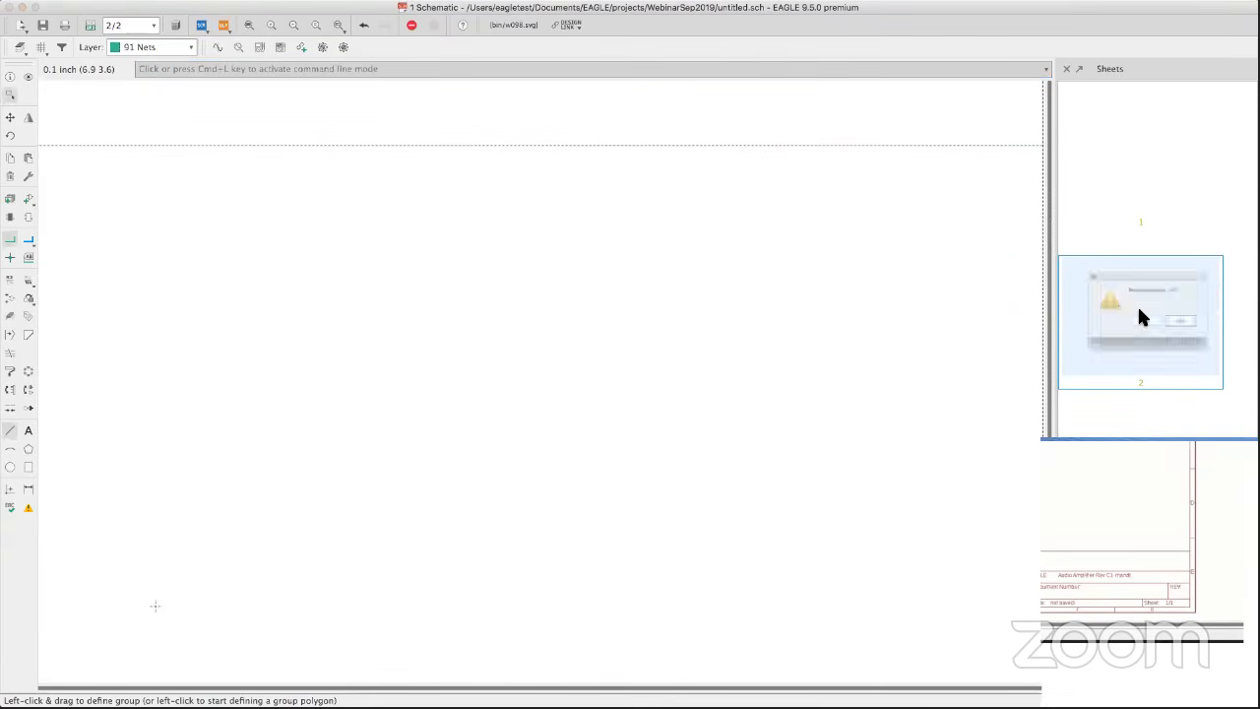
left_click(1216, 333)
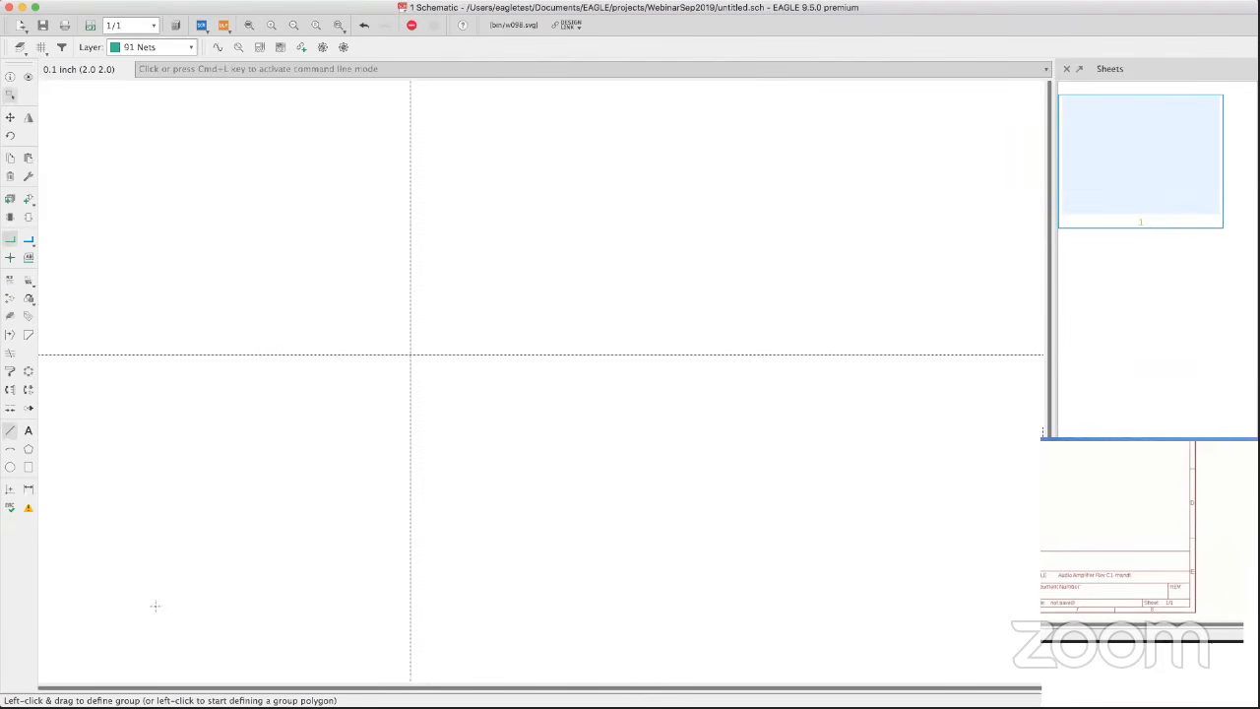
scroll(408, 357, "up", 3)
scroll(408, 357, "down", 2)
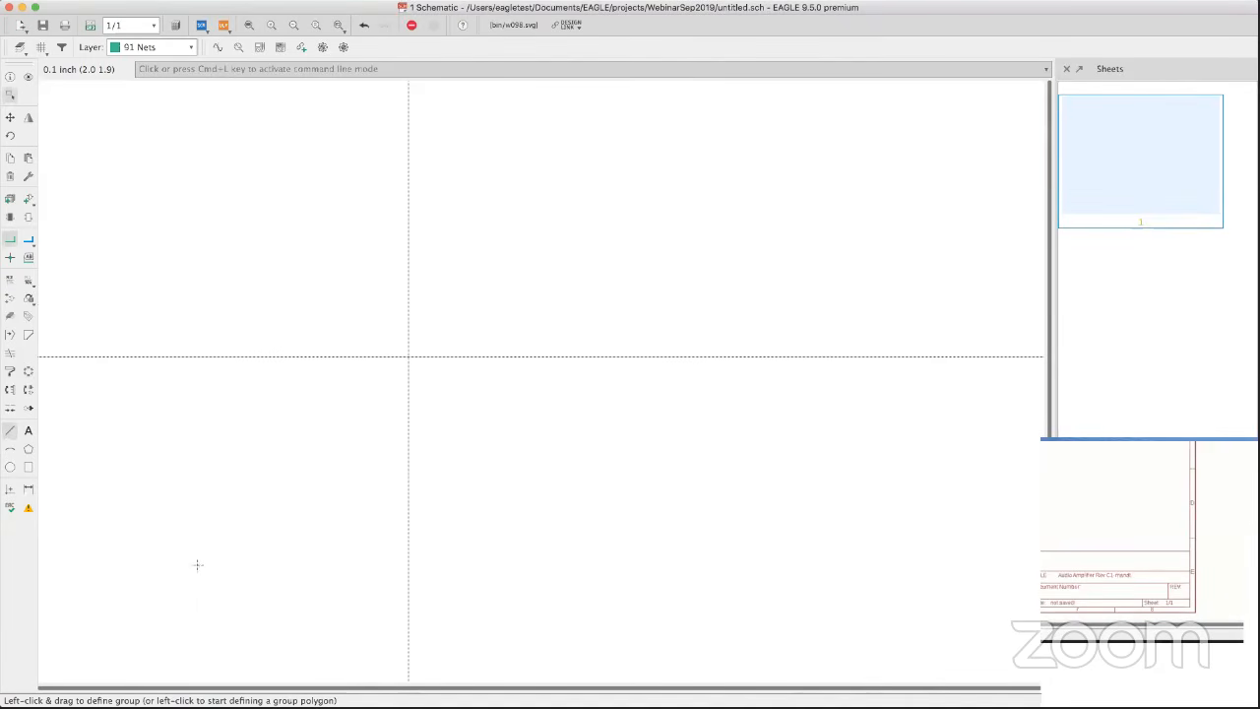
scroll(192, 568, "down", 2)
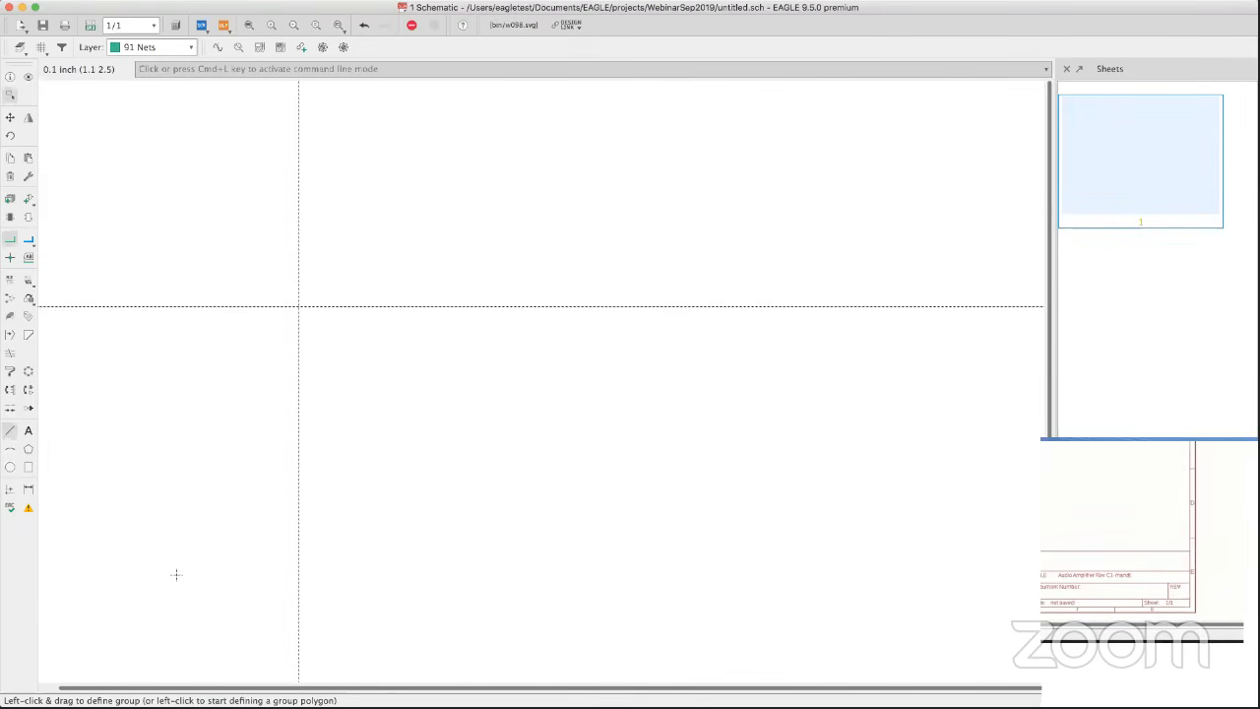
Open the Add part dialog, look through the libraries available for placing parts, and close the dialog.
left_click(29, 201)
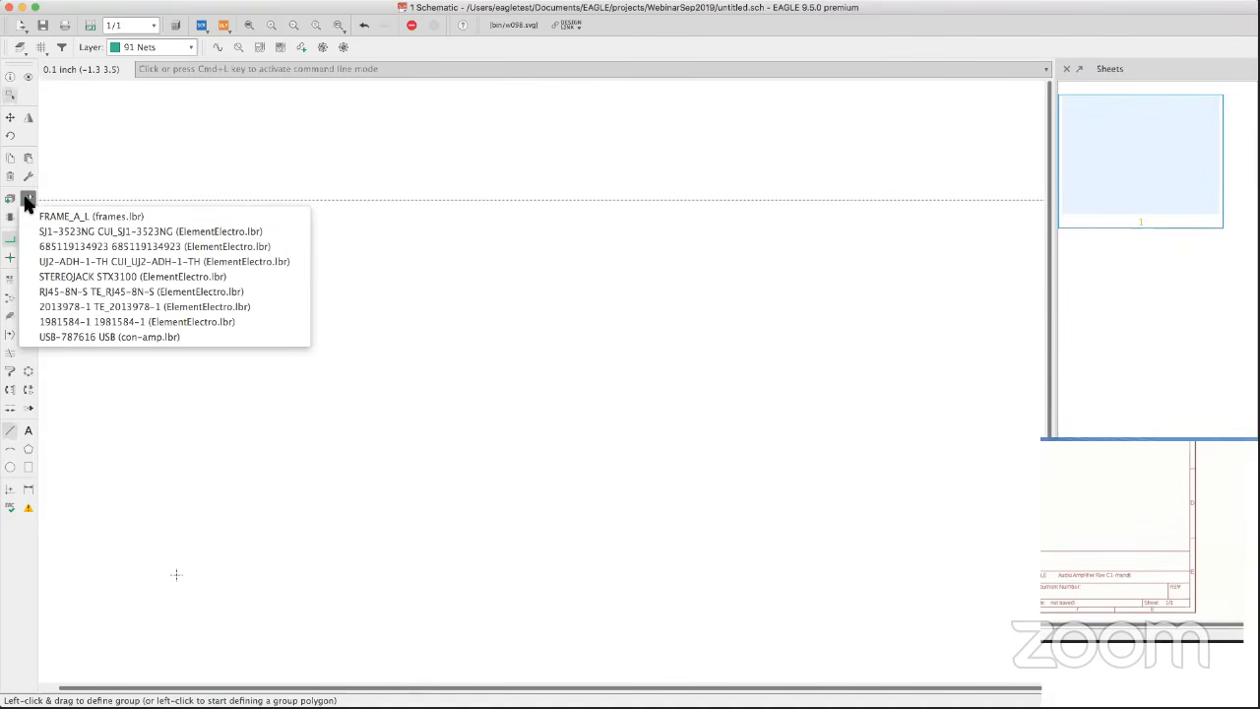
left_click(26, 198)
left_click(27, 201)
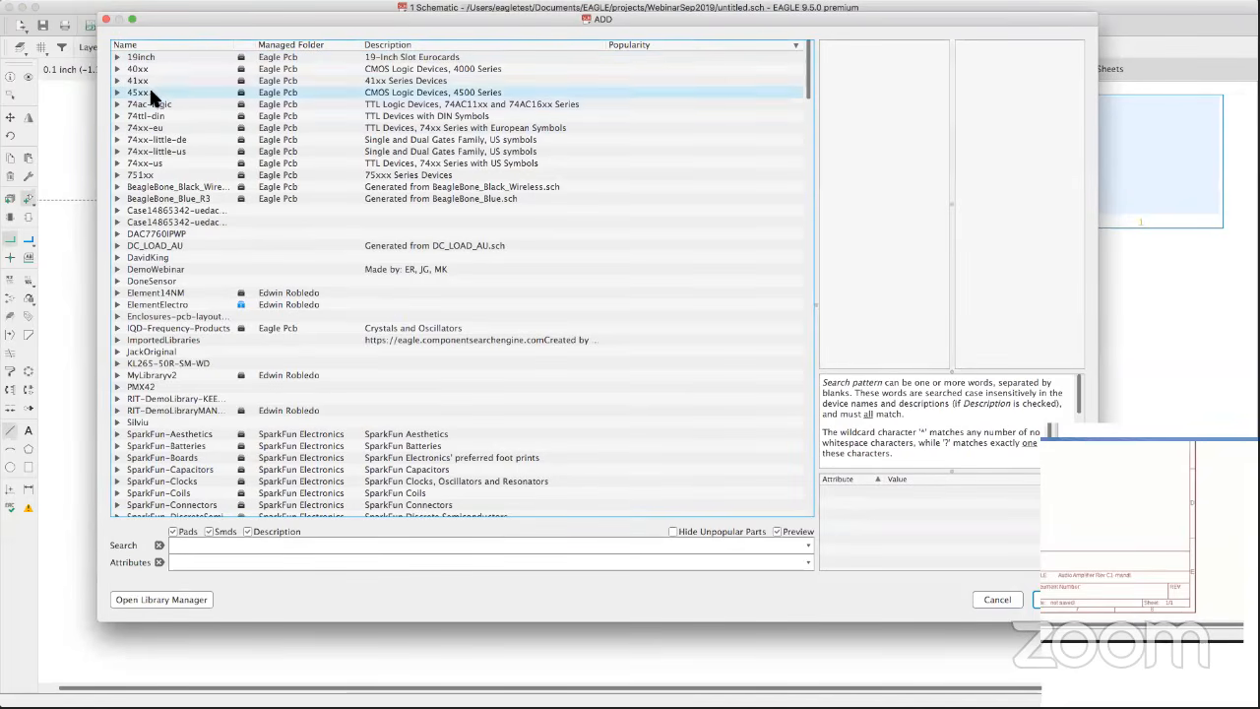
scroll(165, 365, "down", 10)
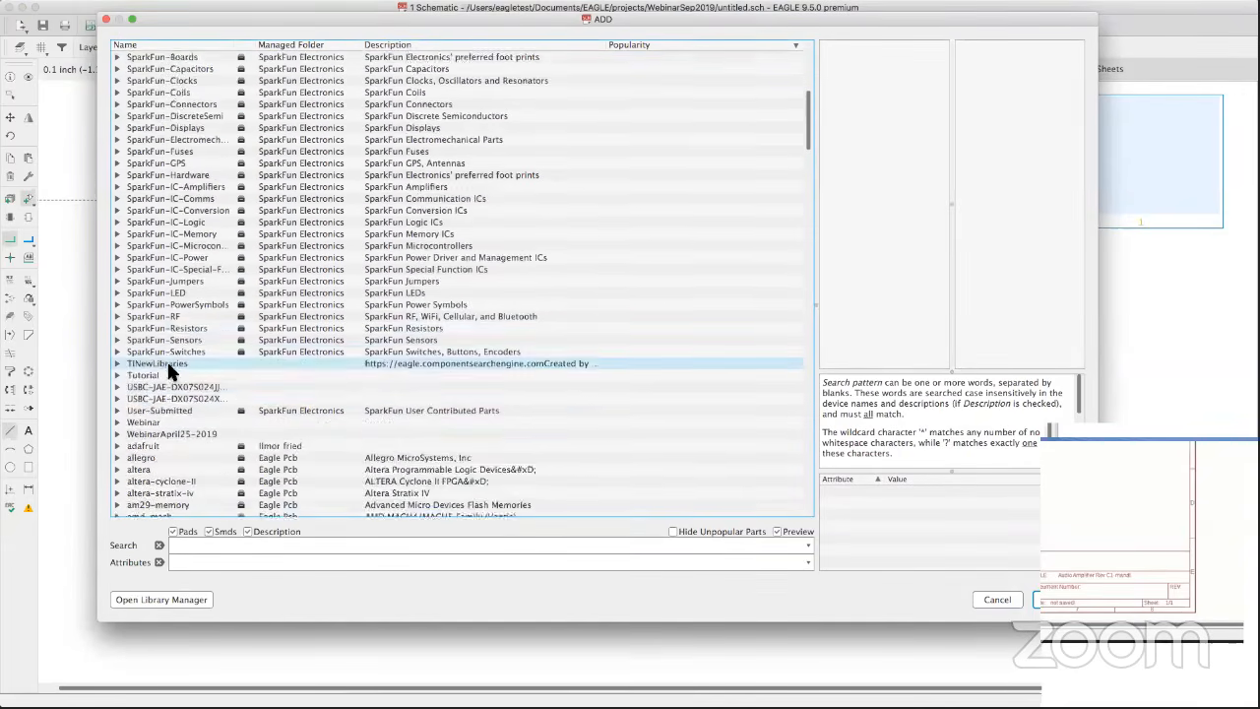
scroll(166, 356, "up", 2)
scroll(166, 354, "down", 4)
scroll(169, 346, "up", 6)
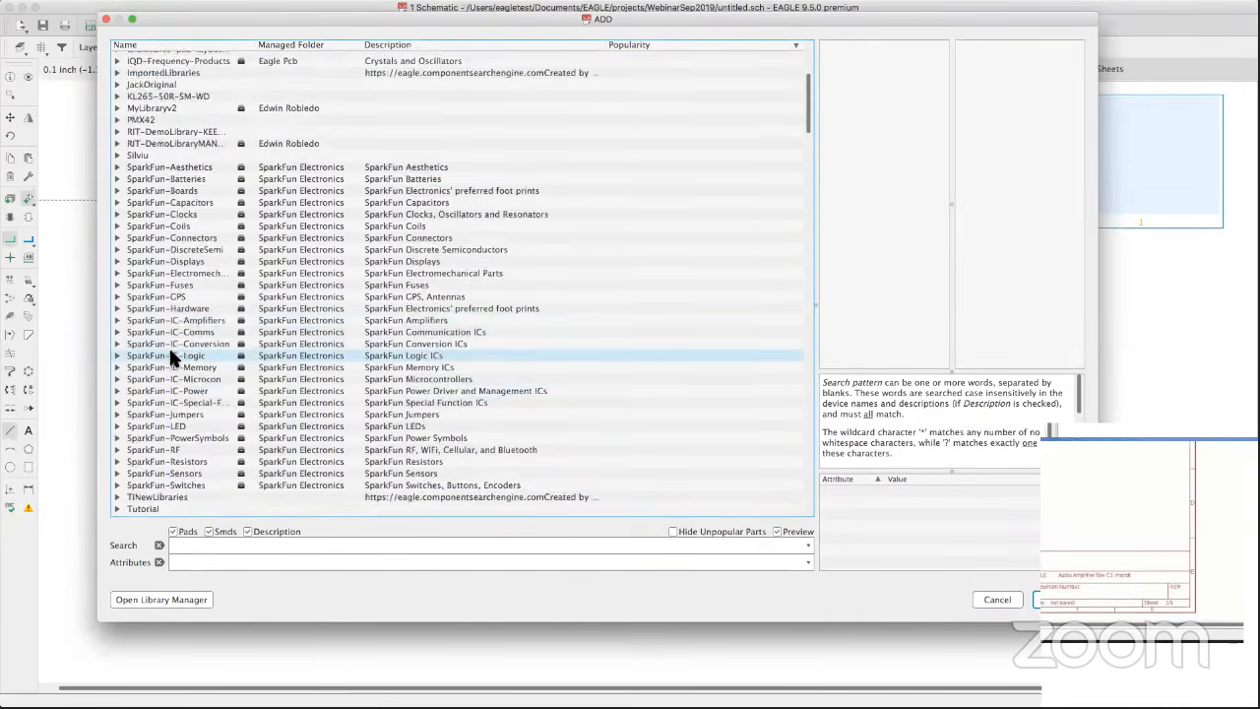
scroll(171, 349, "down", 6)
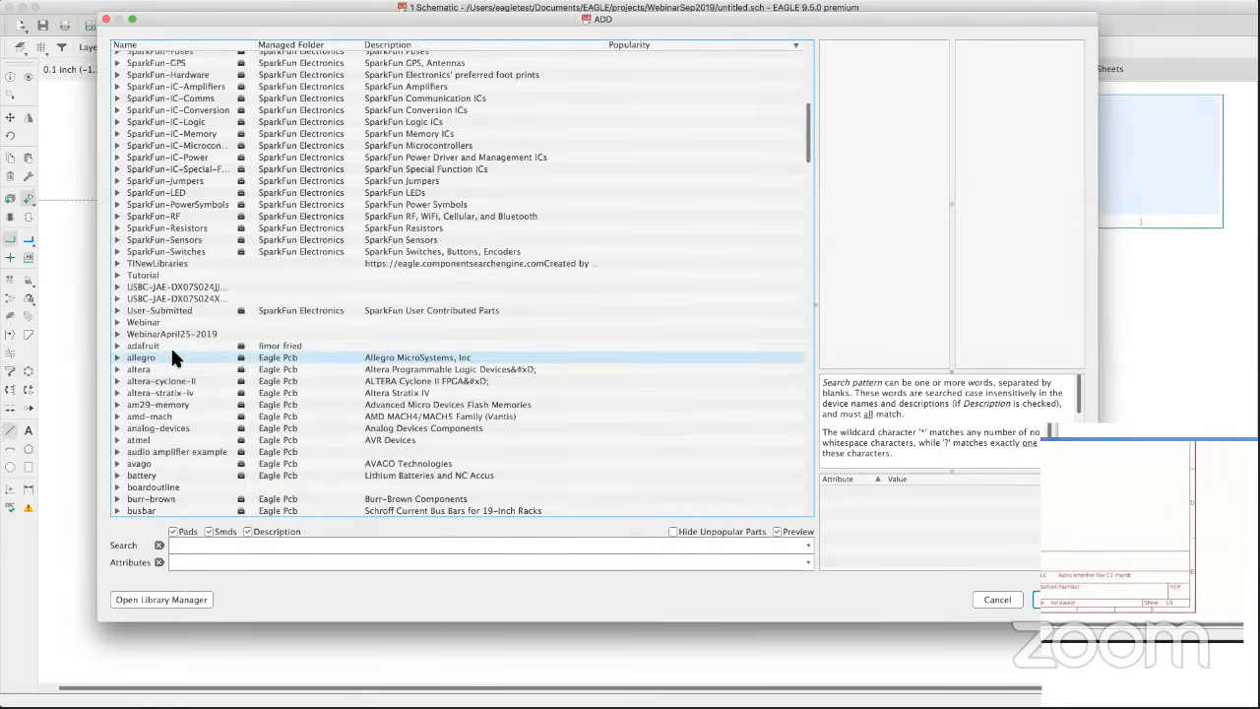
scroll(171, 355, "up", 12)
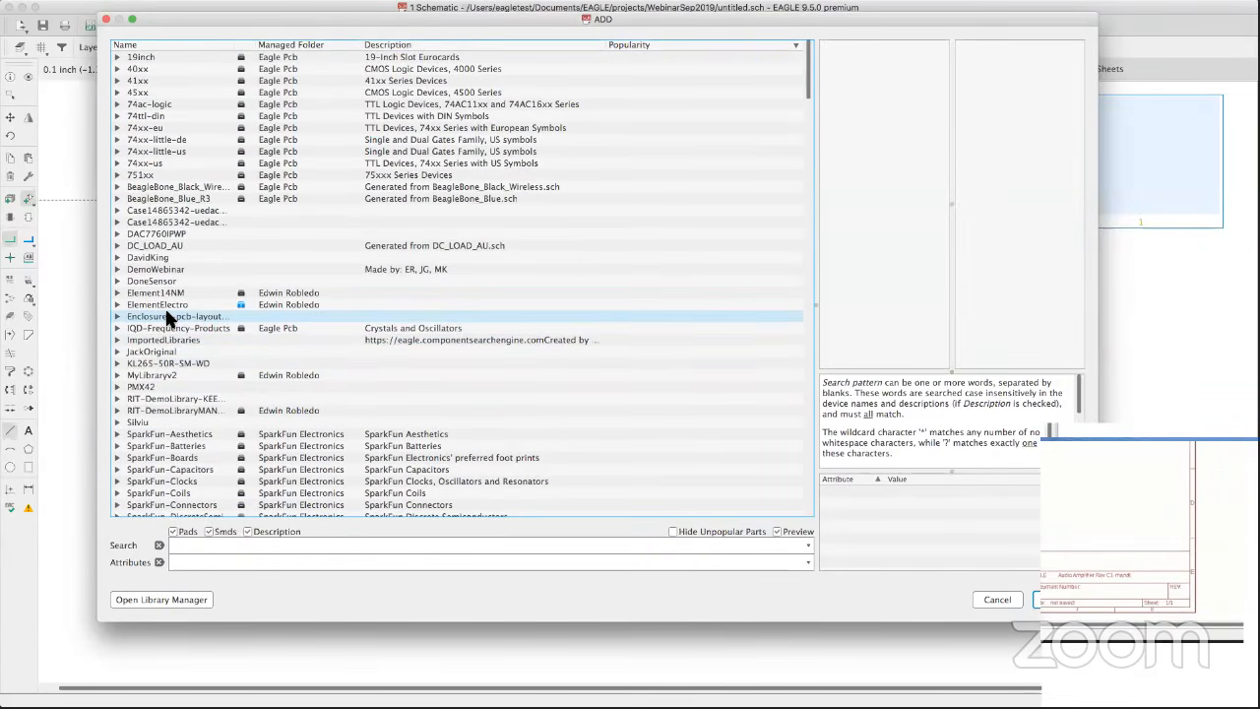
scroll(168, 317, "down", 12)
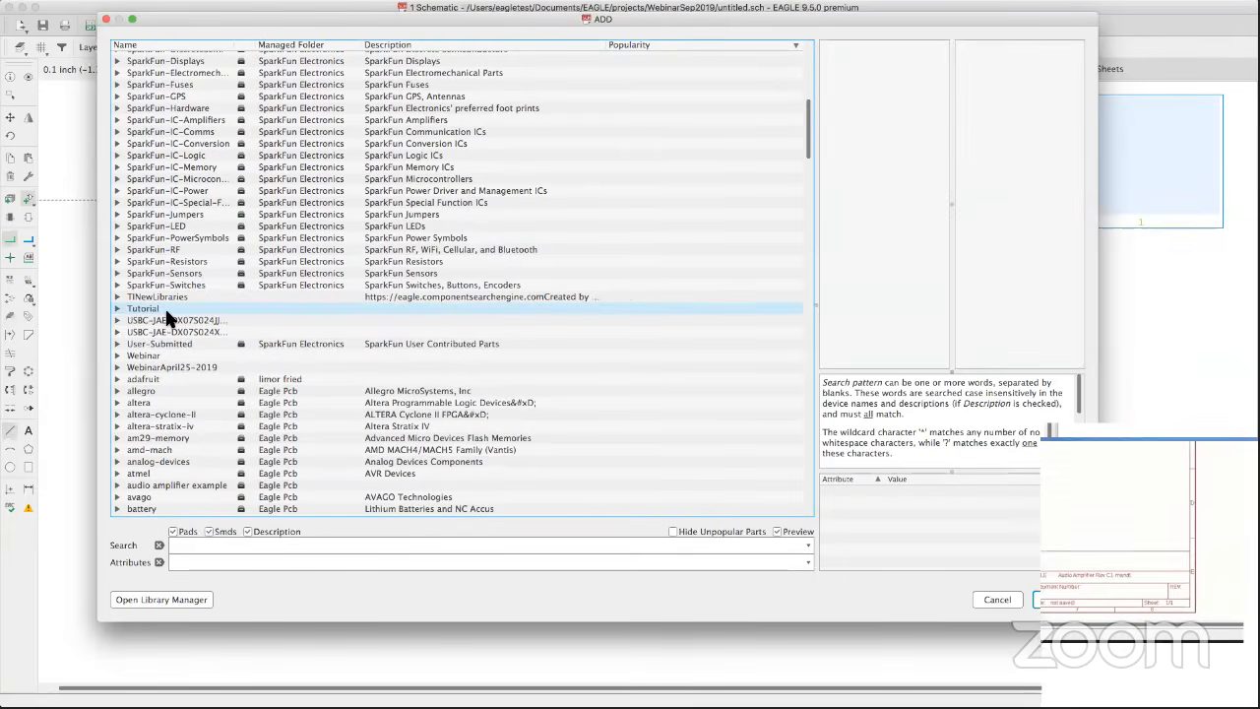
scroll(165, 313, "down", 6)
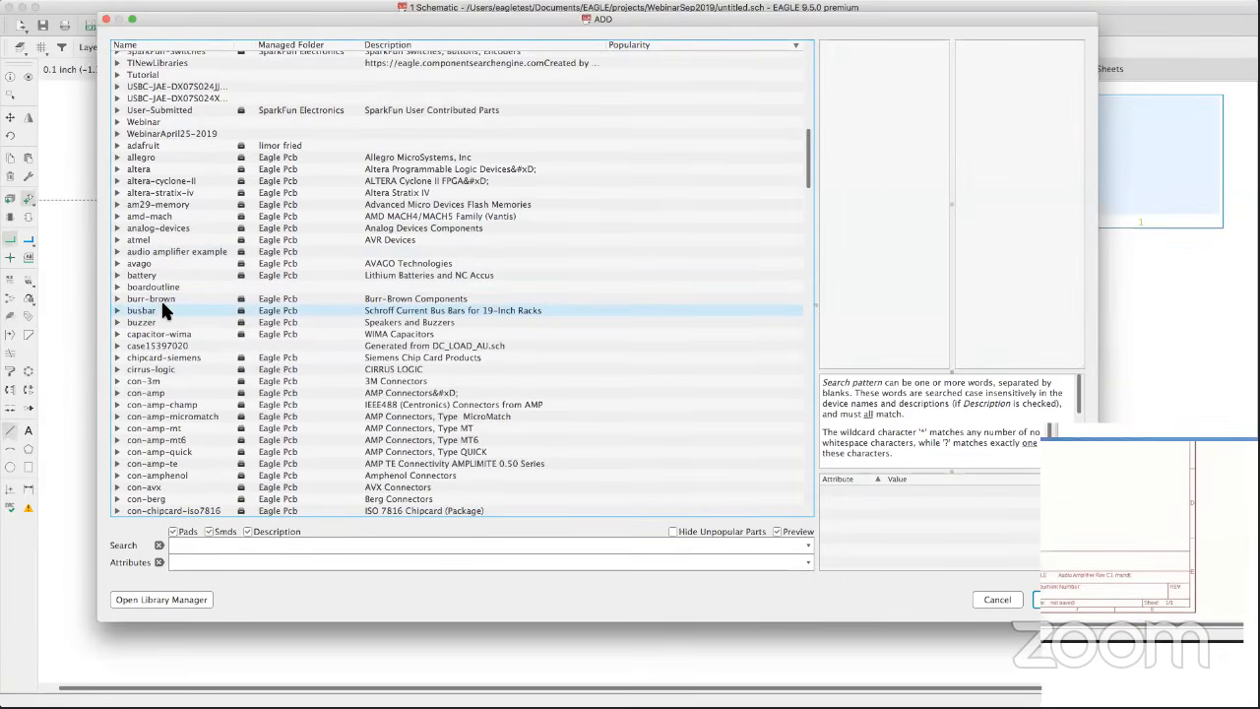
left_click(106, 18)
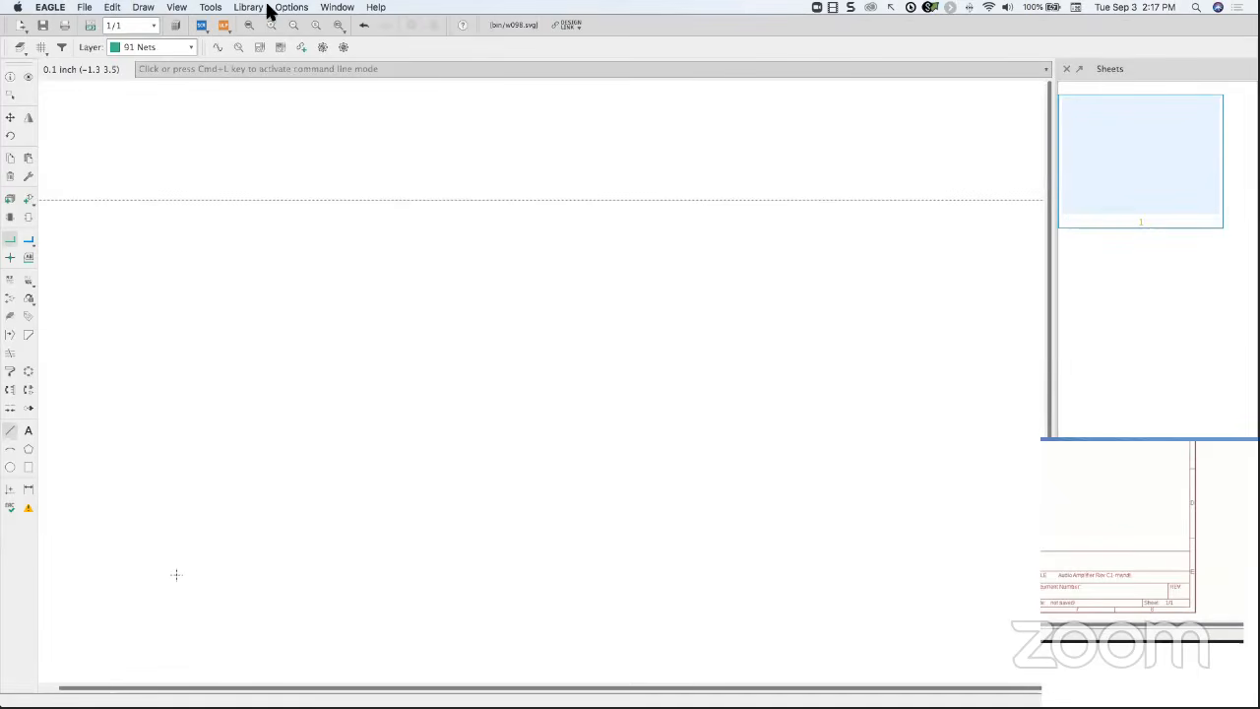
Switch to the Control Panel, collapse Projects, and expand the Eagle Pcb folder under Managed Libraries.
left_click(336, 8)
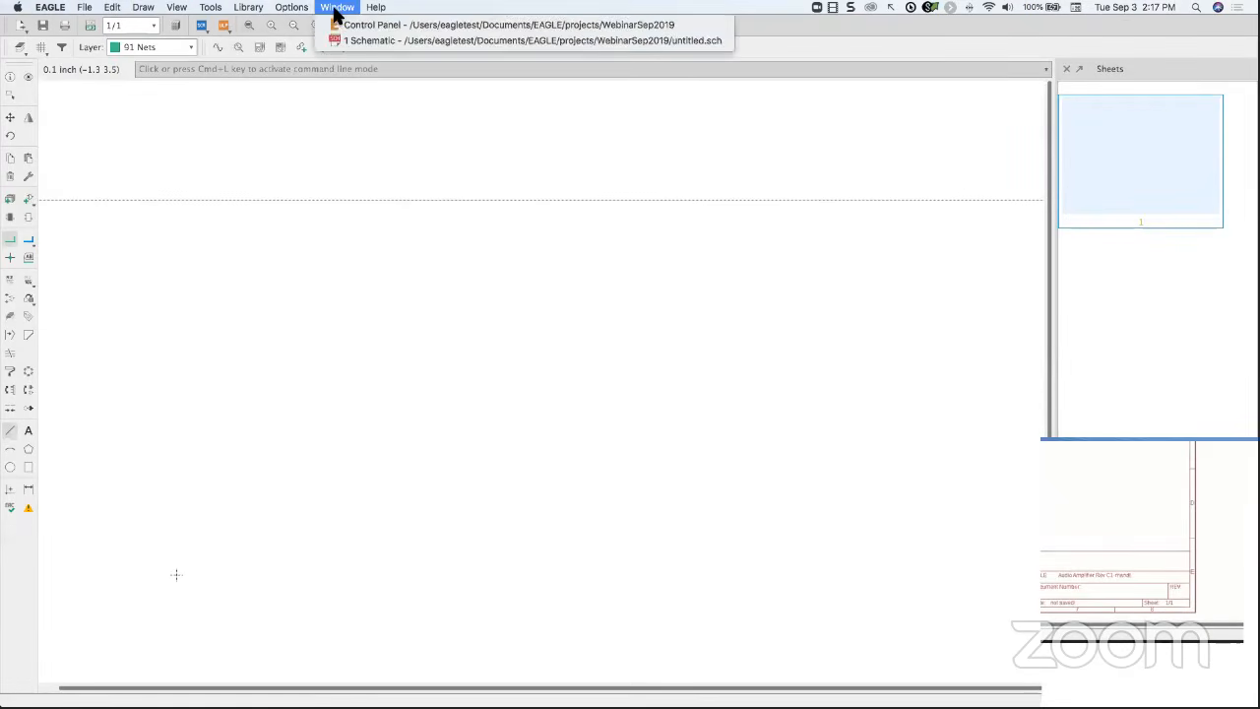
left_click(344, 27)
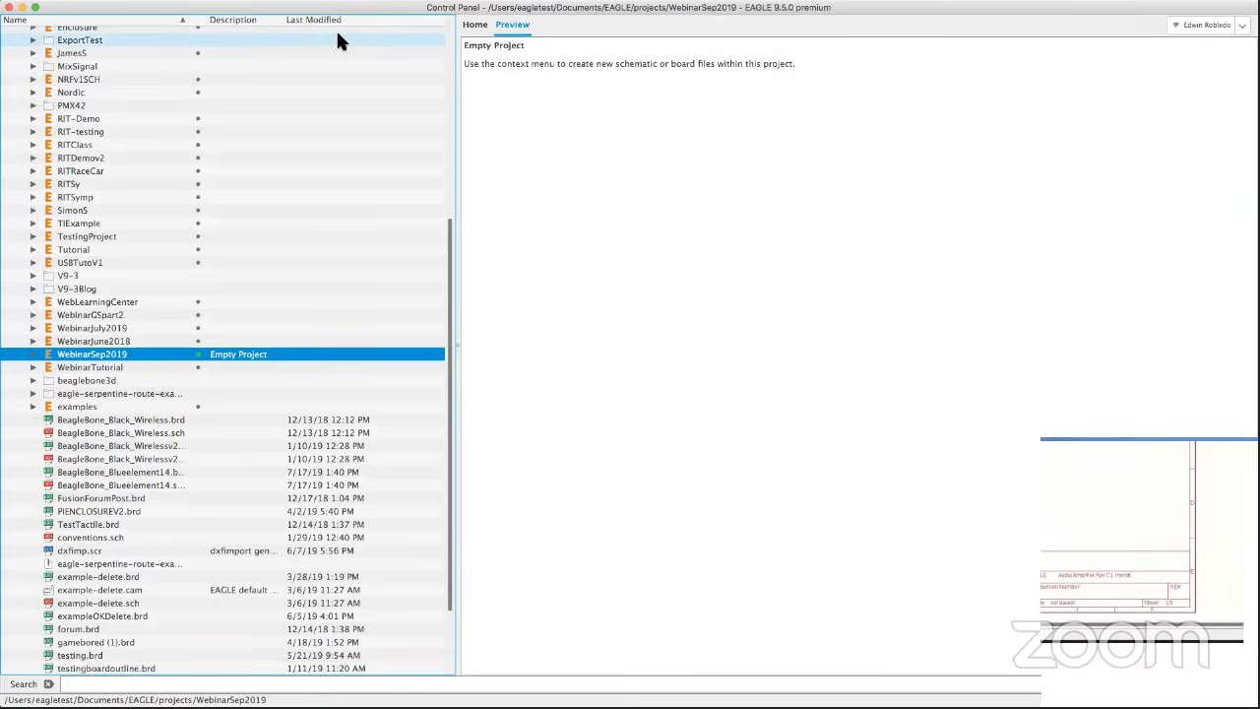
scroll(117, 133, "up", 5)
scroll(119, 138, "up", 5)
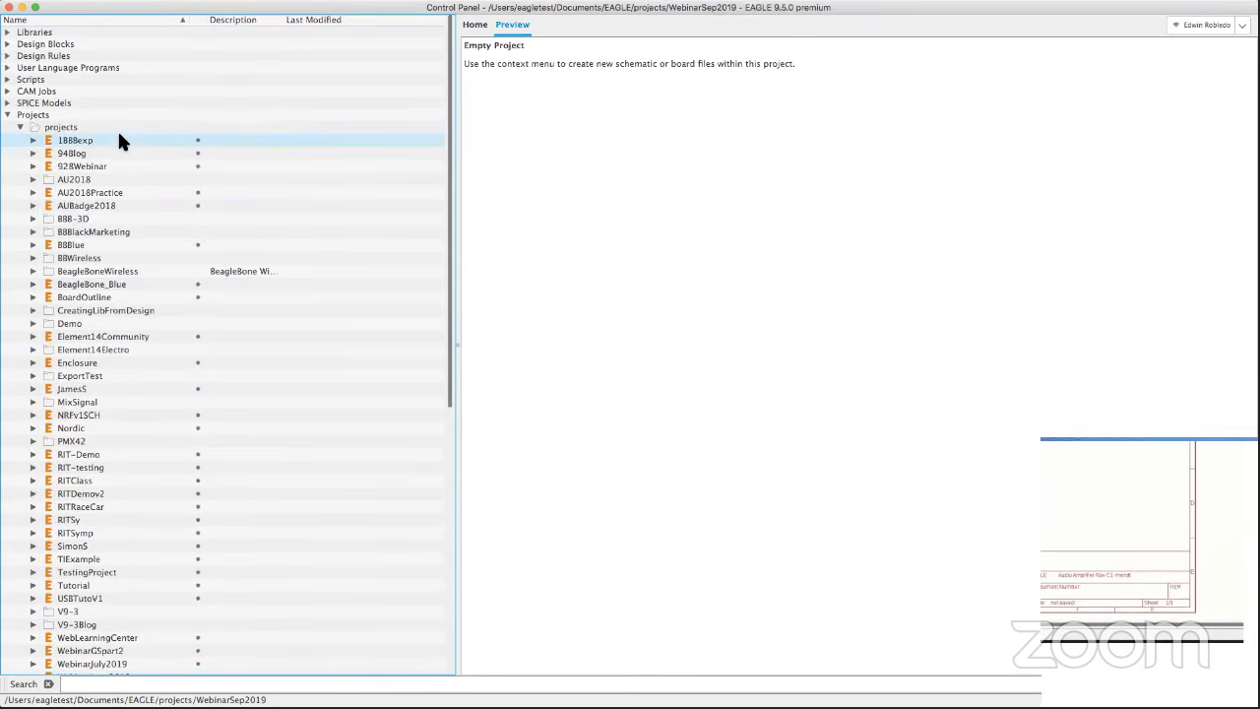
left_click(8, 116)
left_click(7, 32)
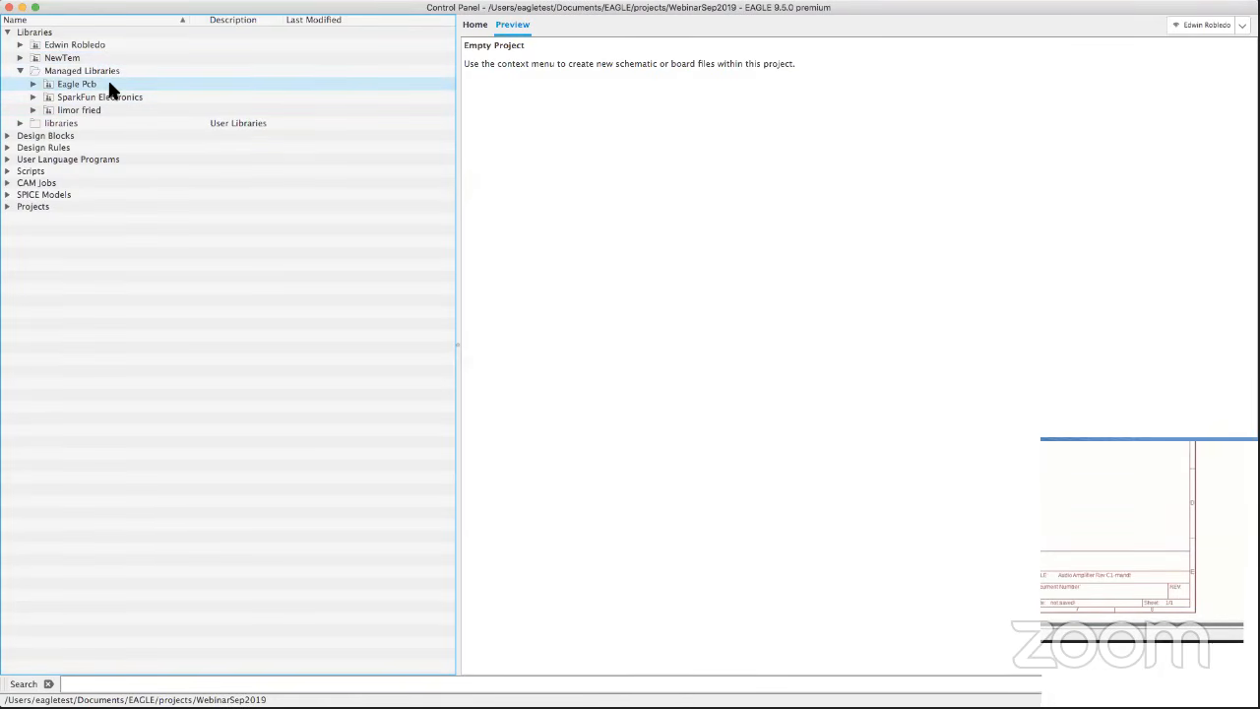
left_click(32, 85)
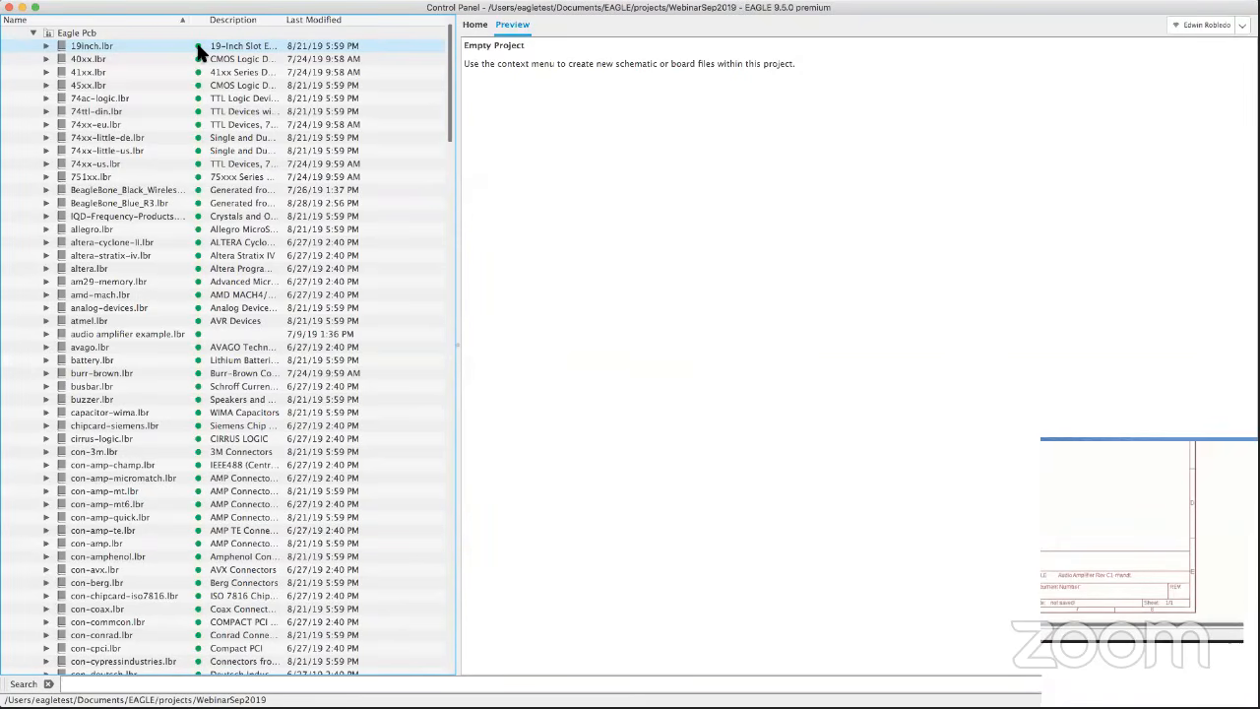
Expand 19inch.lbr and preview its VG32S and VG64S devices.
left_click(45, 46)
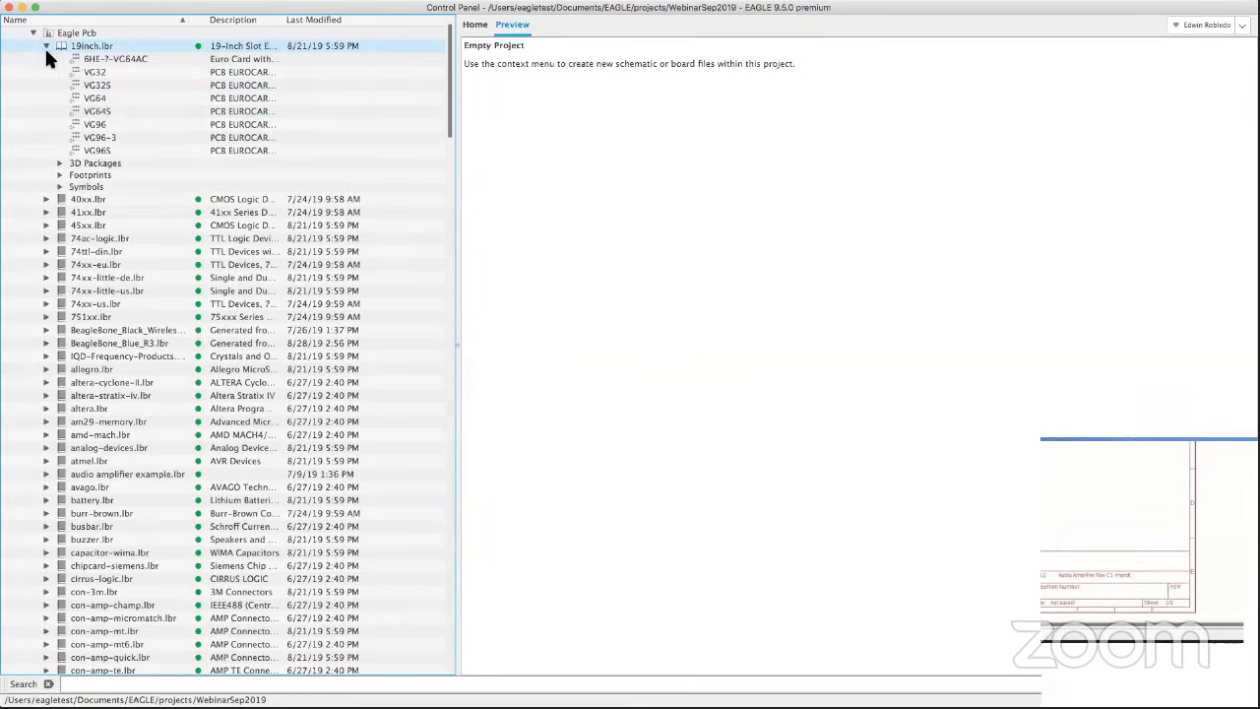
left_click(95, 71)
left_click(98, 86)
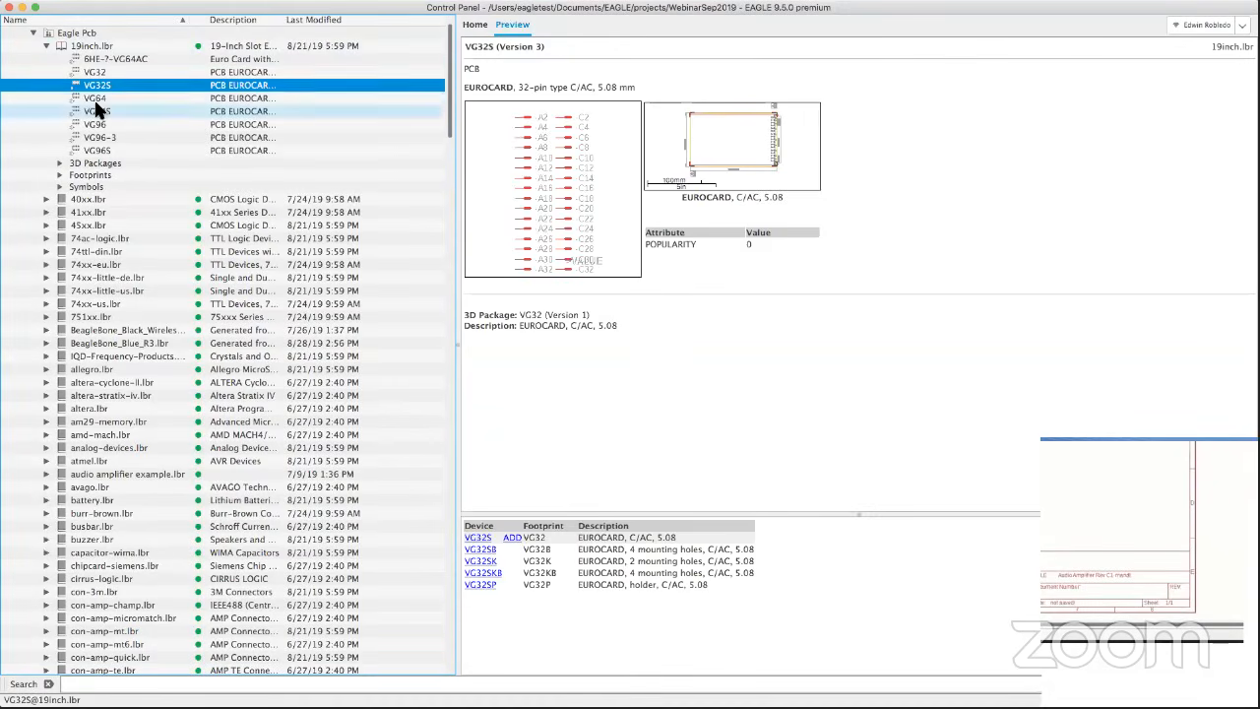
left_click(96, 112)
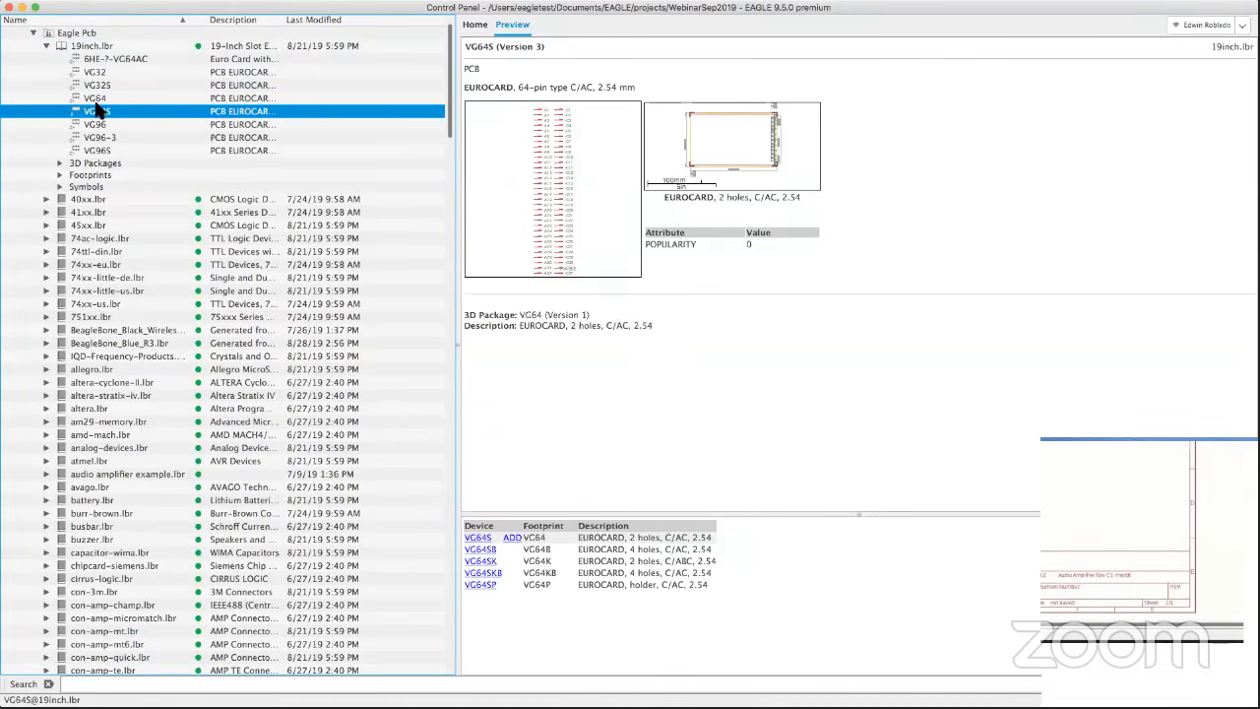
Take 19inch.lbr out of use, preview its VG32 device, and collapse the library.
left_click(198, 46)
left_click(192, 72)
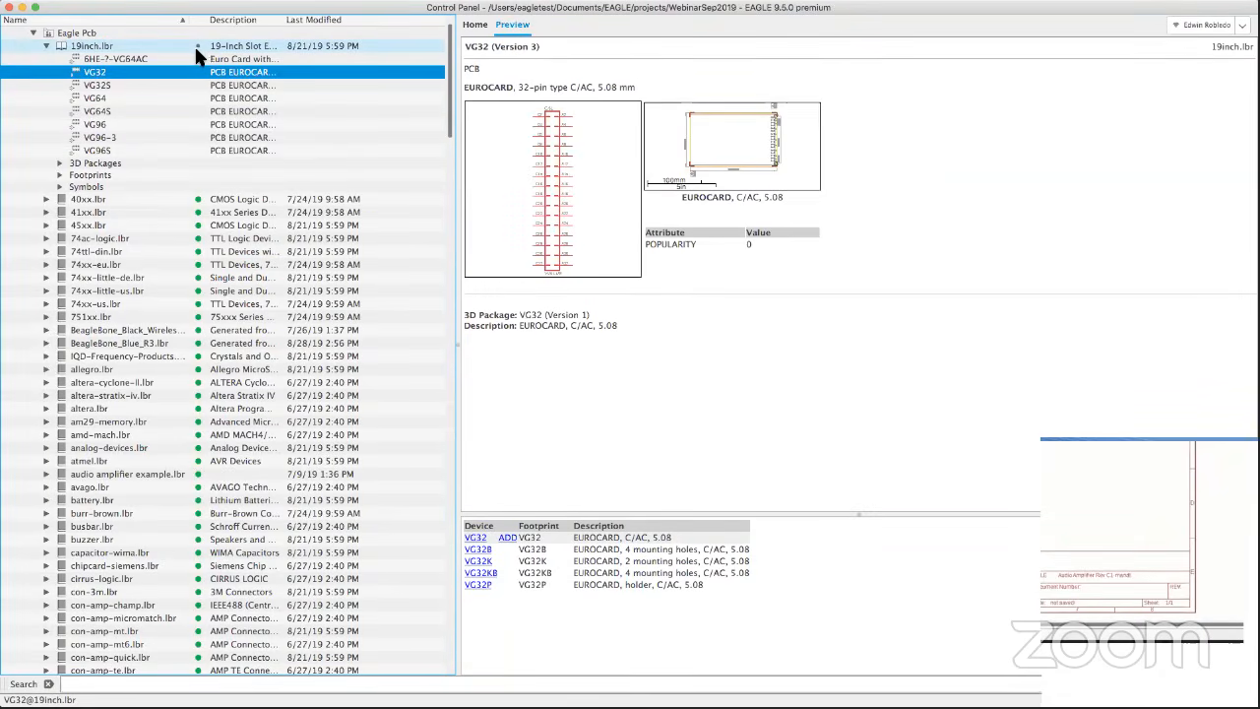
left_click(45, 46)
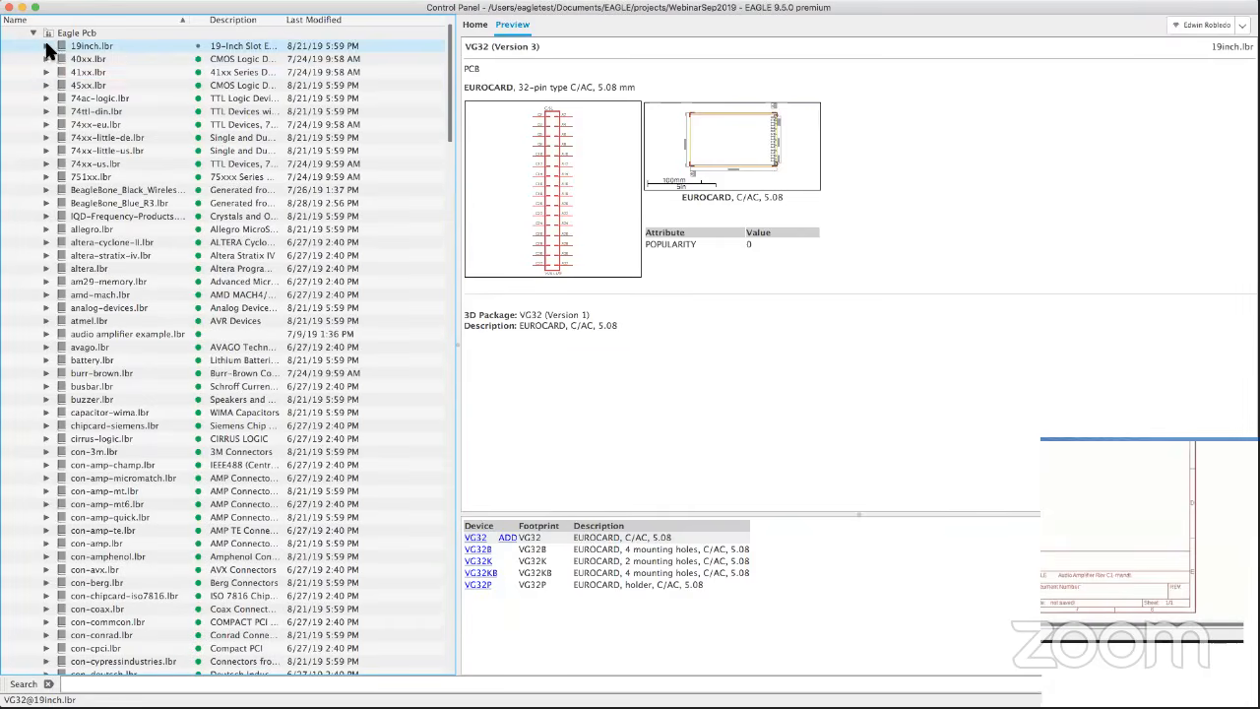
Take the Eagle Pcb libraries from 40xx.lbr through BeagleBone_Black_Wireless.lbr out of use.
left_click(196, 61)
left_click(197, 73)
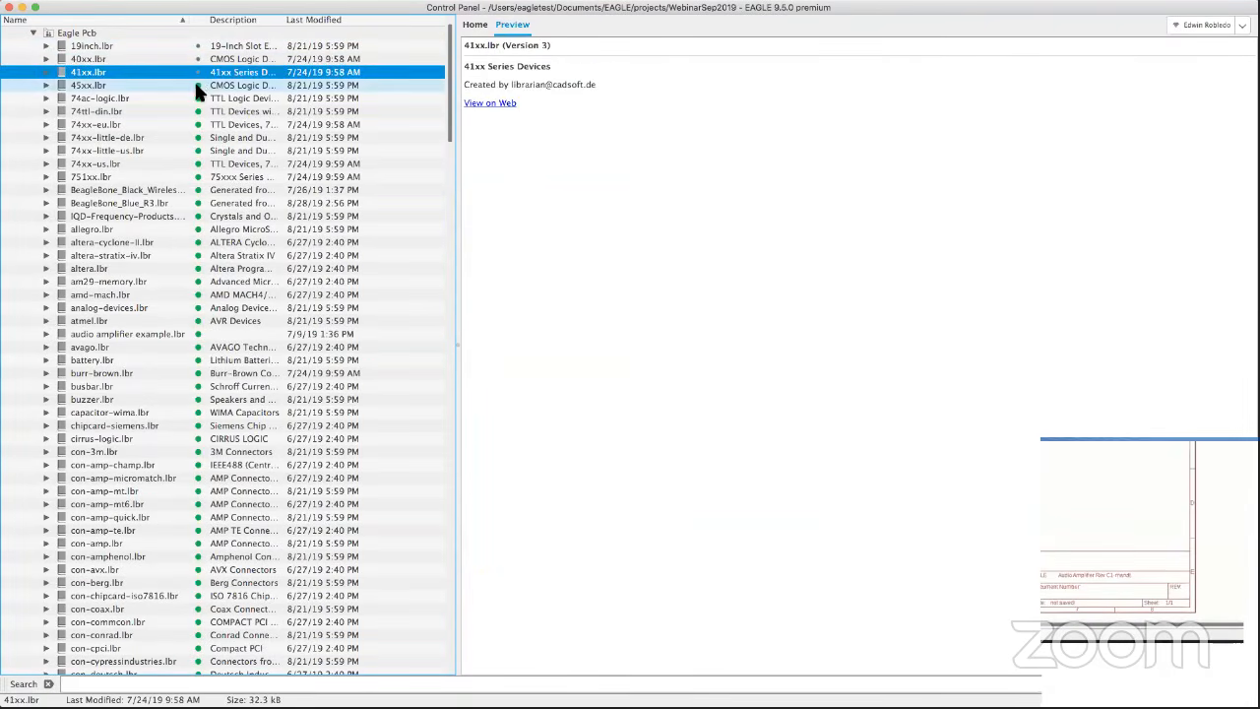
left_click(197, 85)
left_click(197, 98)
left_click(197, 111)
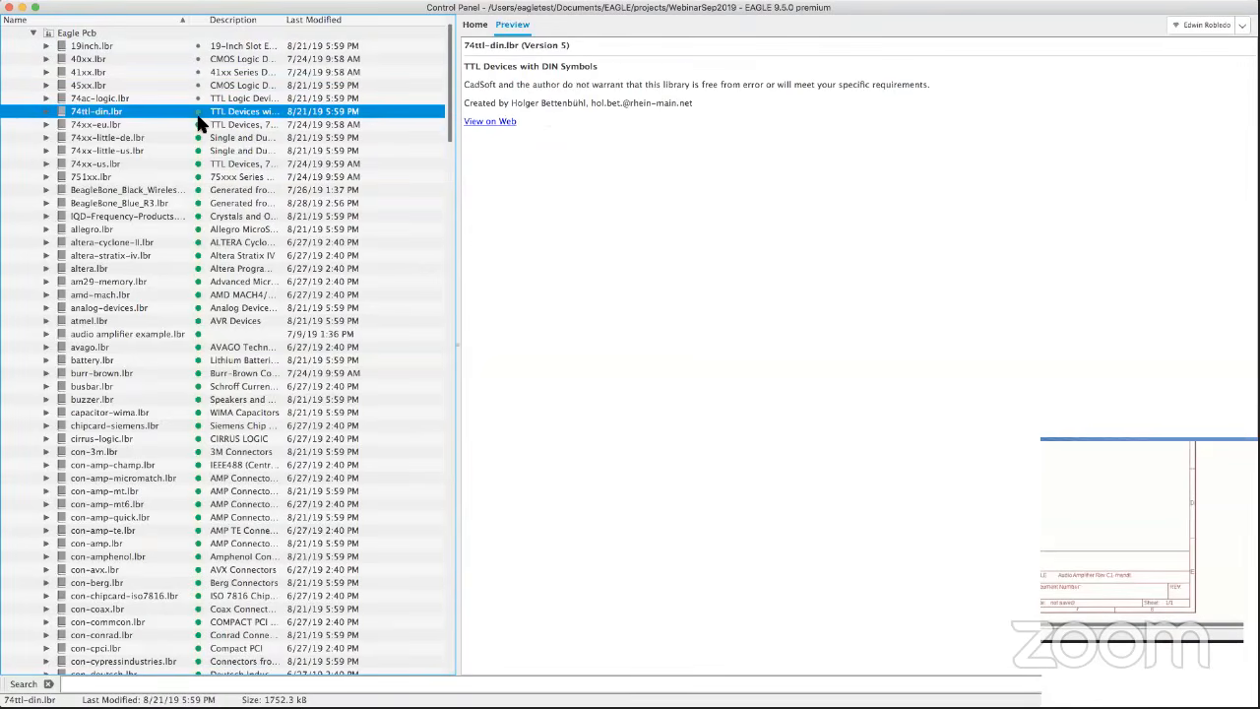
left_click(197, 124)
left_click(197, 137)
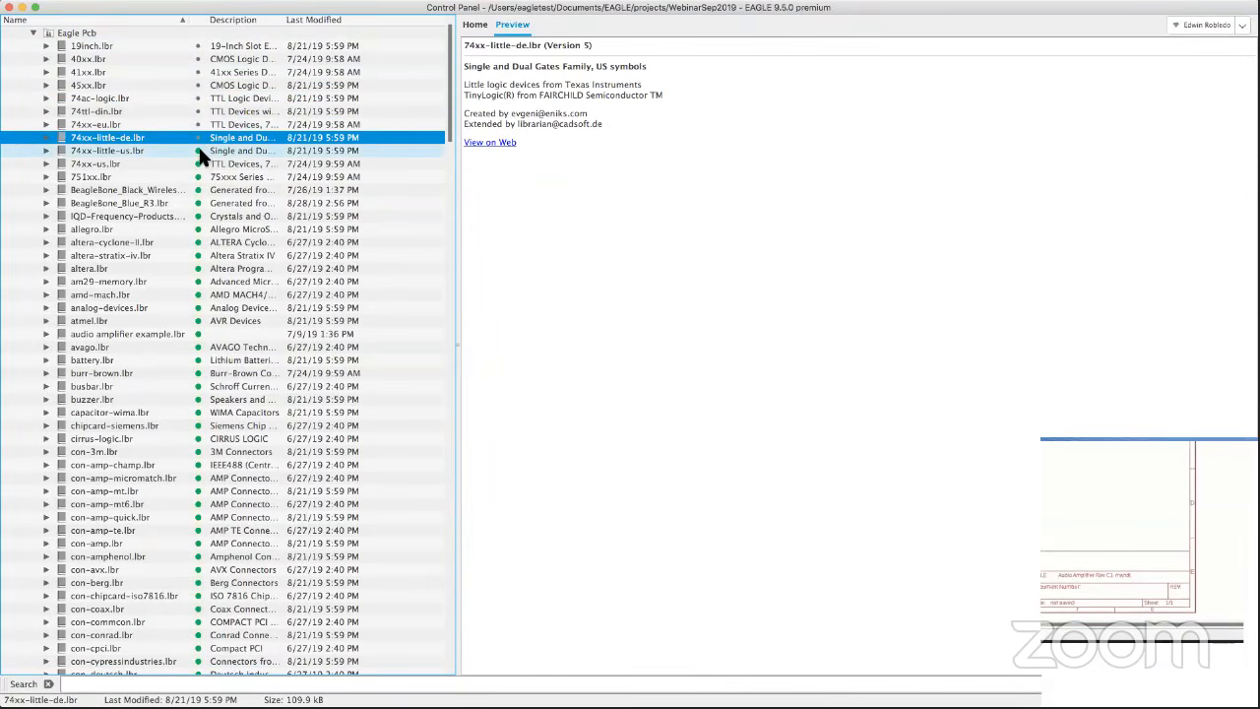
left_click(197, 151)
key("Down")
key("Down")
key("Down")
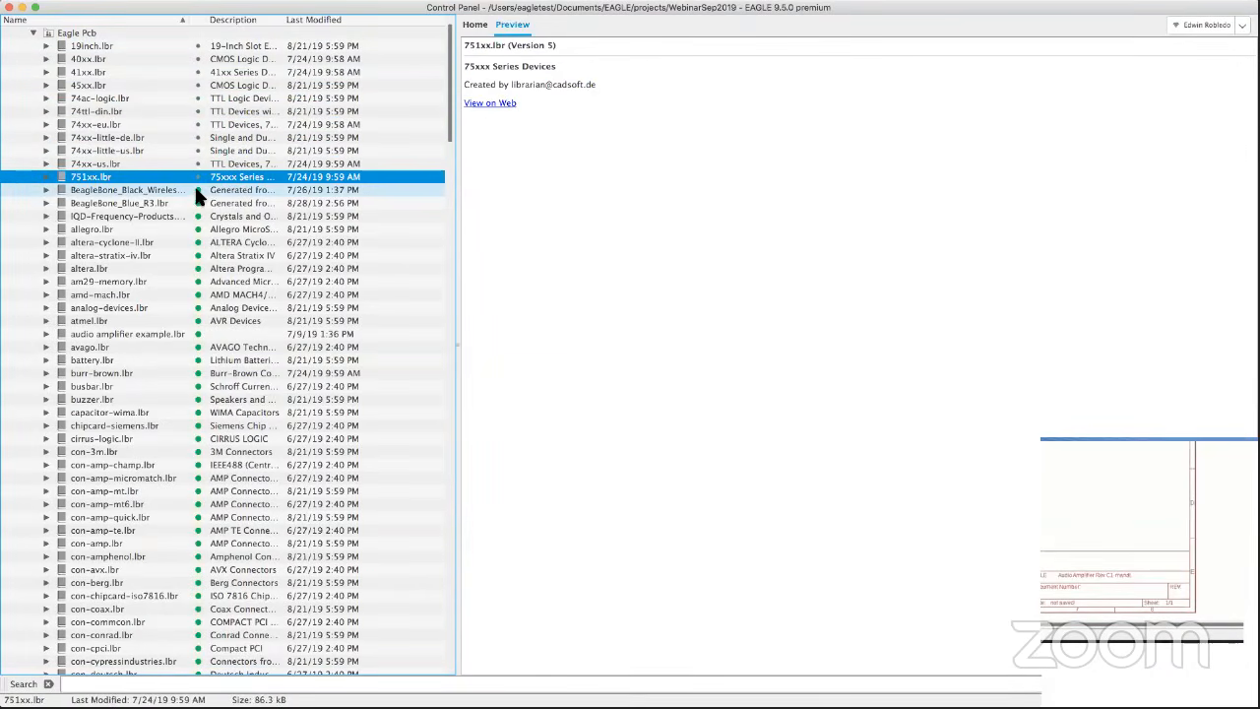
Expand the personal library folder and take all its libraries, from Element14NM.lbr through silvi.lbr, out of use.
scroll(113, 172, "up", 3)
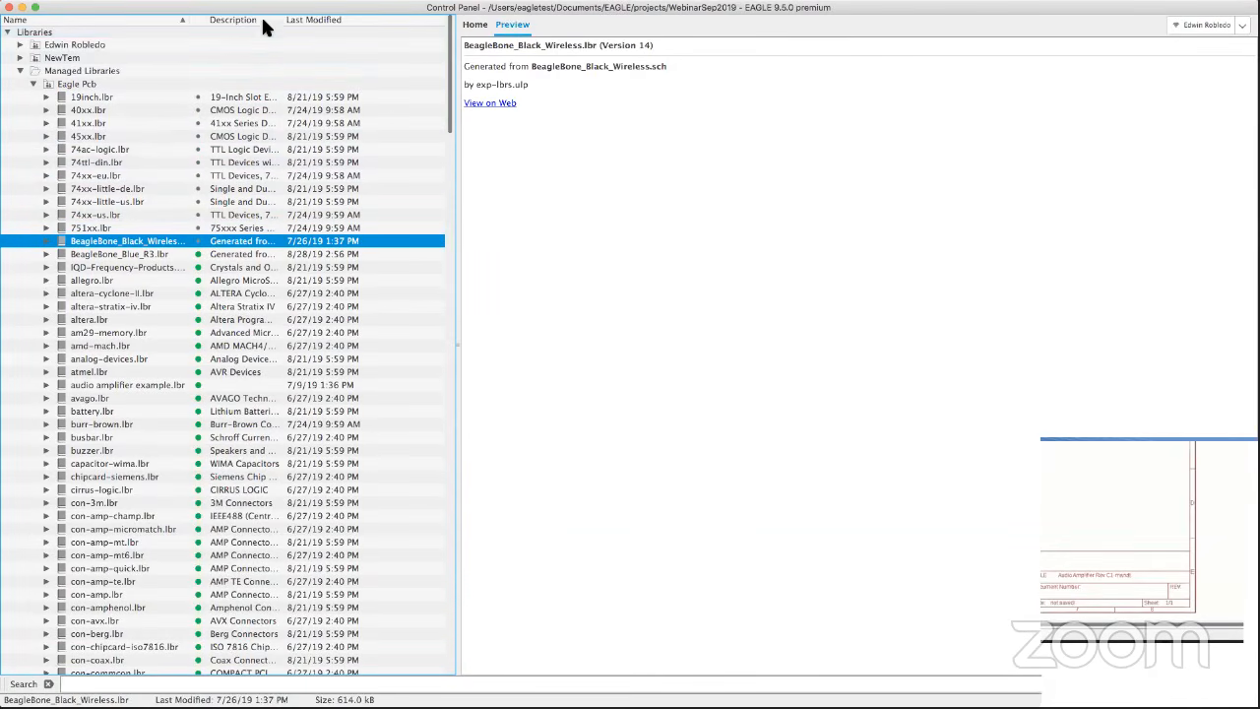
left_click(20, 45)
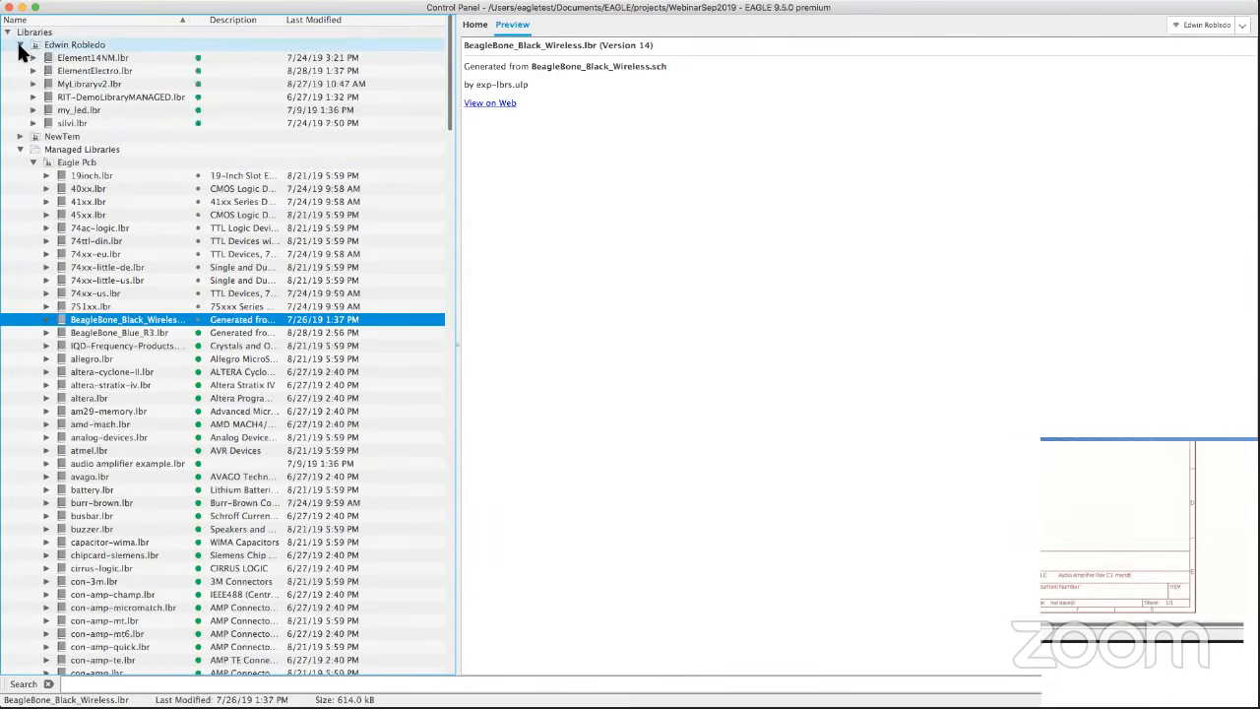
left_click(195, 59)
left_click(197, 71)
left_click(199, 85)
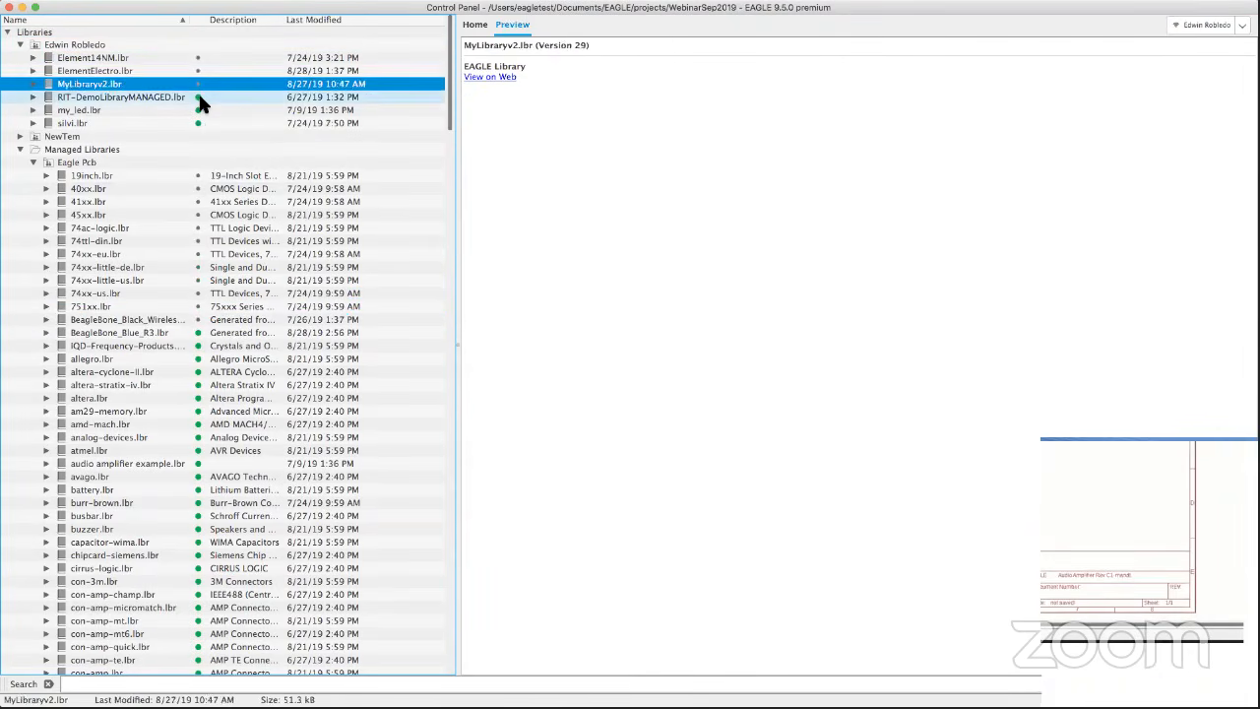
left_click(198, 98)
left_click(197, 110)
left_click(197, 123)
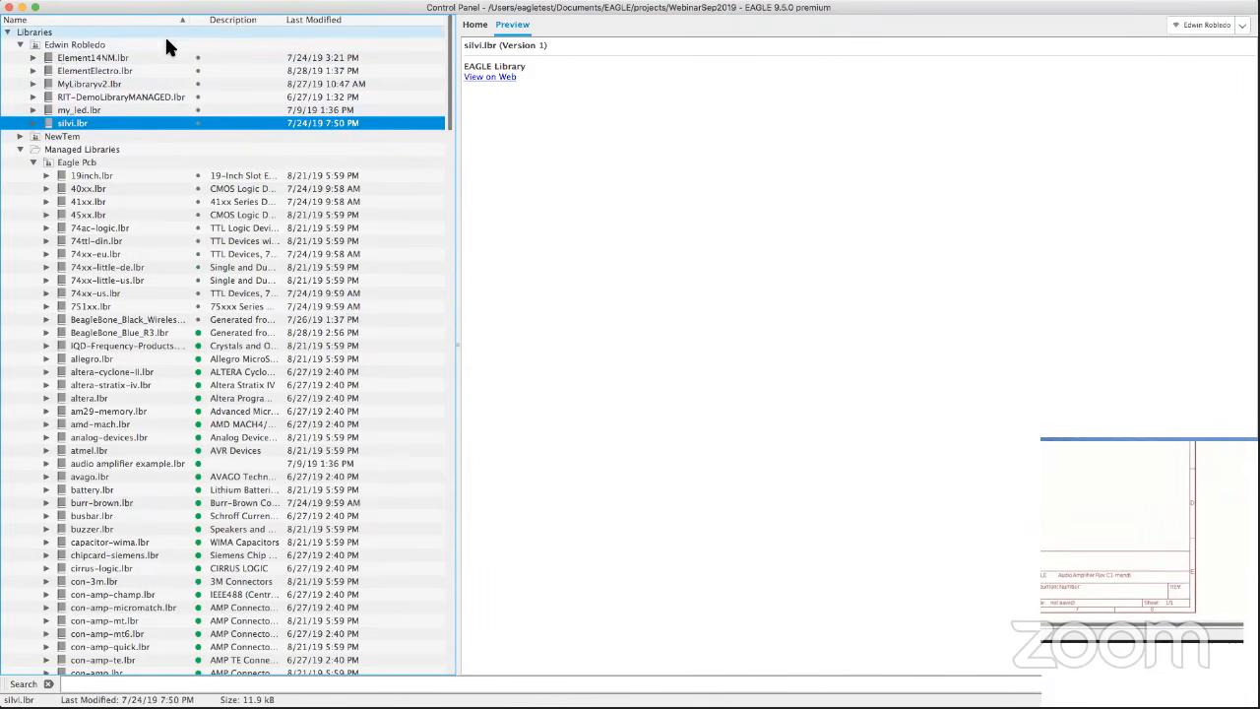
View the Use all and Use none options for the Libraries branch and the Managed Libraries folder.
right_click(196, 33)
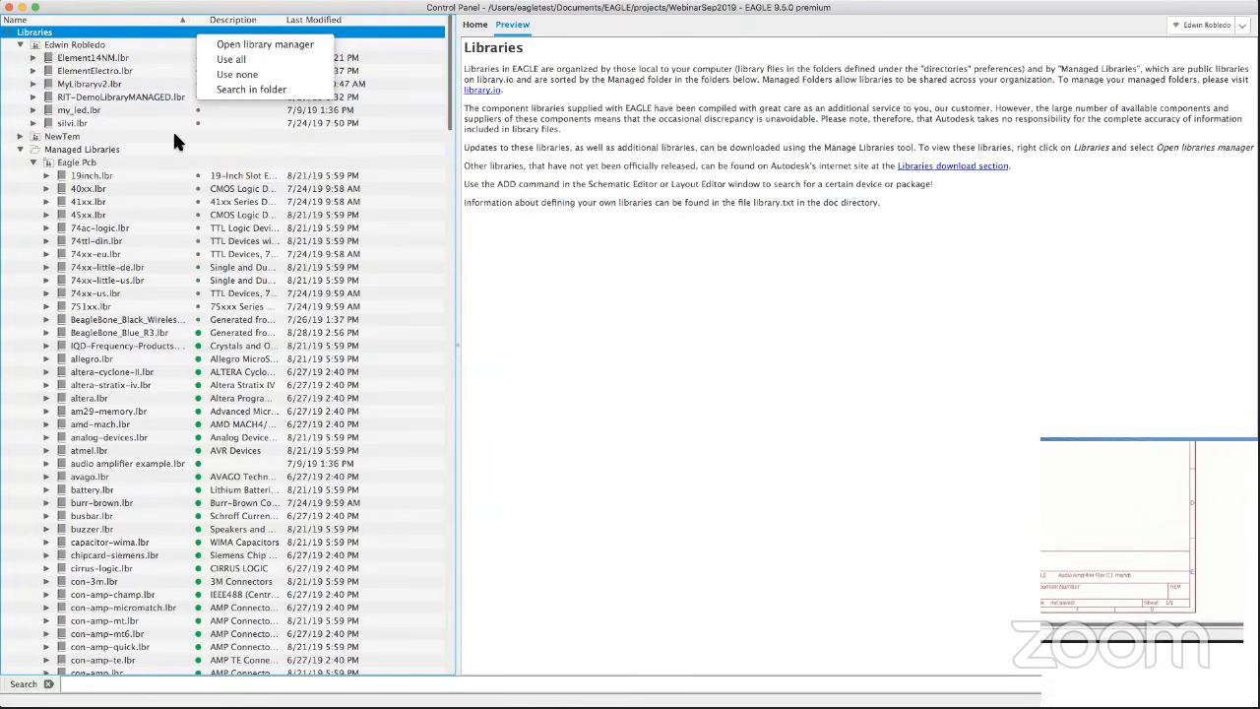
right_click(192, 153)
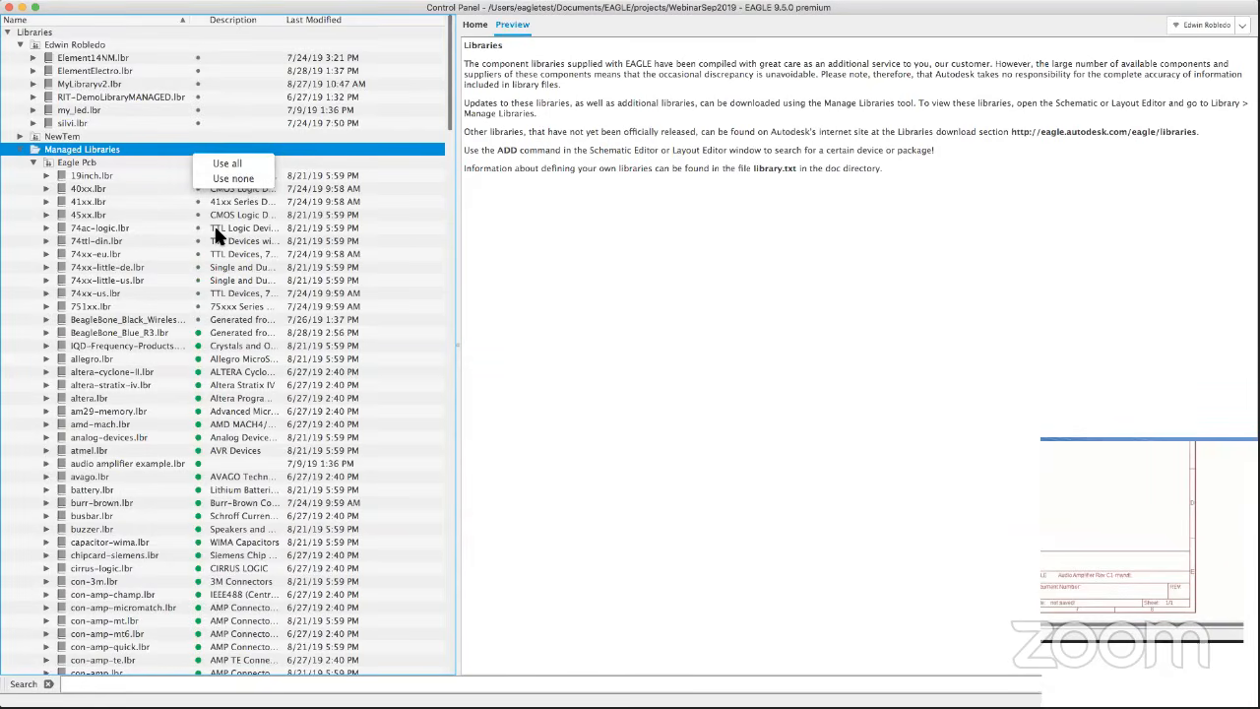
Return to the untitled.sch schematic window and open the Add part dialog.
left_click(199, 7)
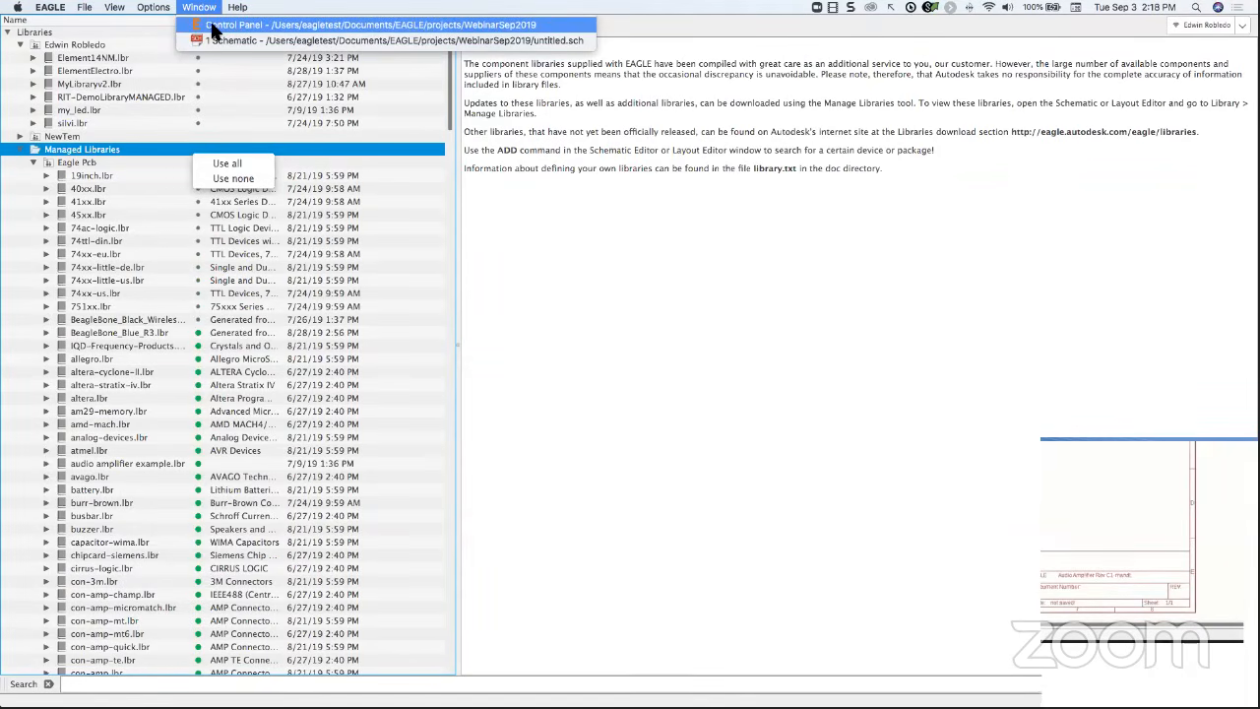
left_click(212, 40)
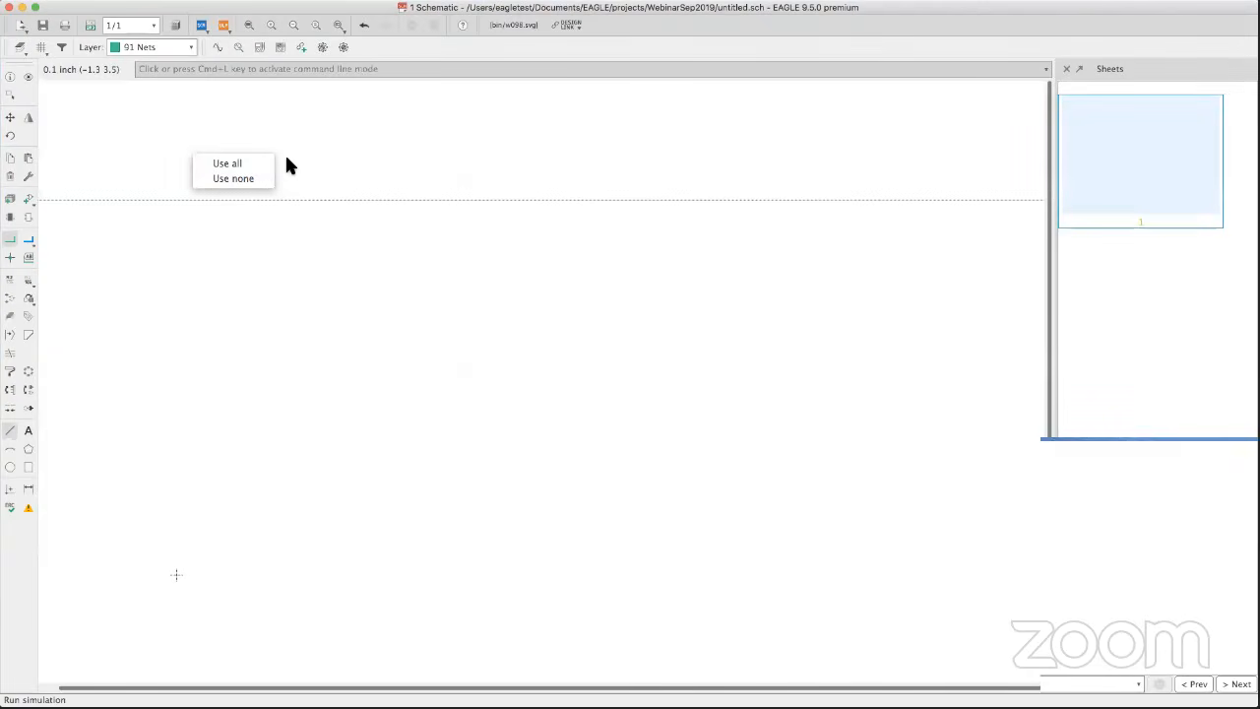
left_click(281, 166)
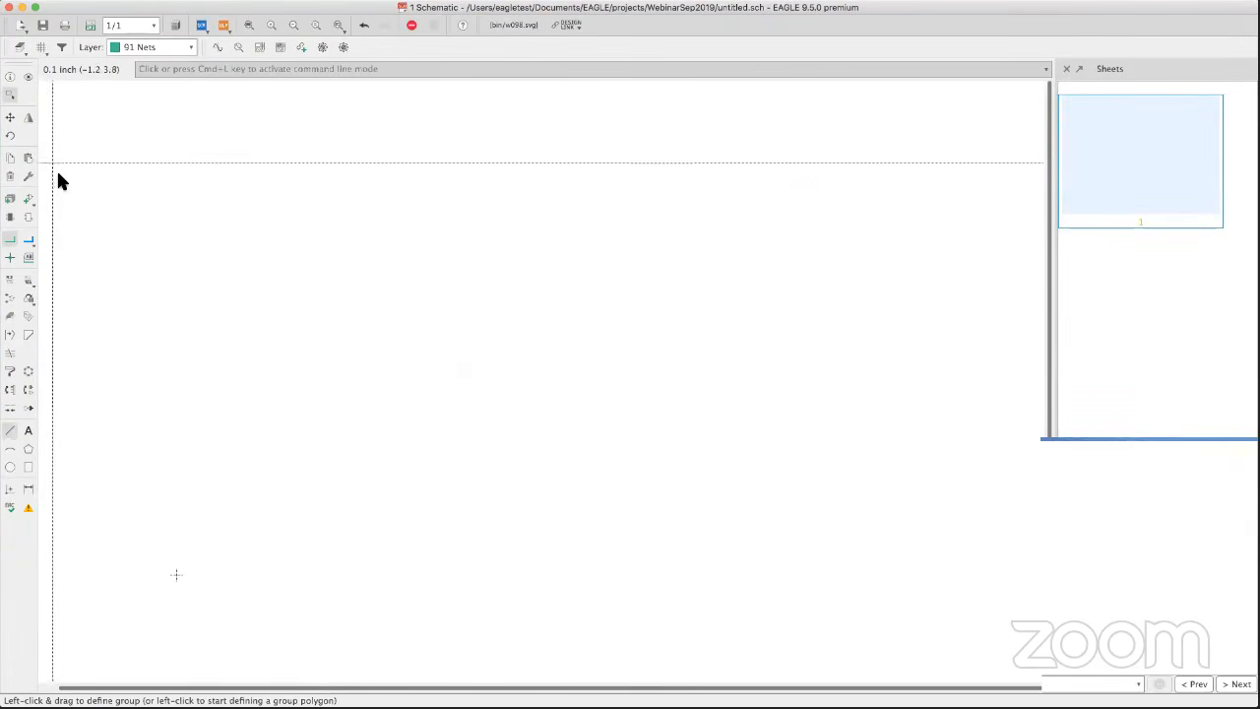
left_click(27, 201)
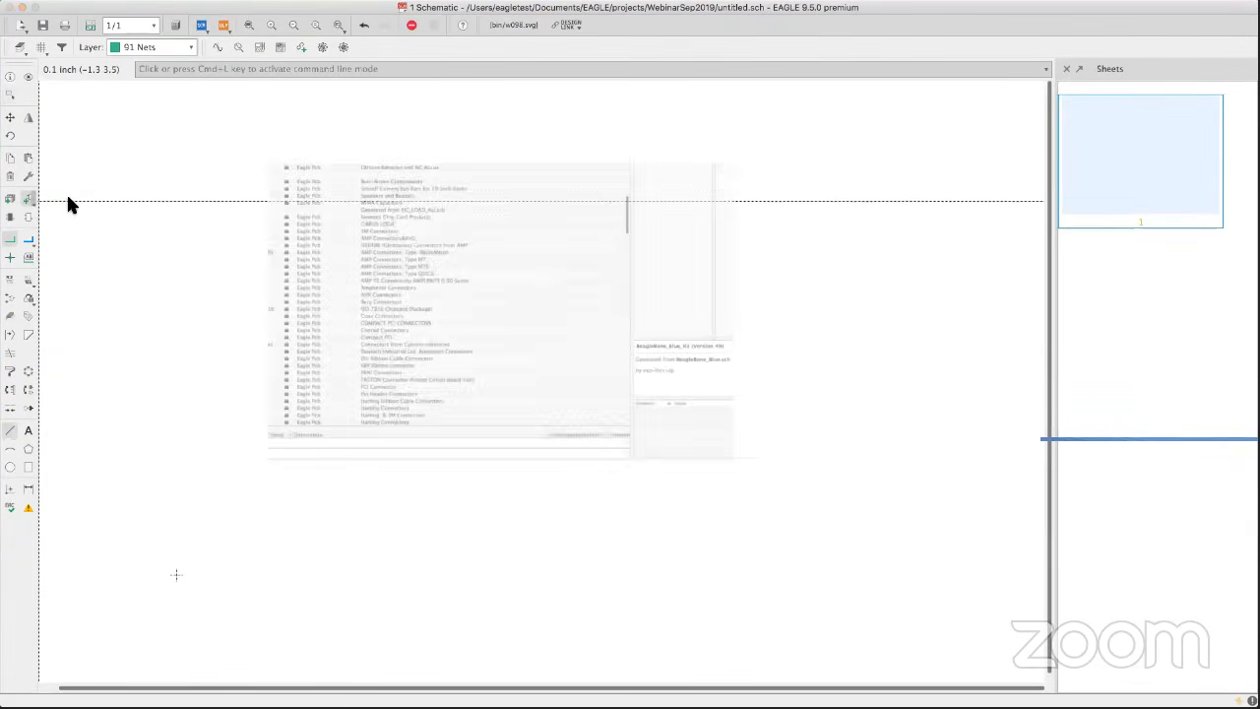
Choose the FRAME_A_L device, the 8 1/2 x 11 inch landscape frame, from the frames library for placement.
scroll(55, 271, "down", 20)
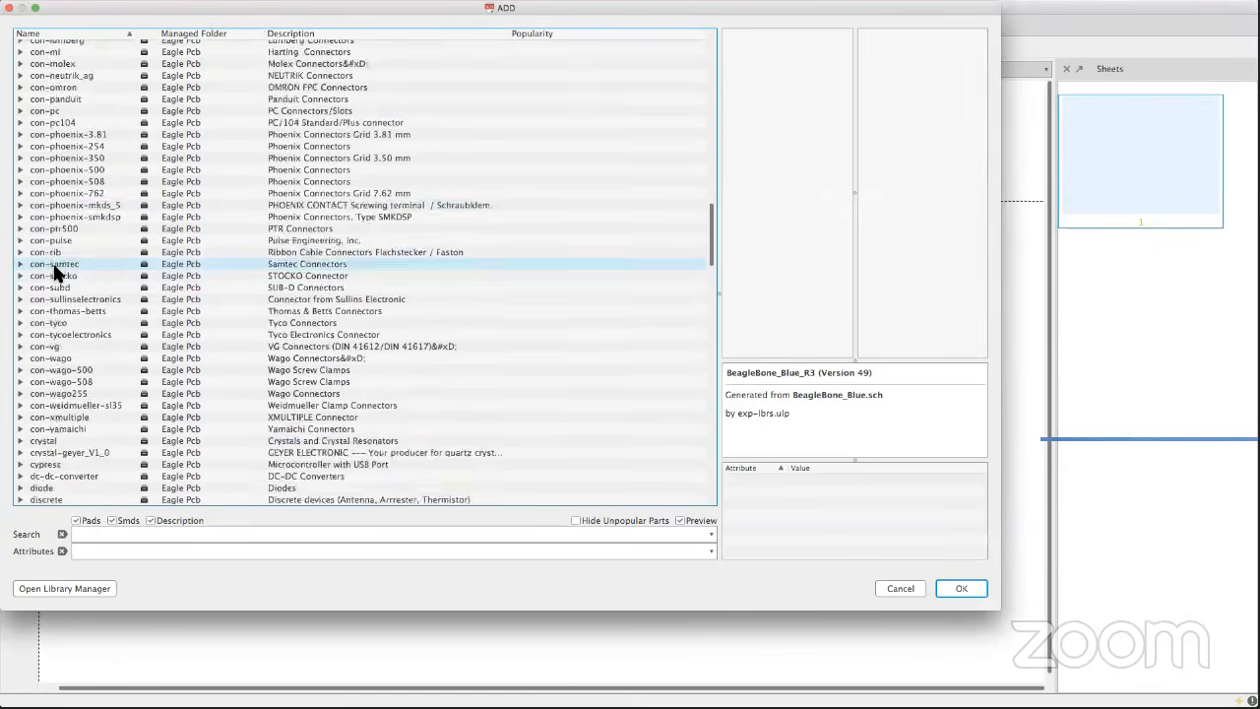
scroll(55, 270, "down", 5)
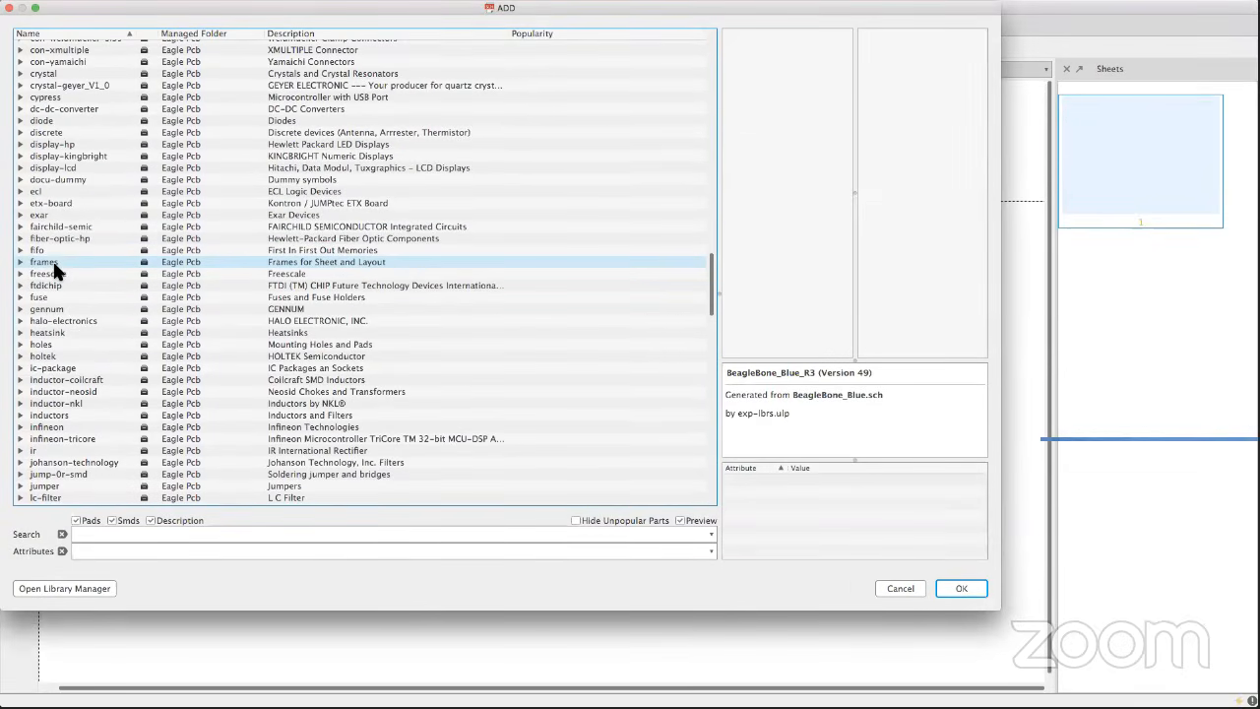
left_click(24, 262)
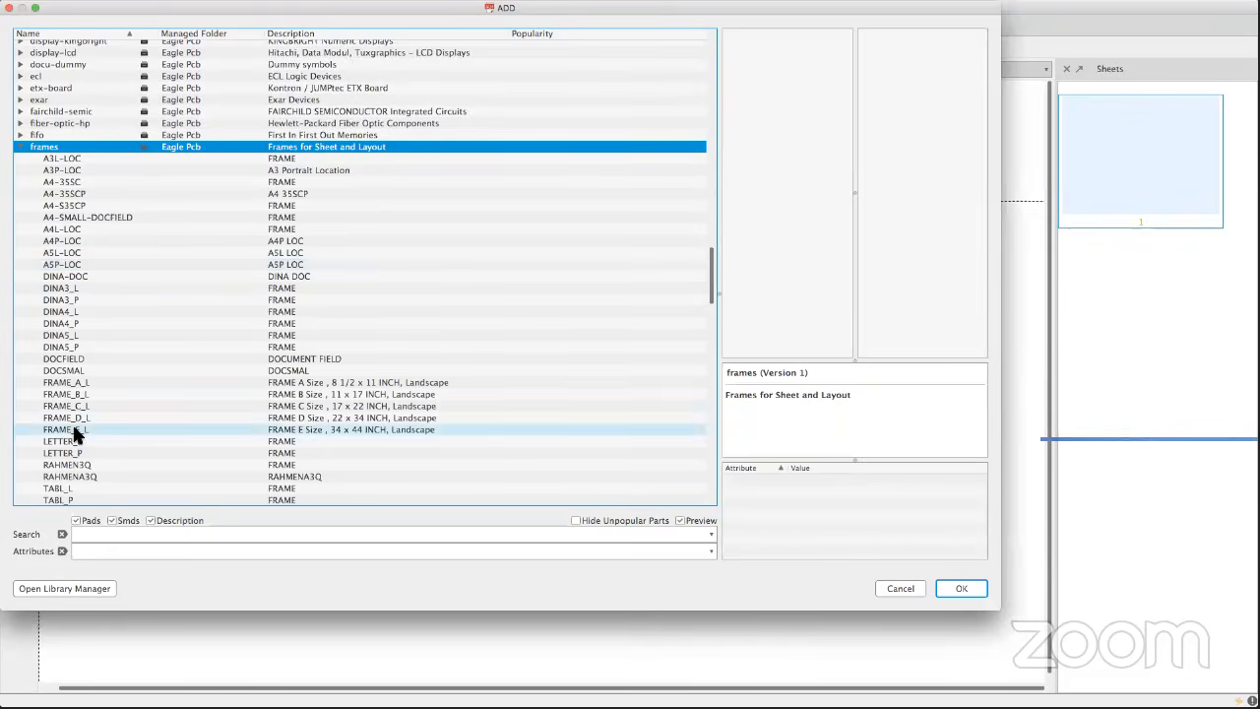
left_click(79, 383)
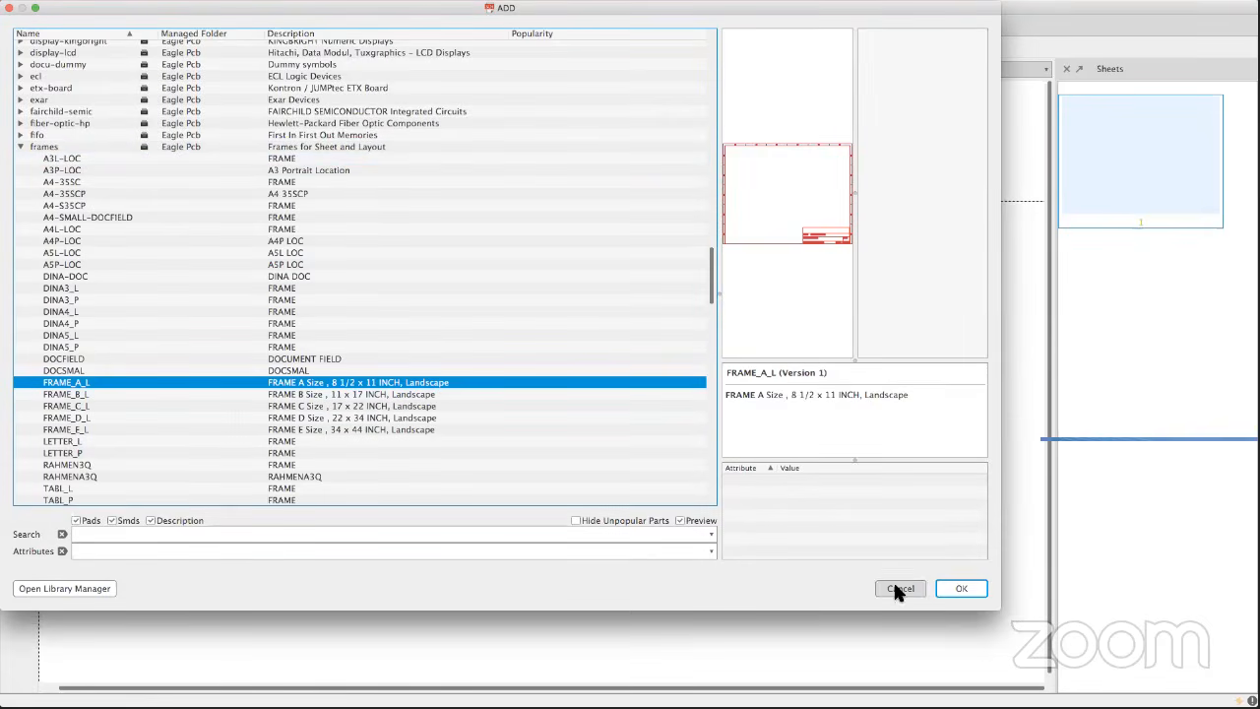
key("Return")
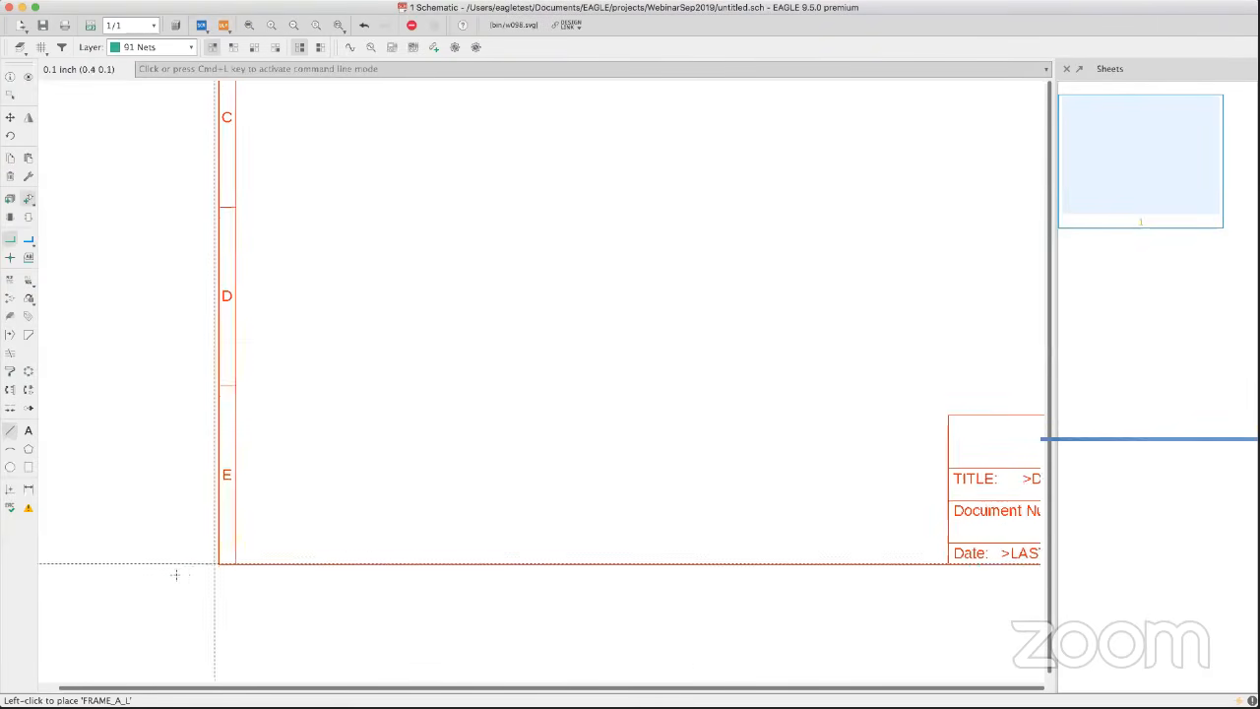
Place the FRAME_A_L frame with its lower-left corner on the schematic origin (0.0 0.0) and return to the part selection.
scroll(210, 573, "down", 5)
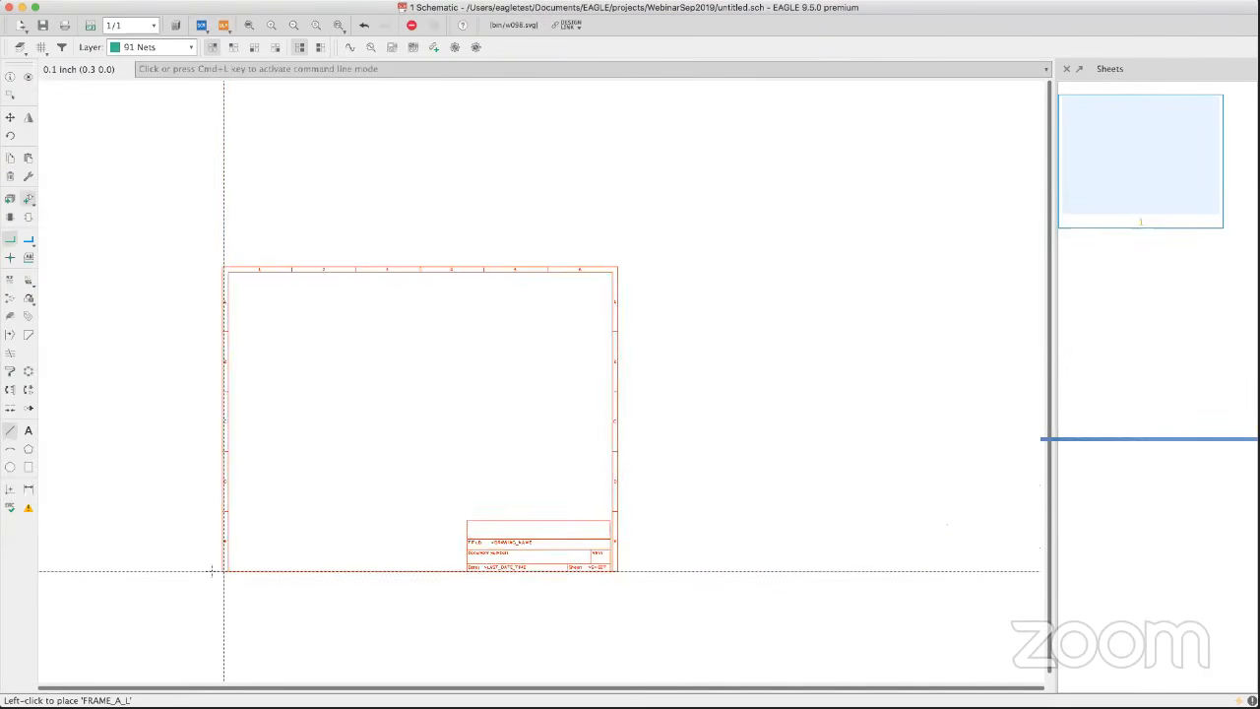
scroll(210, 569, "up", 5)
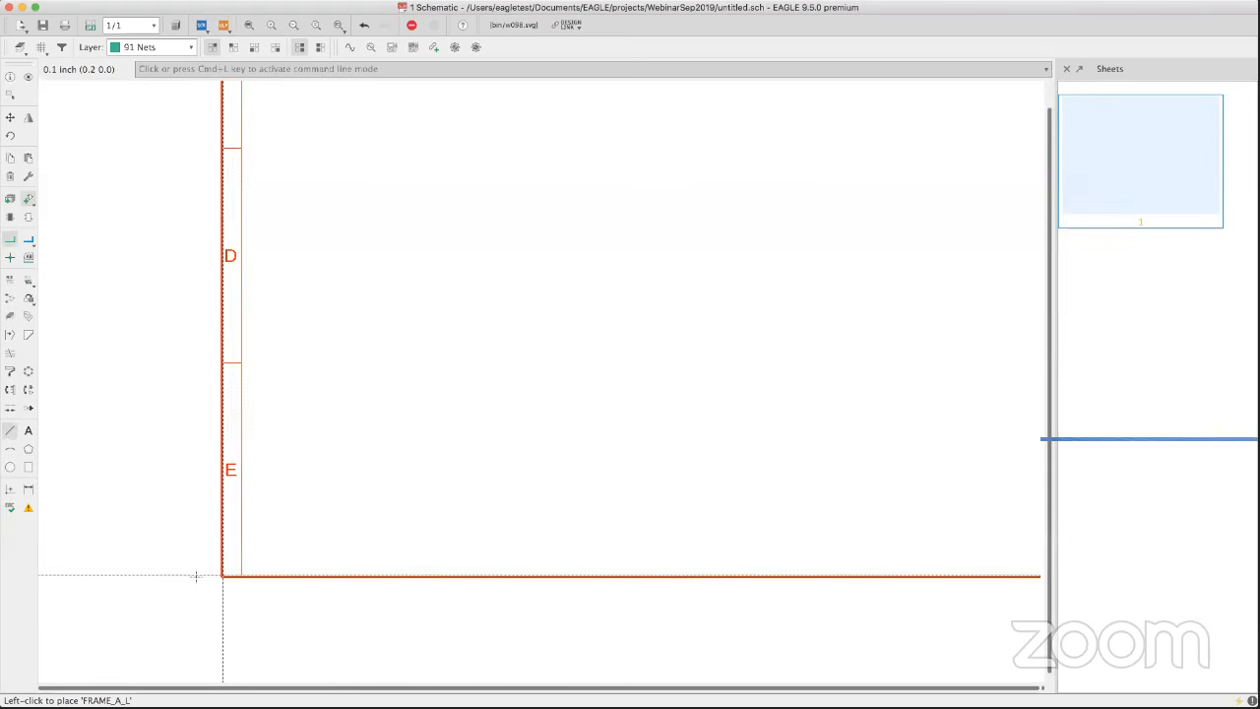
scroll(196, 576, "up", 1)
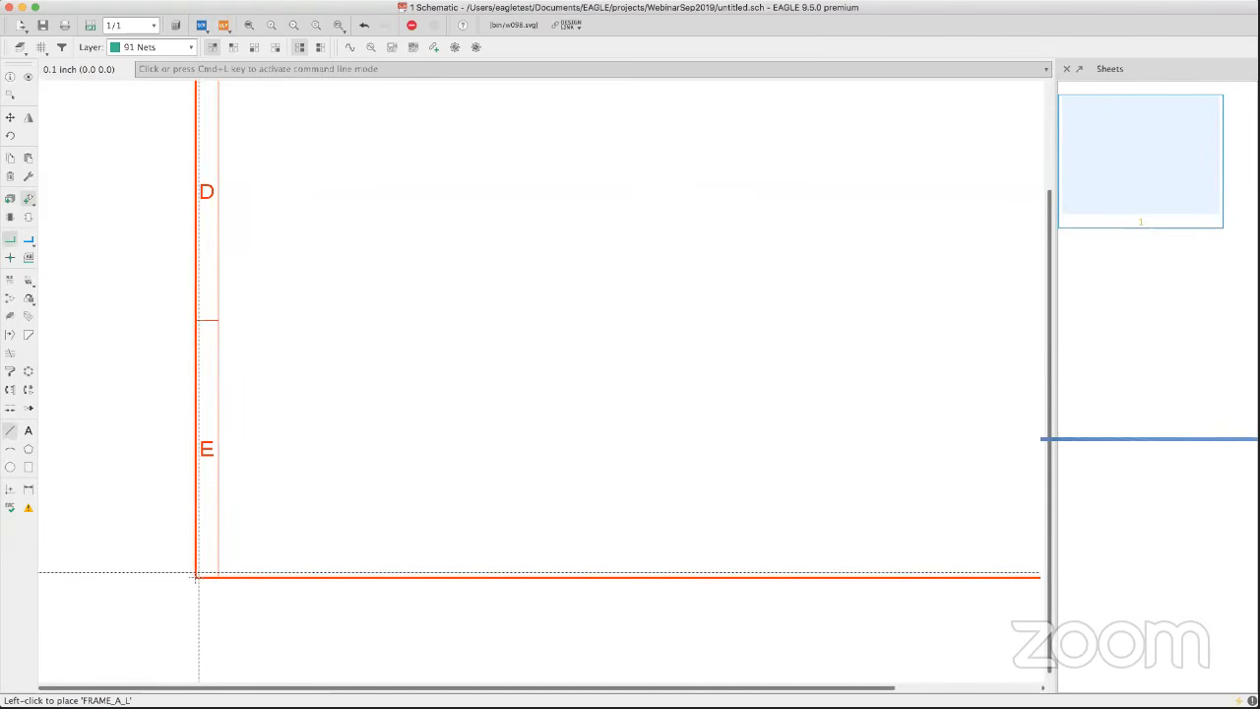
scroll(196, 576, "down", 5)
scroll(198, 575, "up", 3)
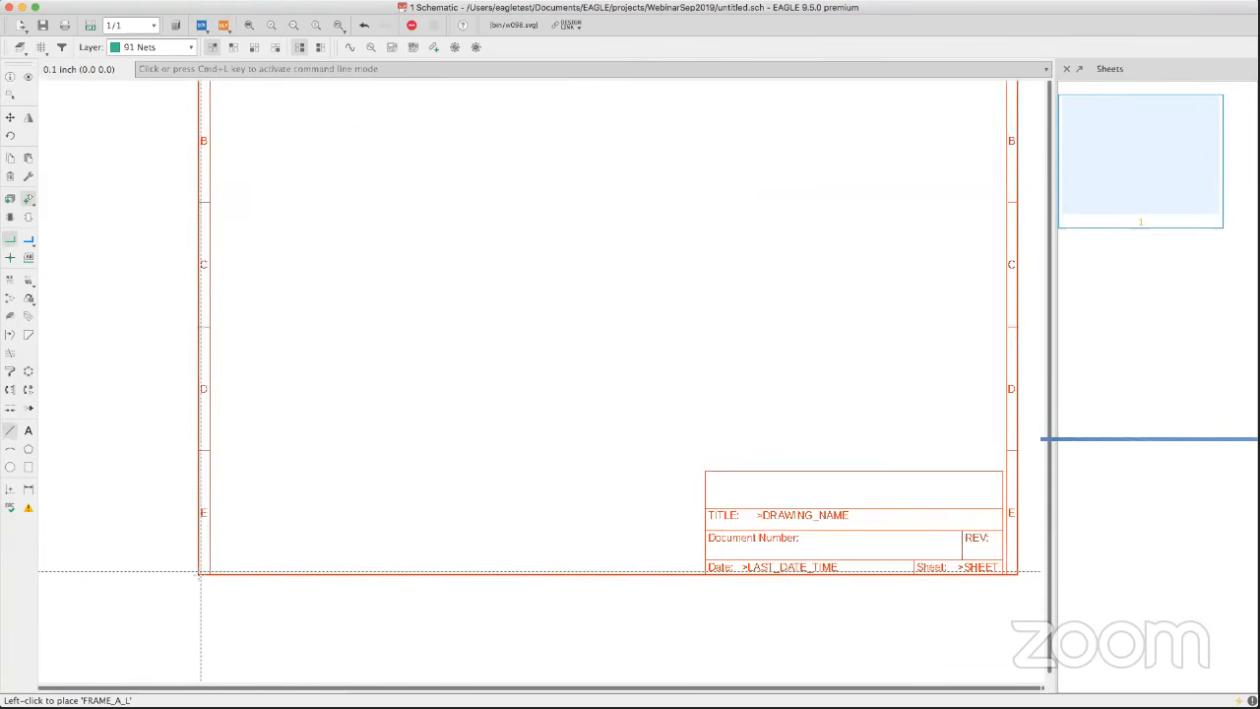
scroll(200, 575, "down", 2)
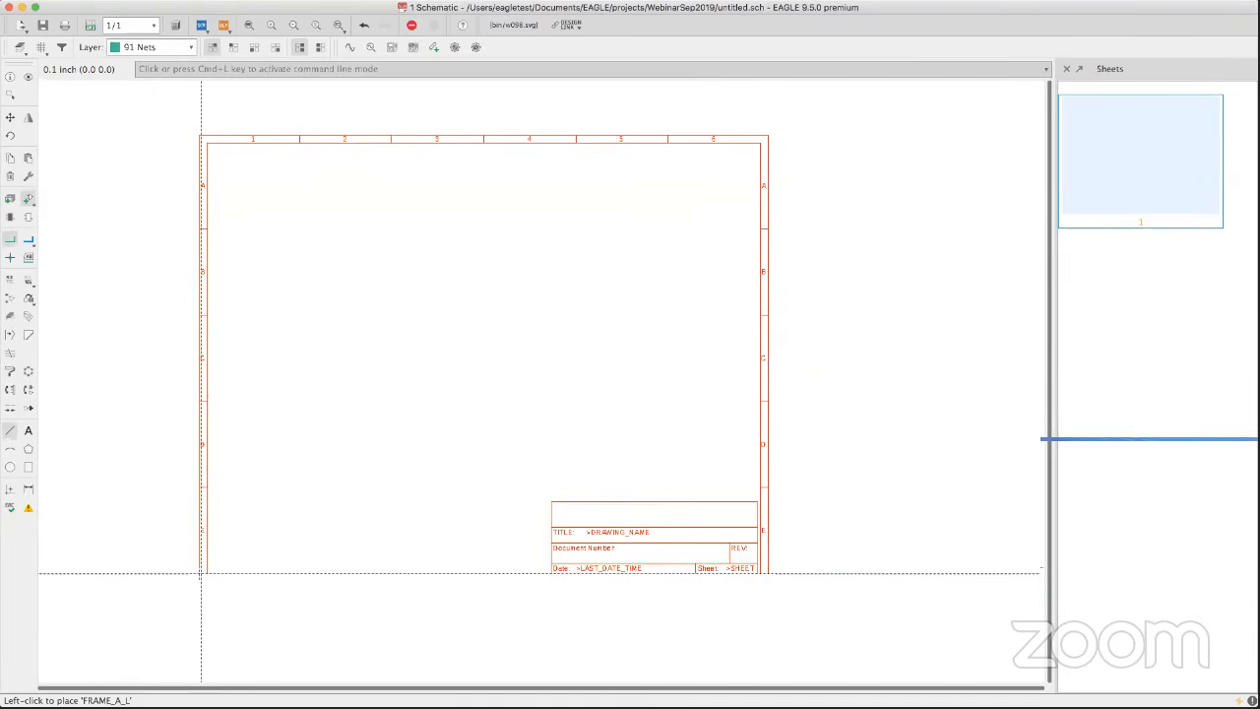
left_click(200, 573)
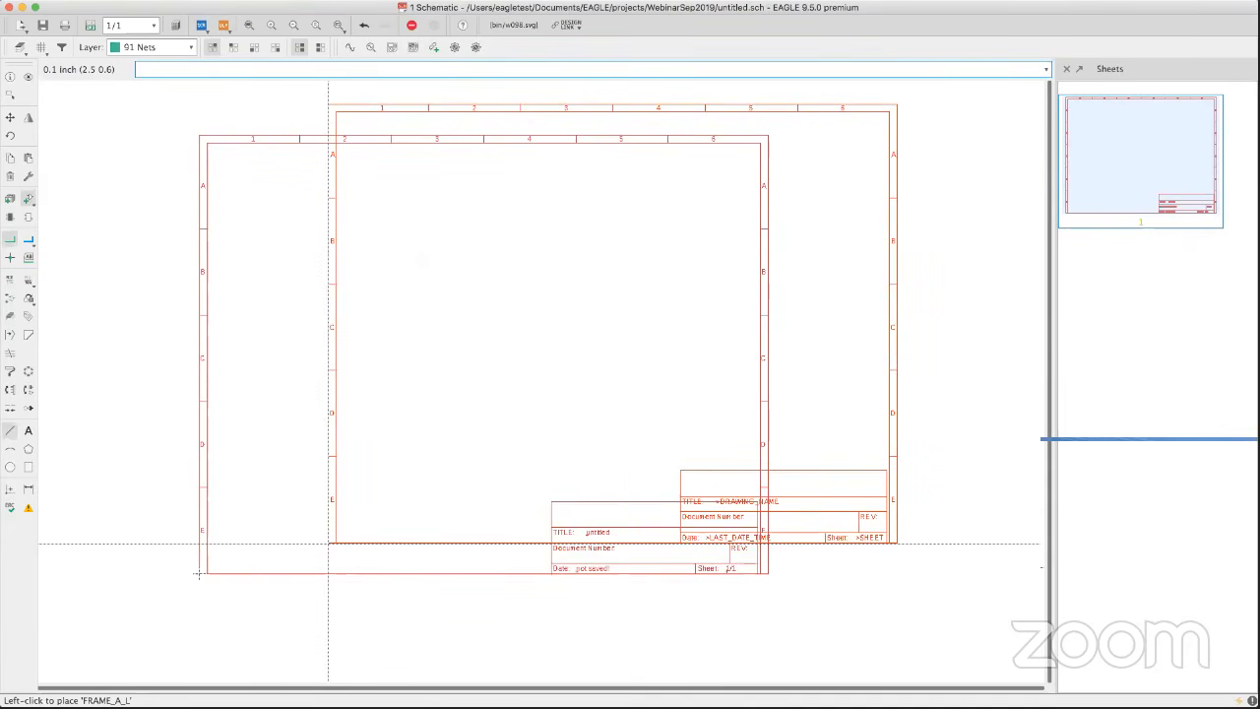
key("Escape")
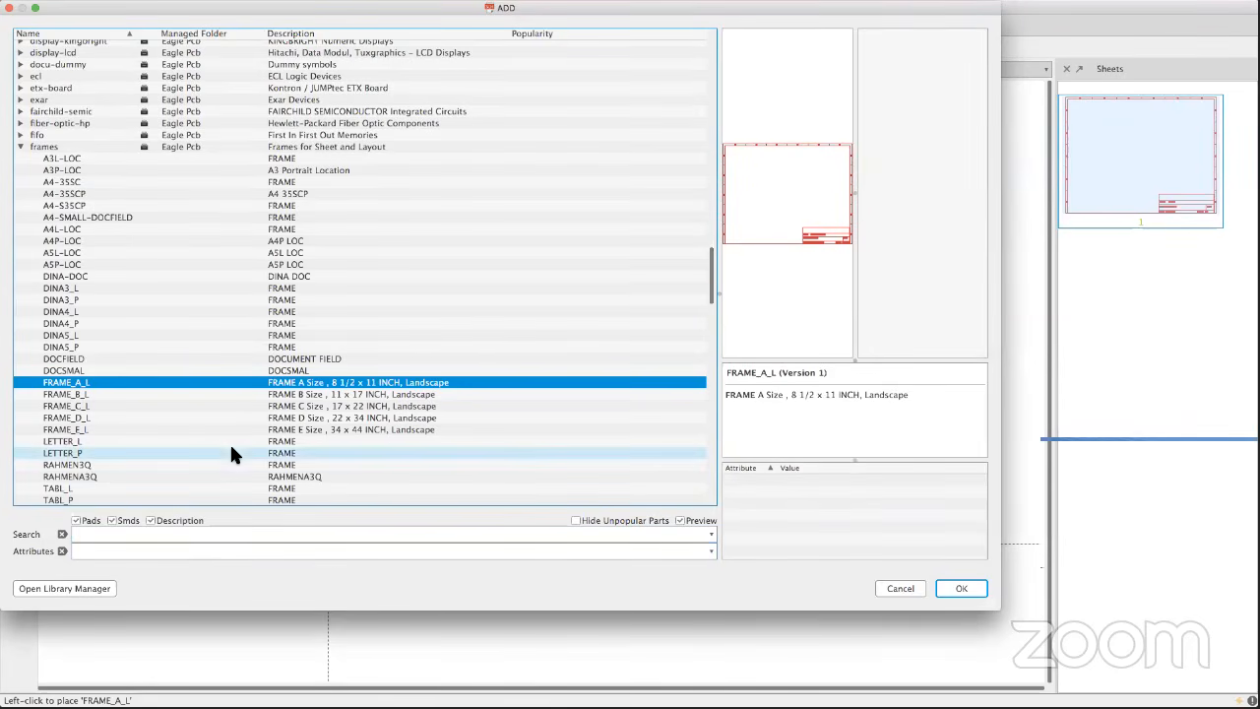
Collapse the frames library and expand the rcl library of resistors, capacitors and inductors.
left_click(20, 147)
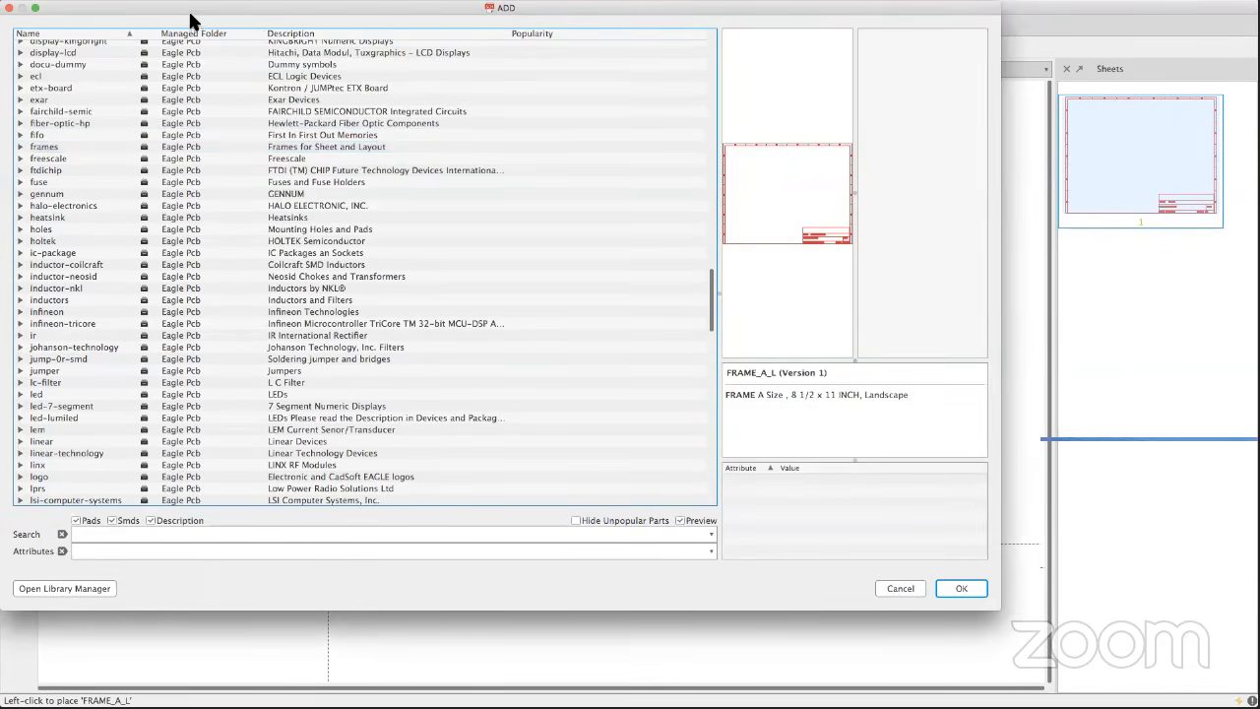
left_click_drag(249, 3, 290, 32)
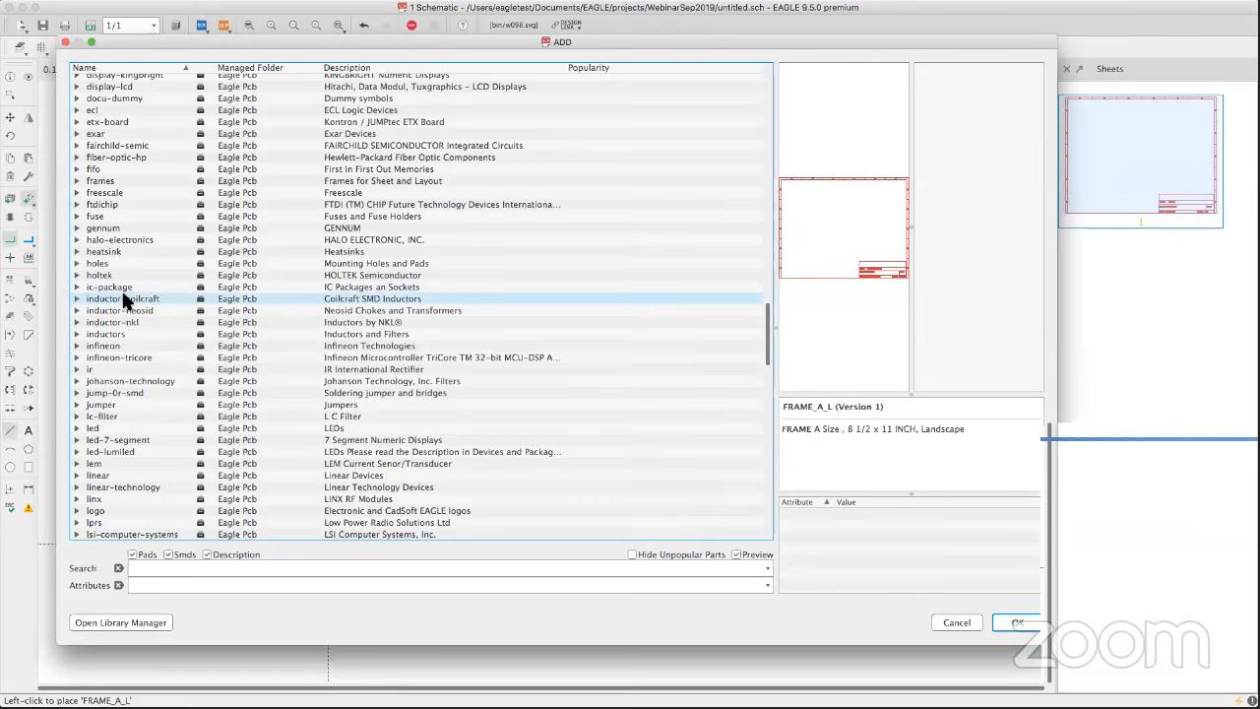
scroll(133, 342, "down", 9)
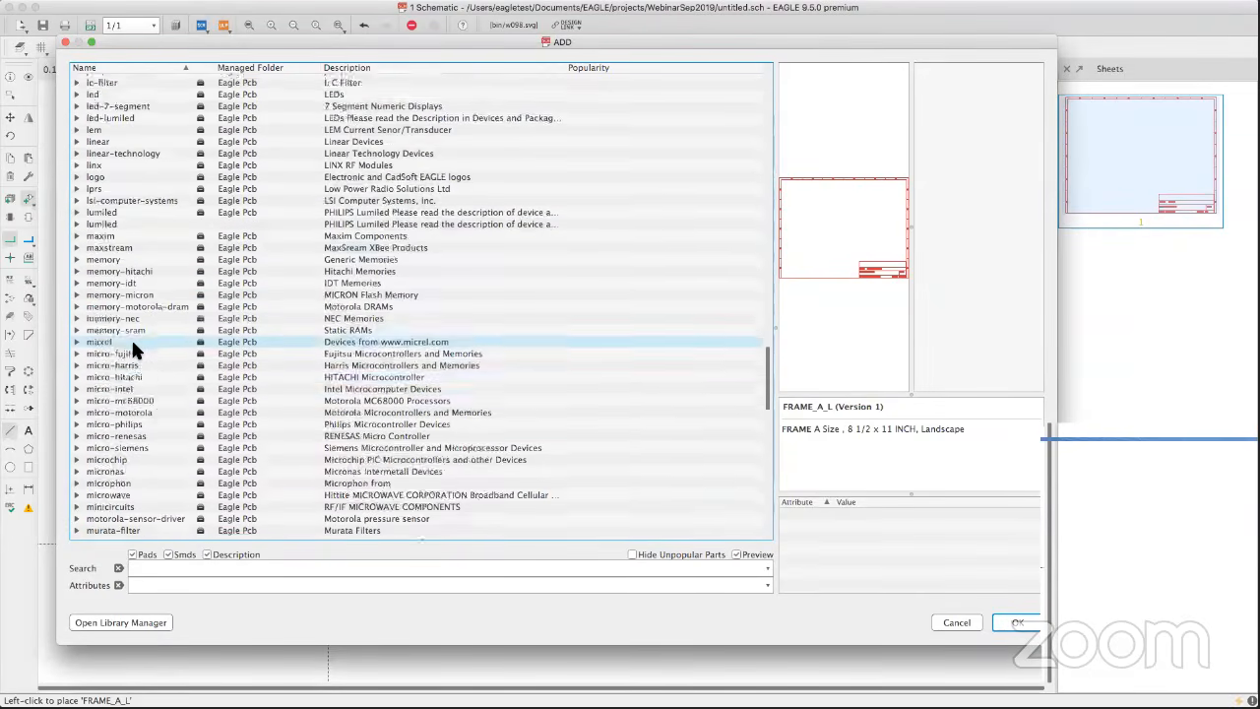
scroll(132, 344, "down", 1)
left_click(132, 345)
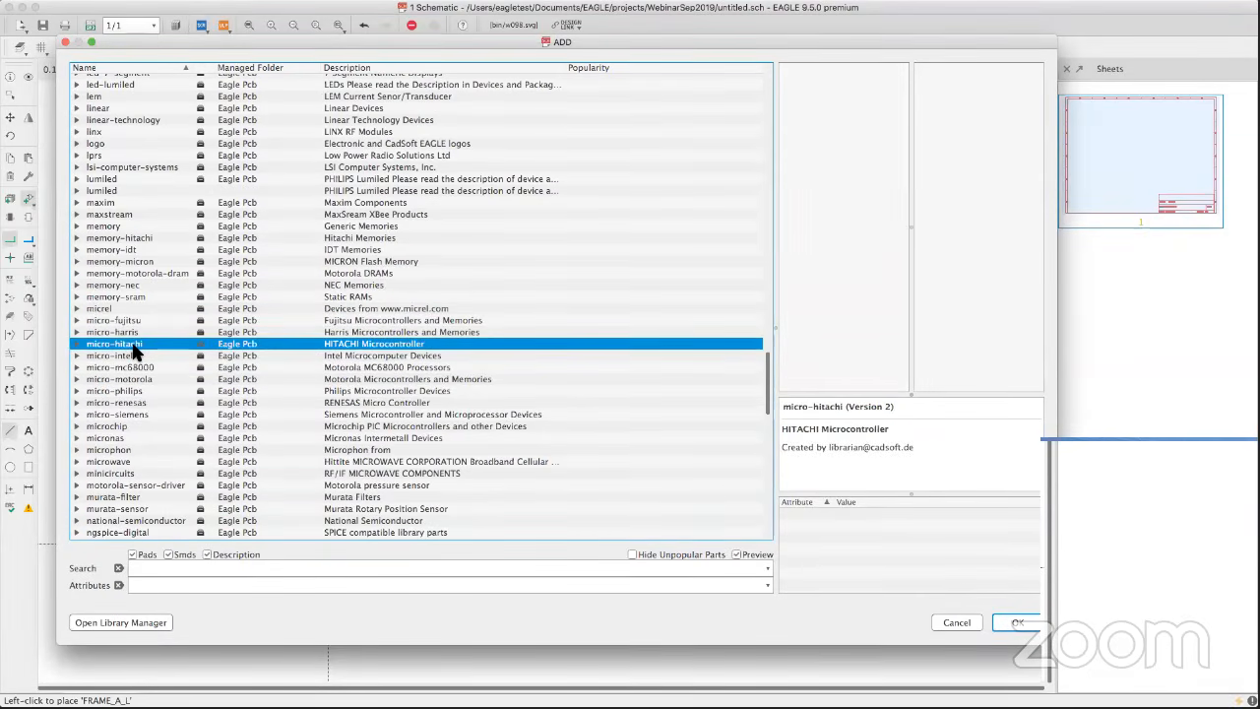
key("r")
scroll(131, 364, "down", 6)
left_click(77, 334)
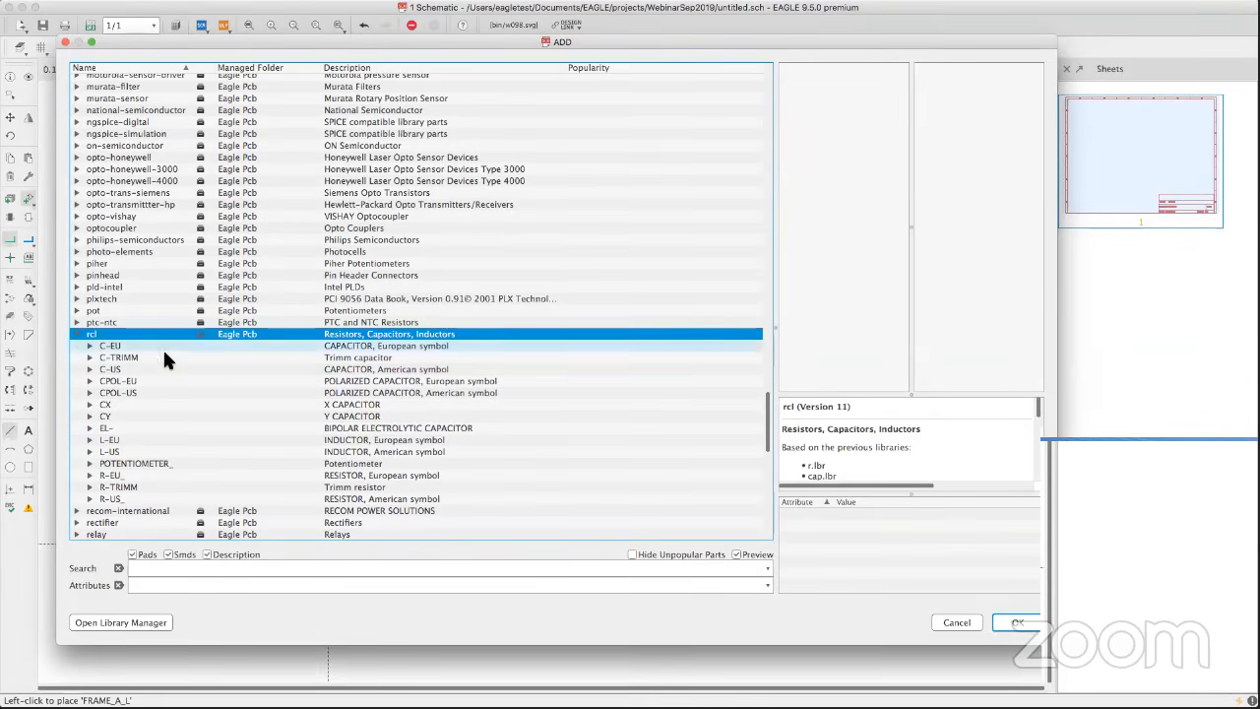
Choose the R-US_R1206 resistor from the American-symbol R-US_ devices for placement.
left_click(89, 499)
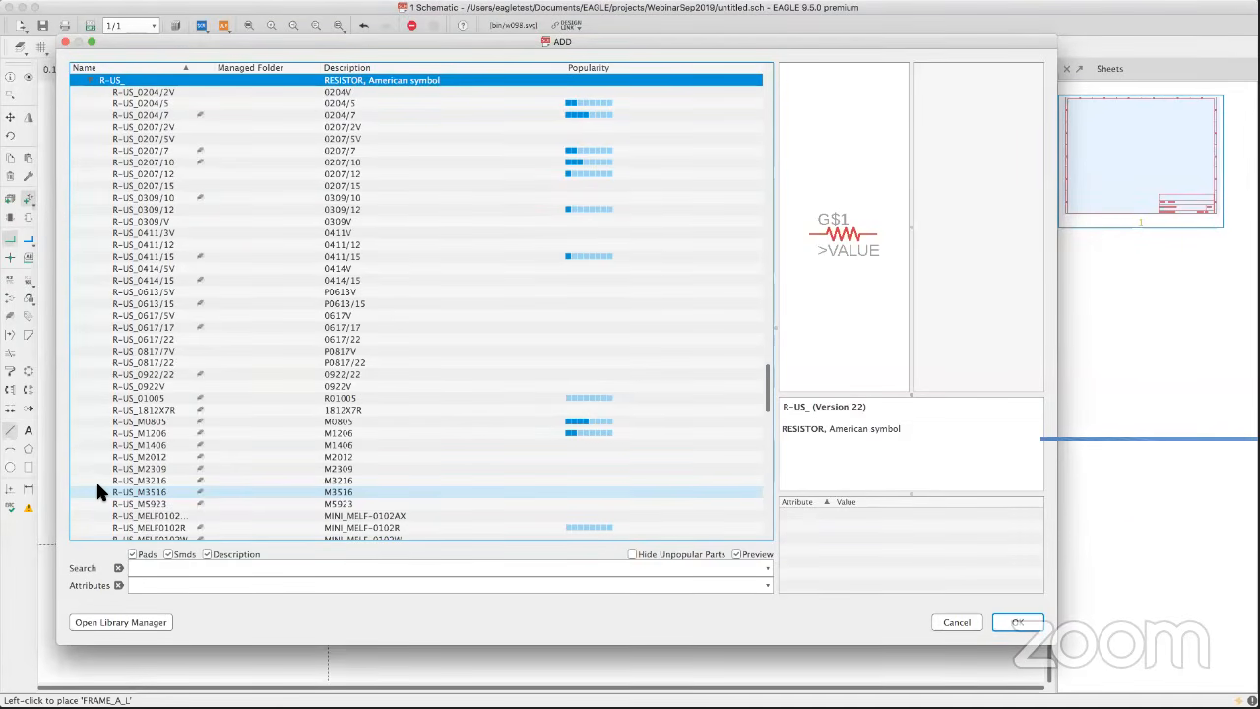
scroll(183, 473, "up", 5)
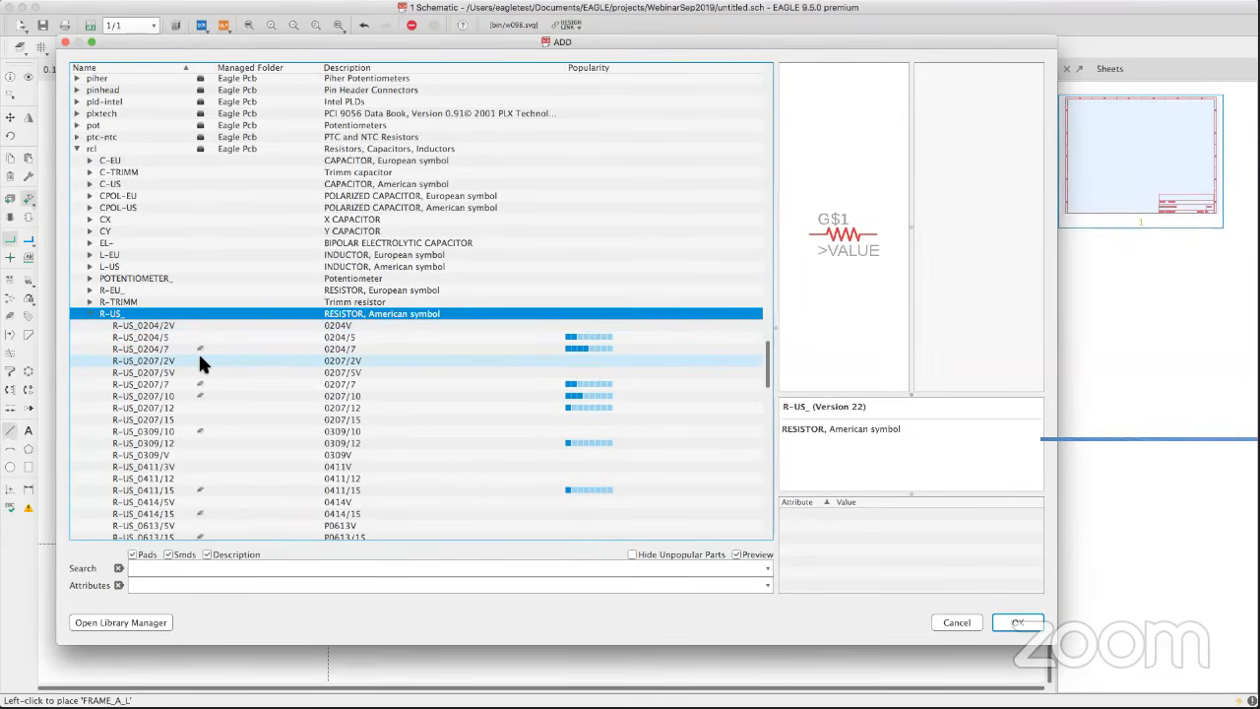
scroll(199, 361, "down", 10)
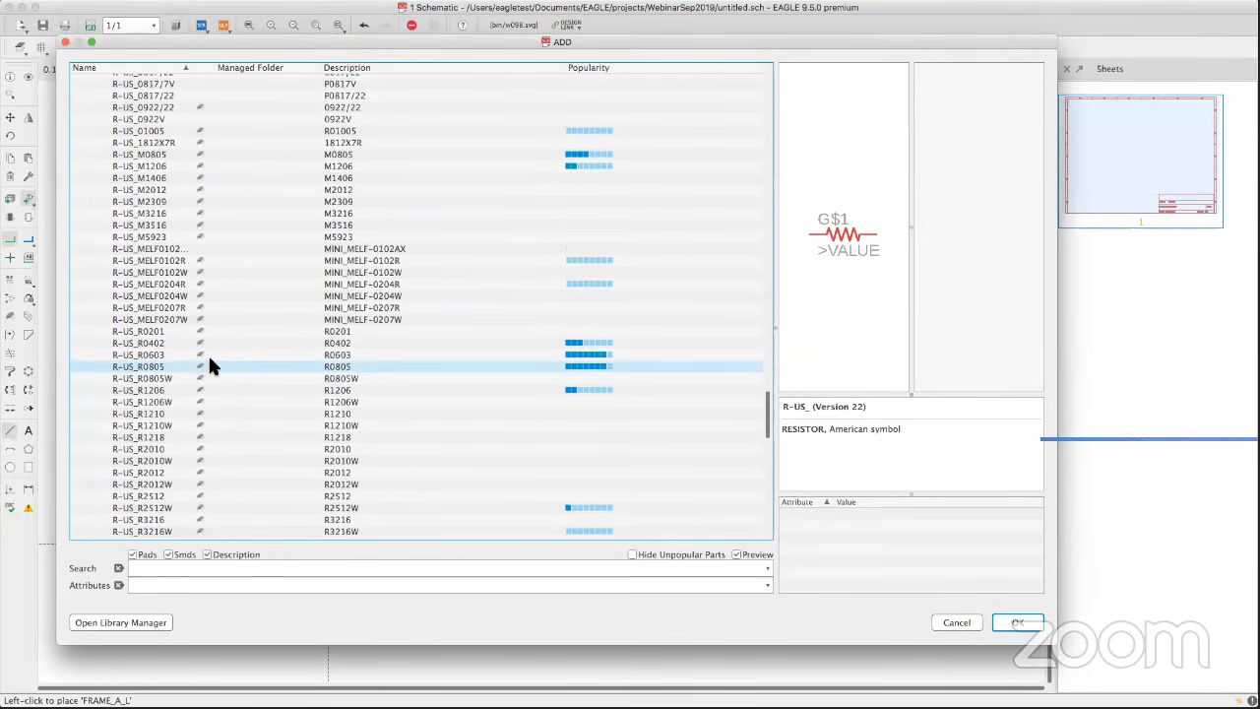
left_click(154, 392)
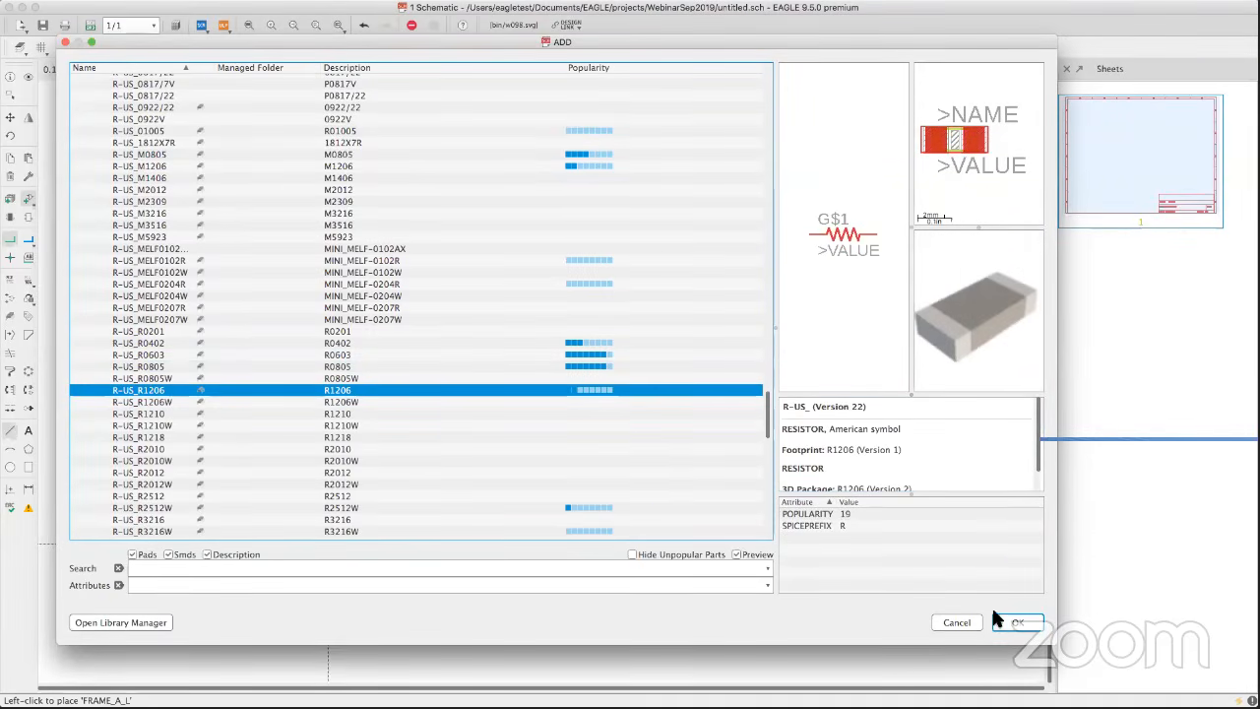
left_click(1018, 622)
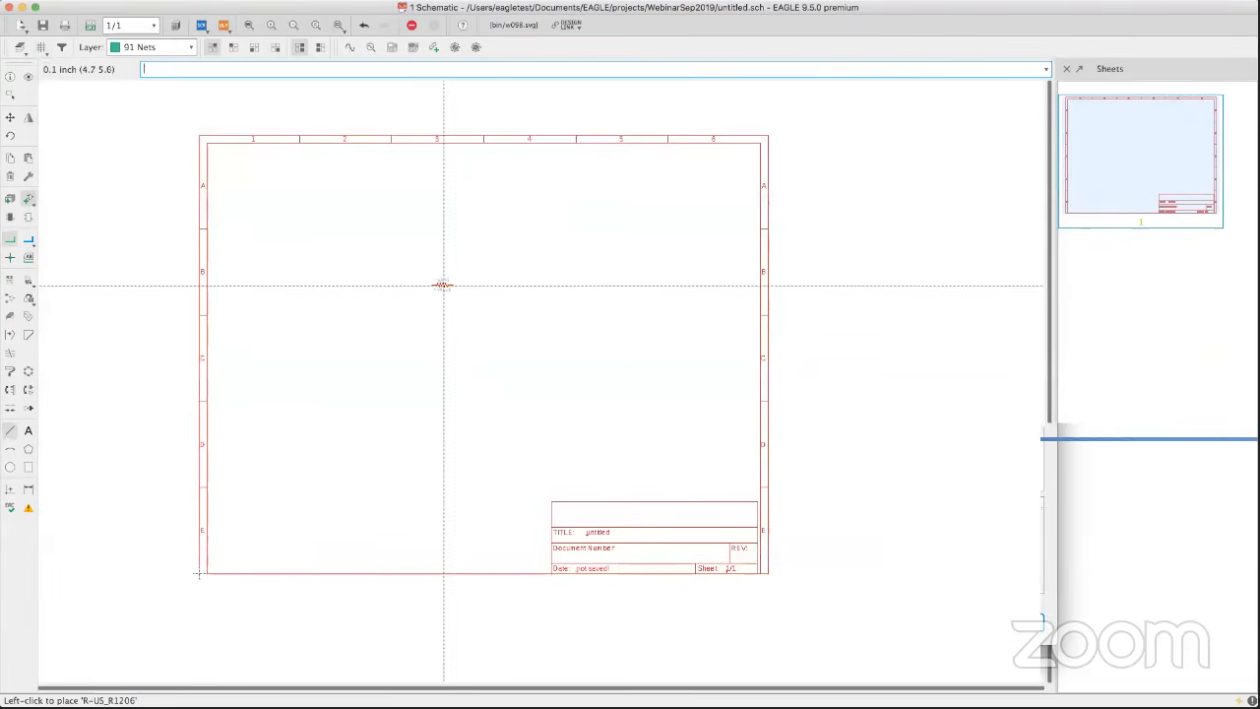
Place four vertically rotated R-US_R1206 resistors inside the frame, two stacked in its left half and two in its right half.
right_click(354, 238)
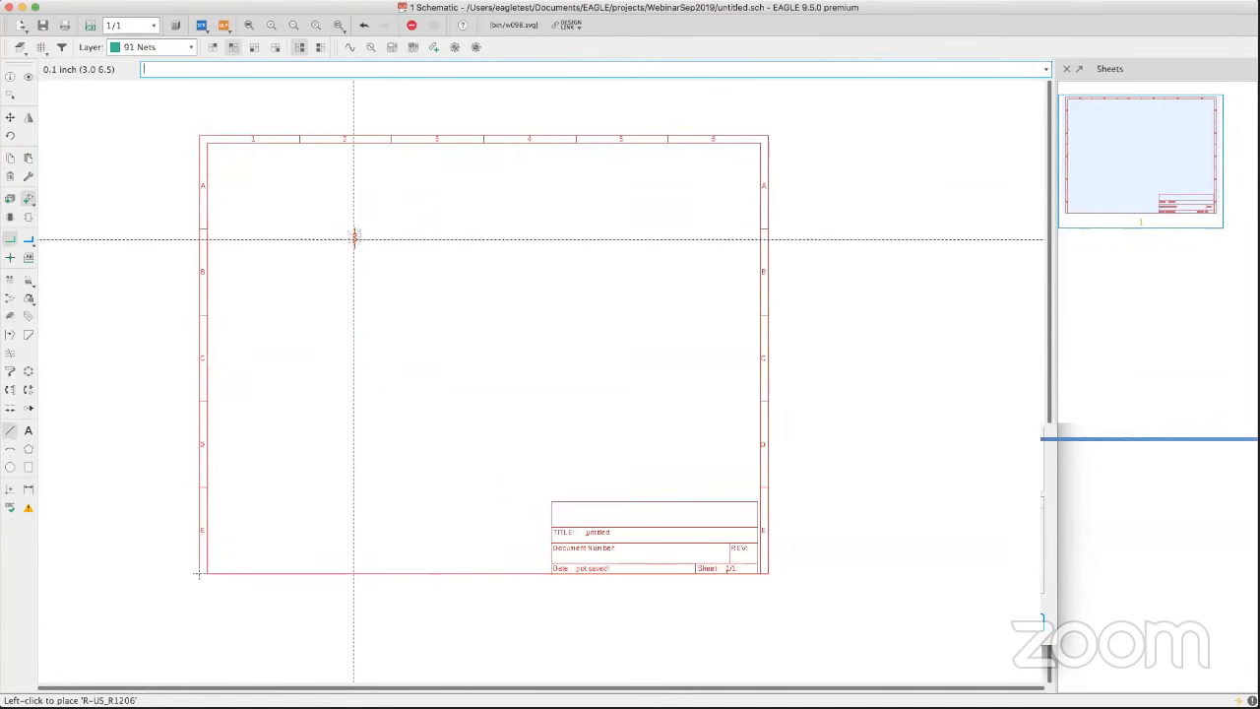
left_click(354, 238)
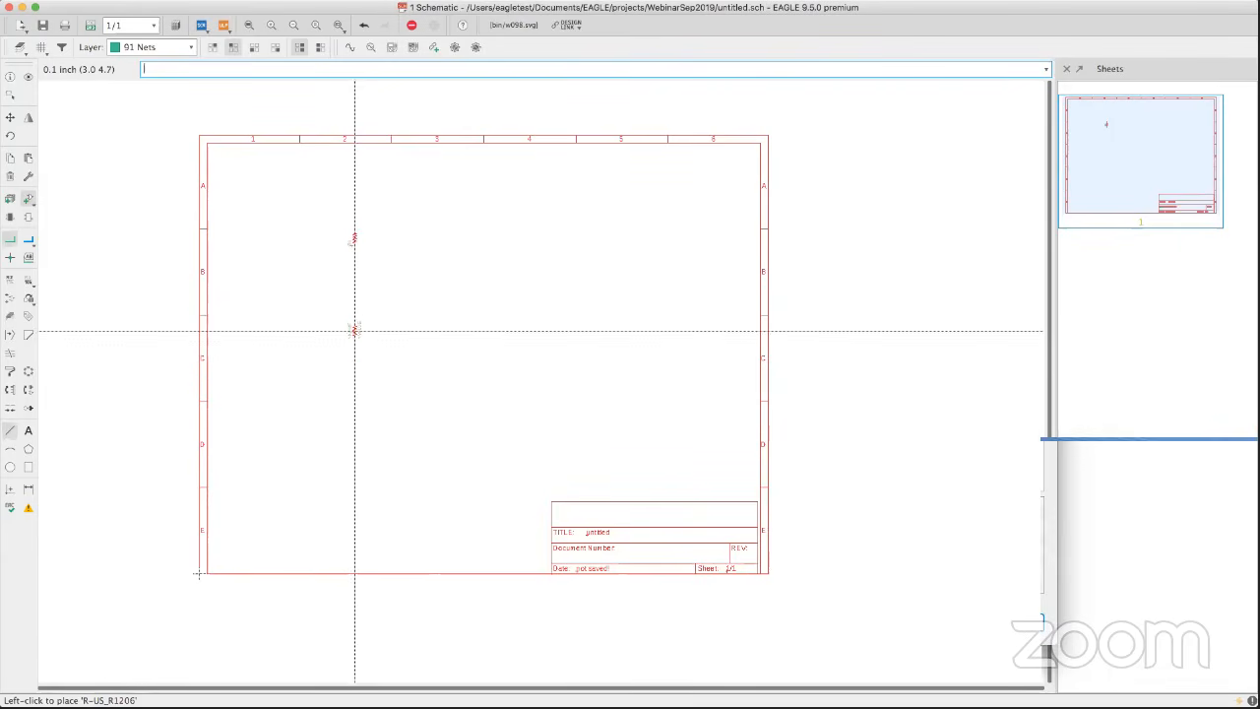
left_click(355, 331)
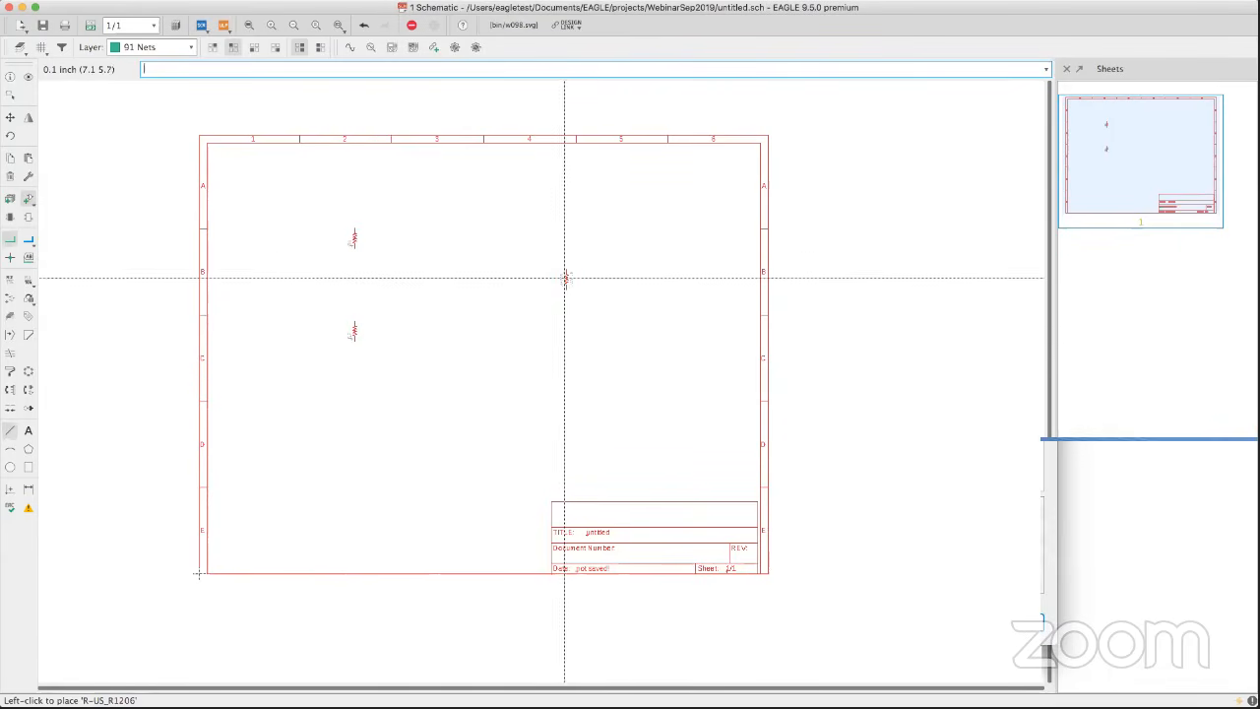
left_click(571, 259)
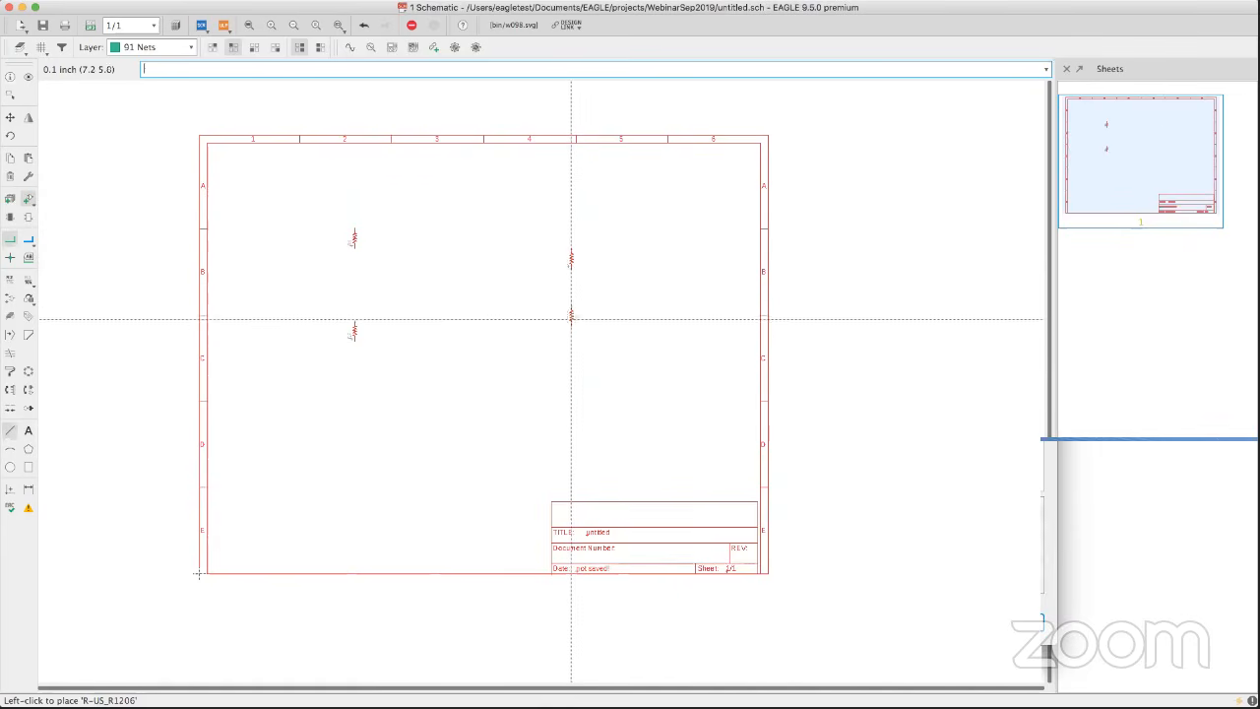
left_click(571, 331)
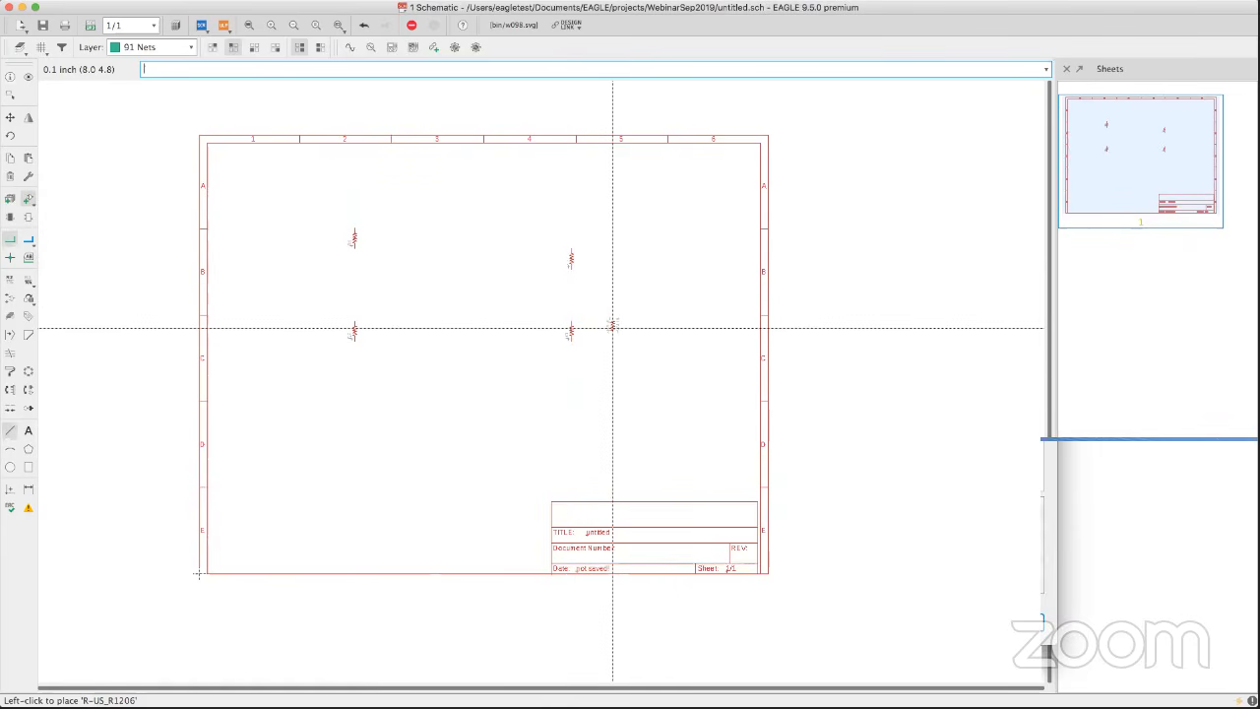
key("Escape")
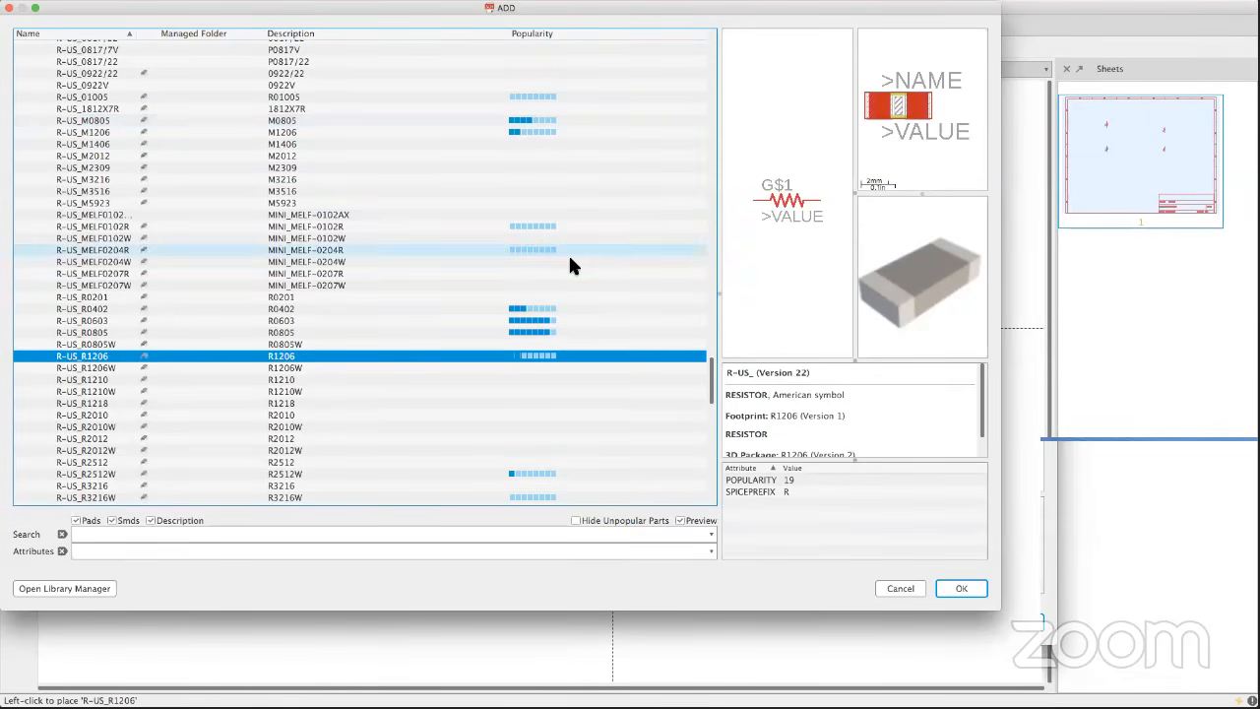
Collapse the R-US_ resistor list and expand the C-US American-symbol capacitors in the rcl library.
left_click(592, 378)
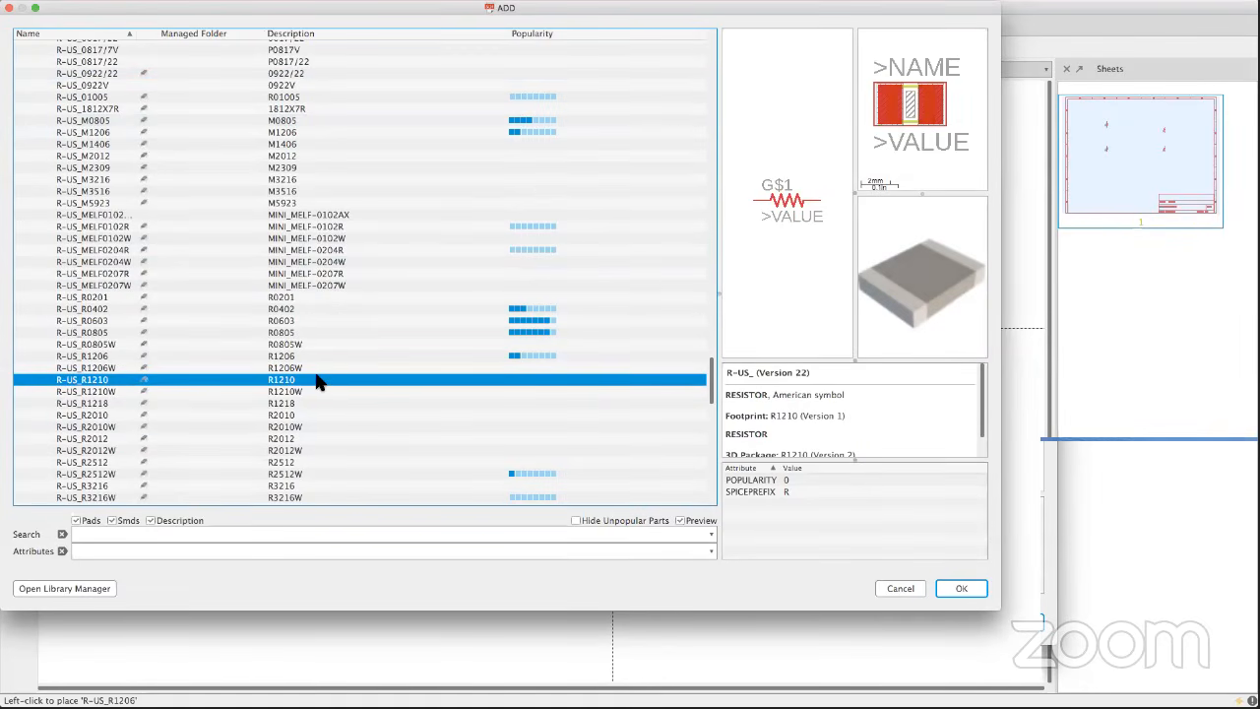
scroll(87, 406, "up", 10)
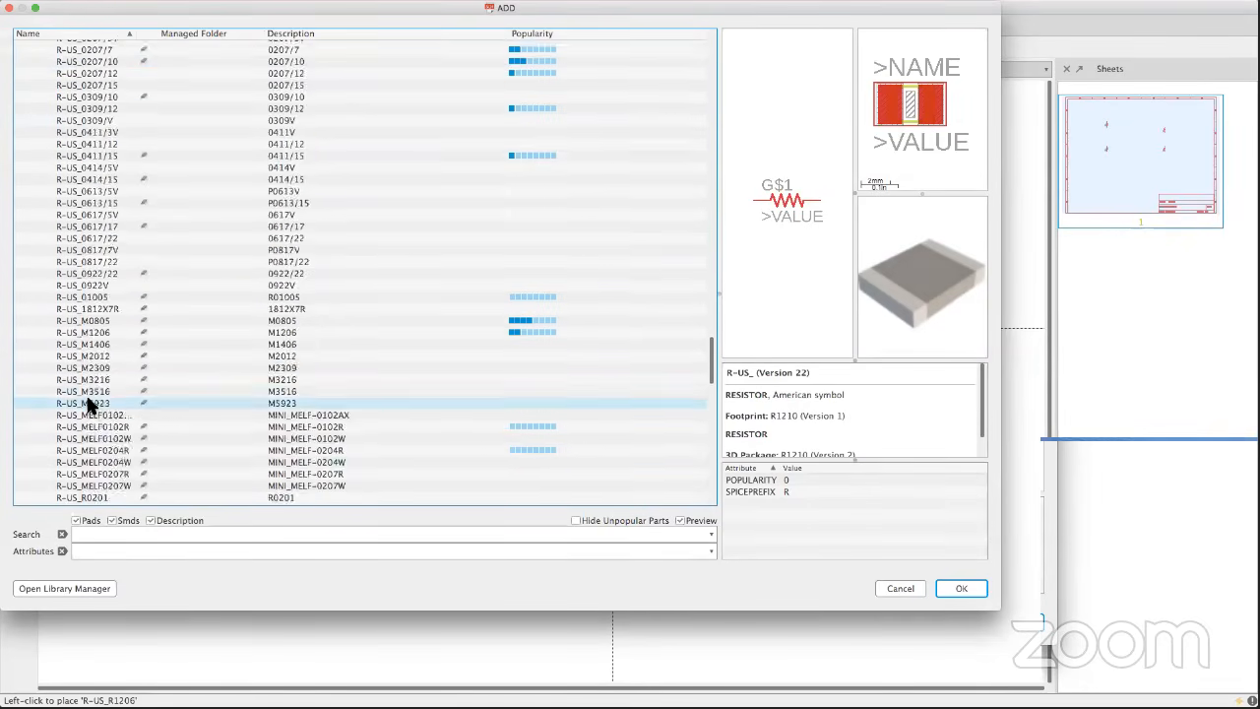
scroll(87, 406, "up", 5)
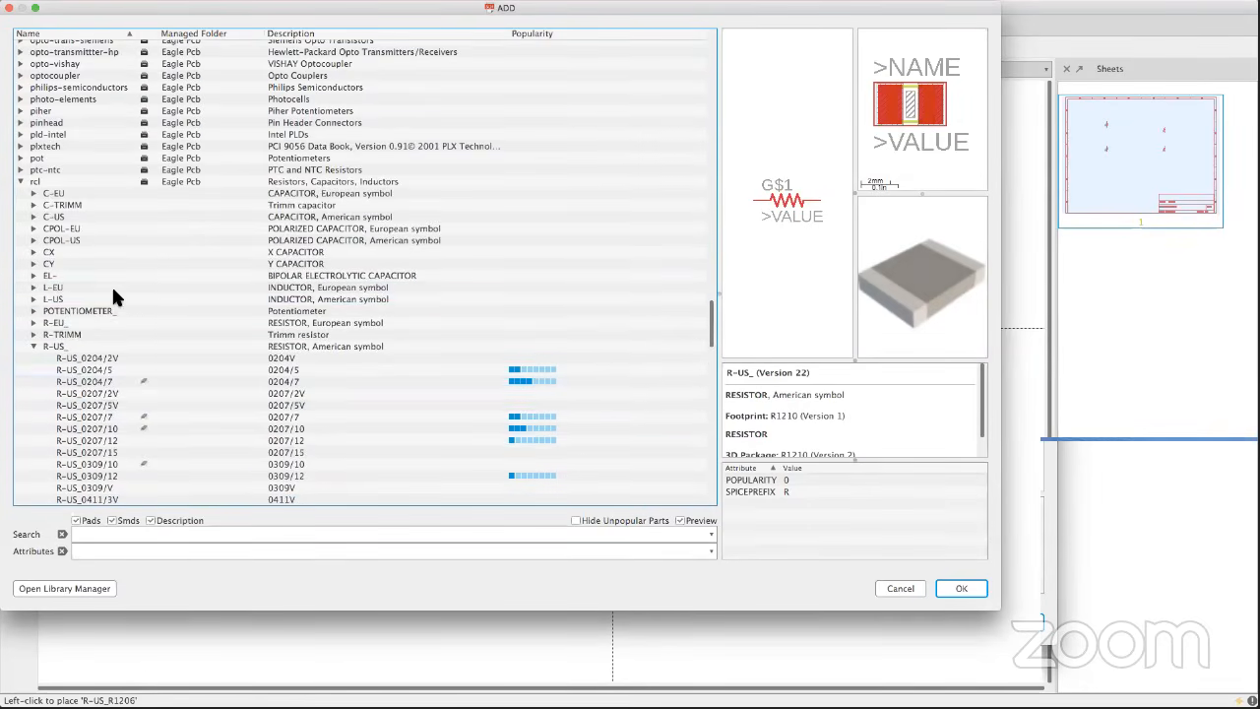
left_click(33, 342)
left_click(32, 215)
left_click(31, 215)
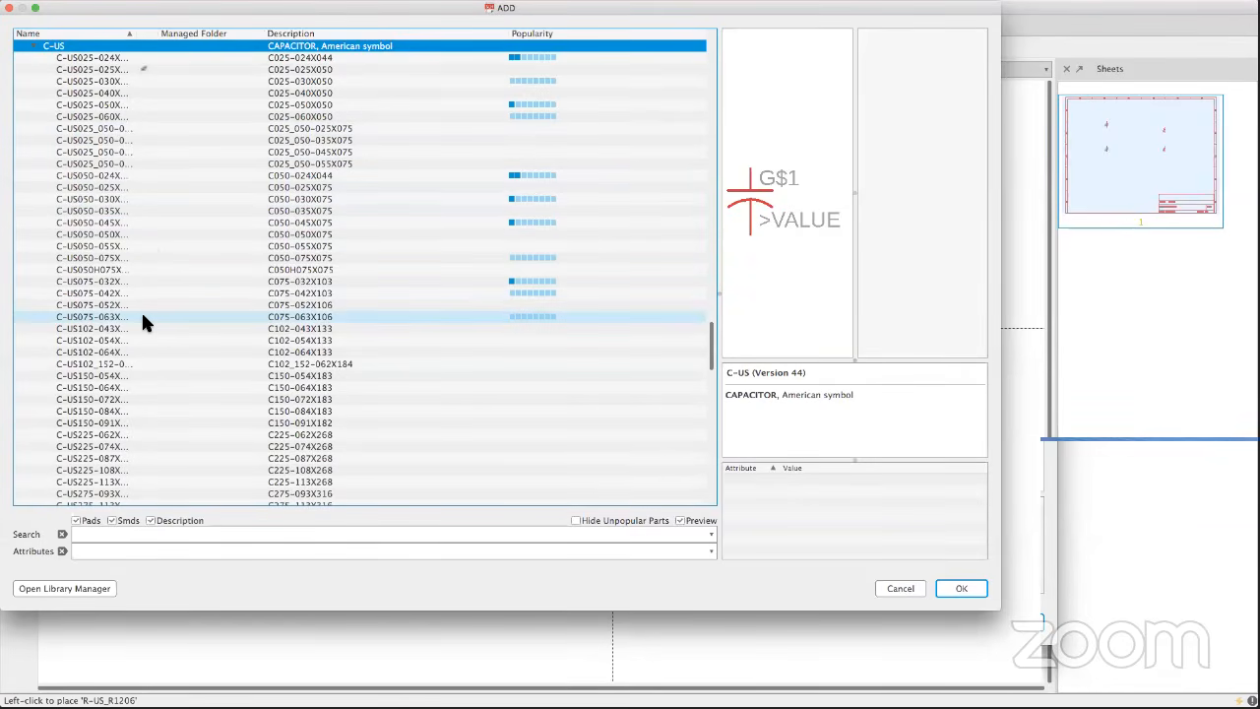
Choose the C-USC1206K capacitor from the C-US devices for placement.
scroll(141, 311, "down", 1)
scroll(140, 313, "down", 9)
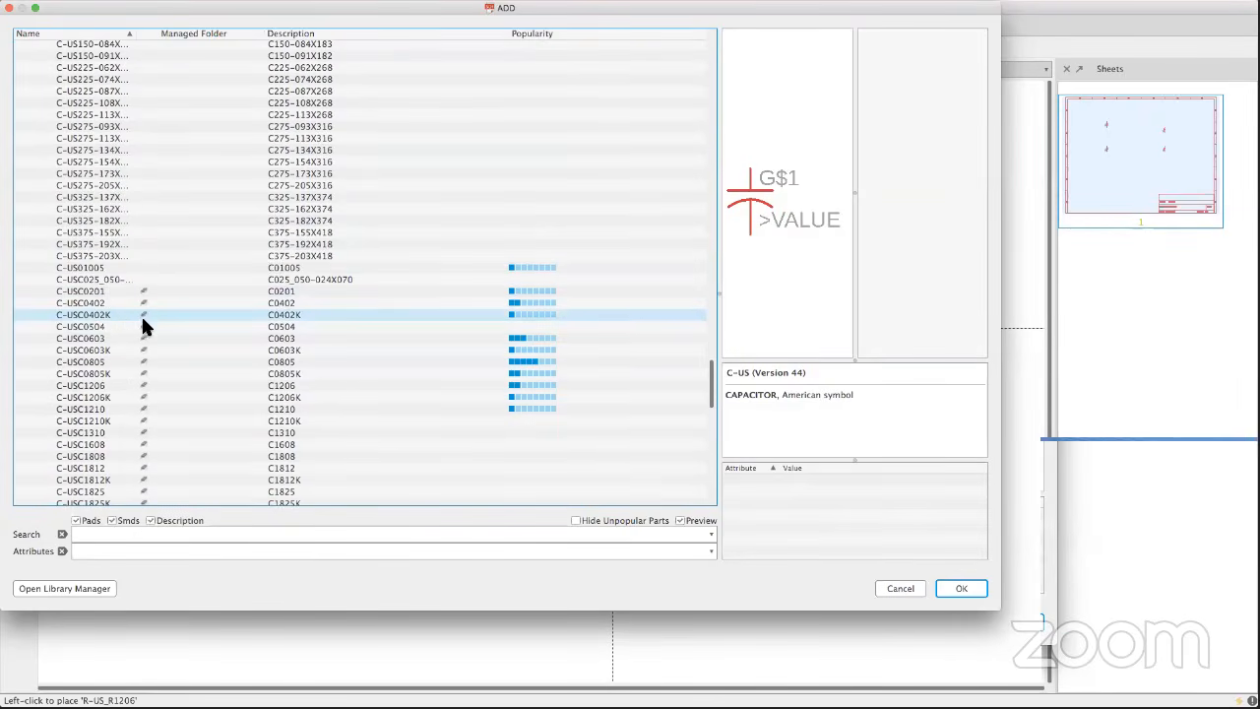
left_click(105, 396)
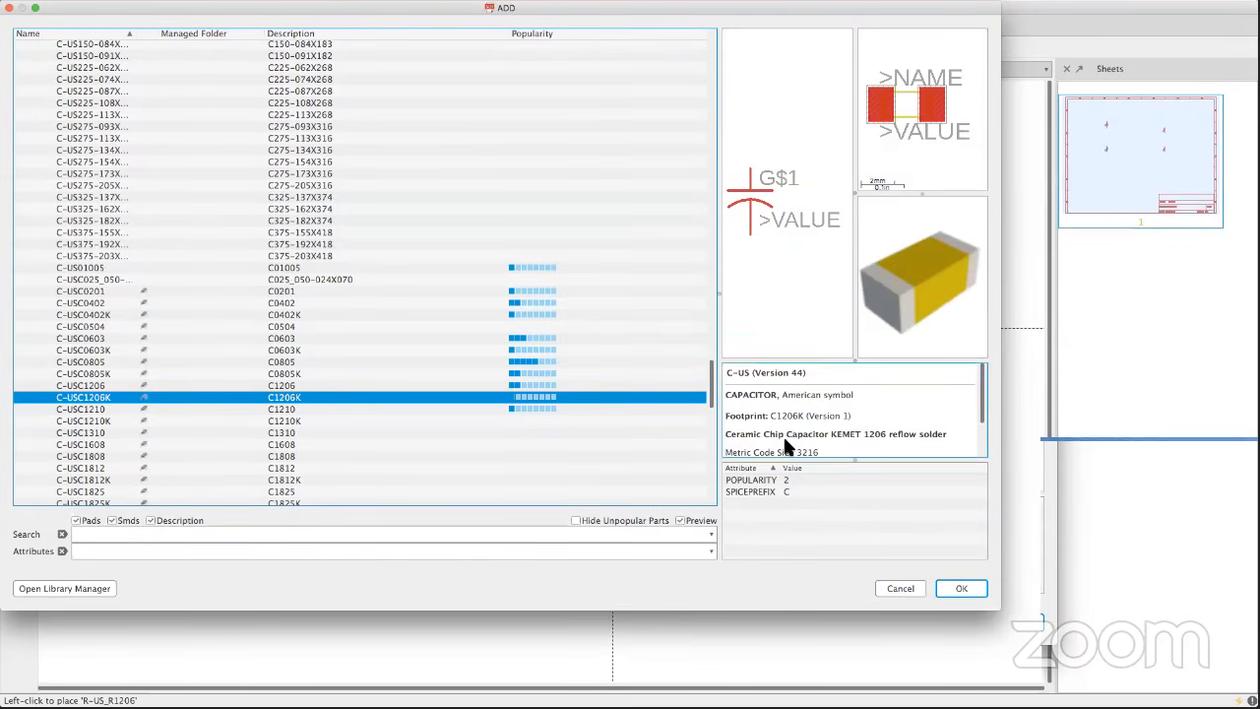
left_click(960, 588)
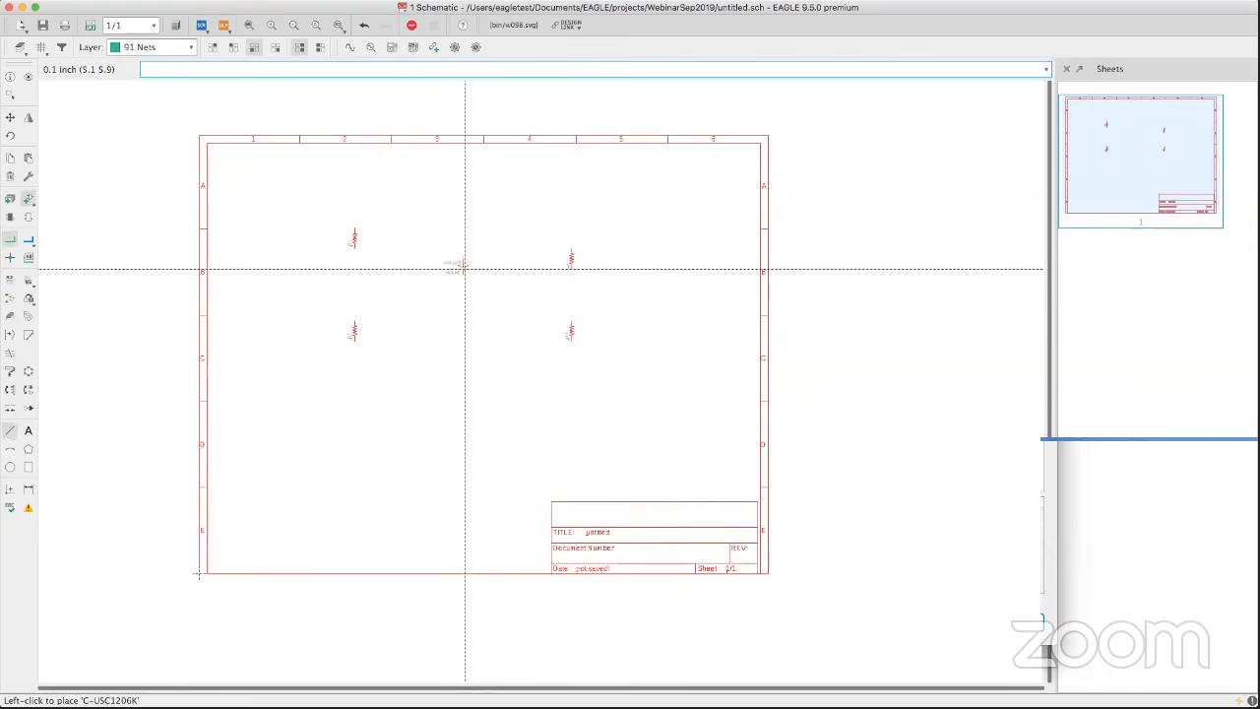
Place two C-USC1206K capacitors: one horizontal, beside and between the left half's two resistors, and one vertical, directly below them.
left_click(306, 270)
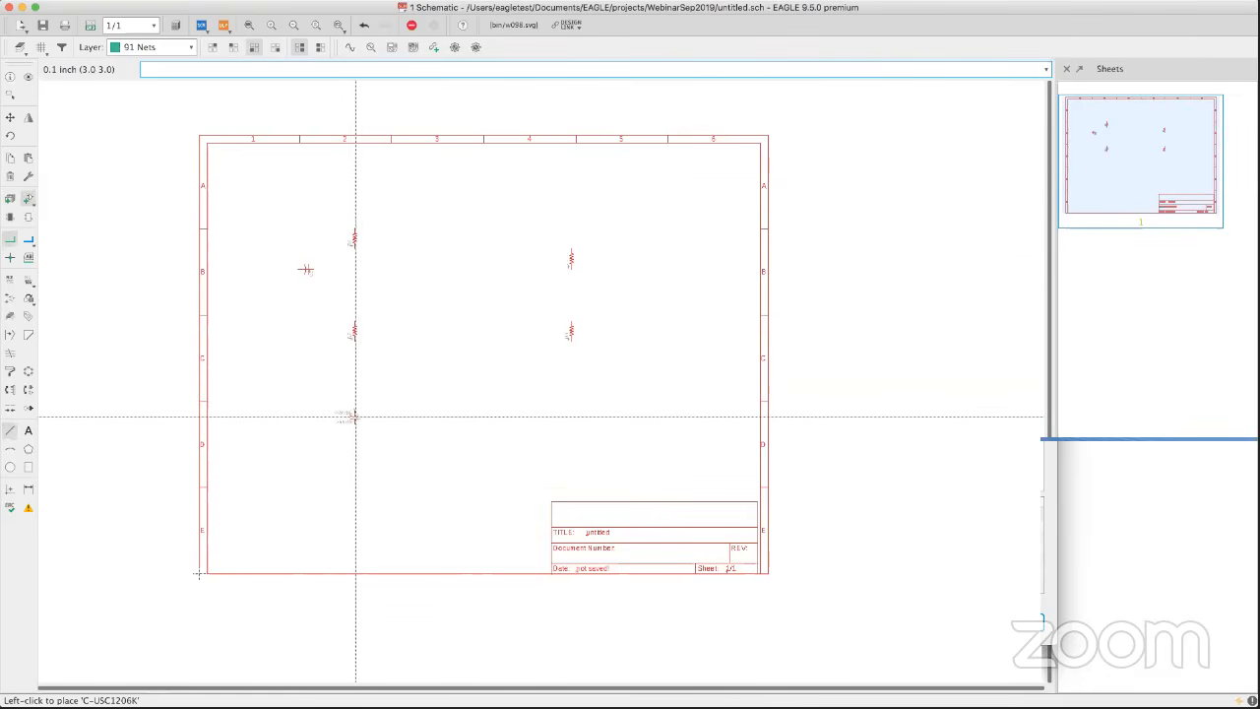
left_click(355, 413)
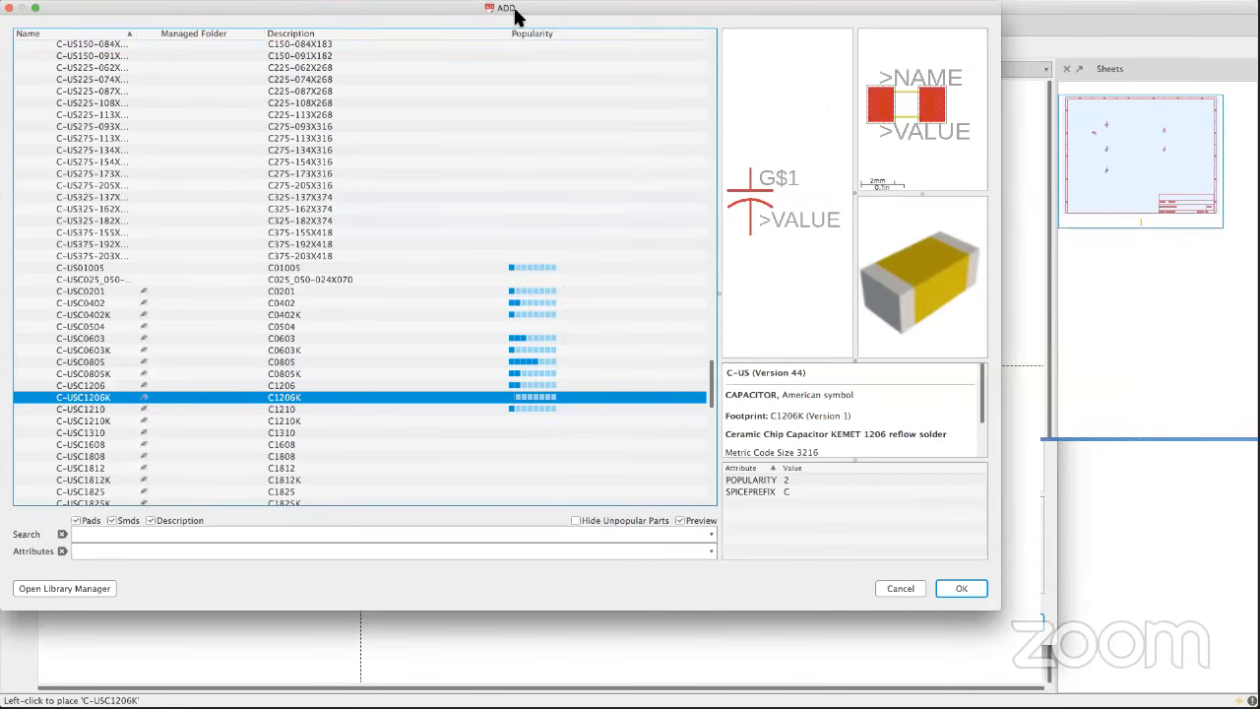
Collapse the C-US device list and the rcl library, and close the part chooser.
scroll(320, 251, "up", 10)
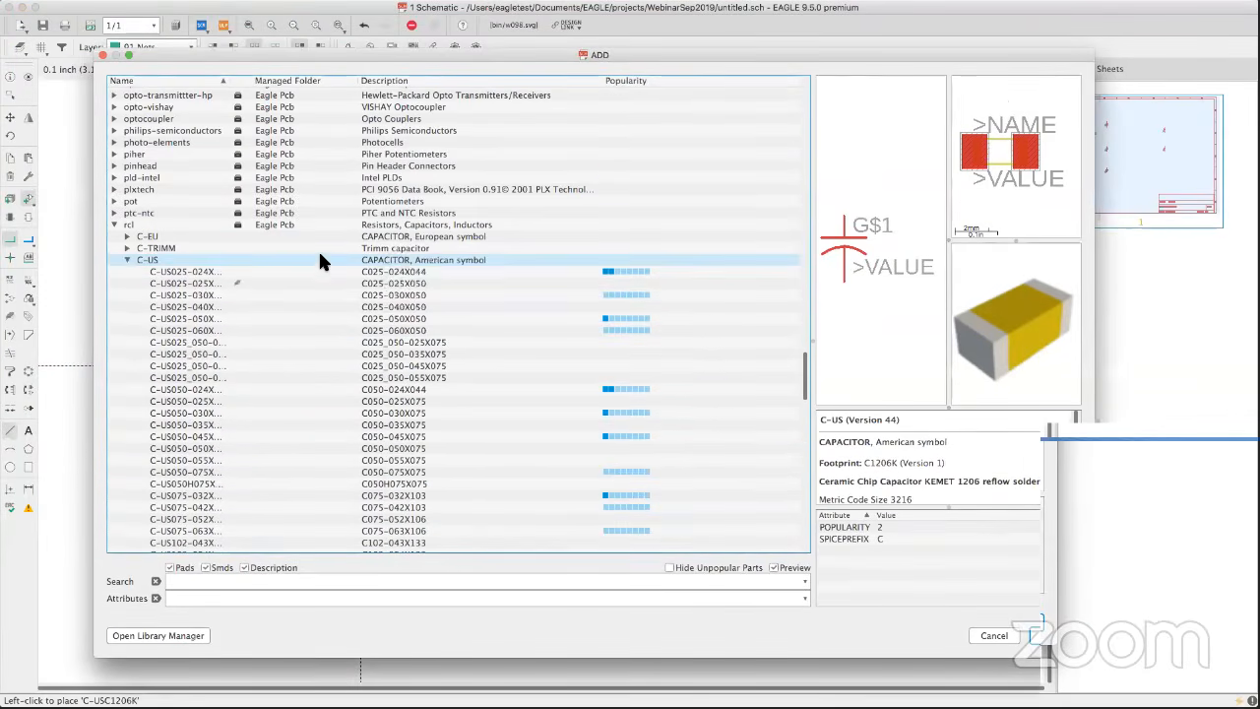
left_click(125, 261)
left_click(115, 224)
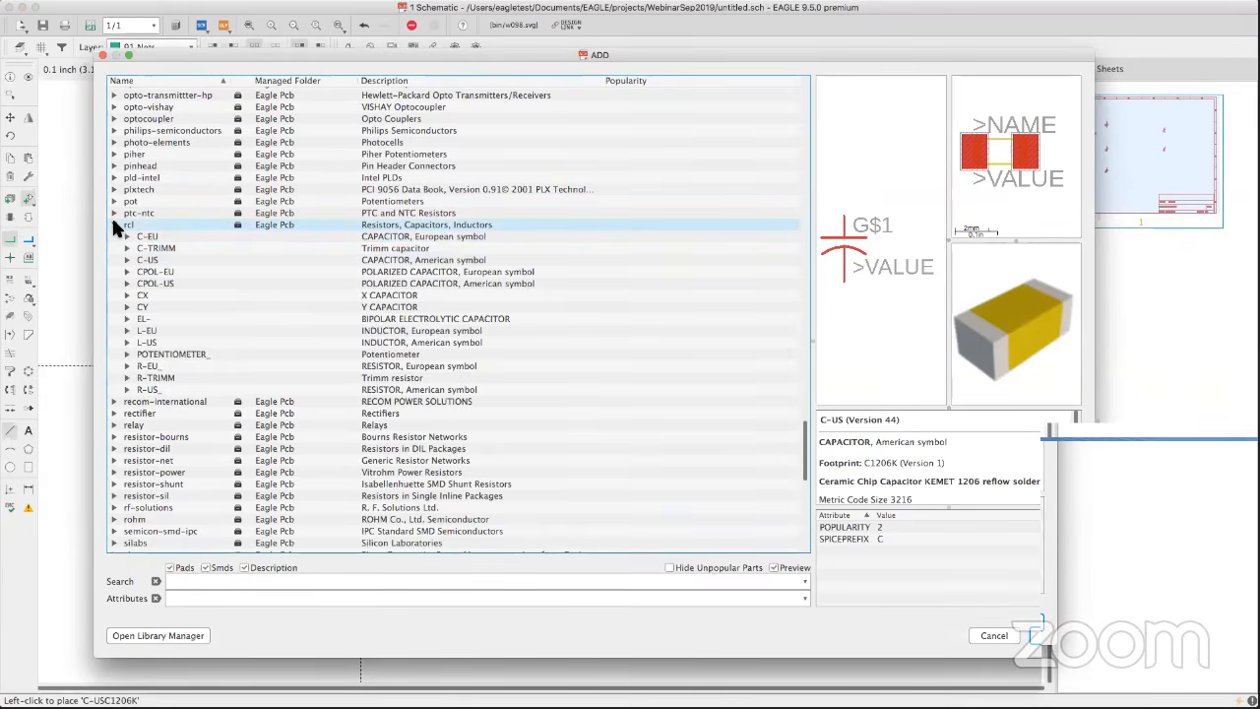
left_click(114, 225)
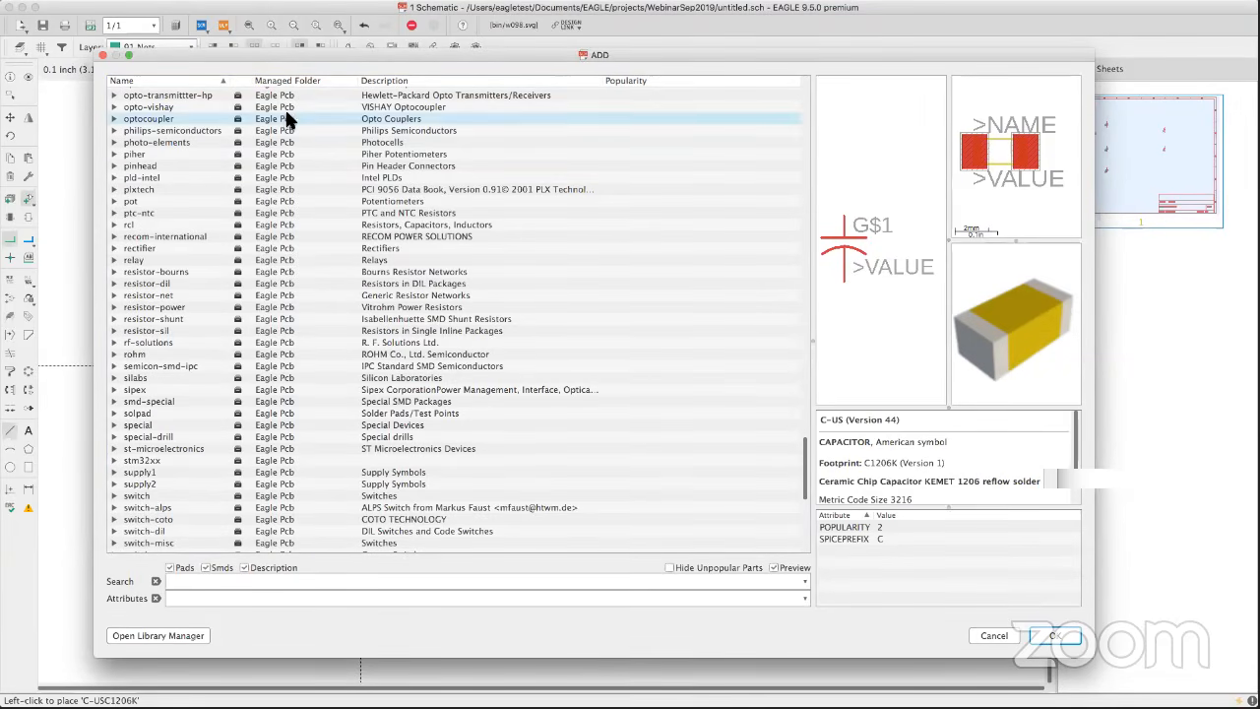
left_click(103, 55)
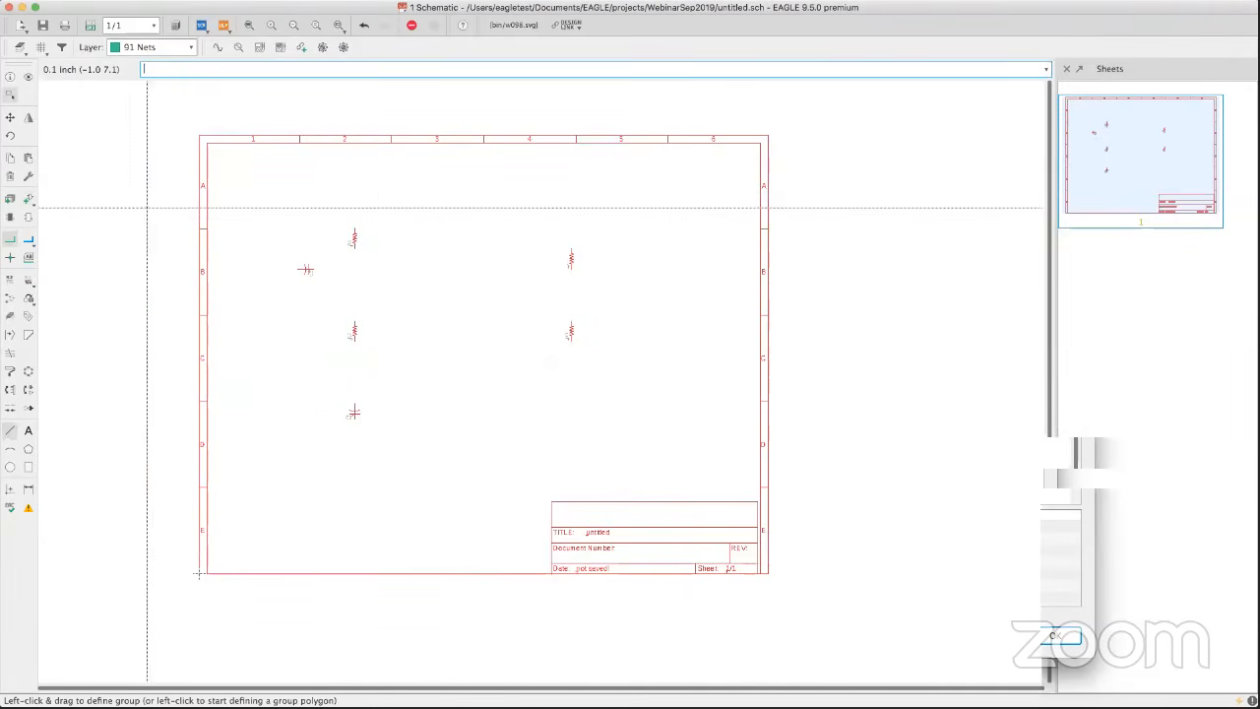
left_click(24, 202)
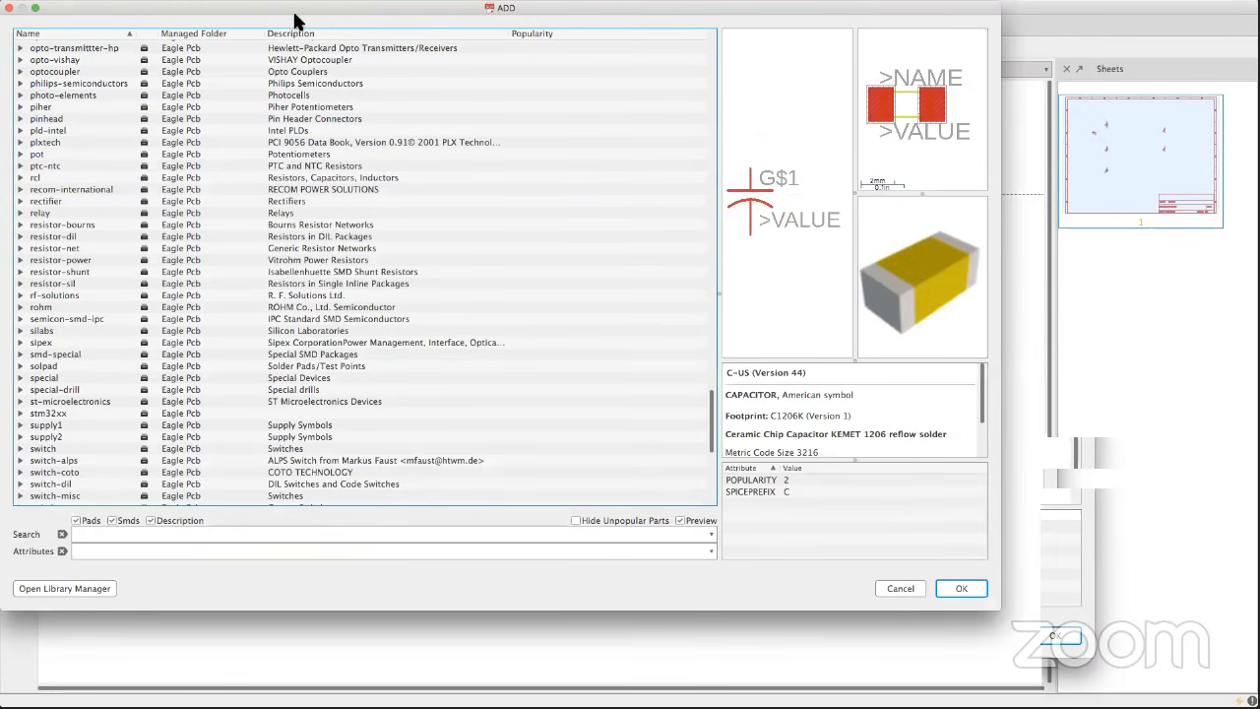
left_click_drag(412, 5, 506, 44)
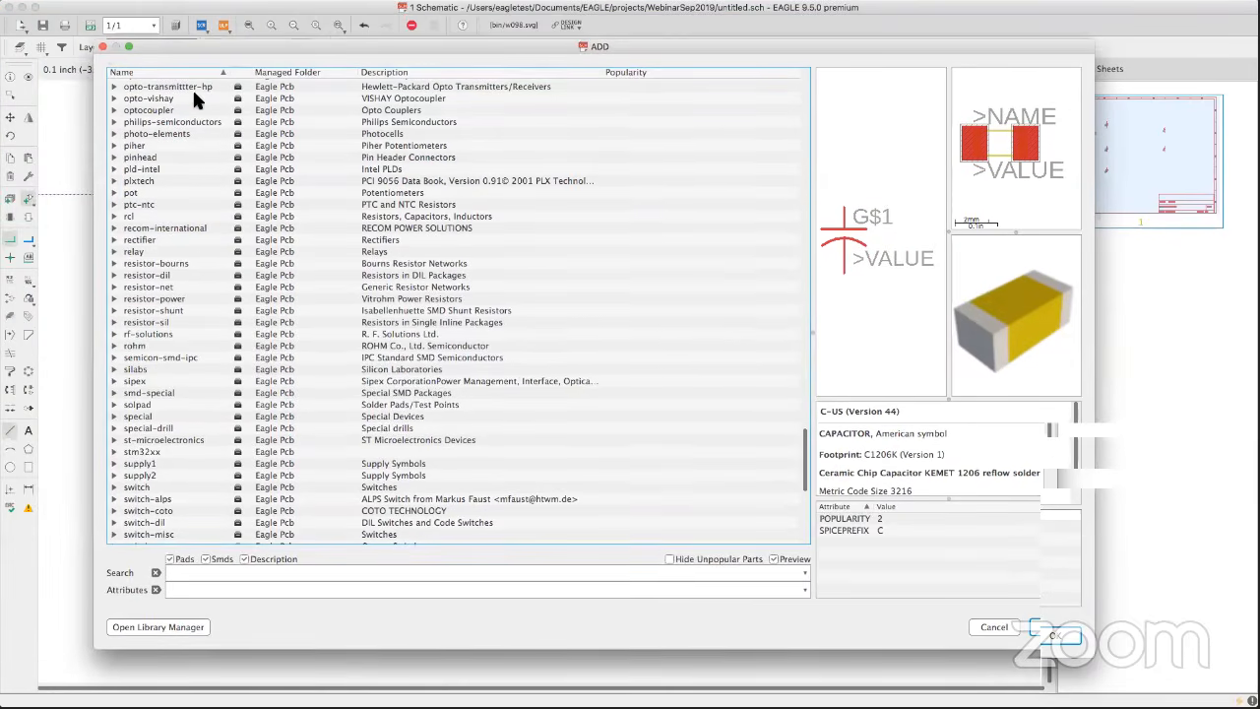
left_click(102, 46)
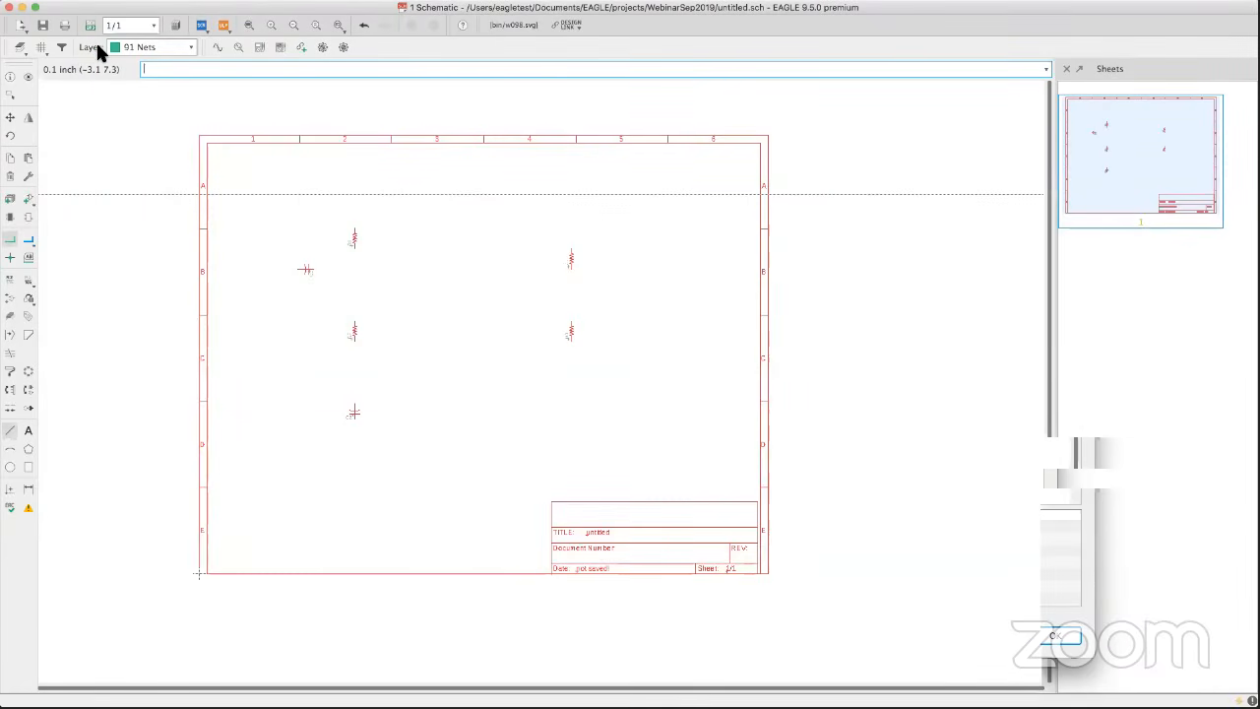
left_click(10, 94)
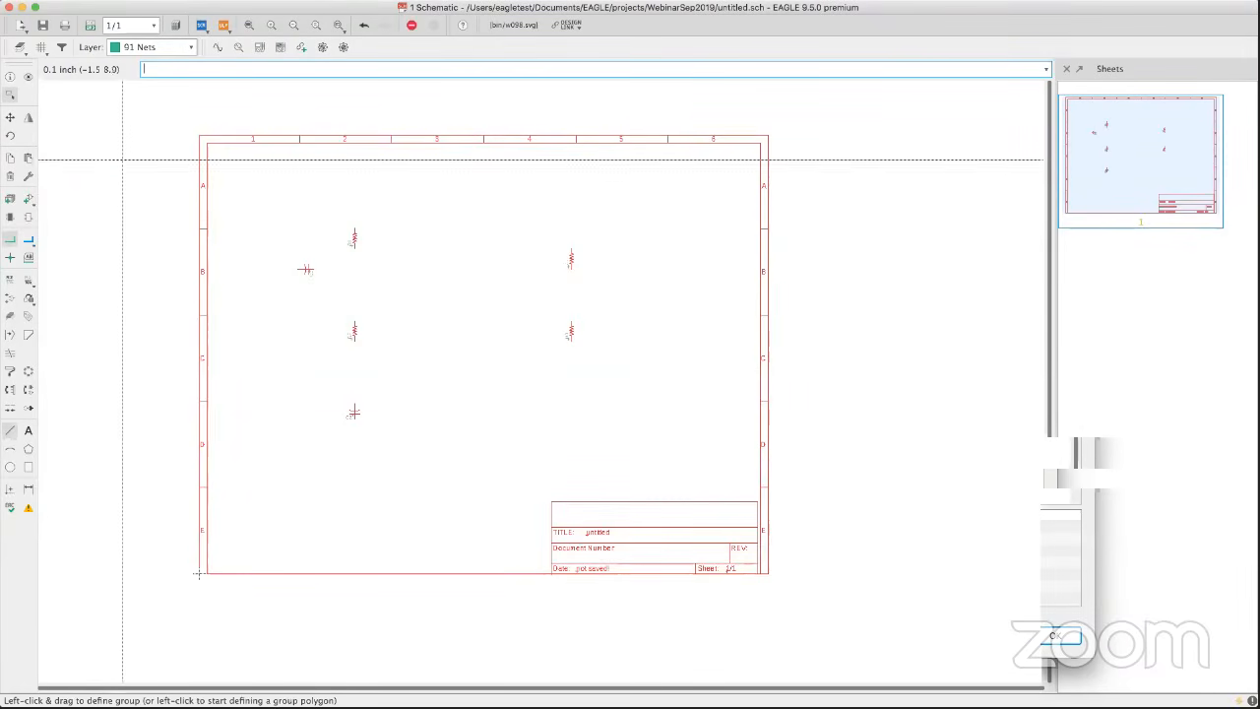
Search the part libraries for 555 and preview the LM555CMX_NOPB timer from ImportedLibraries.
left_click(31, 202)
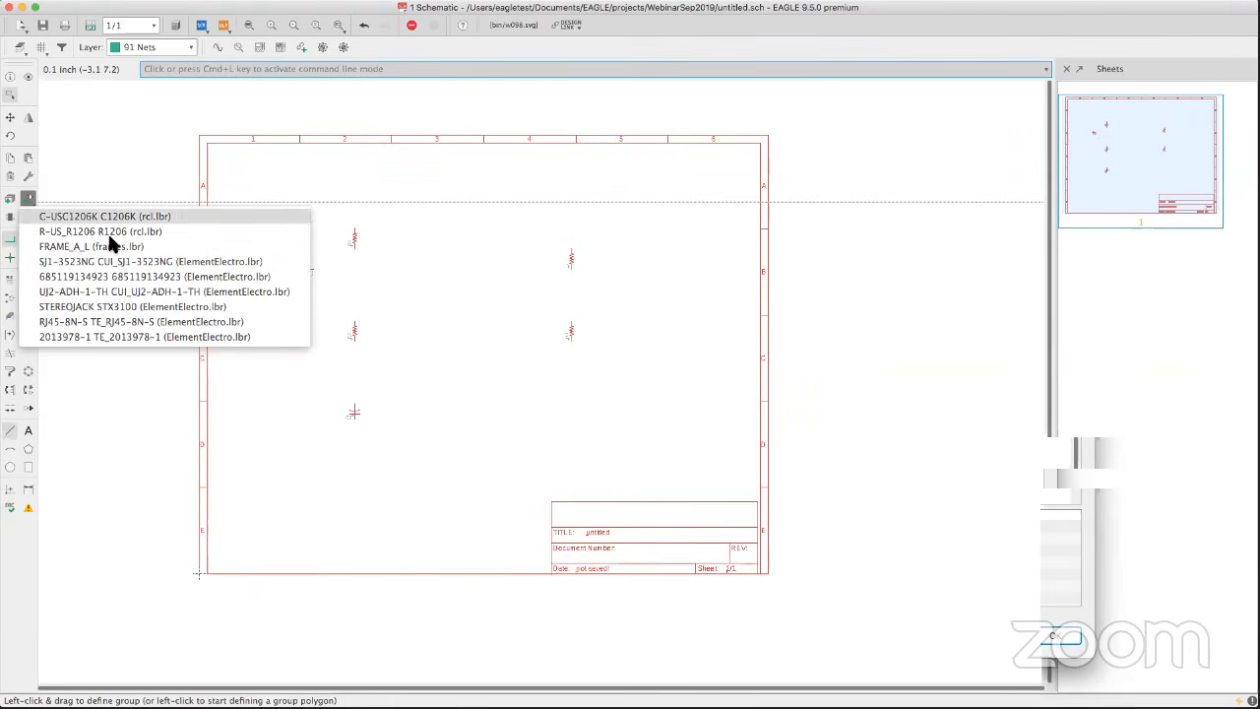
left_click(27, 200)
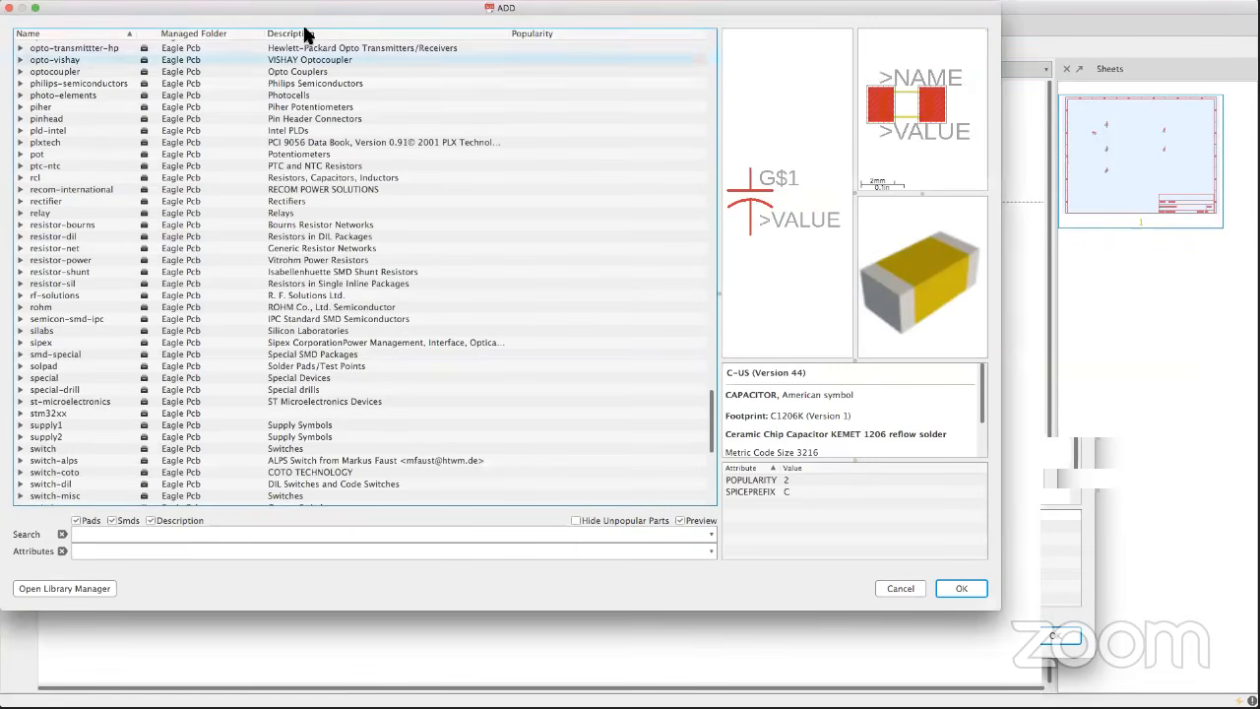
left_click_drag(294, 7, 377, 42)
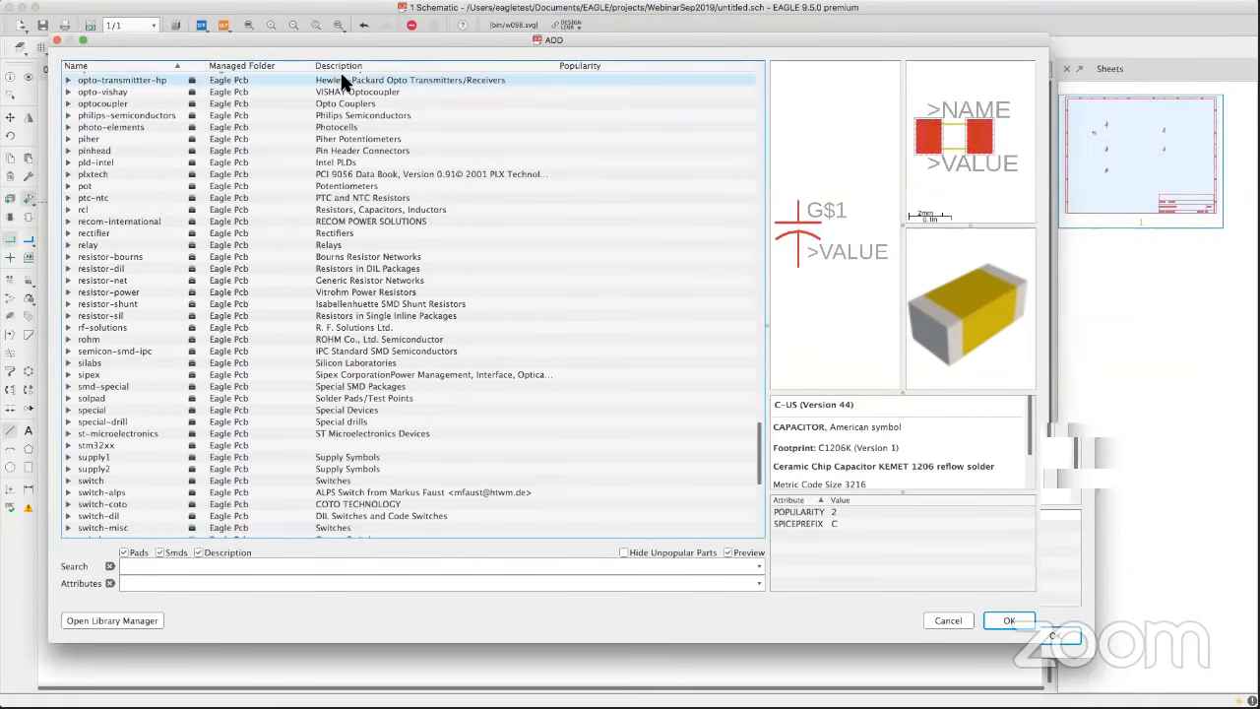
left_click(267, 567)
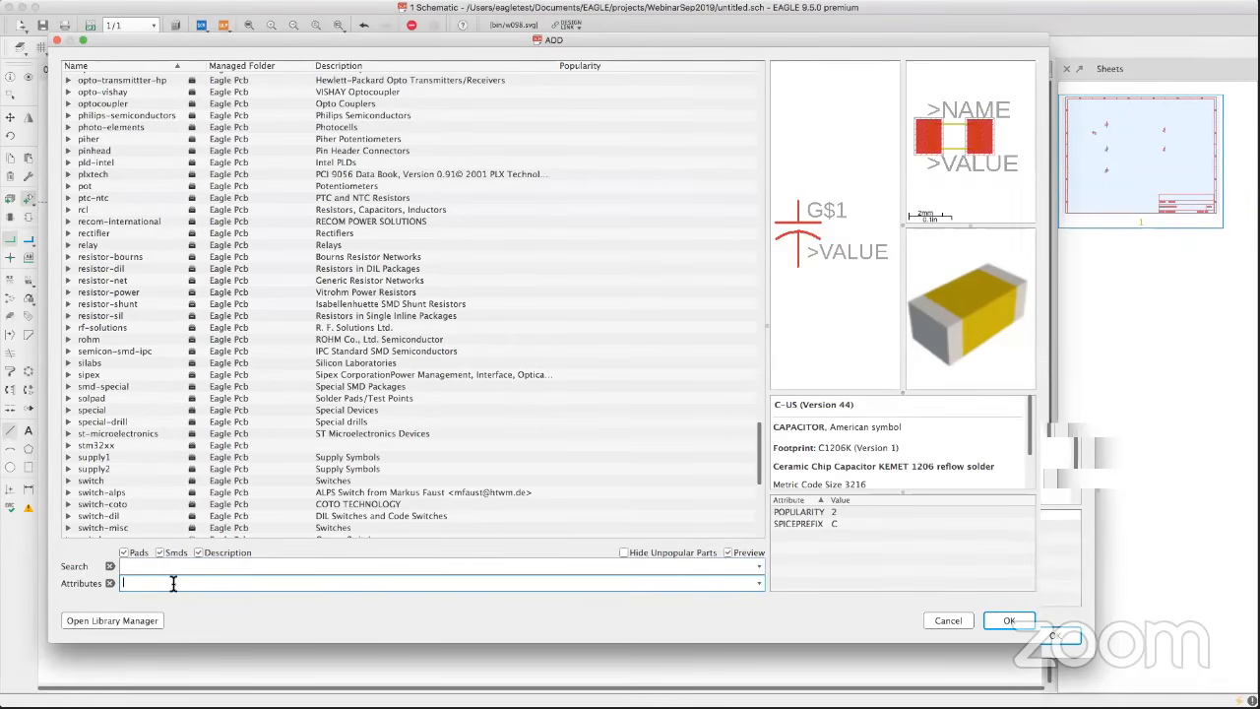
left_click(169, 566)
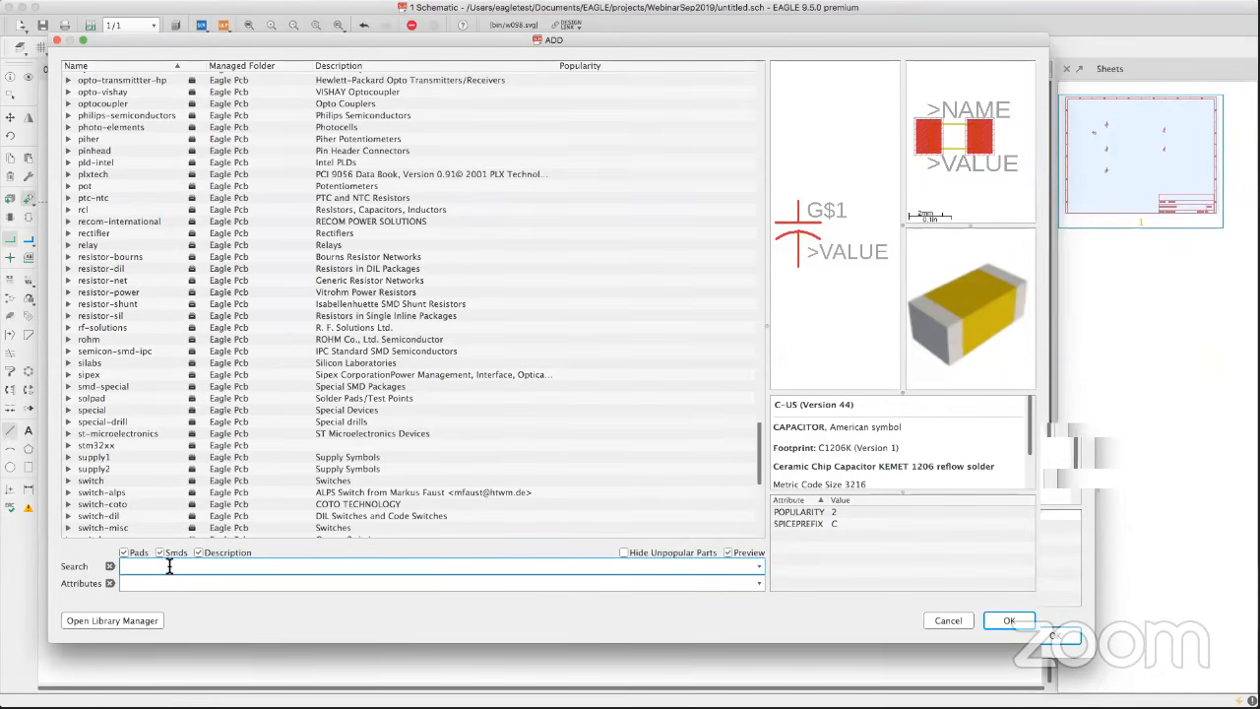
type("555")
key("Return")
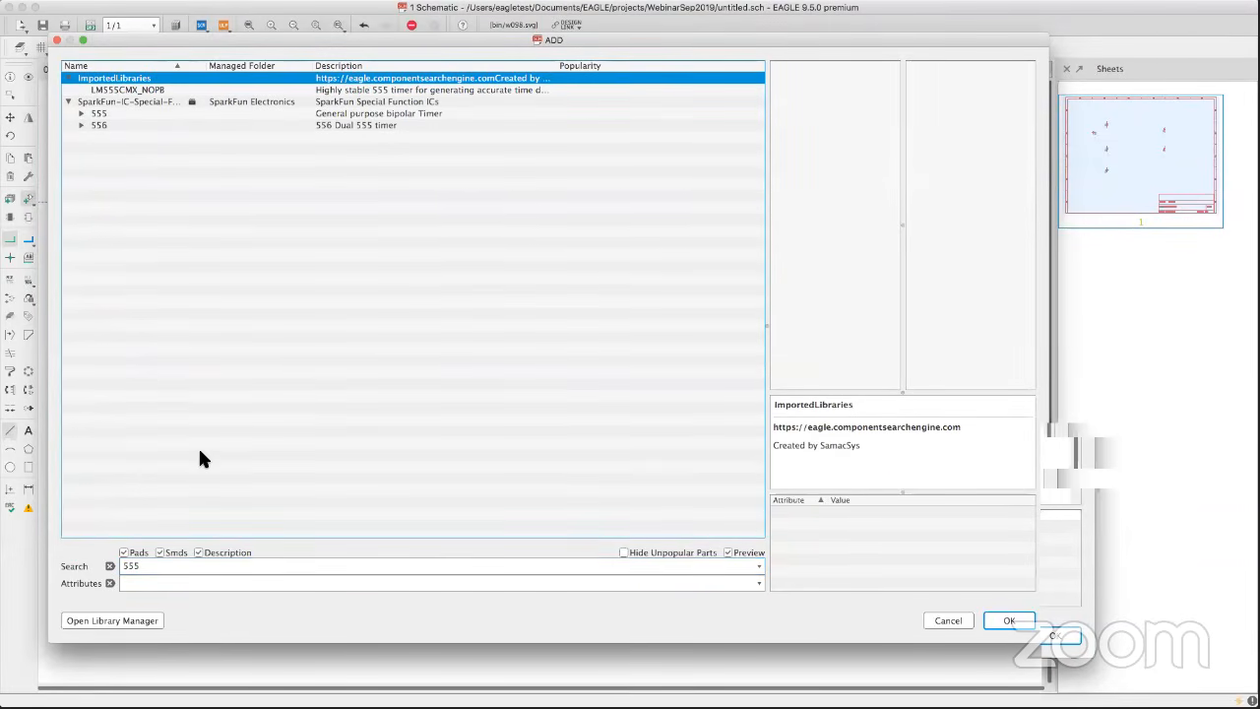
left_click(132, 88)
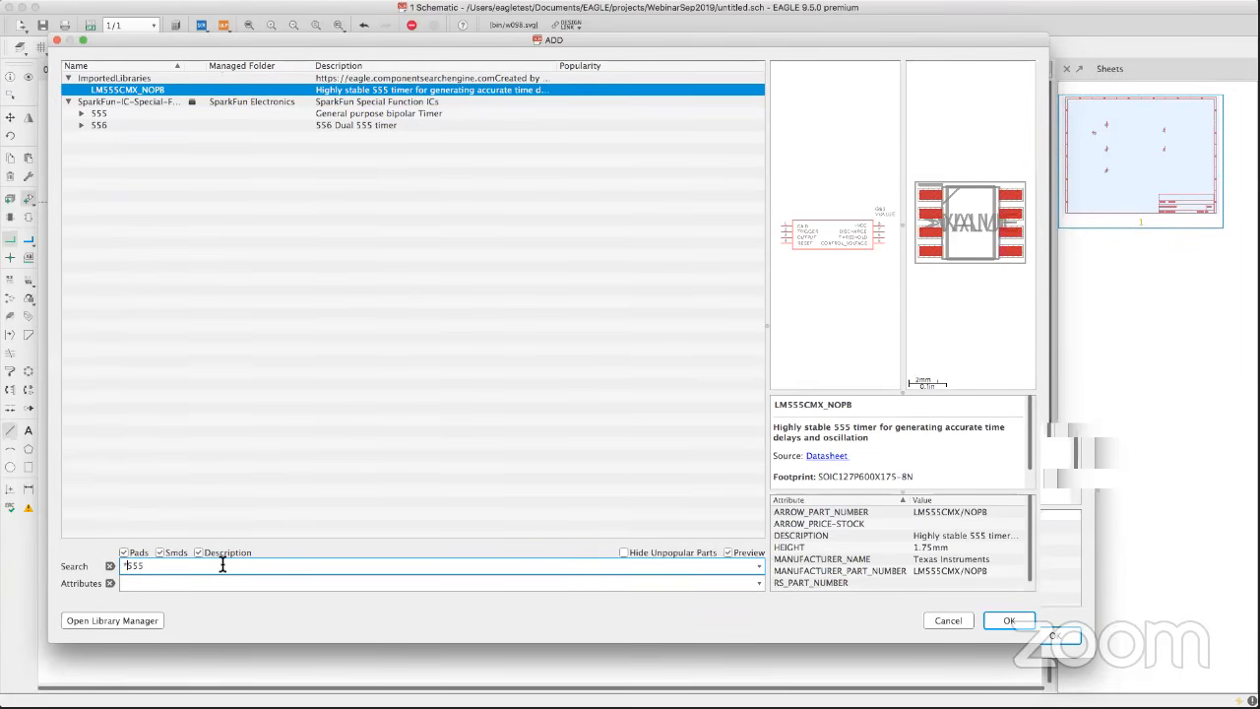
Search the part libraries for *555* and choose the NE555N timer in the DIL08 package from the linear library.
type("*")
key("Return")
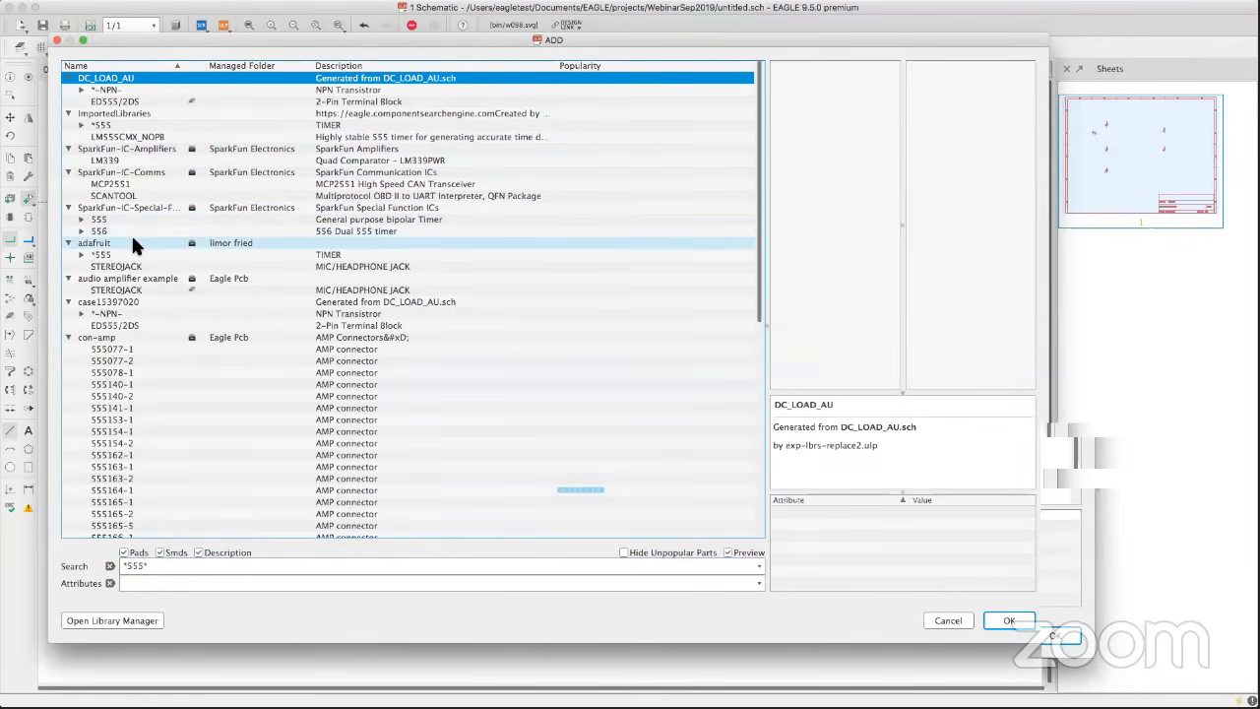
scroll(134, 247, "down", 10)
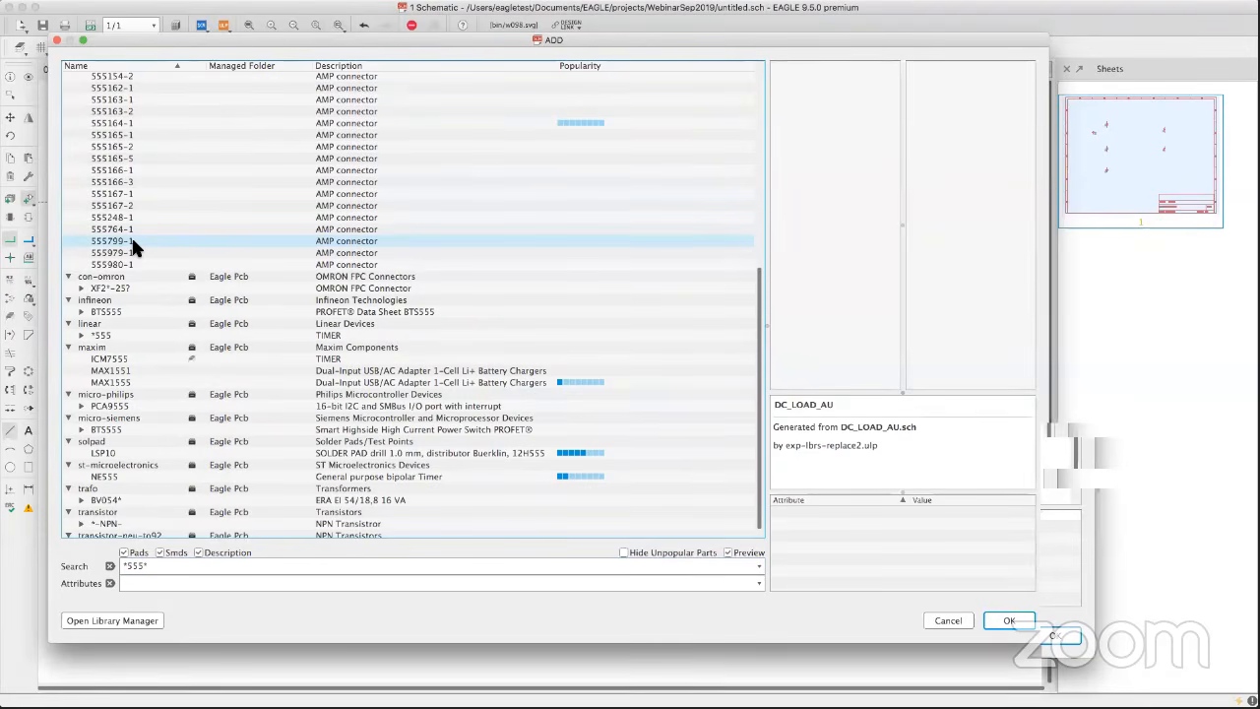
scroll(135, 249, "down", 1)
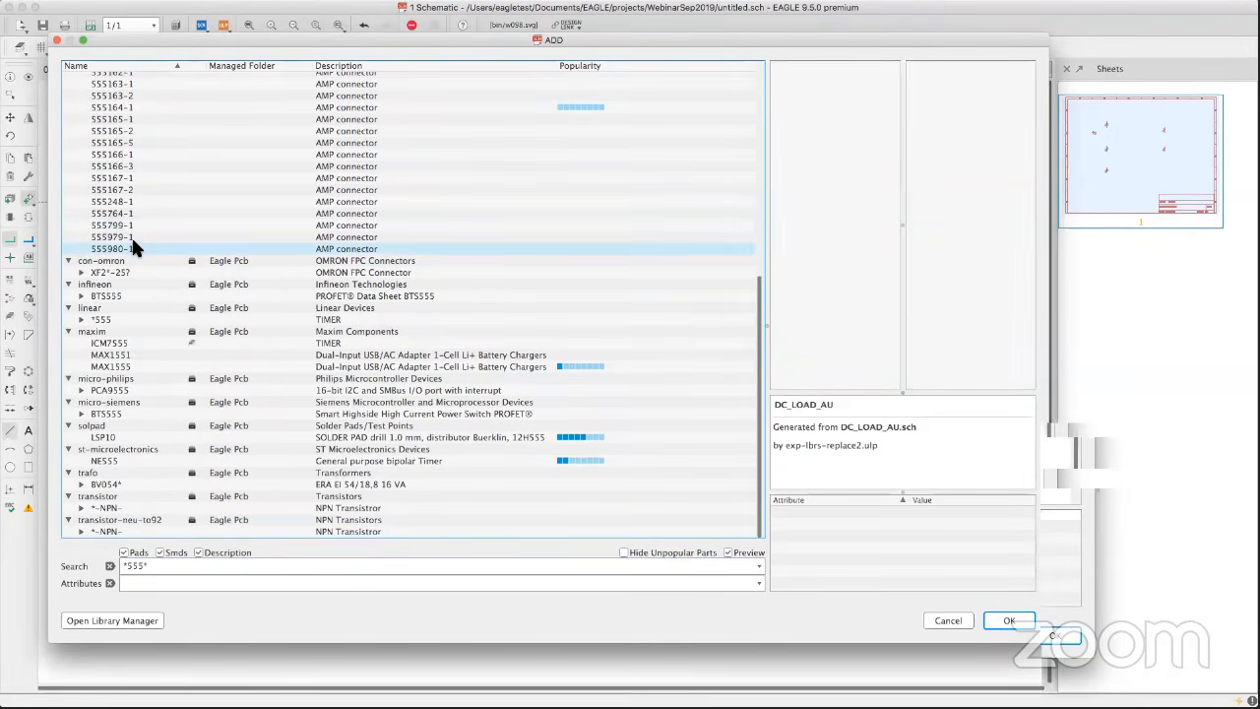
left_click(83, 321)
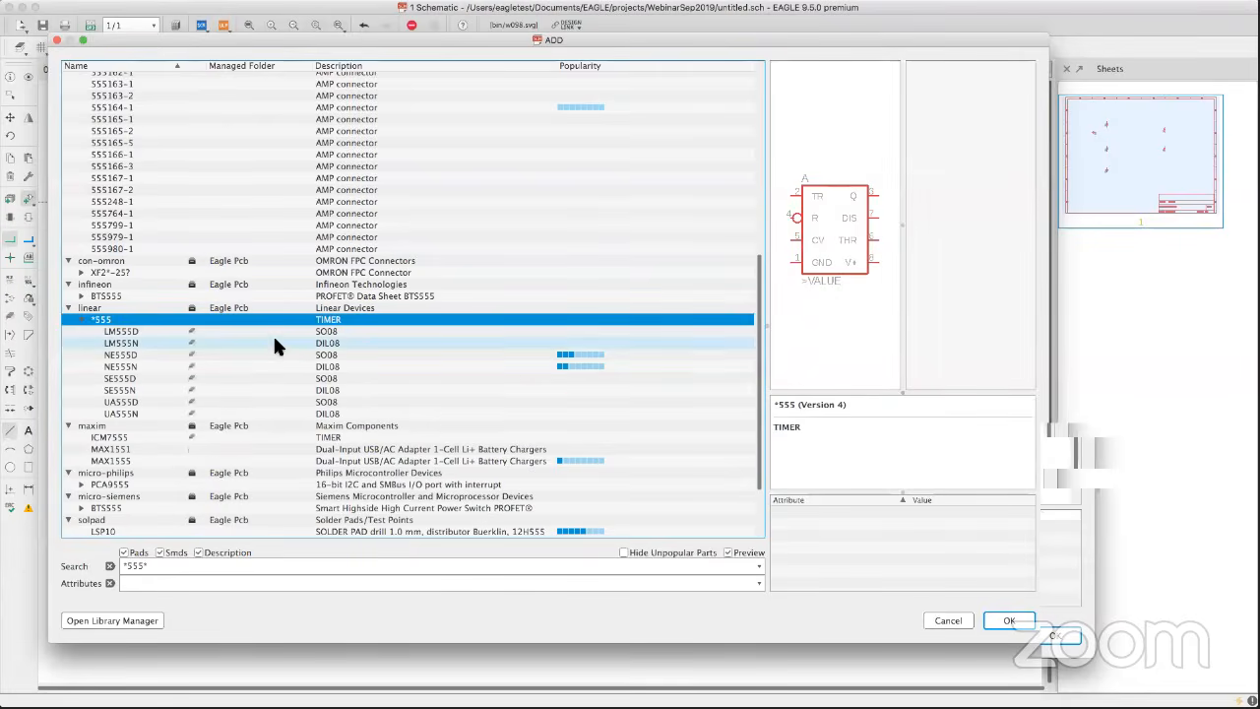
left_click(132, 365)
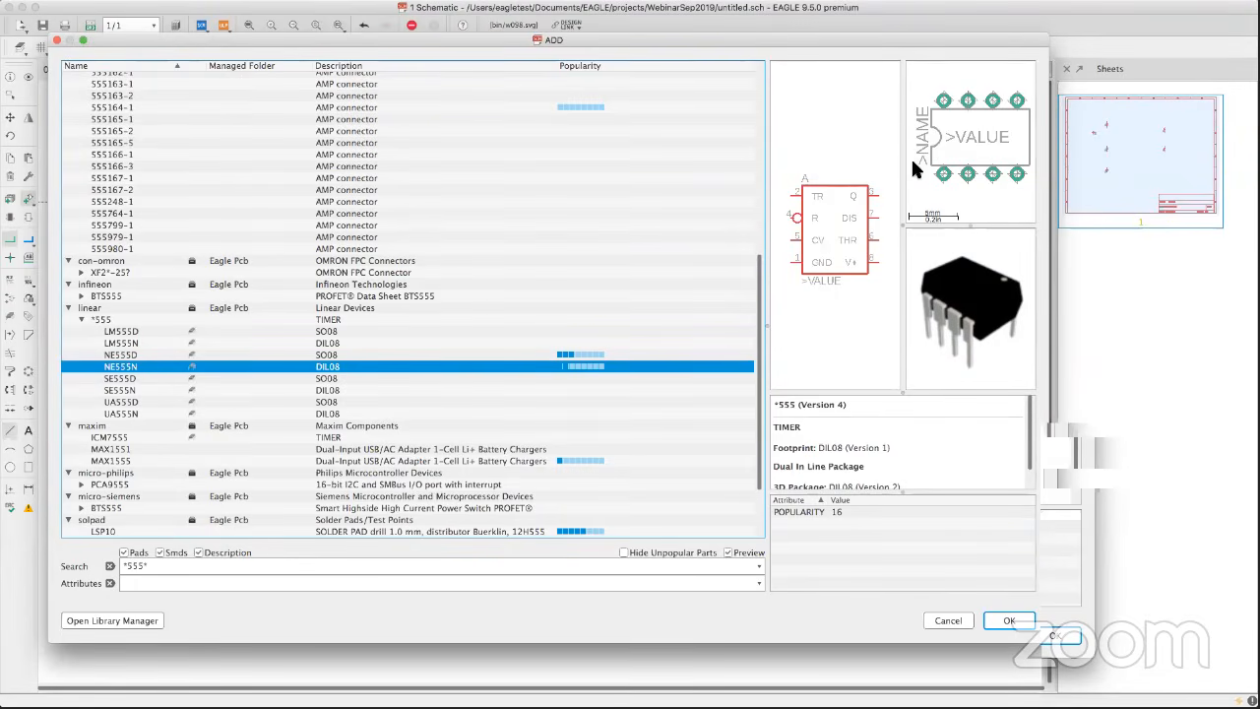
left_click(997, 618)
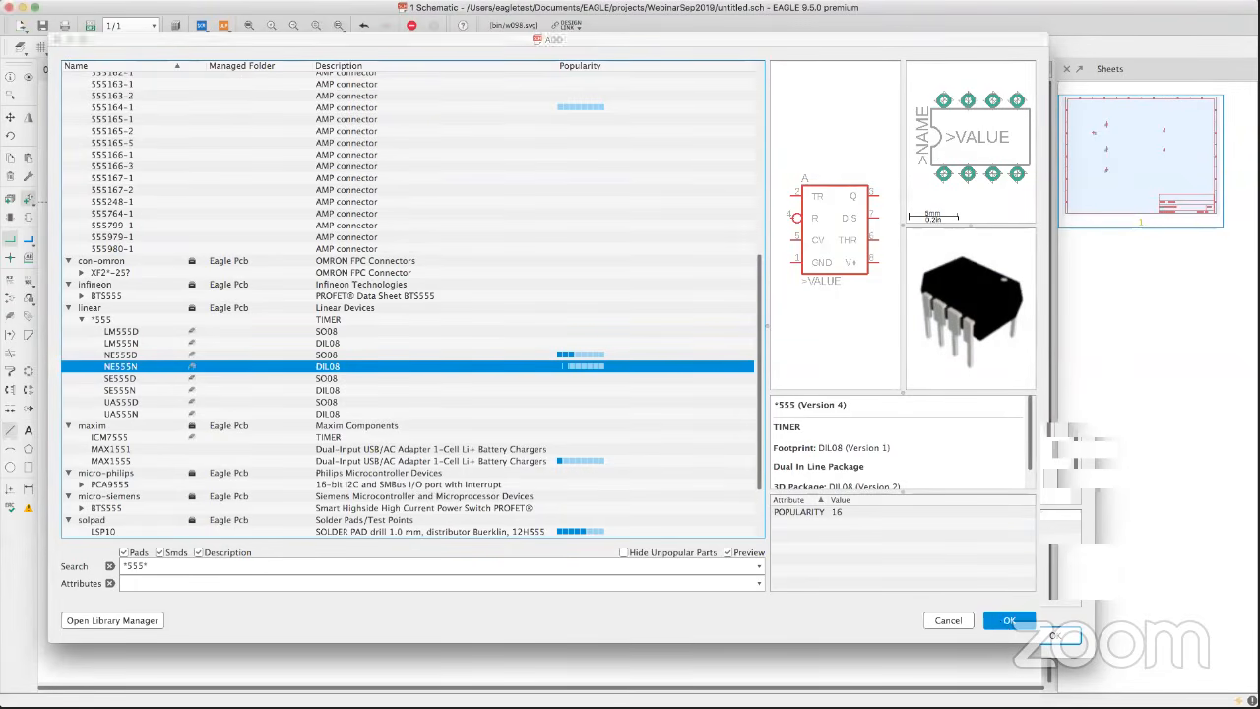
Place the NE555N timer rotated 180° and mirrored, between the two resistor pairs level with the upper resistors, and end part placement.
scroll(467, 318, "up", 5)
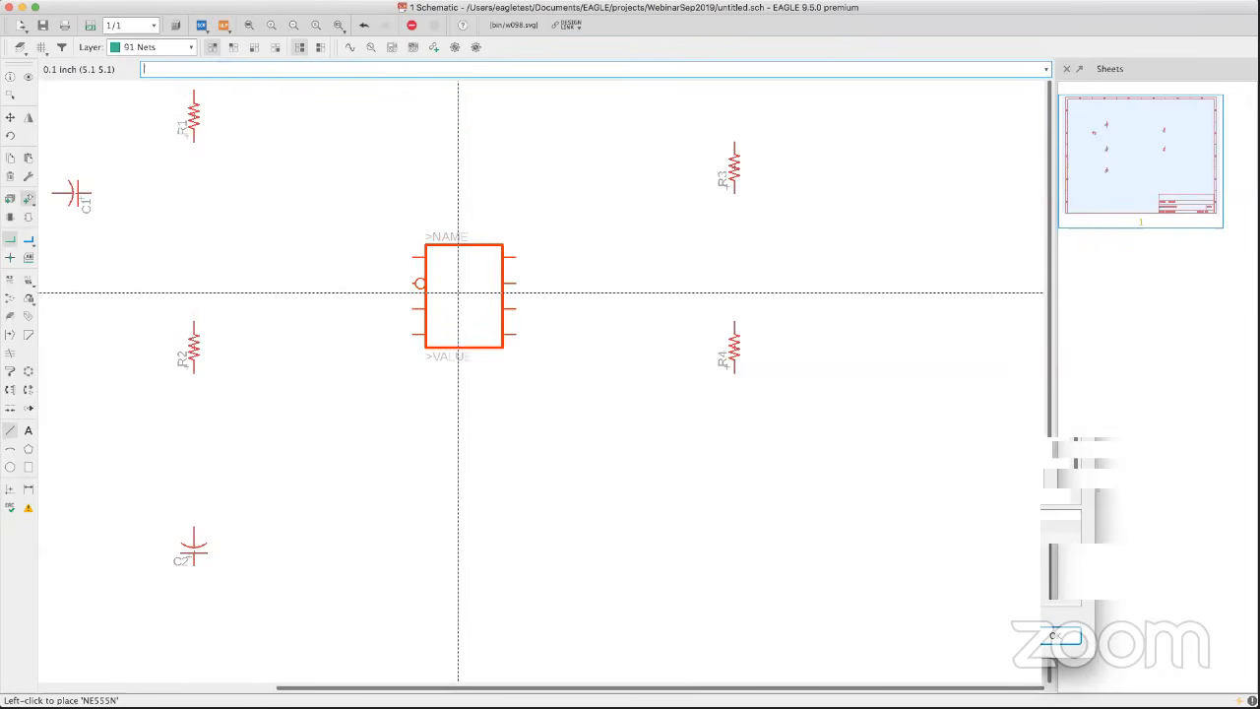
right_click(467, 297)
right_click(468, 297)
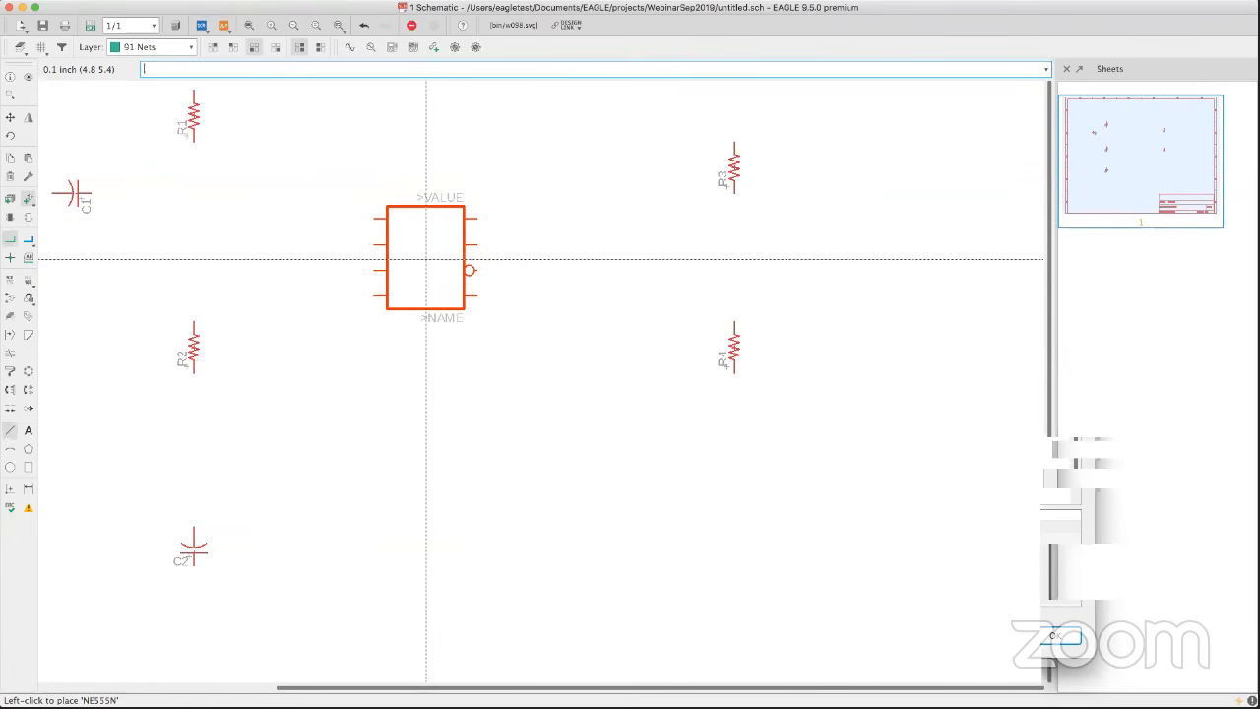
middle_click(439, 259)
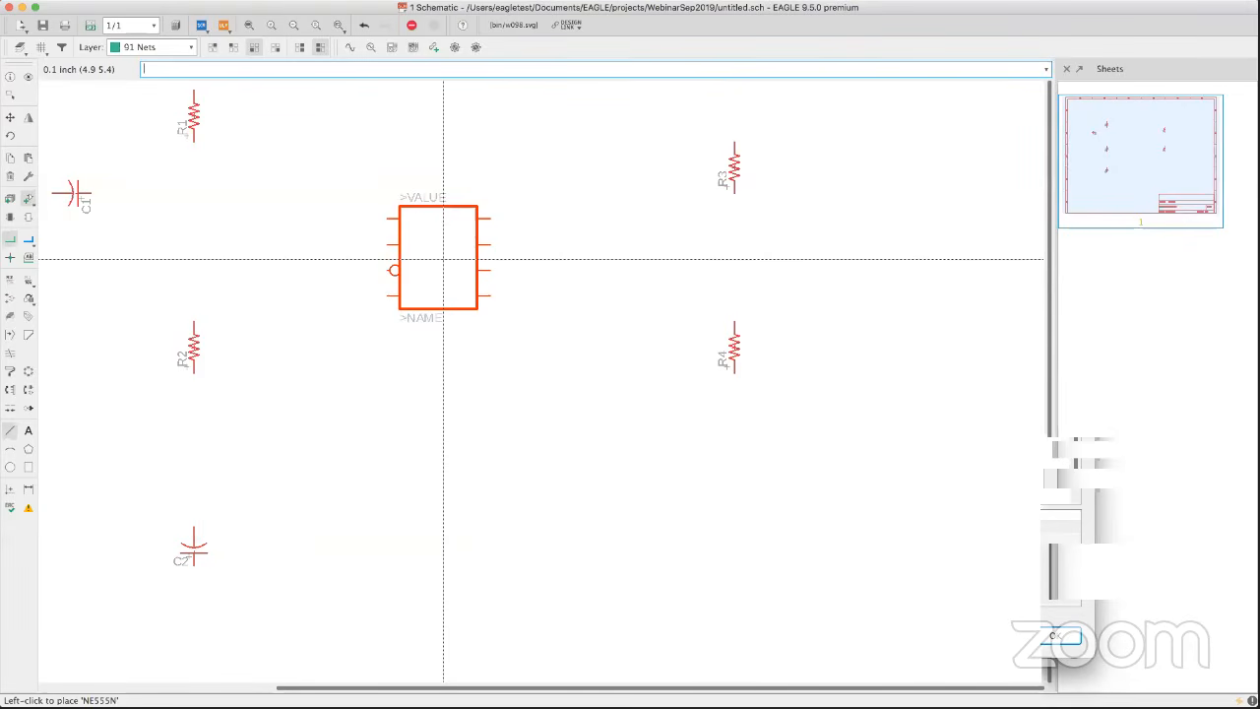
middle_click(443, 259)
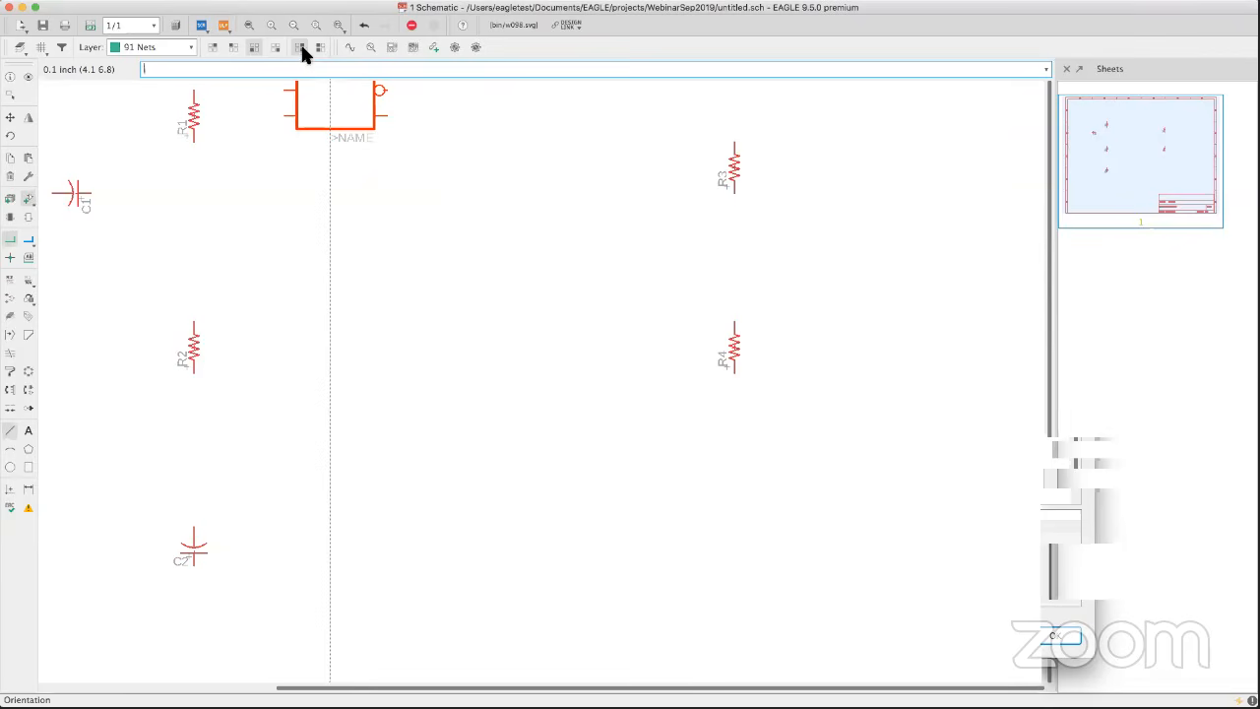
middle_click(471, 280)
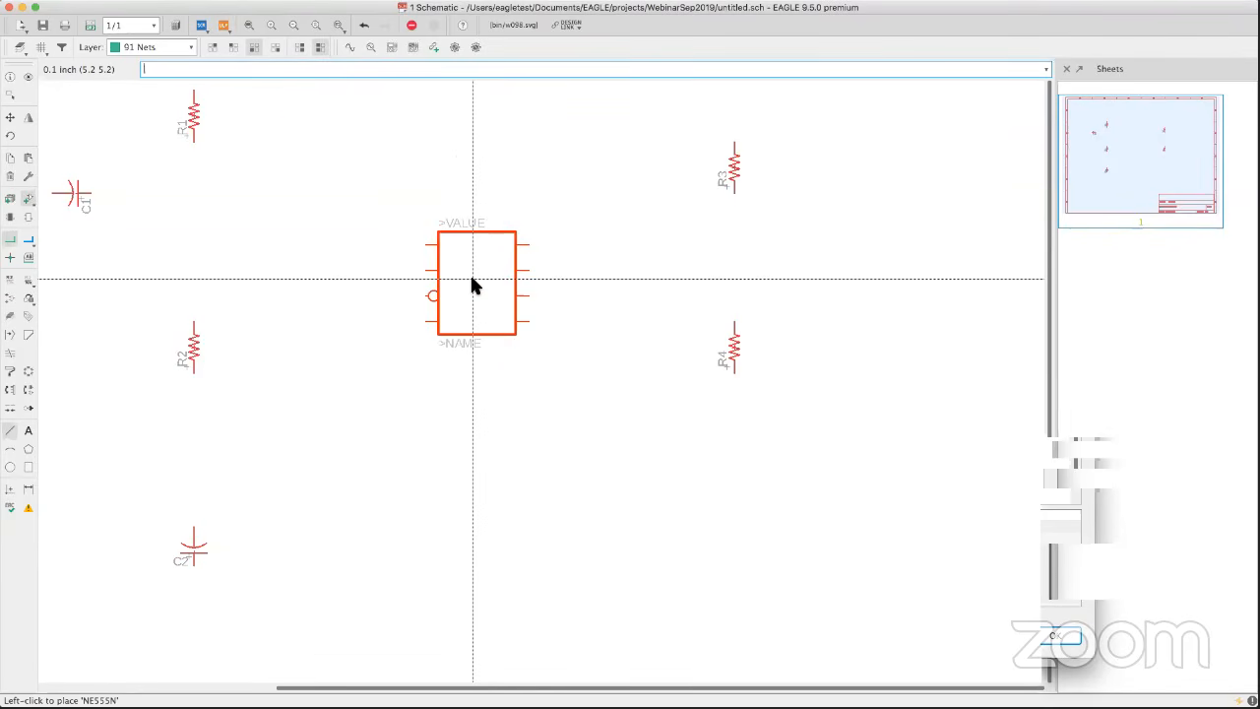
middle_click(471, 279)
middle_click(471, 279)
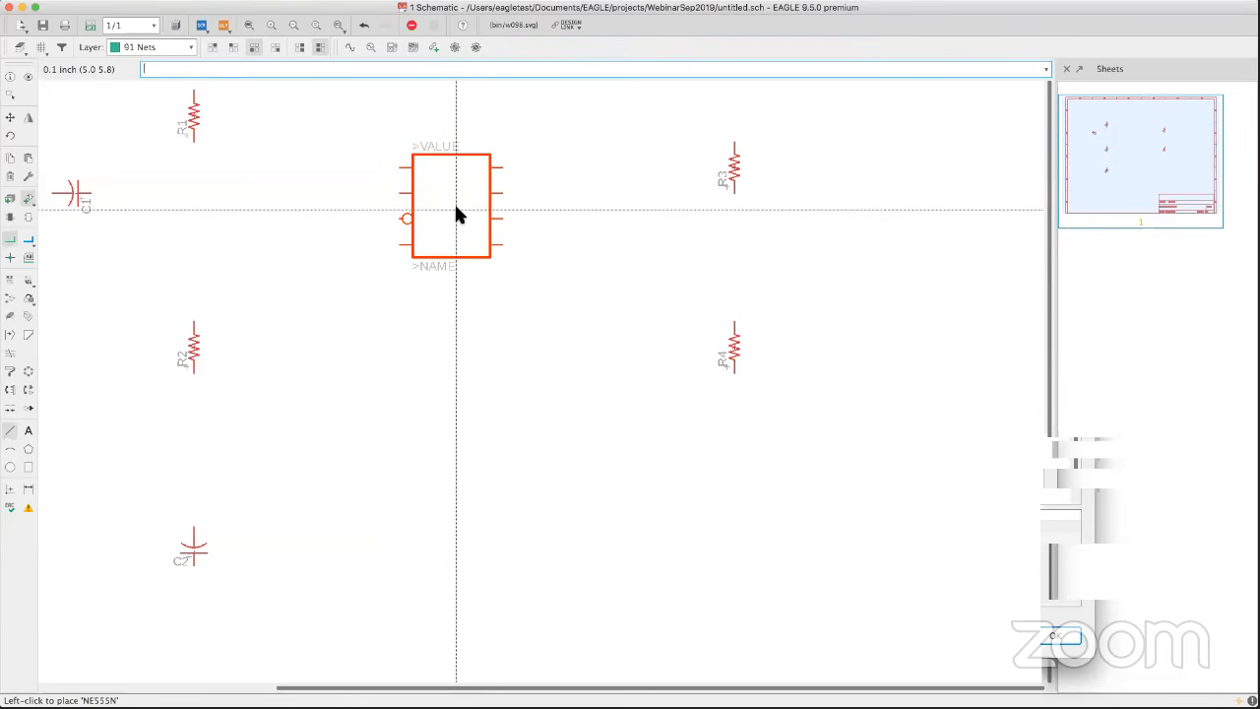
left_click(456, 212)
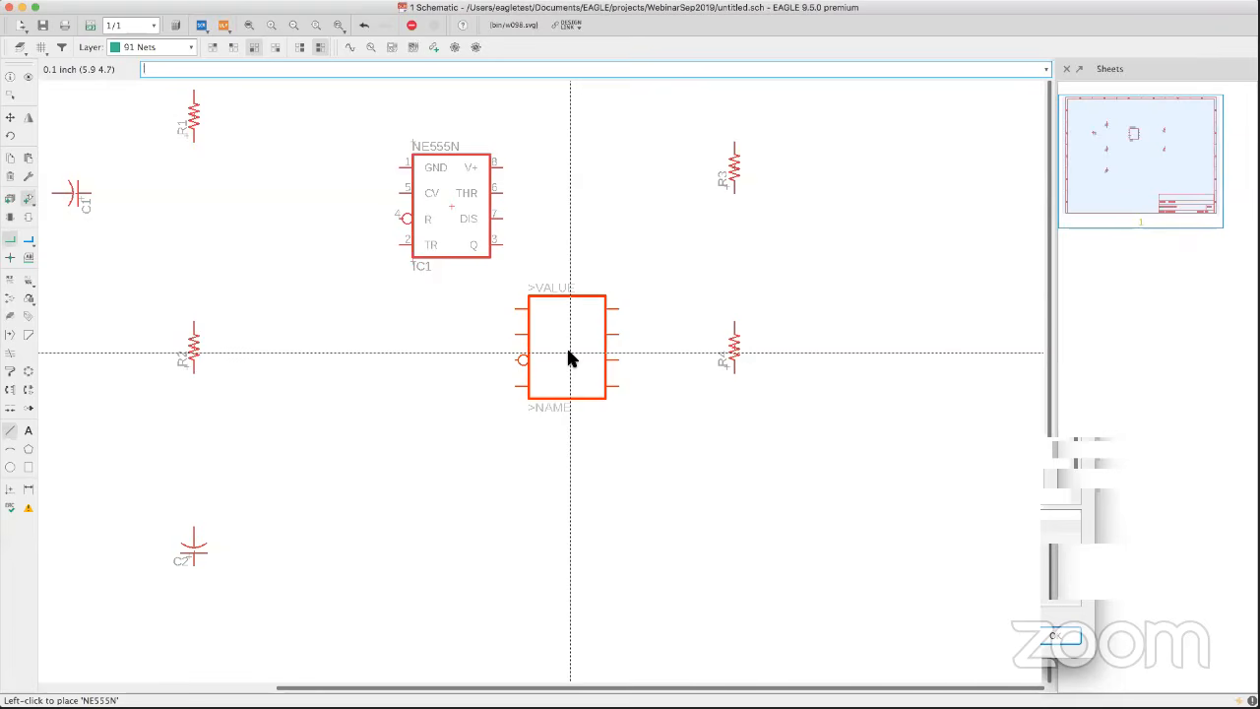
key("Escape")
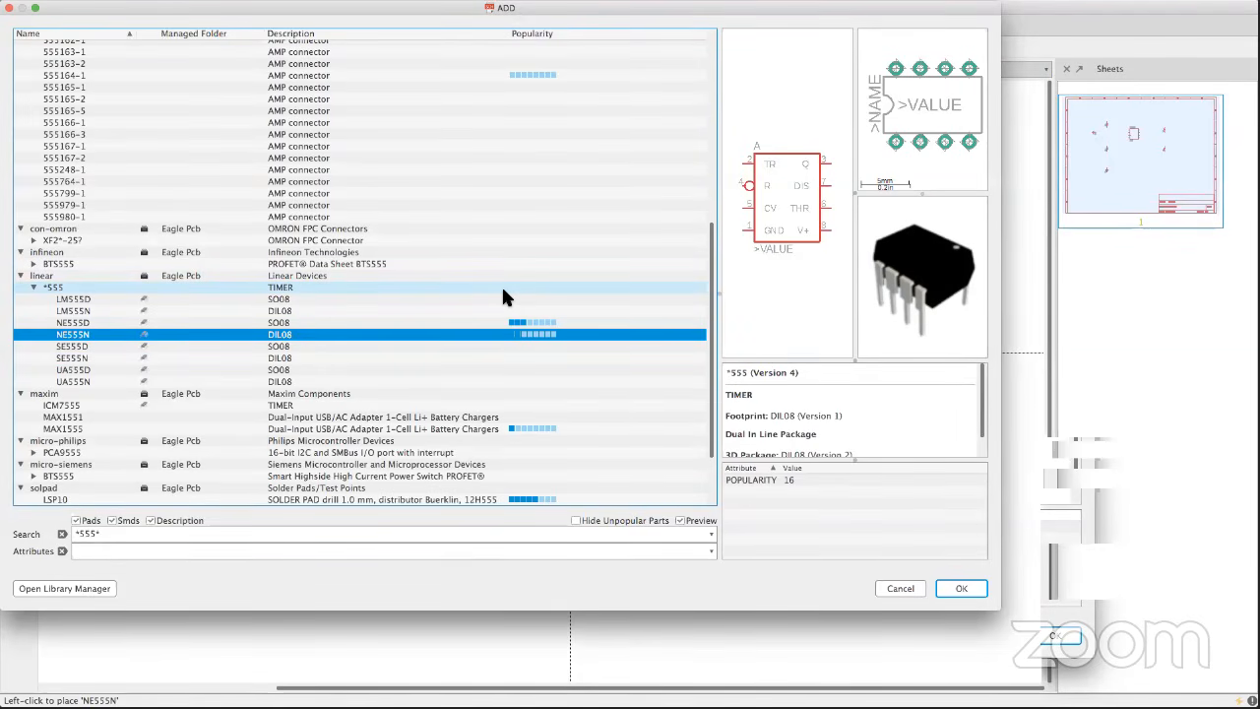
key("Escape")
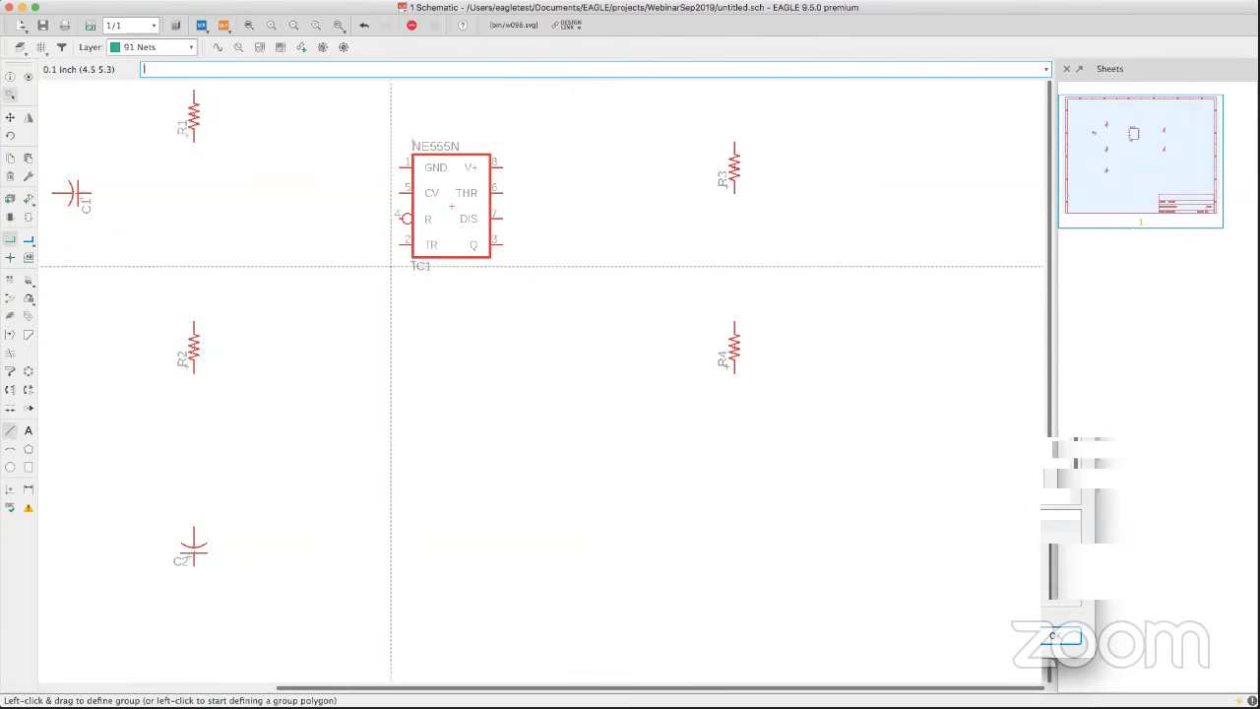
Open the schematic's grid settings and position them clear of the window edge for viewing.
scroll(398, 268, "down", 1)
scroll(398, 268, "down", 1)
middle_click_drag(397, 273, 454, 333)
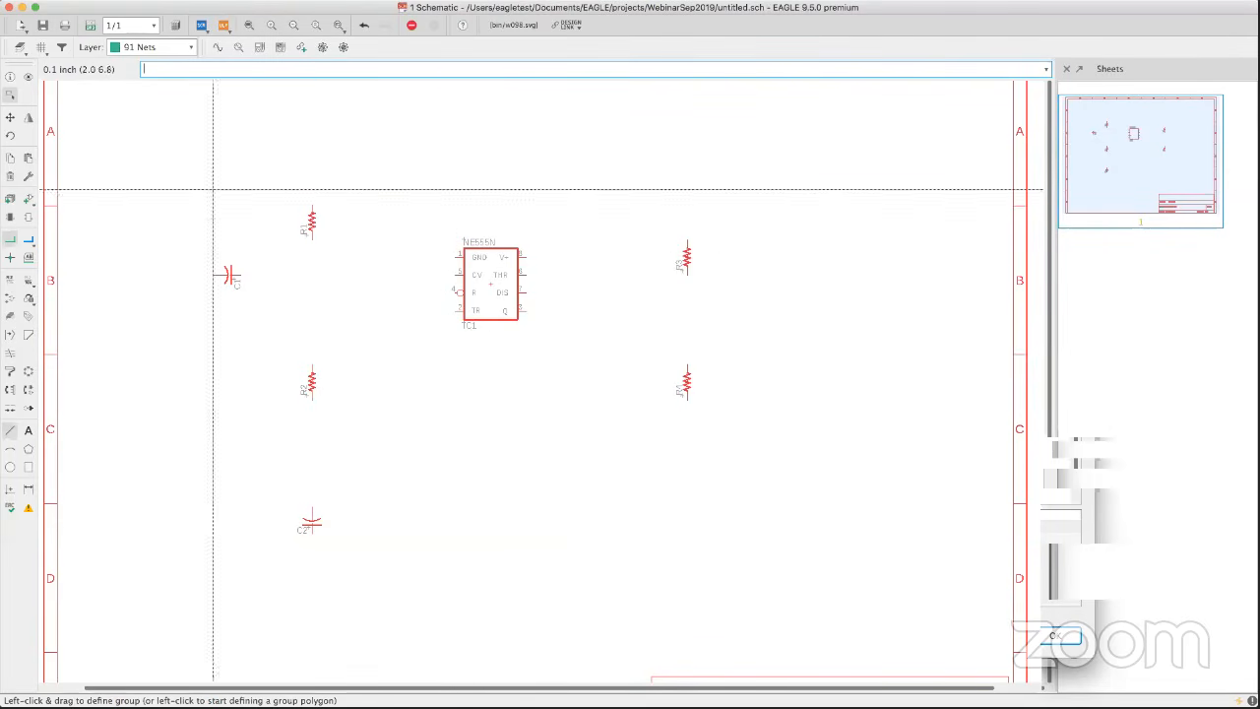
left_click(41, 46)
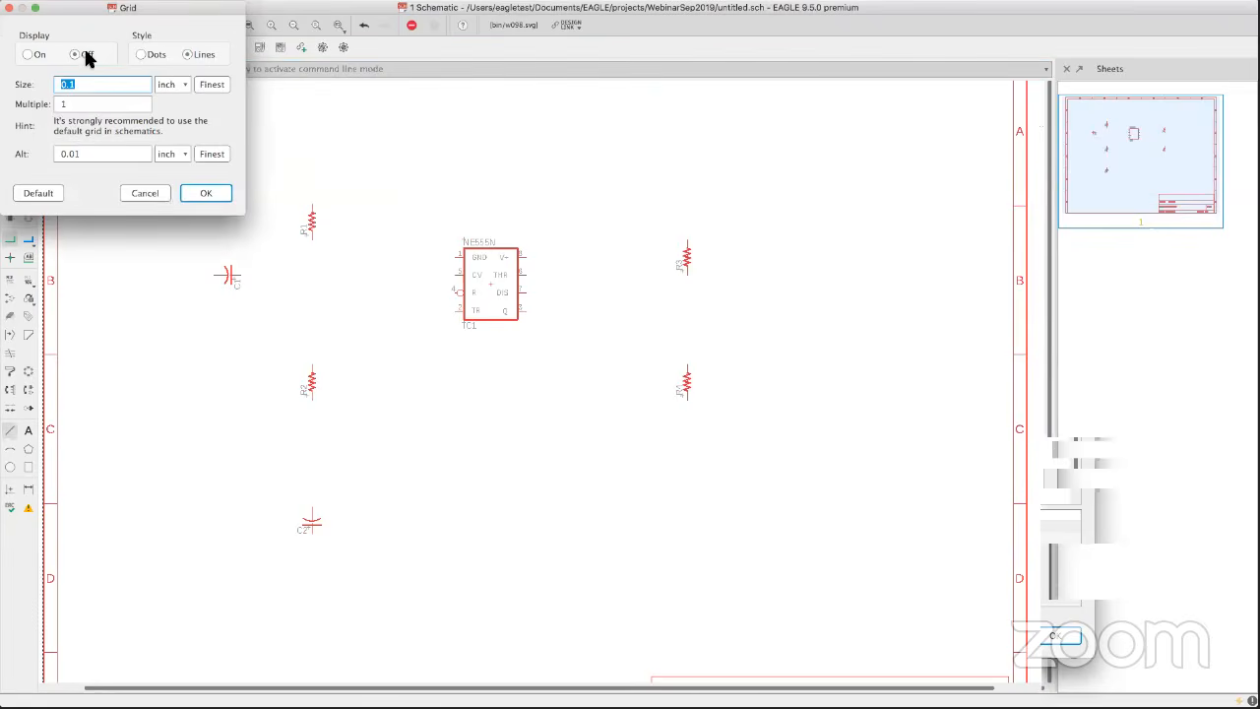
left_click_drag(85, 16, 338, 135)
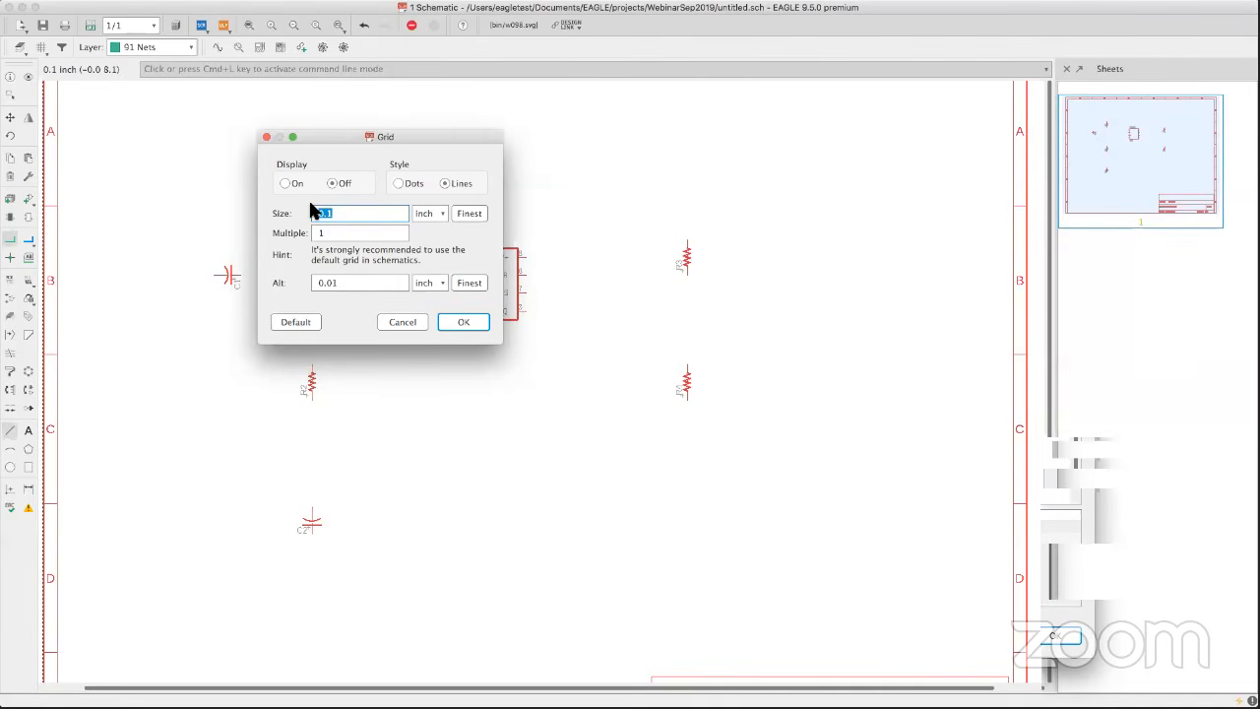
Close the schematic's grid settings without changing them.
left_click(266, 137)
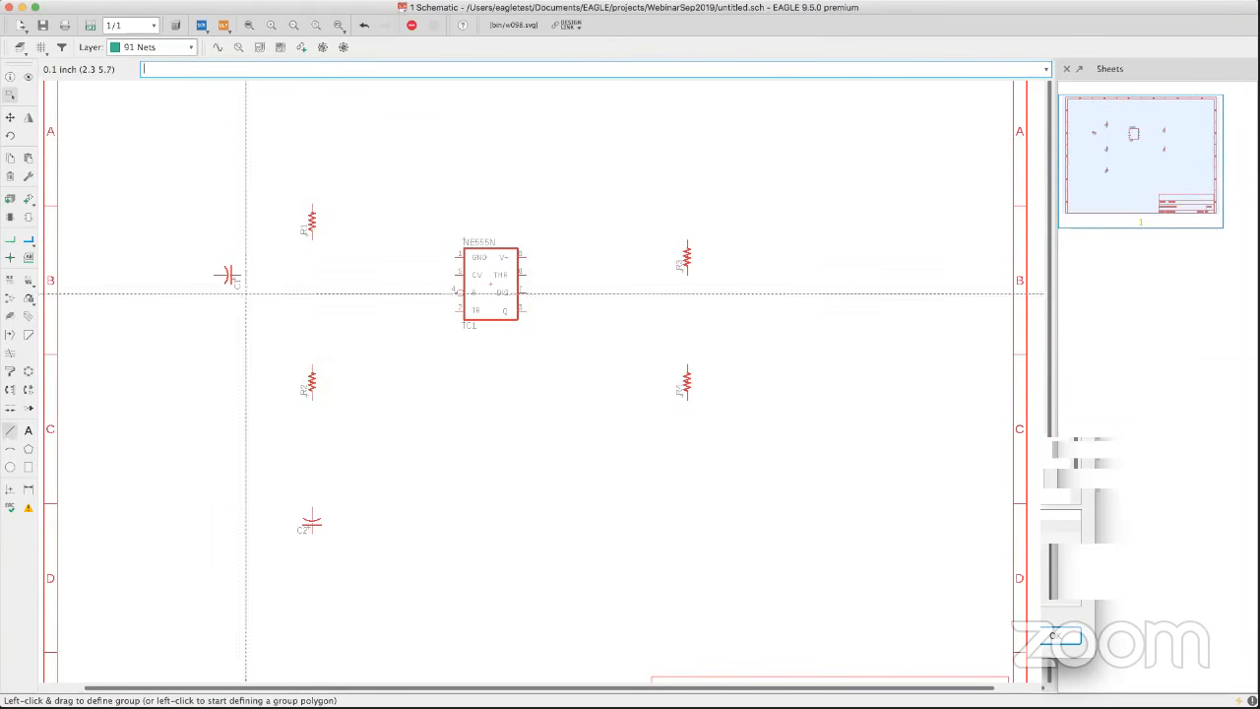
left_click(27, 239)
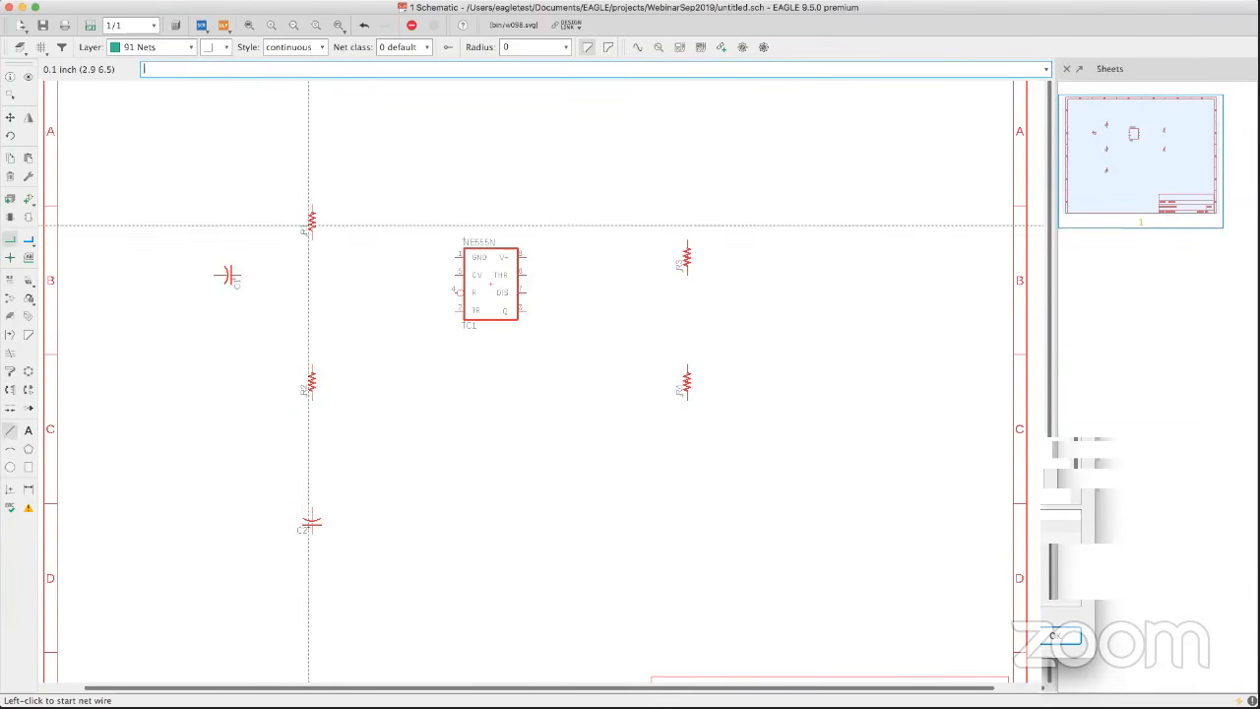
left_click(312, 238)
scroll(356, 236, "up", 5)
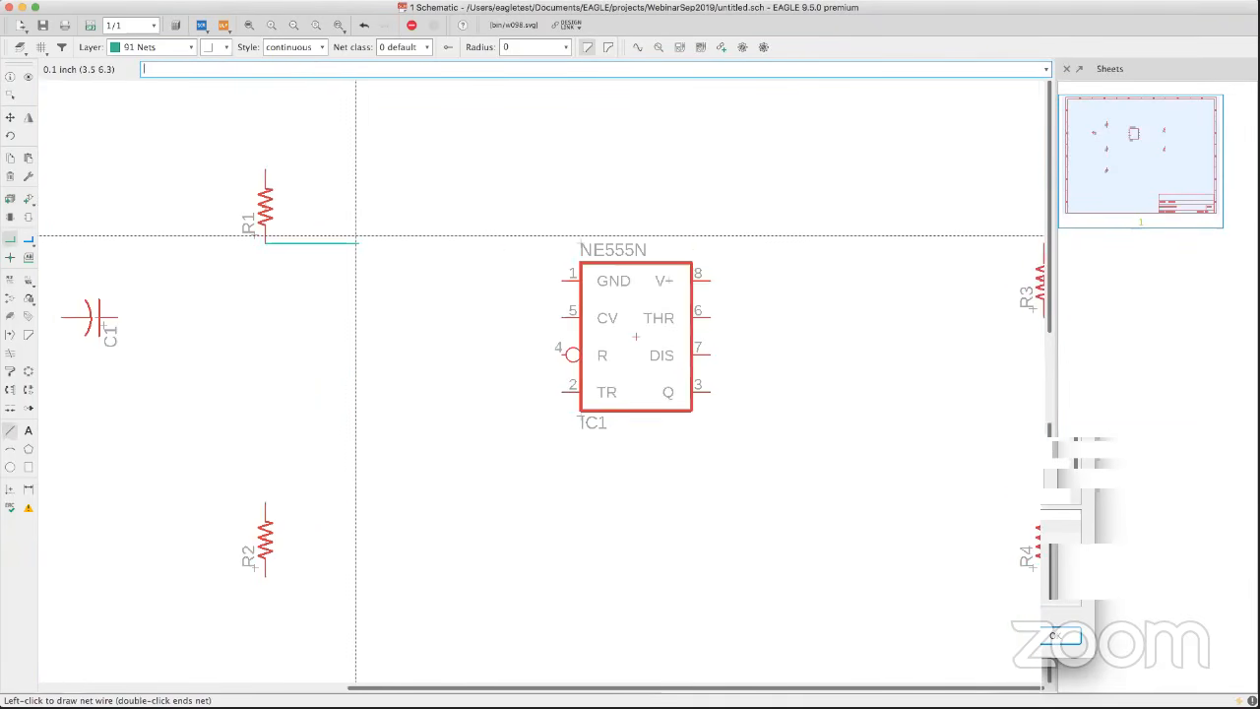
key("Escape")
scroll(282, 219, "up", 3)
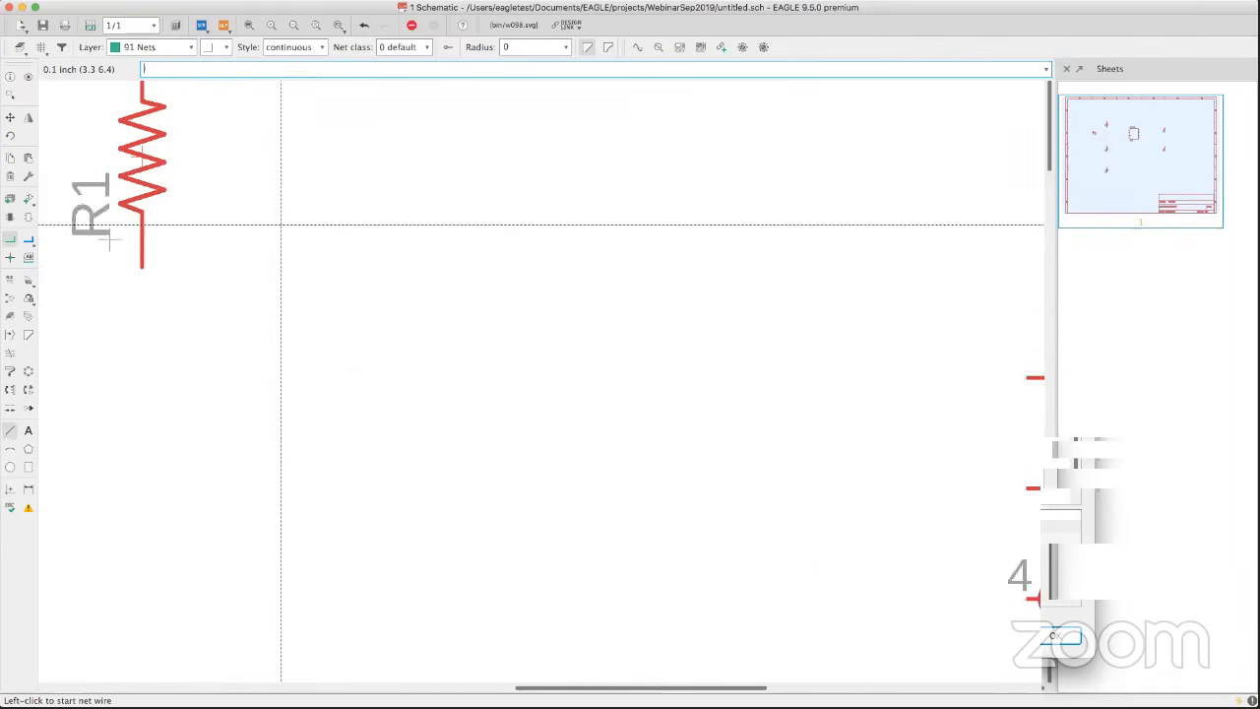
scroll(344, 188, "down", 6)
scroll(283, 224, "down", 2)
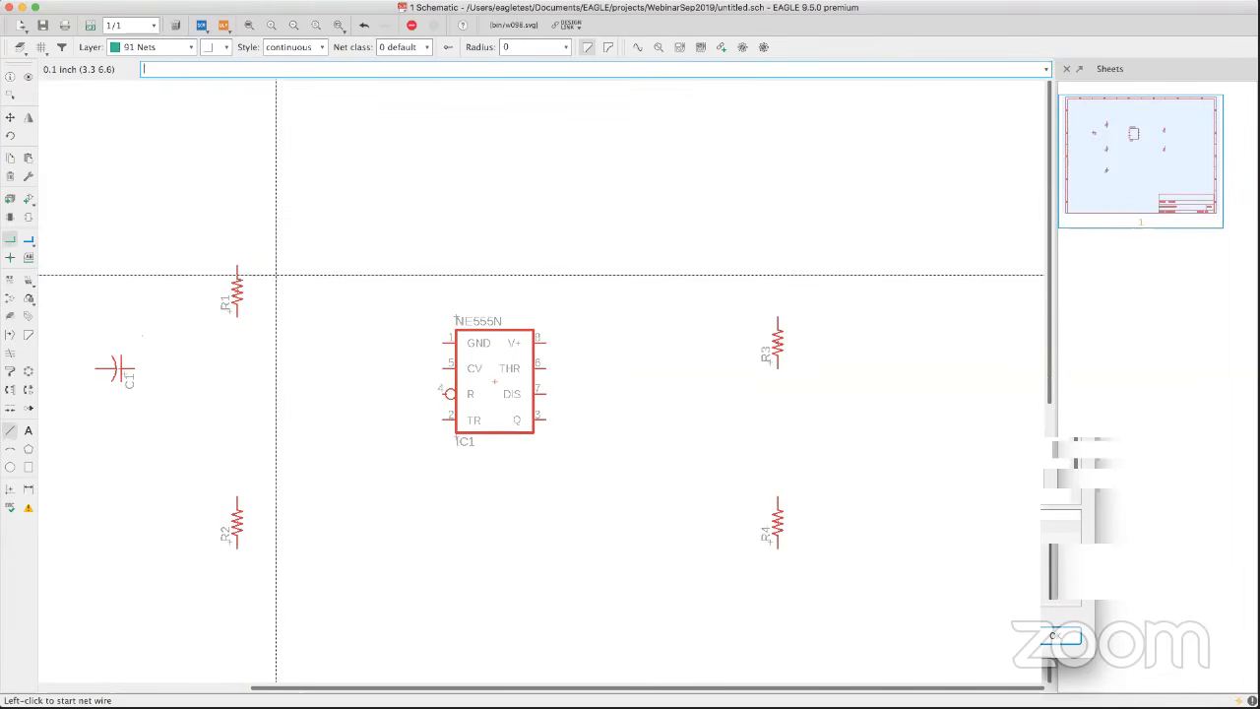
Move resistor R1 straight up, well above the level of the NE555N and R3.
left_click(11, 118)
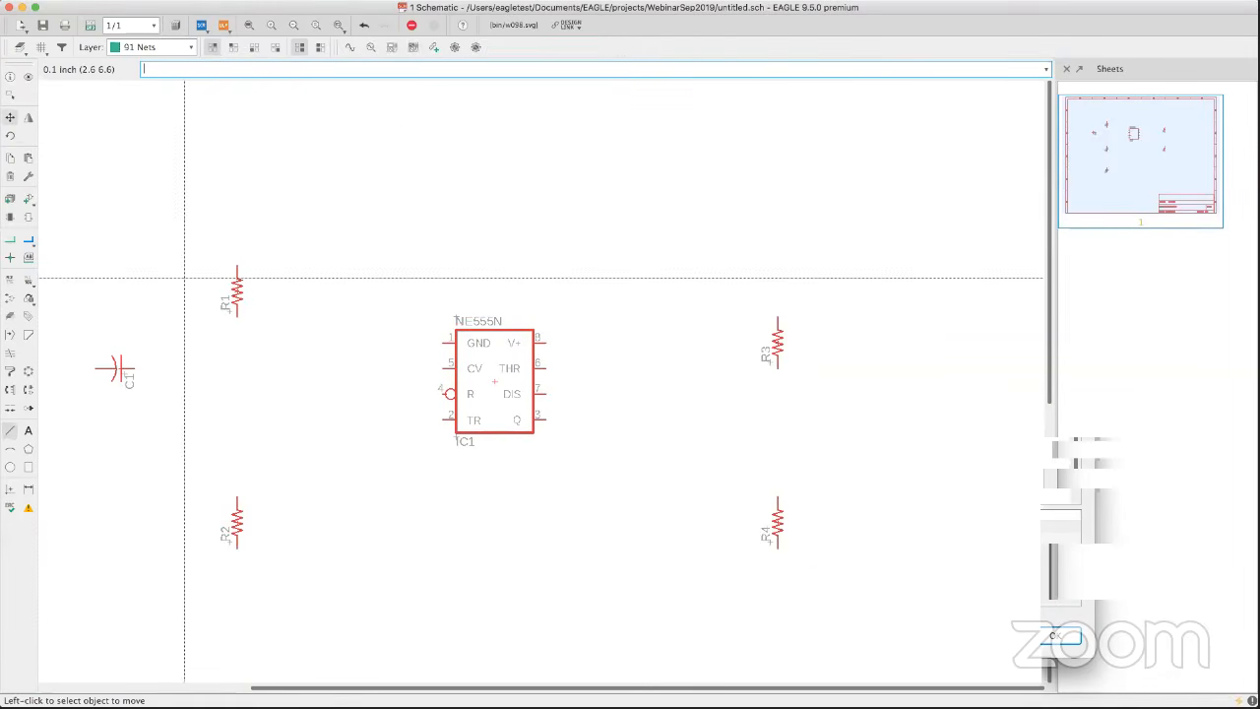
left_click(236, 288)
left_click(240, 201)
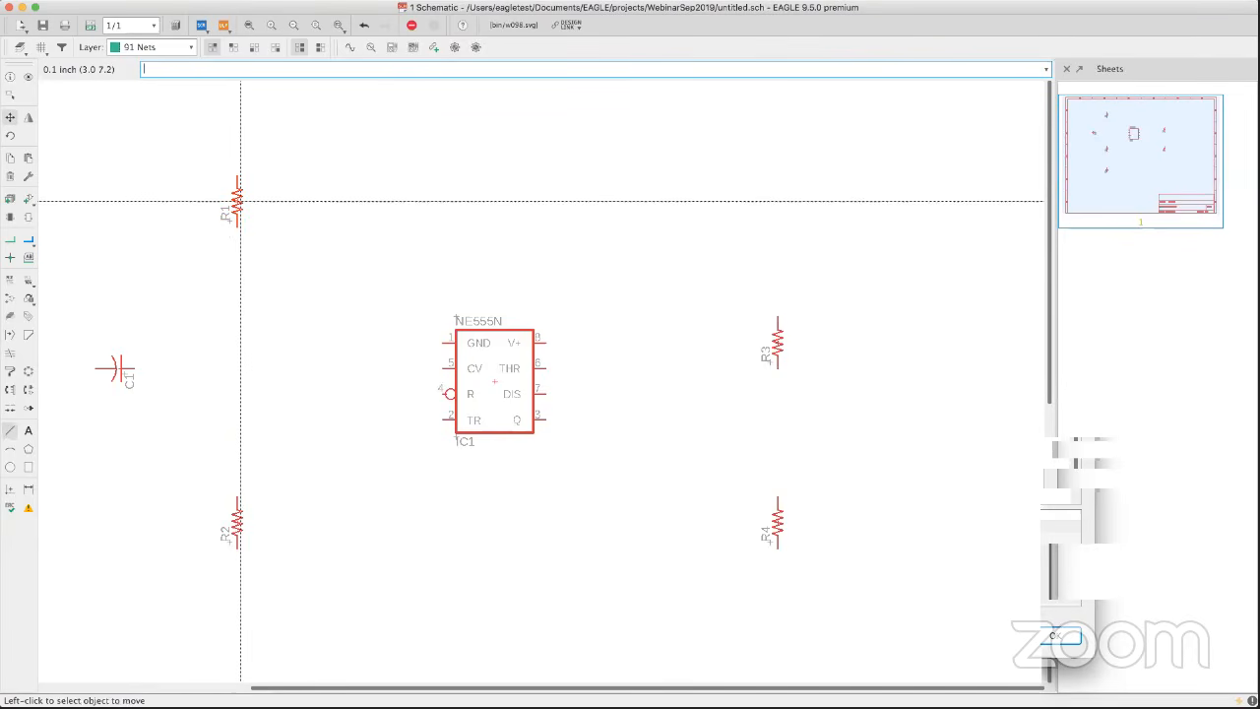
Start the Net command and make layer 93 Pins visible to examine the connection points on R1 and the NE555N.
left_click(10, 239)
scroll(212, 250, "up", 3)
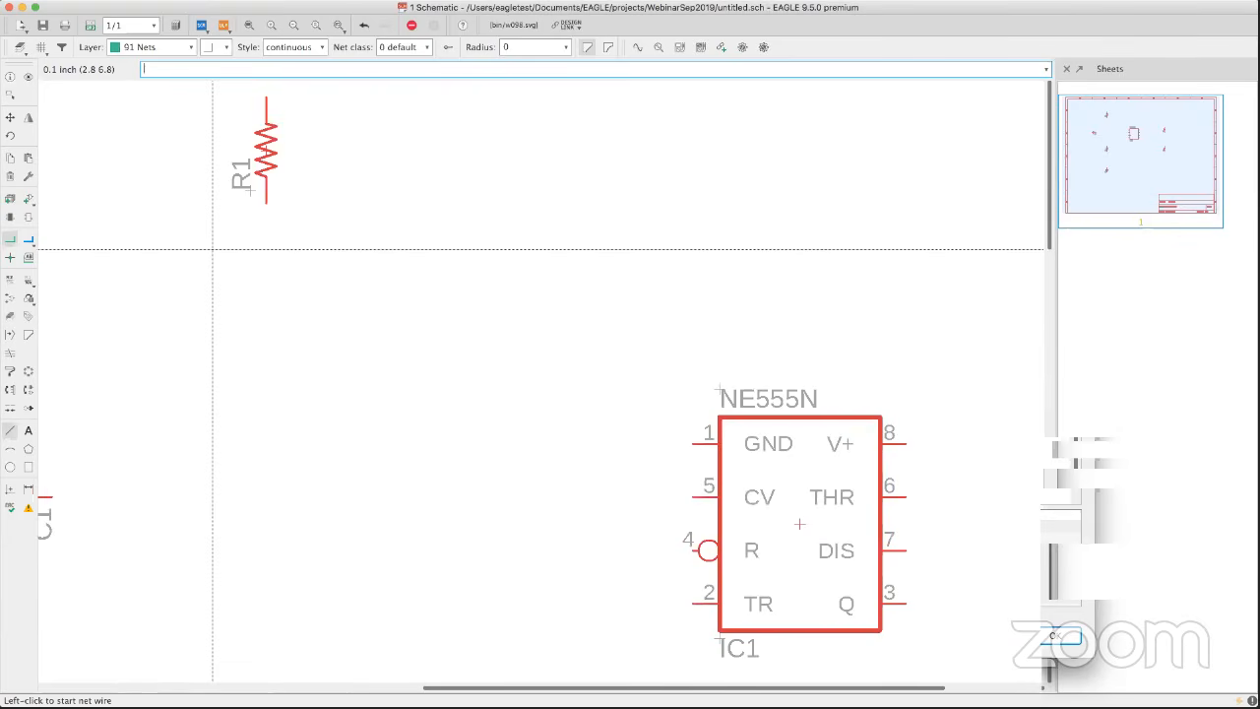
middle_click_drag(212, 249, 177, 325)
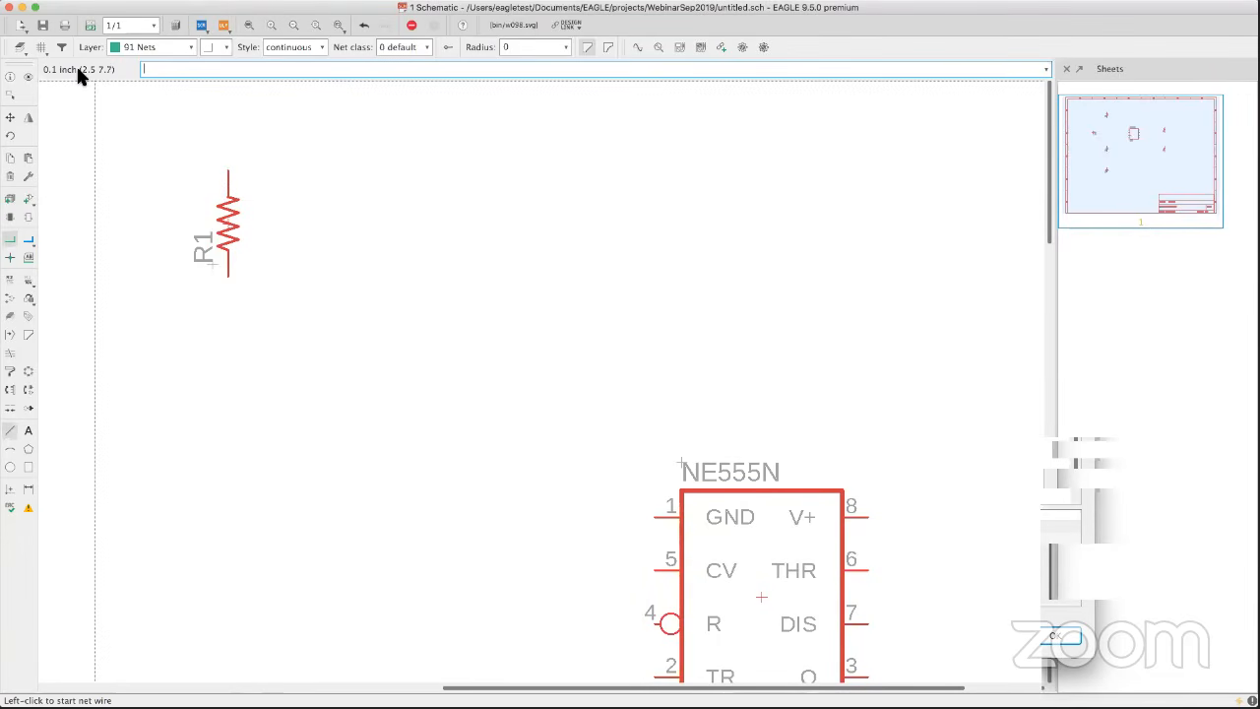
left_click(18, 49)
left_click(33, 156)
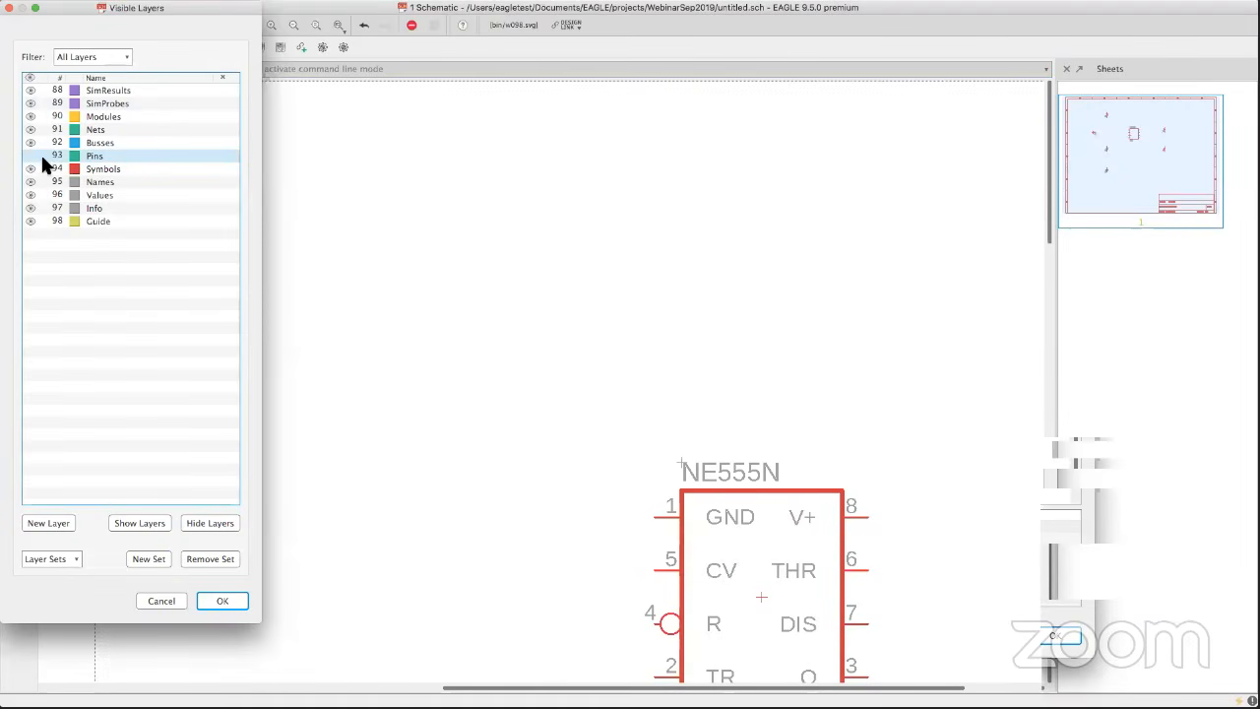
left_click(31, 156)
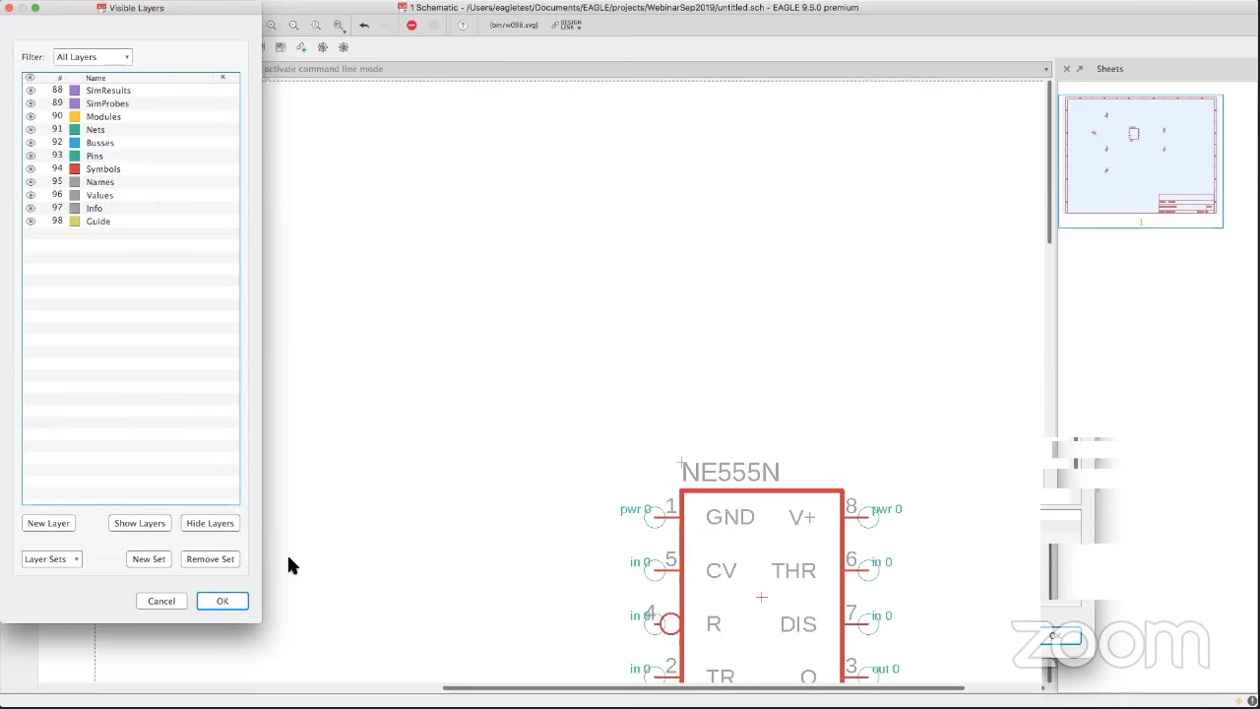
left_click(224, 601)
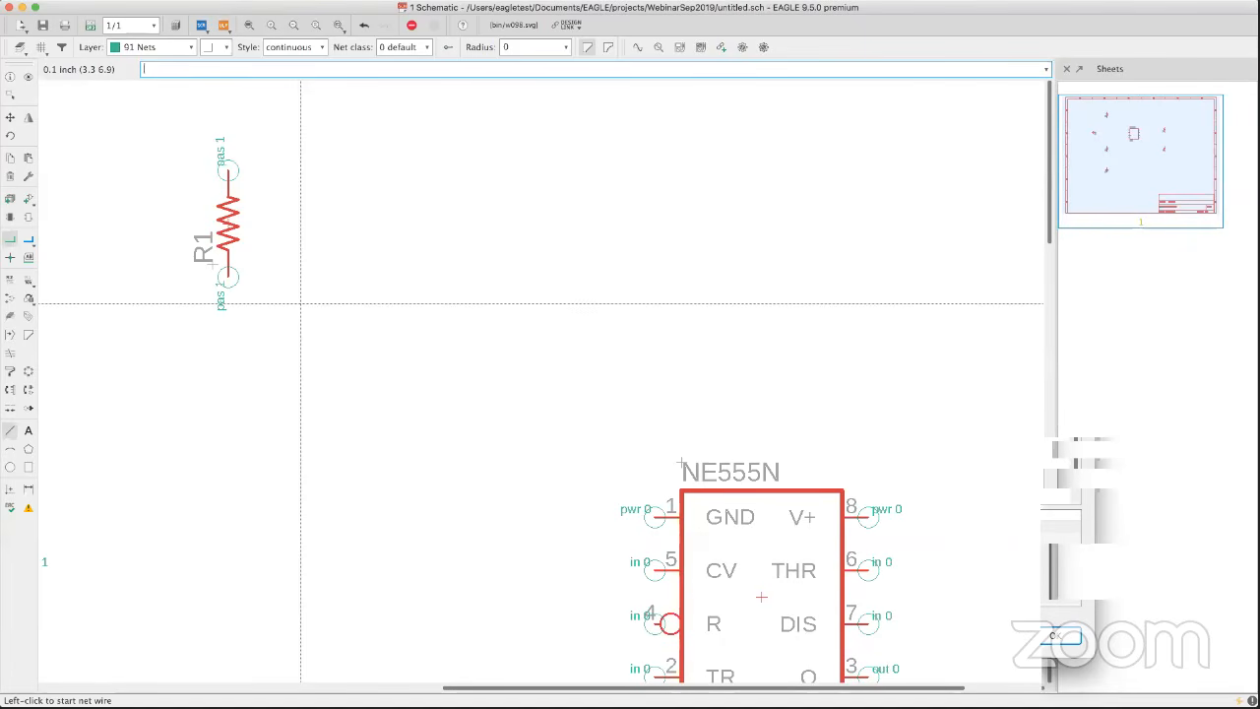
Hide layer 93 Pins again in the visible layers settings.
left_click(17, 54)
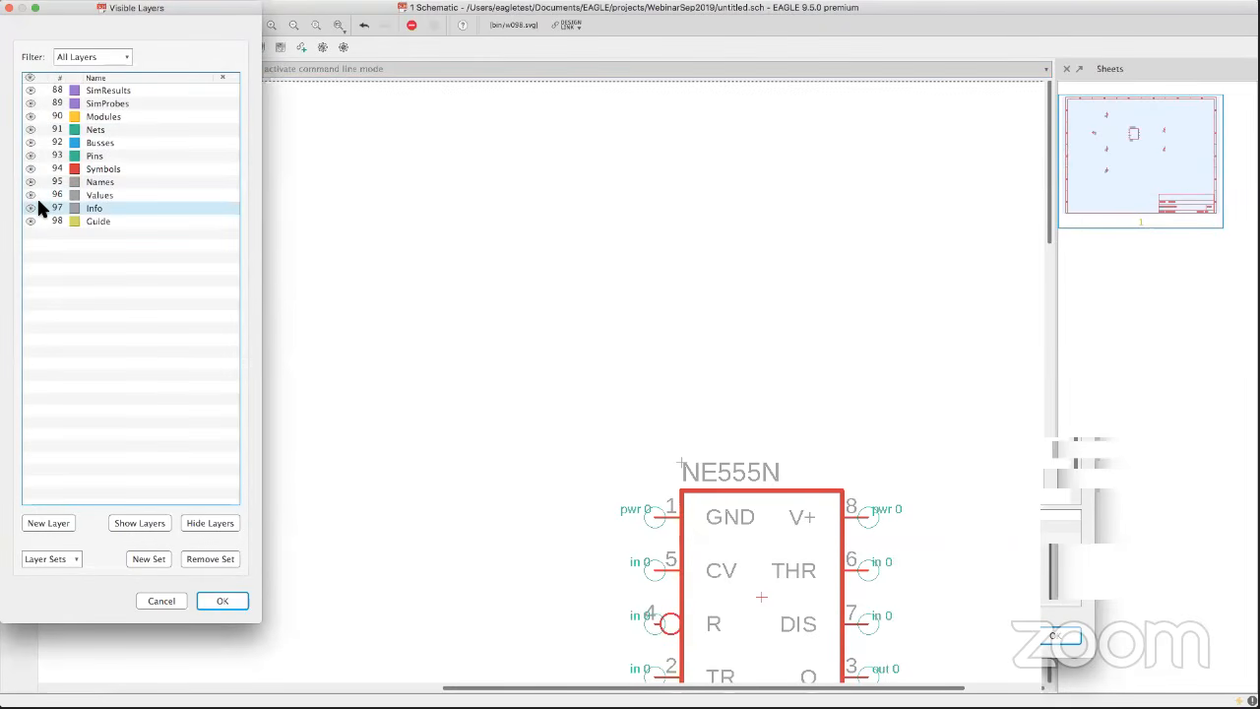
left_click(30, 156)
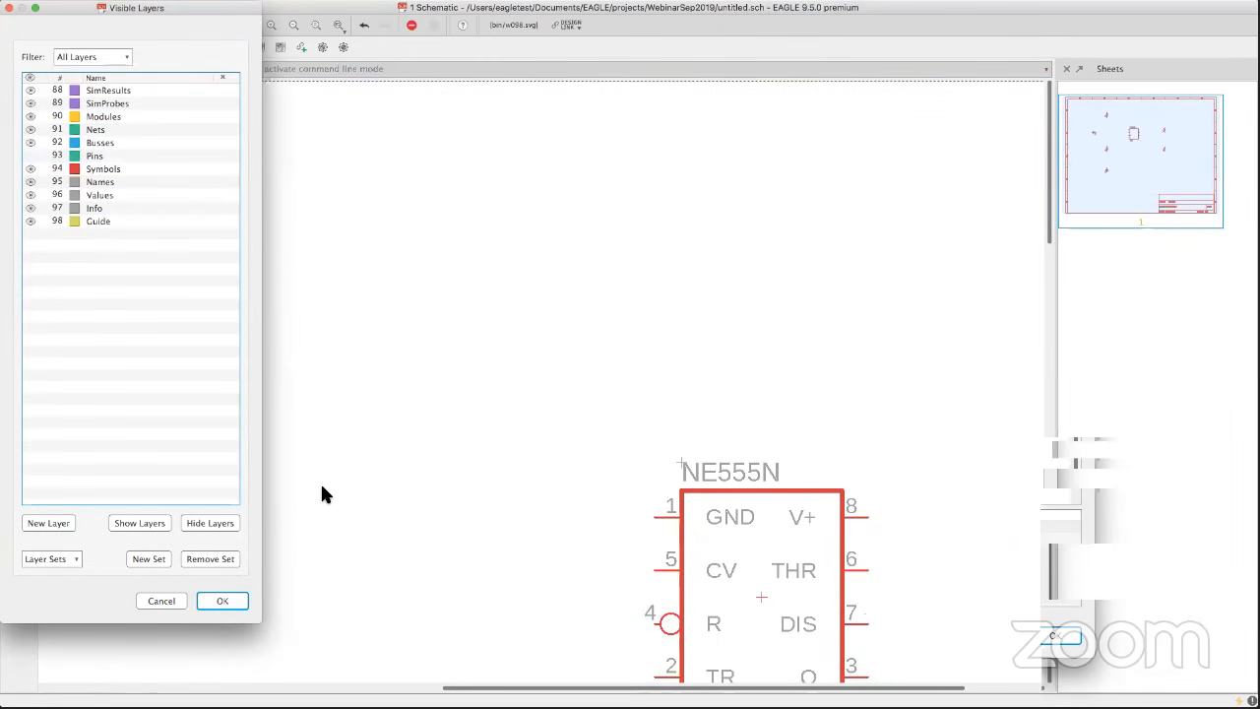
left_click(222, 600)
Draw a net from R1's lower pin over the NE555N and down around its right side to pin 7 (DIS).
middle_click_drag(459, 444, 374, 366)
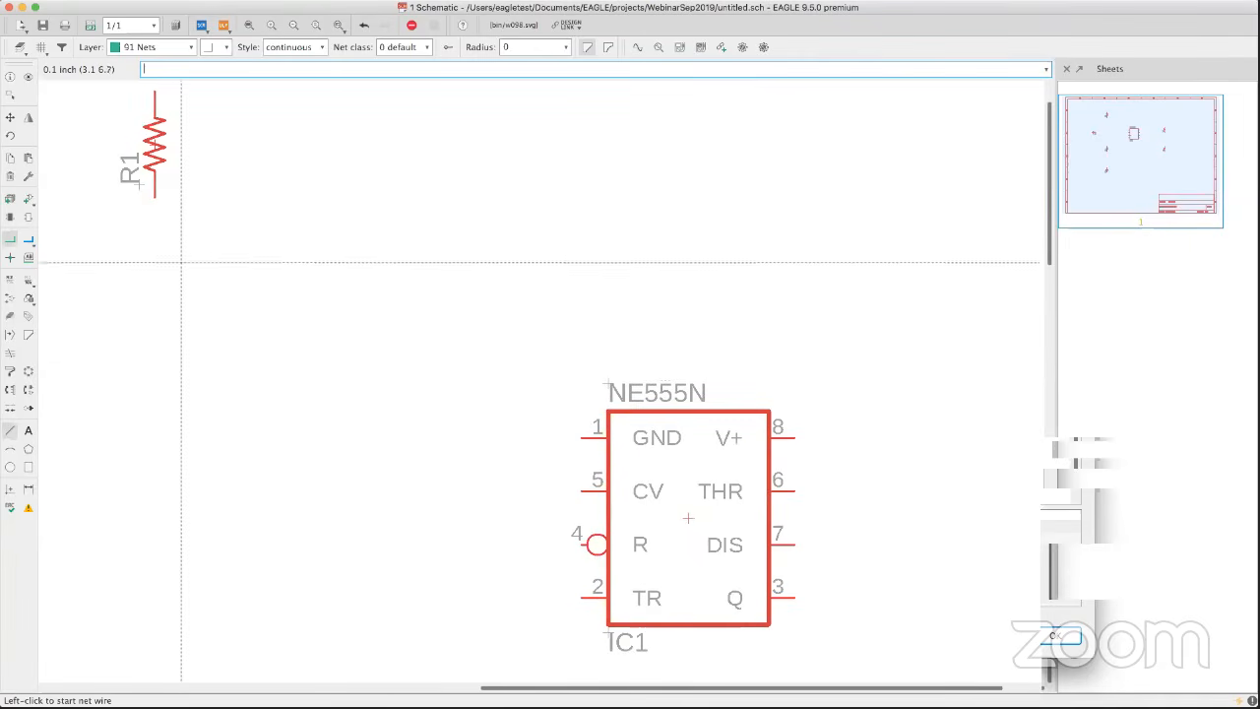
left_click(157, 202)
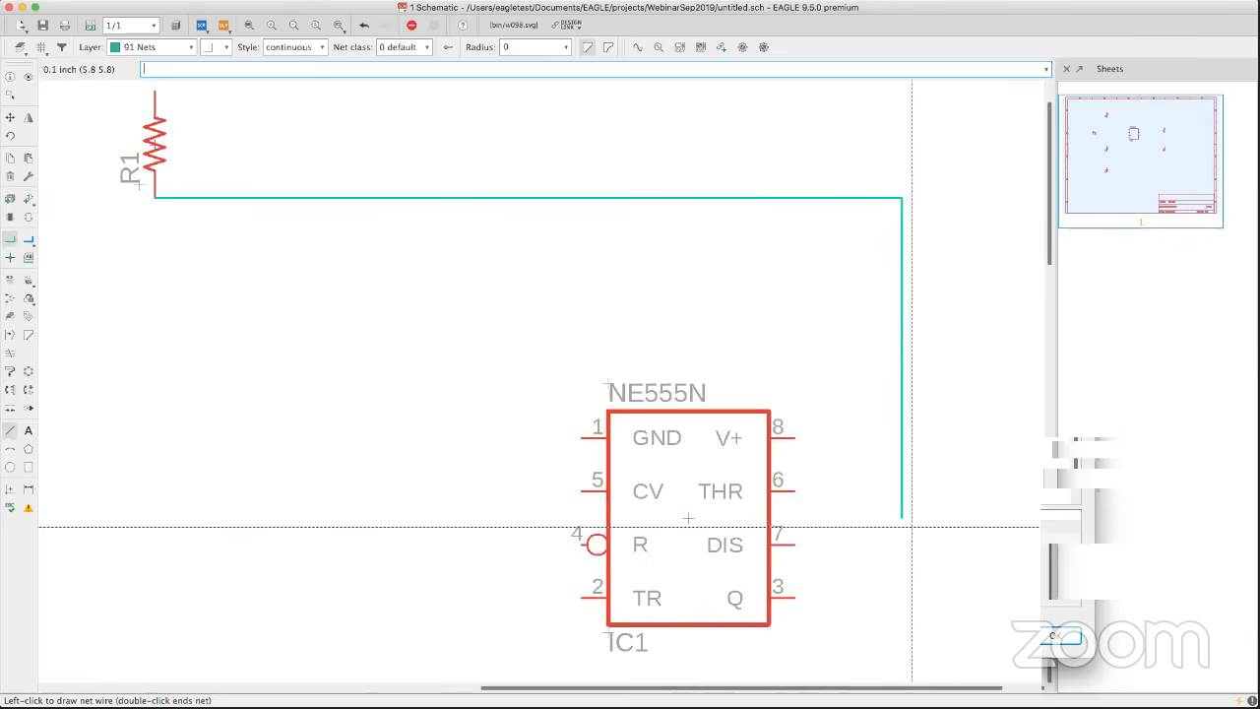
left_click(902, 543)
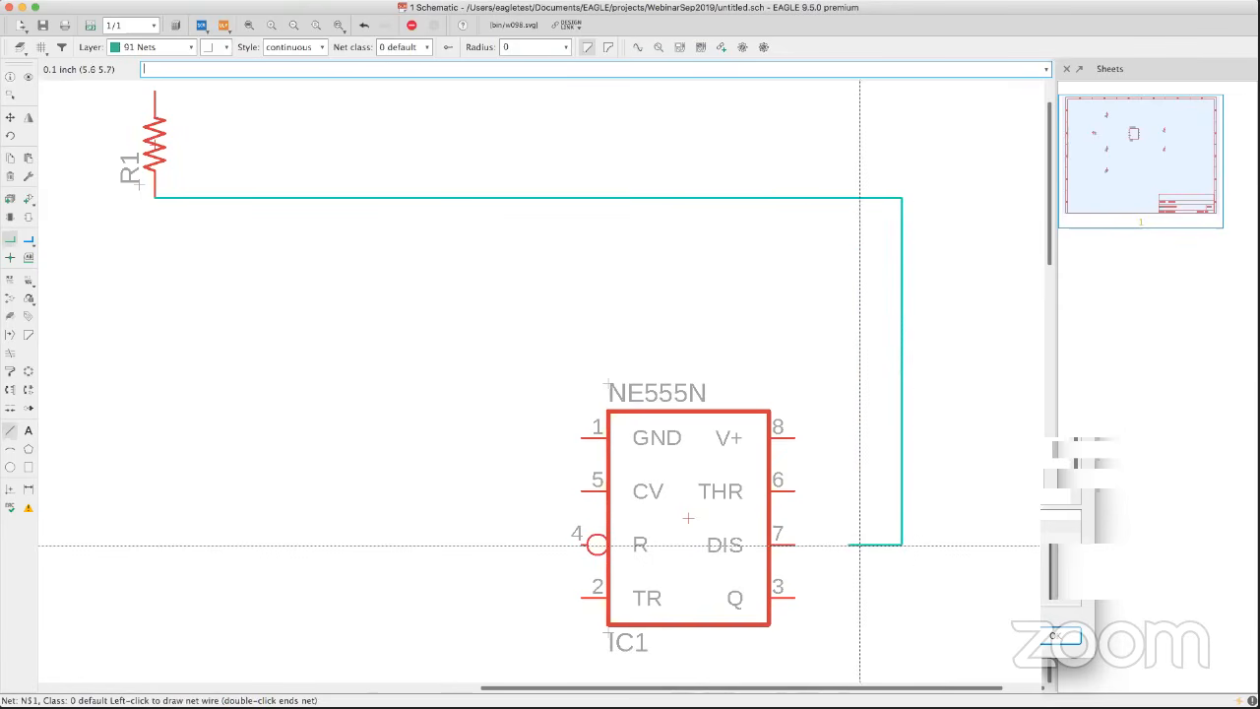
left_click(798, 544)
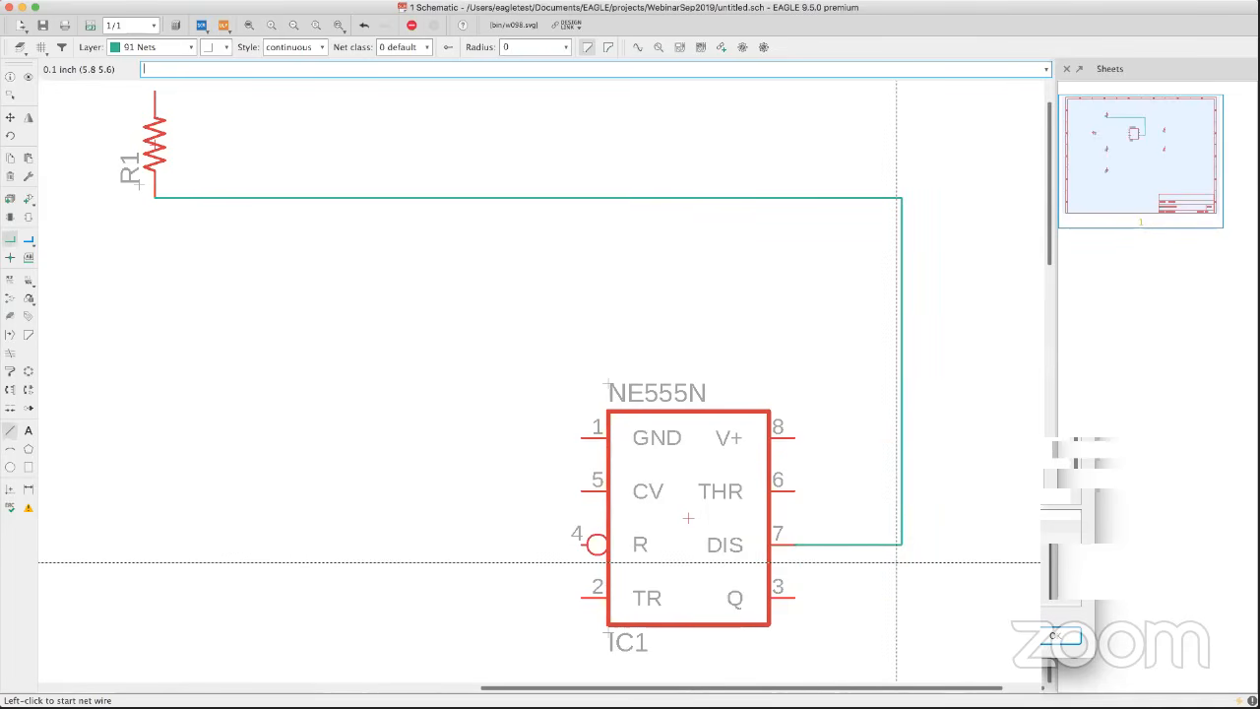
Move the NE555N slightly left and R1 a little to the right at the same height, keeping their net attached.
scroll(738, 456, "up", 2)
scroll(732, 459, "down", 3)
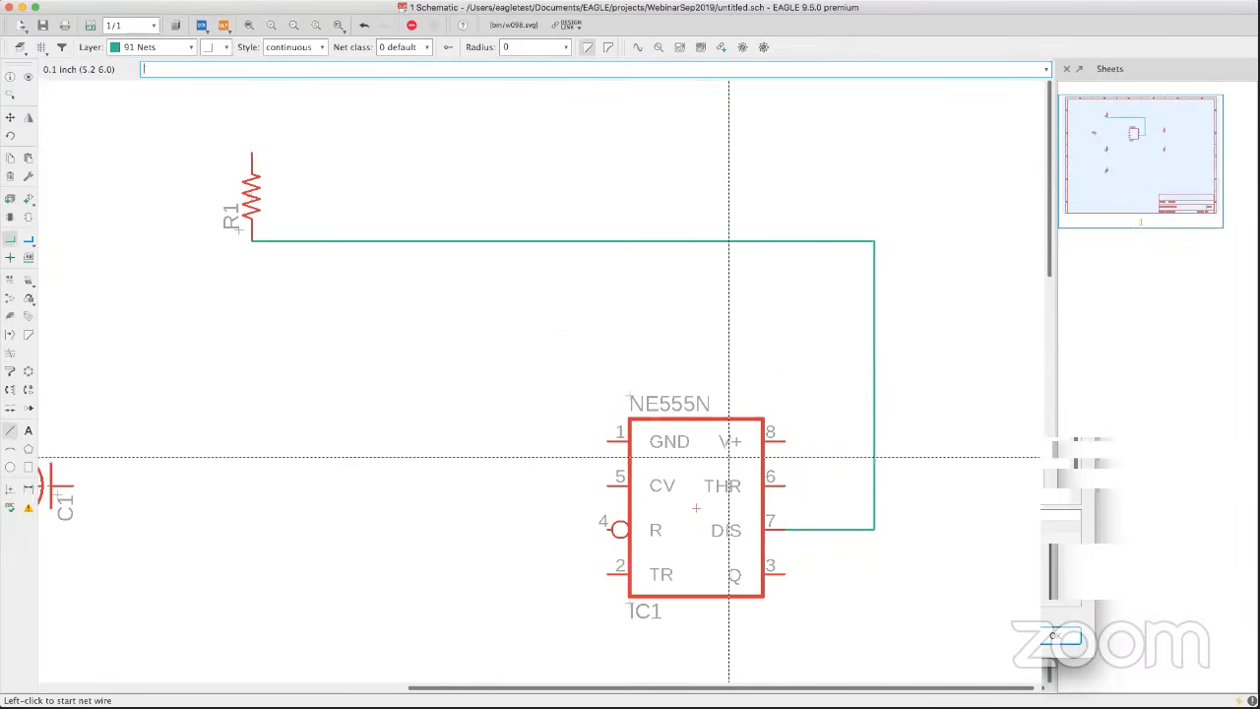
left_click(11, 119)
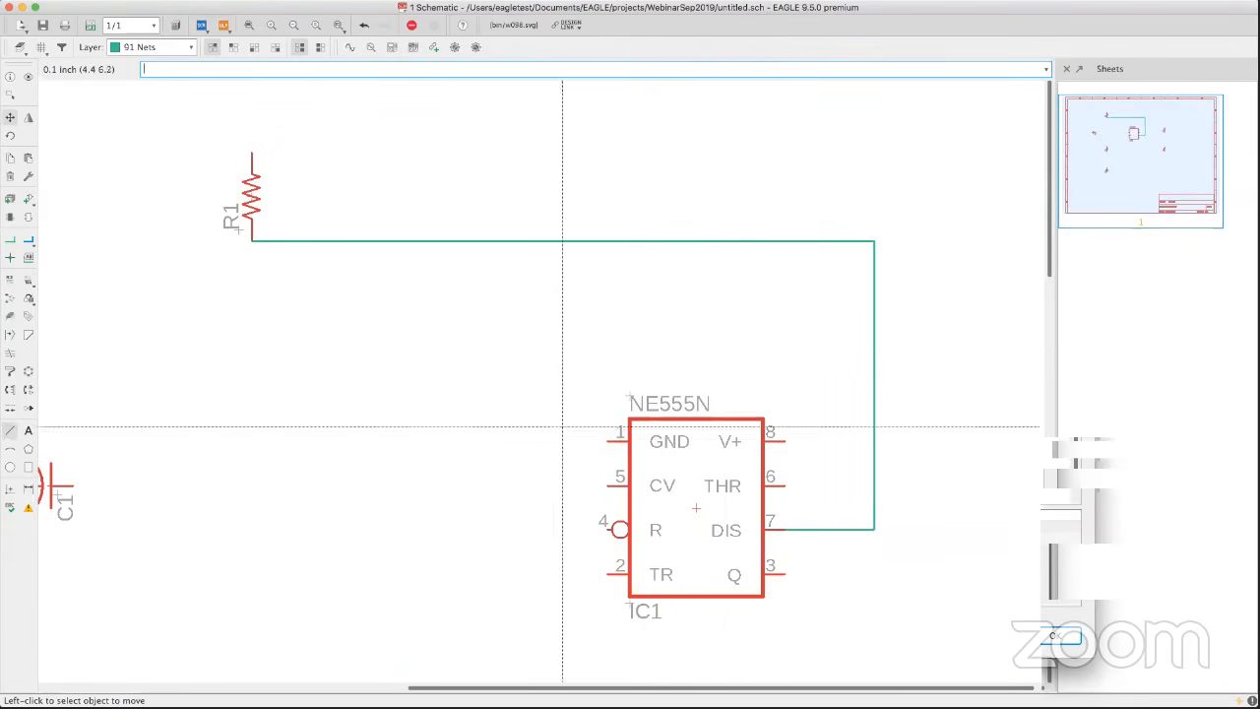
left_click(697, 508)
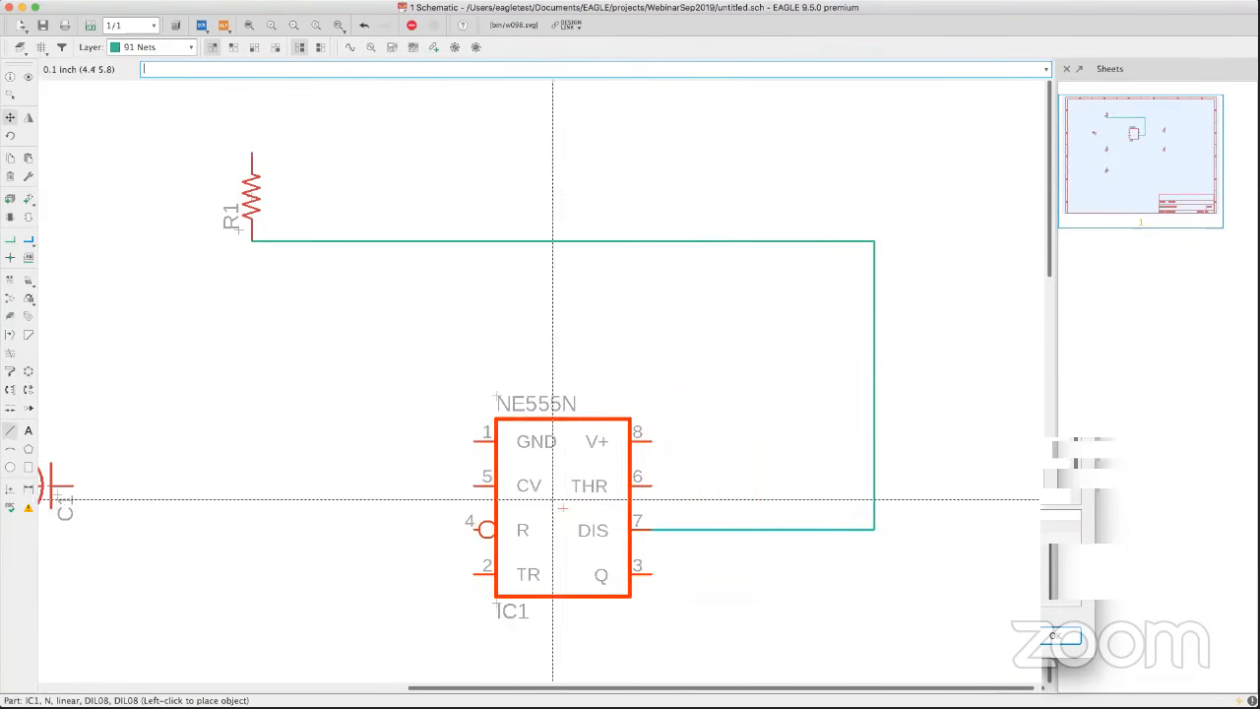
left_click(674, 508)
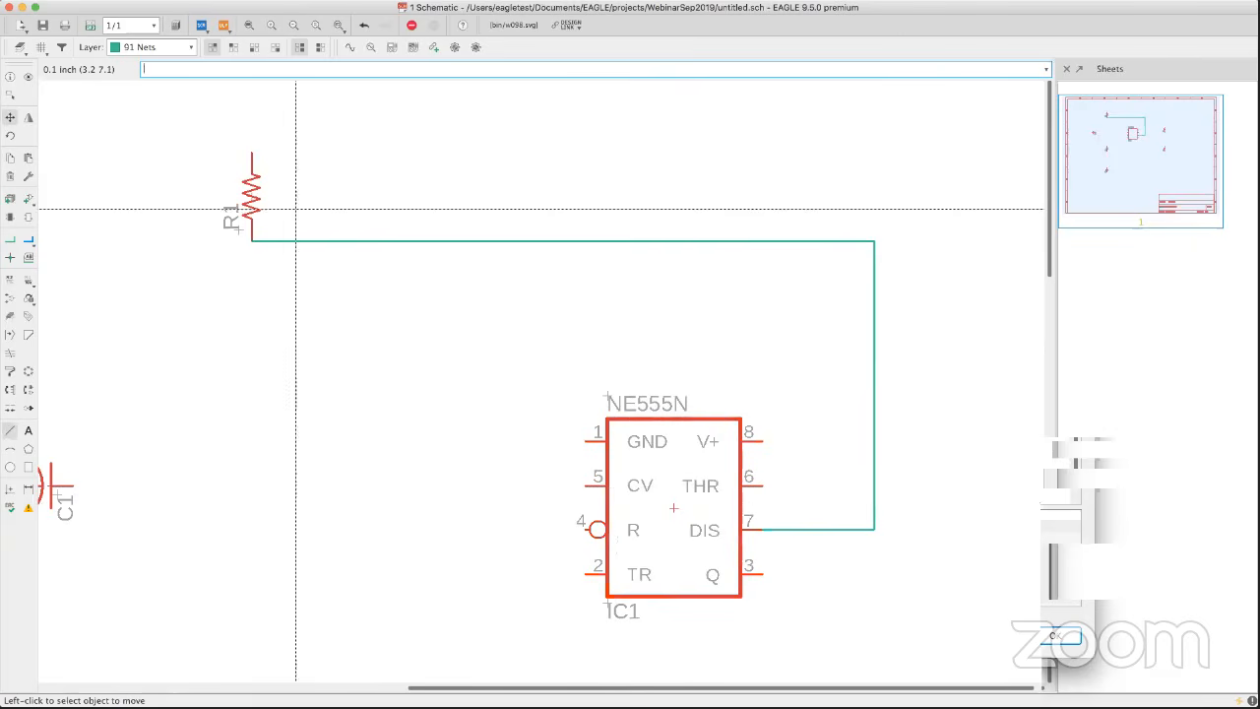
left_click(253, 200)
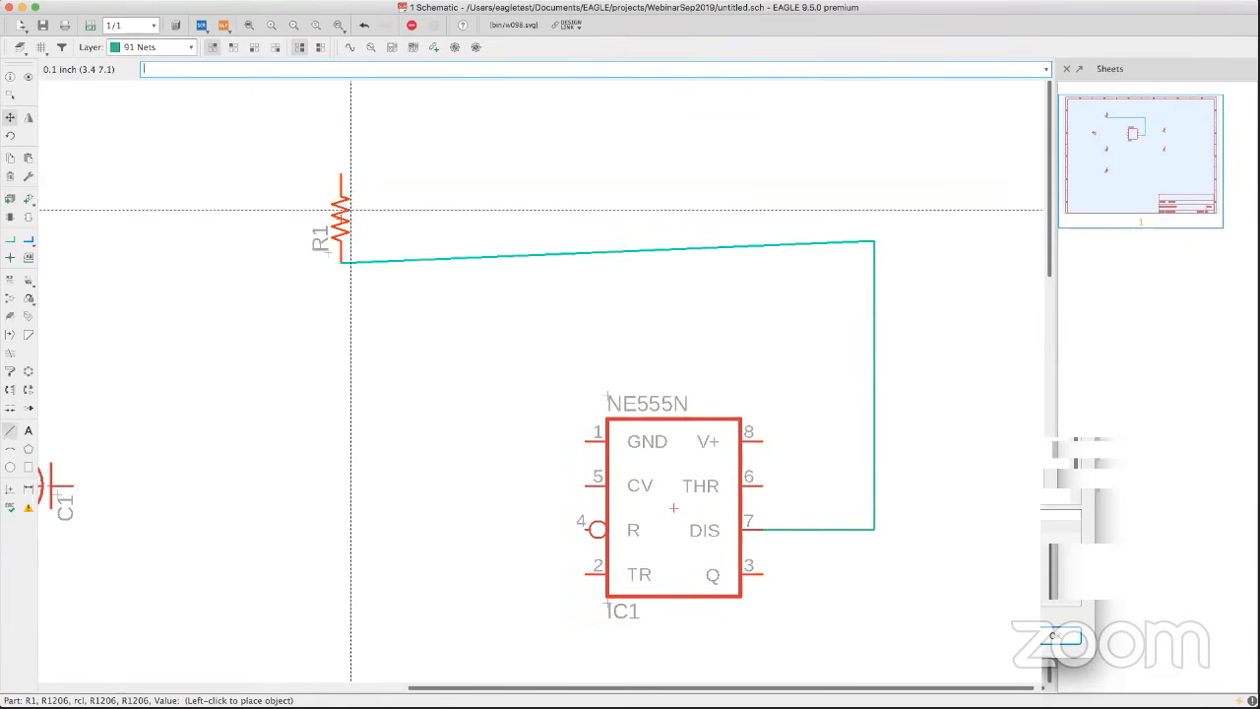
left_click(319, 197)
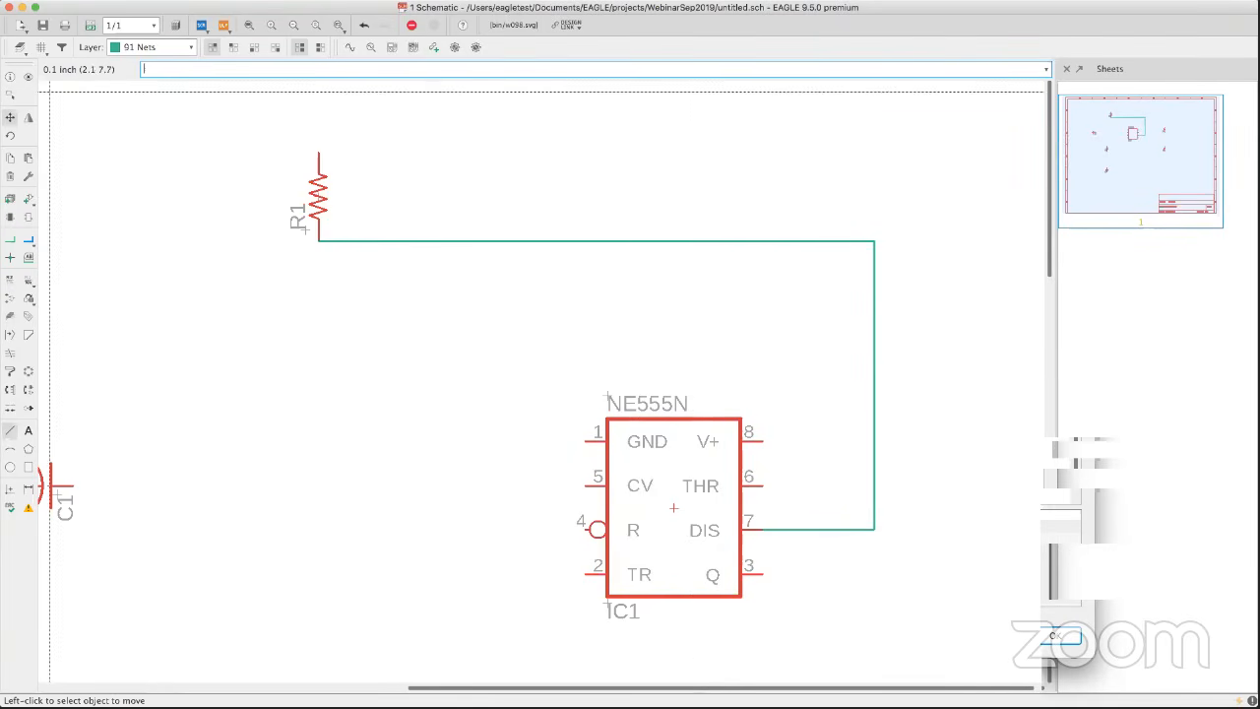
Try moving R1 and then the net's upper right corner with group selection, putting each back where it was.
left_click(9, 95)
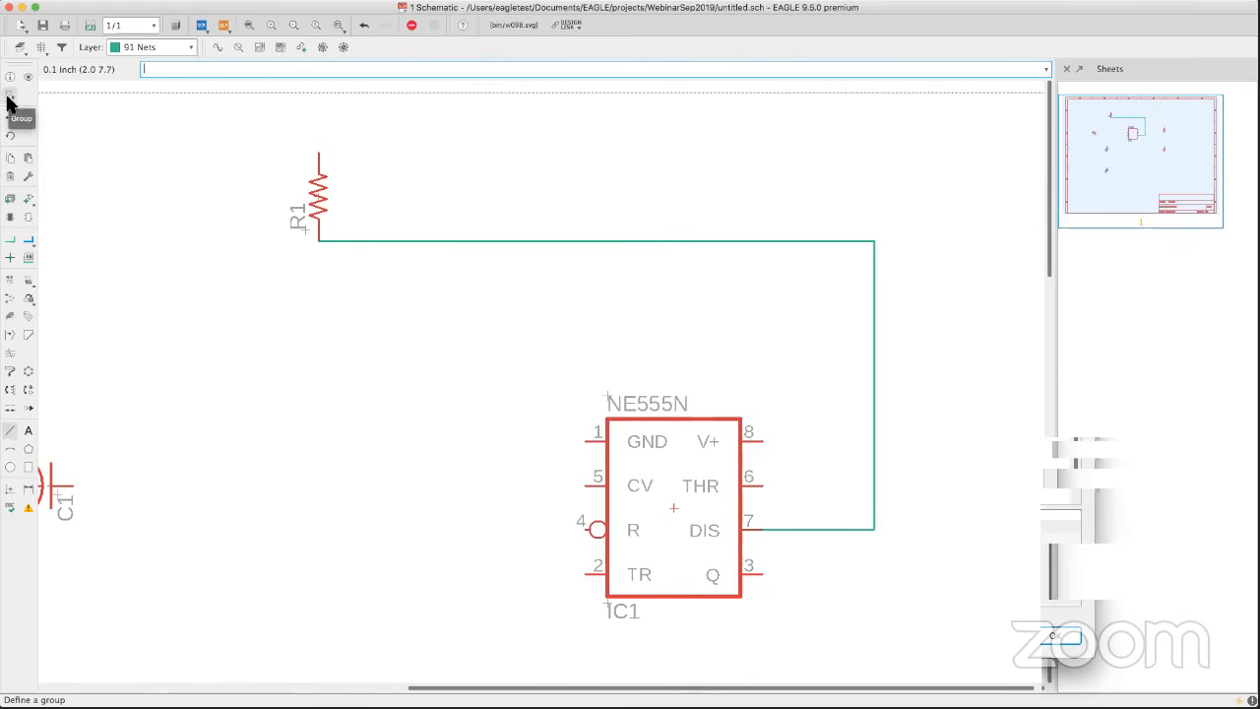
left_click(318, 201)
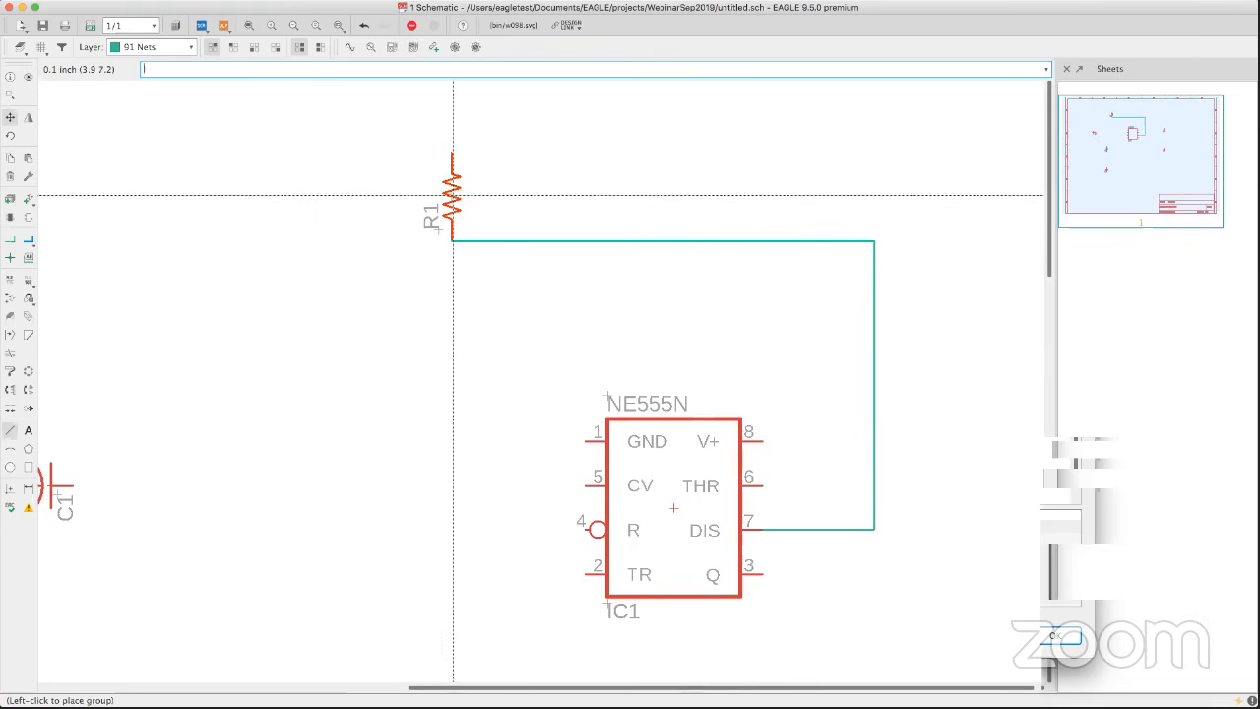
left_click(326, 197)
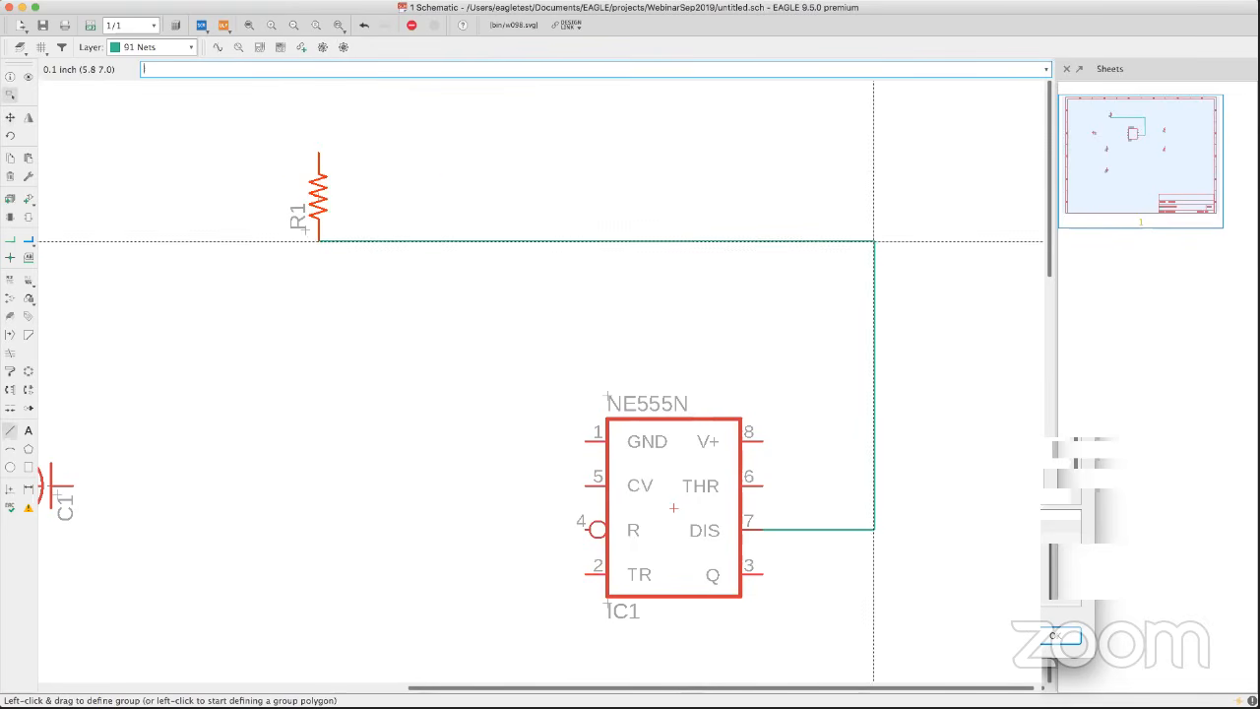
left_click(874, 240)
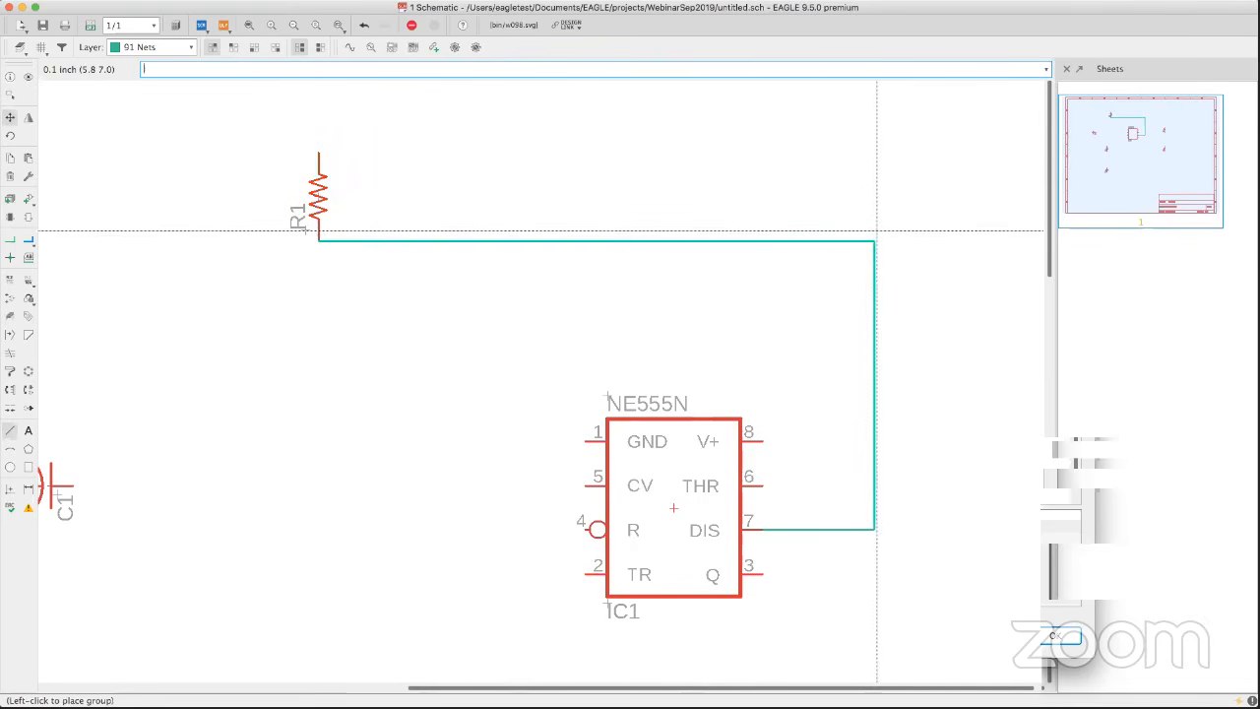
left_click(881, 245)
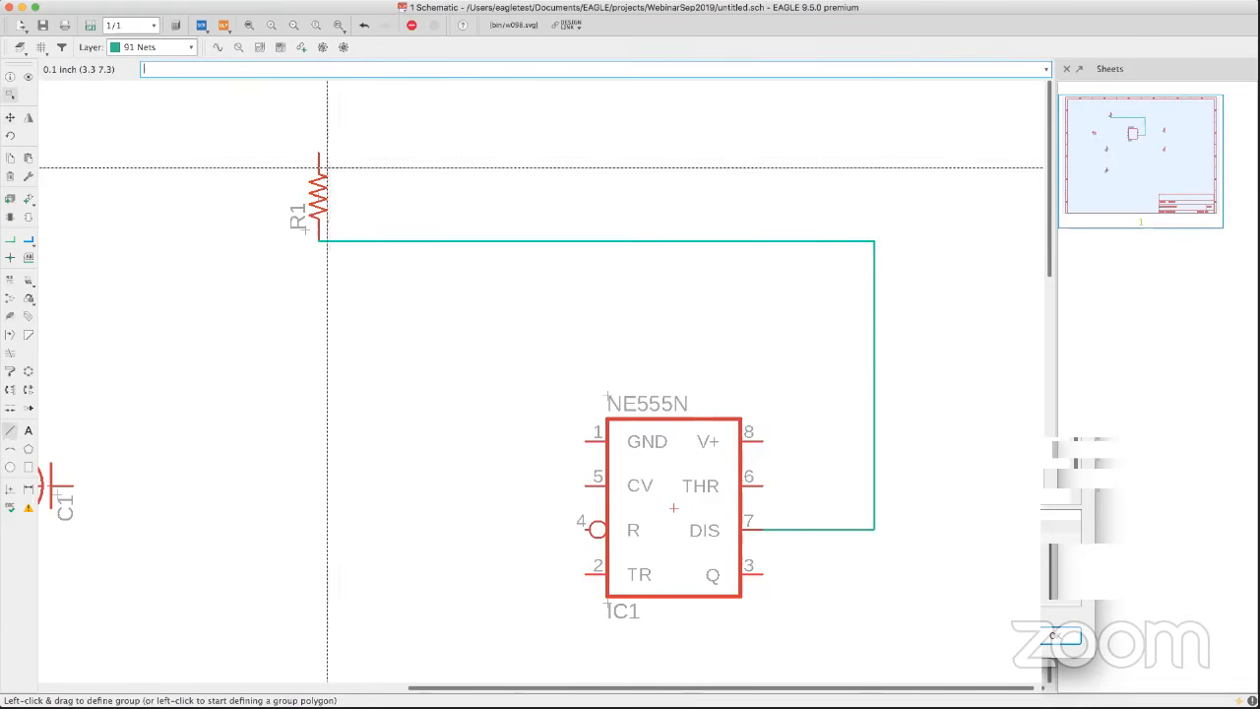
Group R1, the NE555N and their connecting net, and move the whole group about 0.2 inch to the right.
left_click_drag(273, 139, 925, 615)
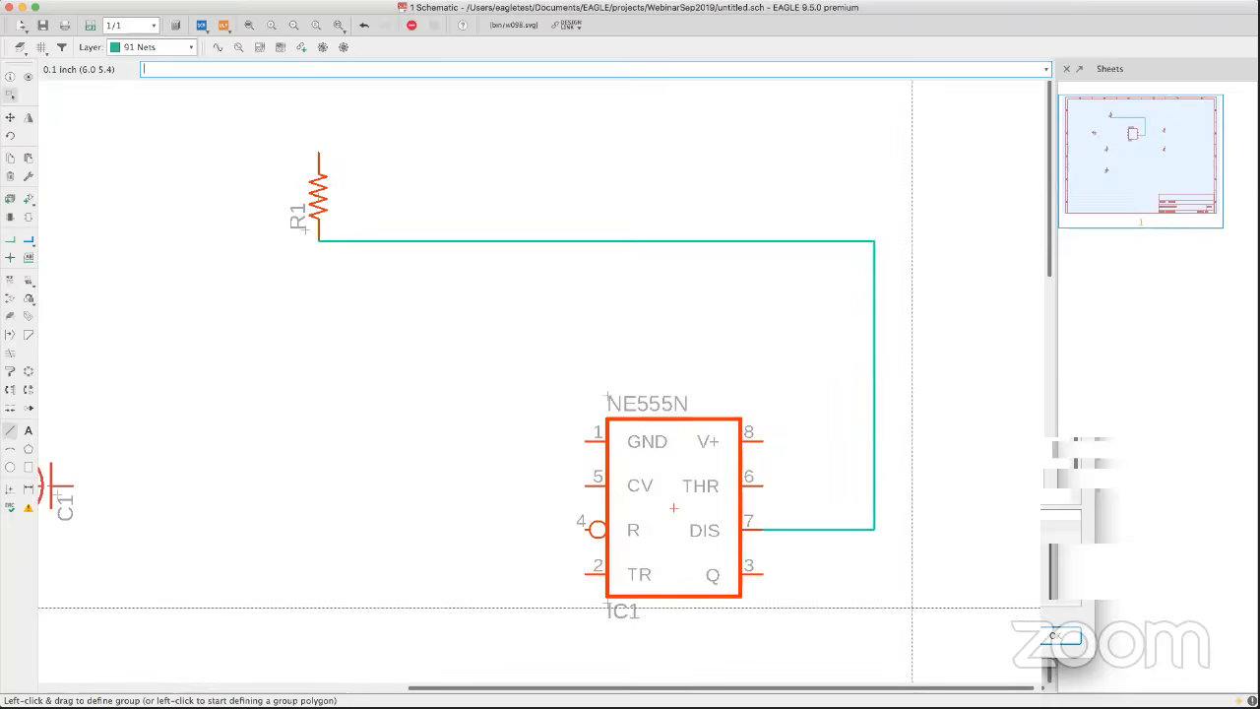
right_click(674, 508, "ctrl")
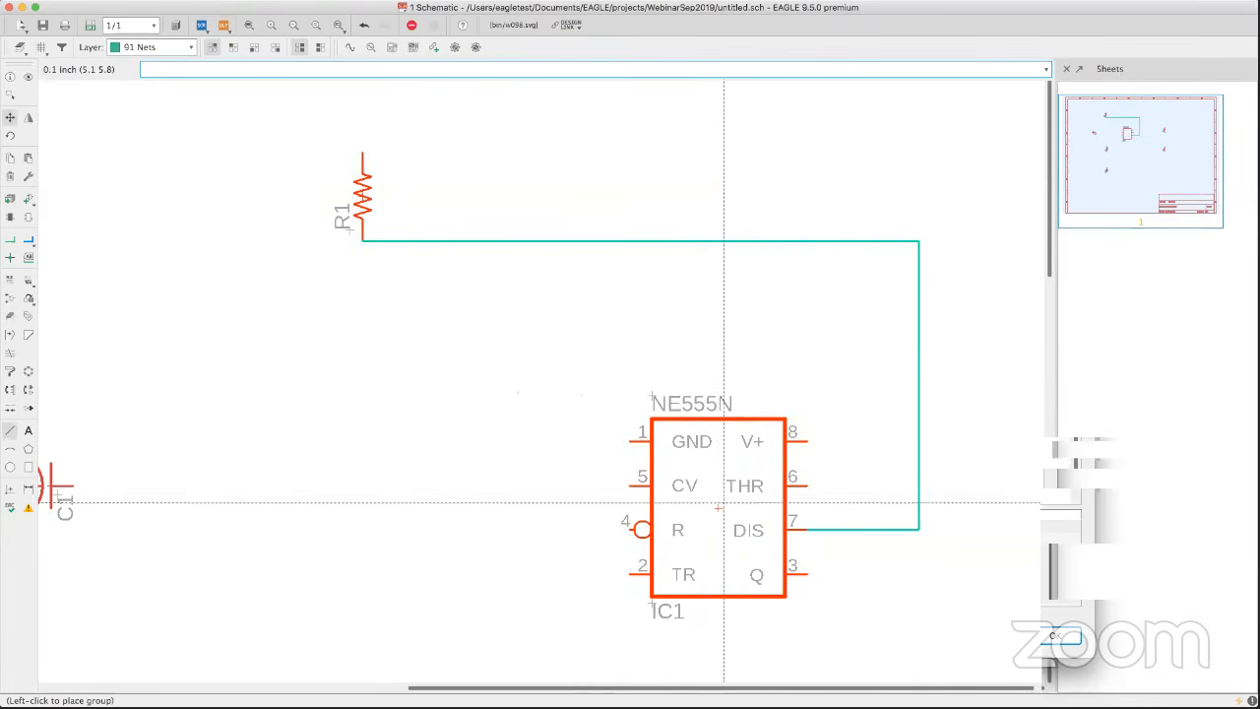
left_click(713, 502)
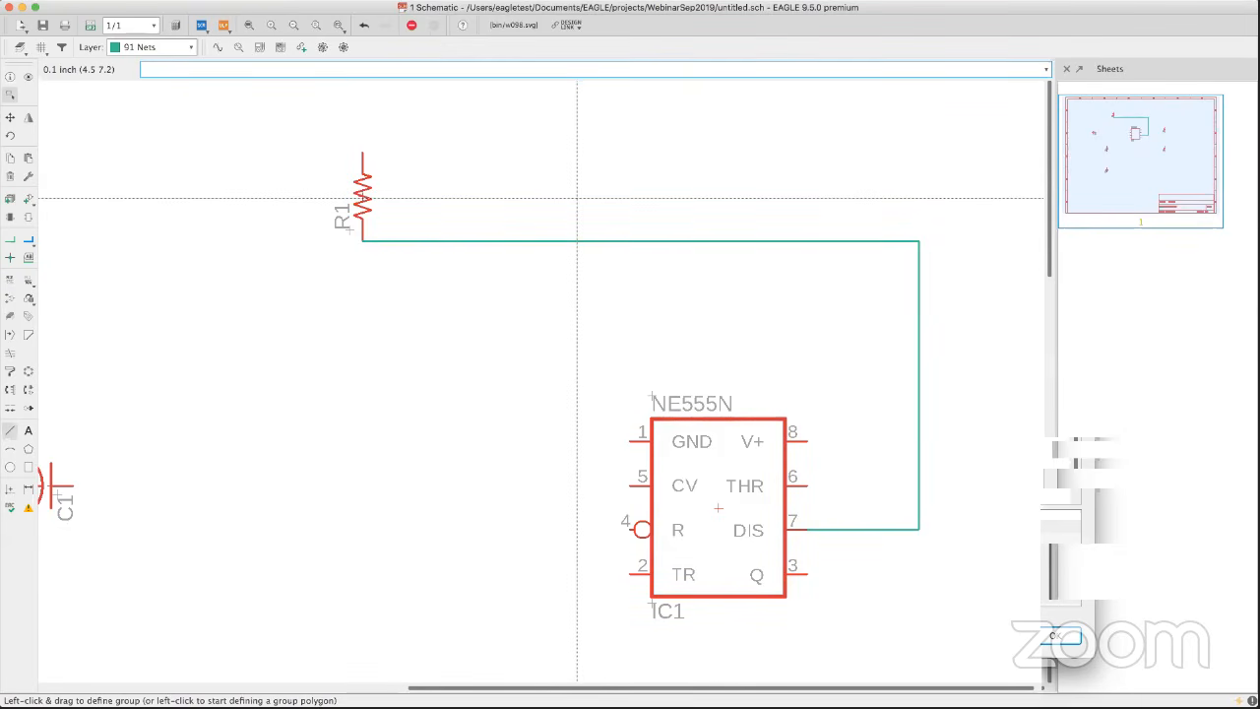
Regroup R1, the NE555N and their net, and move them together about 0.2 inch back to the left.
left_click(11, 97)
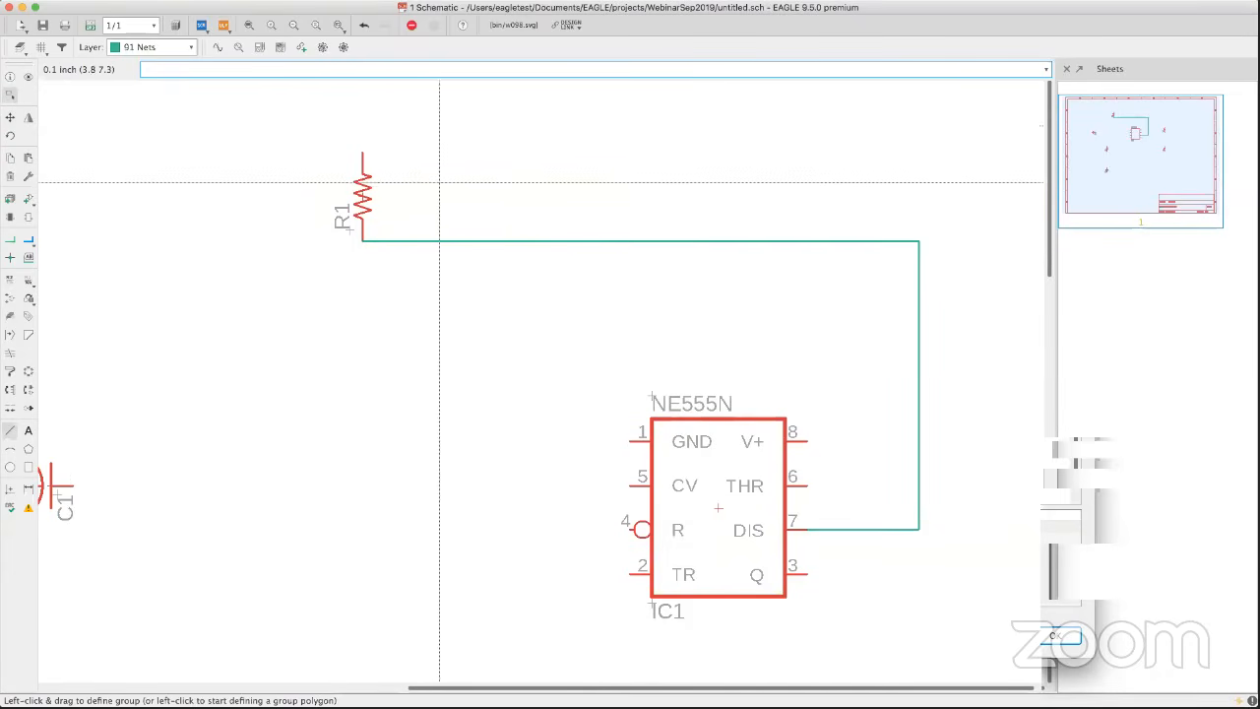
left_click_drag(634, 392, 947, 623)
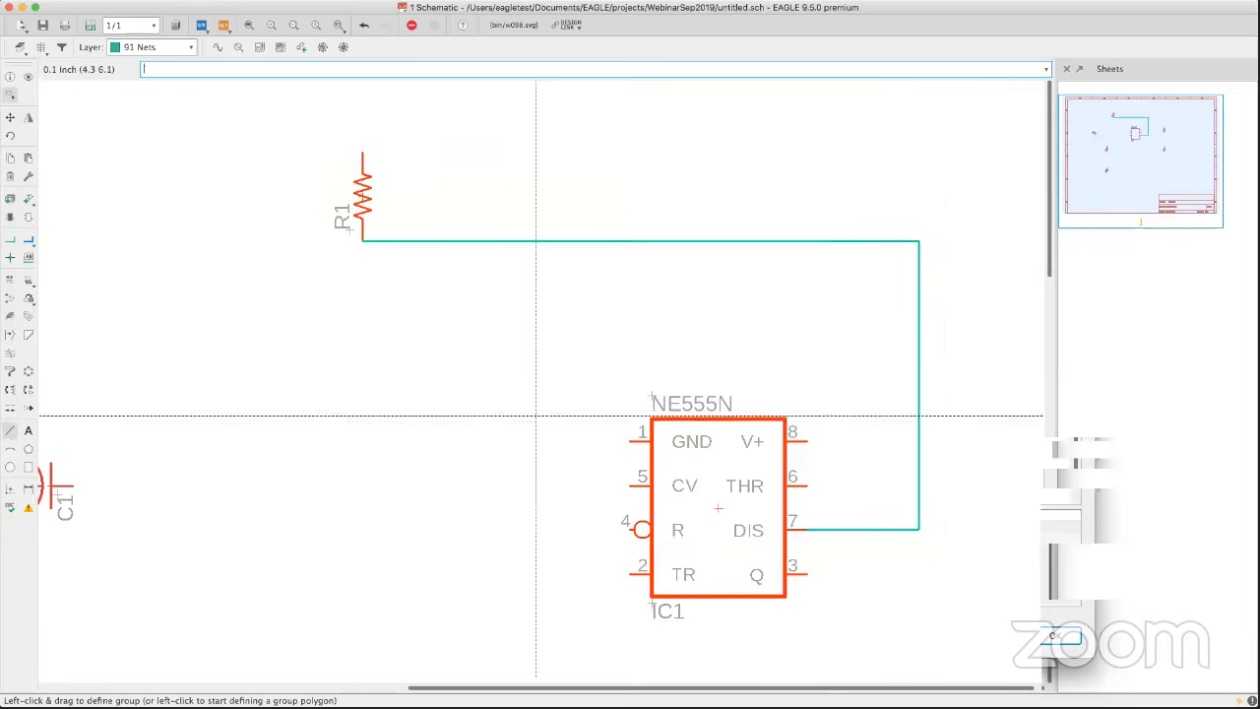
left_click_drag(361, 198, 323, 190)
left_click(323, 191)
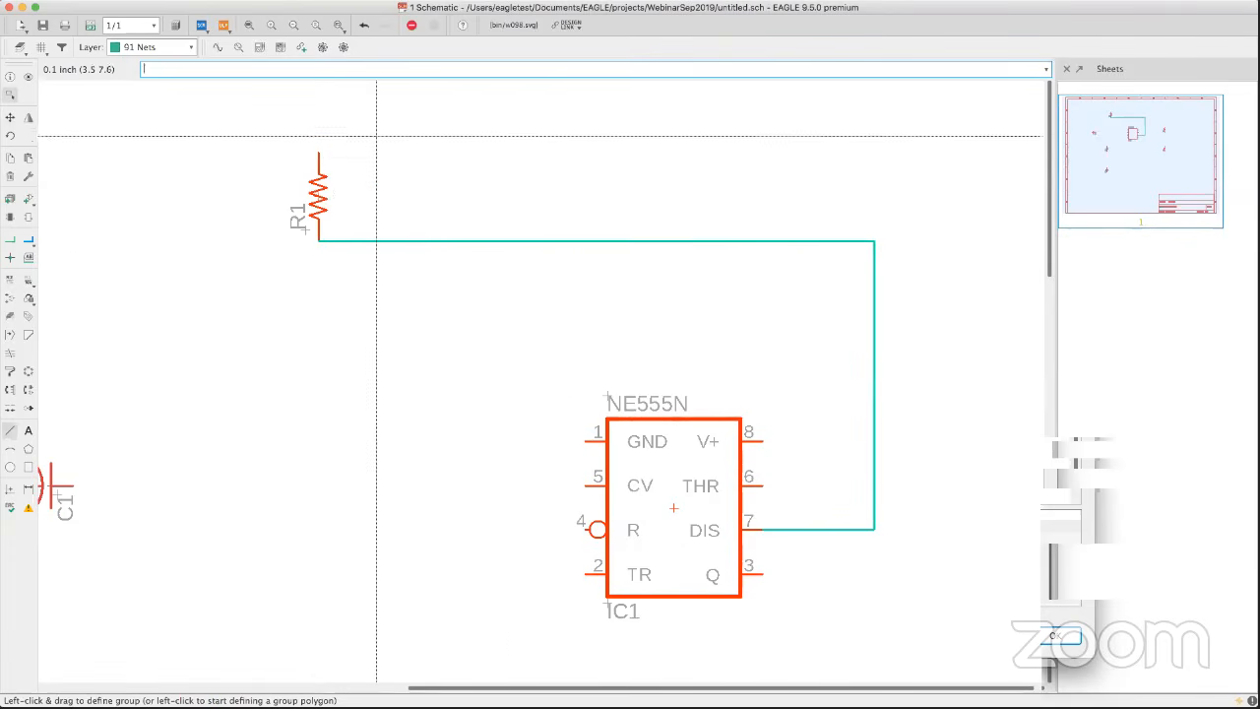
Draw straight nets from the NE555N's CV pin to C1 and from R3's lower pin to R4's upper pin.
scroll(528, 268, "down", 1)
scroll(528, 268, "down", 5)
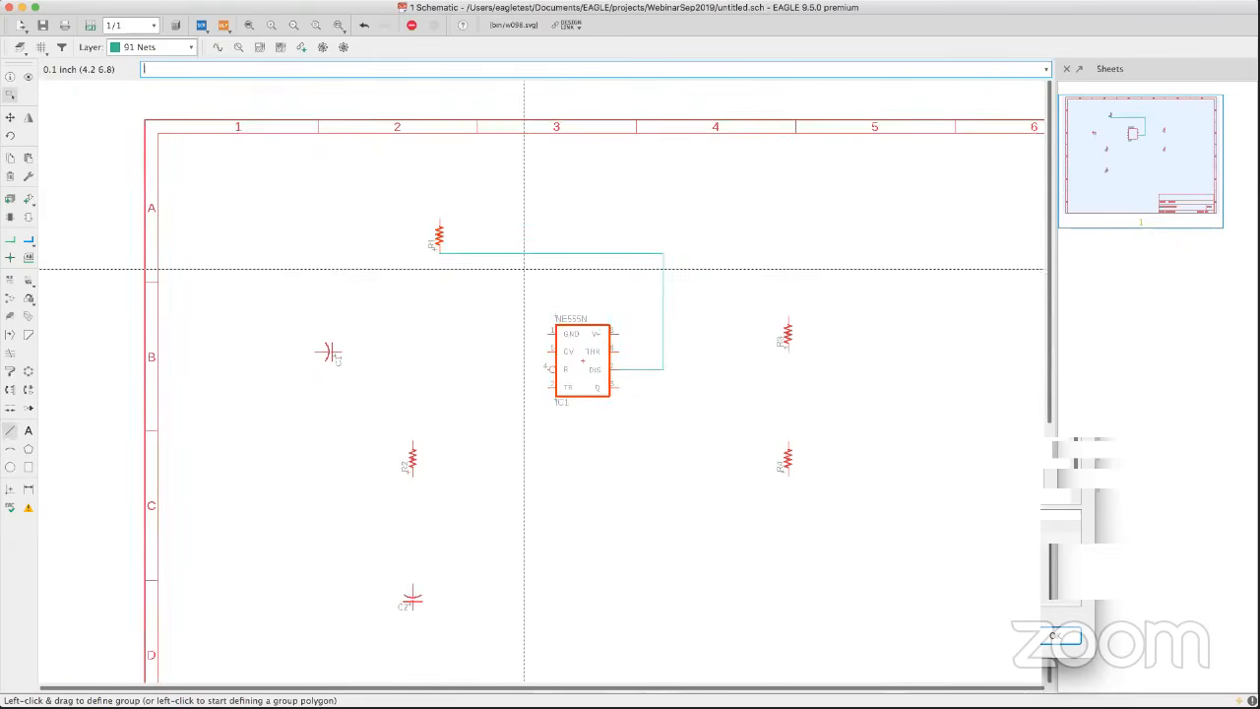
scroll(496, 268, "right", 1)
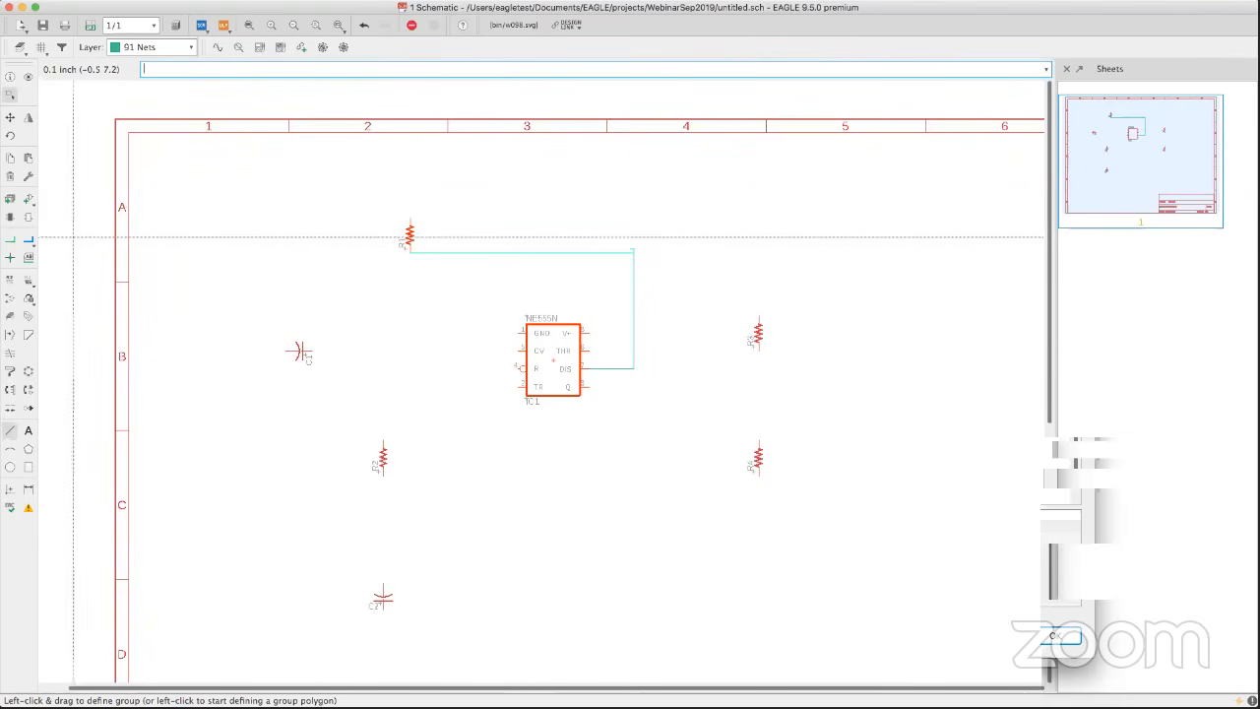
left_click(11, 238)
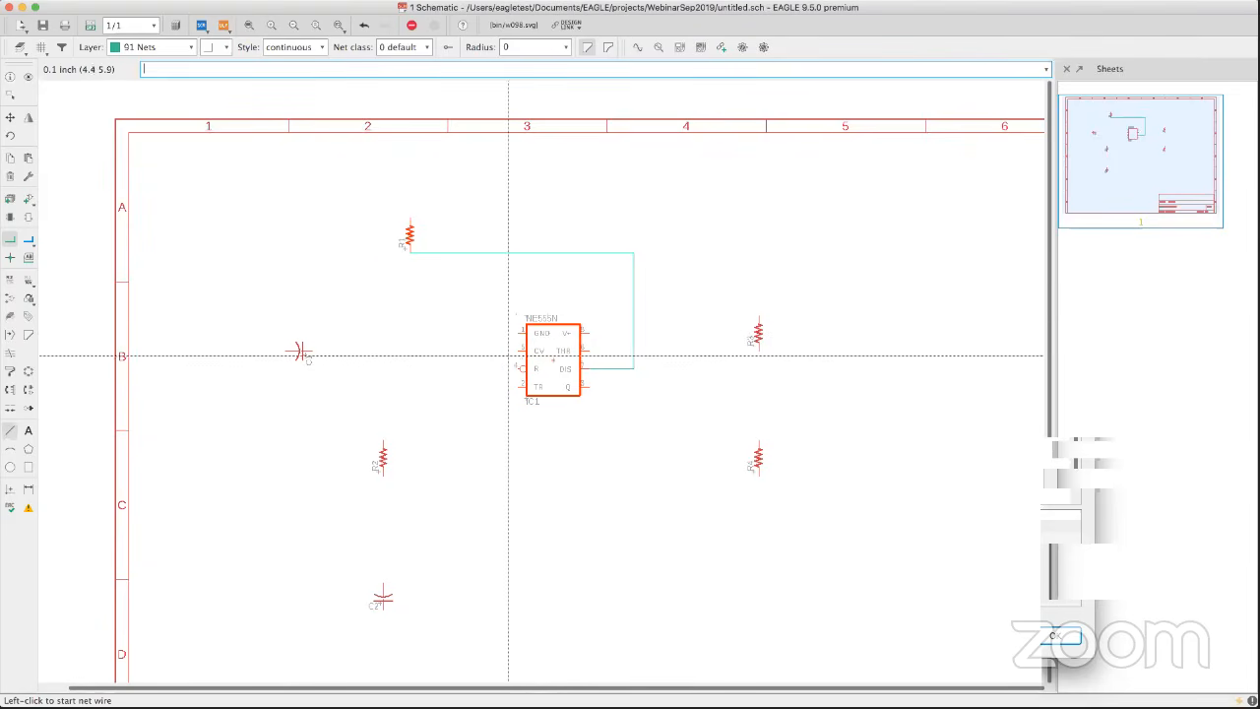
left_click(521, 352)
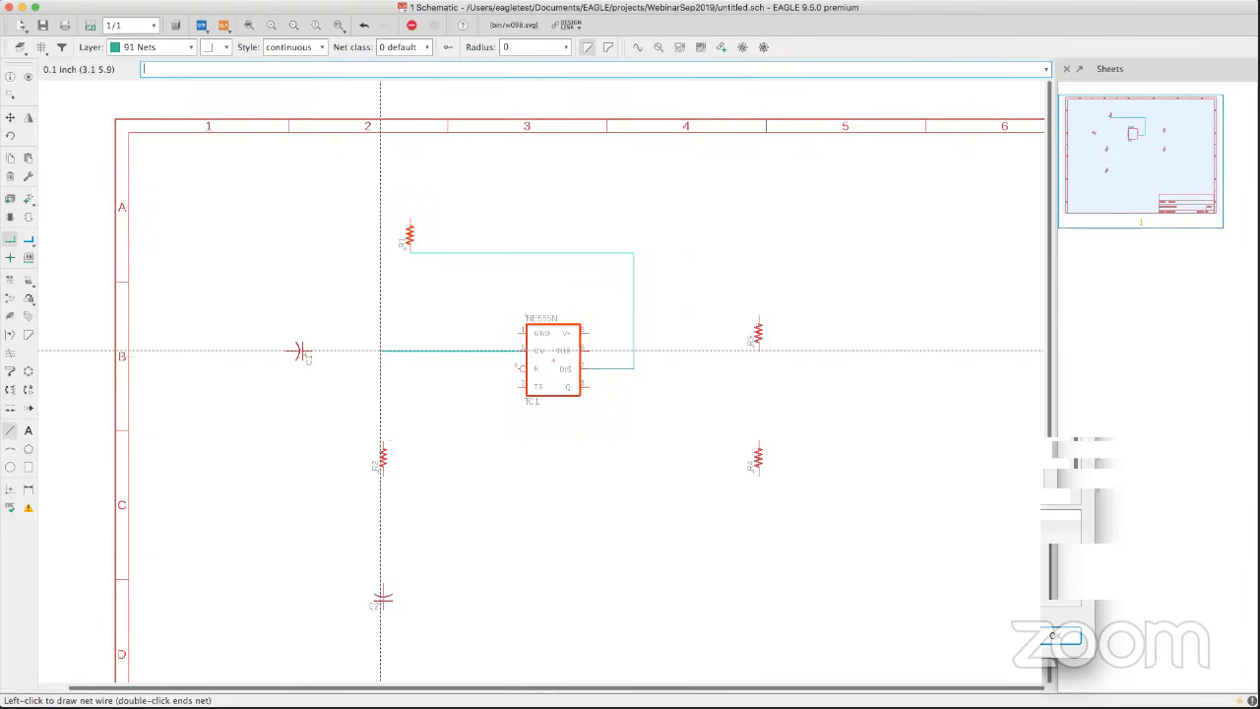
left_click(309, 351)
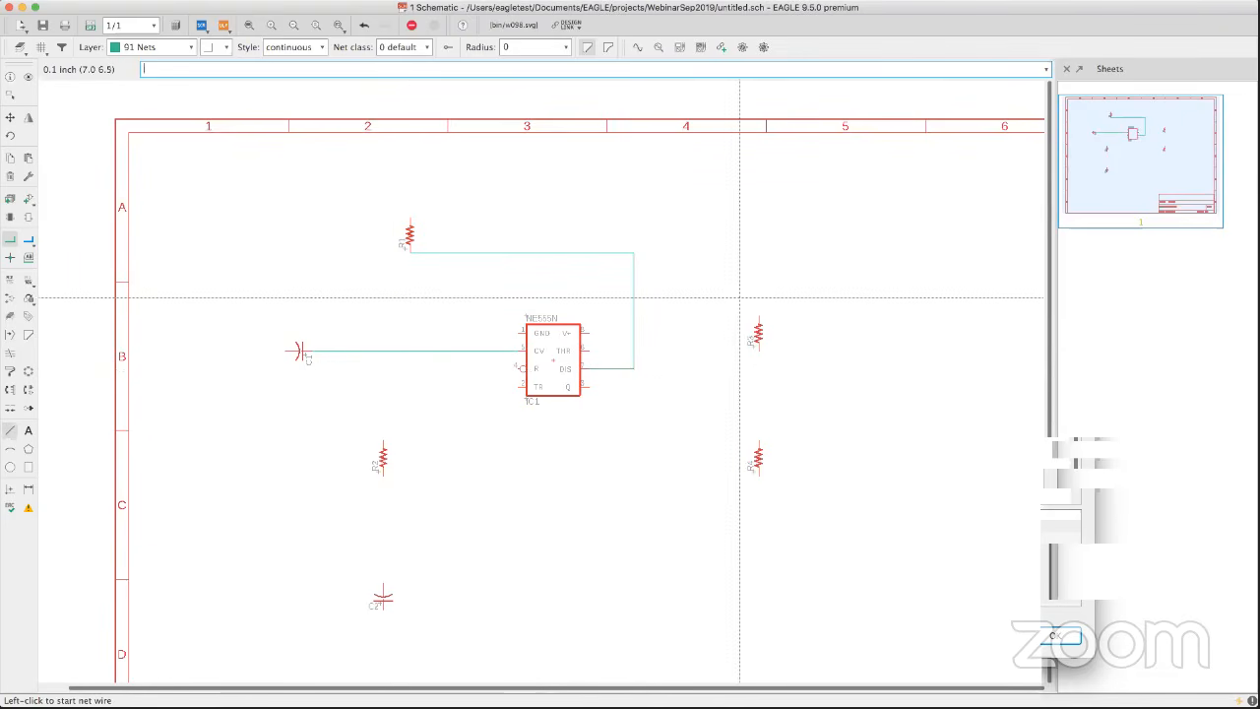
left_click(759, 347)
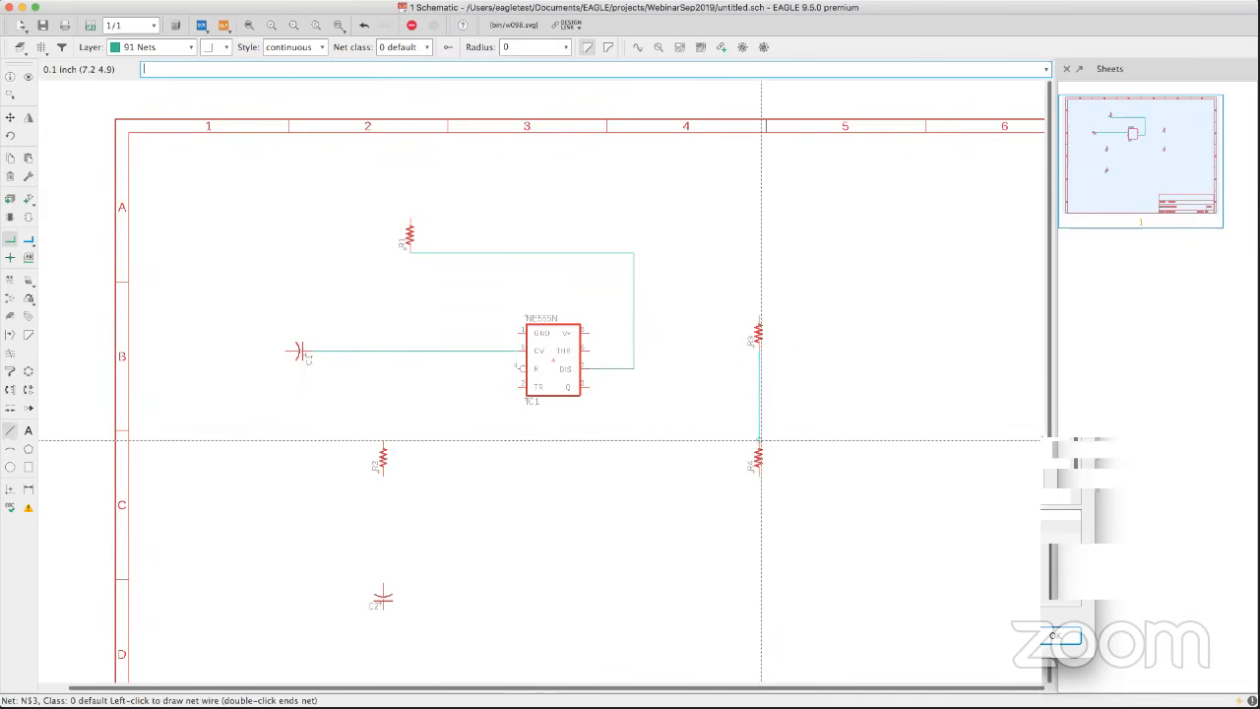
left_click(759, 440)
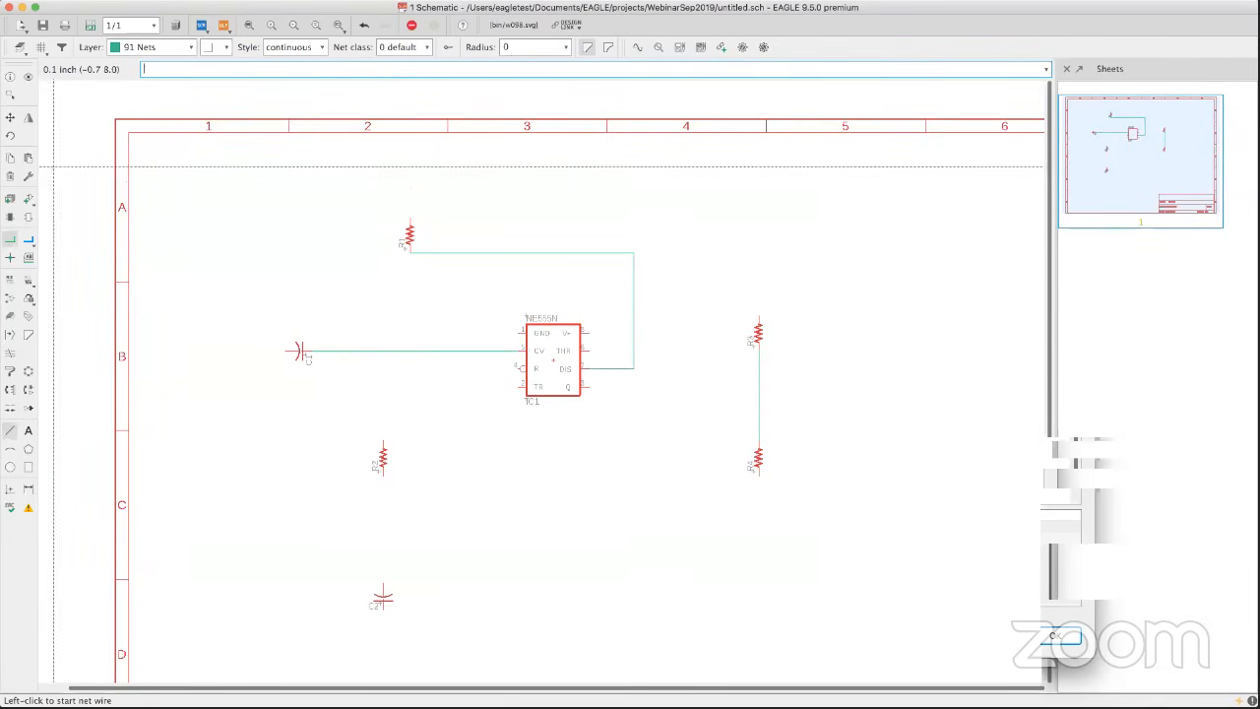
Open the add-part dialog and search the libraries for *5mm*.
left_click(27, 198)
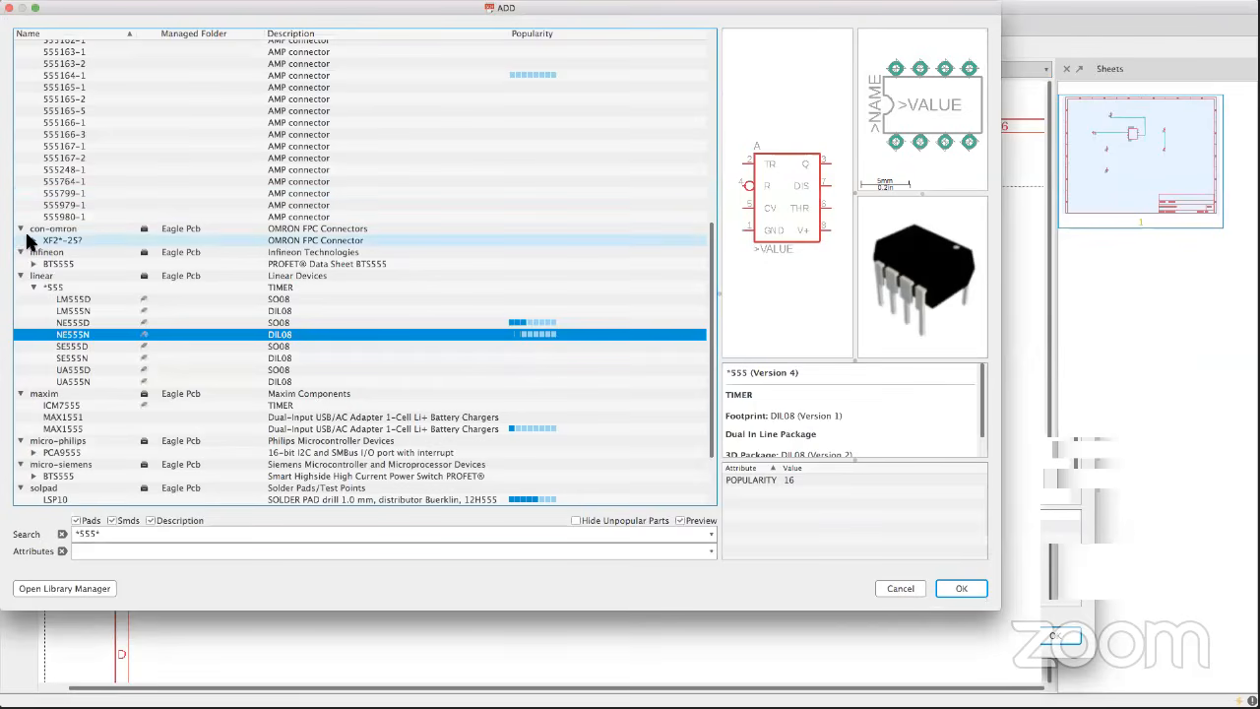
scroll(94, 242, "up", 5)
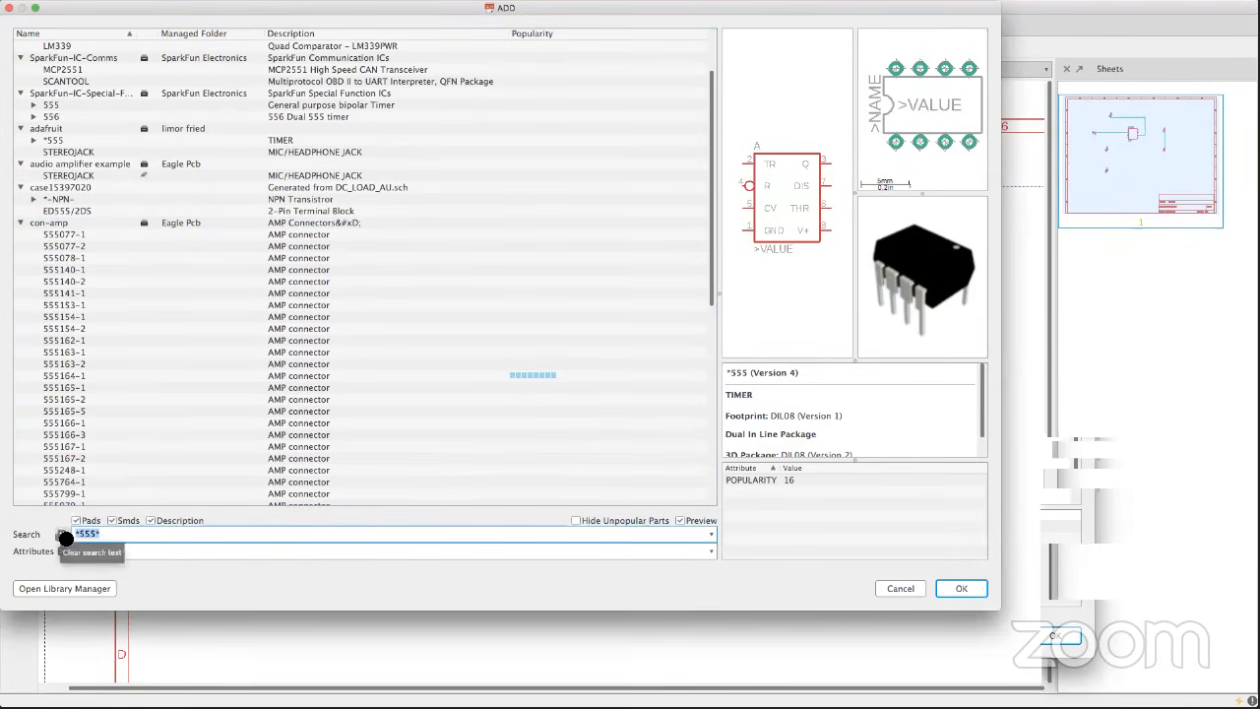
key("BackSpace")
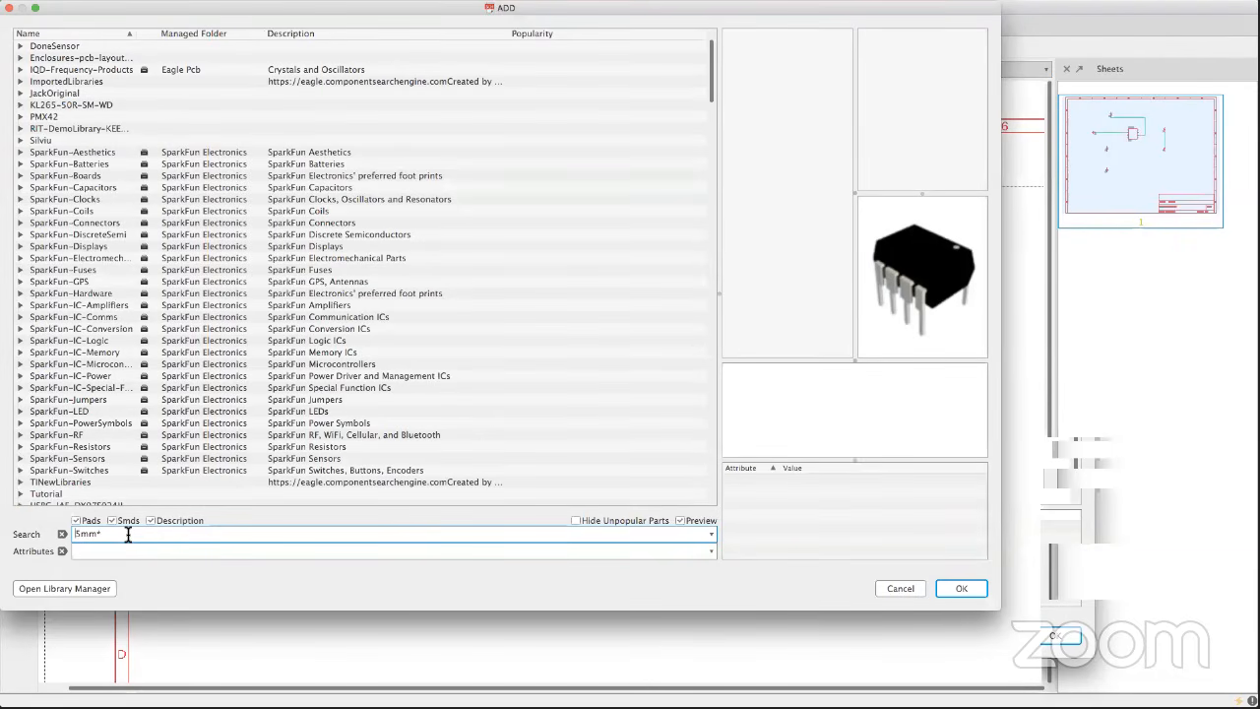
key("Return")
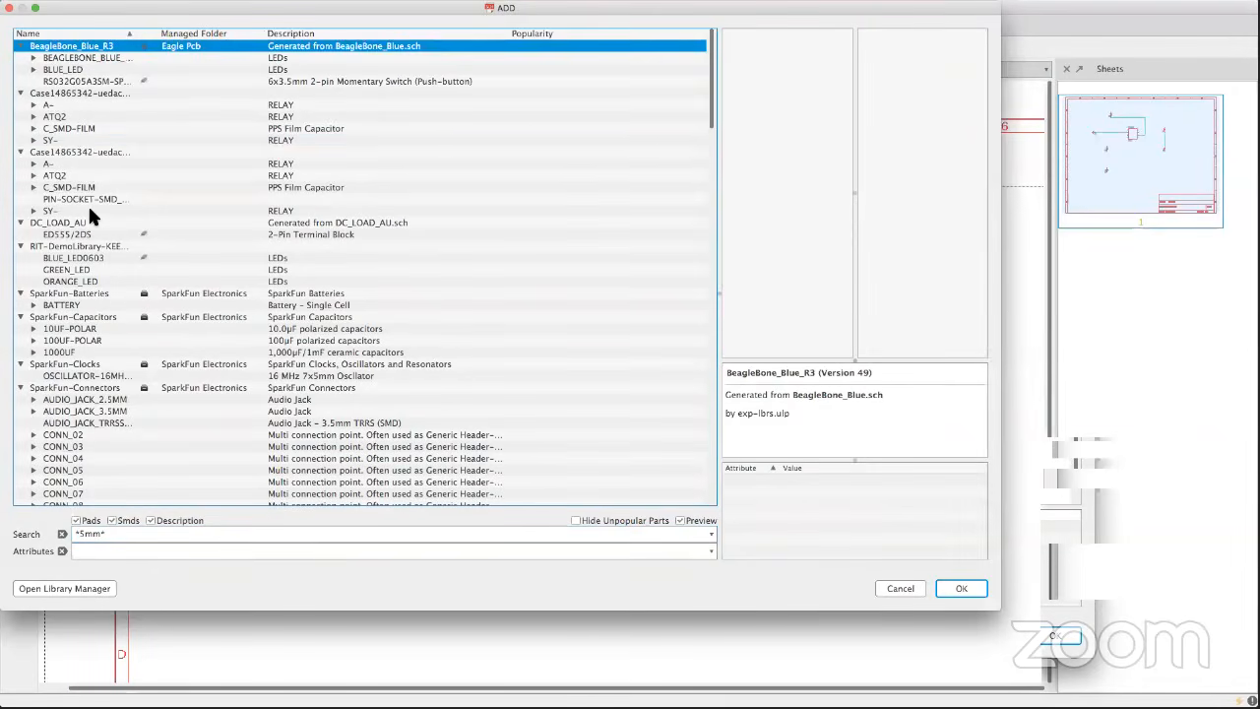
Choose LED5MM from the adafruit library's LED device and place one above R3 and another below R4.
scroll(91, 339, "down", 5)
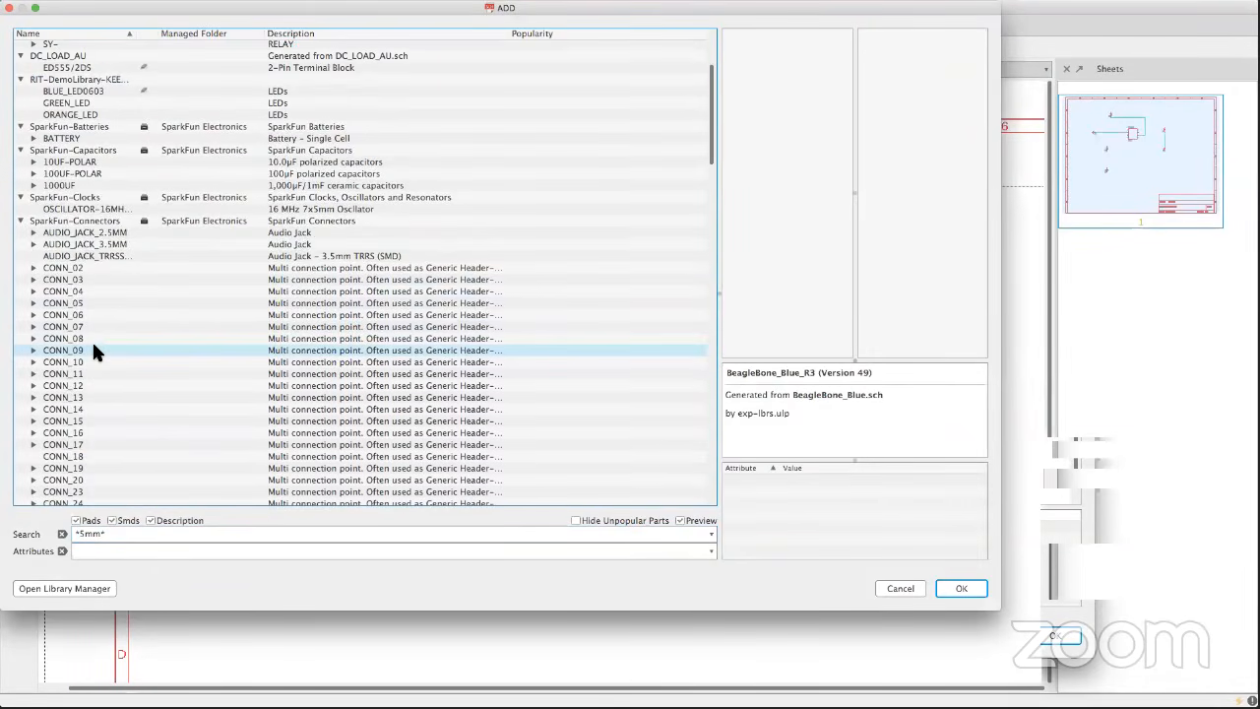
scroll(91, 338, "down", 9)
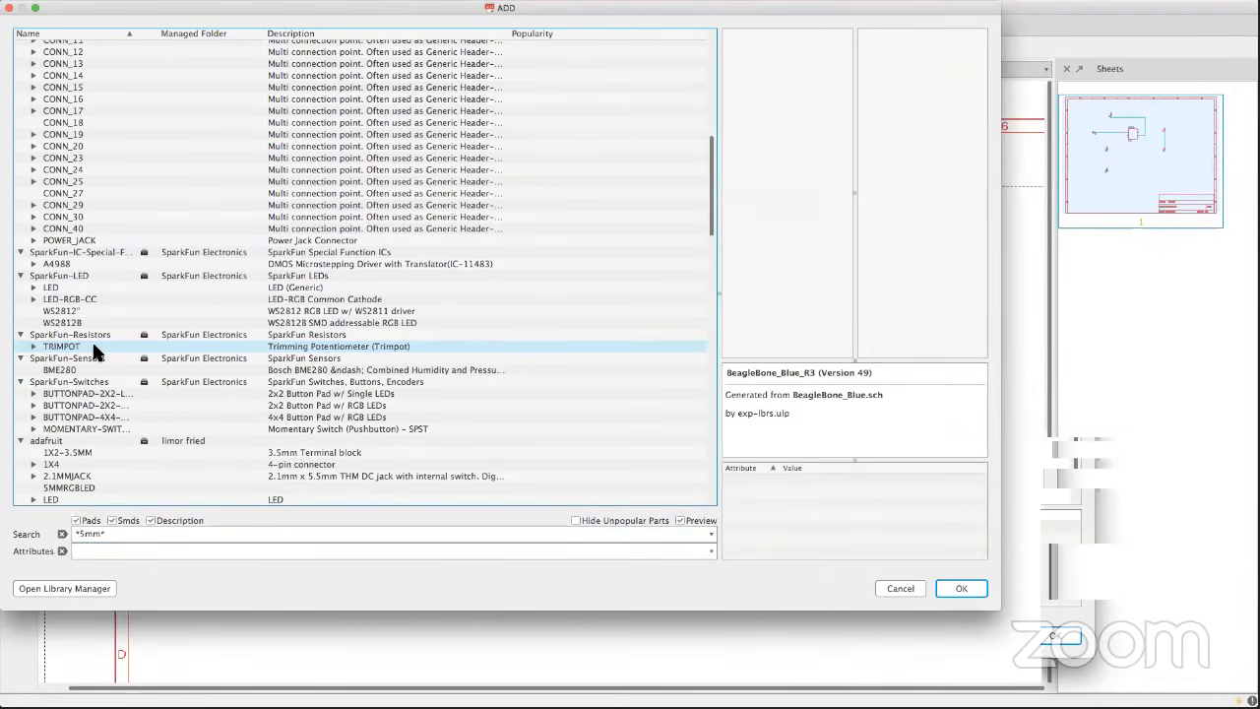
double_click(36, 287)
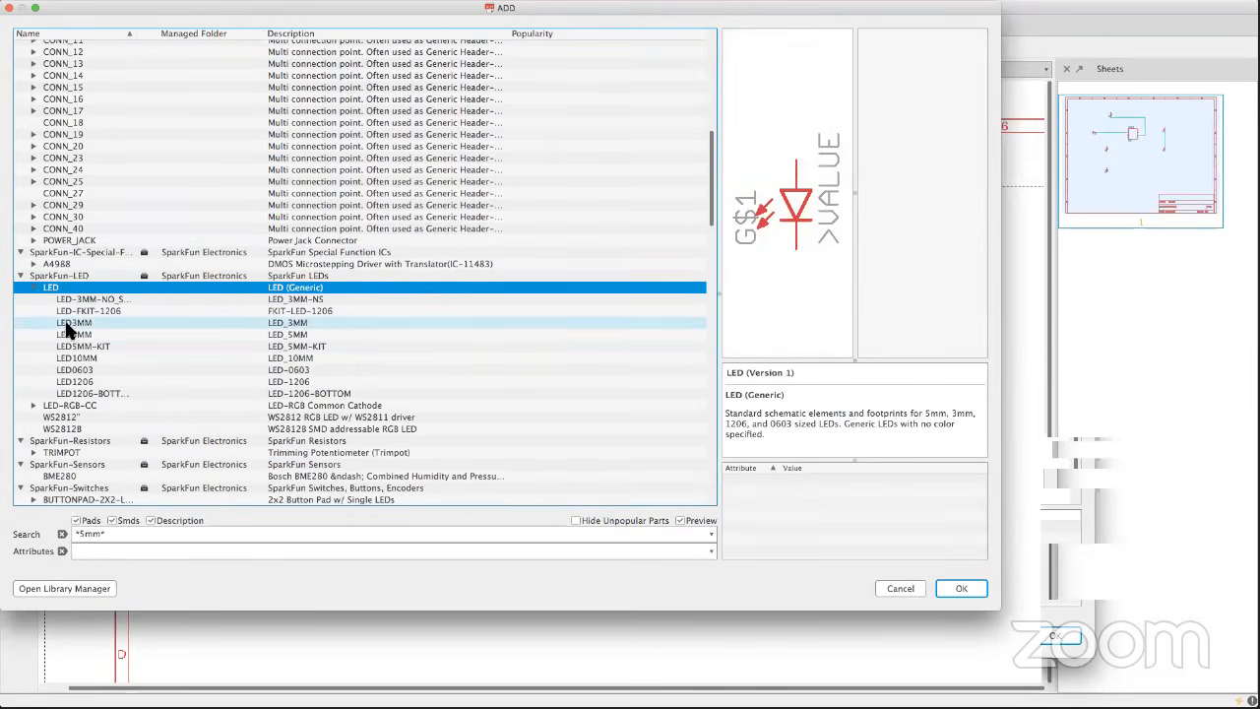
left_click(21, 276)
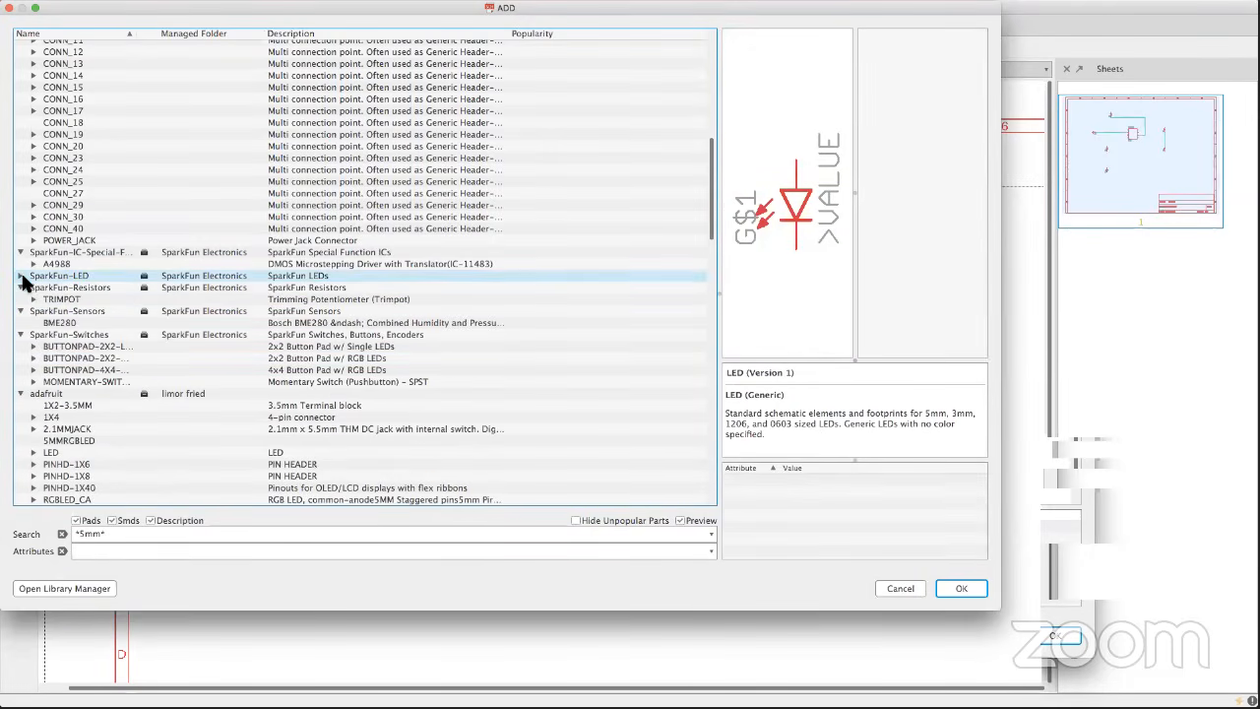
left_click(35, 453)
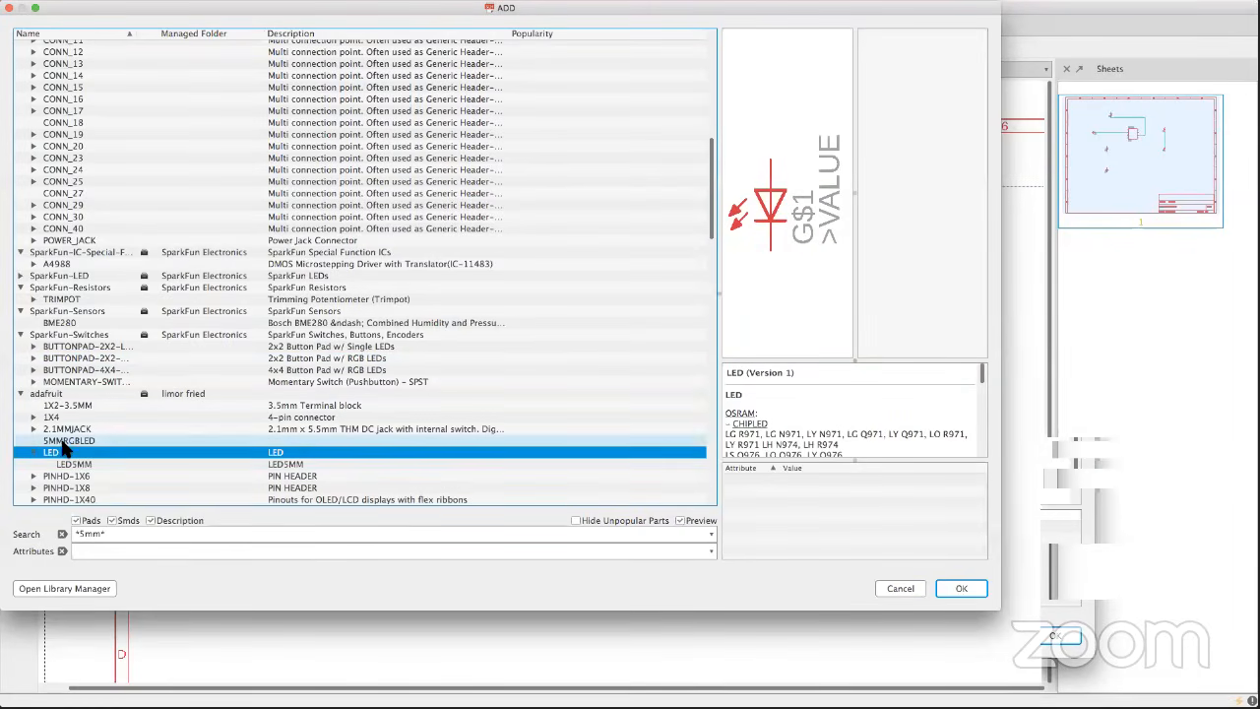
left_click(82, 465)
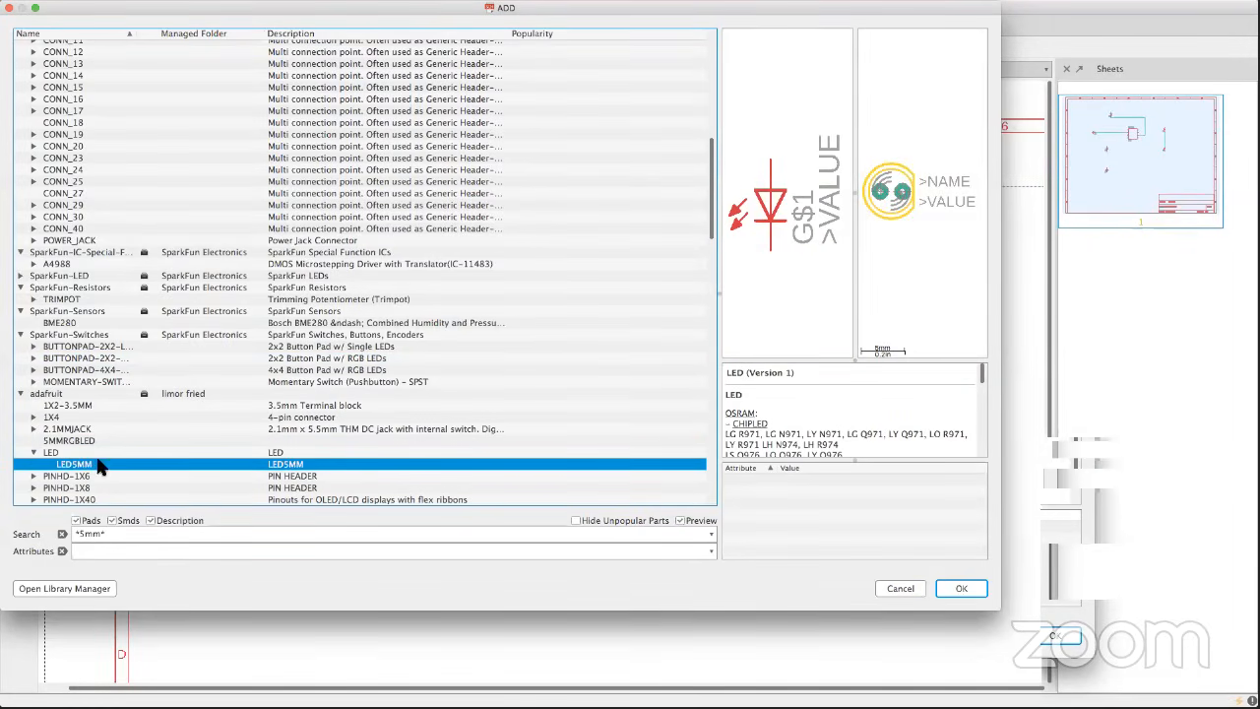
scroll(133, 424, "down", 5)
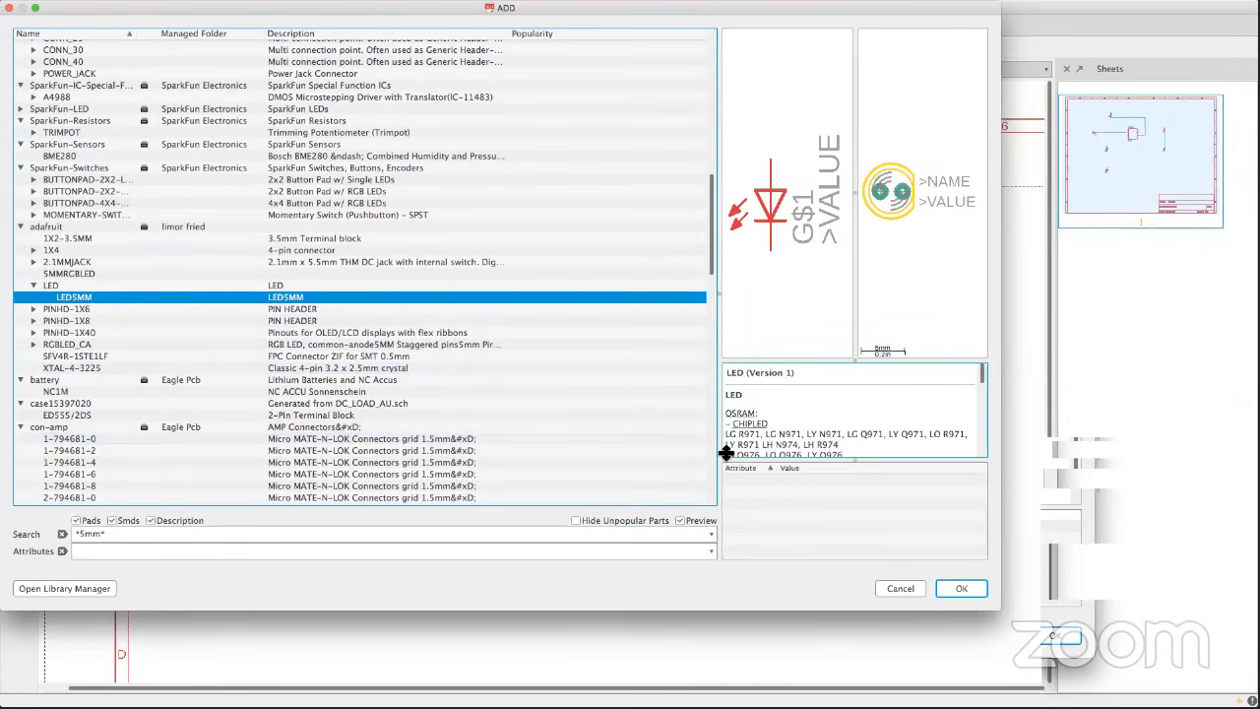
left_click(961, 588)
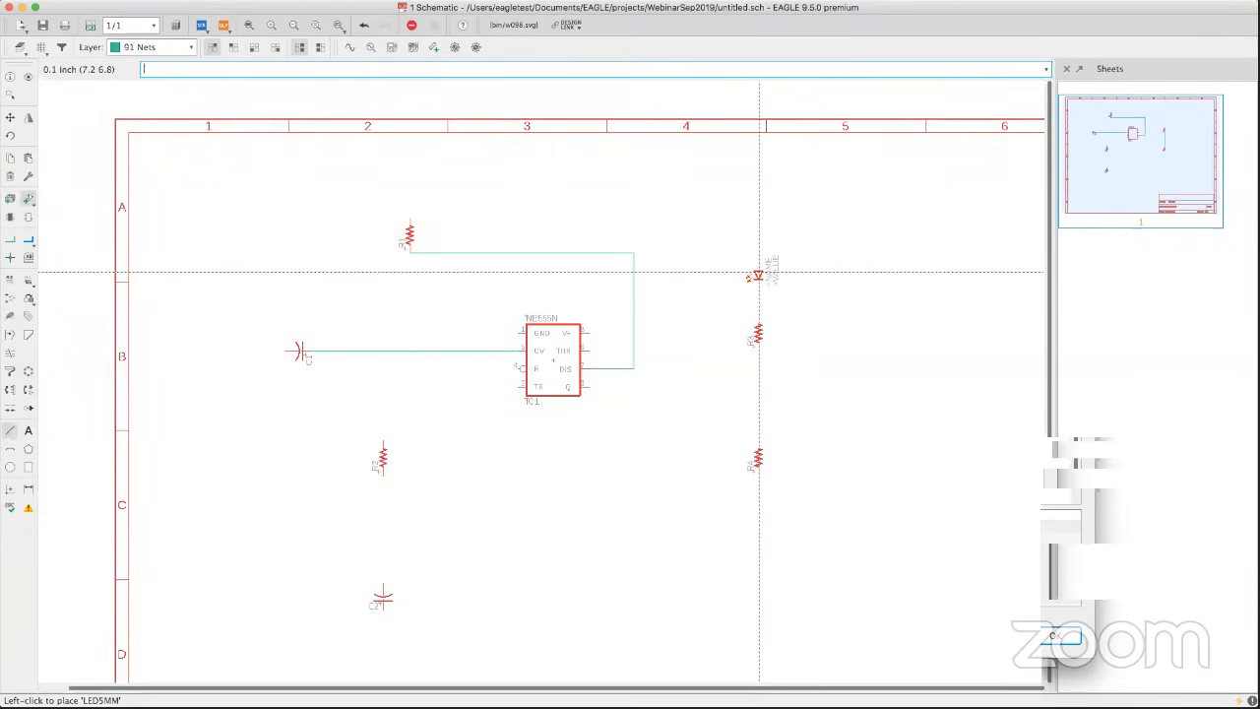
left_click(758, 277)
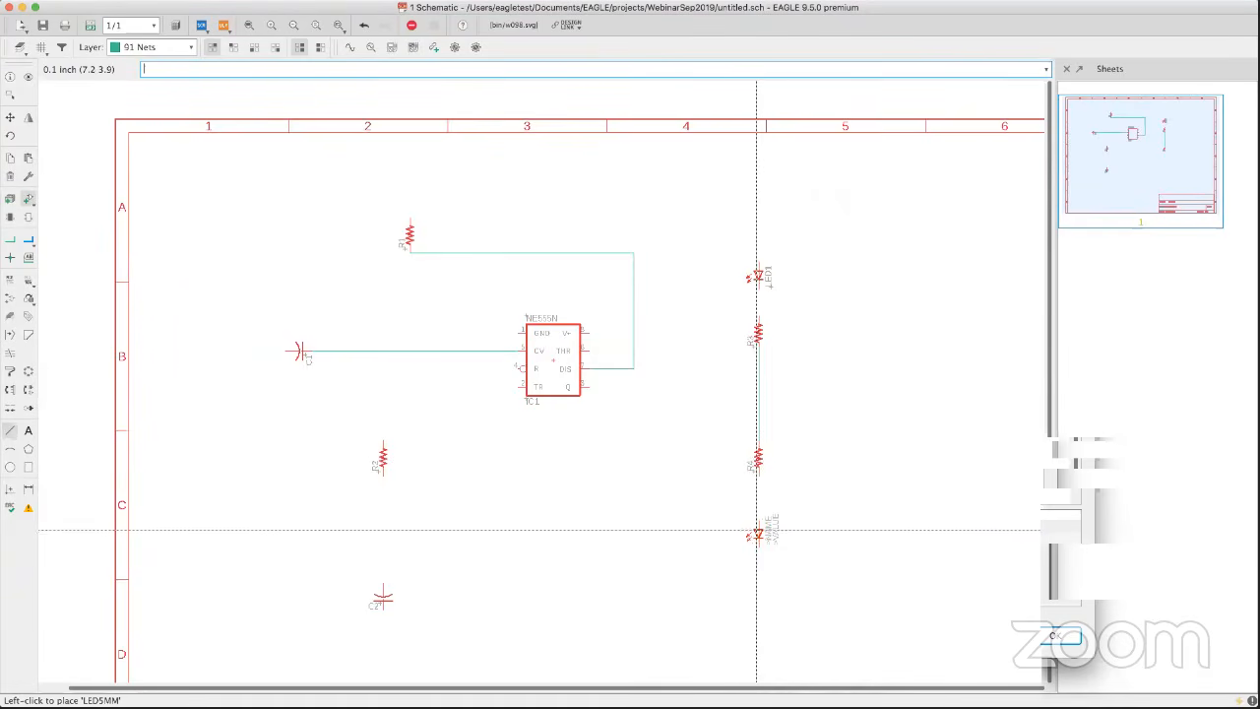
left_click(756, 529)
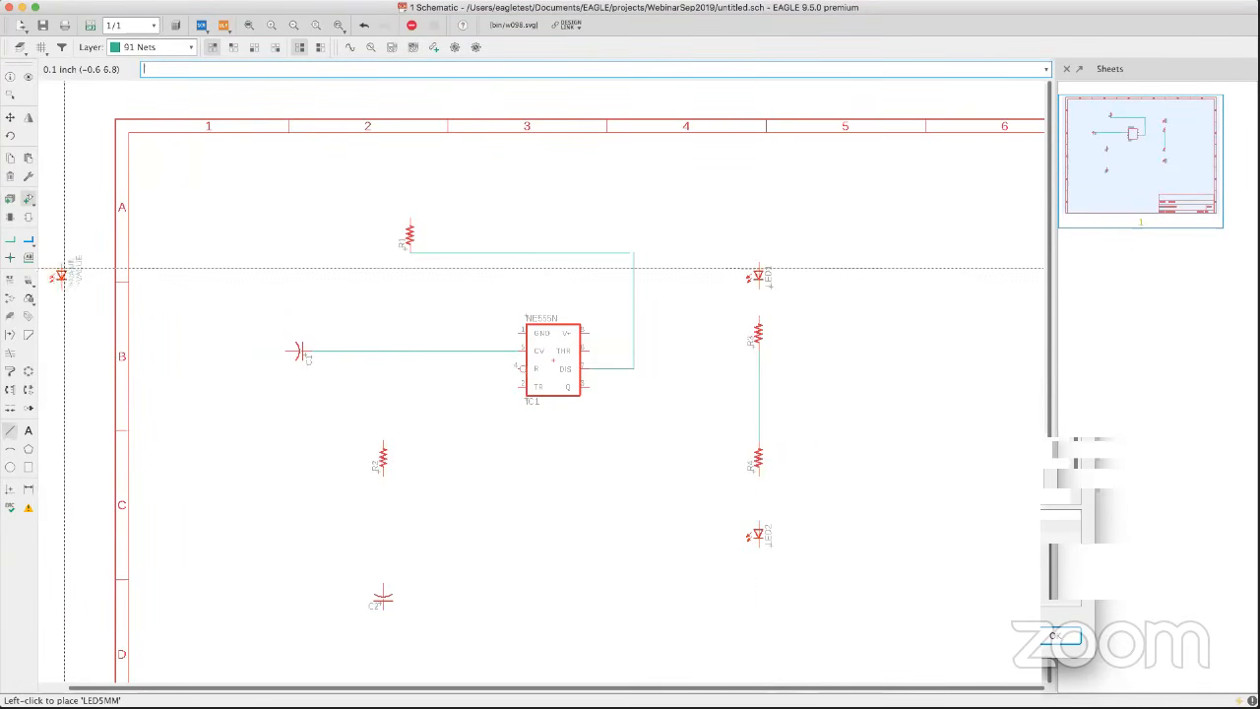
Draw nets connecting LED1's lower pin to R3 and R4's lower pin to LED2.
left_click(10, 243)
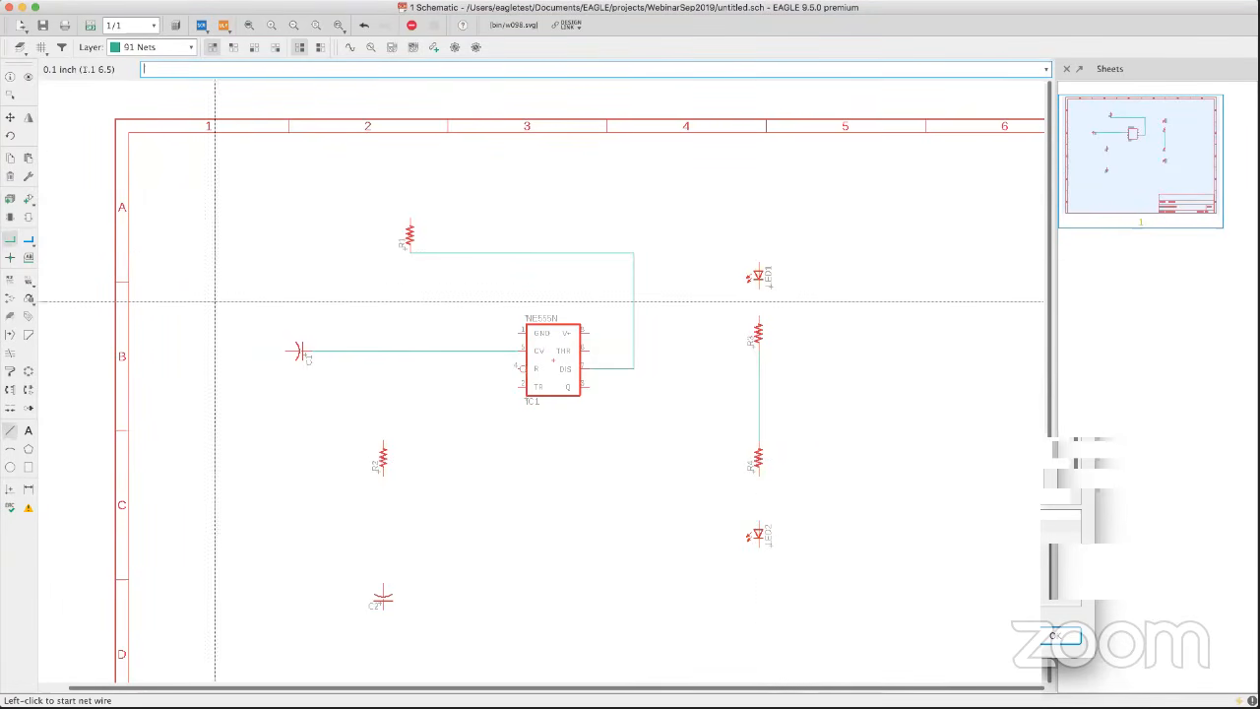
left_click(758, 290)
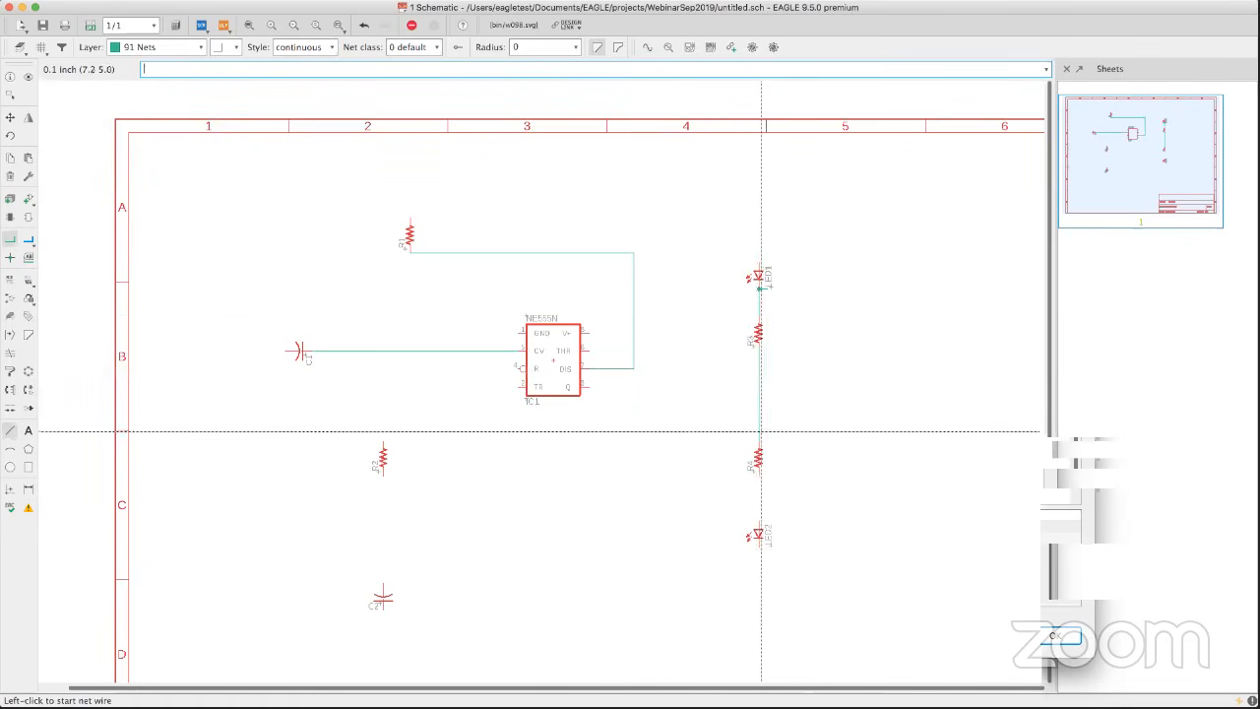
left_click(759, 474)
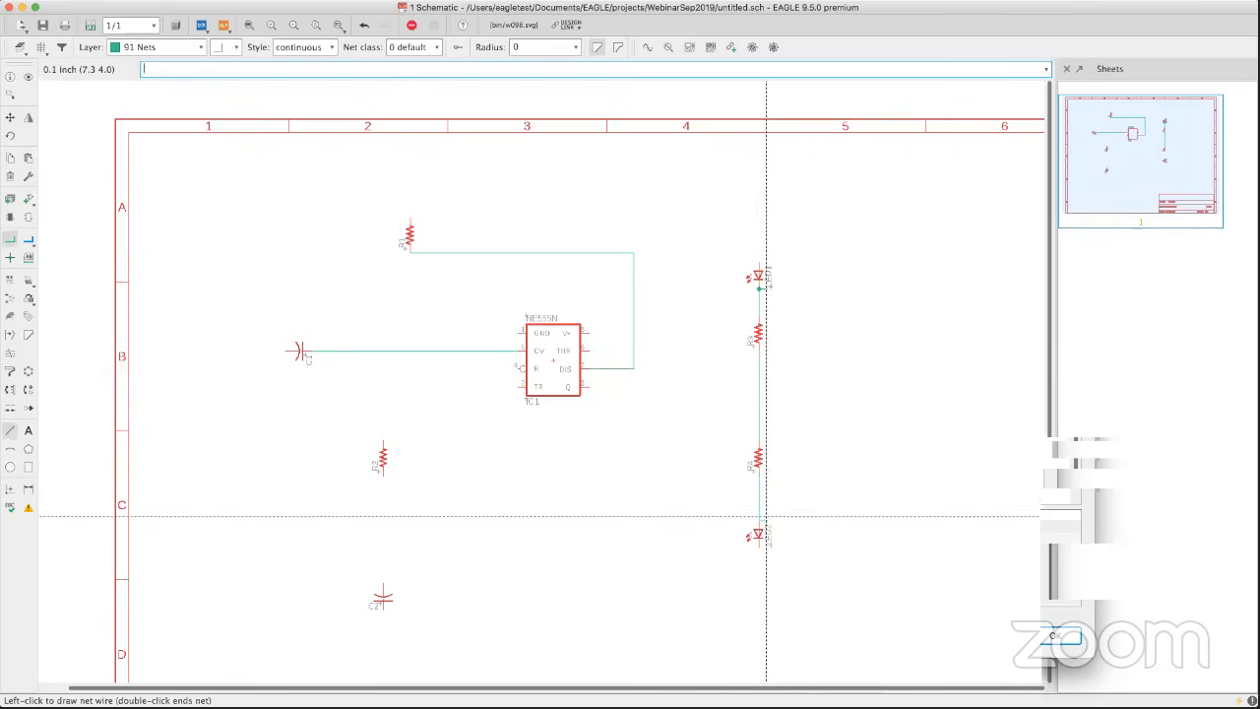
double_click(758, 522)
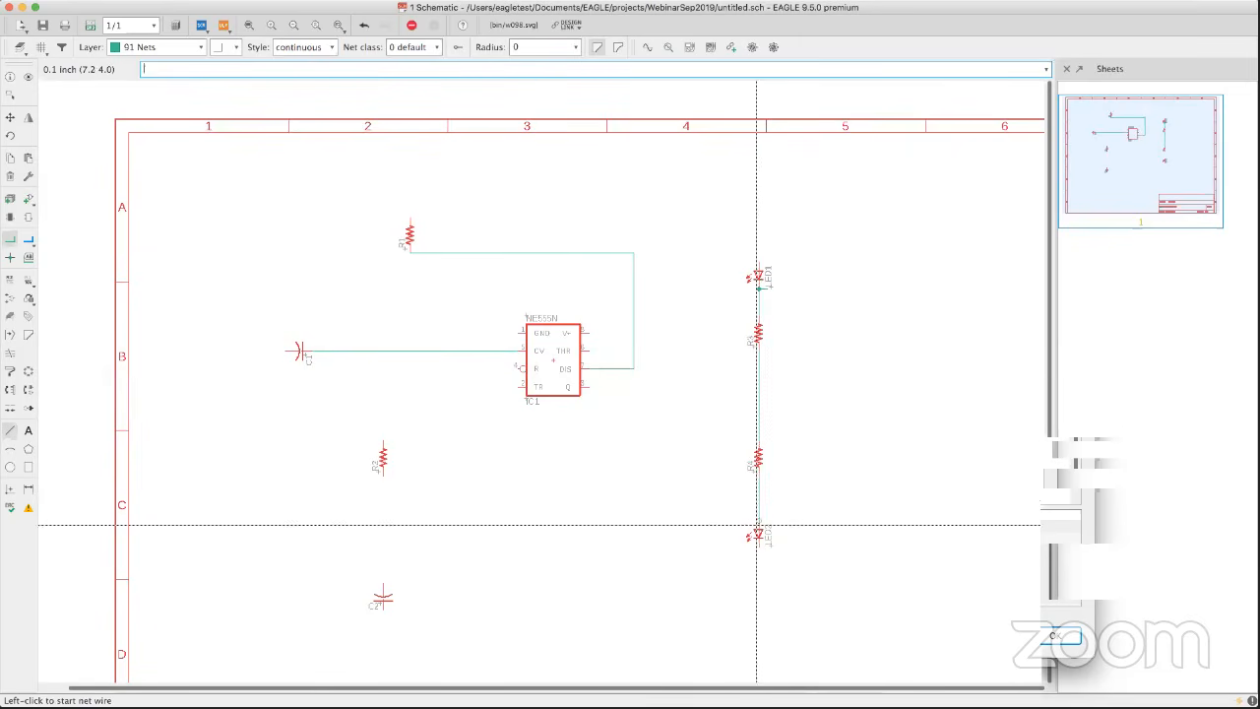
Move C2 about 0.3 inch to the right so that it lines up vertically with R1.
scroll(494, 436, "up", 2)
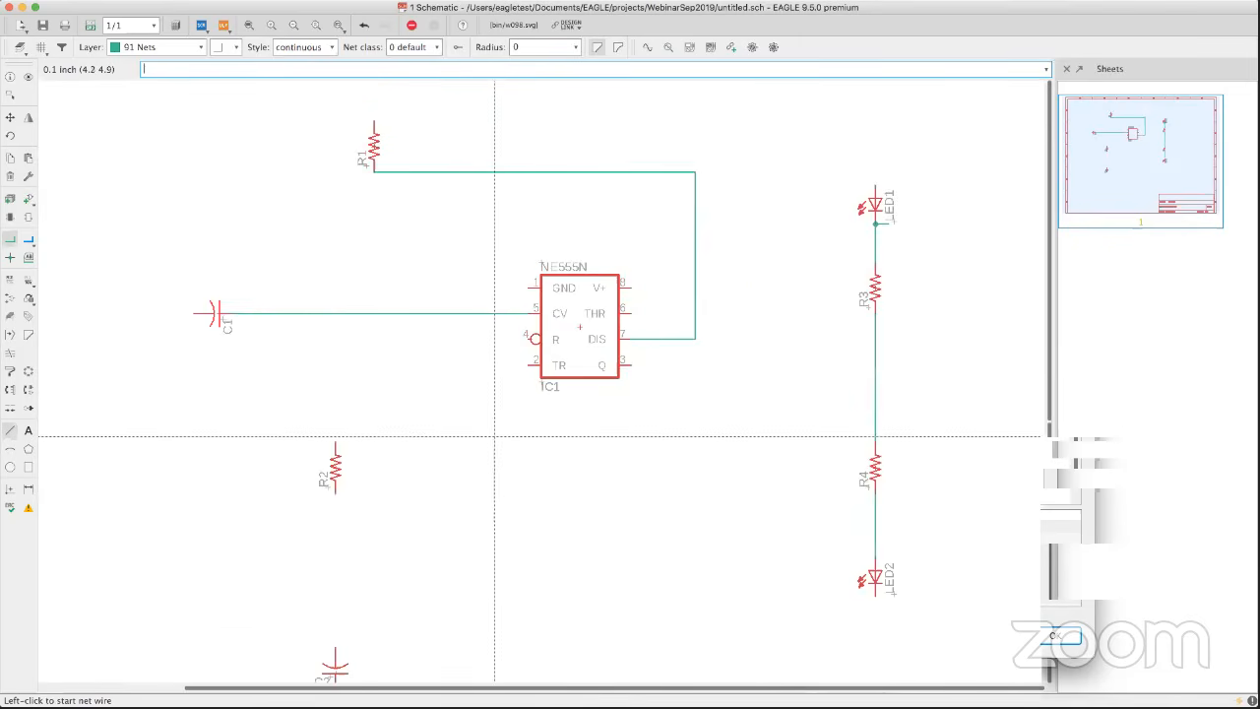
scroll(494, 436, "down", 2)
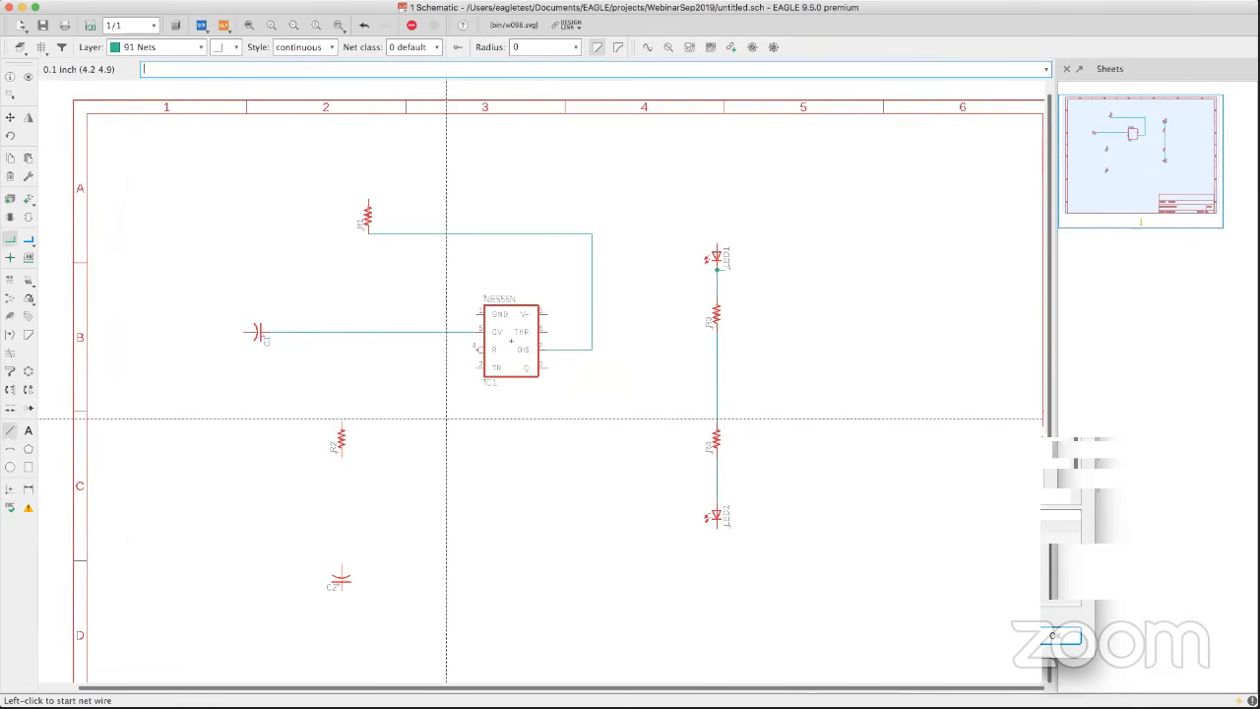
scroll(395, 430, "down", 1)
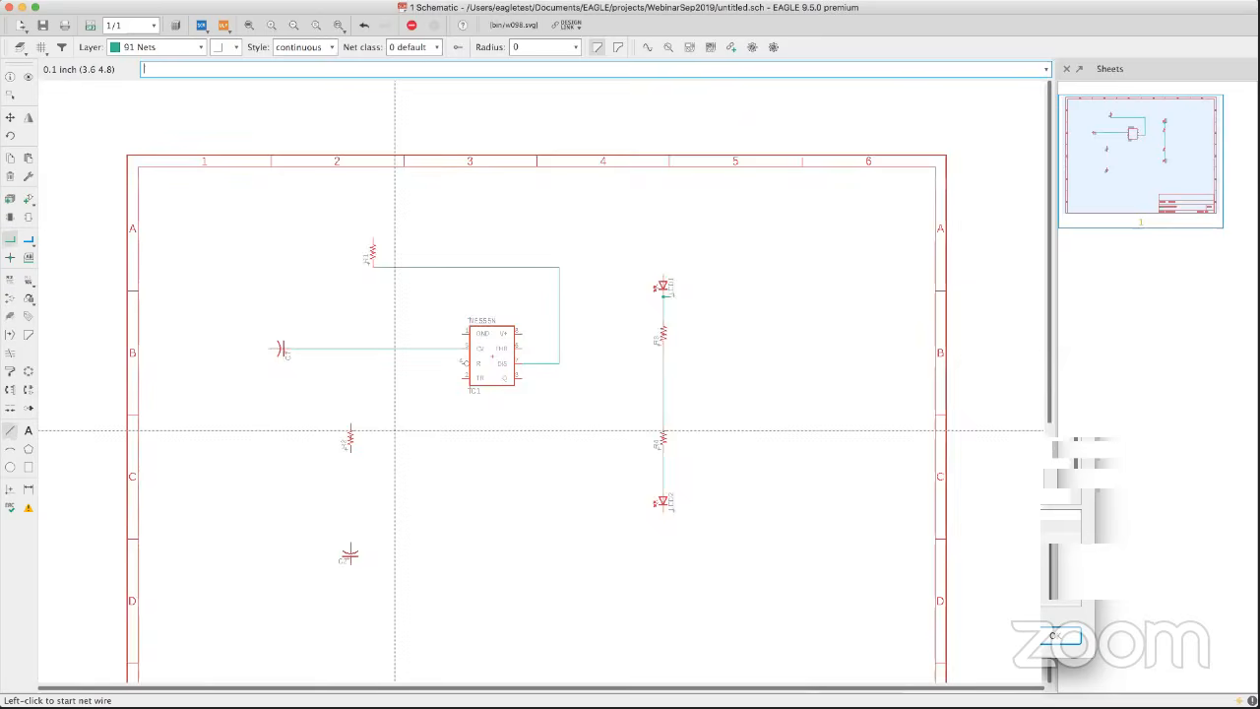
scroll(394, 427, "up", 3)
middle_click_drag(472, 371, 463, 395)
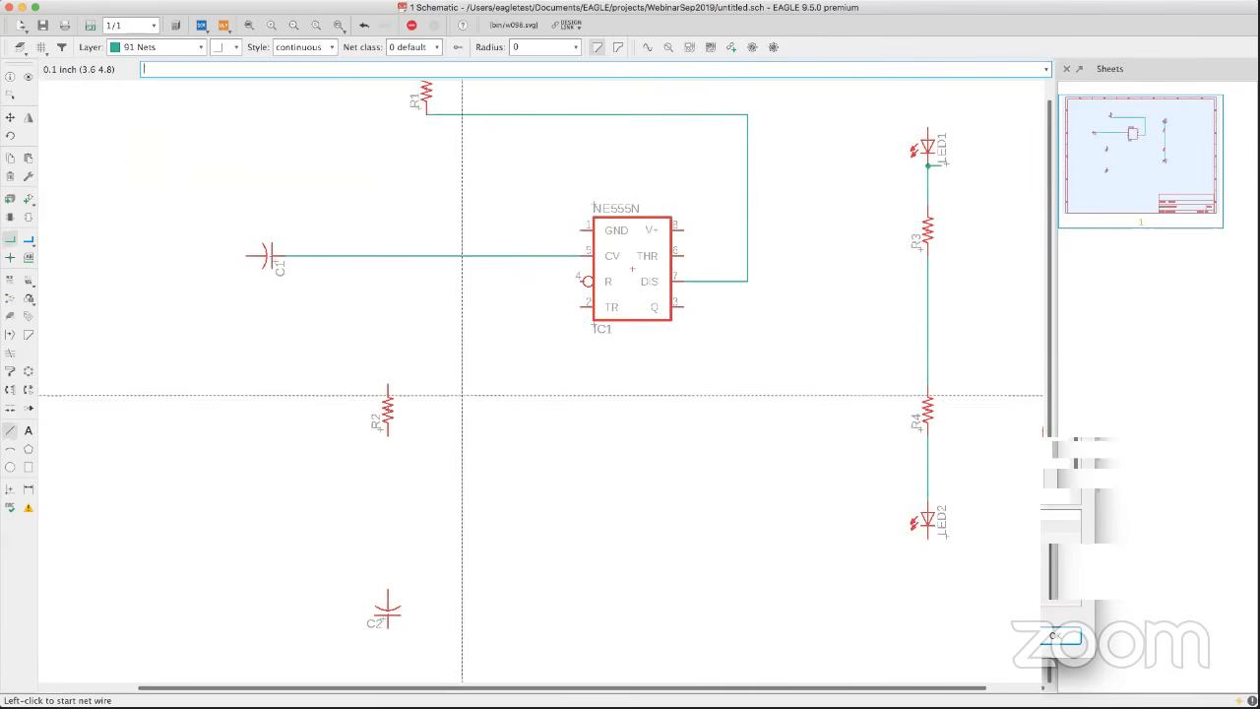
left_click(10, 119)
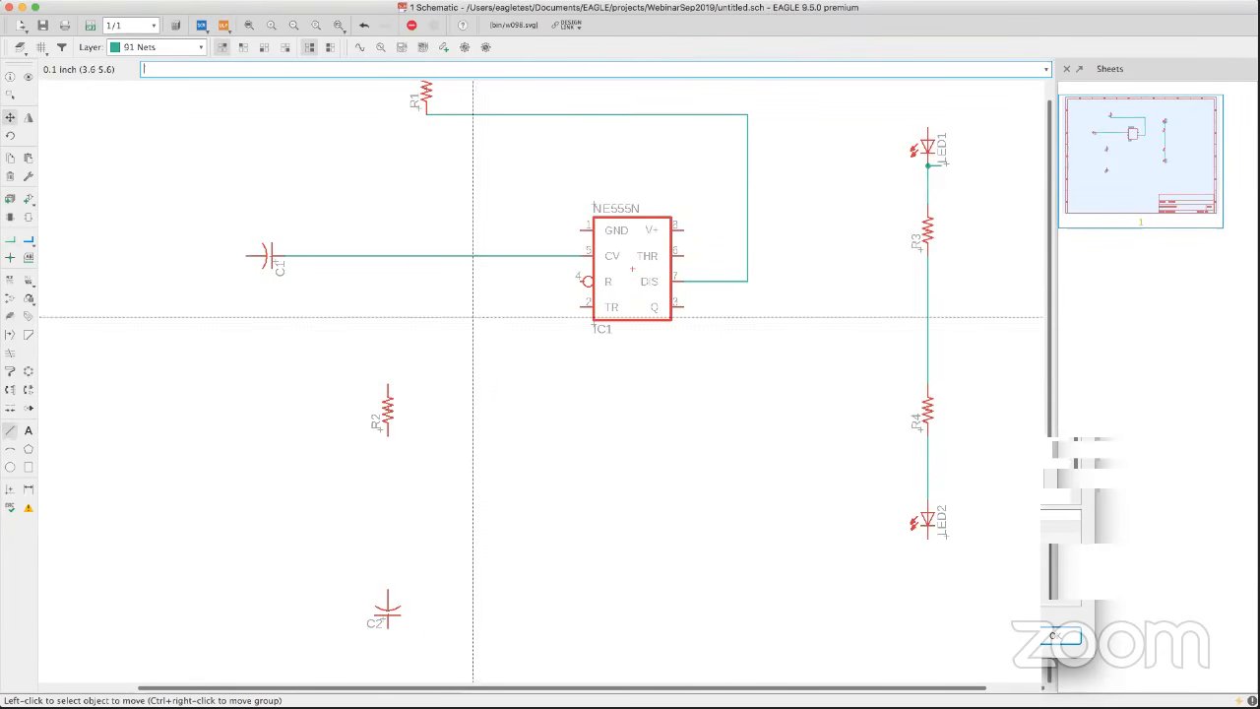
left_click(386, 604)
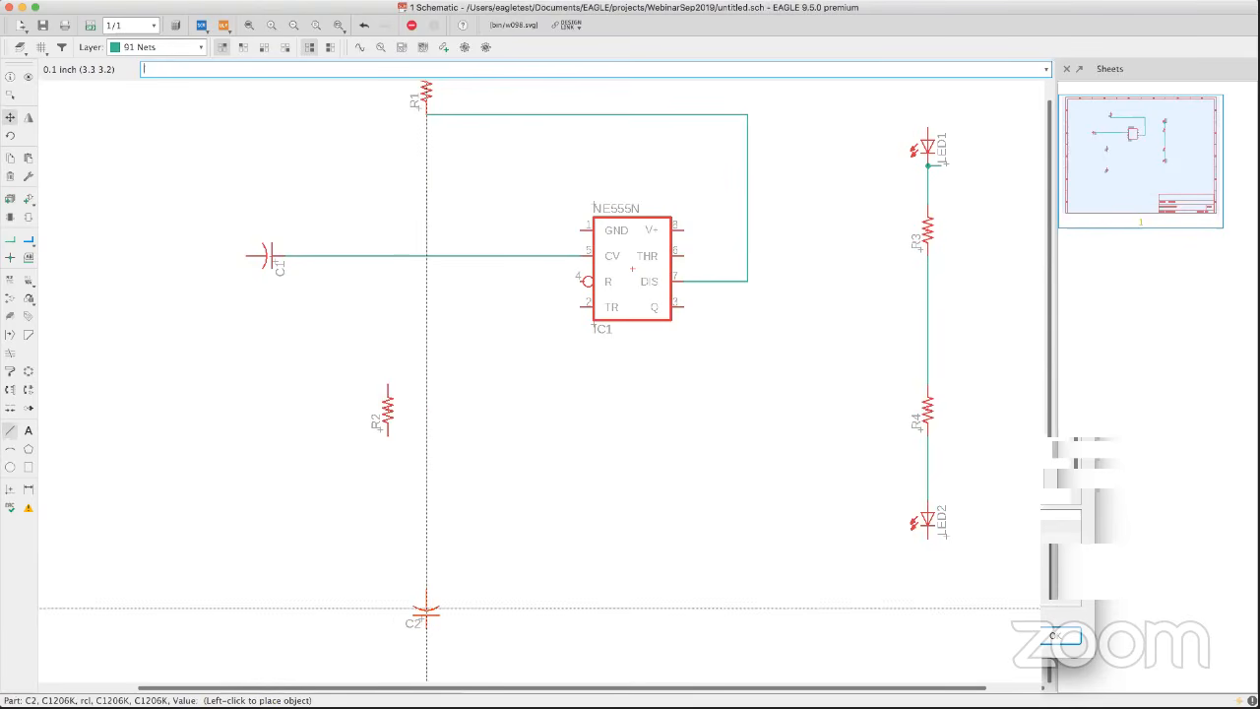
left_click(428, 604)
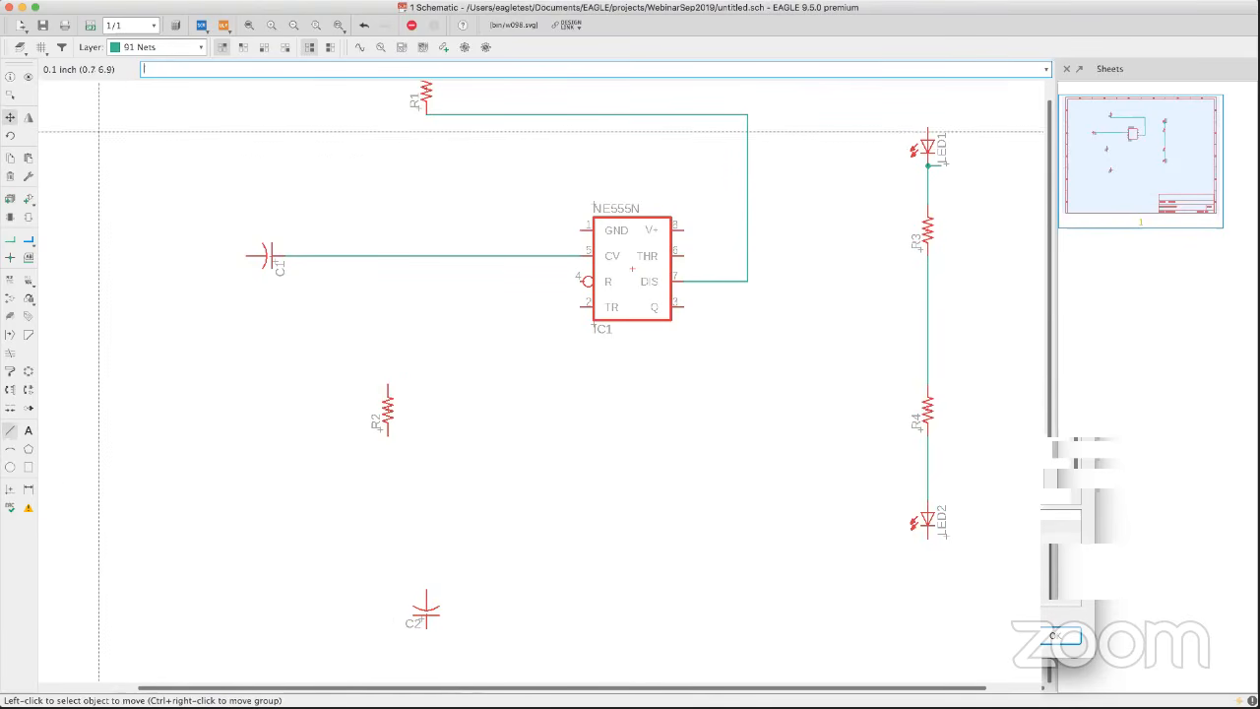
Draw a vertical net from R1's lower pin down to C2's upper pin.
left_click(10, 239)
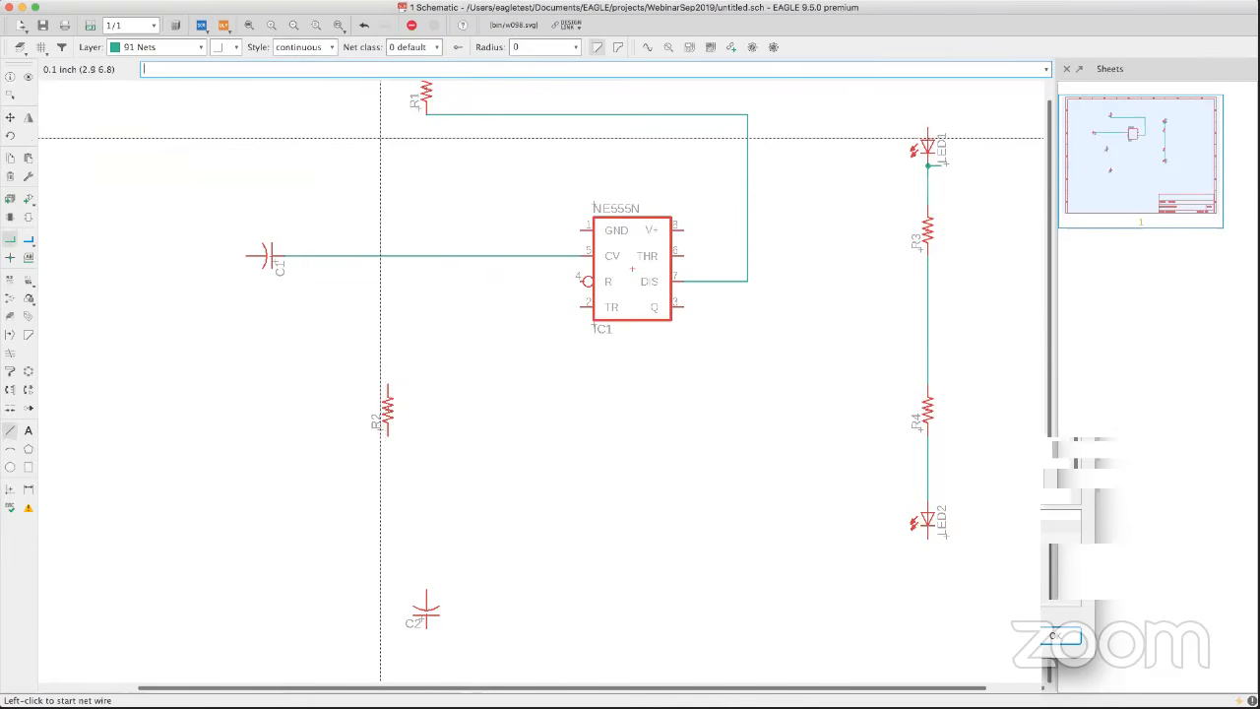
left_click(436, 115)
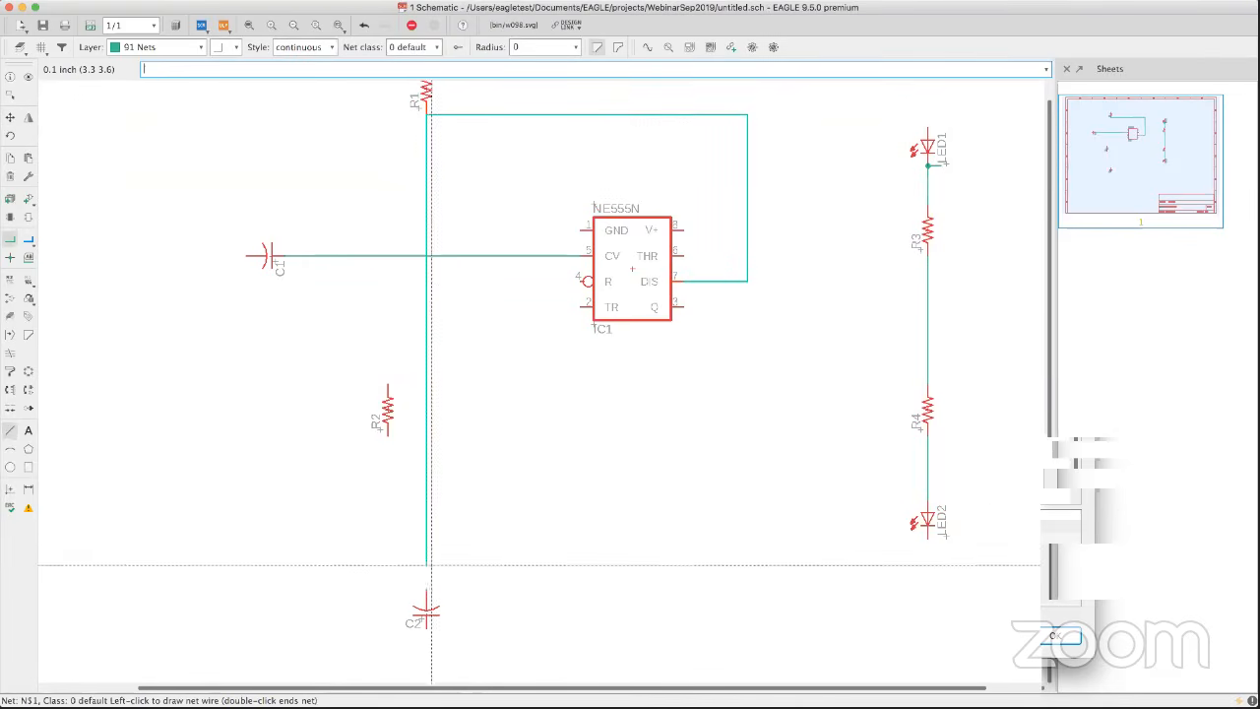
left_click(430, 592)
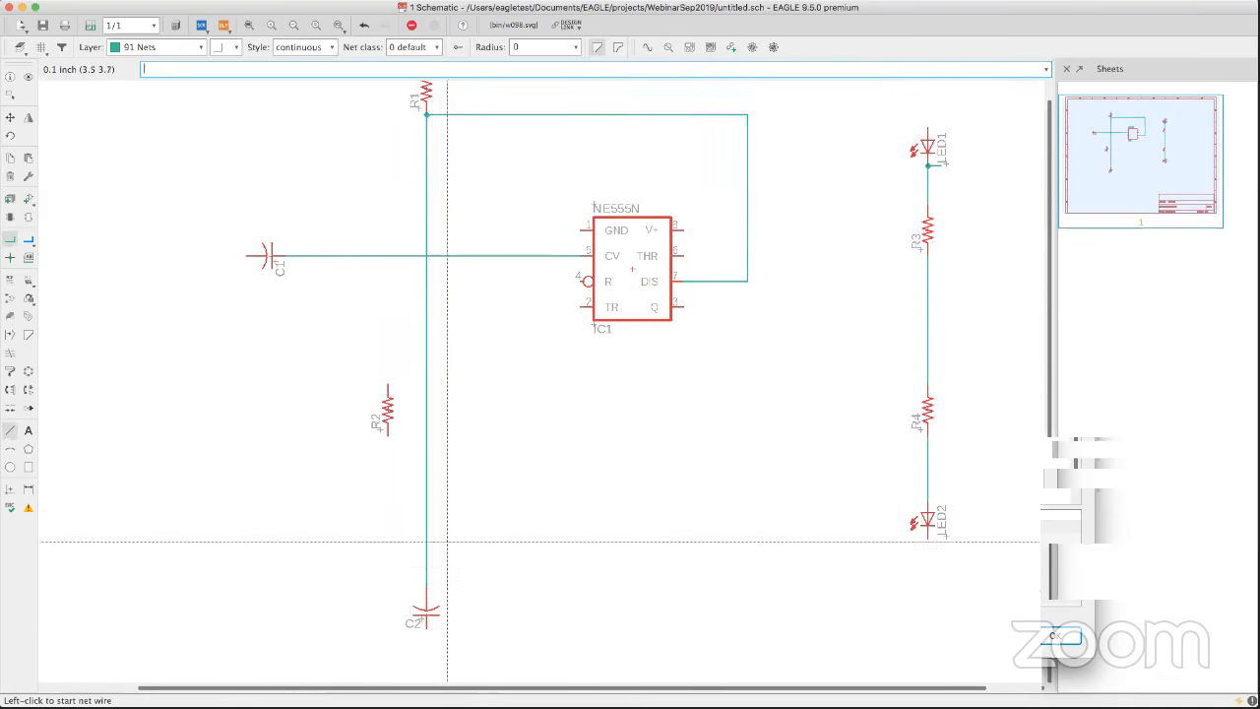
Inspect the properties of the vertical net running from R1 to C2 and leave them as they are.
scroll(400, 422, "up", 3)
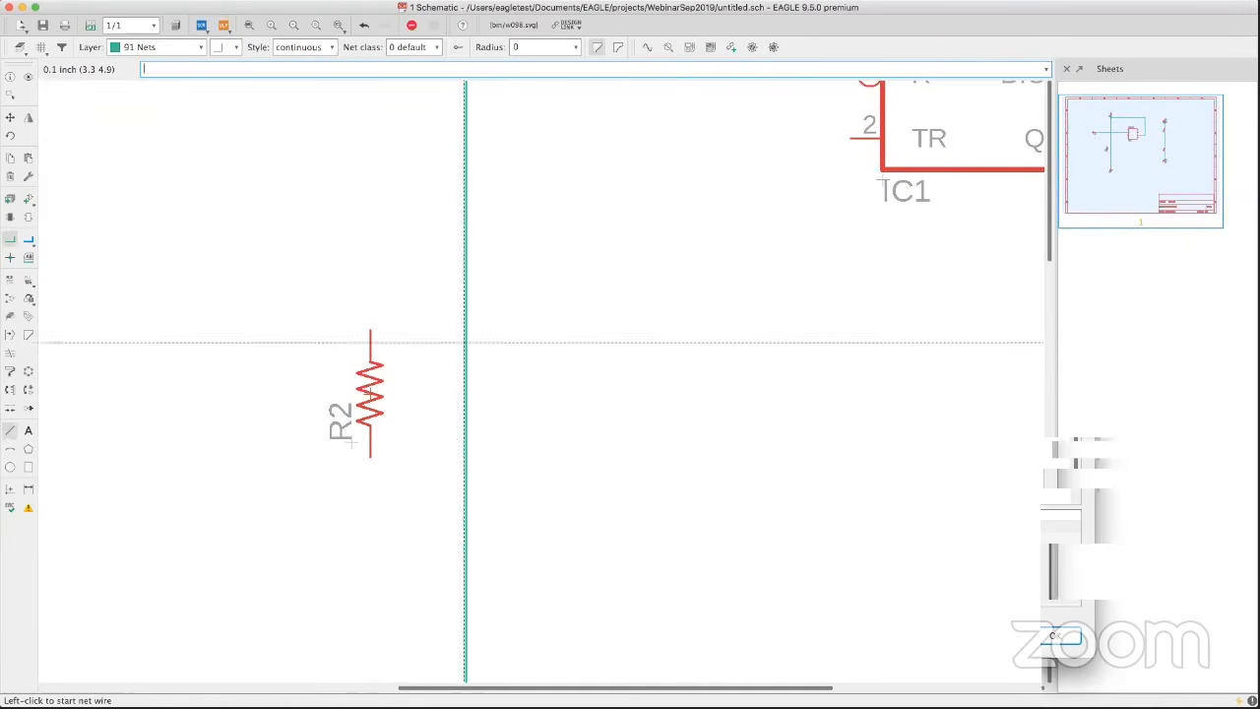
scroll(404, 374, "down", 4)
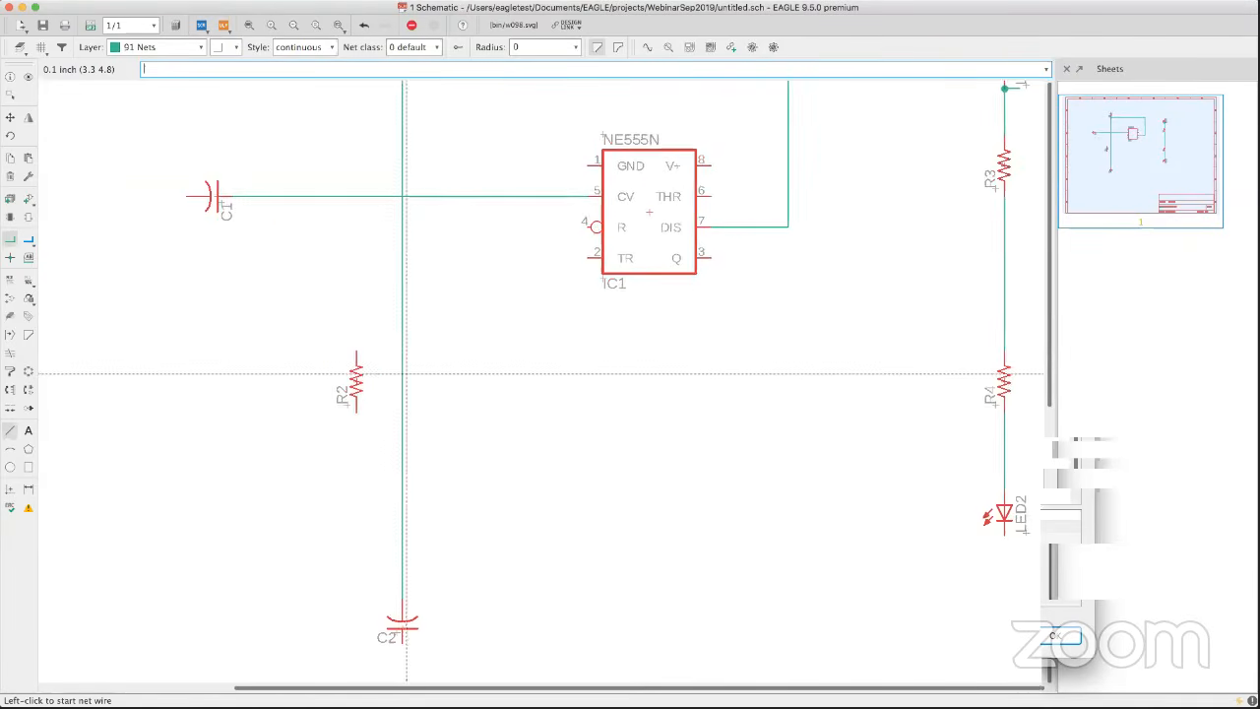
middle_click_drag(404, 373, 437, 371)
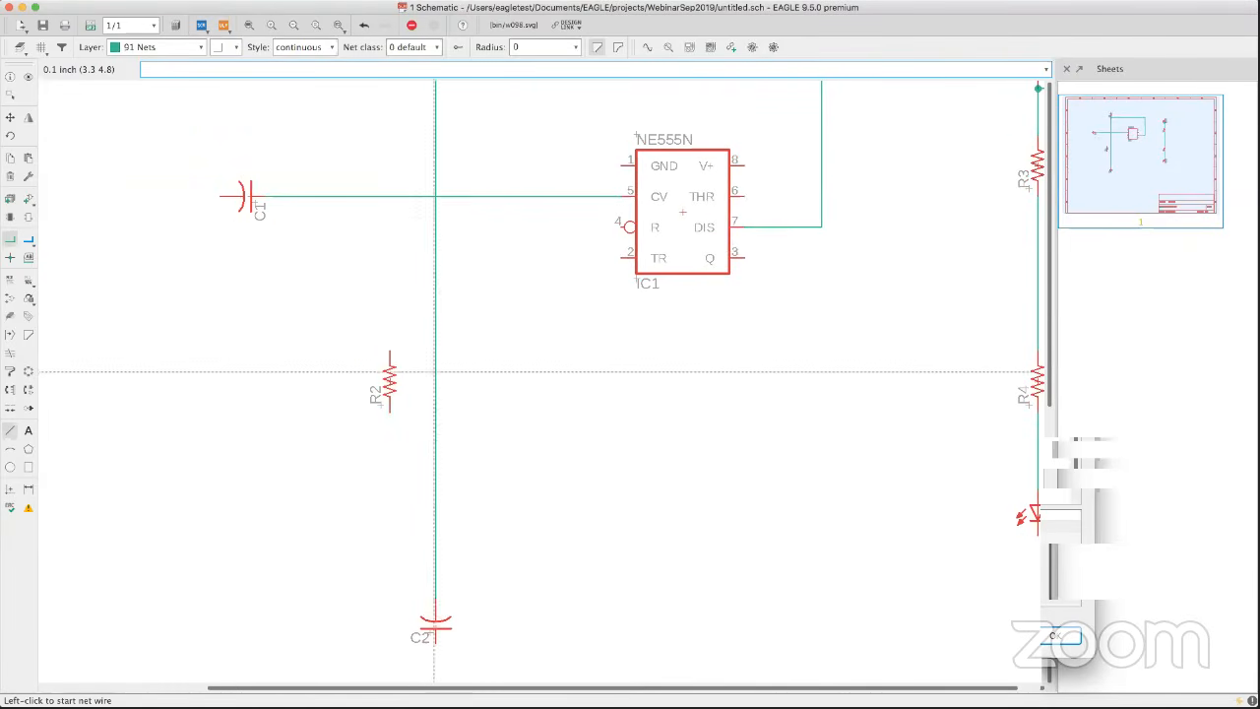
right_click(435, 255)
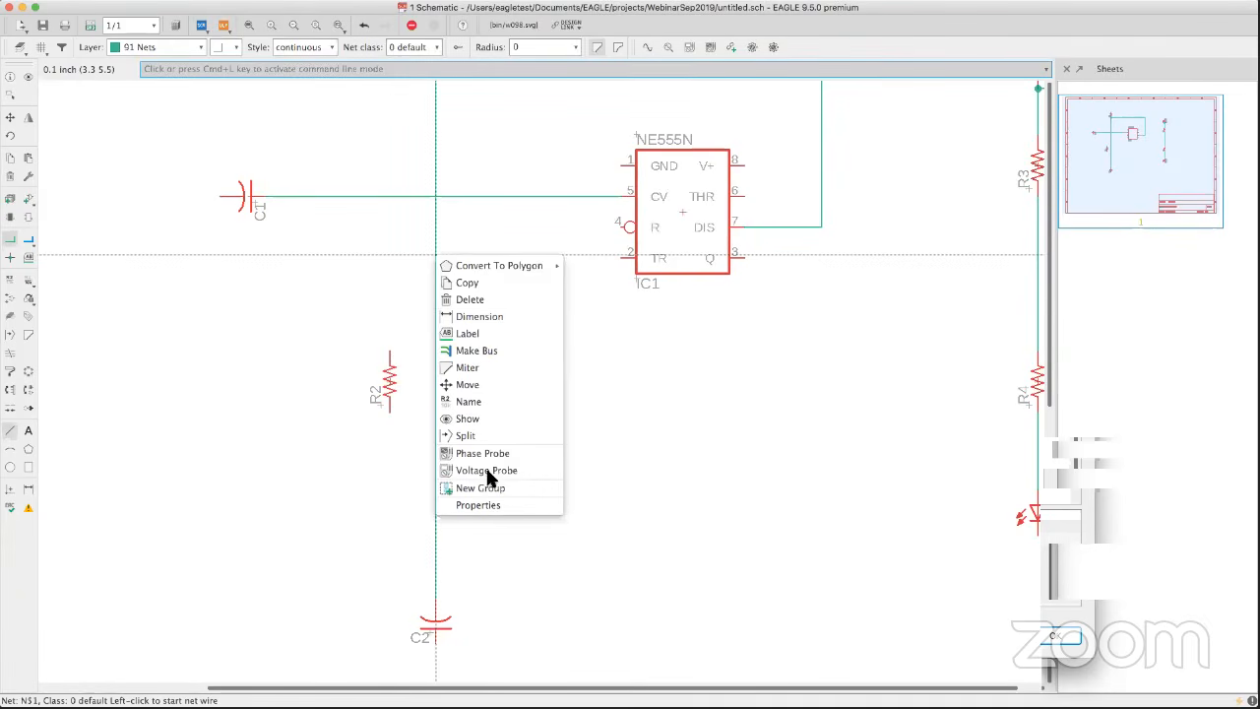
left_click(492, 507)
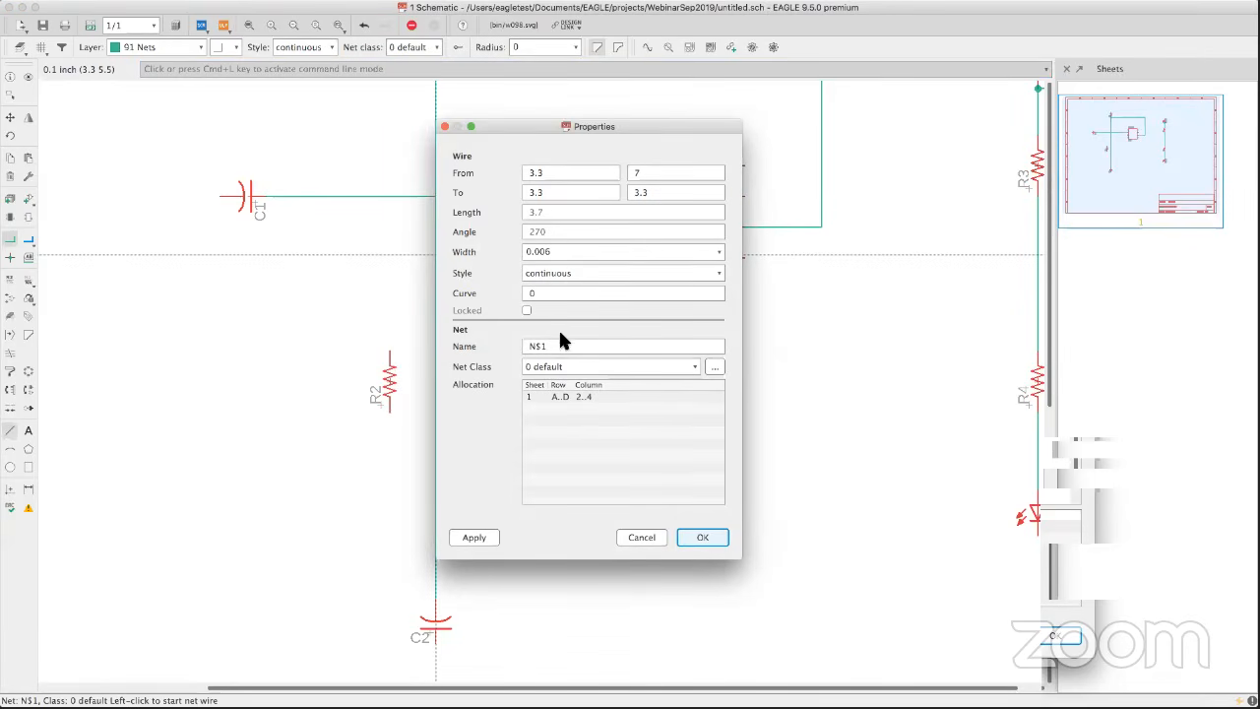
left_click(642, 537)
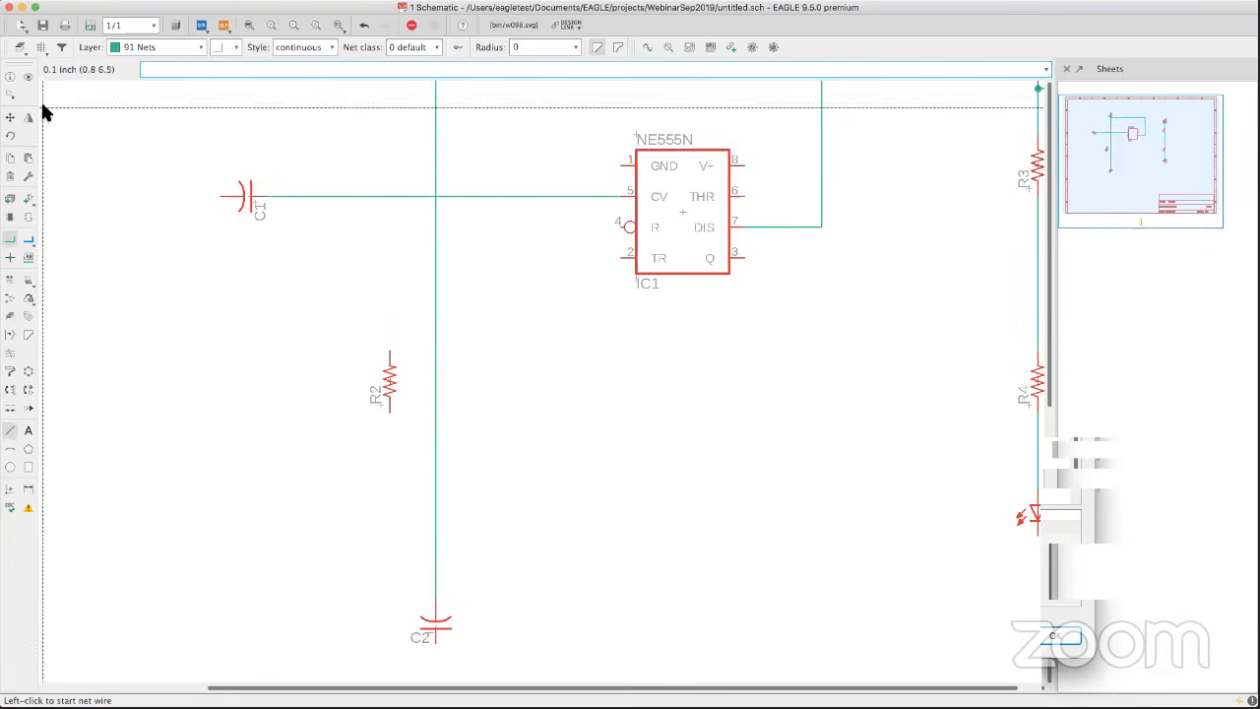
Move R2 about 0.3 inch to the right, onto the vertical net between R1 and C2.
left_click(11, 95)
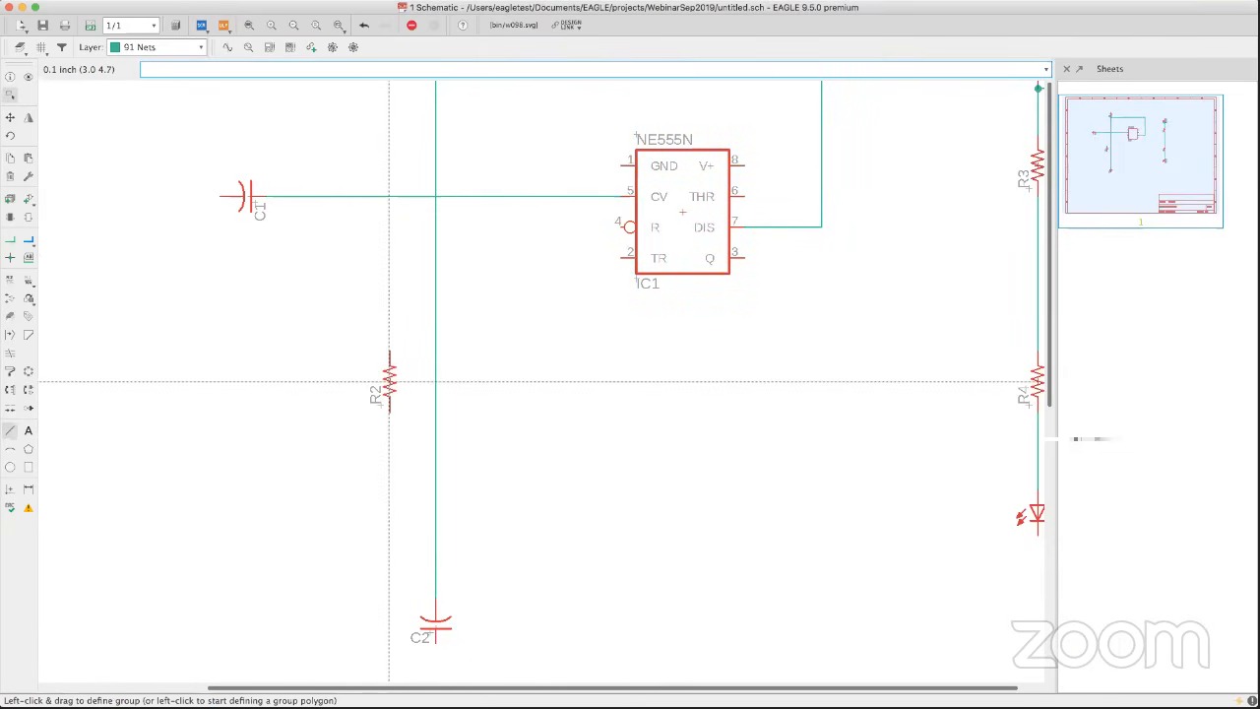
left_click_drag(389, 381, 432, 383)
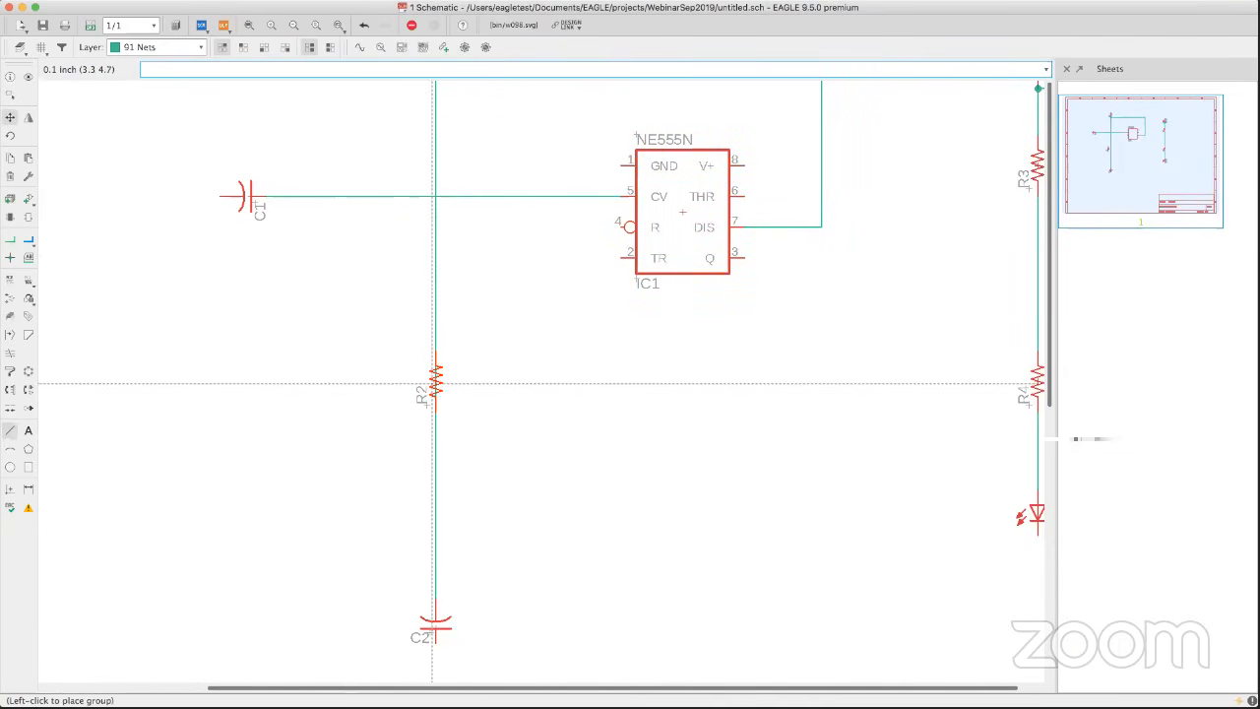
left_click(433, 384)
Inspect the properties of the net segments above and below R2 to compare their net names.
scroll(433, 383, "up", 10)
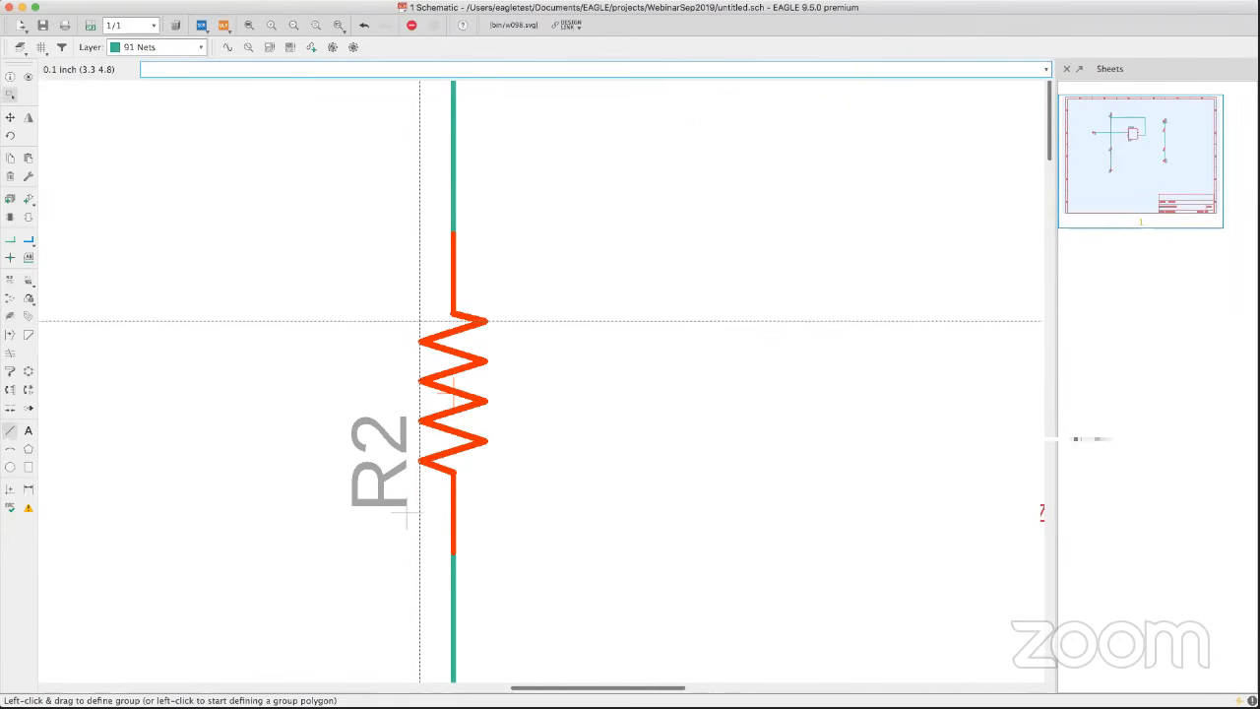
scroll(432, 316, "down", 5)
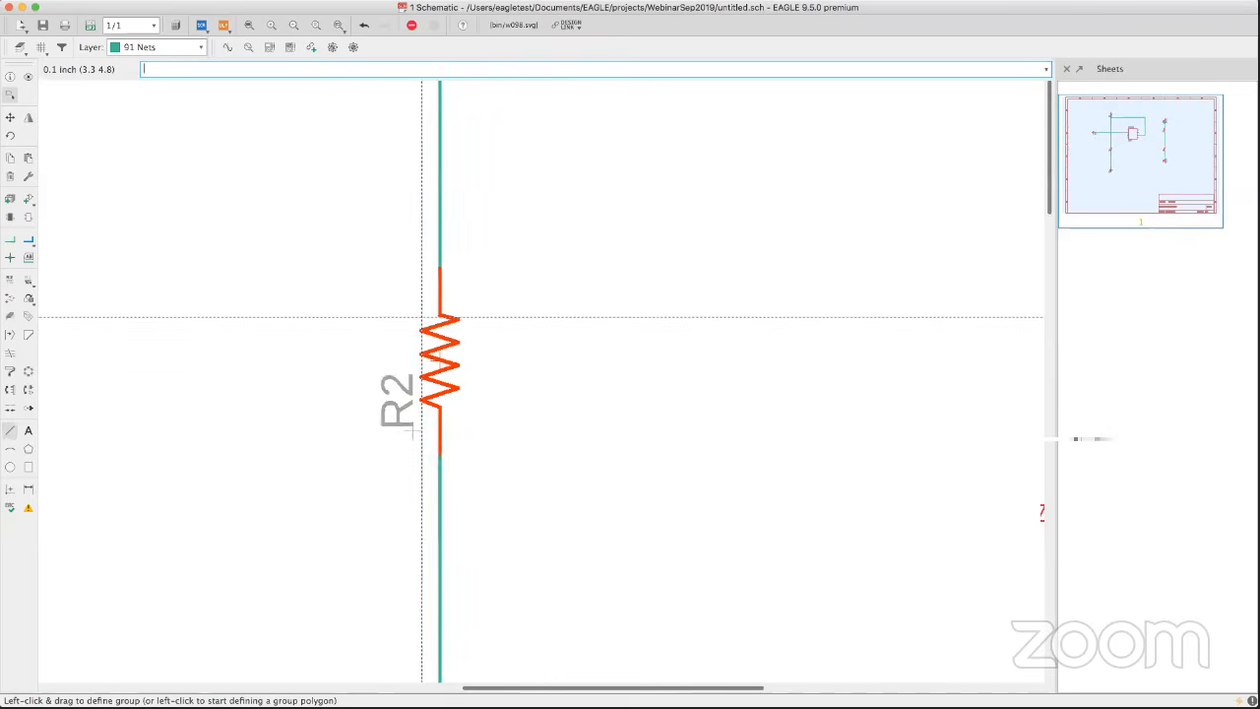
right_click(432, 258)
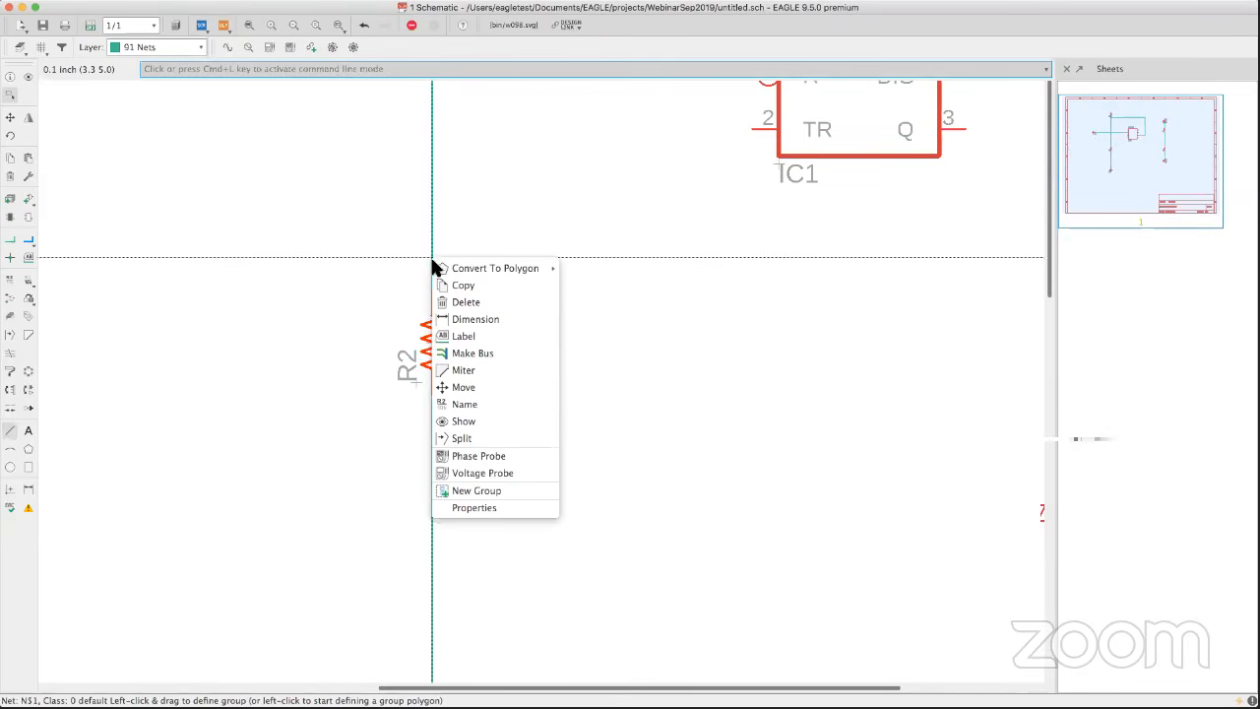
left_click(510, 507)
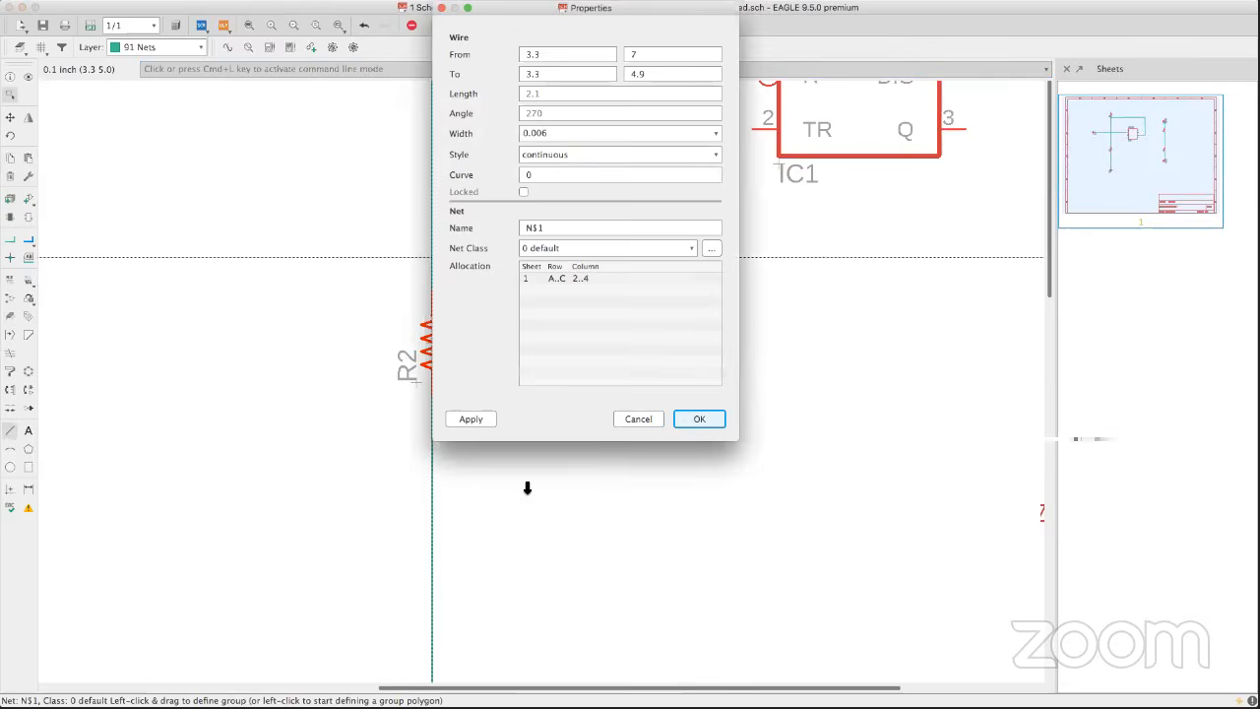
left_click(635, 419)
right_click(441, 524)
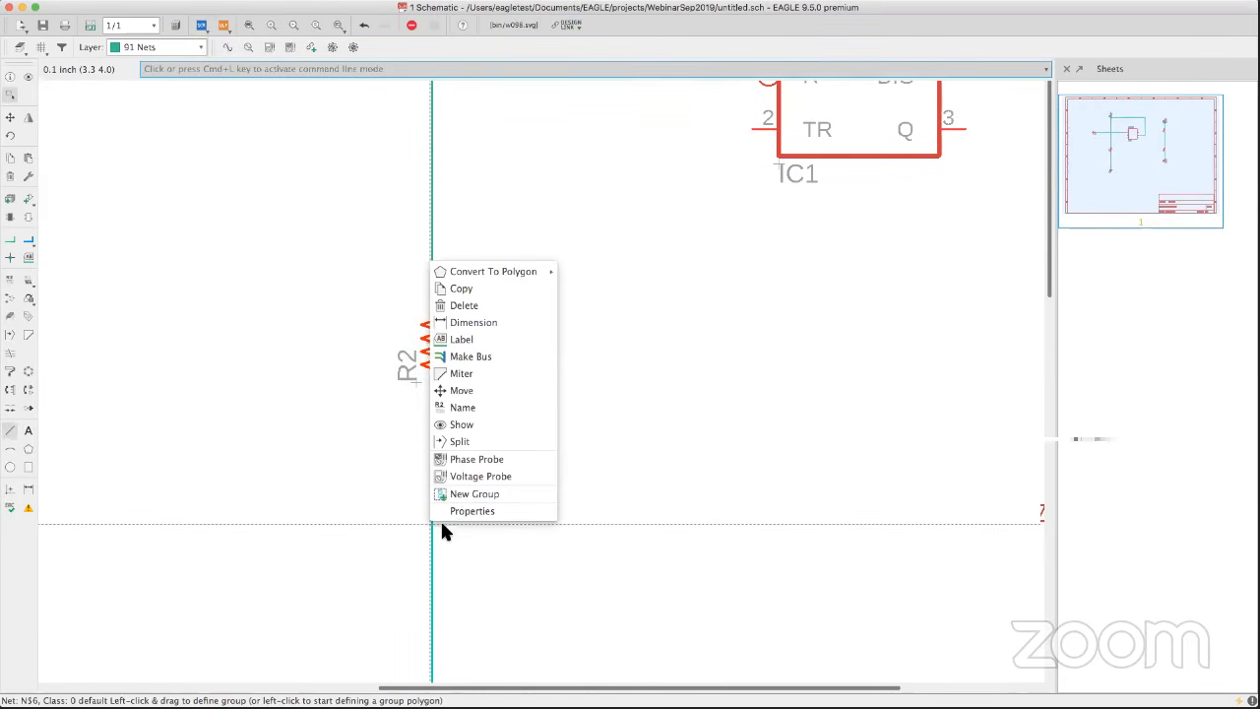
left_click(467, 512)
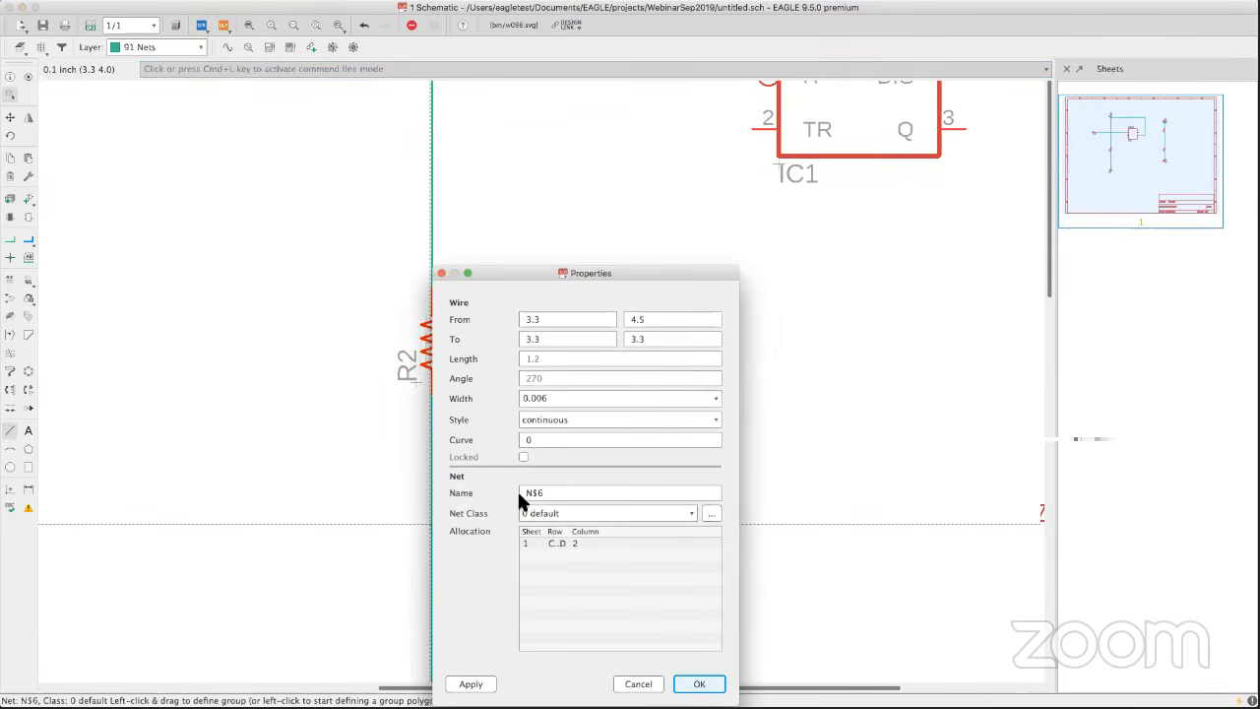
left_click(442, 274)
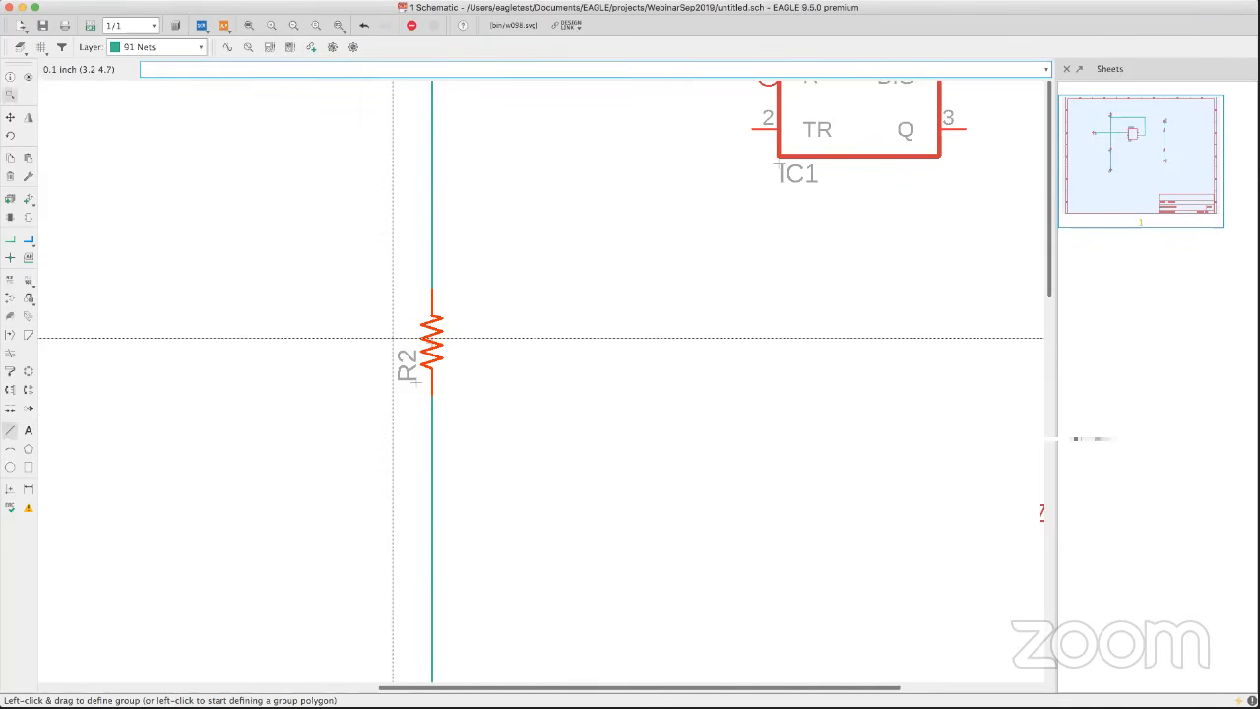
Draw a net from IC1's THR pin out, down and back beneath the chip, joining the vertical net between R2 and C2.
scroll(393, 337, "up", 2)
scroll(444, 344, "down", 5)
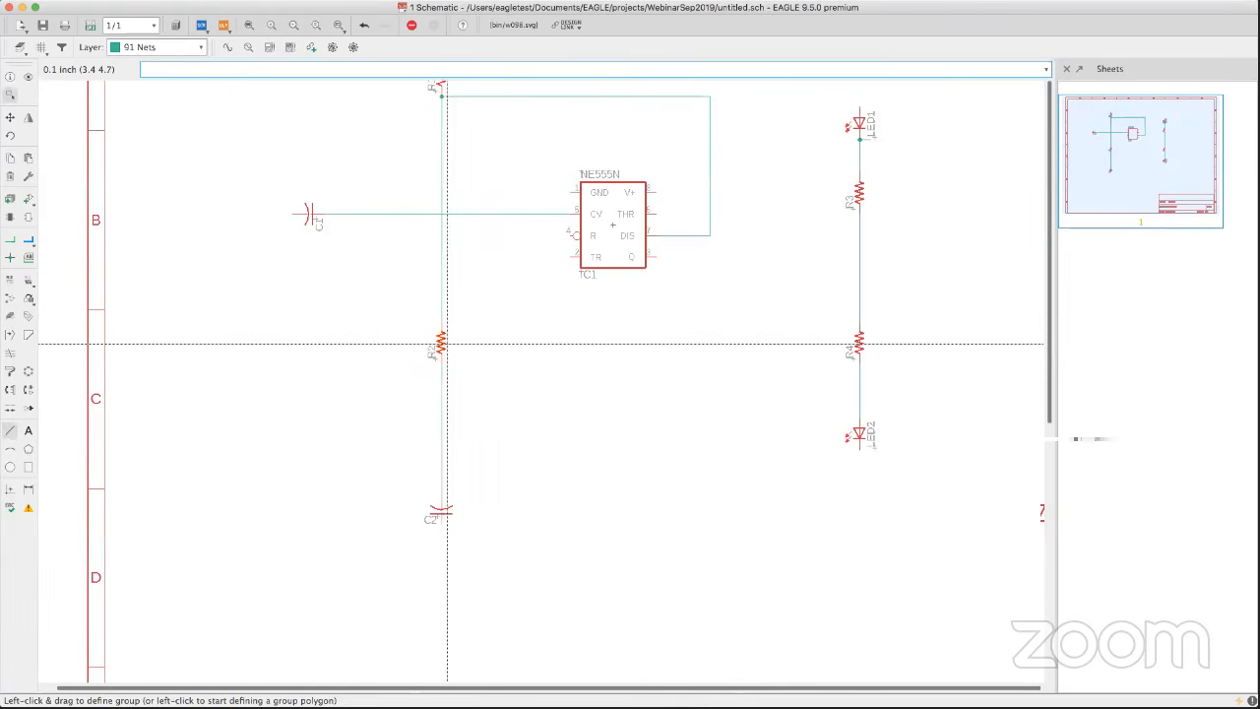
scroll(443, 344, "down", 1)
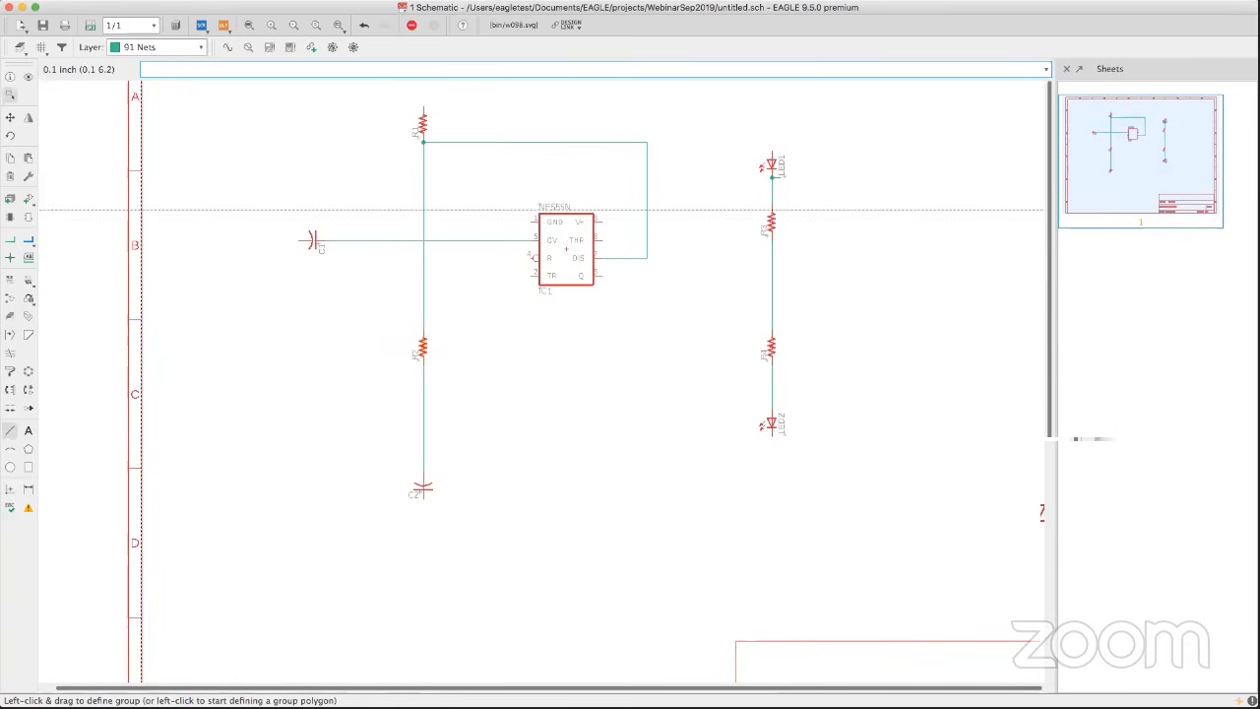
left_click(10, 242)
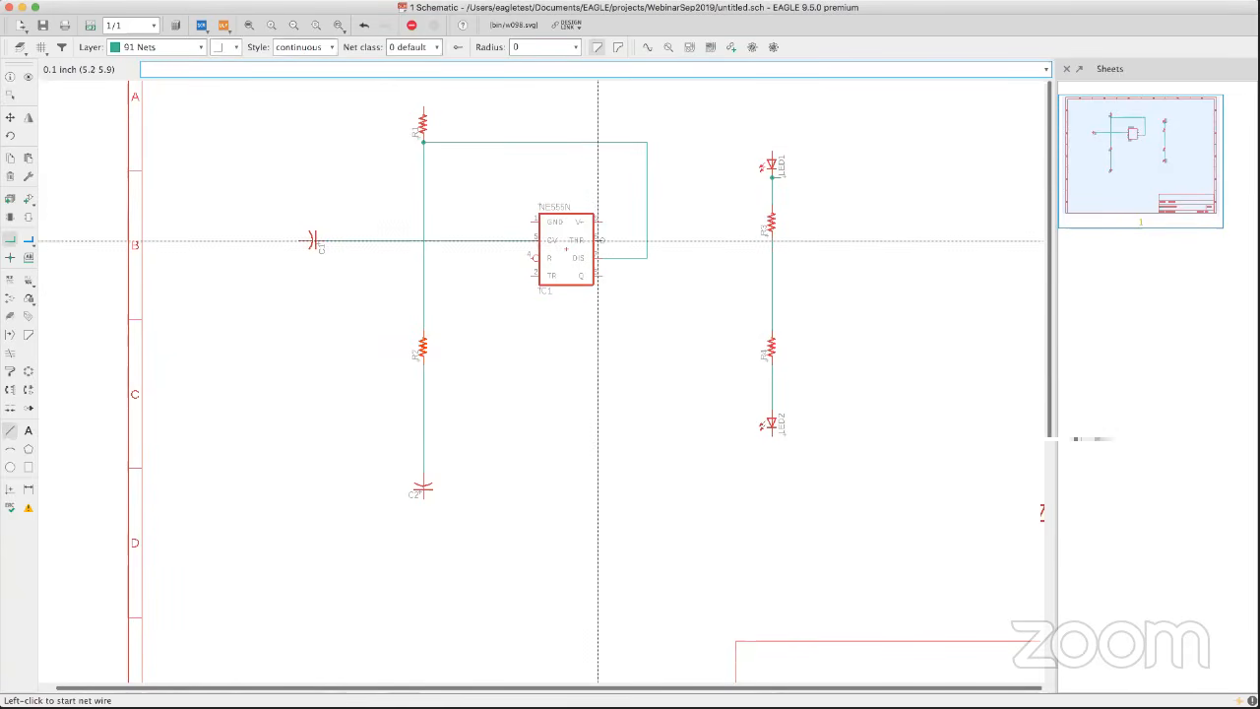
left_click(670, 240)
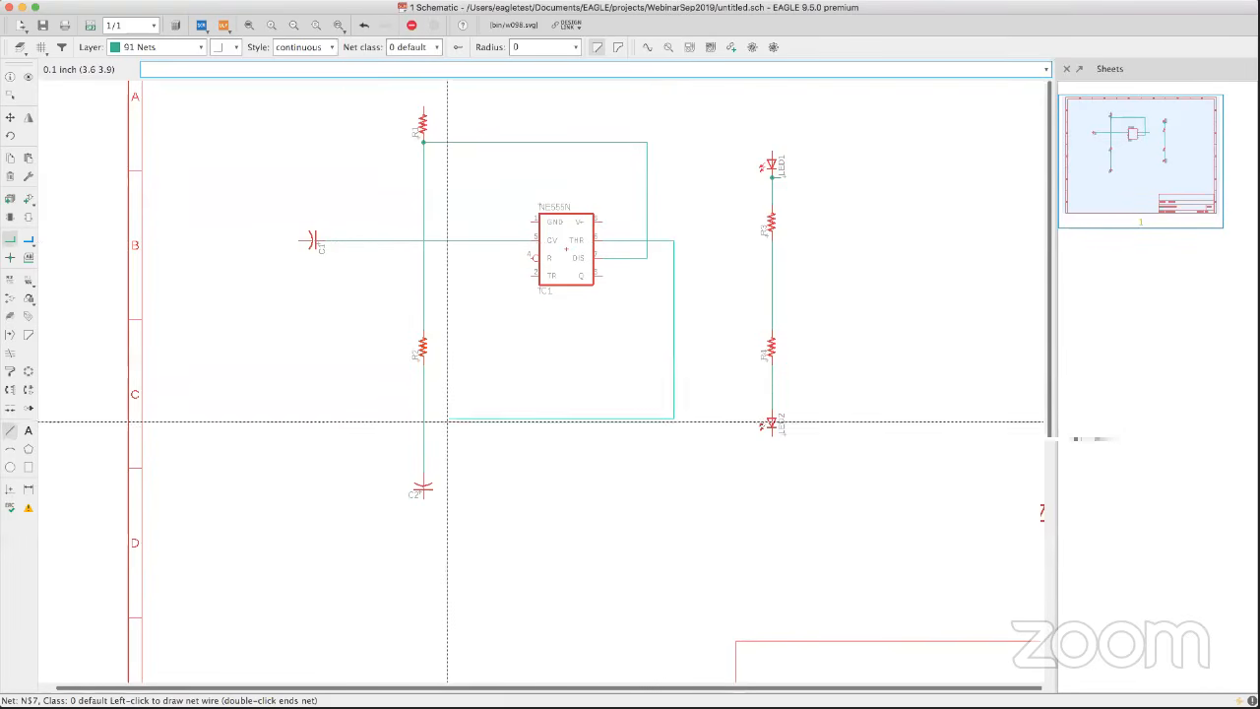
scroll(451, 416, "up", 4)
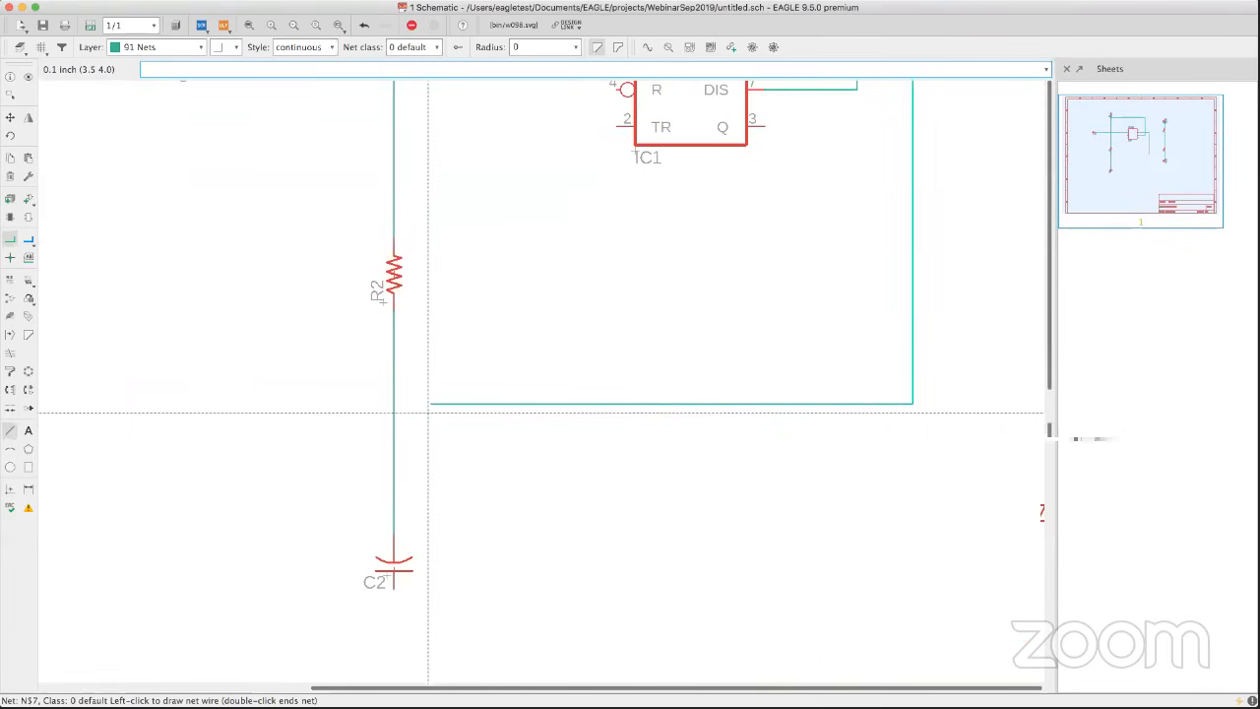
scroll(414, 412, "up", 4)
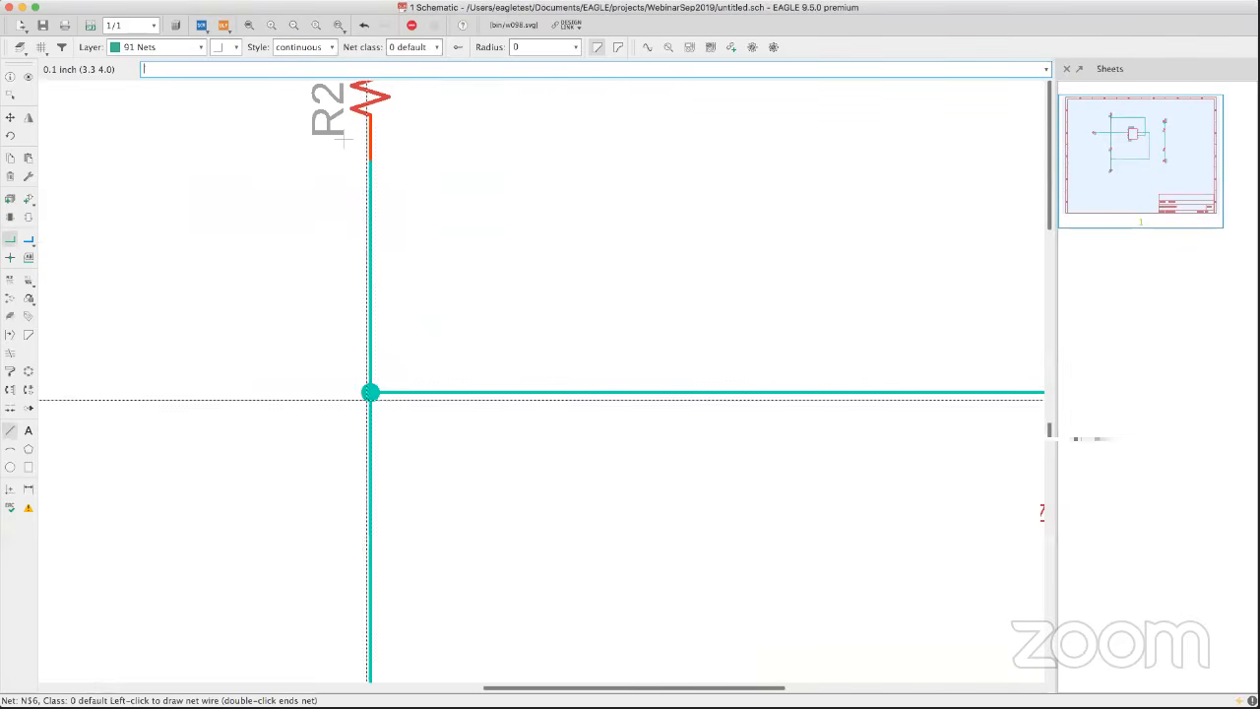
Examine the crossing of the nets from IC1's THR and DIS pins, and end the unfinished net wire.
left_click(555, 391)
scroll(571, 360, "down", 5)
scroll(569, 360, "up", 5)
scroll(570, 360, "right", 5)
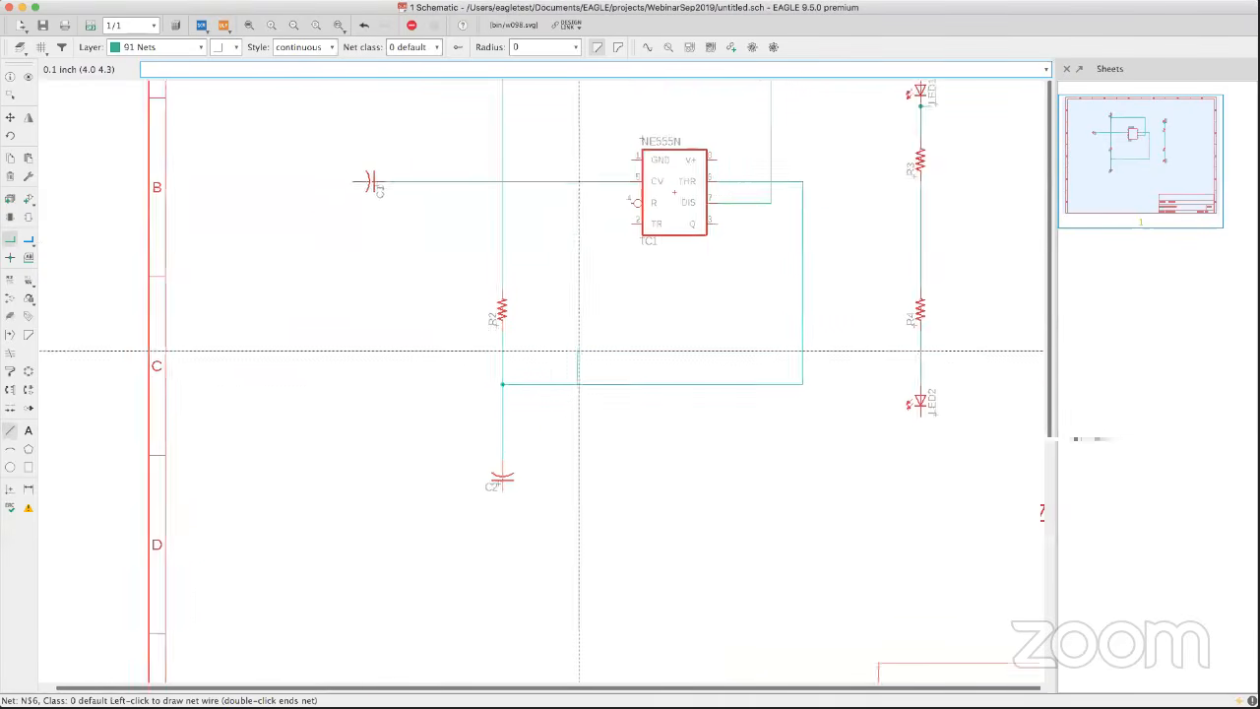
scroll(690, 259, "up", 5)
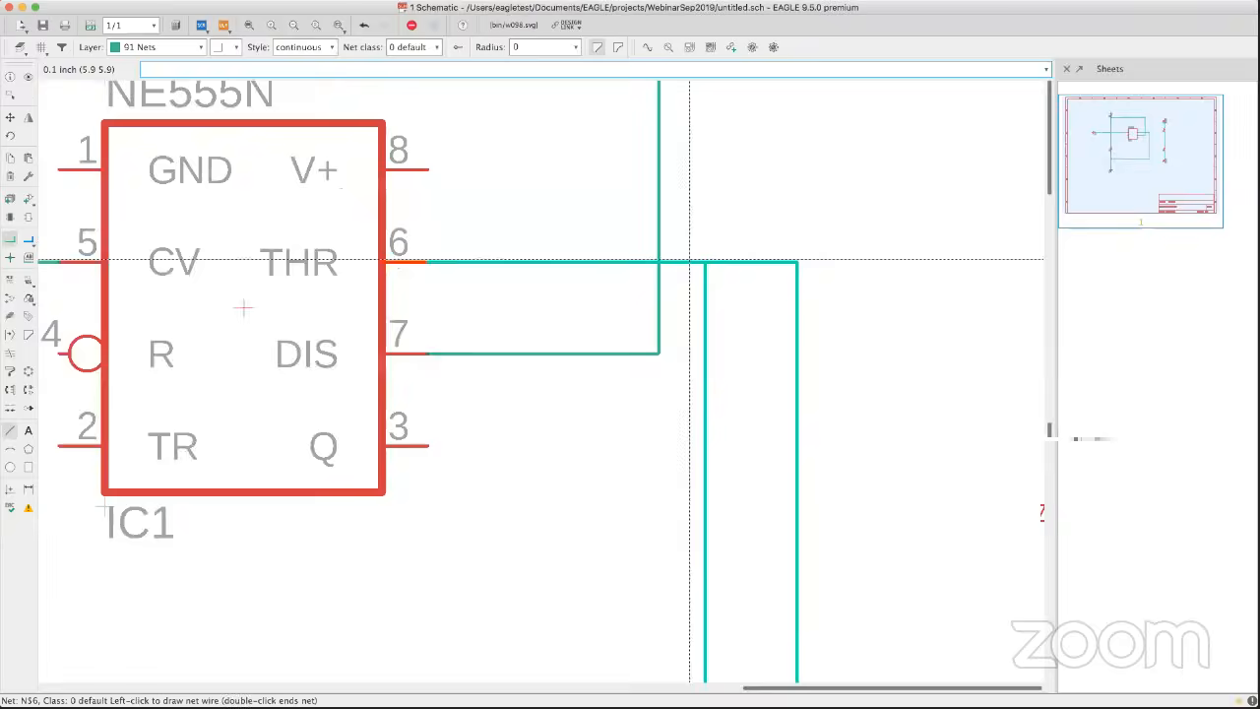
key("Escape")
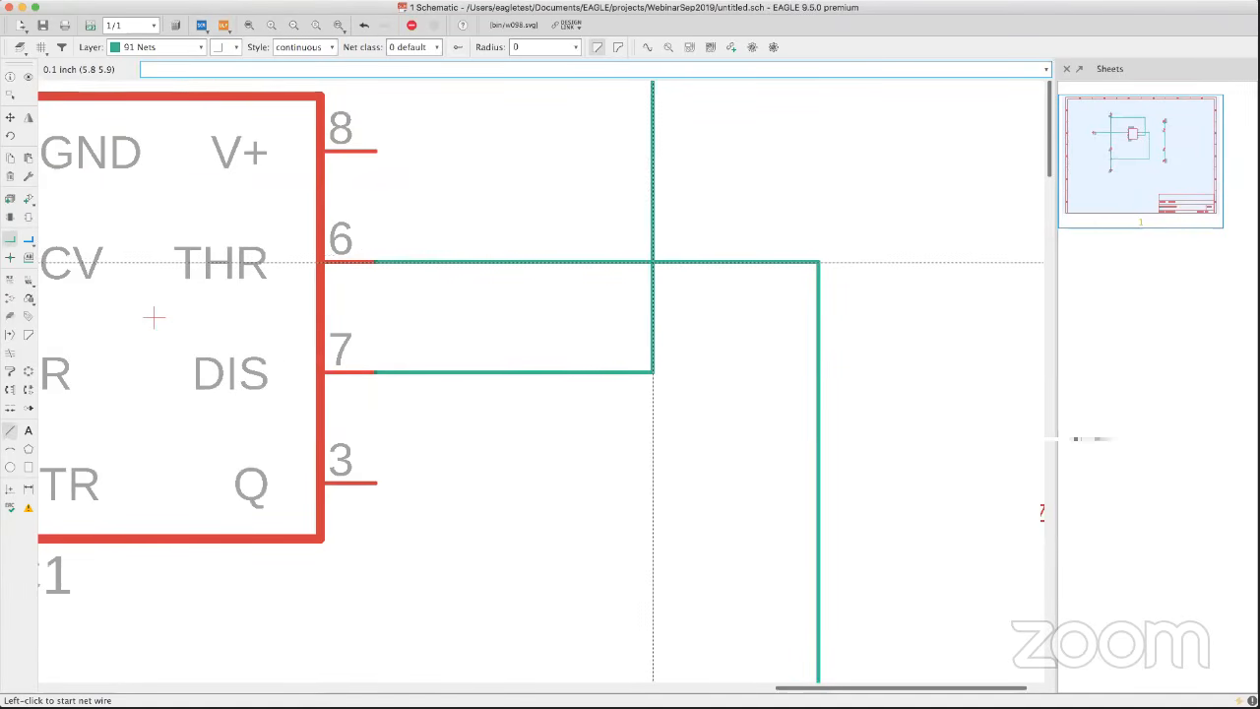
scroll(656, 255, "down", 8)
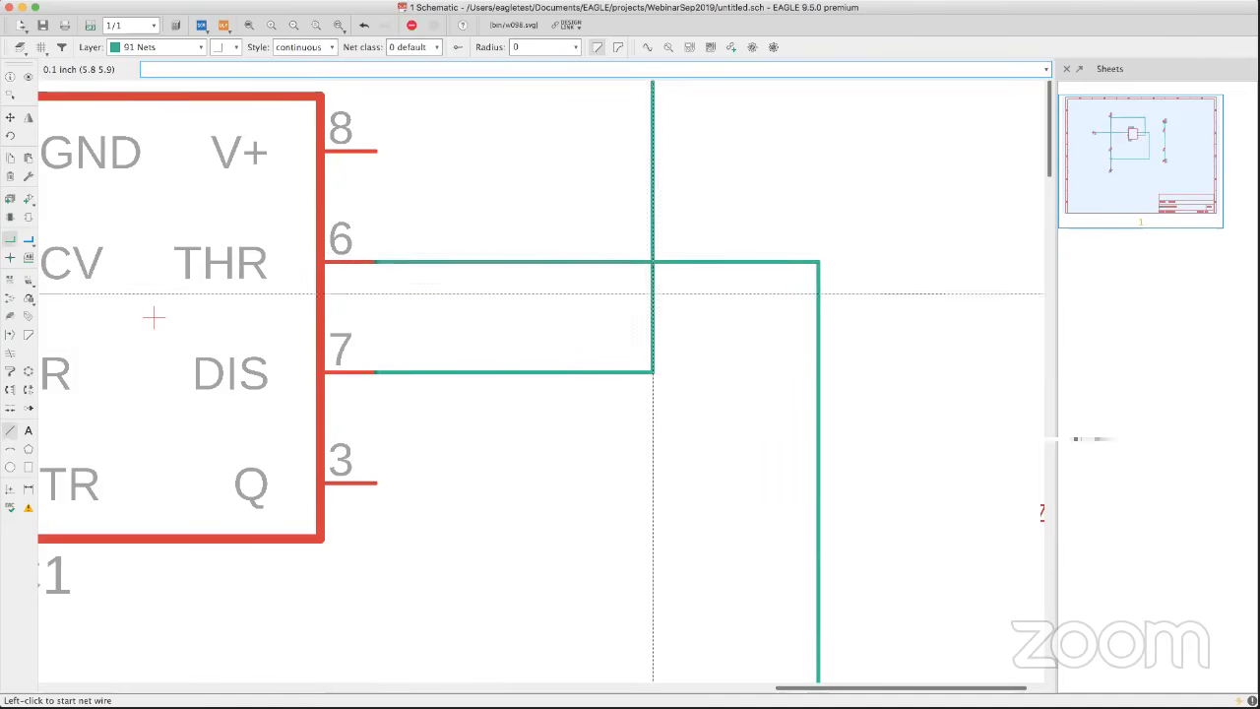
middle_click_drag(644, 315, 597, 292)
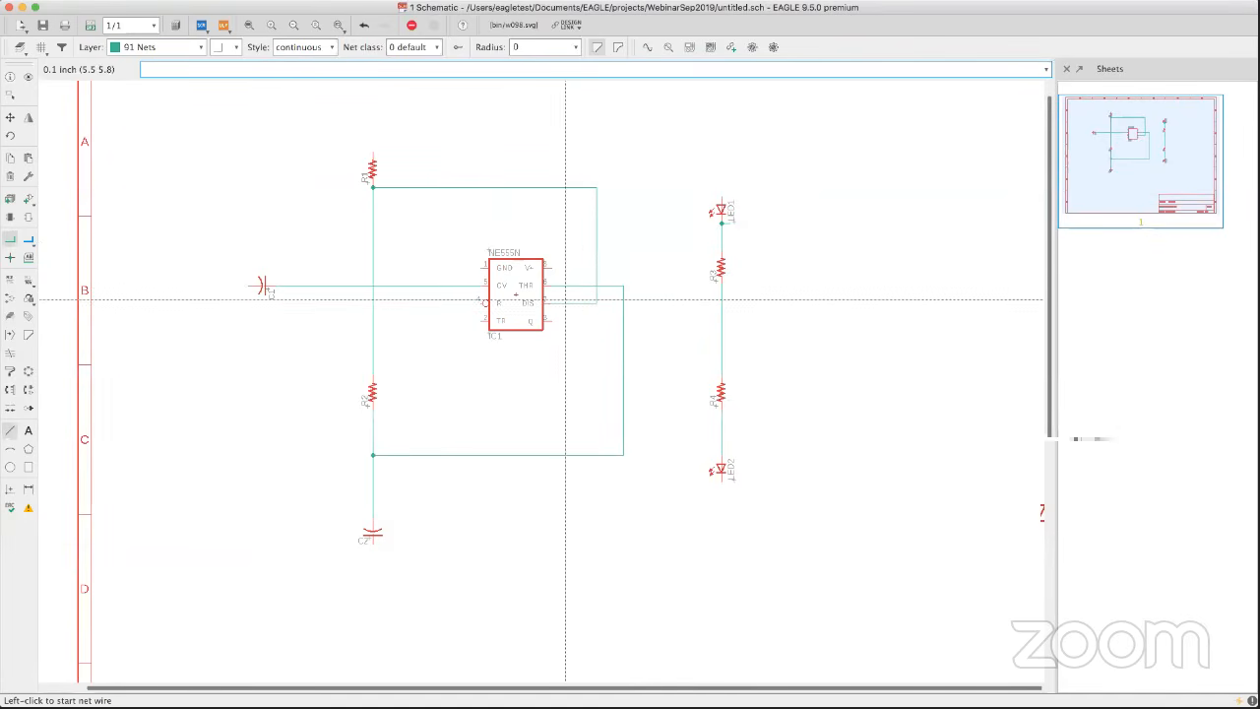
Draw nets from IC1's Q pin to the wire between R3 and R4, and from its TR pin to the wire below R2.
left_click(266, 287)
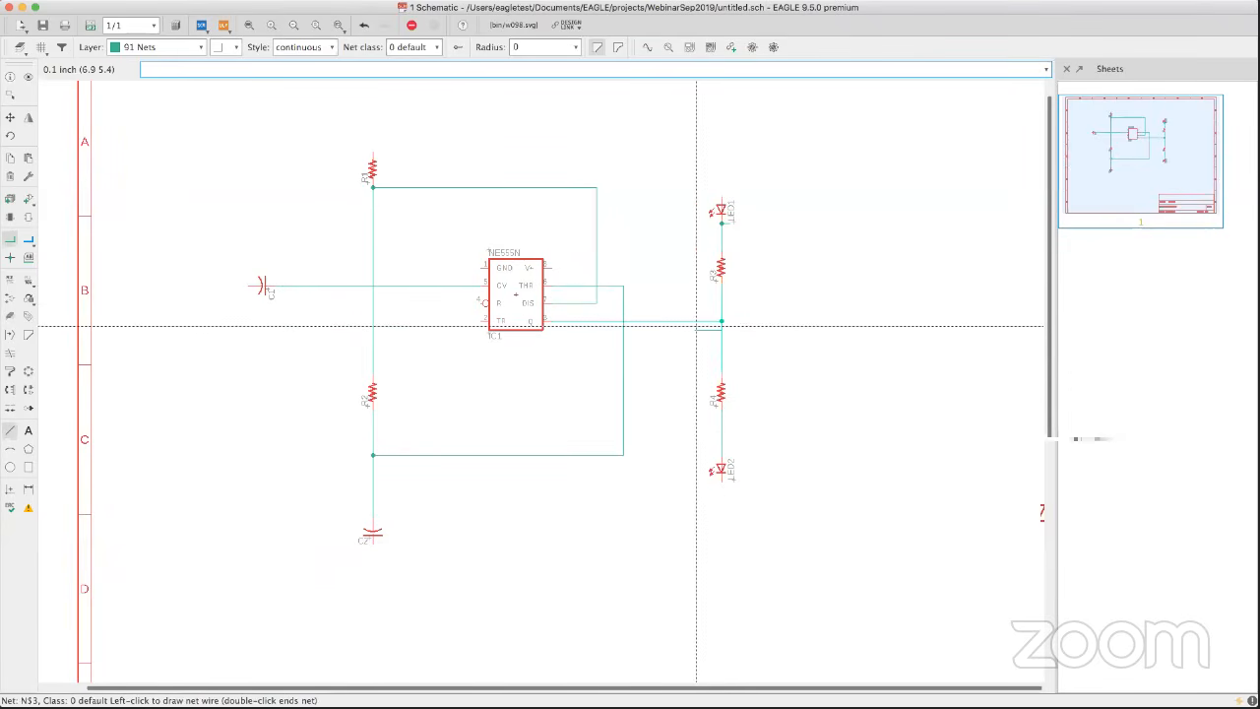
left_click(722, 320)
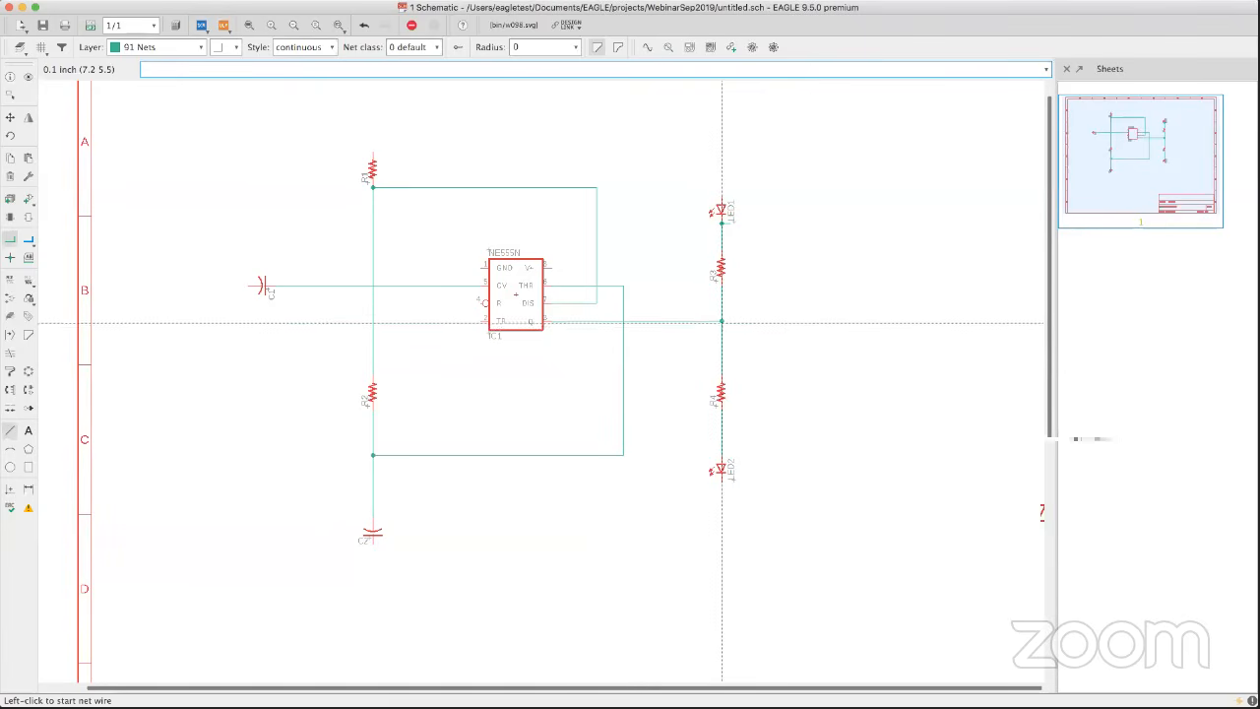
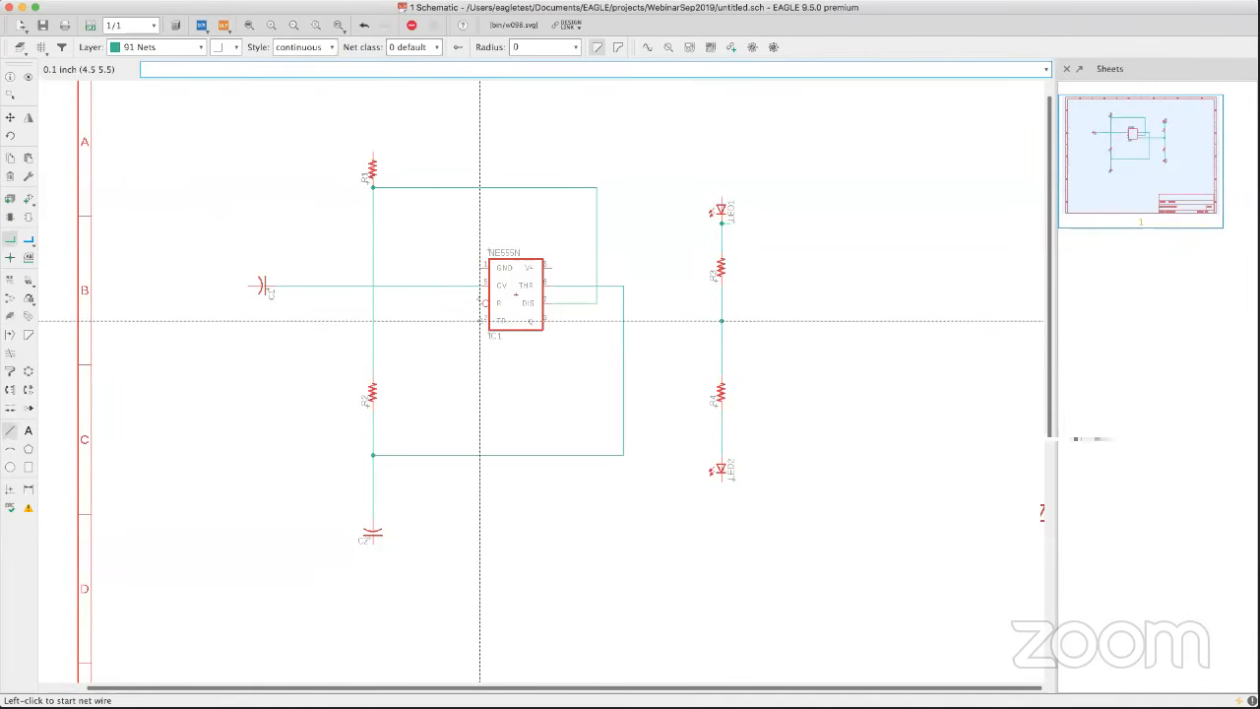
left_click(481, 321)
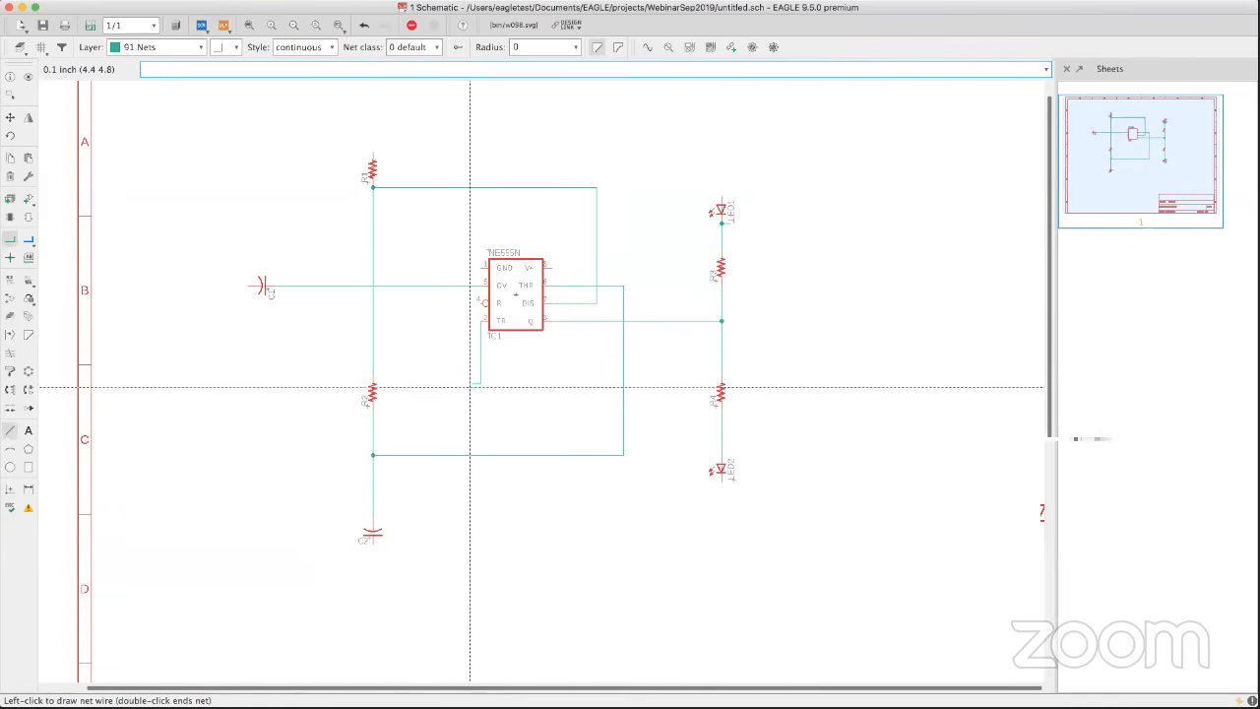
left_click(373, 427)
scroll(471, 364, "up", 2)
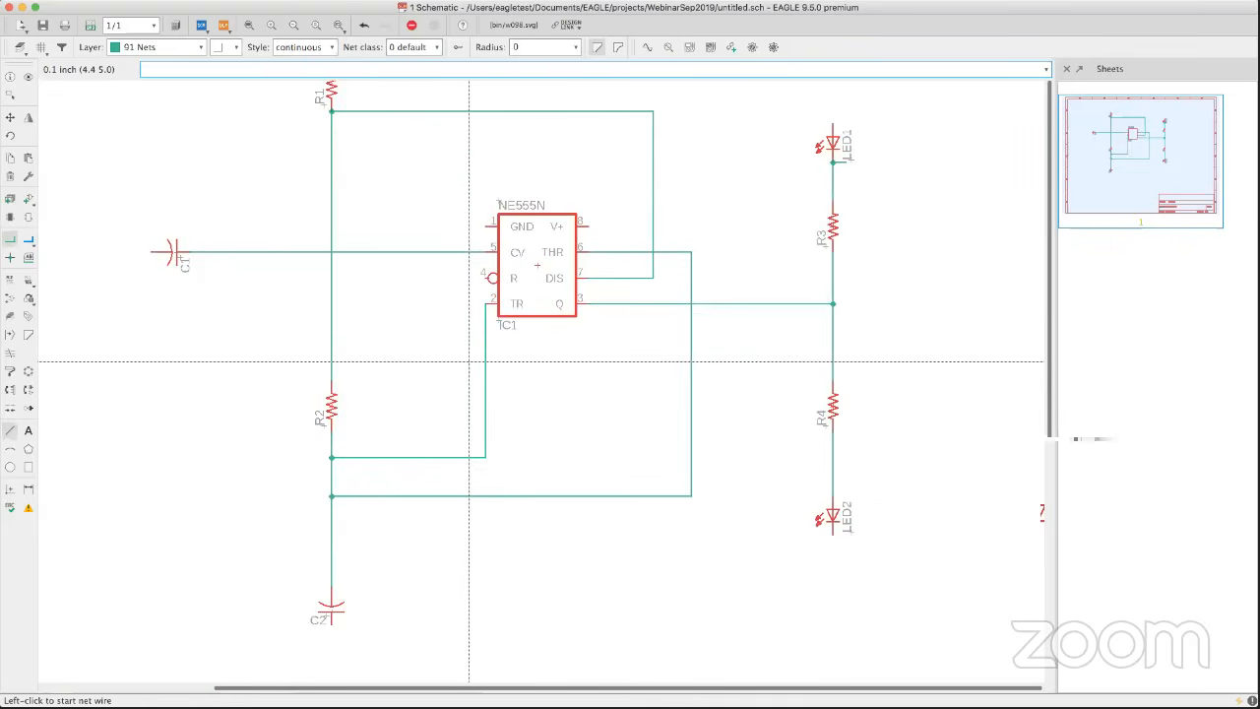
scroll(469, 362, "up", 1)
scroll(468, 362, "down", 3)
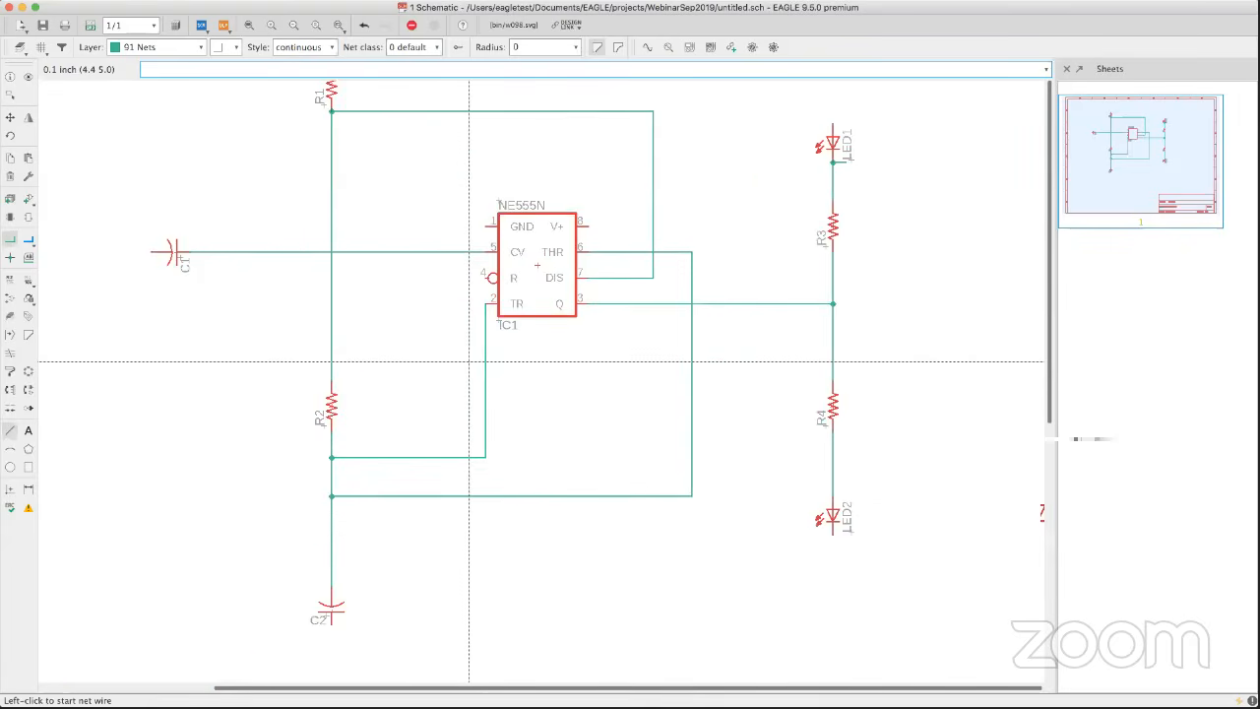
middle_click_drag(469, 363, 466, 391)
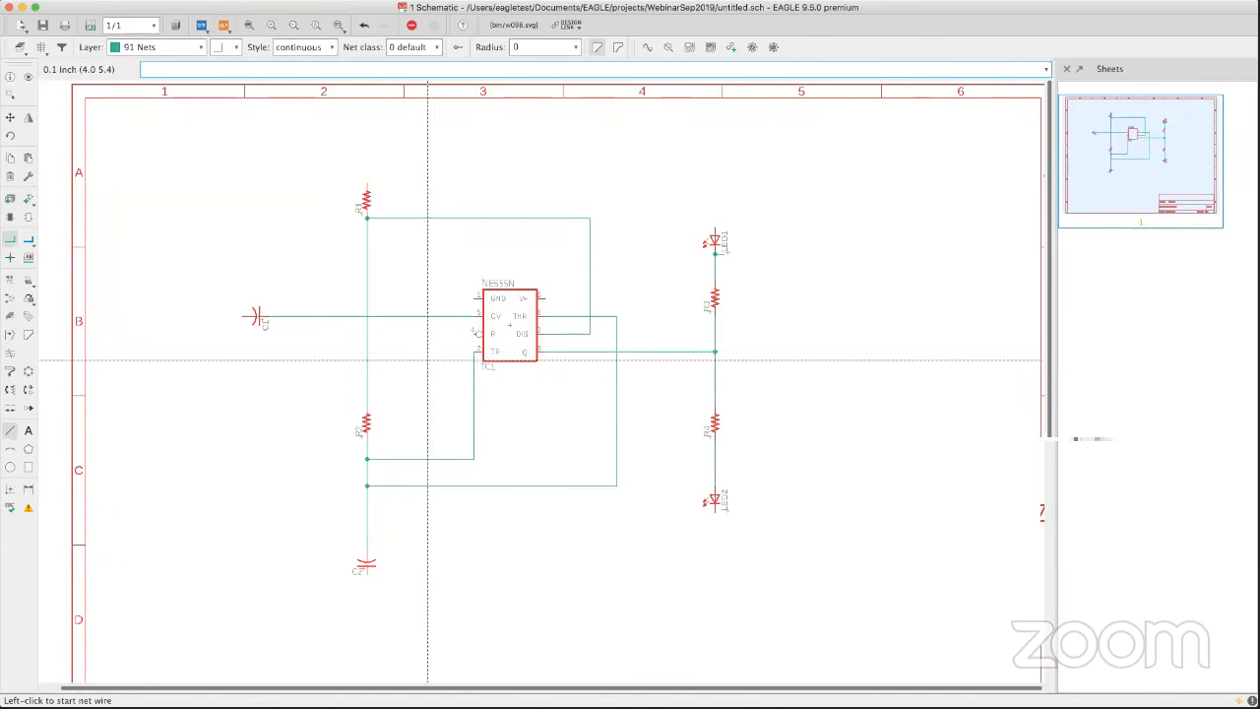
left_click(537, 351)
left_click(715, 352)
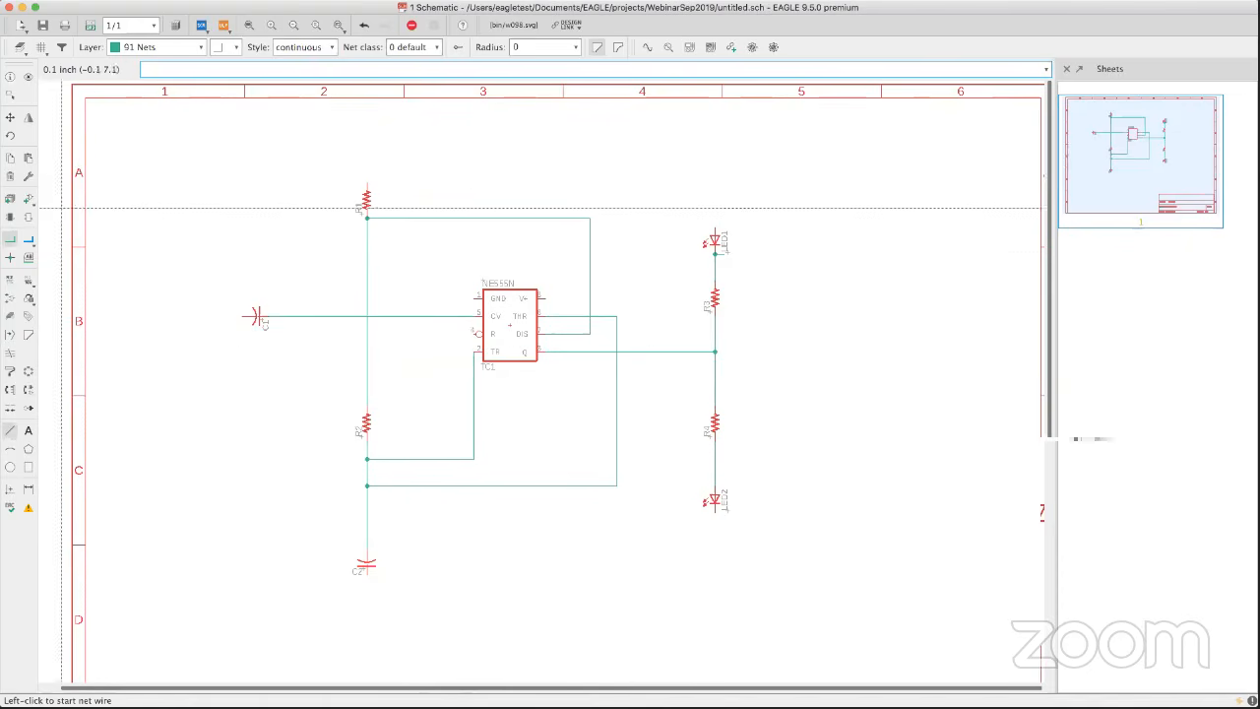
Start adding a part and expand the supply1 library of supply symbols.
left_click(28, 202)
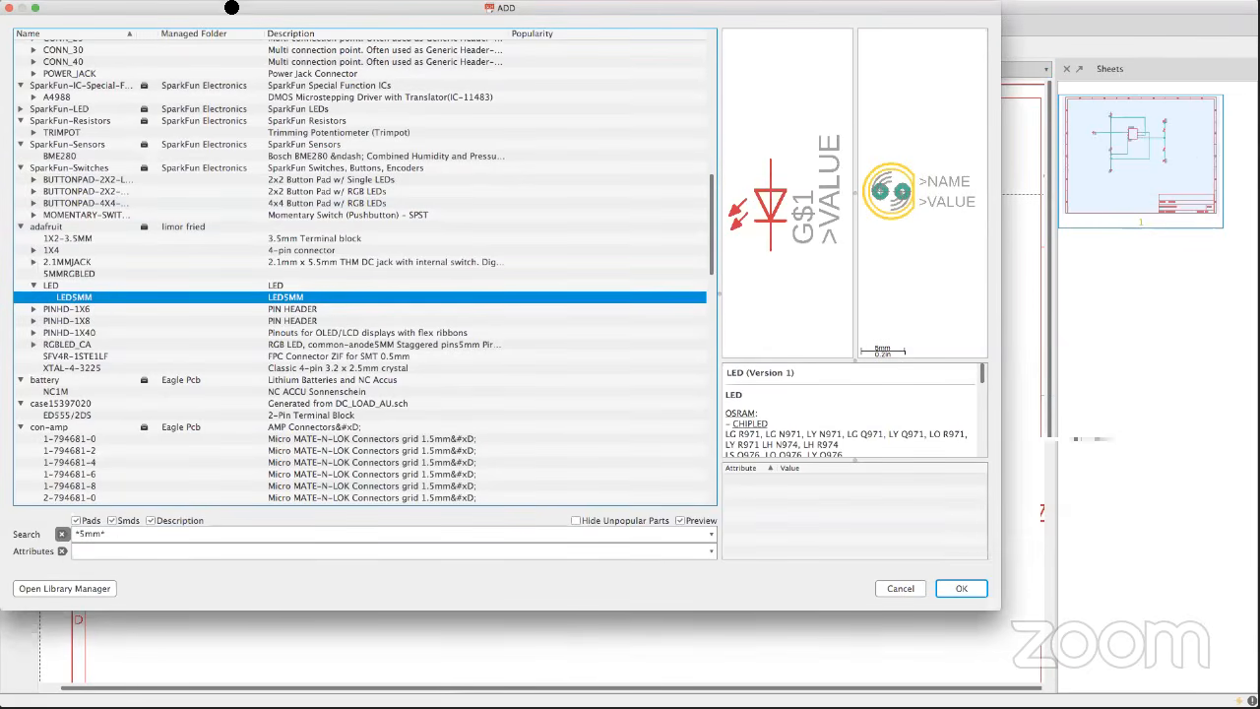
left_click_drag(226, 10, 332, 10)
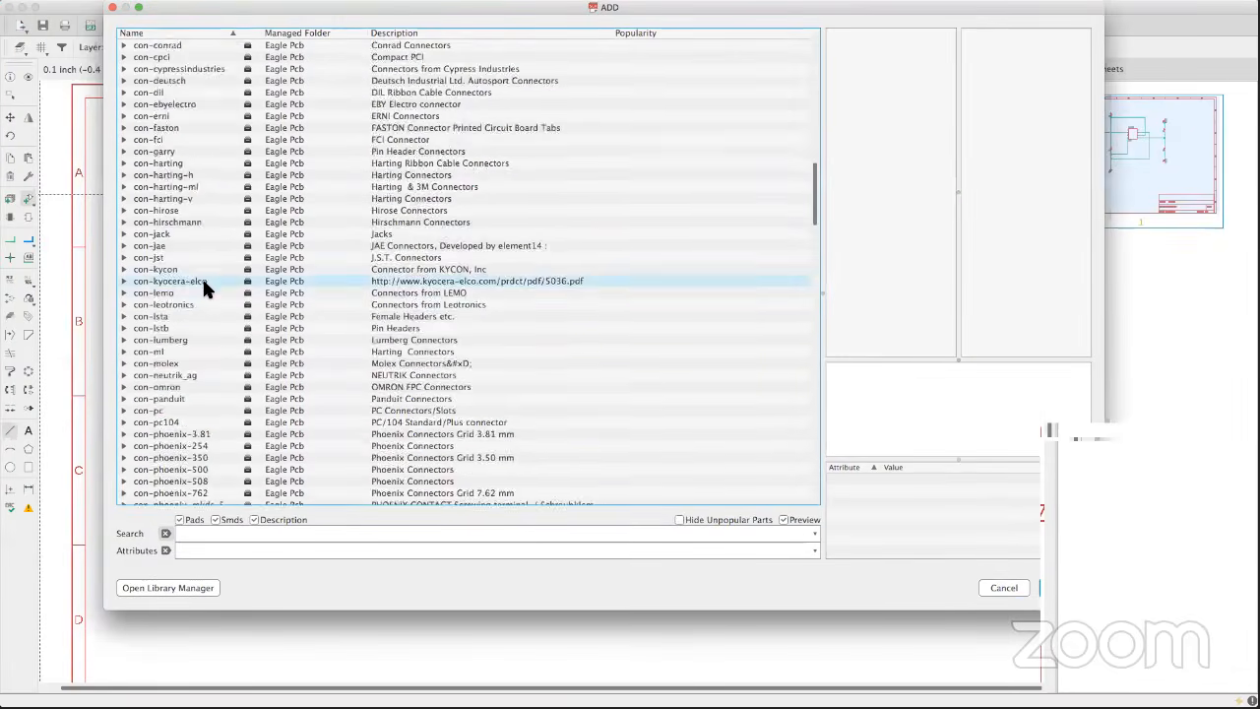
scroll(188, 296, "down", 5)
scroll(175, 301, "up", 15)
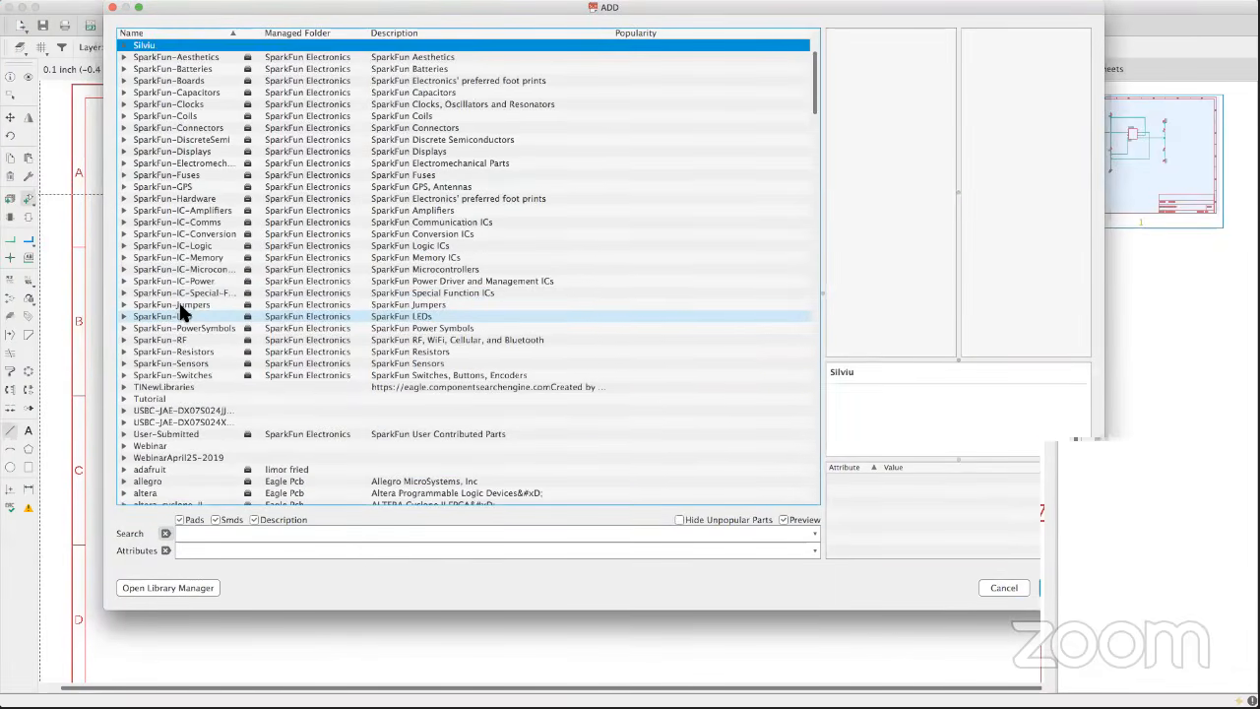
scroll(158, 168, "down", 4)
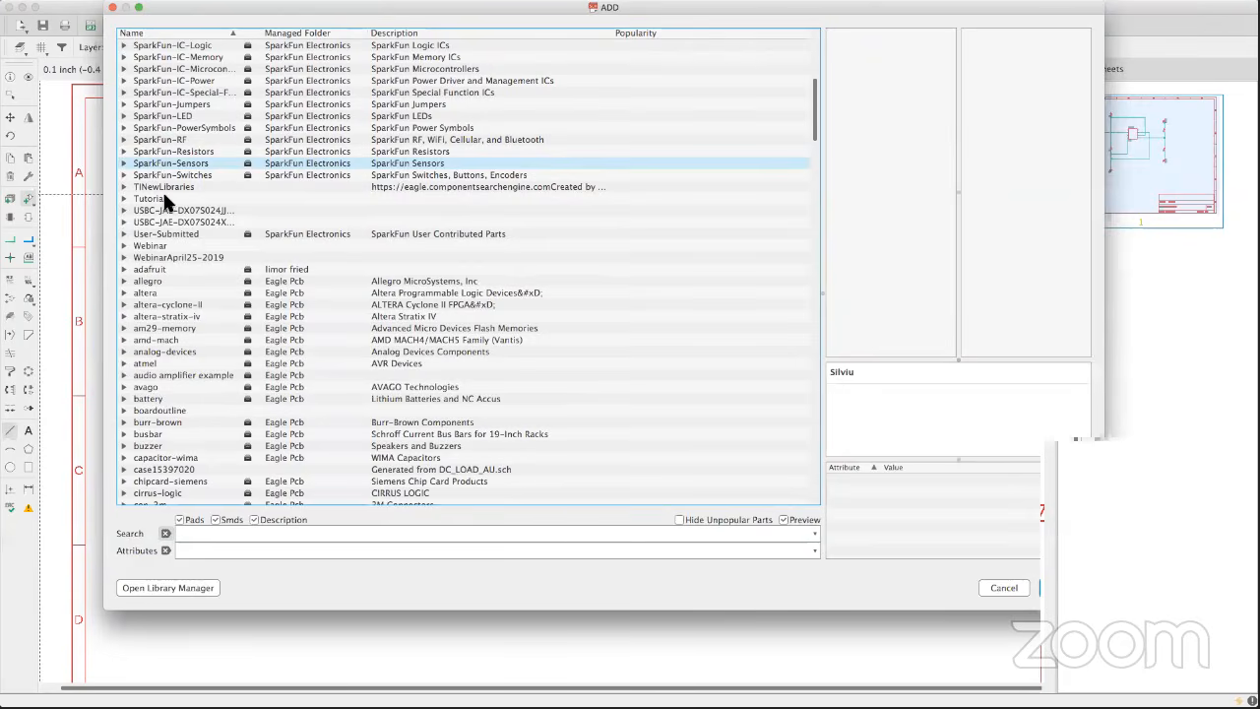
scroll(167, 206, "down", 15)
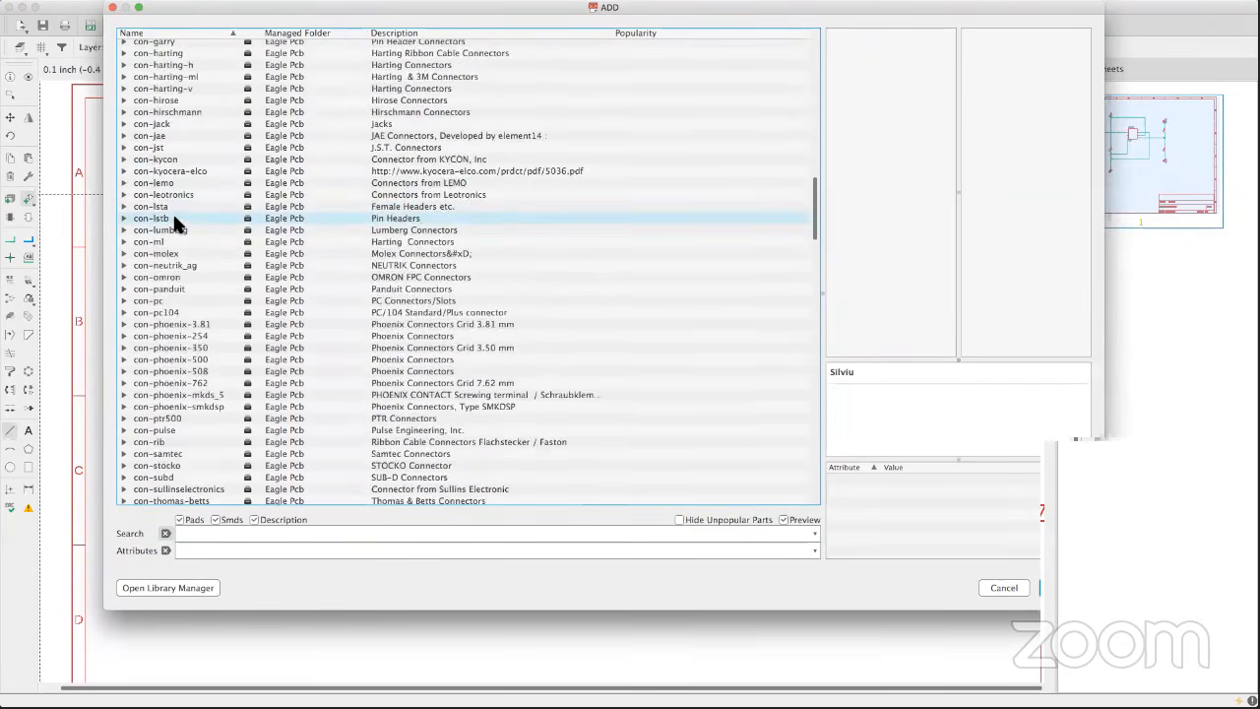
scroll(175, 219, "down", 20)
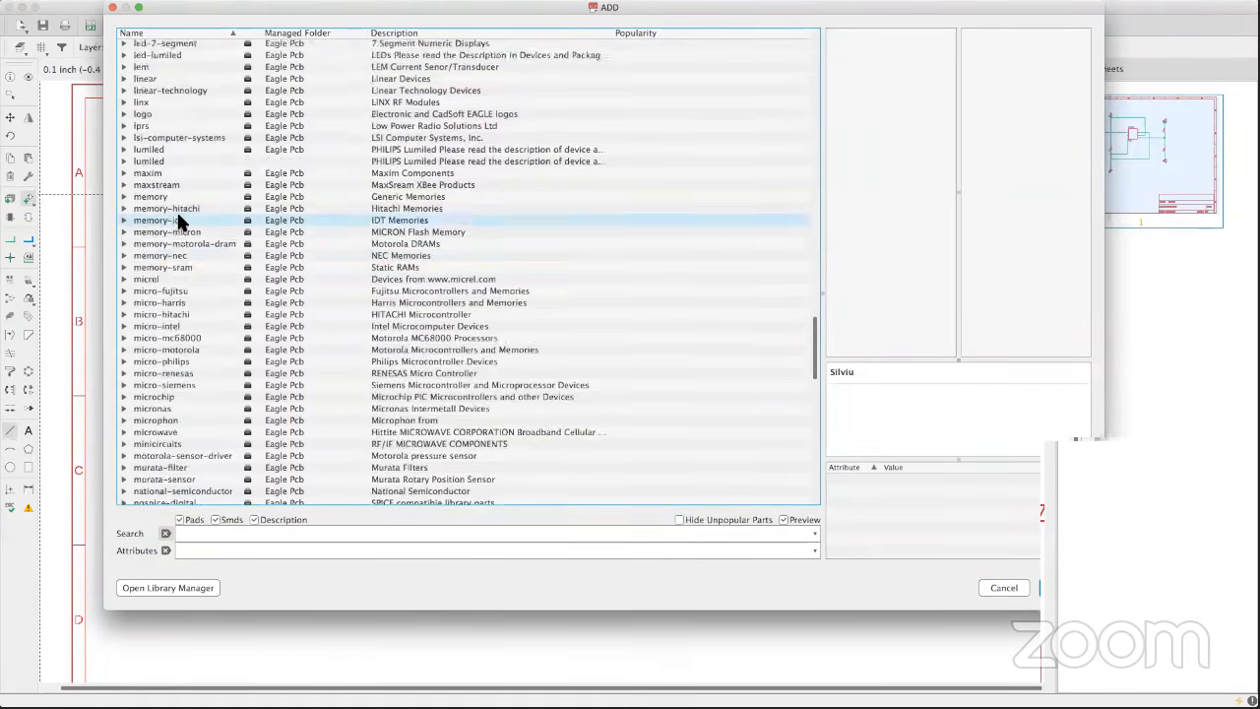
scroll(179, 218, "down", 8)
scroll(158, 258, "down", 8)
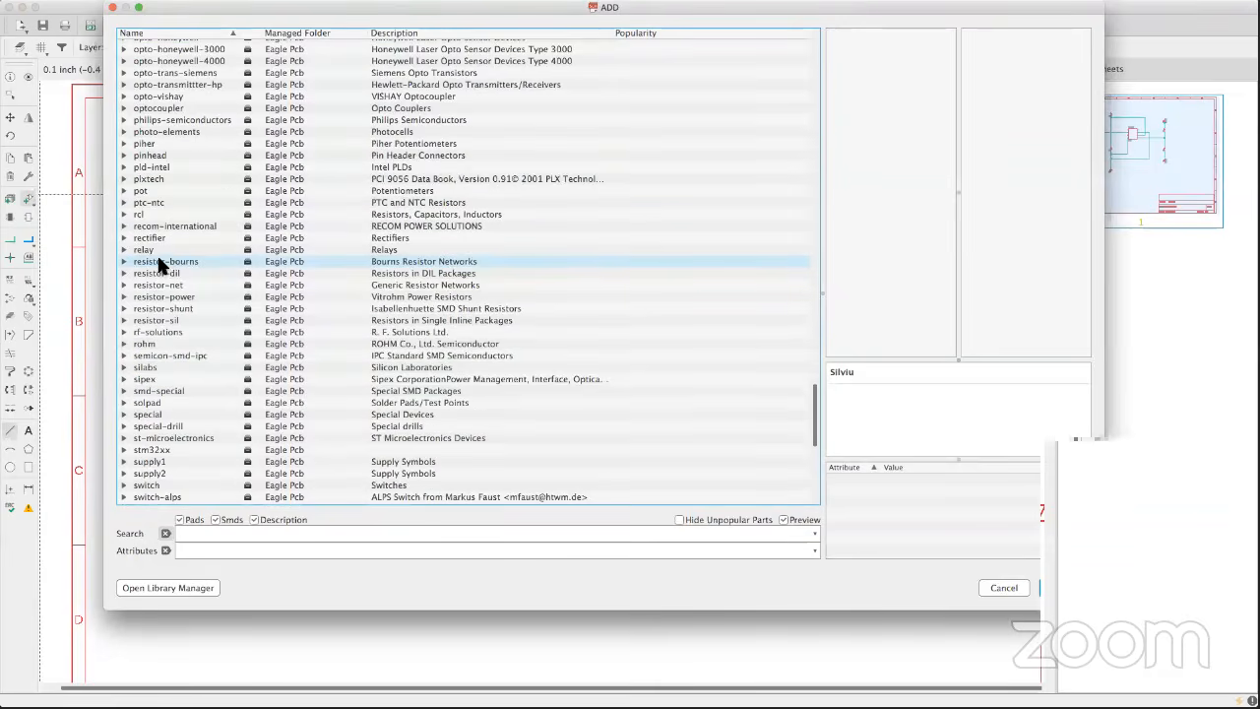
scroll(178, 335, "down", 4)
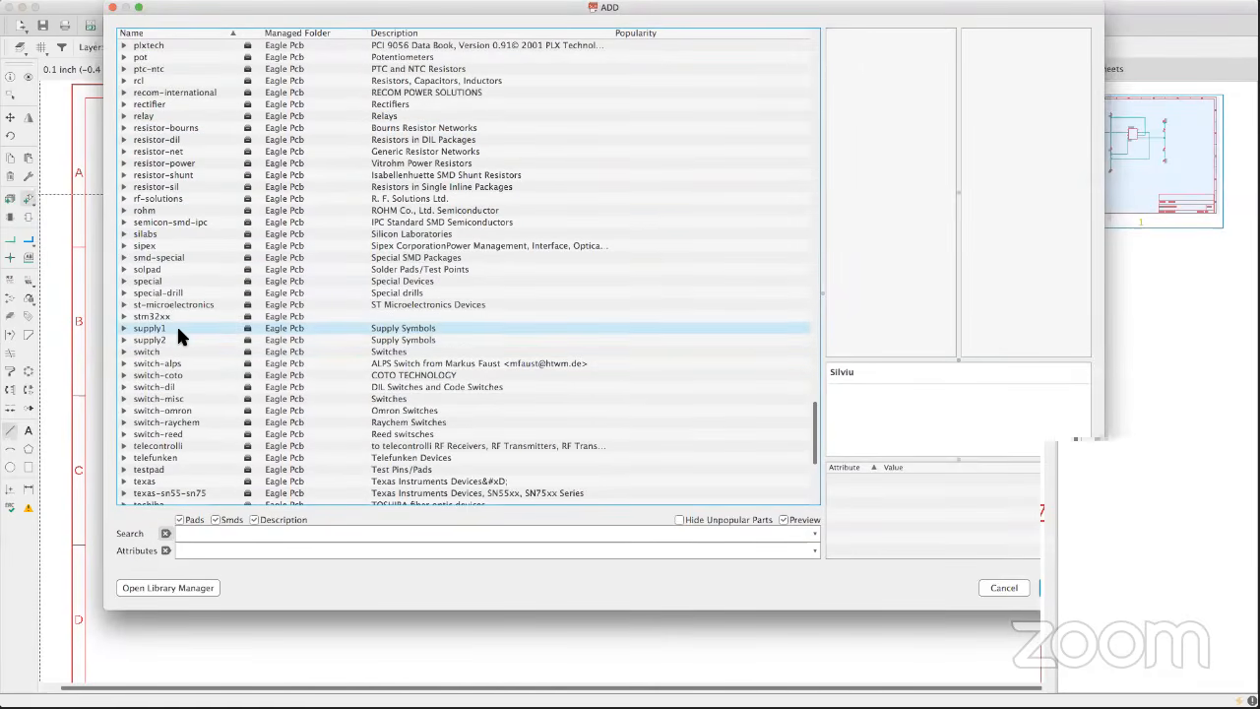
left_click(121, 322)
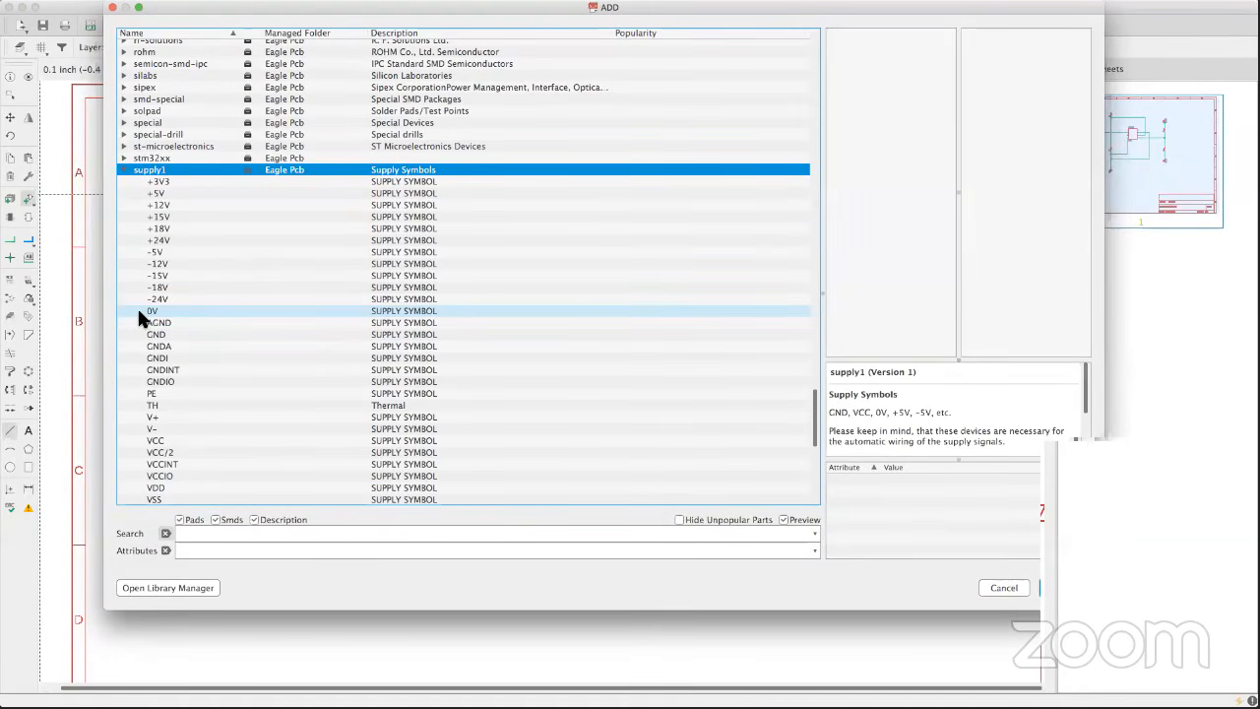
Add the V+ supply symbol from supply1 at the upper ends of R1 and LED1.
left_click(187, 418)
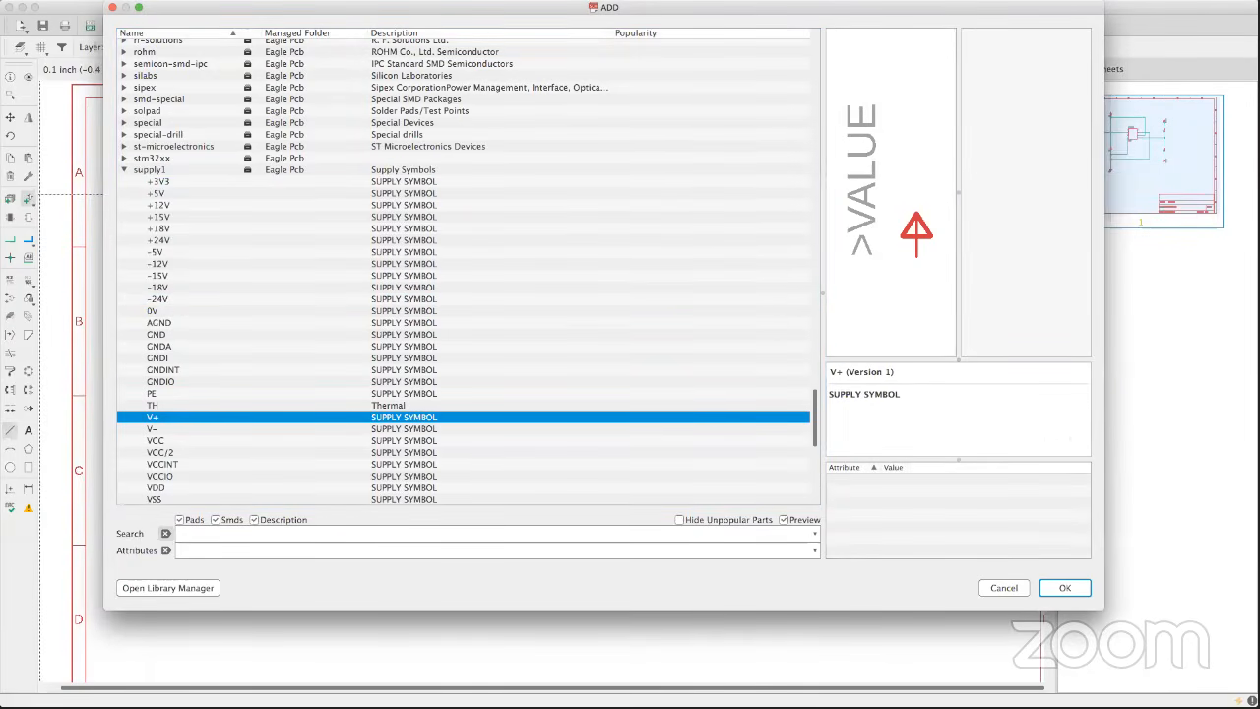
left_click_drag(751, 8, 713, 8)
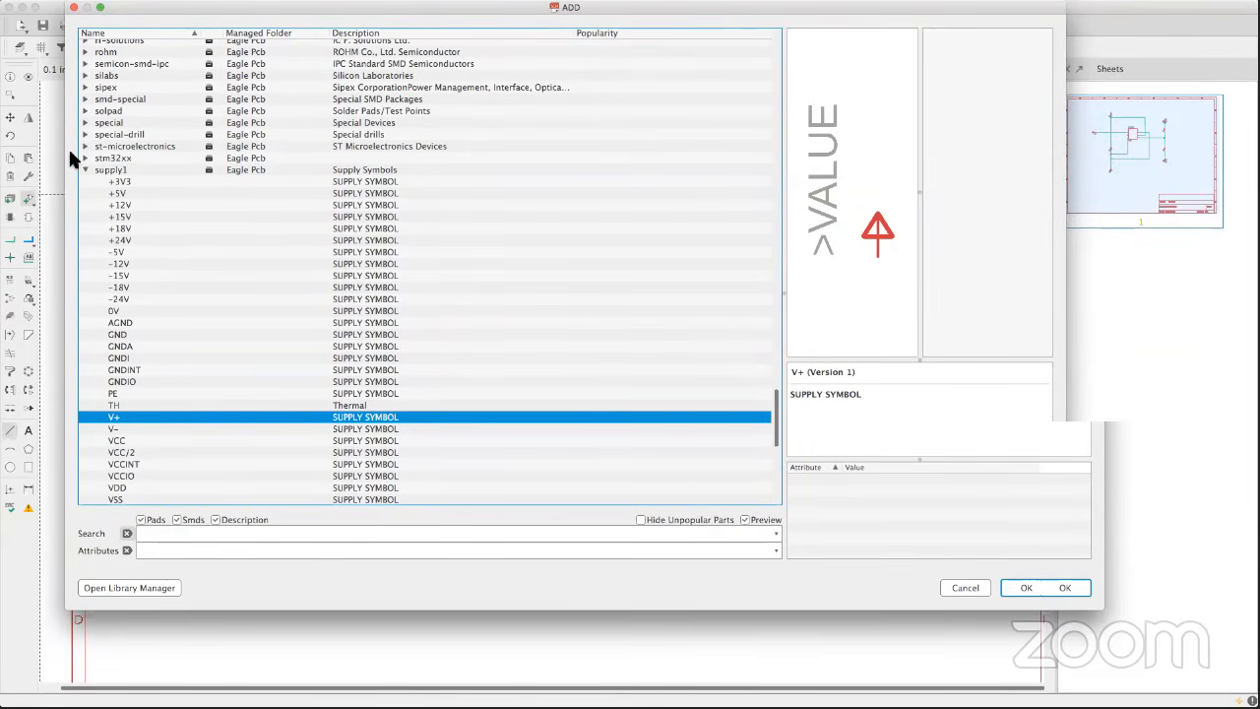
left_click(85, 169)
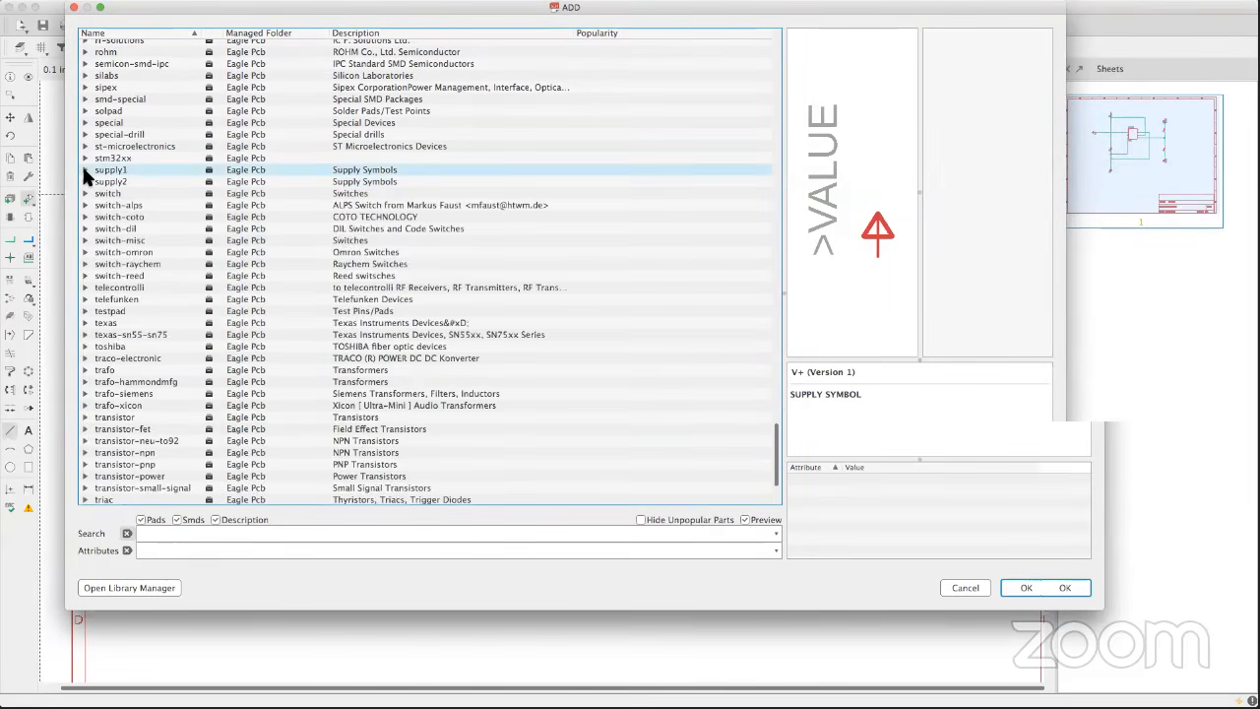
left_click(84, 170)
left_click(122, 417)
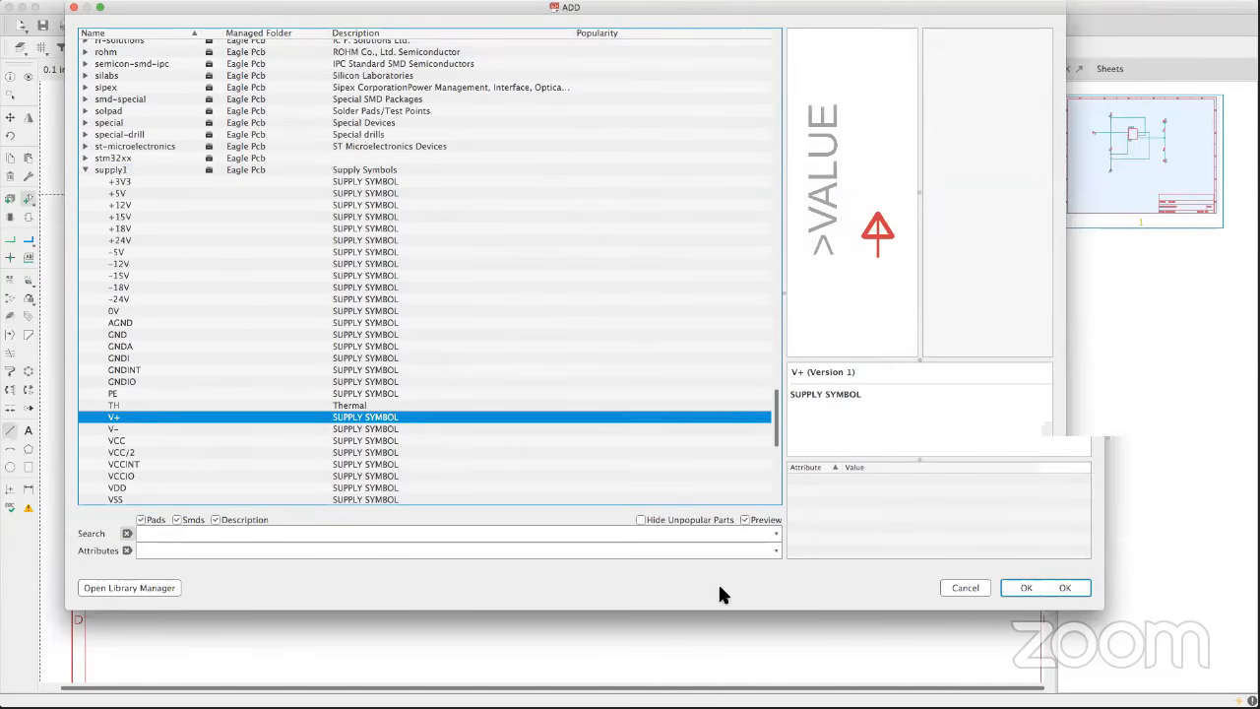
left_click(1023, 587)
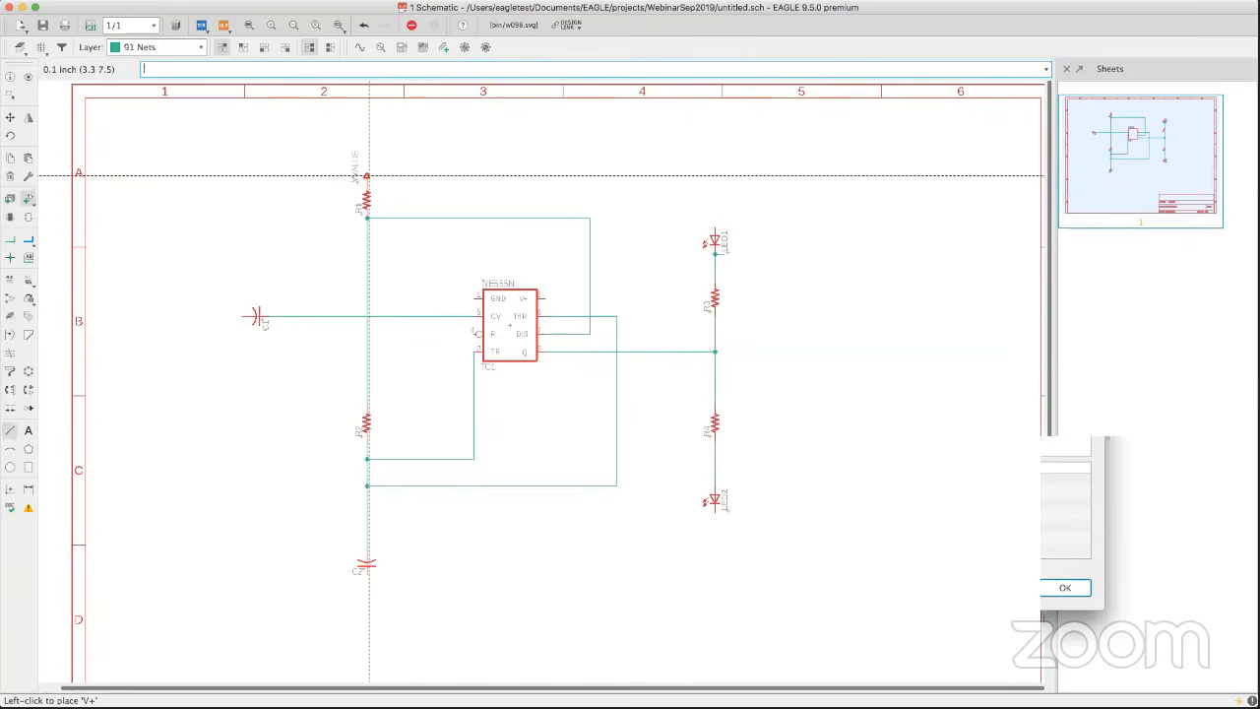
left_click(367, 176)
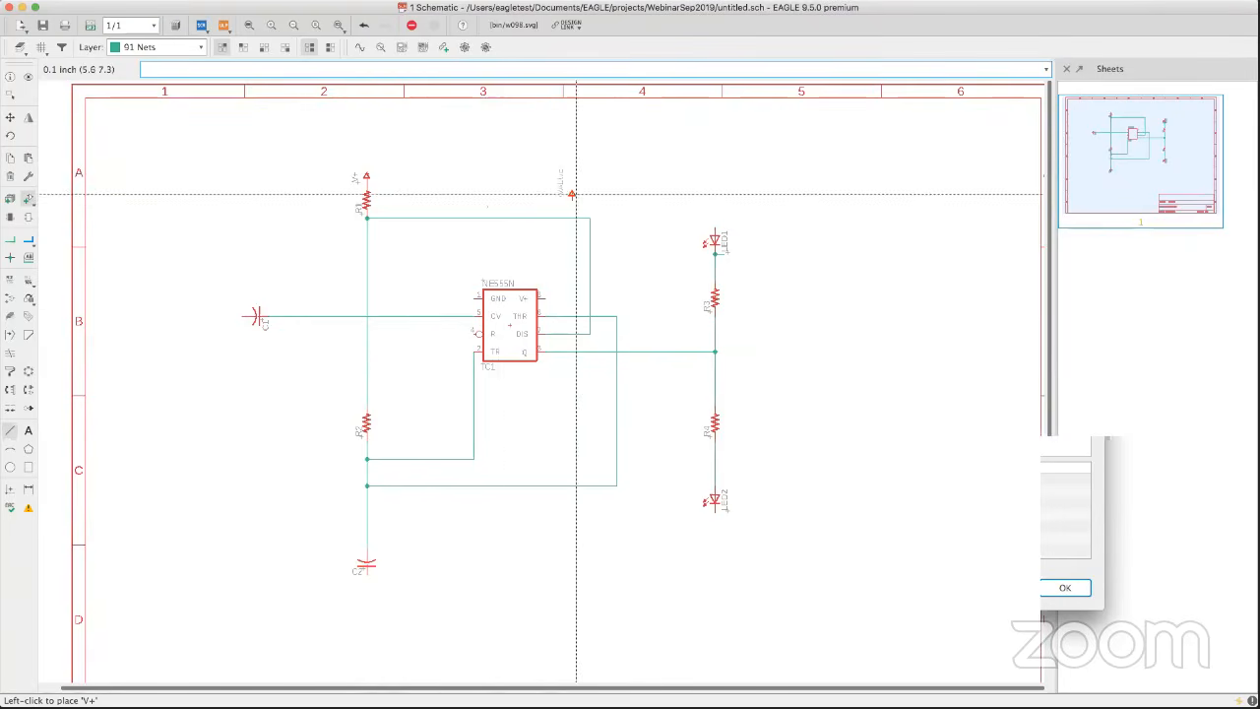
left_click(718, 215)
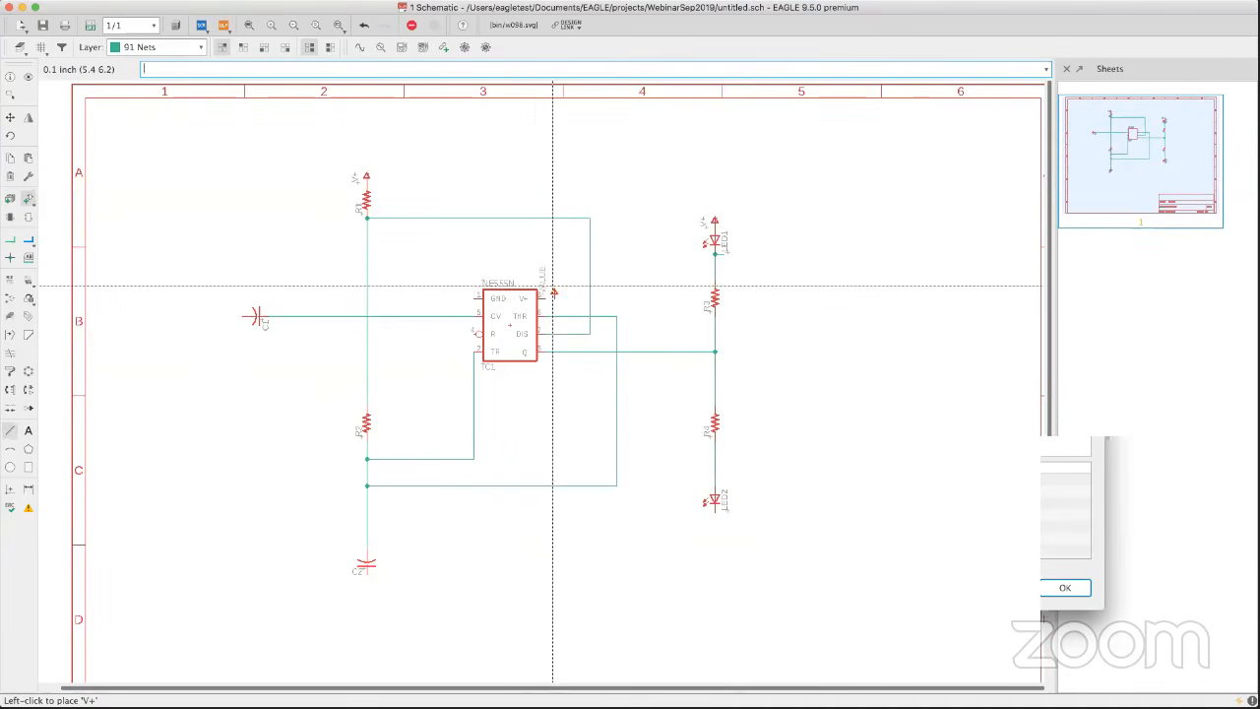
Rotate another V+ supply symbol to point right and place it on IC1's pin 8.
scroll(554, 293, "up", 5)
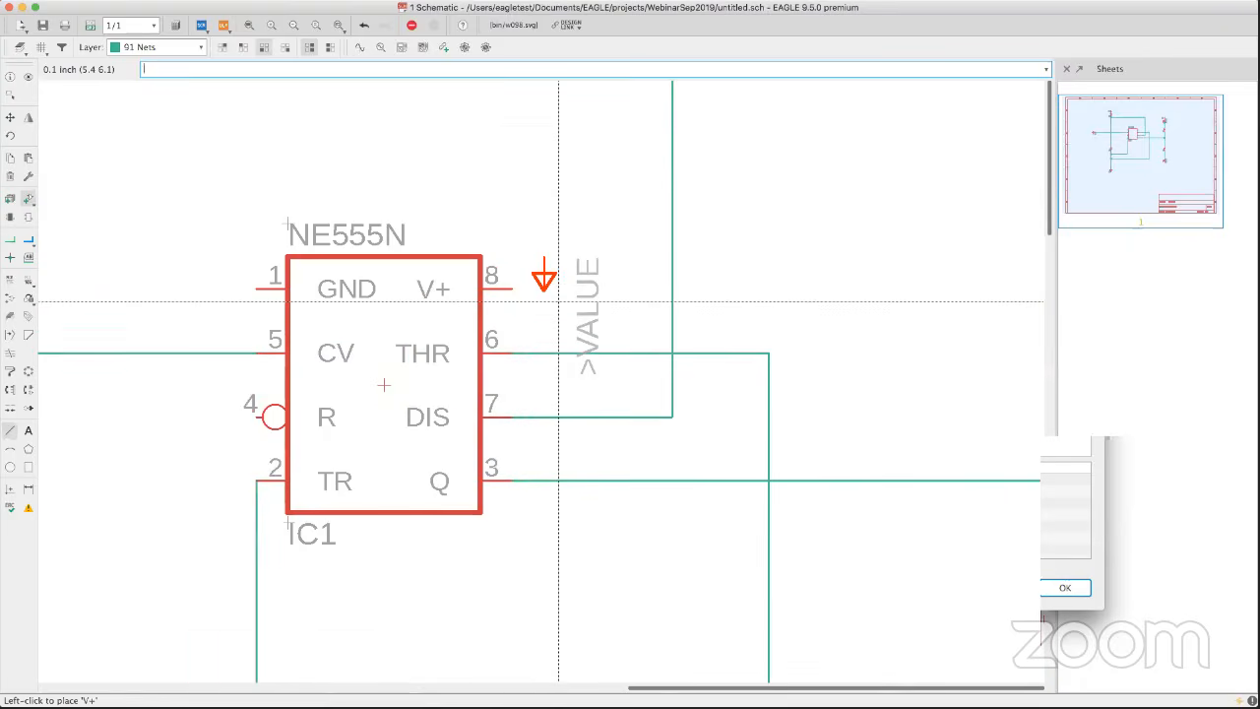
scroll(558, 301, "up", 2)
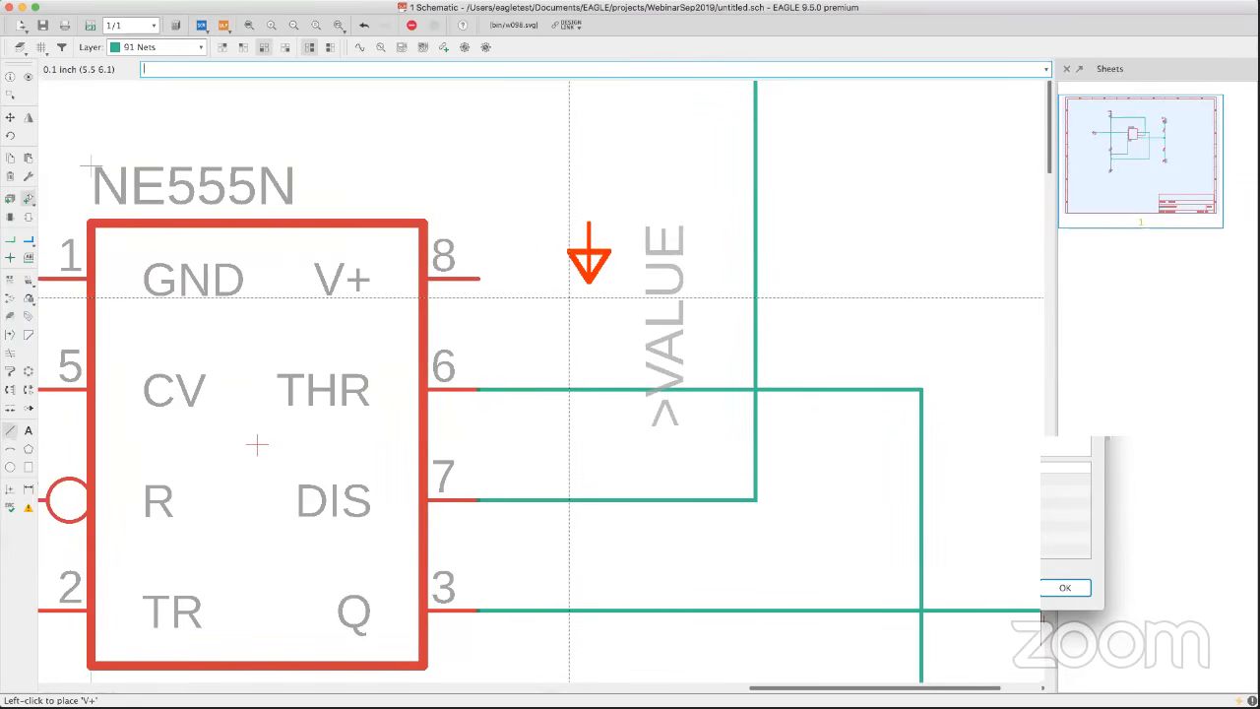
right_click(569, 297)
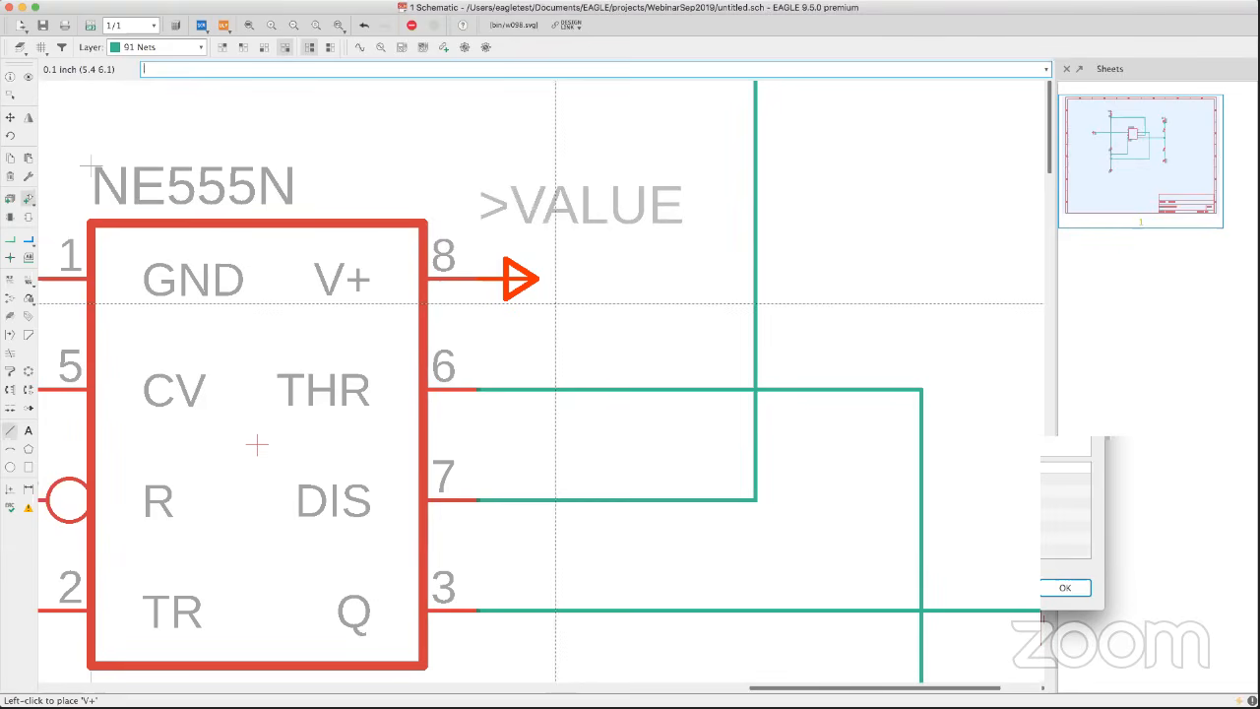
left_click(556, 303)
scroll(557, 305, "down", 1)
scroll(561, 307, "up", 3)
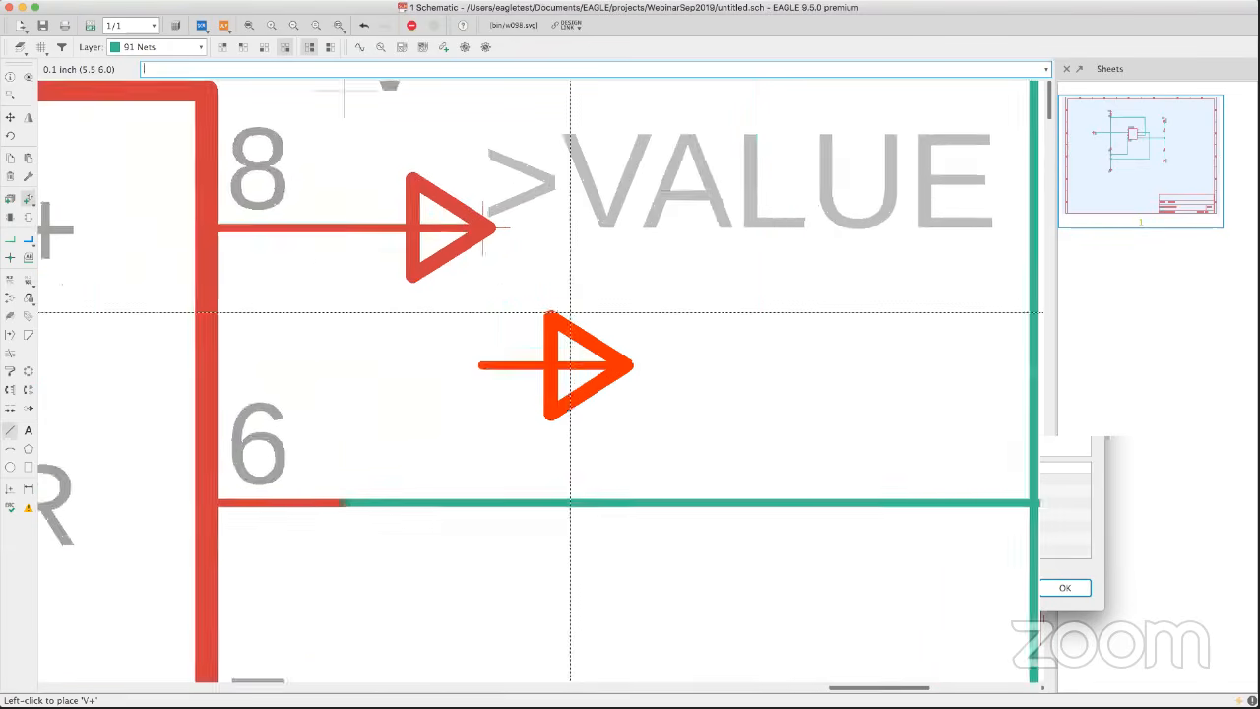
Place extra V+ symbols beside the one on pin 8, on the wire between R1 and R2, and in the empty area above C1.
scroll(567, 313, "down", 5)
middle_click_drag(569, 314, 601, 234)
scroll(602, 238, "down", 1)
left_click(603, 238)
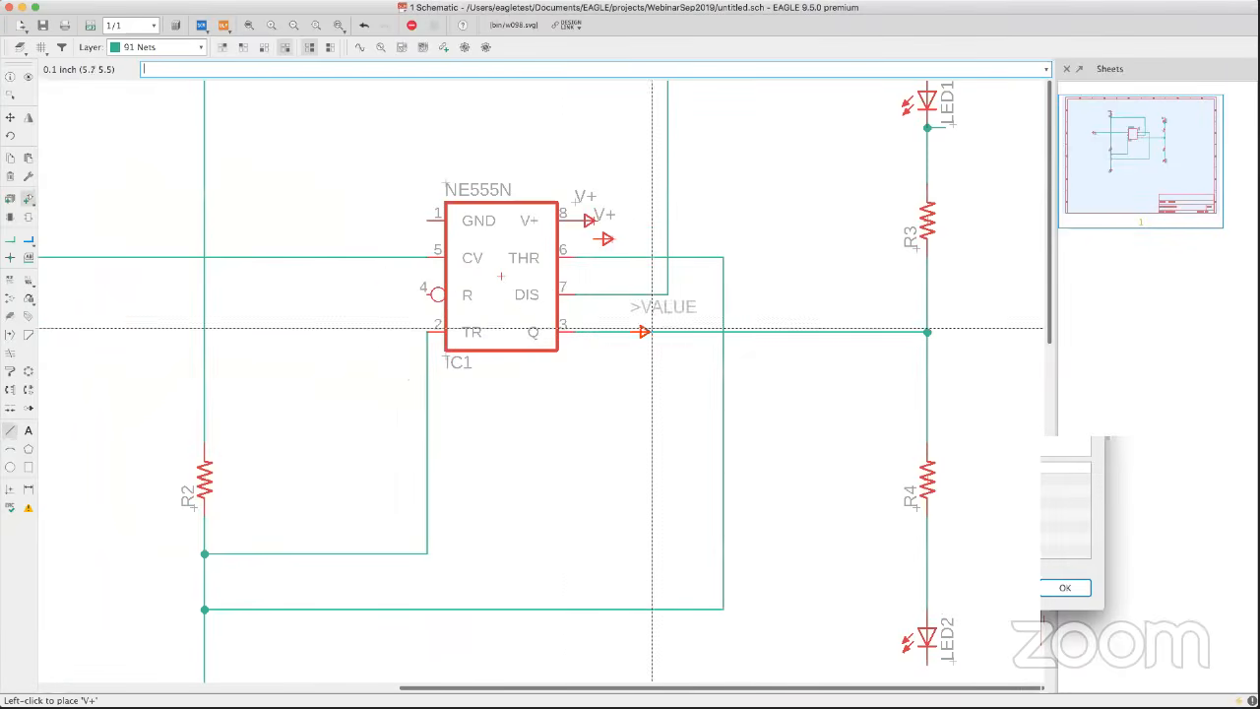
middle_click_drag(433, 332, 516, 334)
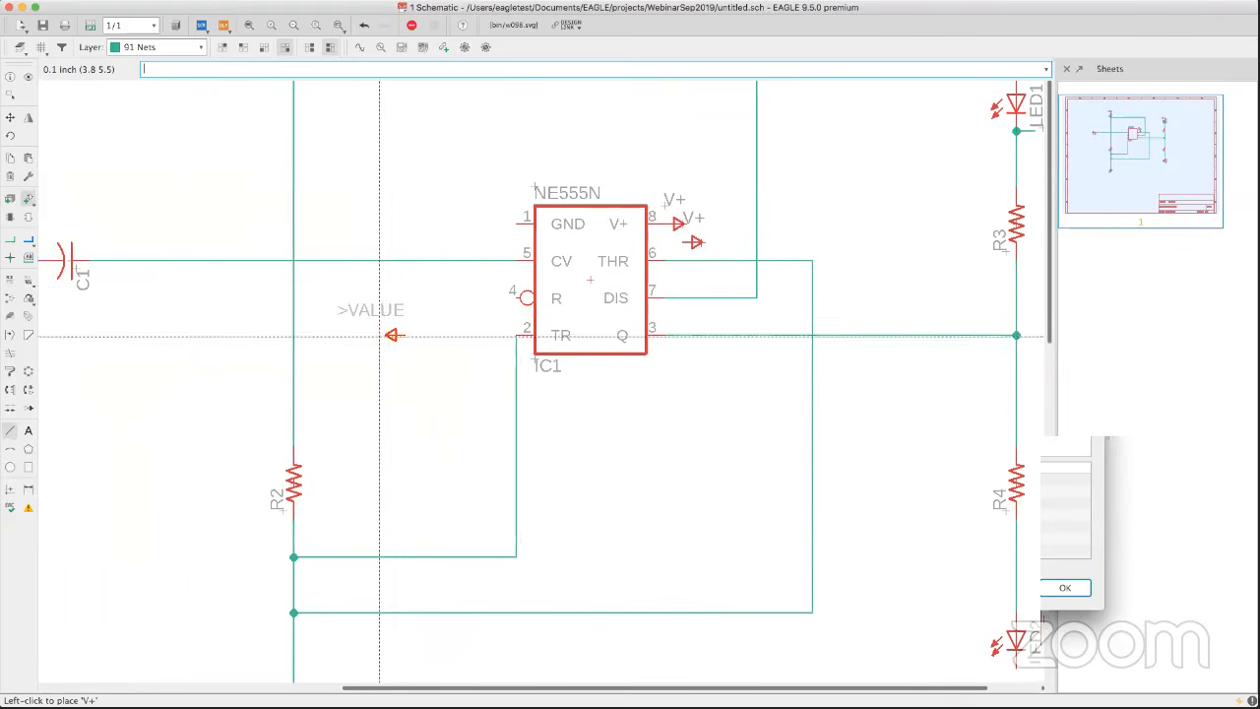
scroll(295, 241, "up", 2)
scroll(295, 241, "down", 5)
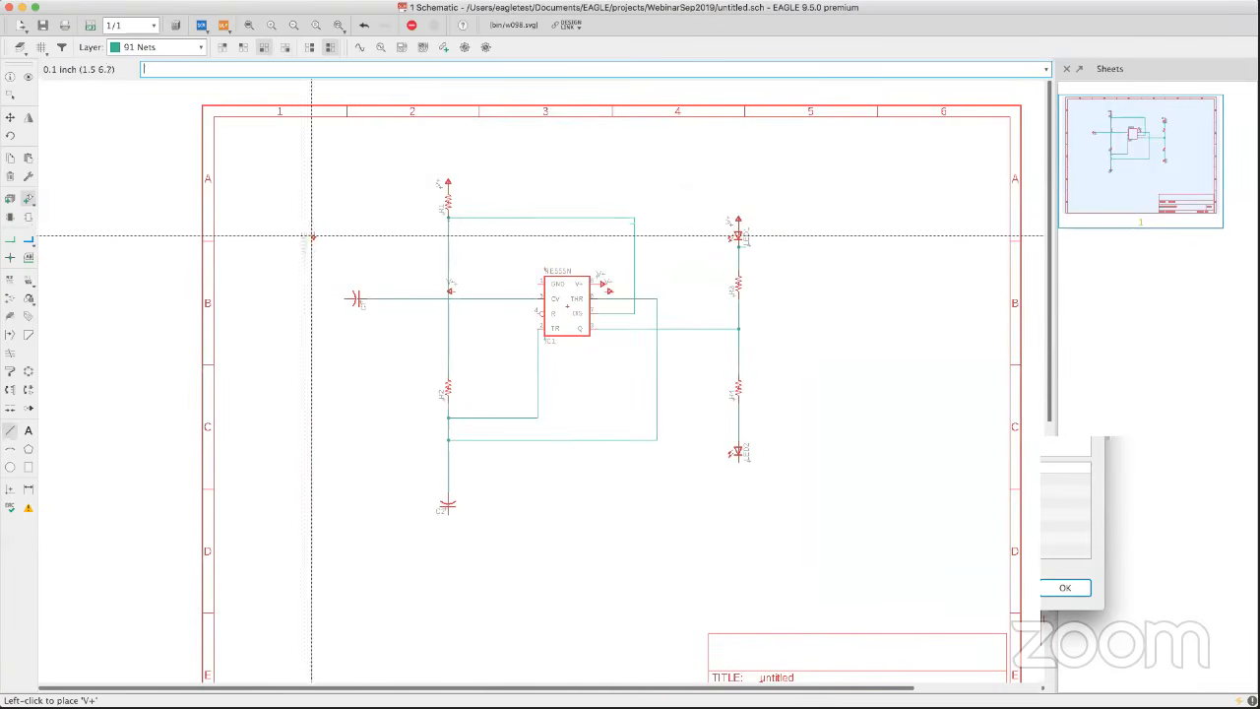
left_click(312, 236)
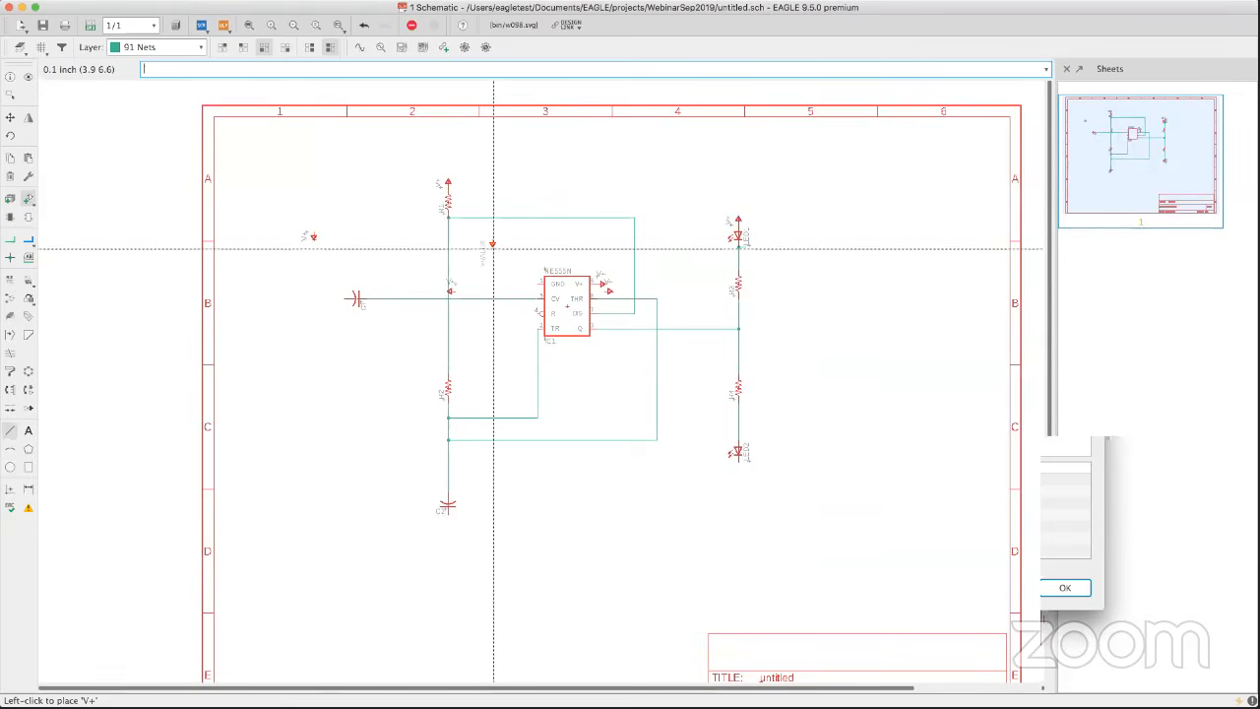
Add the GND supply symbol from the supply1 library at the lower ends of C2 and LED2.
key("Escape")
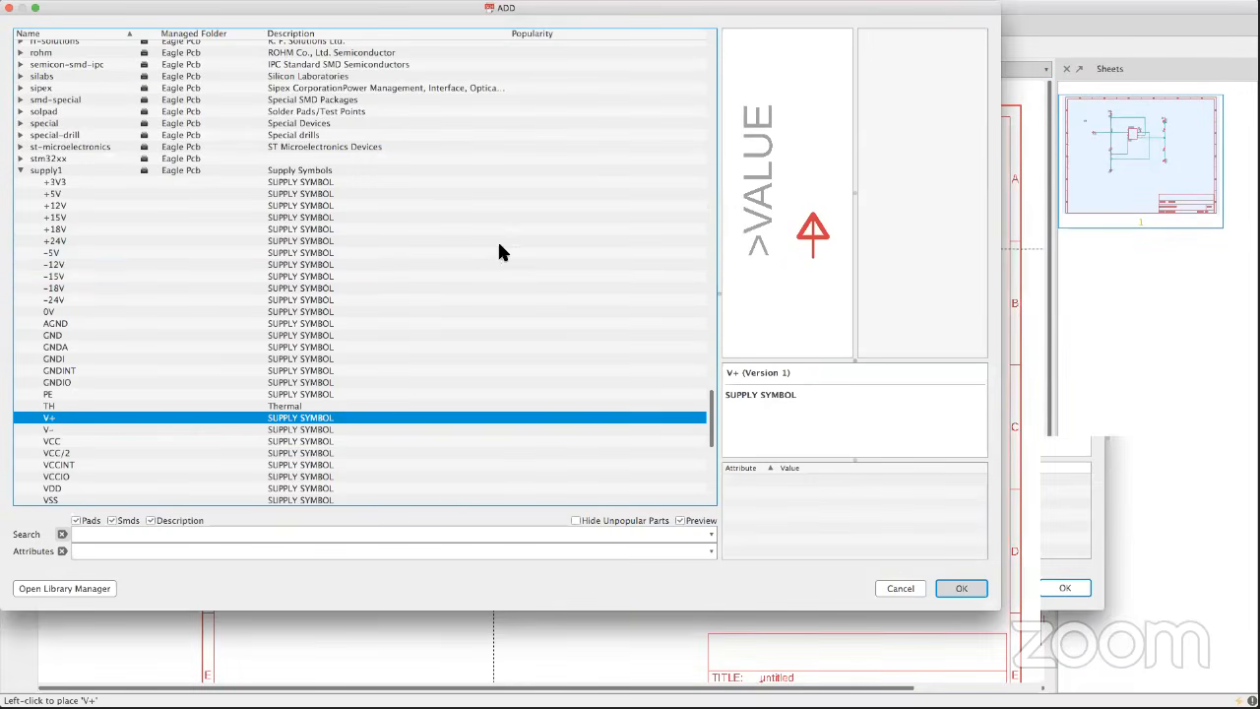
left_click(56, 335)
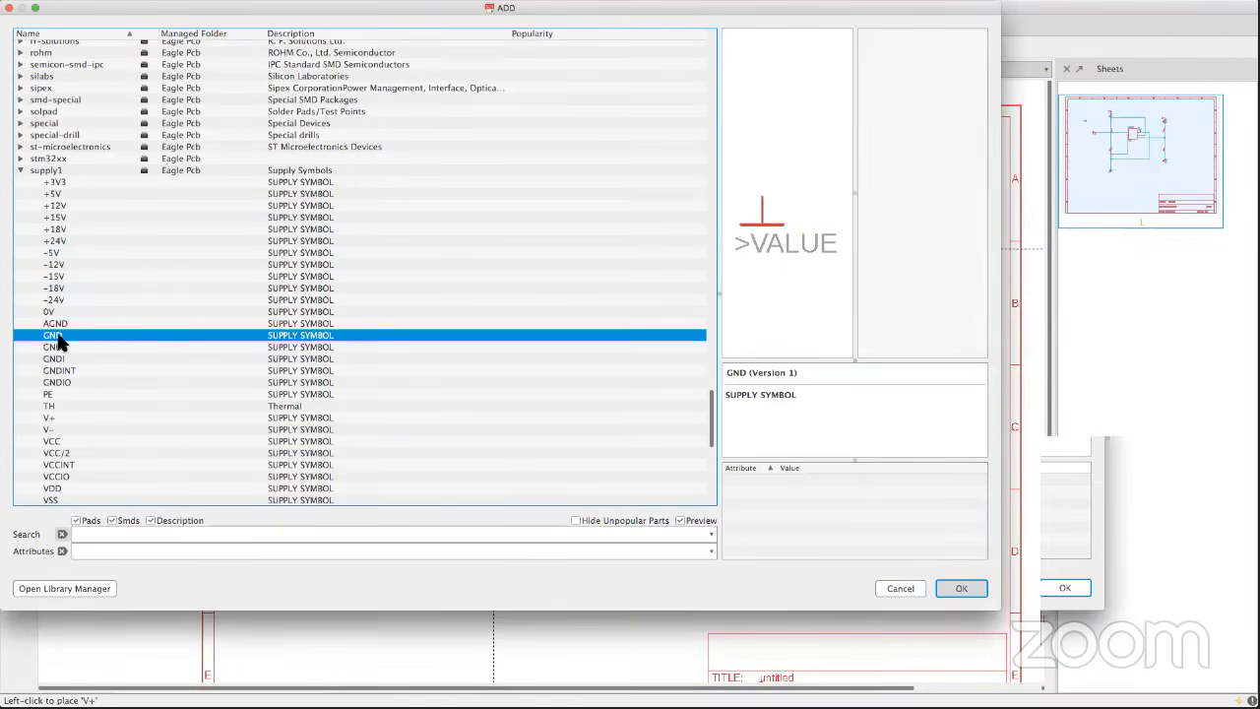
left_click(962, 588)
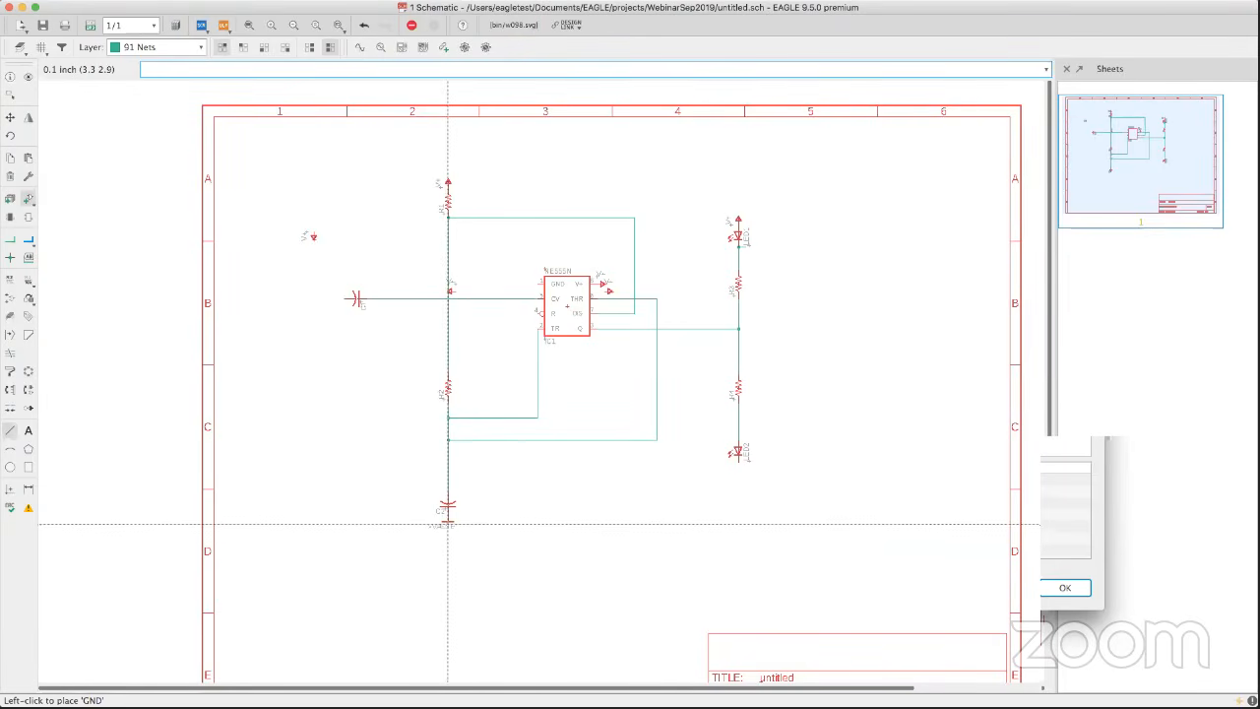
left_click(448, 519)
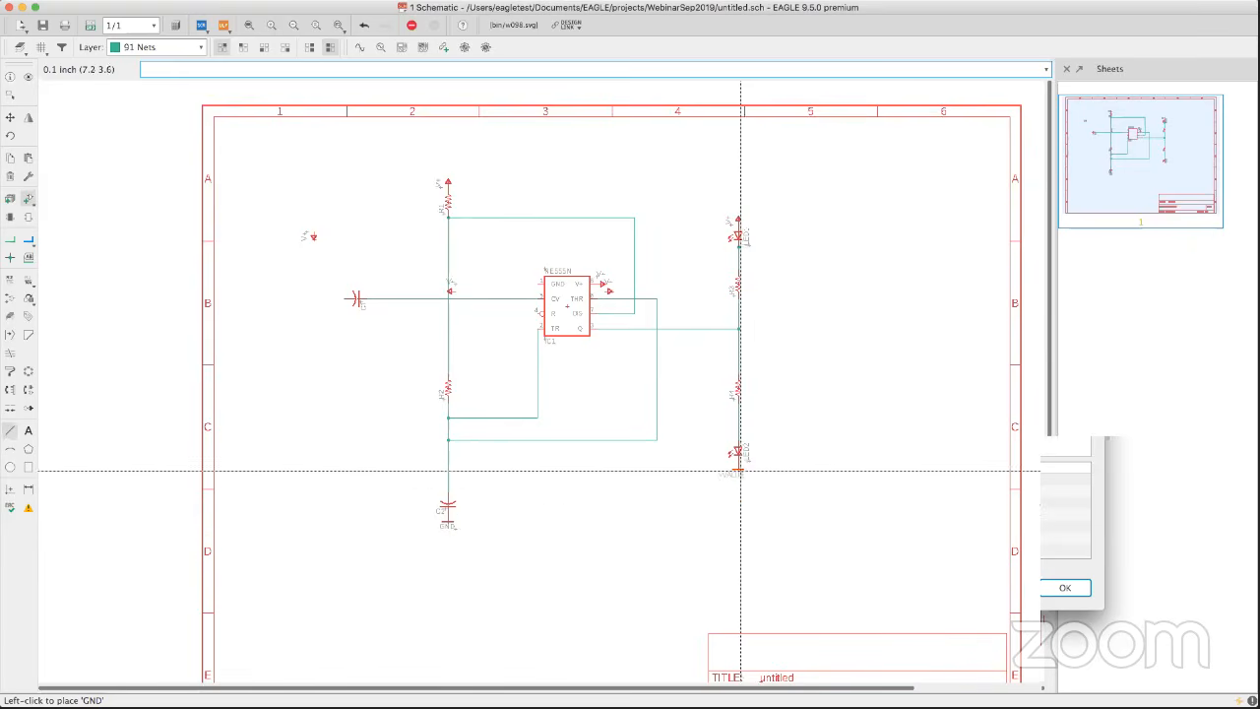
left_click(738, 468)
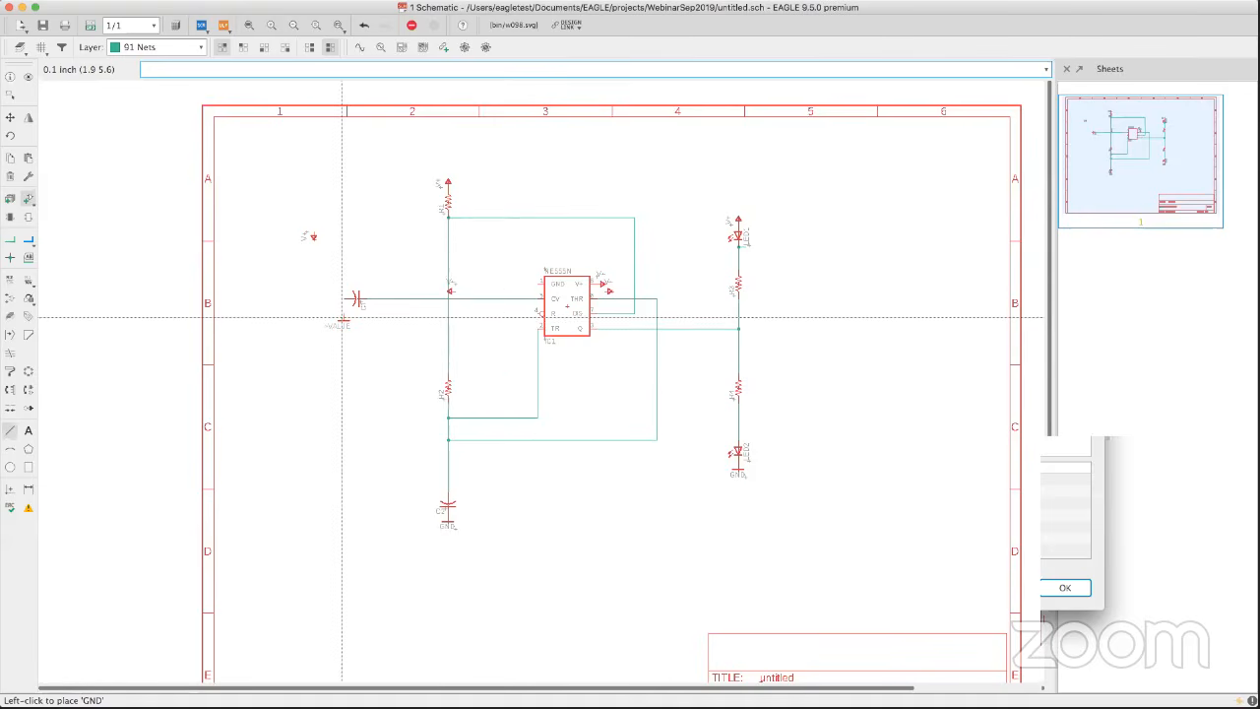
Place one GND symbol below the free end of C1 and an upside-down one above IC1's pin 1.
left_click(335, 325)
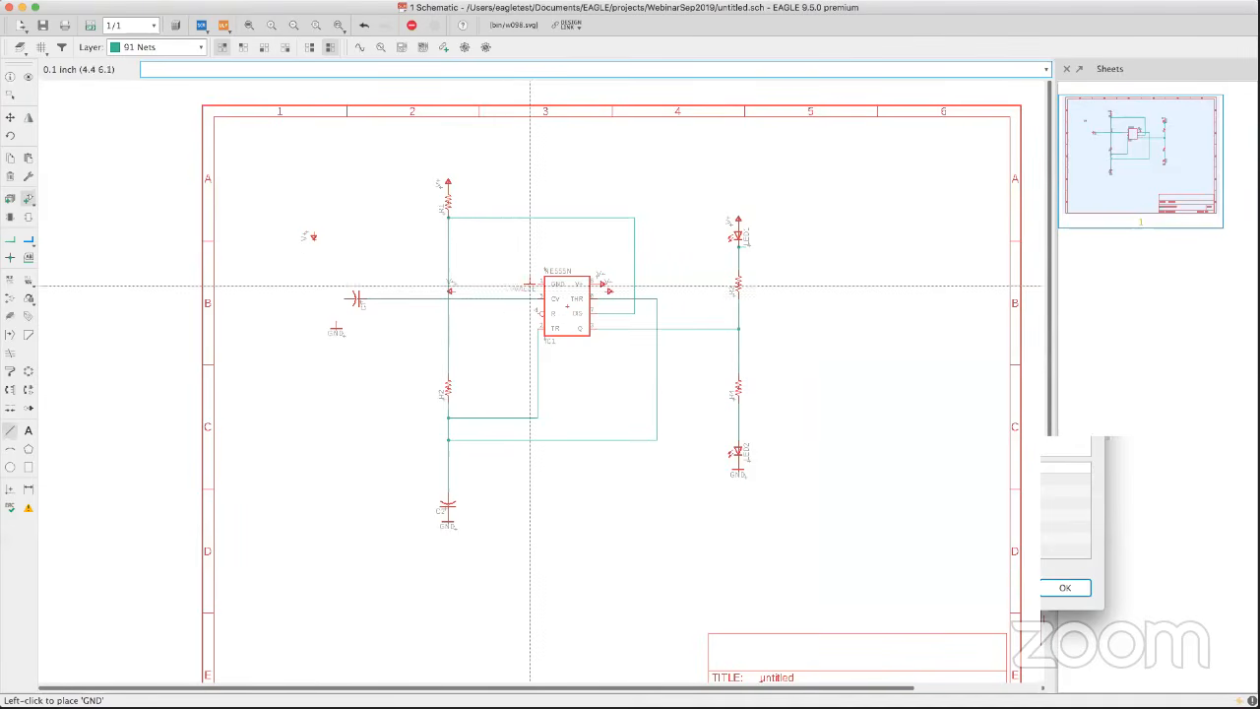
left_click(524, 256)
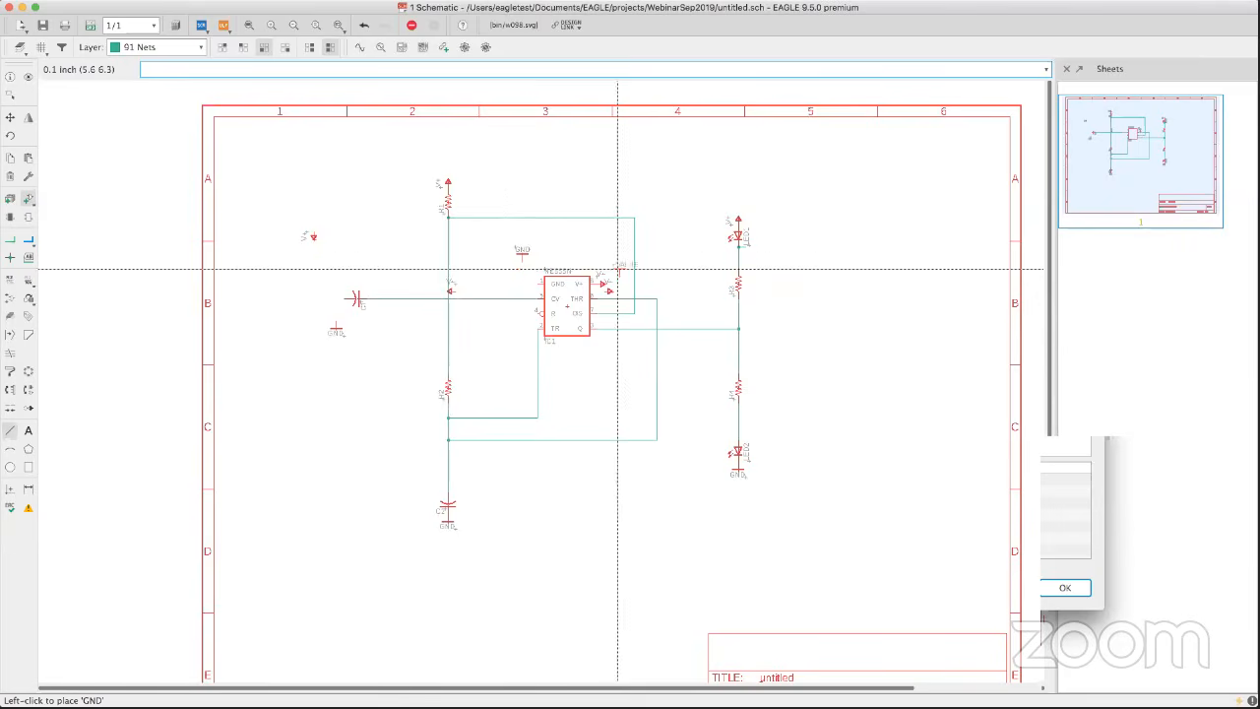
scroll(539, 283, "up", 3)
scroll(539, 282, "down", 3)
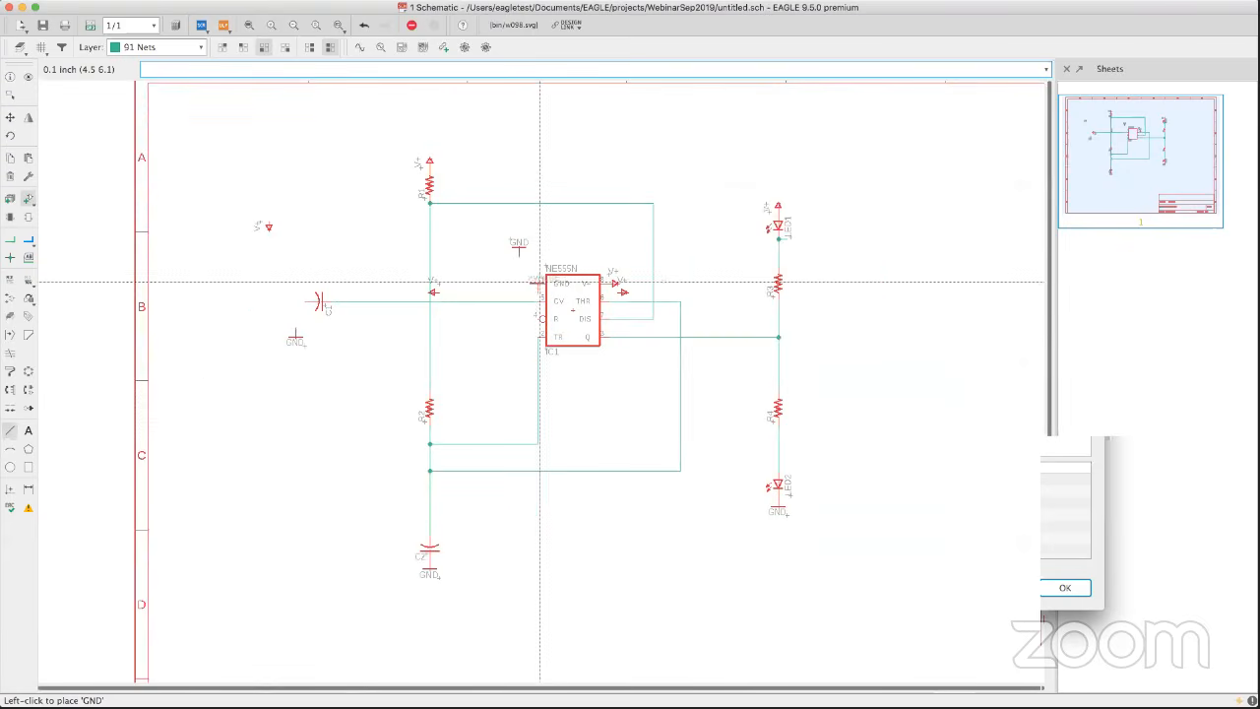
Draw net wires from the upper GND symbol to IC1's pin 1 and from C1's free end to its GND symbol.
left_click(5, 243)
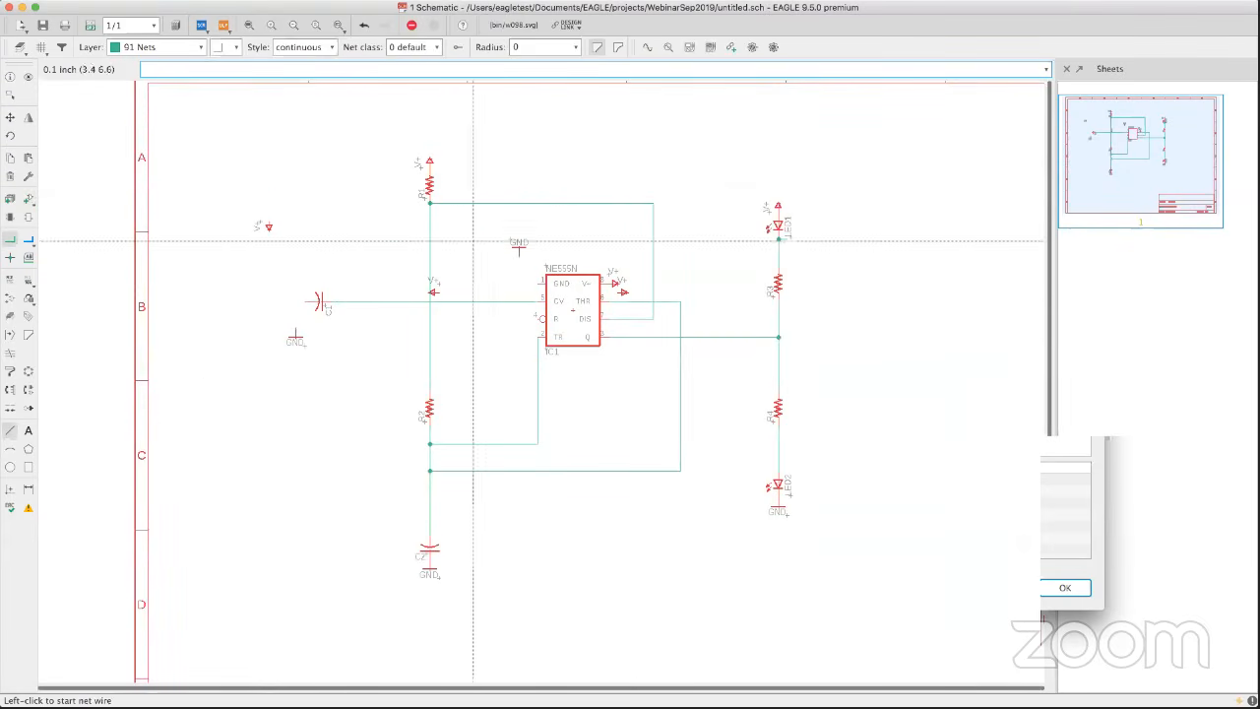
left_click(520, 259)
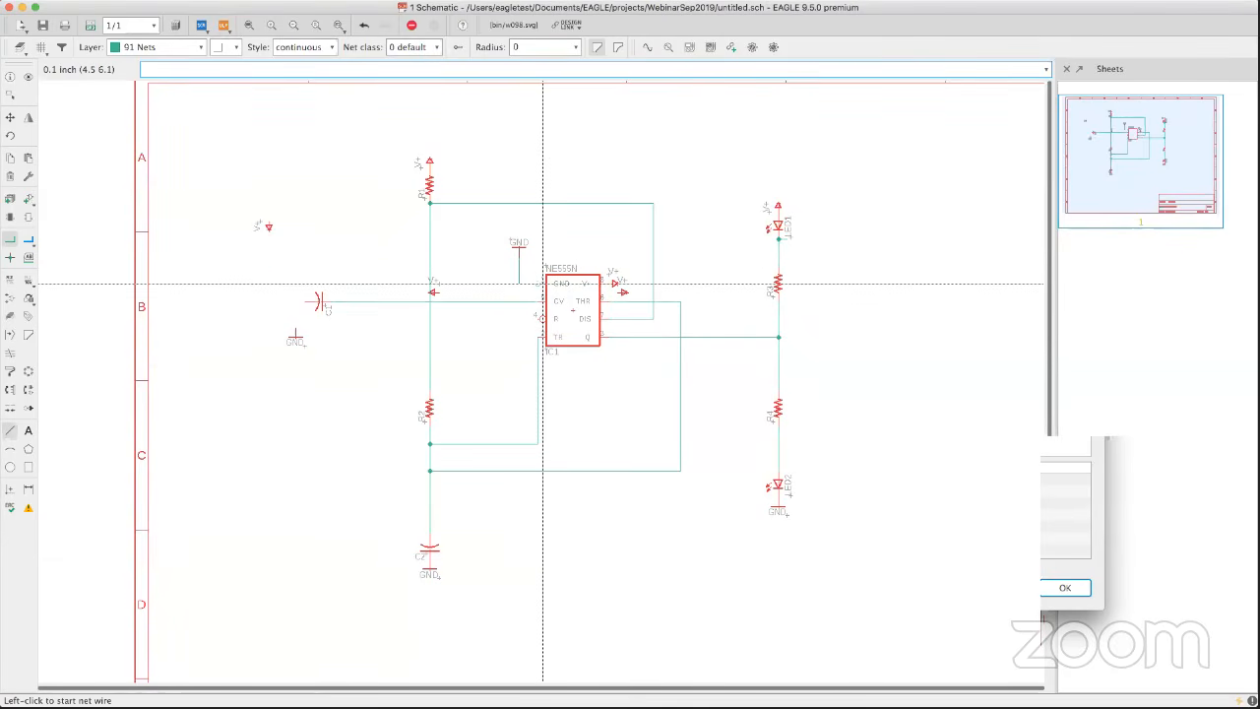
left_click(303, 305)
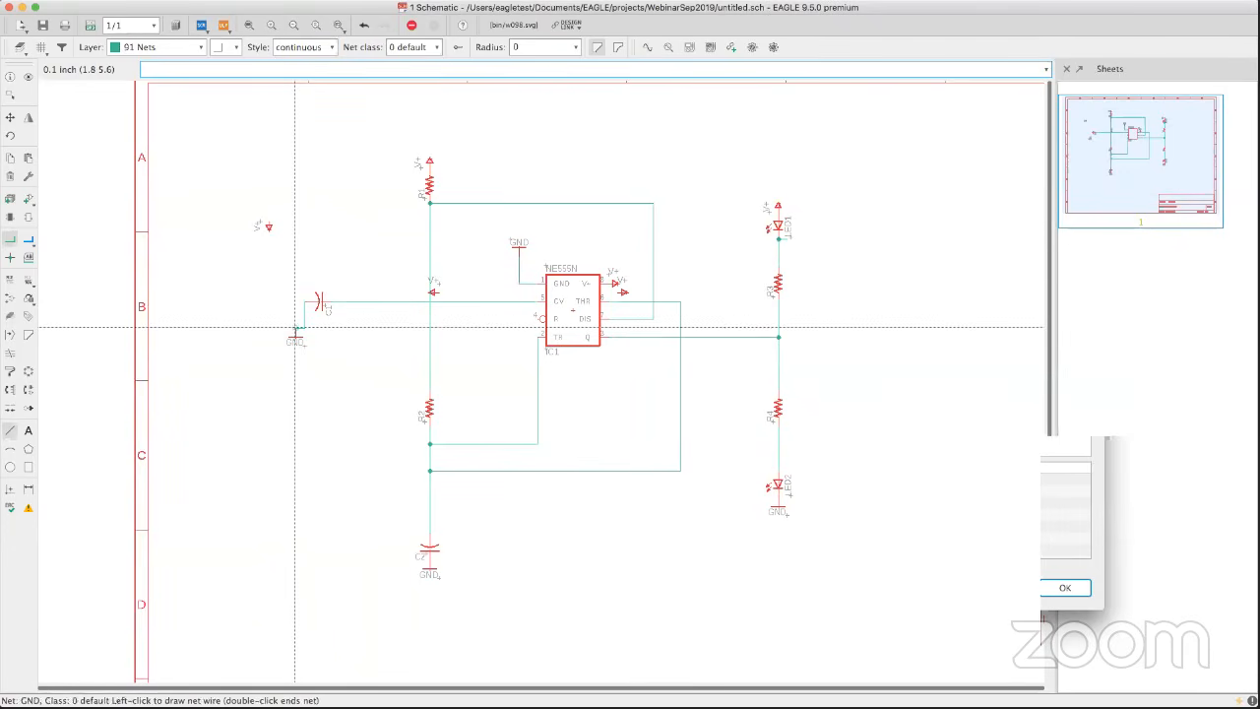
left_click(295, 328)
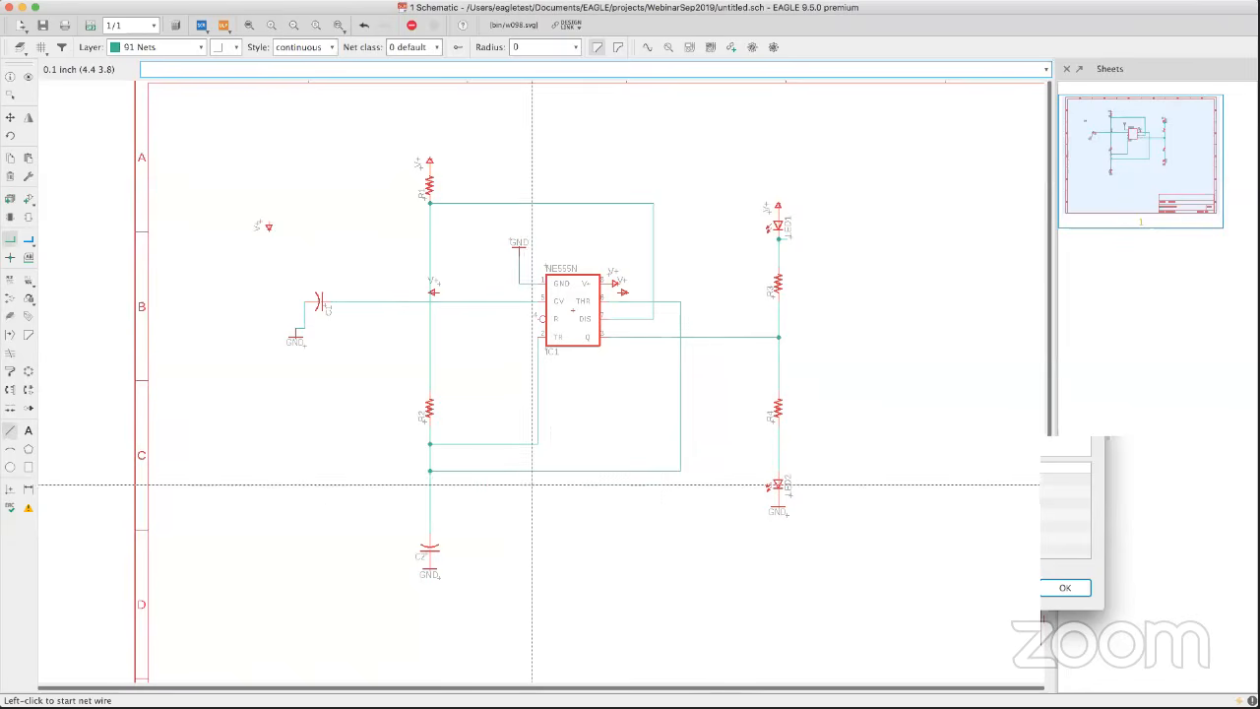
Move the GND symbol under C2 further down so that a stretch of wire connects the two.
scroll(533, 485, "up", 5)
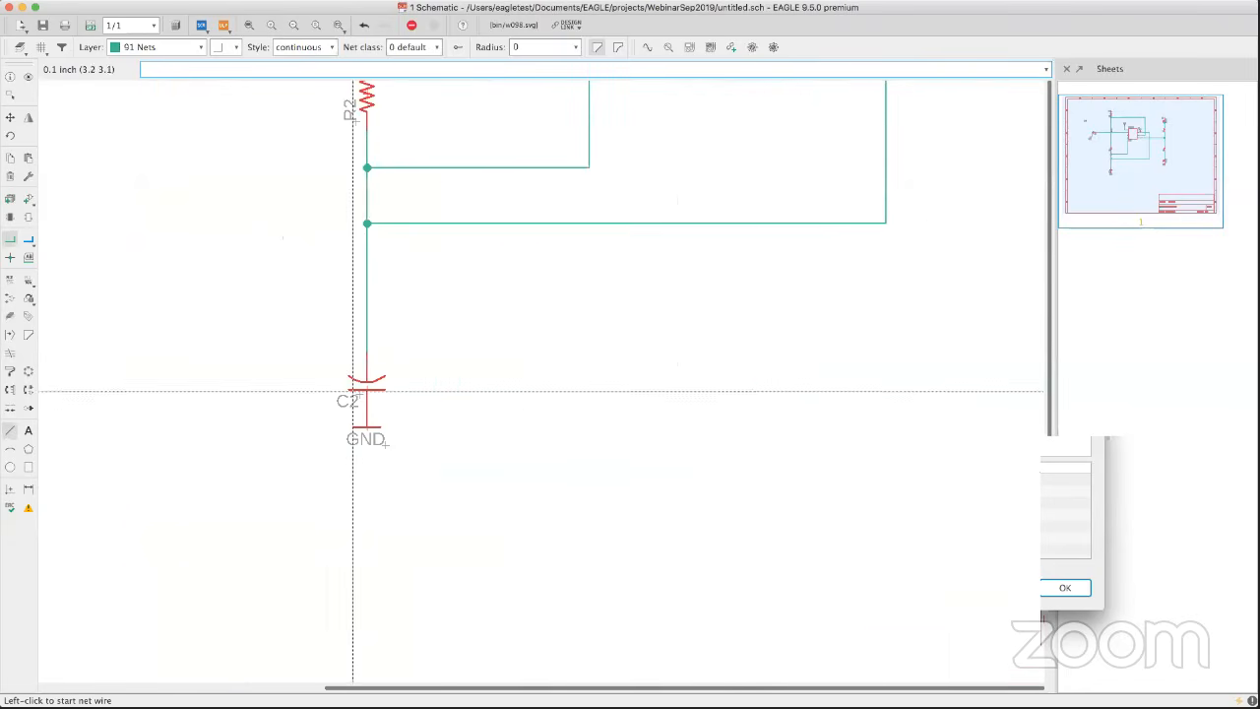
left_click(11, 119)
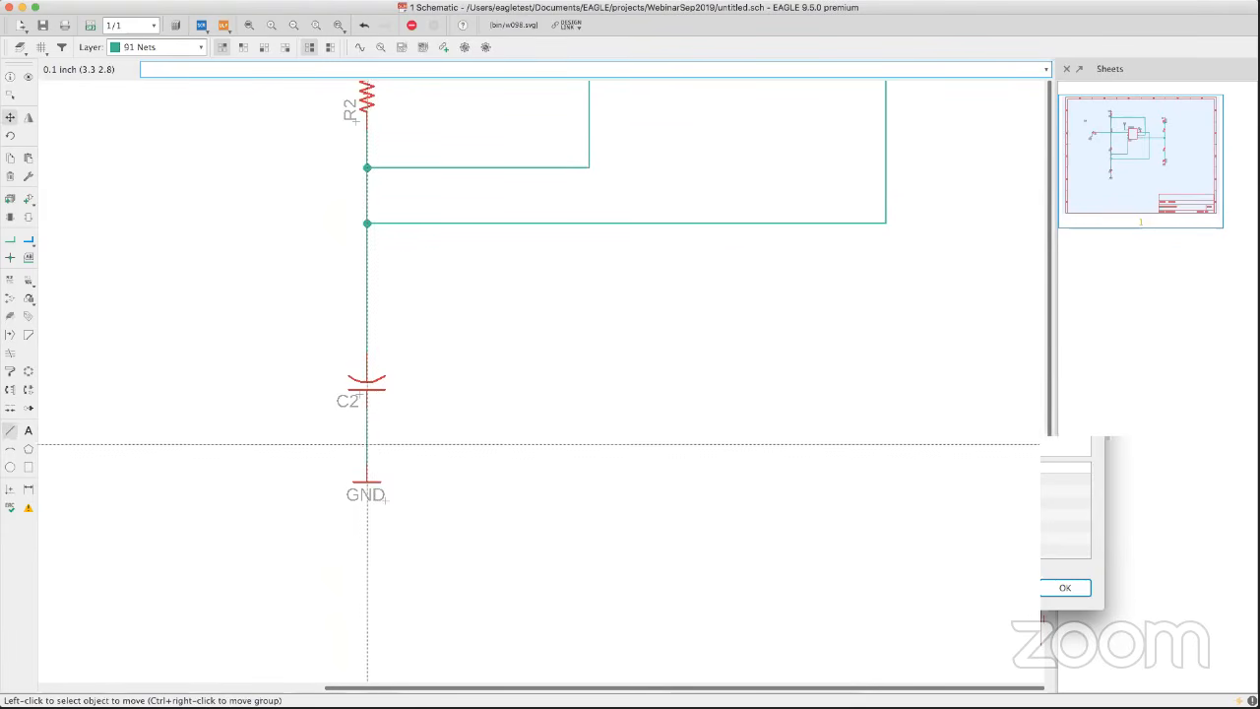
scroll(545, 392, "down", 5)
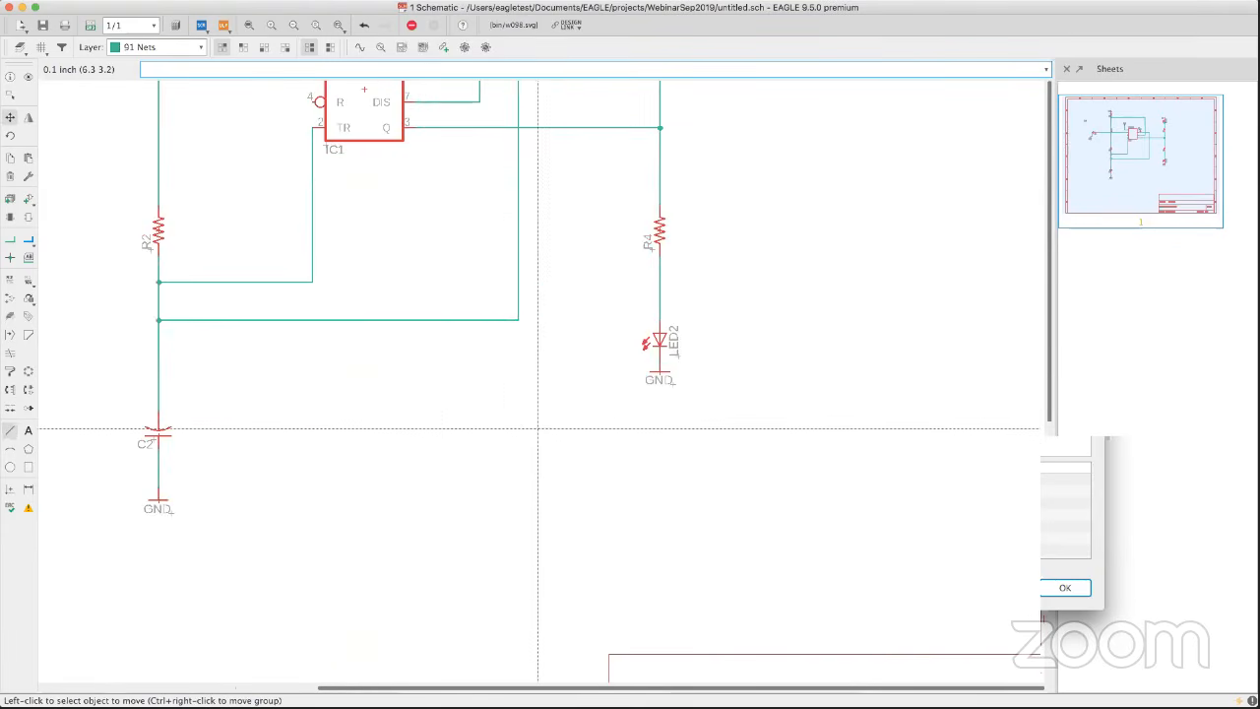
middle_click_drag(535, 429, 523, 433)
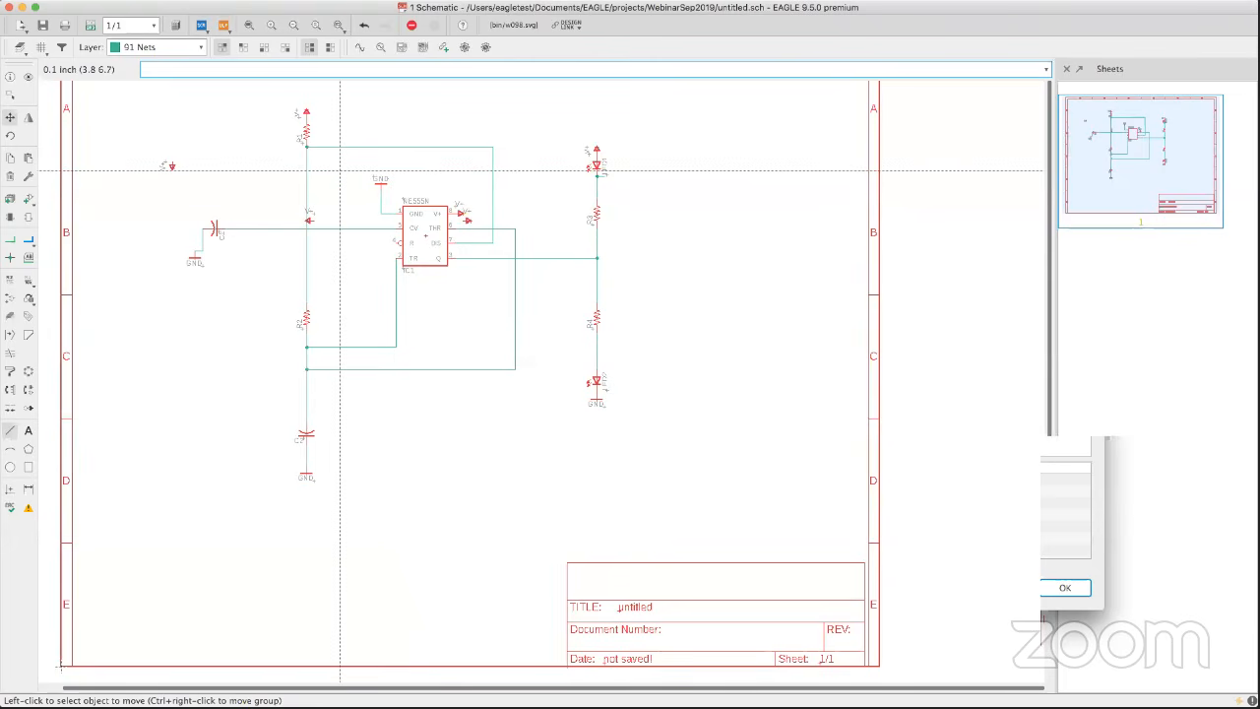
Copy a V+ supply symbol and place it pointing left on IC1's pin 4 (R).
left_click(12, 160)
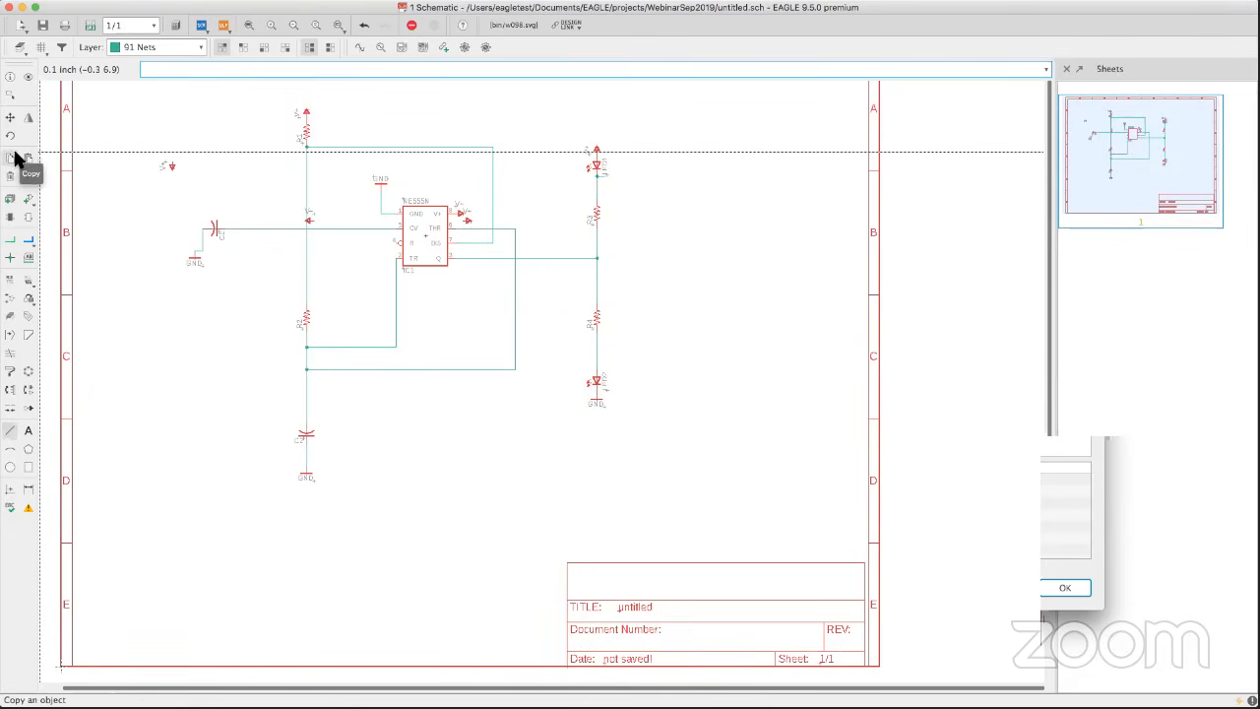
left_click(596, 151)
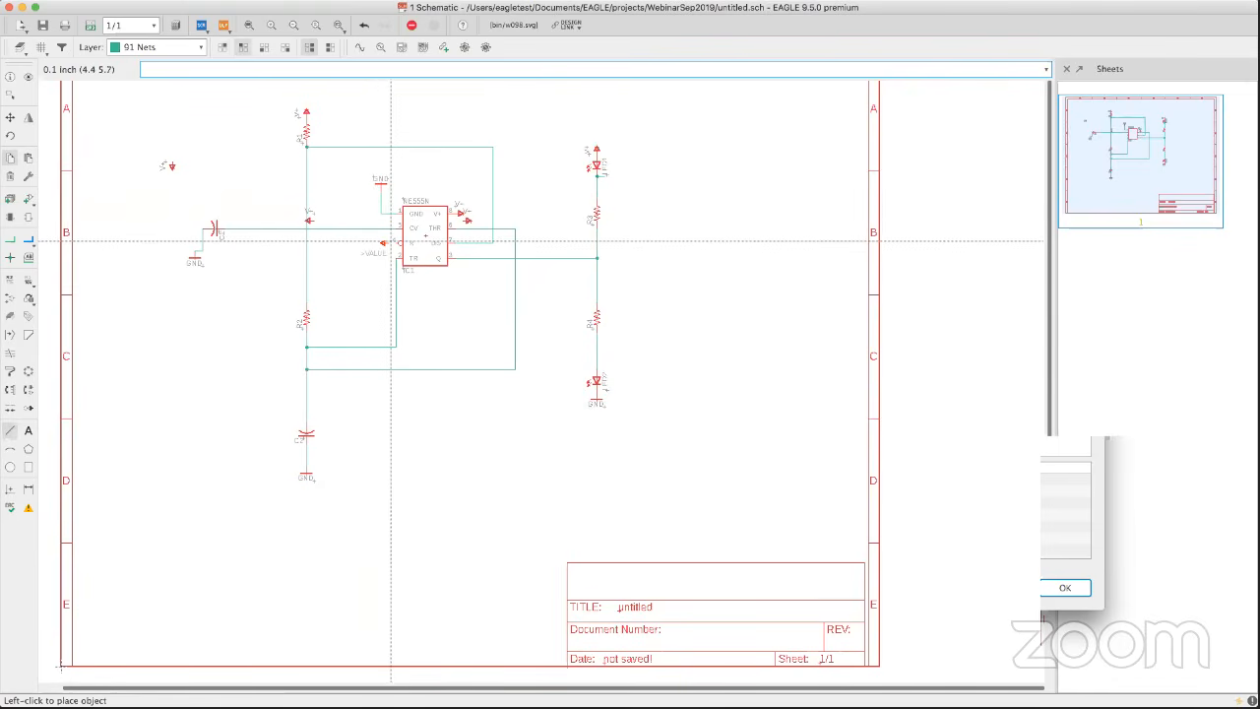
scroll(391, 240, "up", 6)
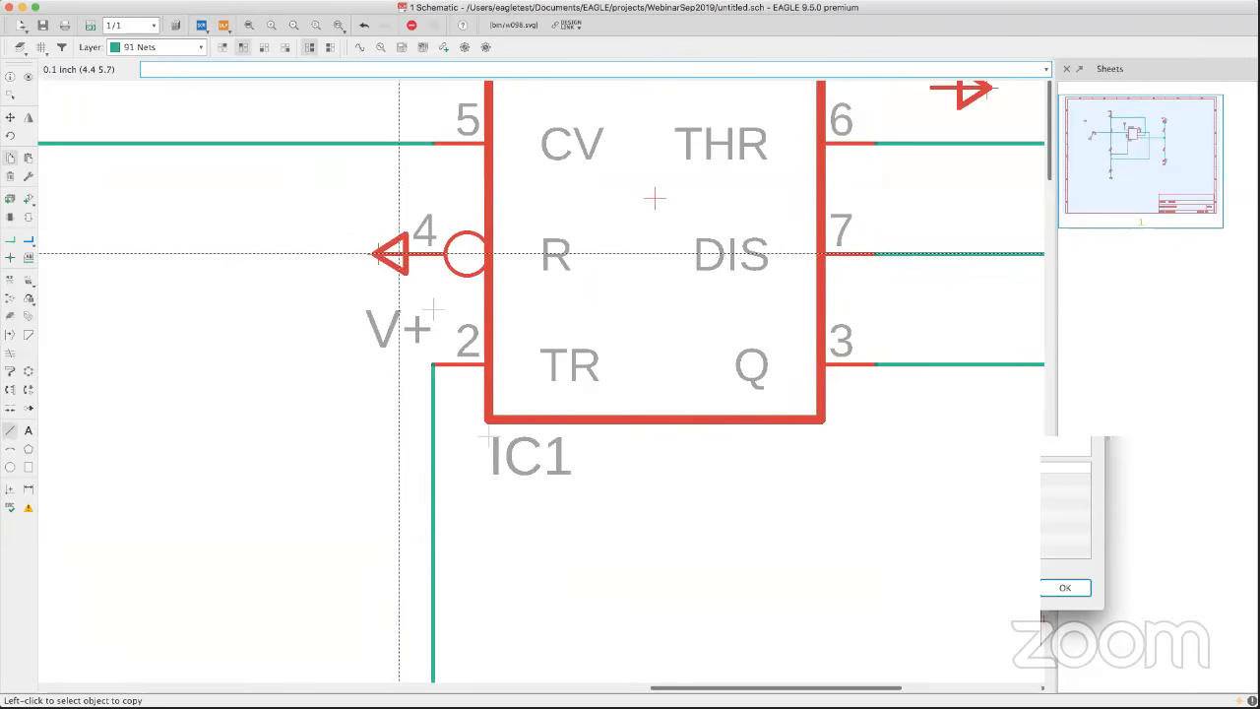
scroll(399, 254, "down", 4)
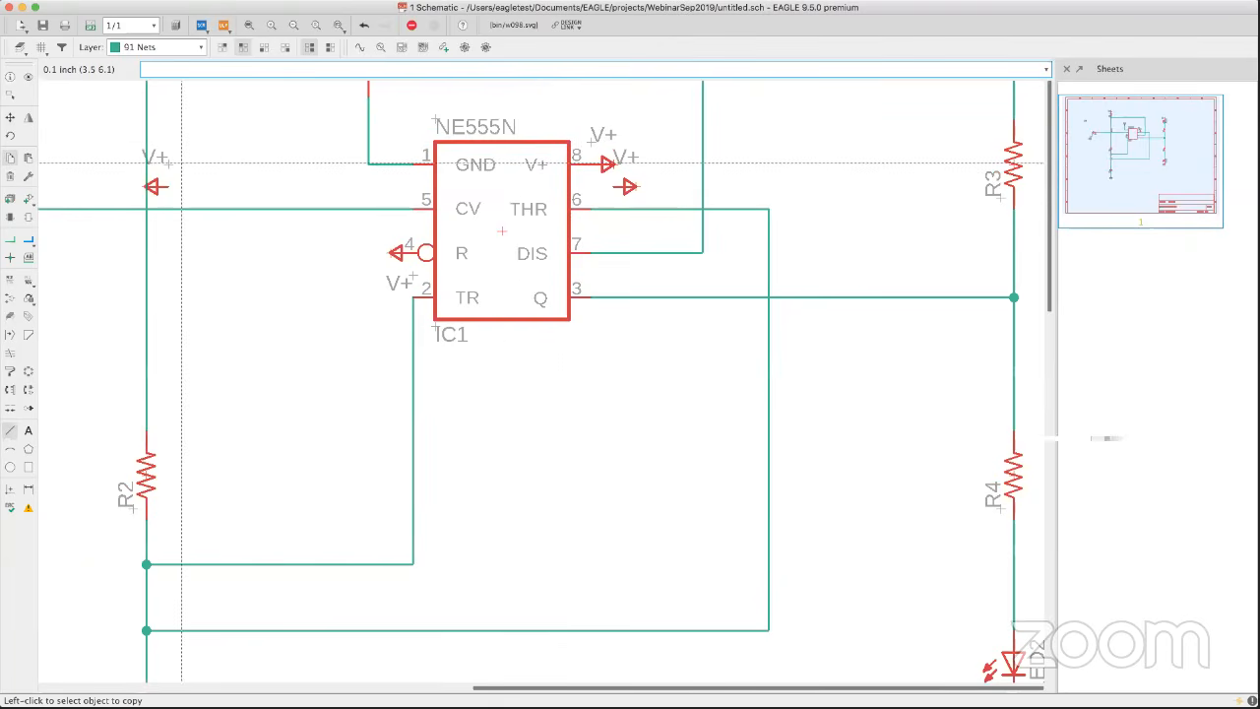
Delete the unconnected extra V+ symbol beside the one on IC1's pin 8.
left_click(10, 177)
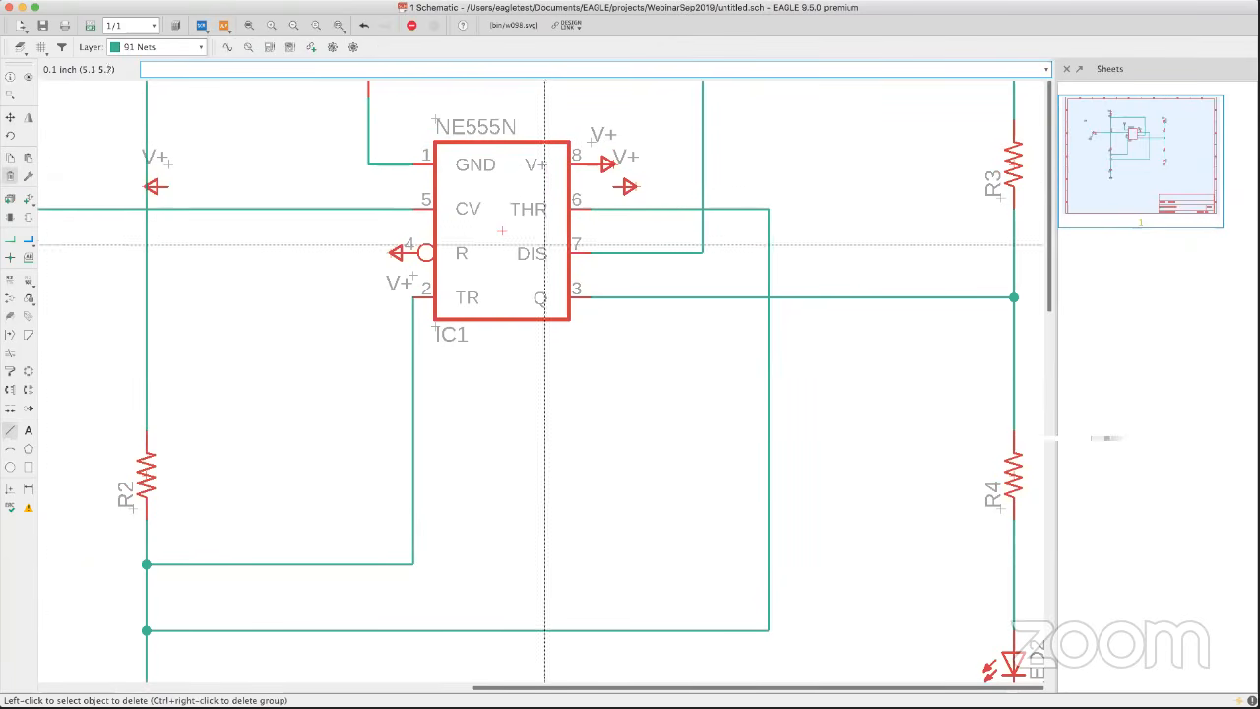
scroll(631, 187, "up", 2)
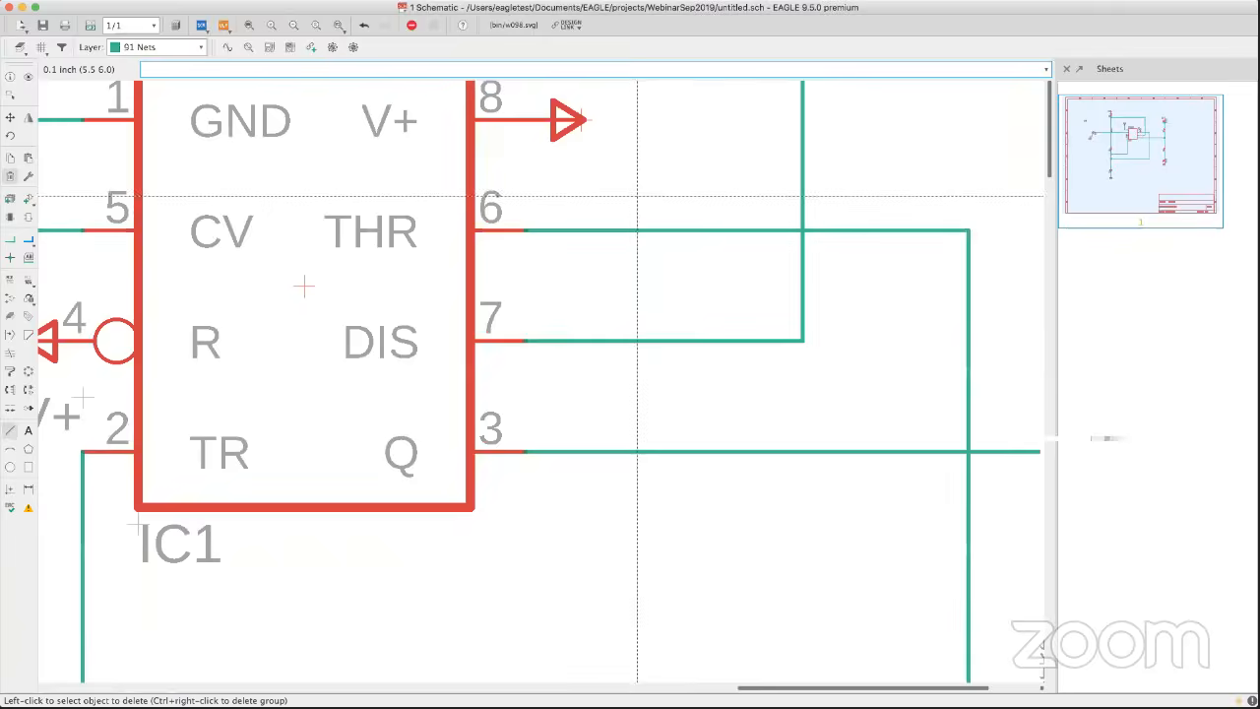
scroll(631, 187, "down", 8)
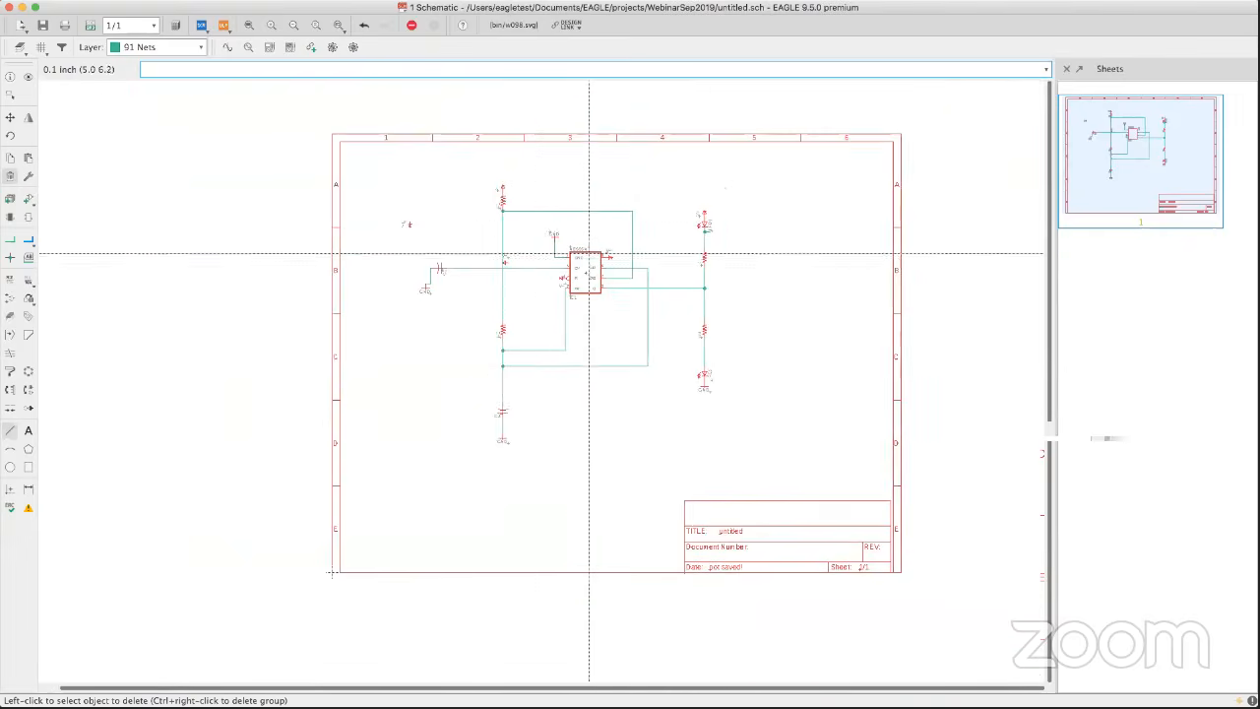
scroll(501, 226, "down", 2)
scroll(498, 226, "up", 5)
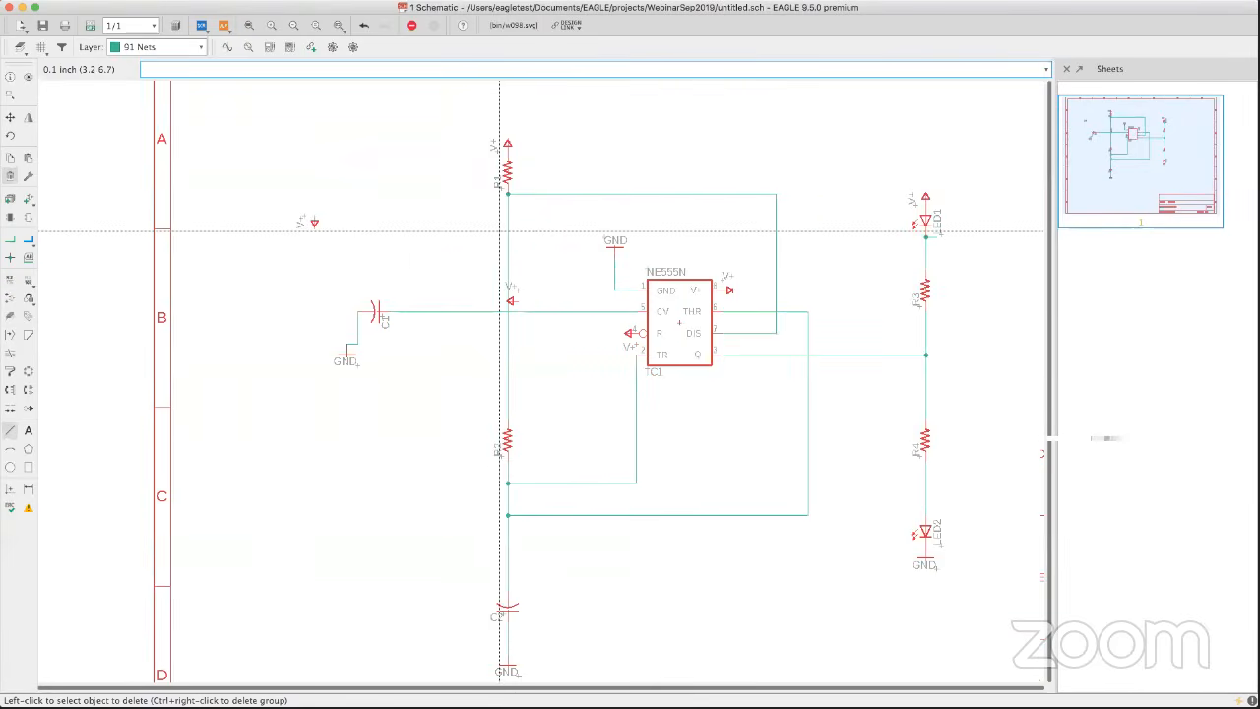
middle_click_drag(498, 229, 464, 227)
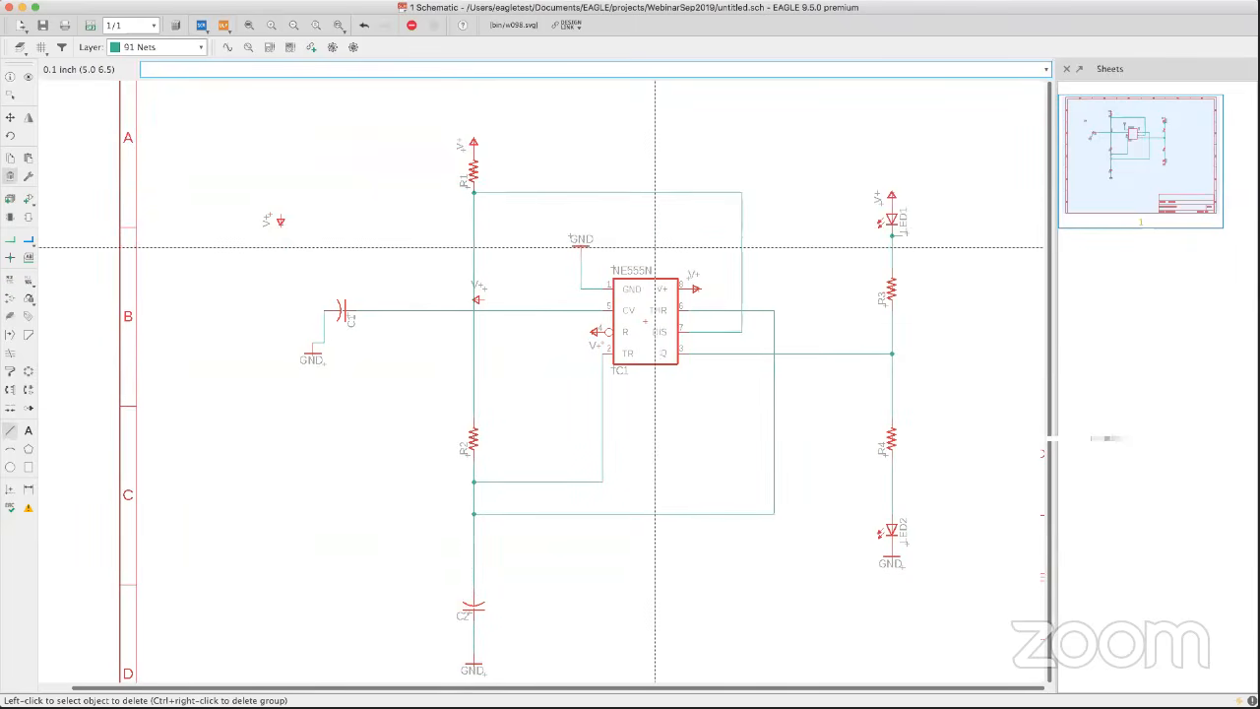
middle_click_drag(666, 294, 628, 245)
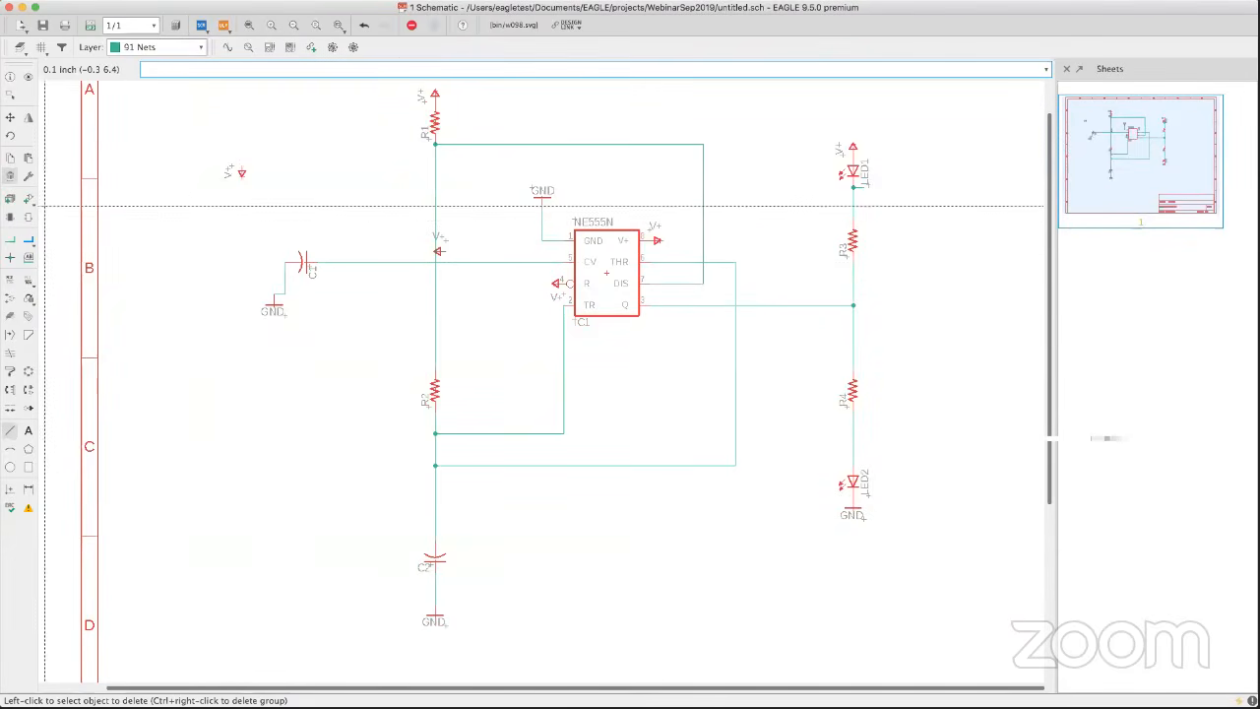
Set the value of R2 to 470 and the value of R1 to 1k.
left_click(26, 282)
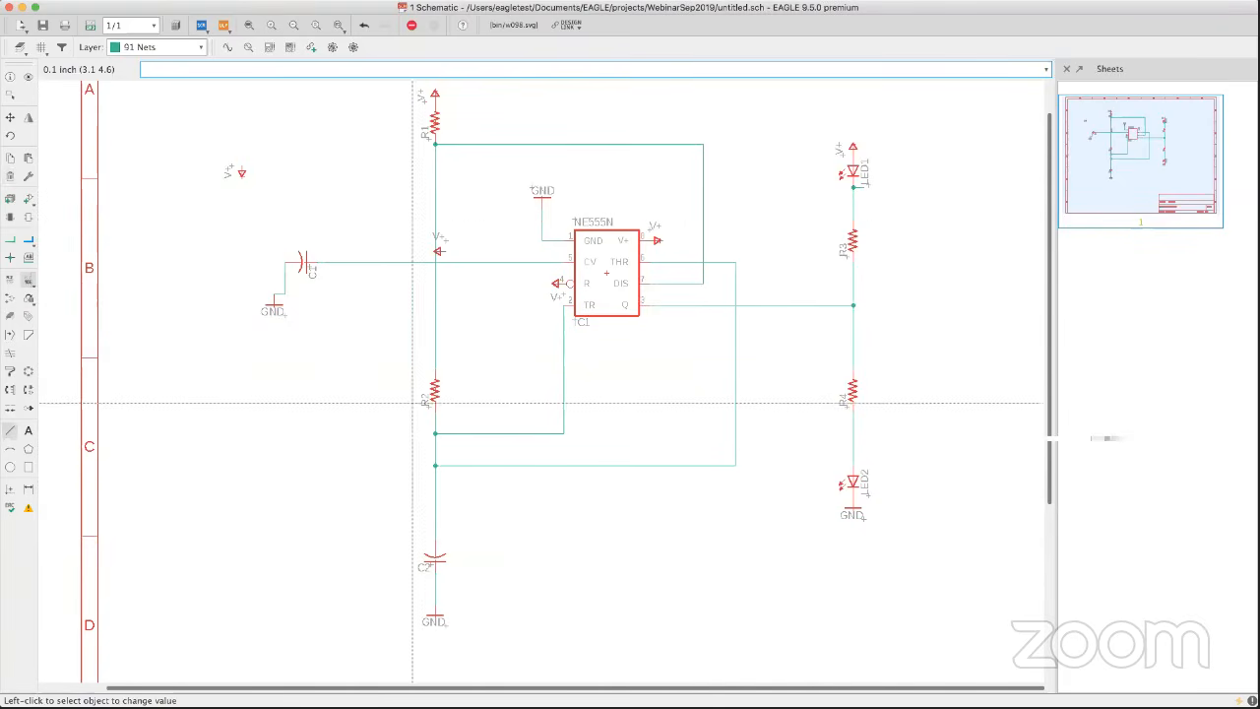
left_click(436, 401)
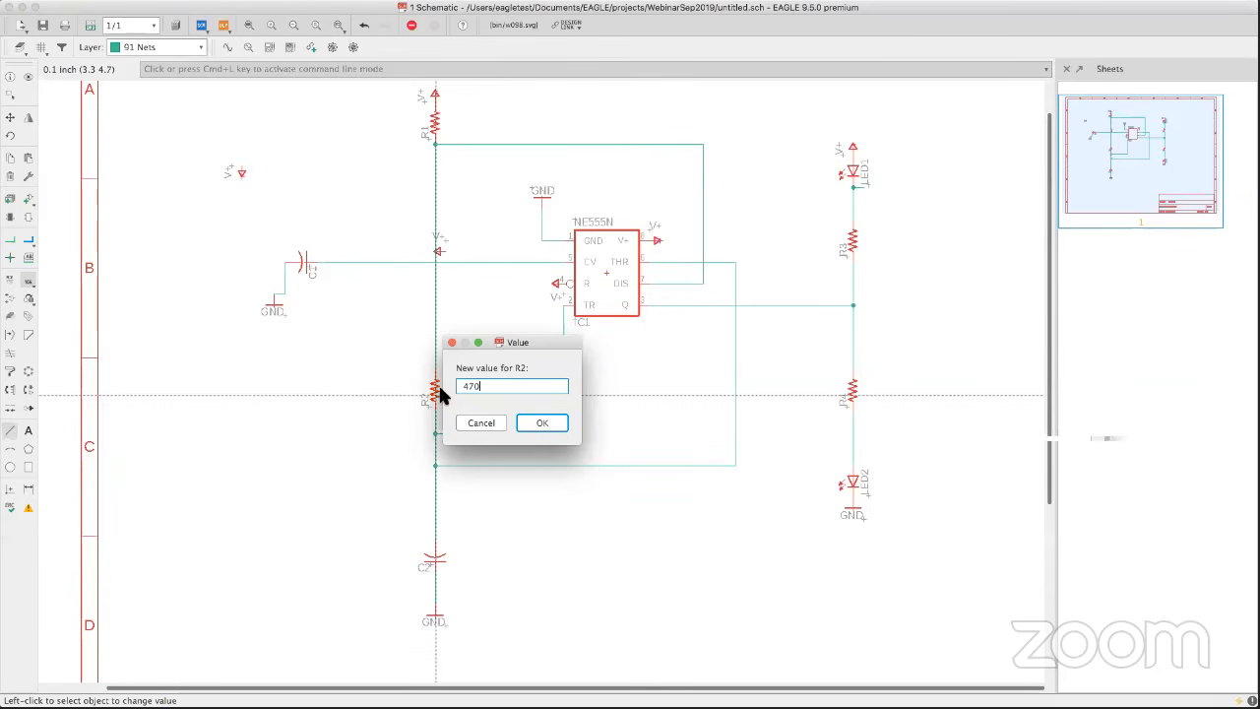
left_click(540, 422)
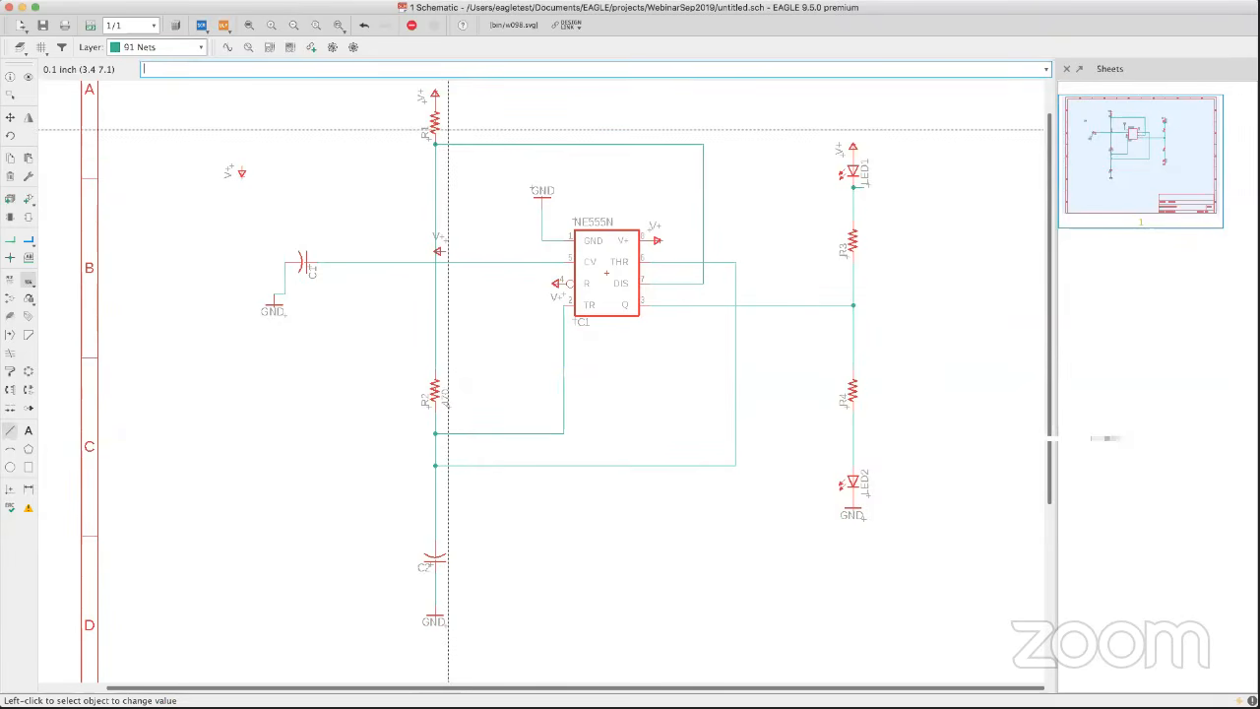
left_click(430, 126)
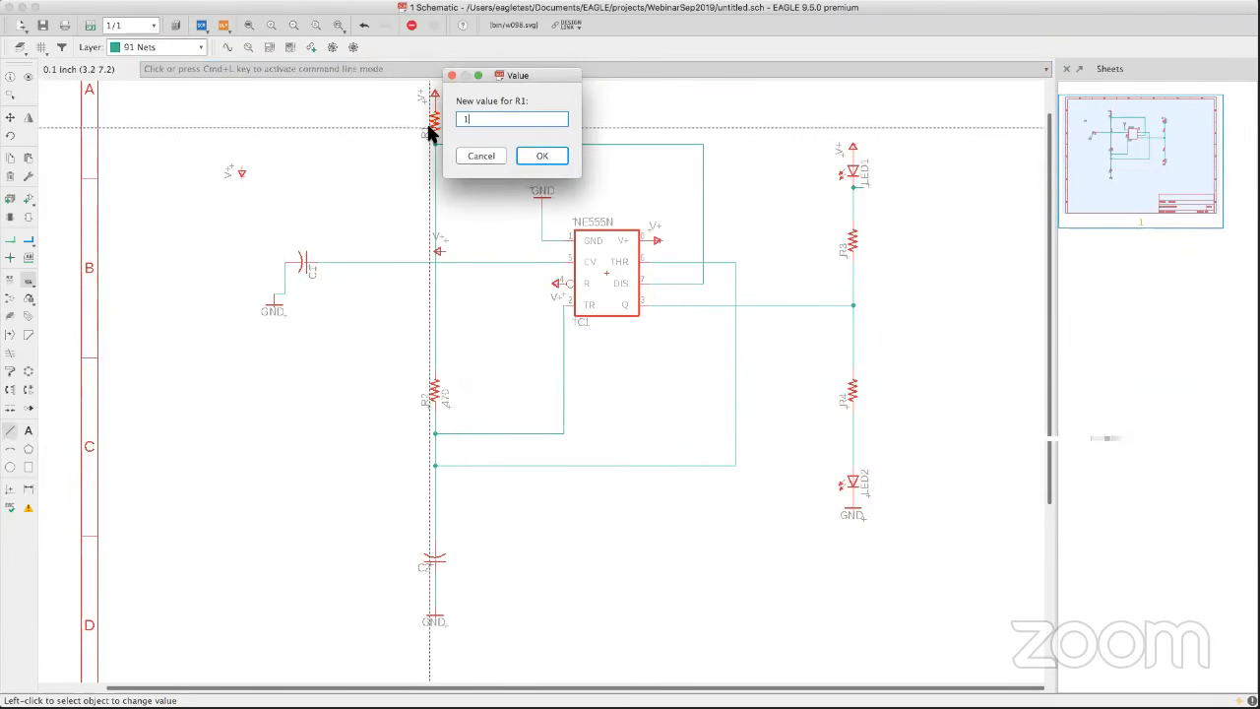
type("1k")
key("Return")
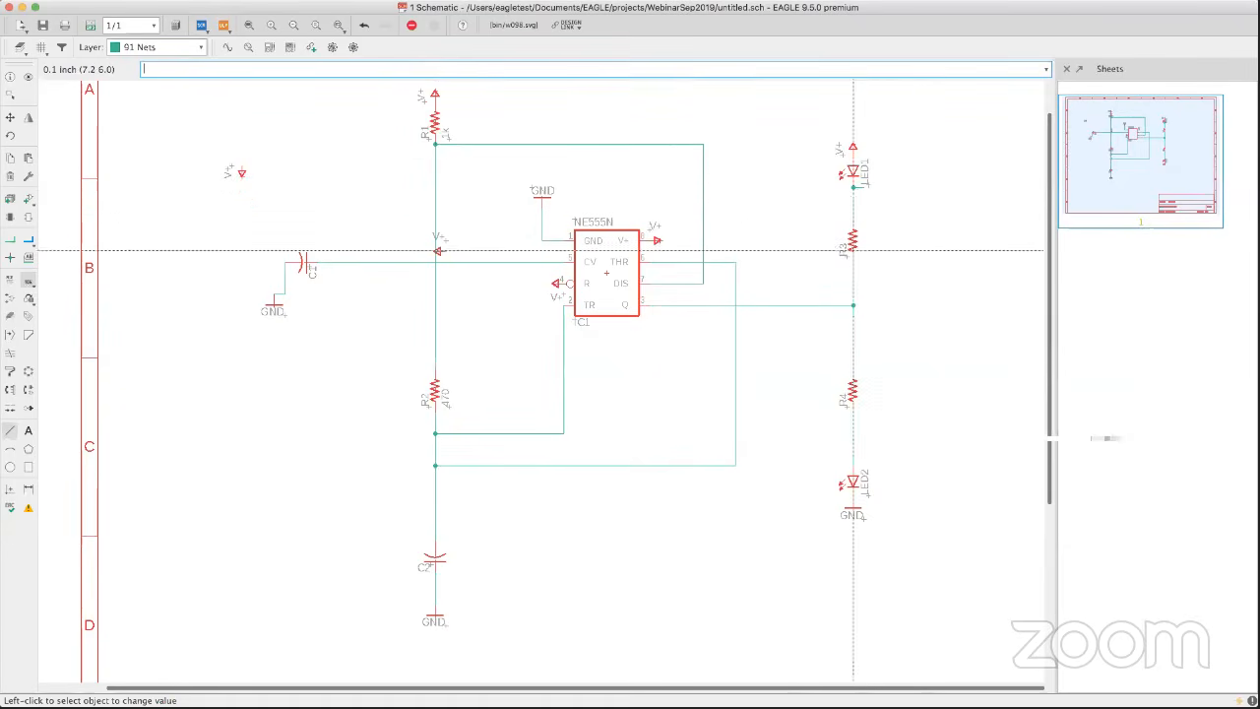
Set the value of R3 to 220k and the value of R4 to 220.
left_click(853, 241)
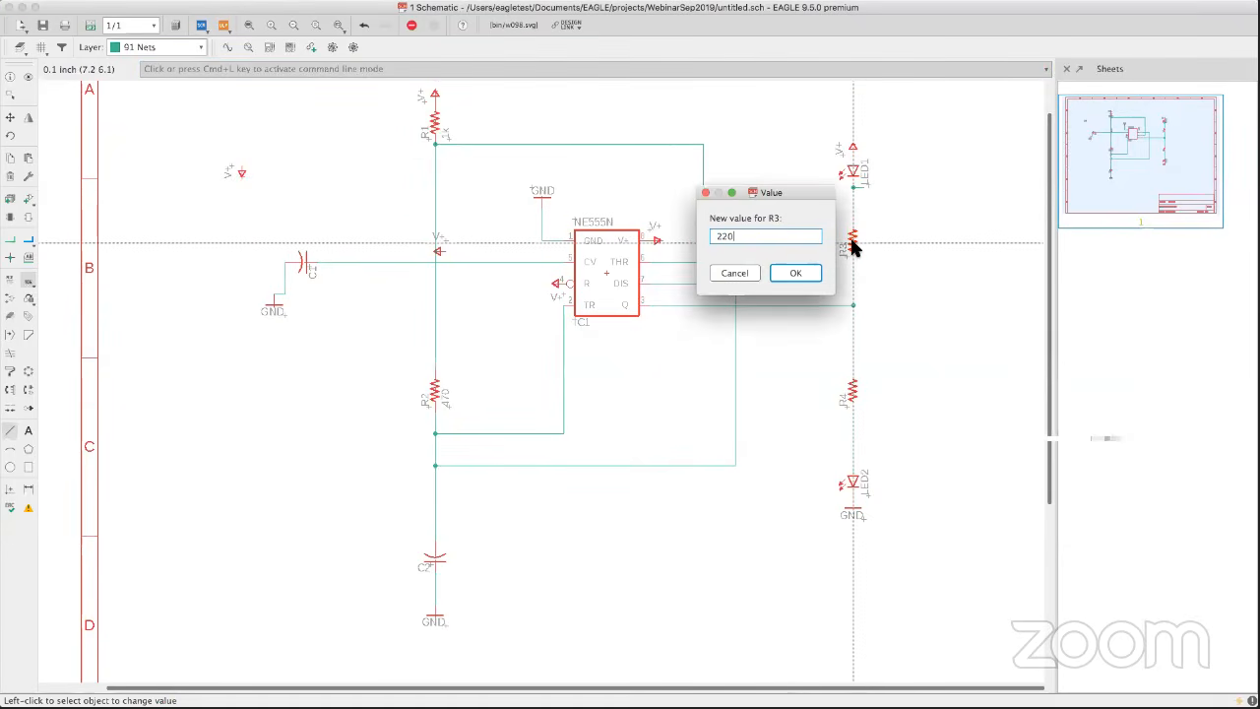
type("220k")
key("Return")
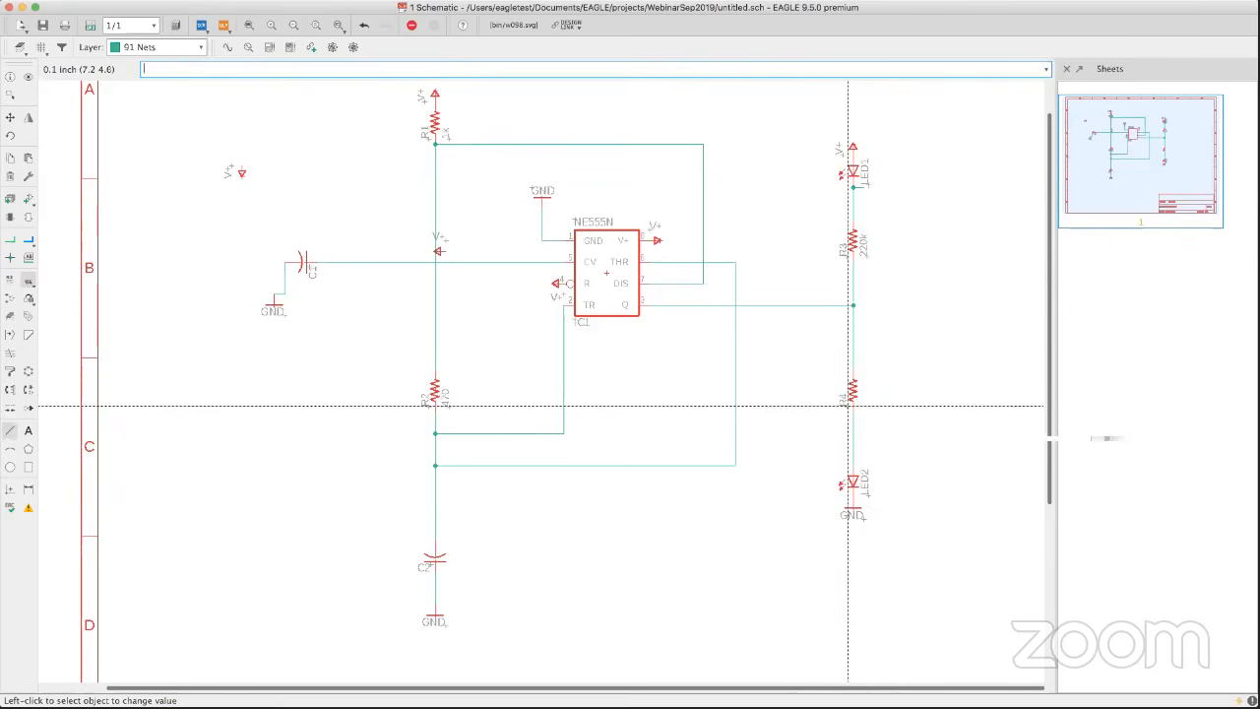
left_click(853, 394)
type("220")
key("Return")
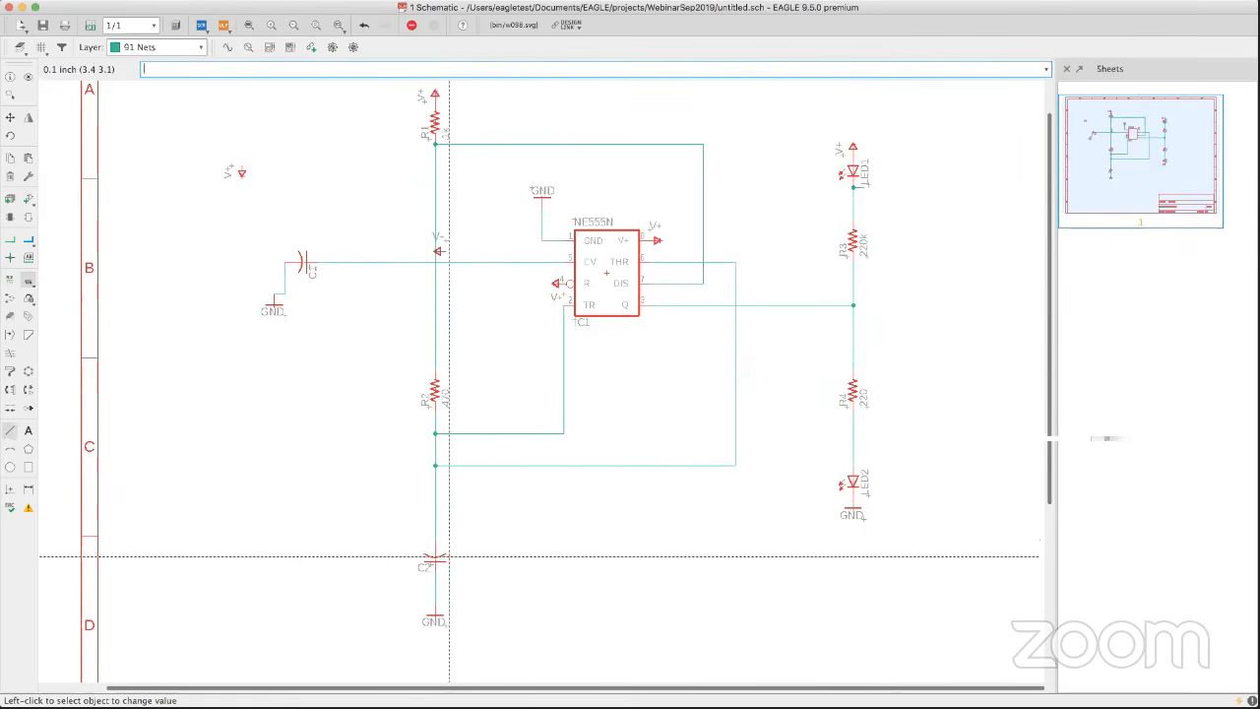
scroll(435, 562, "up", 5)
scroll(435, 559, "down", 4)
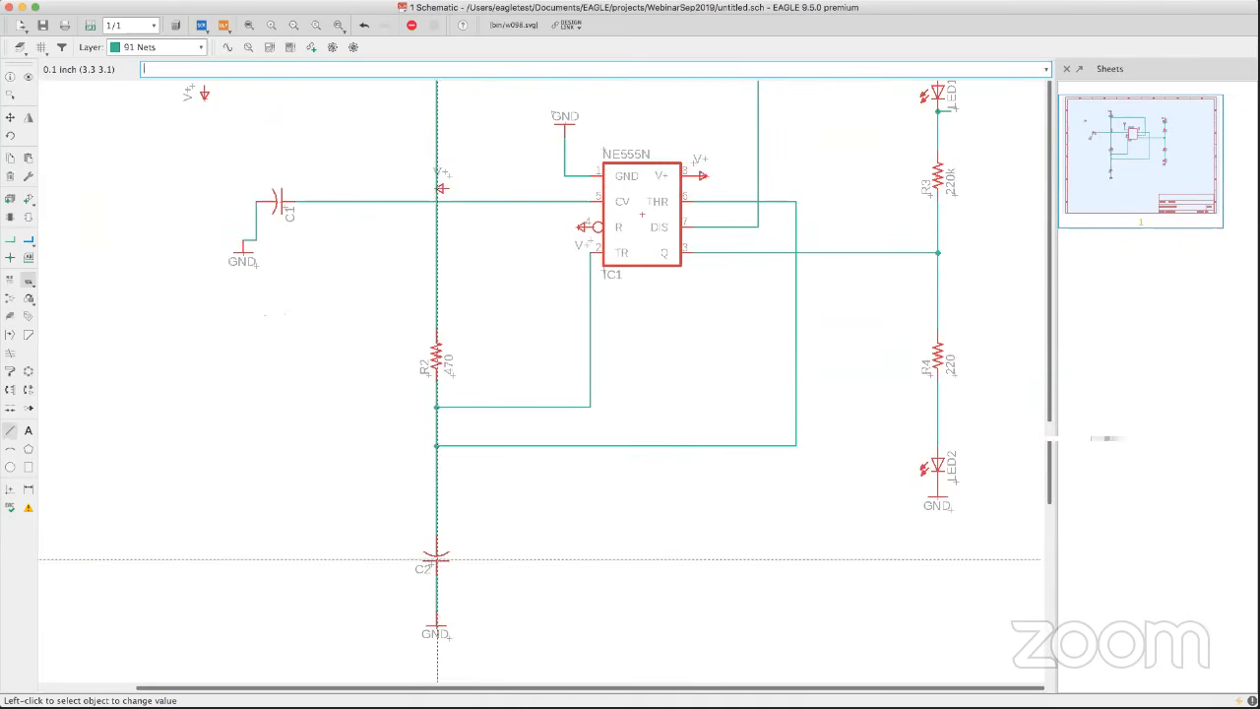
Delete capacitor C2 between R2's lower net and the GND symbol.
middle_click_drag(435, 559, 435, 463)
scroll(435, 463, "up", 3)
scroll(435, 463, "down", 4)
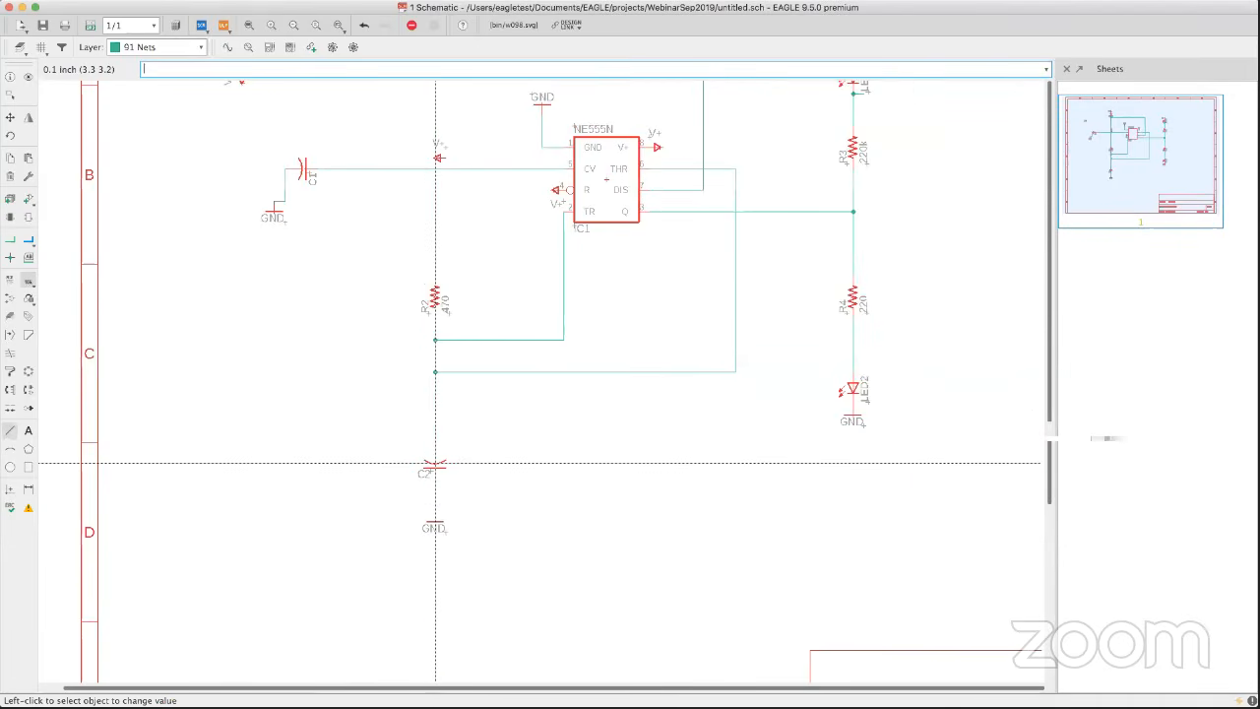
scroll(436, 463, "up", 6)
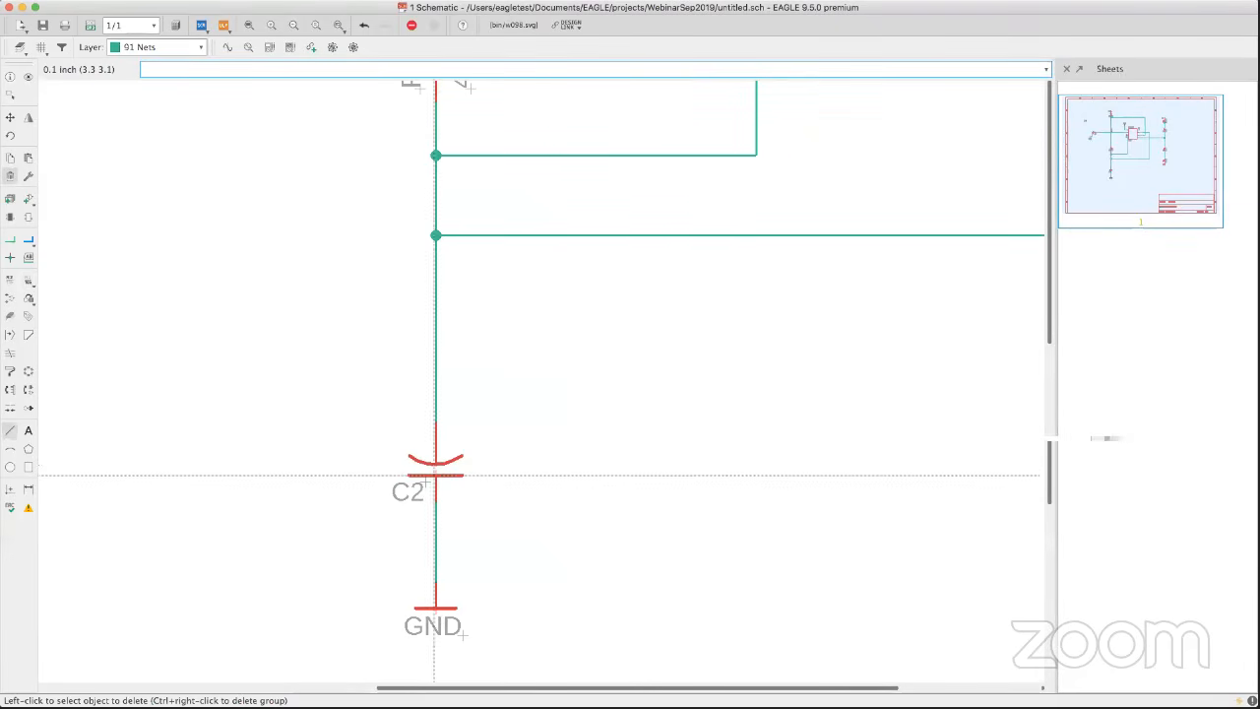
left_click(436, 475)
scroll(393, 394, "up", 5)
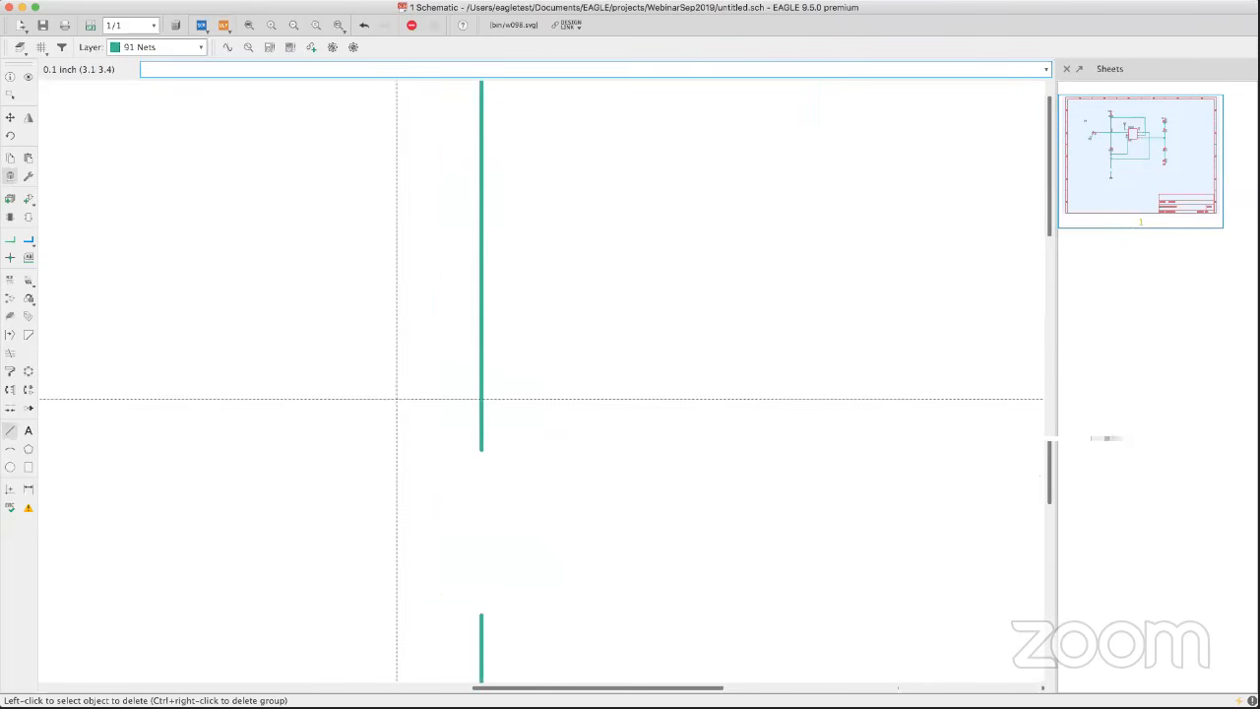
Copy capacitor C1, rotate the copy vertical and place it in the gap above the GND symbol below R2.
scroll(384, 374, "down", 8)
scroll(335, 361, "down", 2)
middle_click_drag(333, 355, 319, 385)
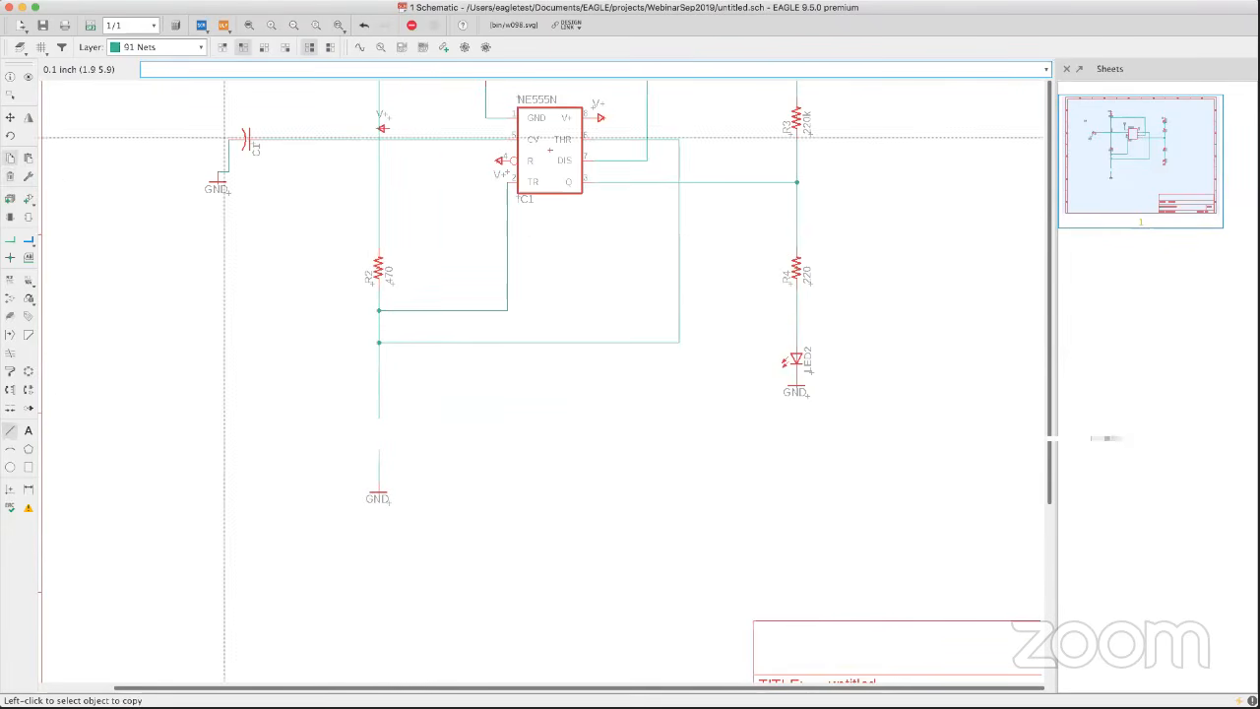
left_click(233, 271)
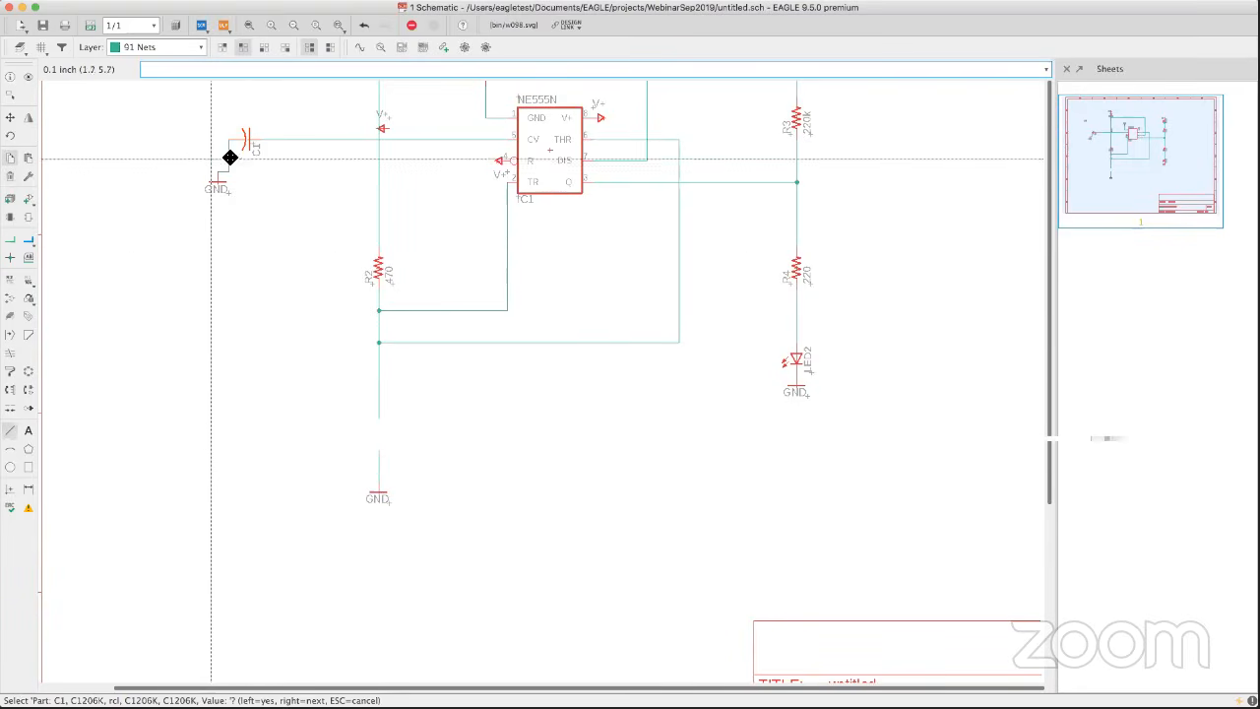
left_click(250, 139)
right_click(227, 368)
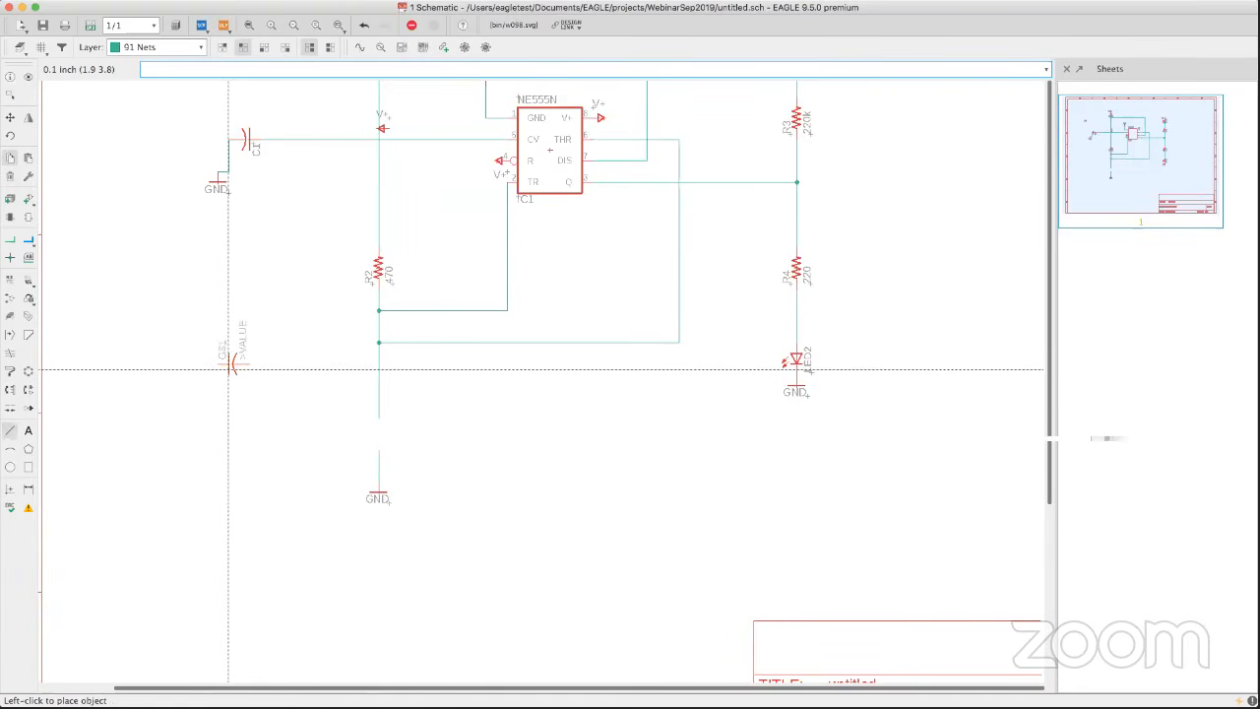
right_click(229, 367)
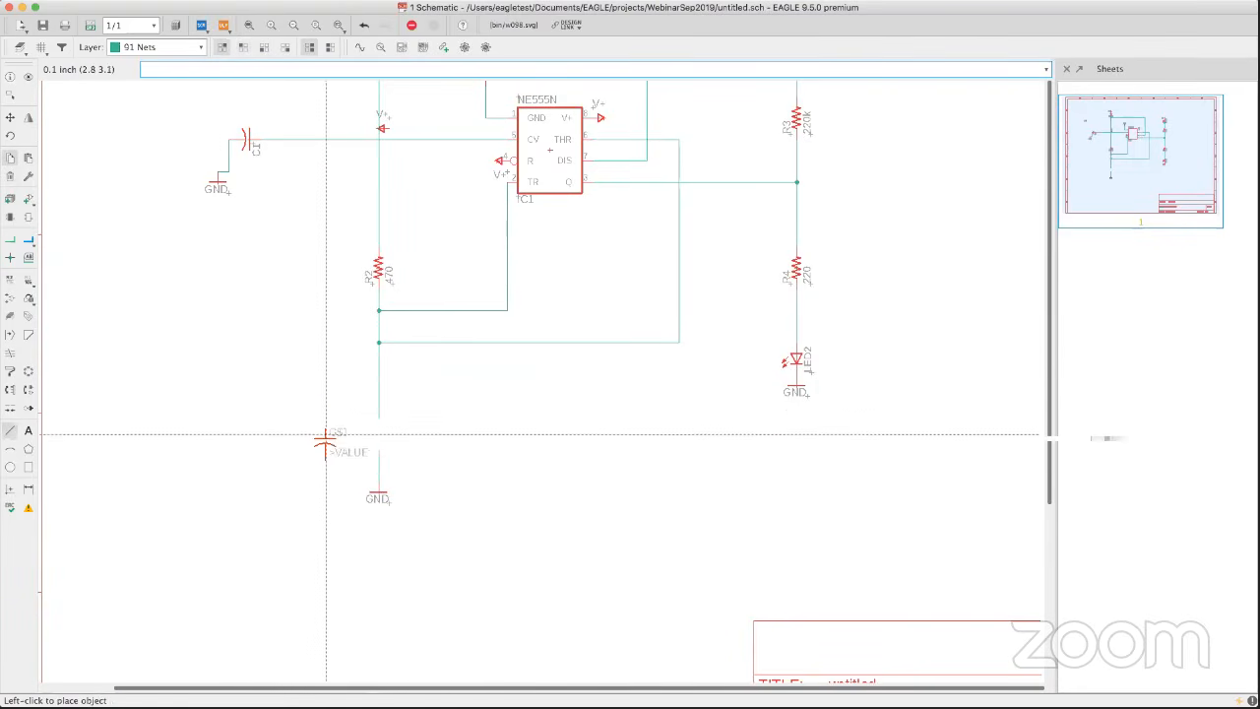
left_click(379, 430)
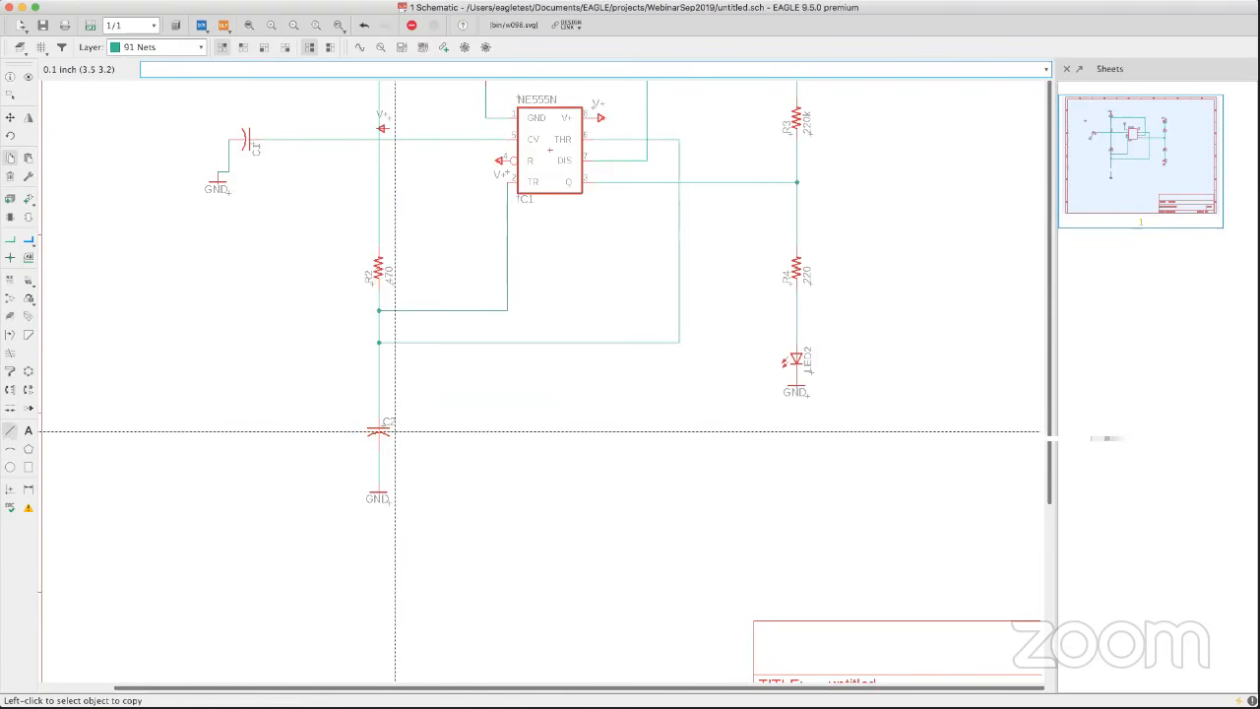
scroll(492, 424, "up", 3)
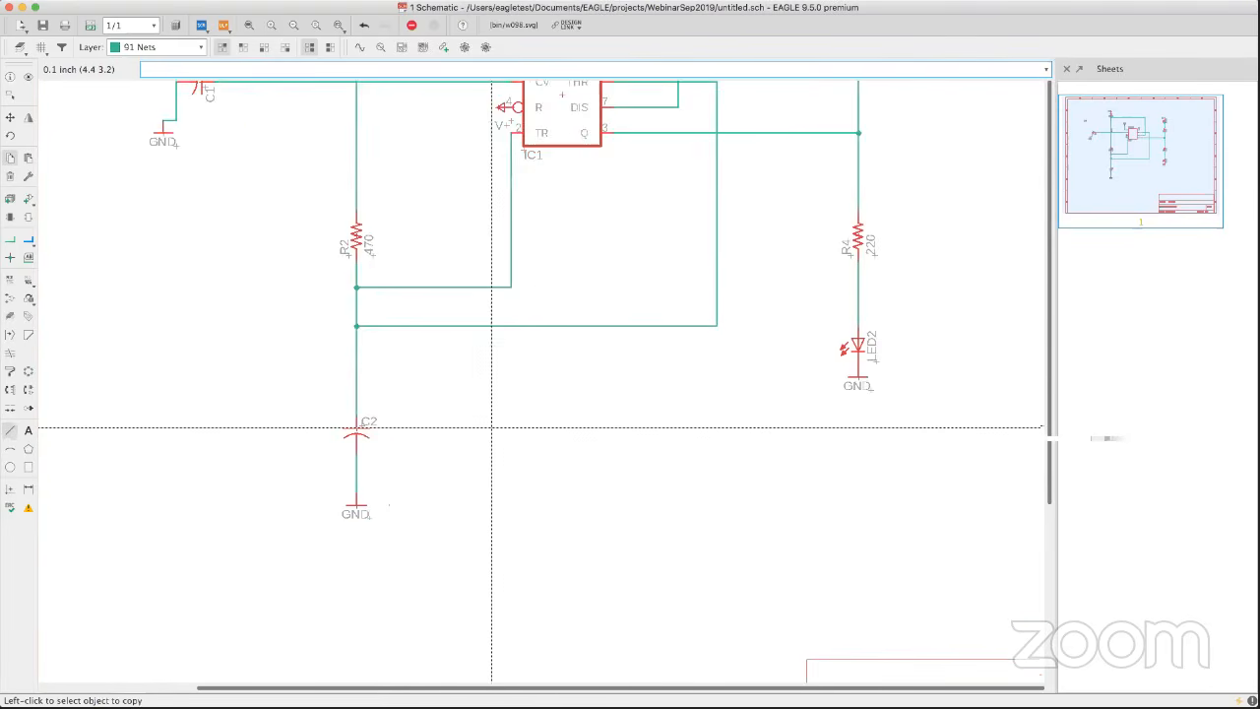
scroll(472, 423, "down", 3)
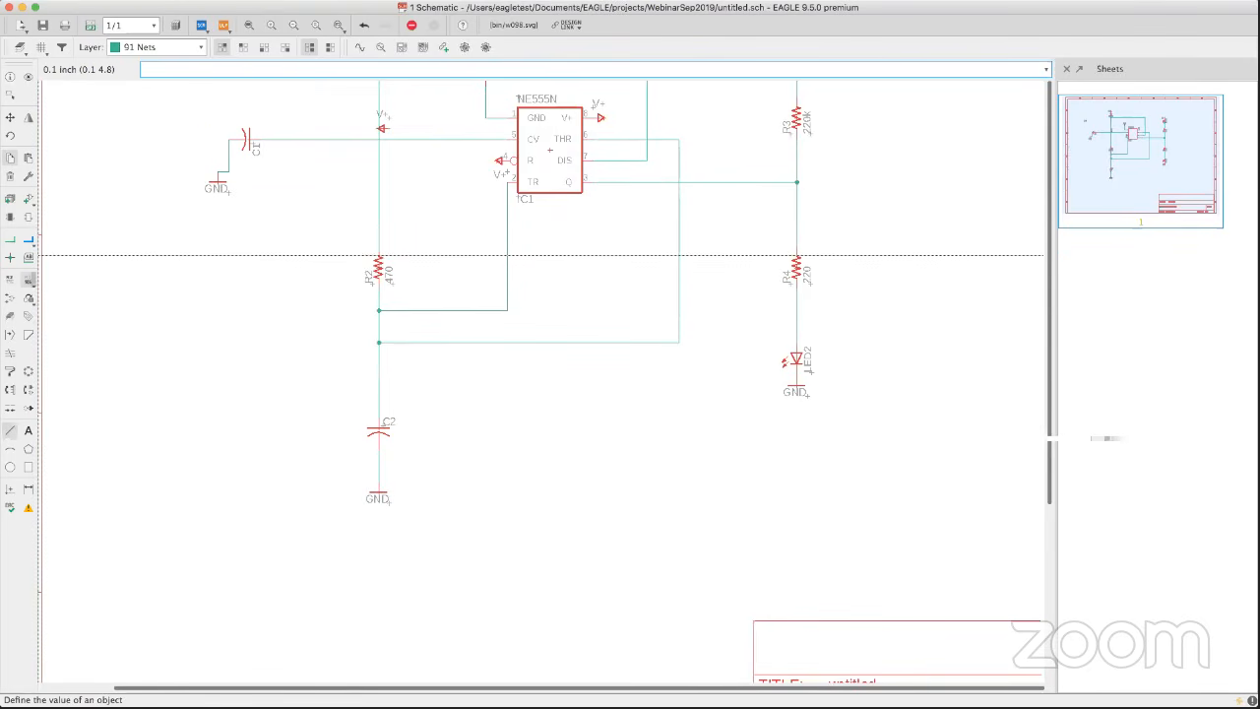
Set the value of C2 to 1uf and the value of C1 to 10nf.
left_click(28, 257)
left_click(379, 432)
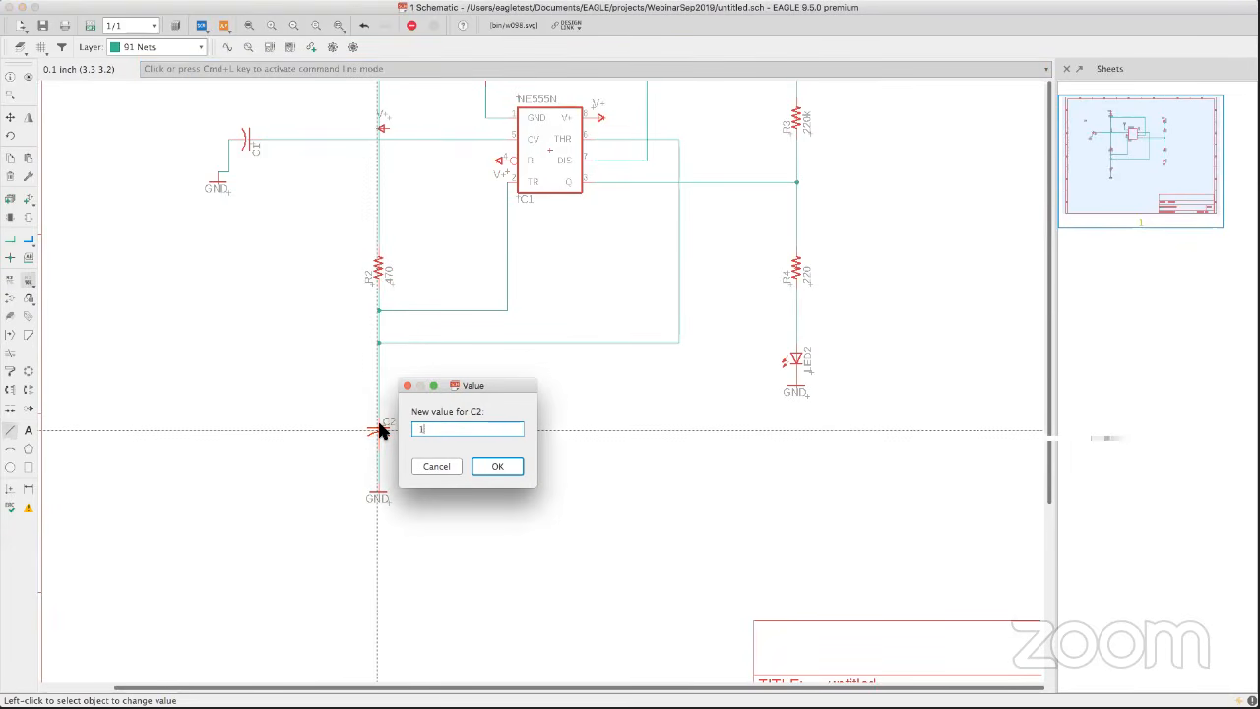
key("Return")
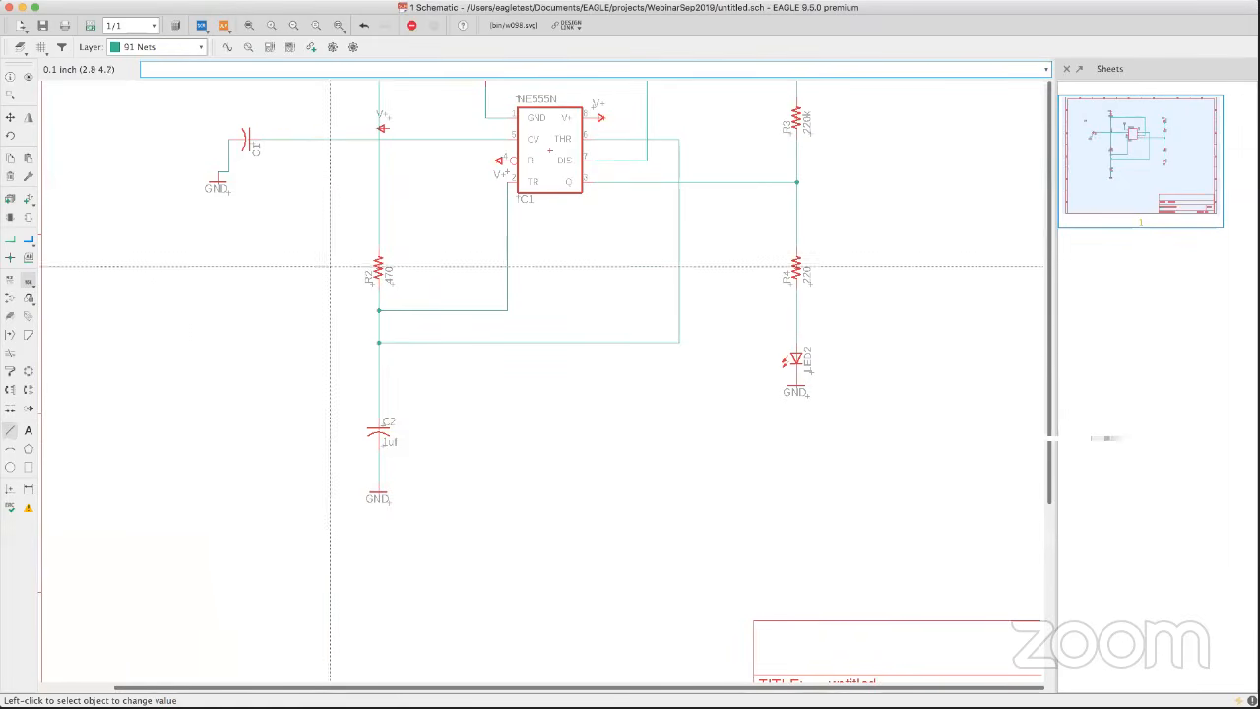
left_click(252, 145)
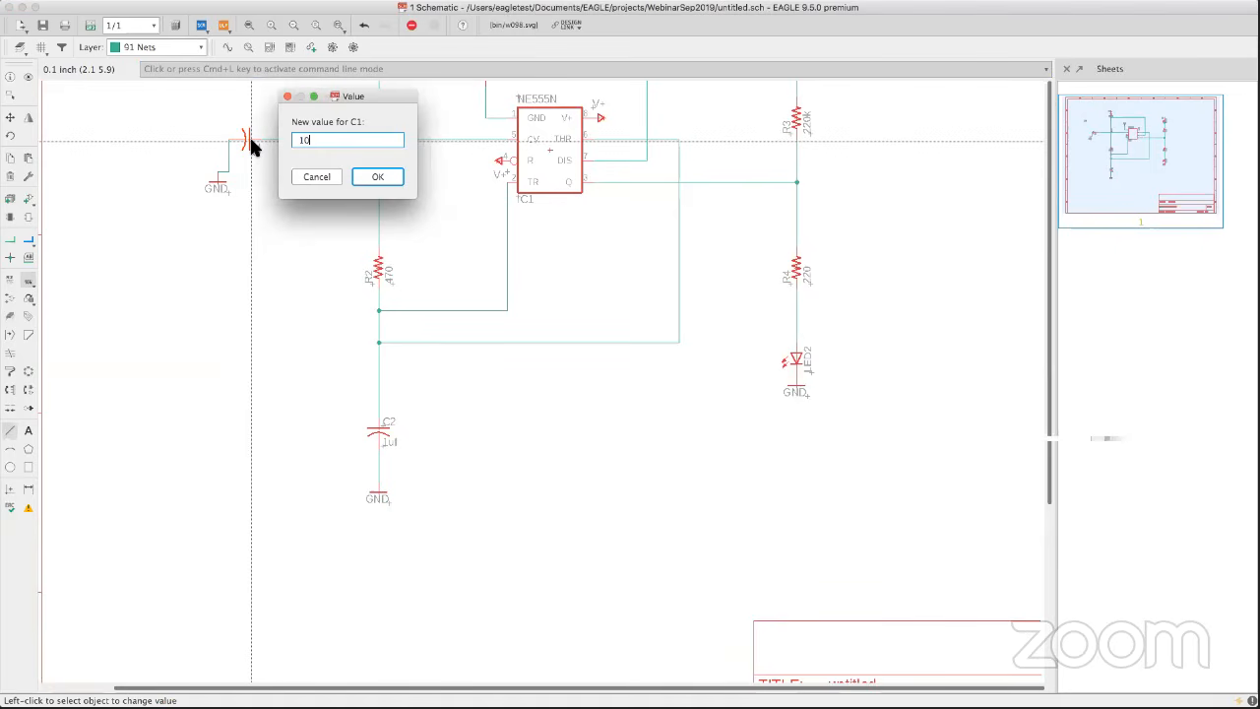
key("Return")
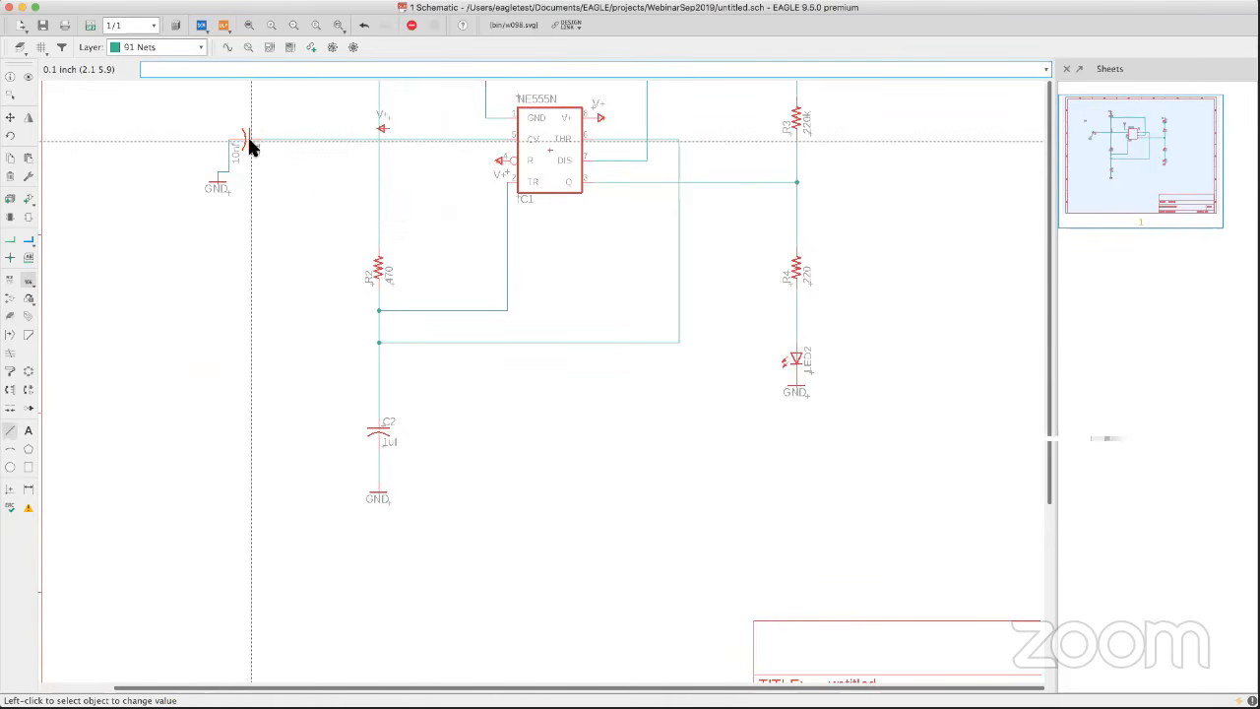
Delete the stray V+ symbol on the vertical net between R1 and R2.
scroll(415, 182, "up", 3)
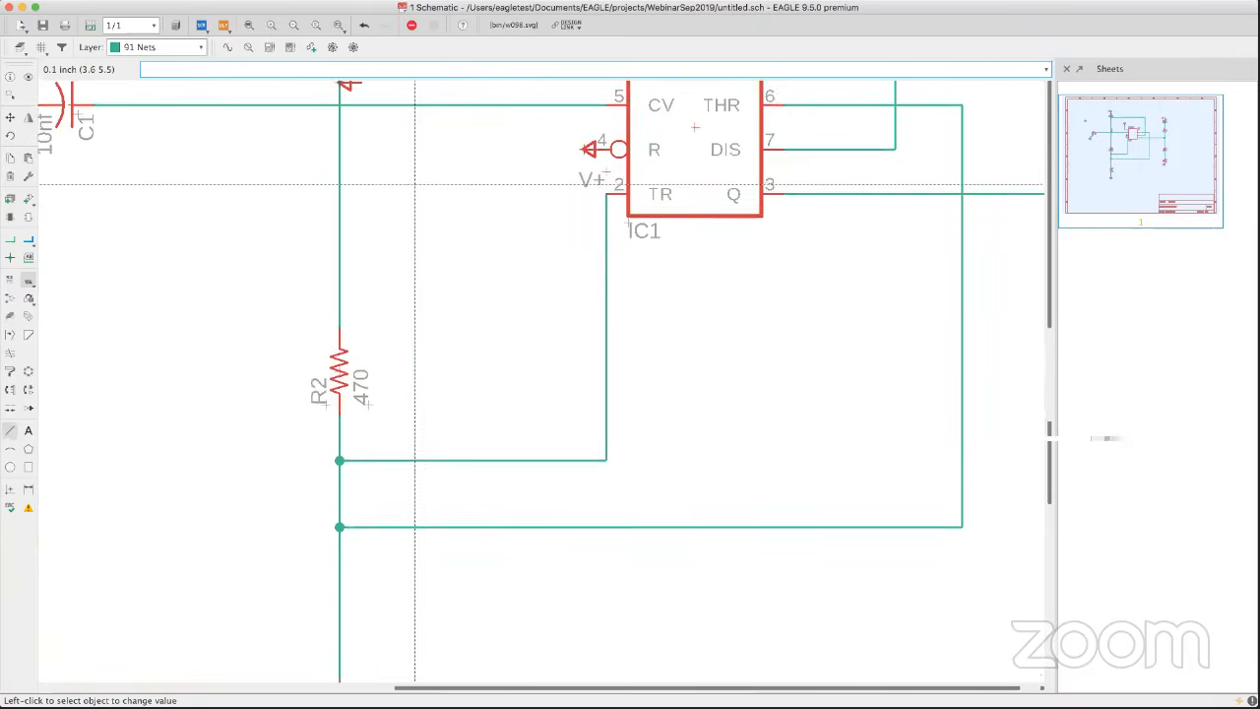
middle_click_drag(415, 184, 403, 274)
middle_click_drag(338, 184, 365, 207)
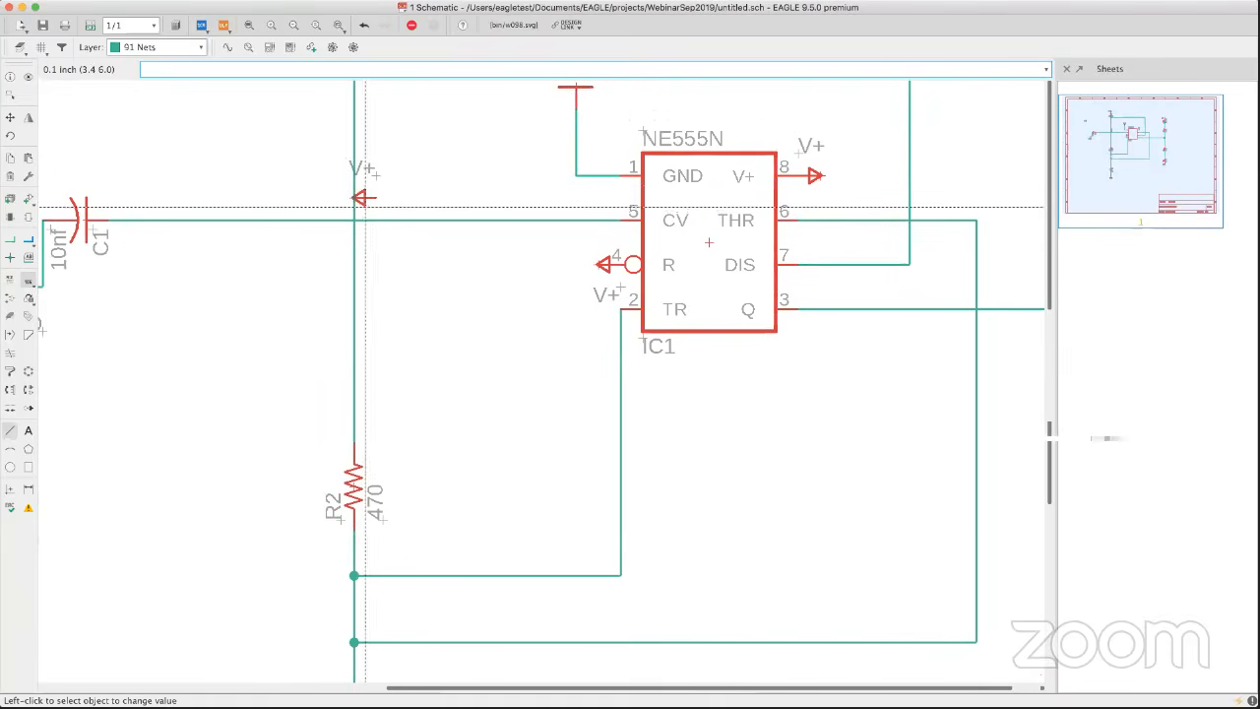
left_click(12, 179)
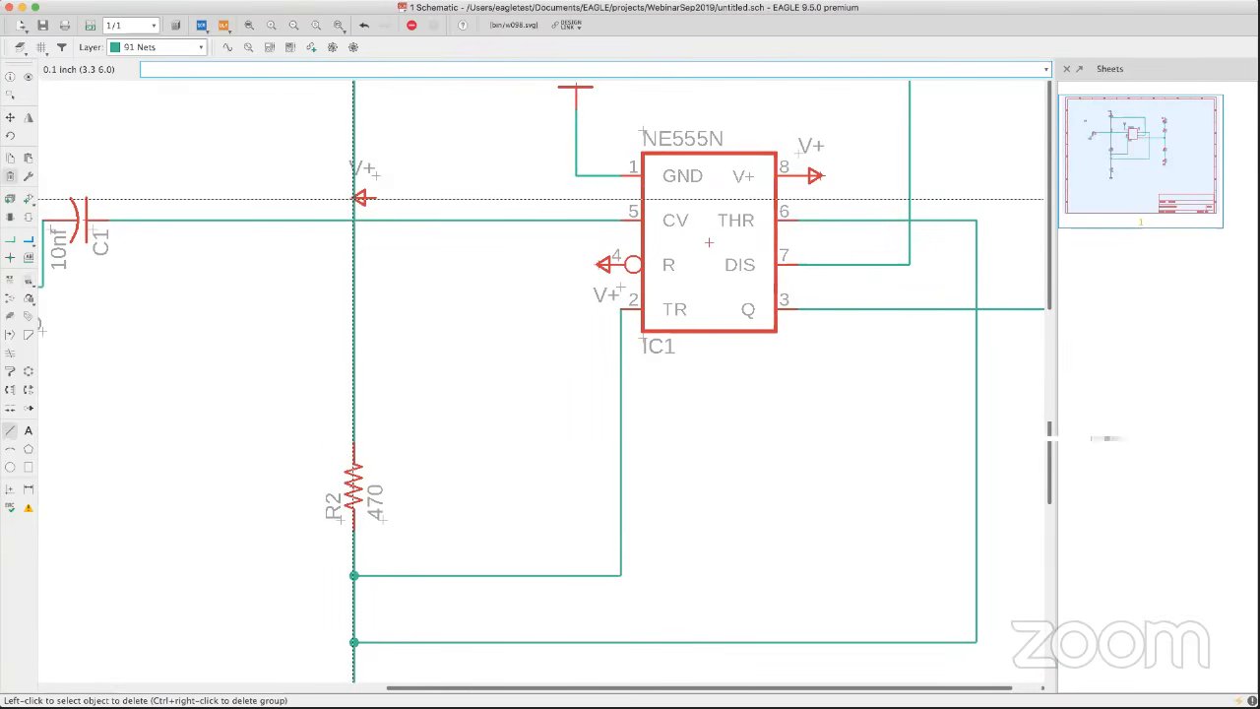
scroll(355, 198, "up", 2)
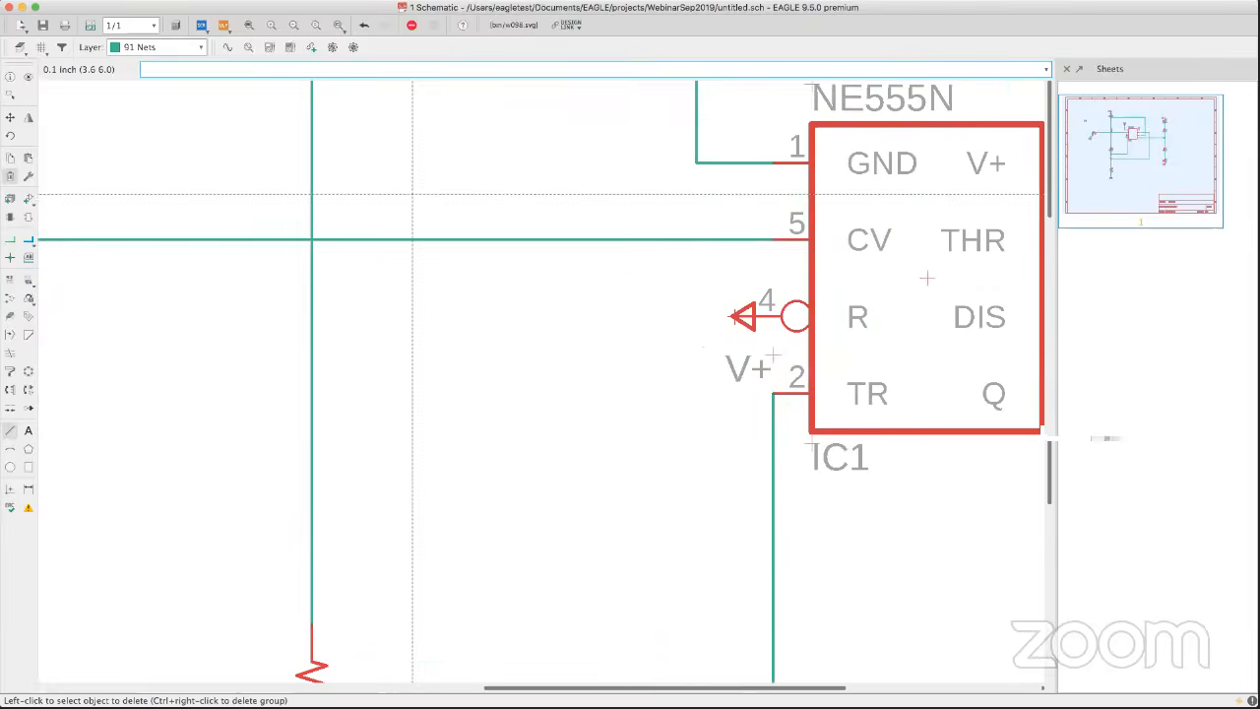
Choose the straight two-pin header PINHD-1X2 from the pinhead library for adding to the schematic.
scroll(431, 238, "down", 6)
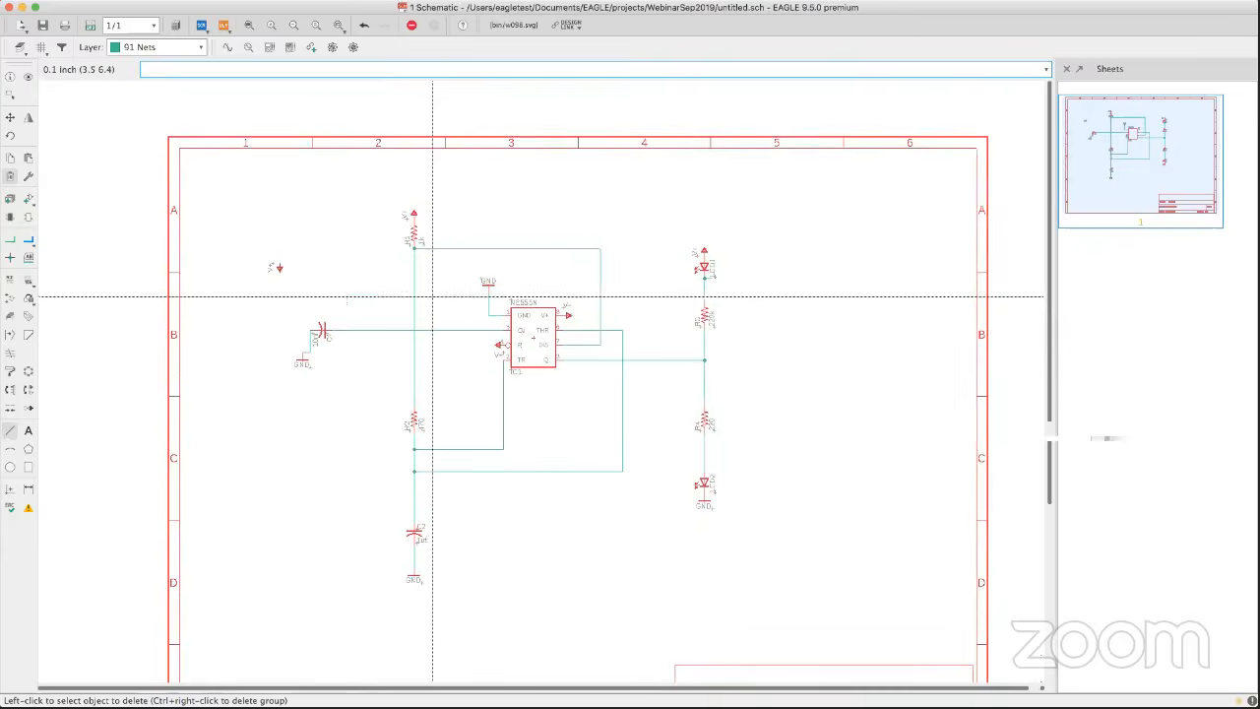
scroll(430, 295, "up", 3)
scroll(436, 295, "down", 2)
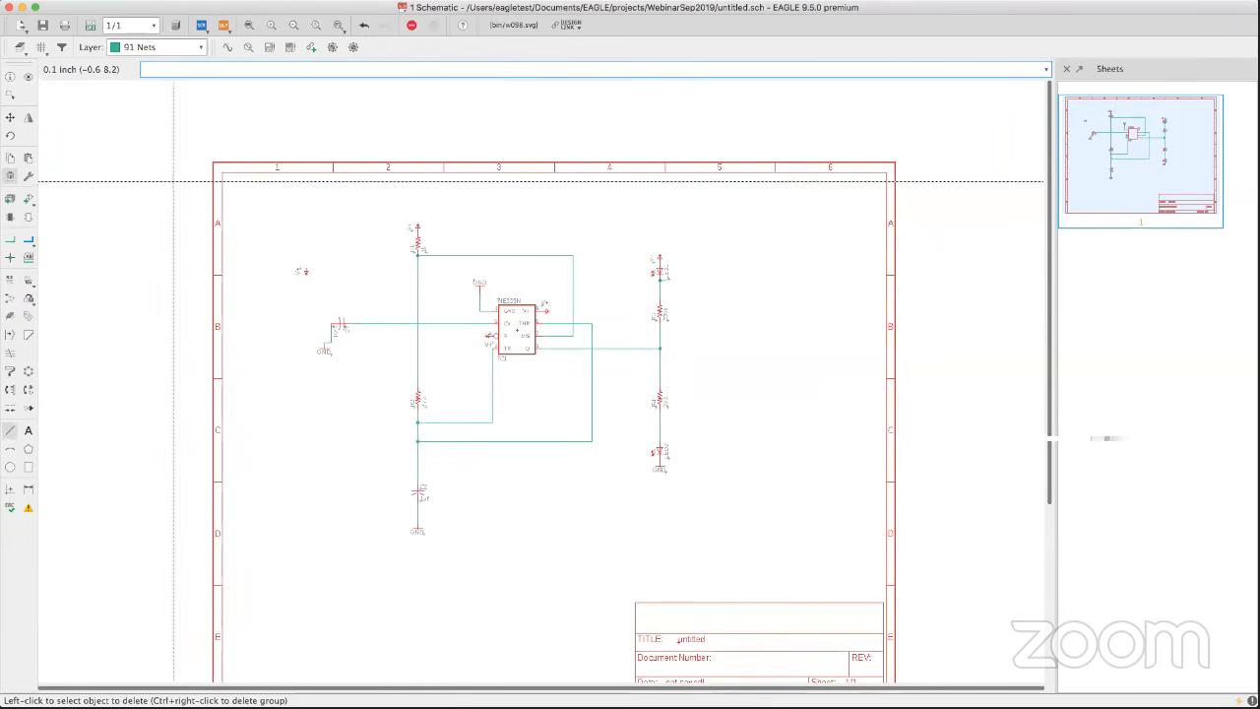
left_click(27, 200)
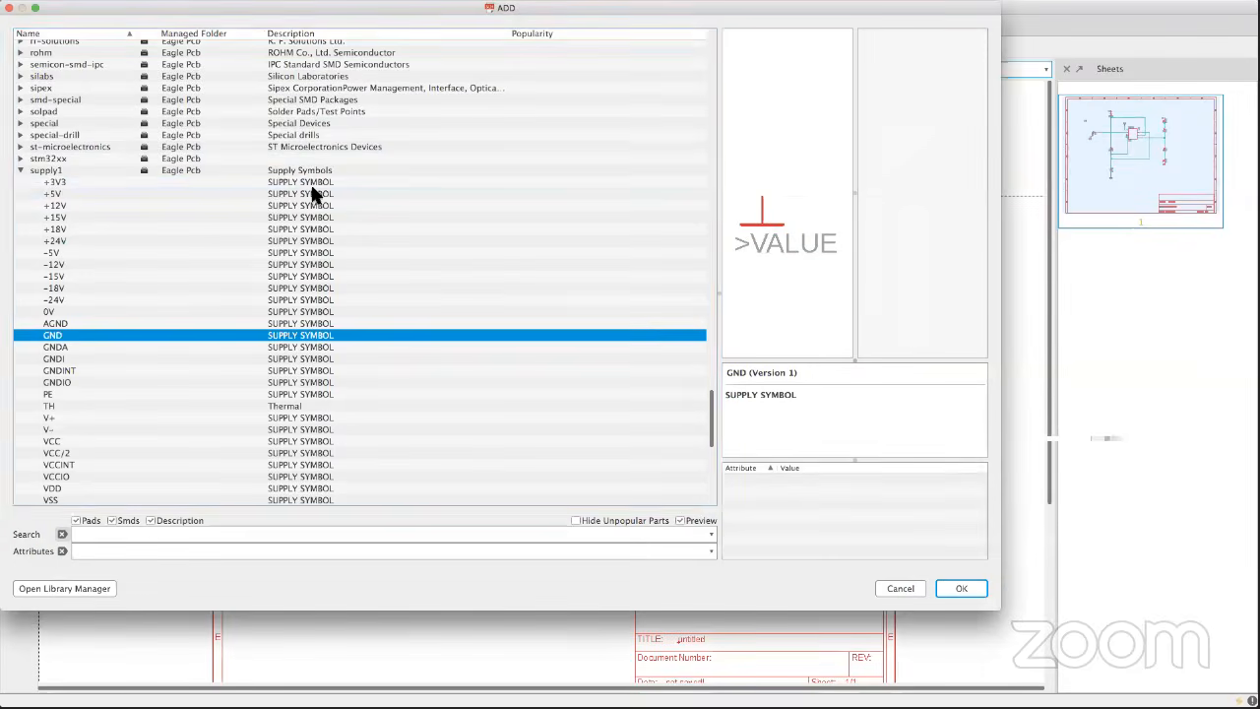
left_click(21, 173)
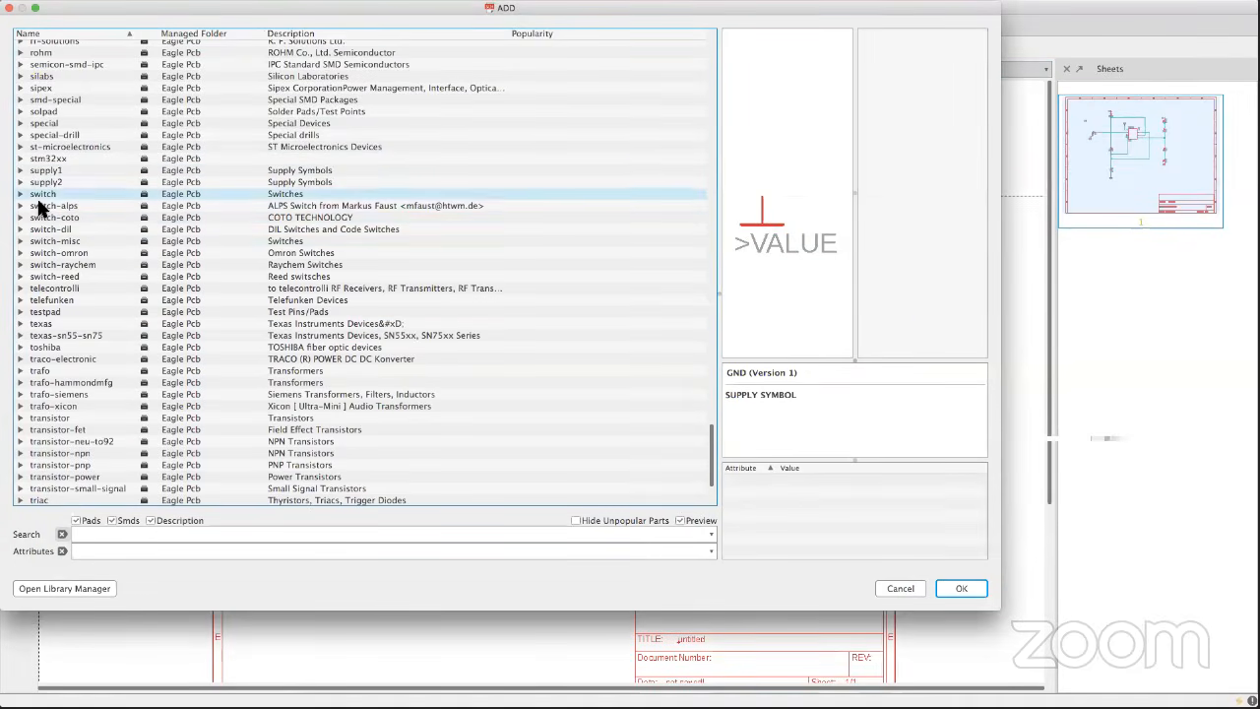
scroll(40, 219, "down", 3)
scroll(44, 223, "up", 5)
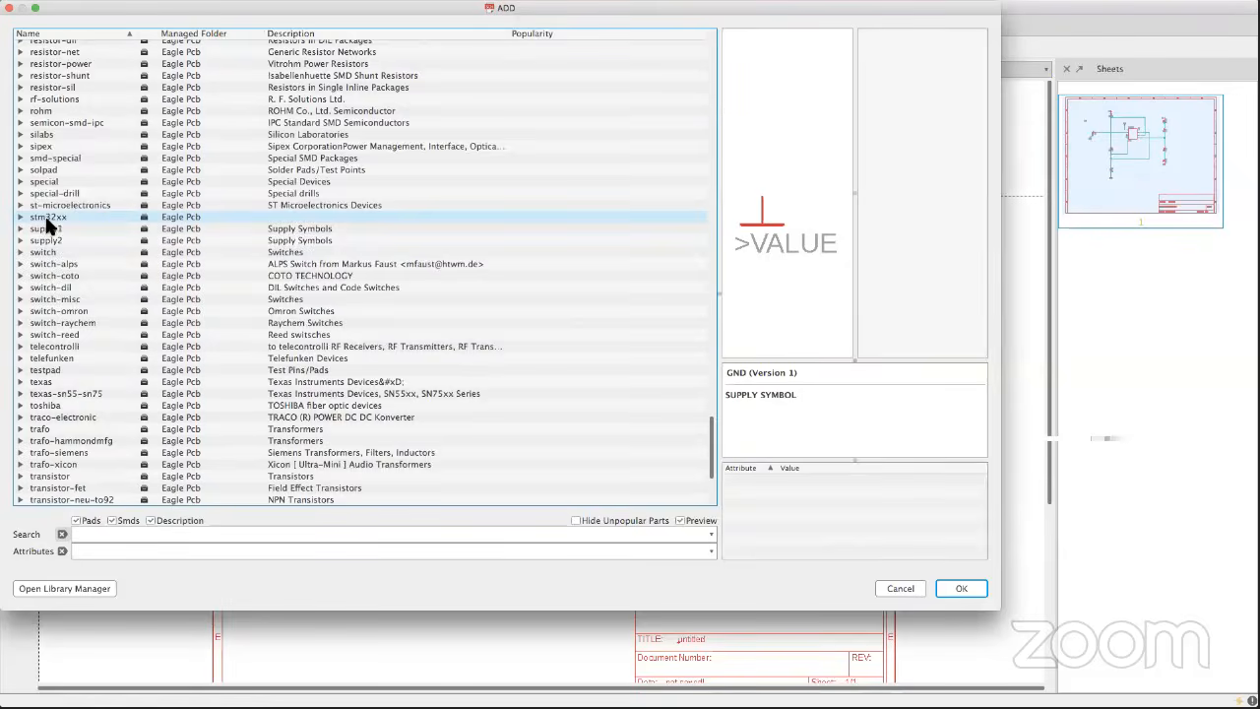
scroll(47, 232, "down", 3)
scroll(48, 214, "up", 6)
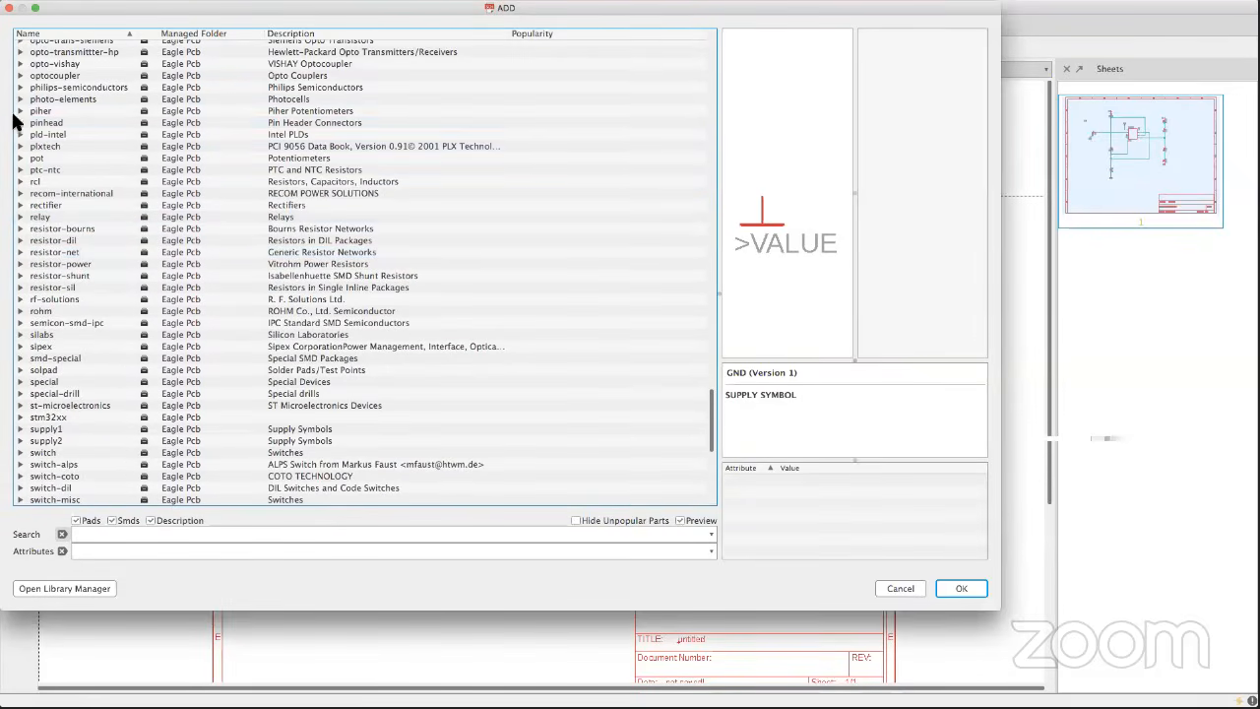
left_click(20, 123)
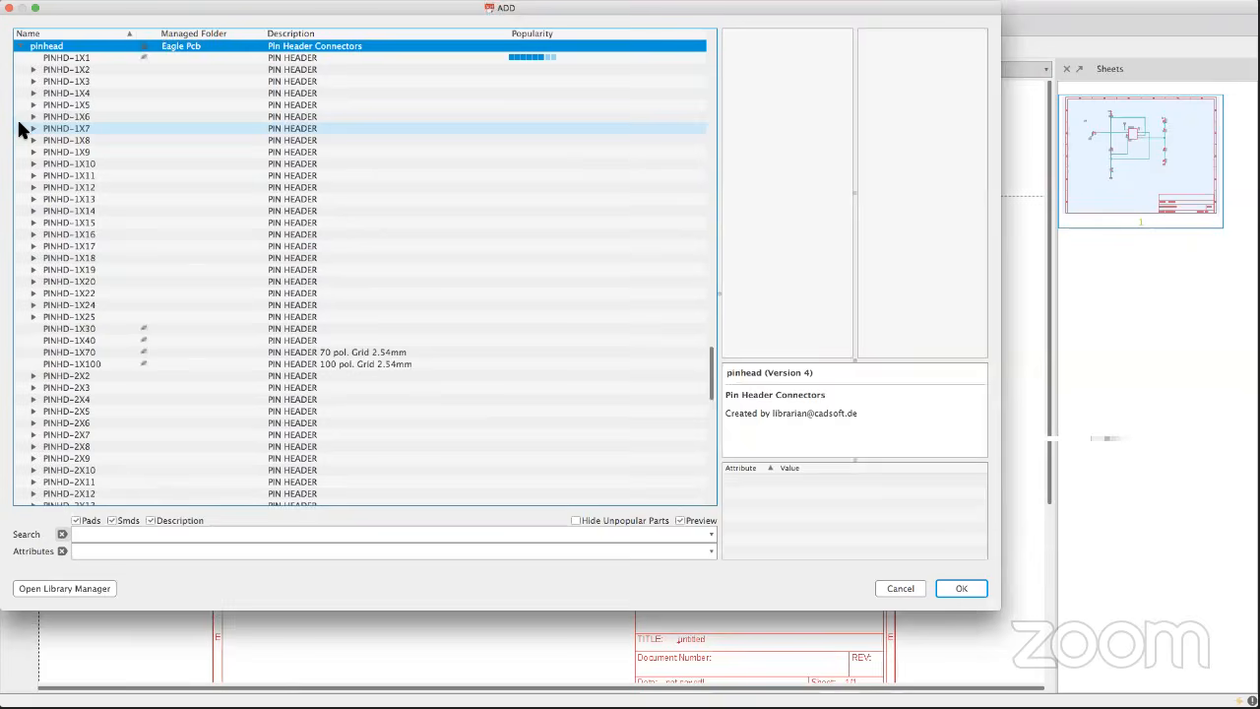
left_click(34, 68)
left_click(49, 81)
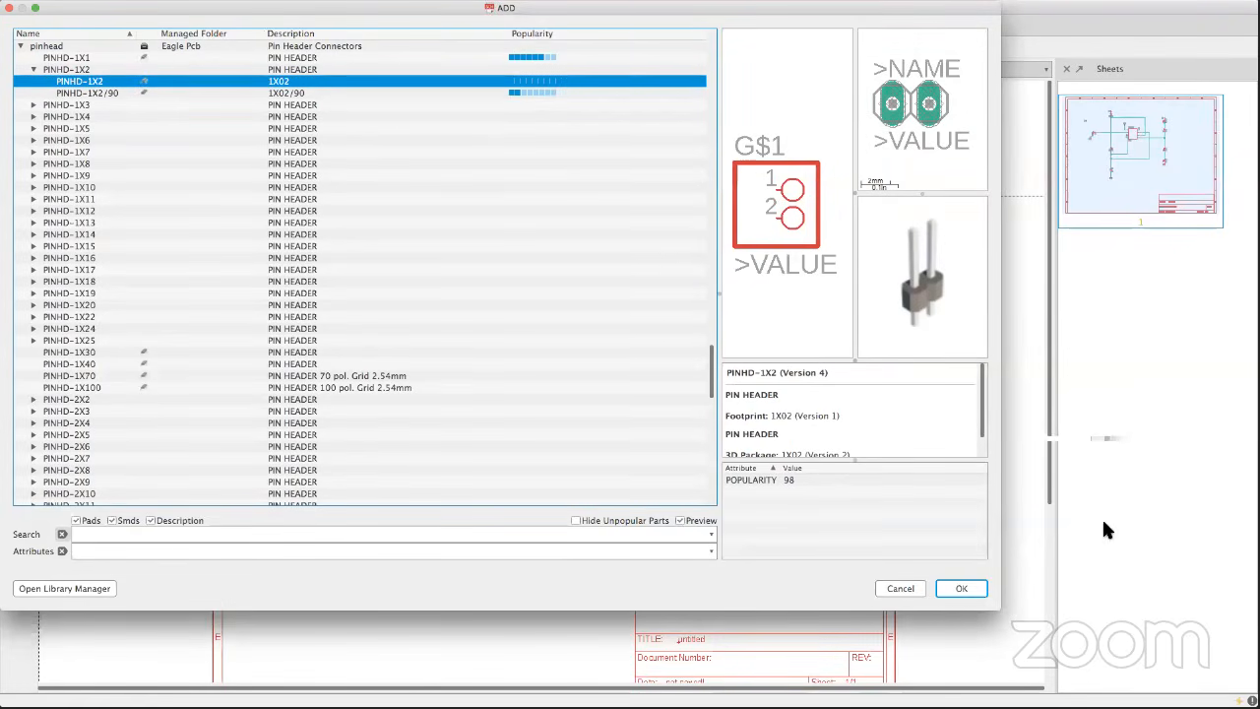
left_click(978, 588)
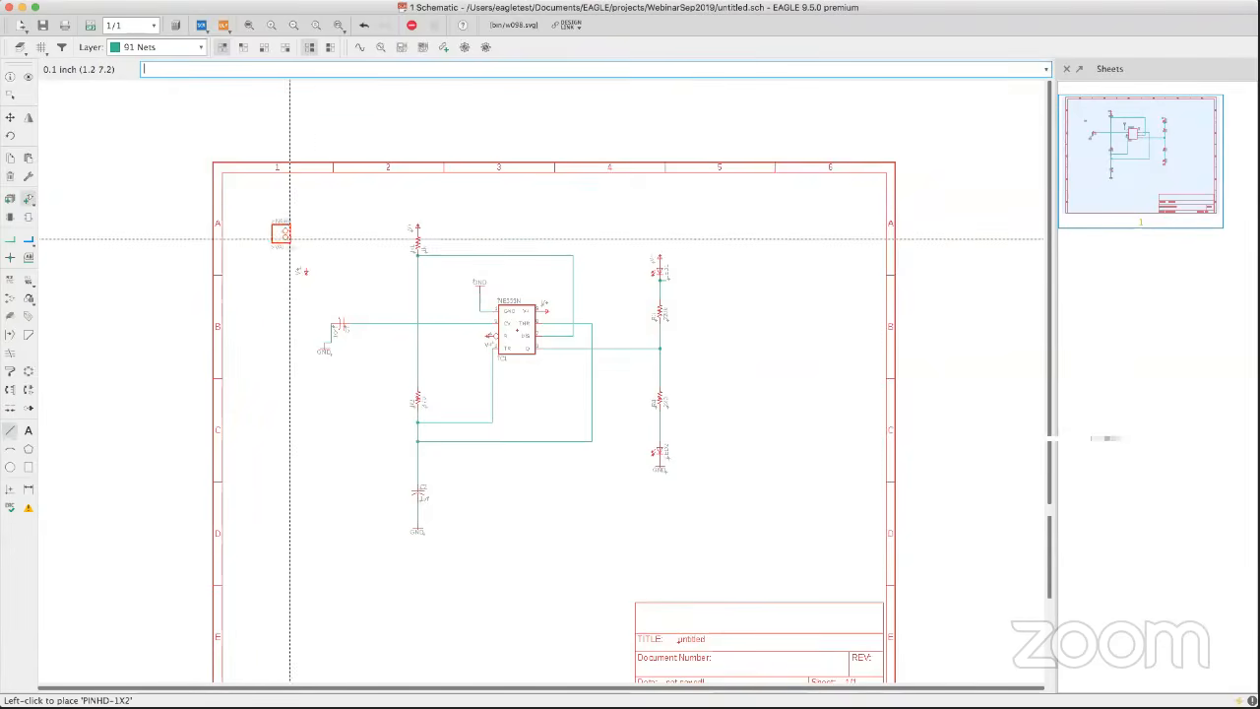
Place one PINHD-1X2 header in the sheet's upper-left area, above the loose V+ symbol, and end part placement.
left_click(303, 226)
scroll(411, 256, "up", 5)
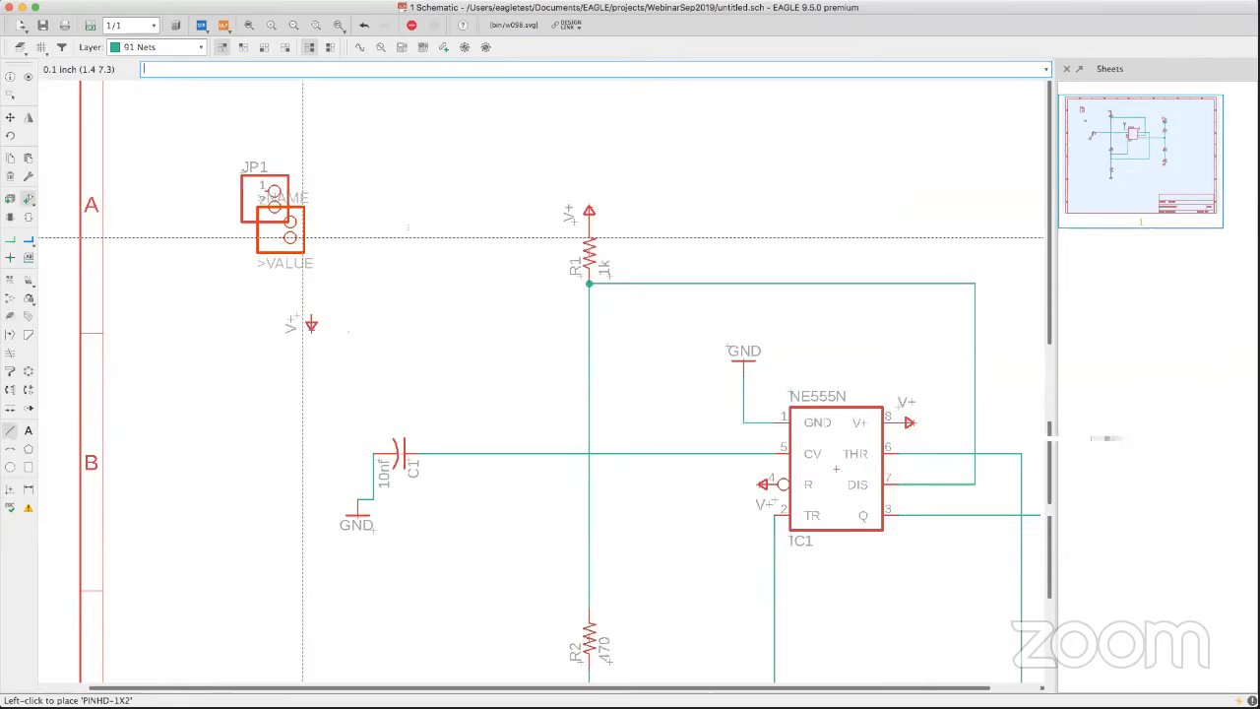
key("Escape")
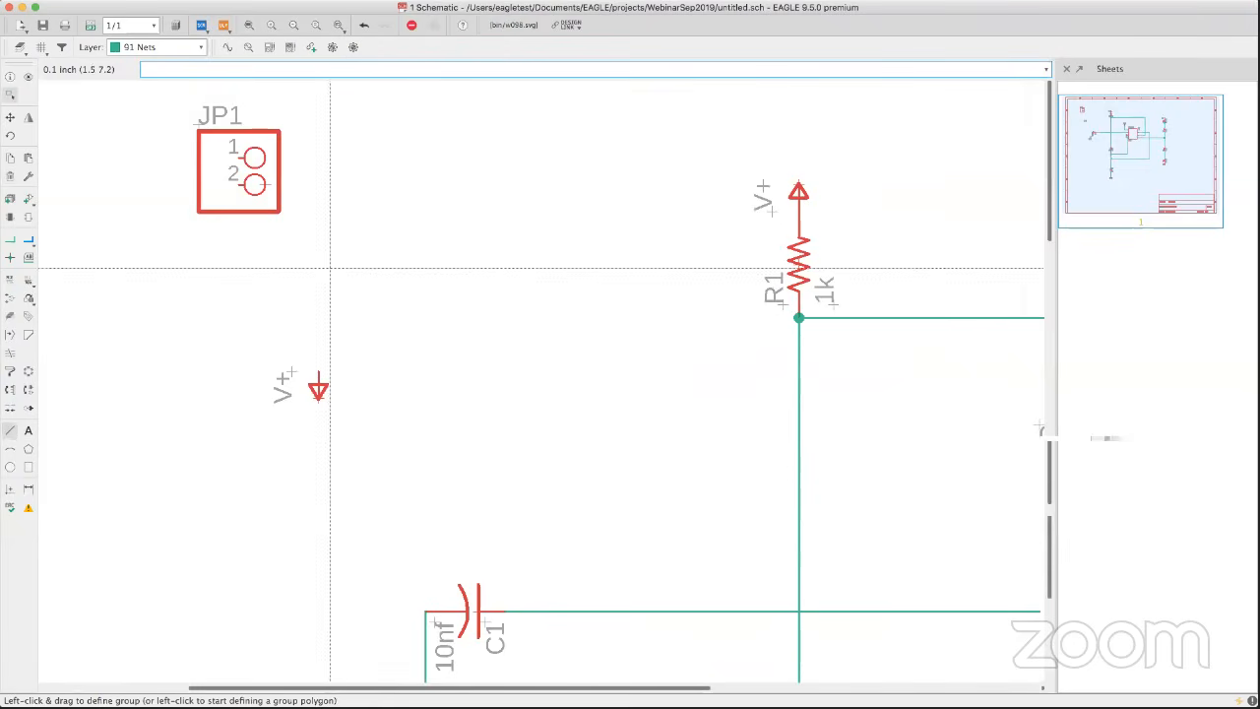
Move the loose V+ symbol up onto pin 2 of header JP1.
left_click(10, 117)
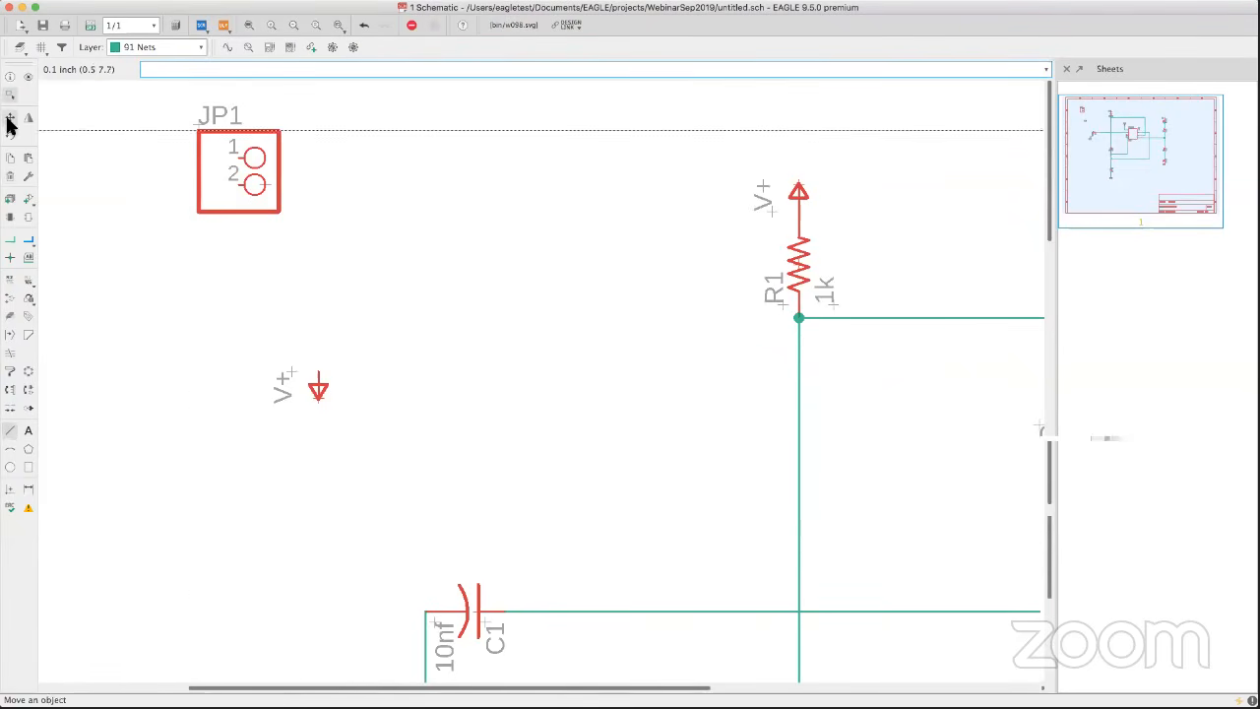
left_click(305, 399)
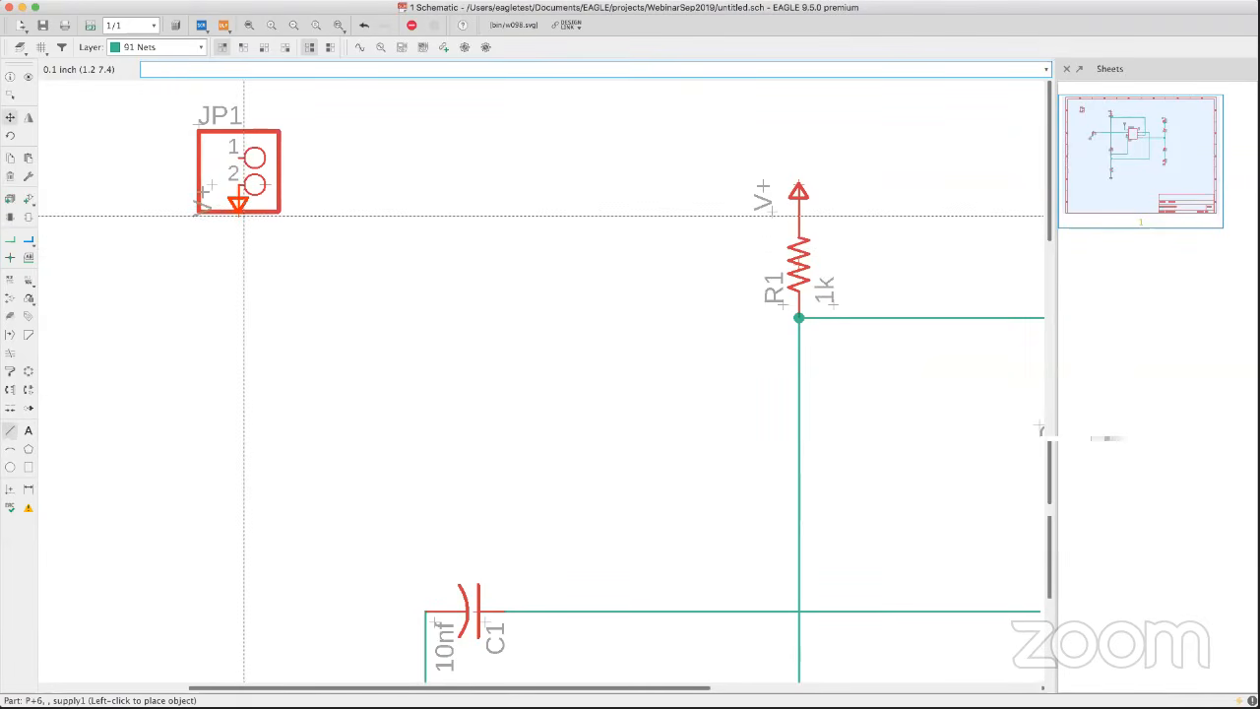
left_click(245, 222)
Copy the GND symbol below C2 and place the copy, rotated to point upward, directly above header JP1.
scroll(609, 164, "down", 8)
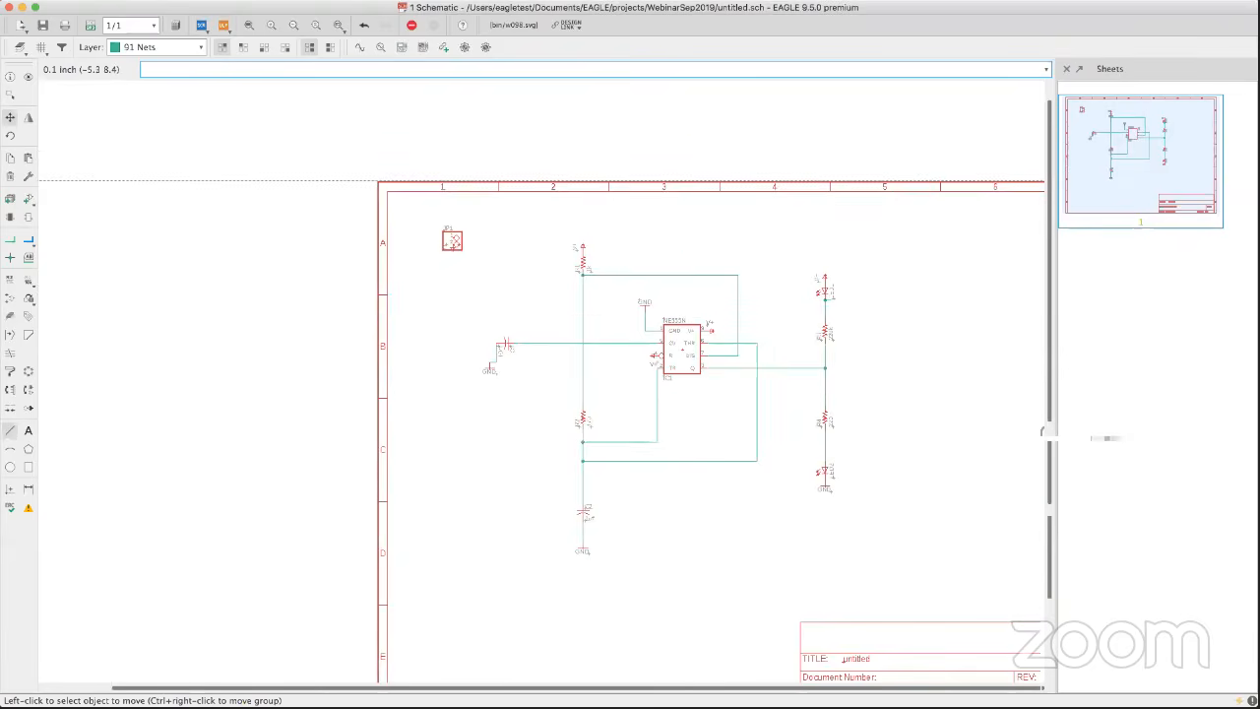
left_click(10, 158)
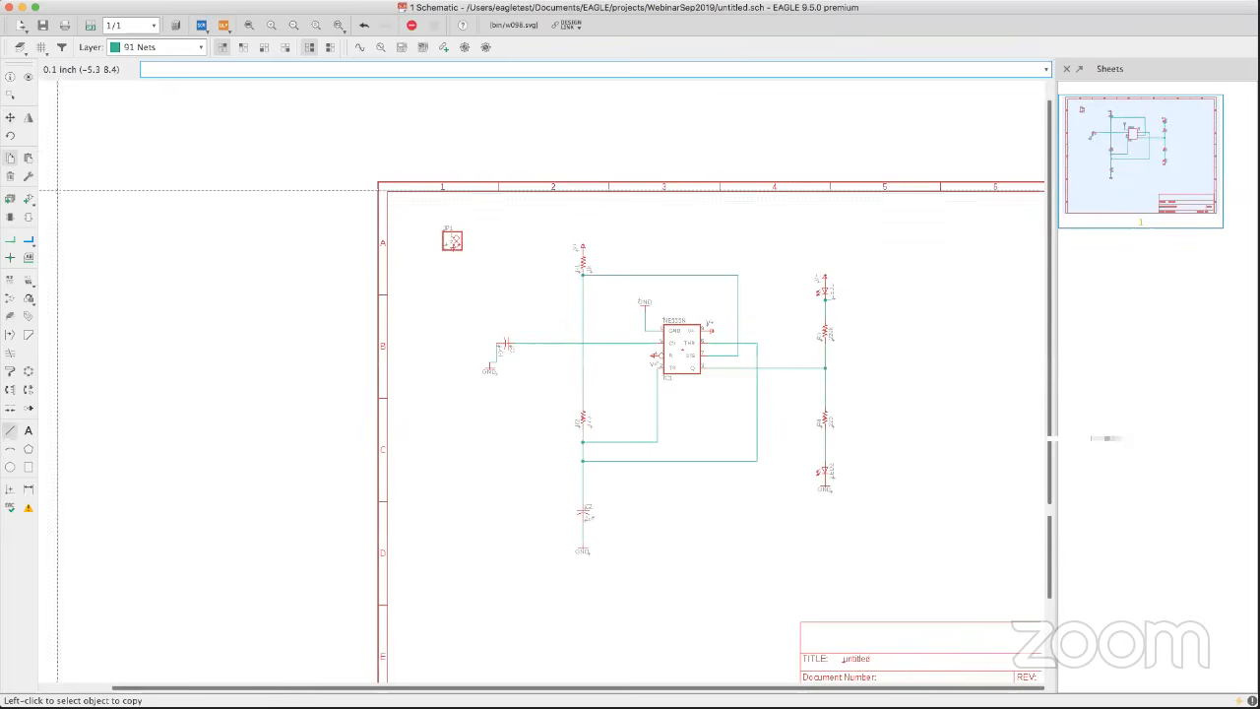
left_click(581, 548)
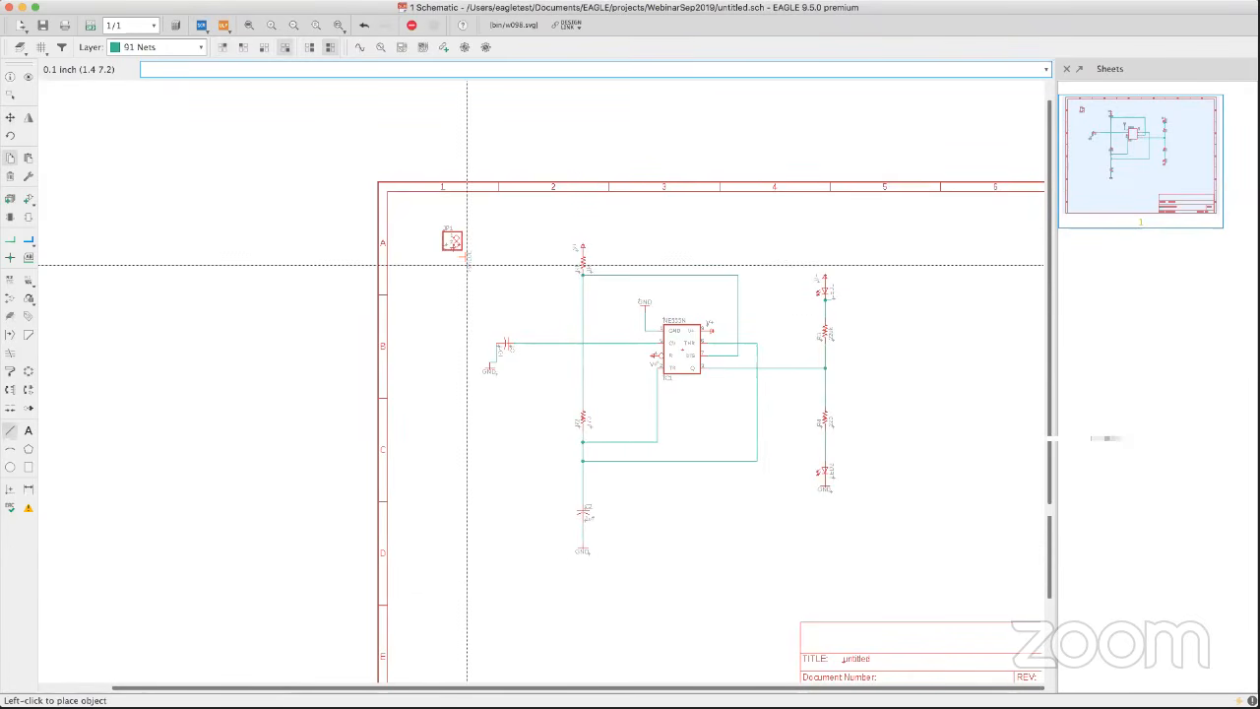
middle_click_drag(475, 263, 473, 388)
right_click(473, 375)
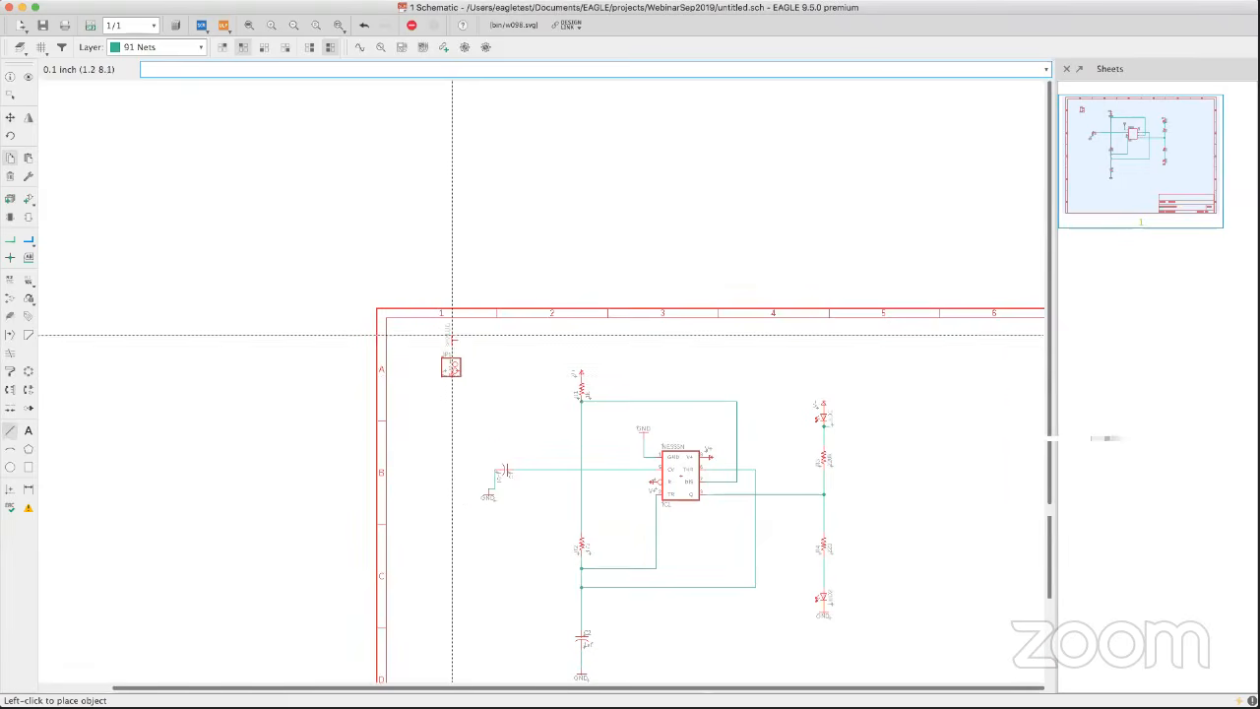
scroll(451, 338, "down", 1)
scroll(453, 338, "up", 10)
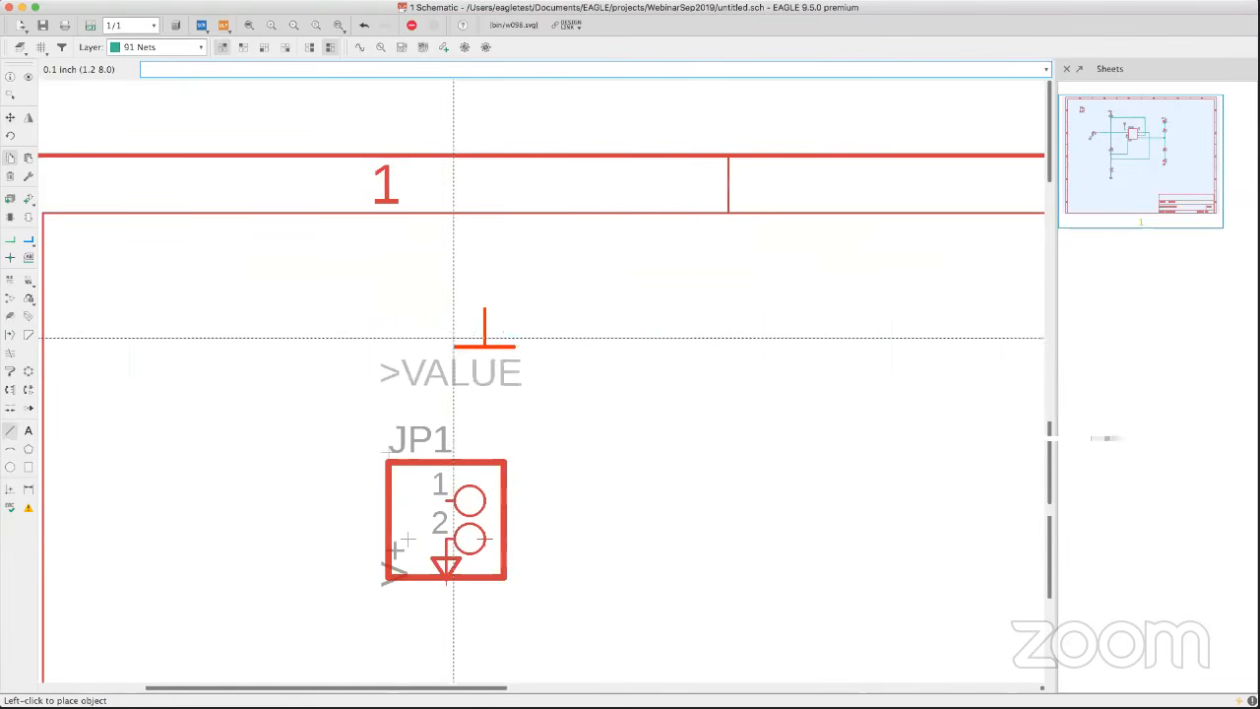
right_click(456, 337)
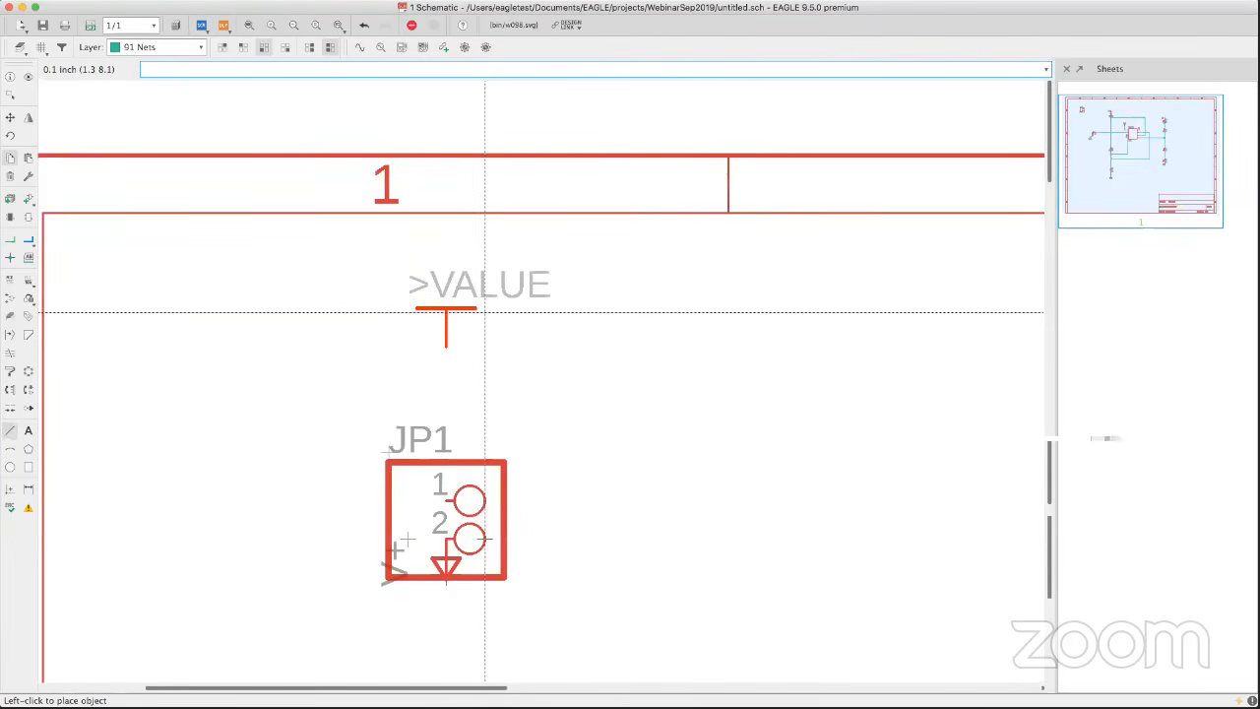
left_click(484, 312)
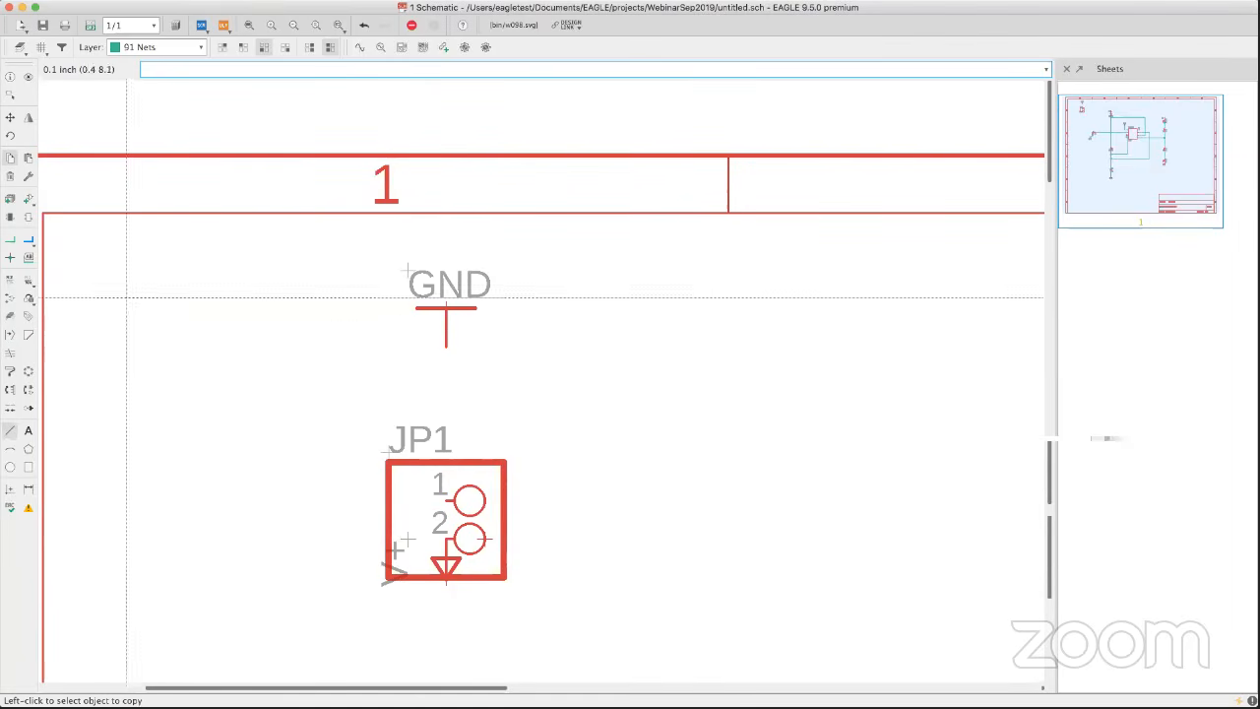
Draw a net wire from pin 1 of header JP1 up to the GND symbol above it.
left_click(13, 242)
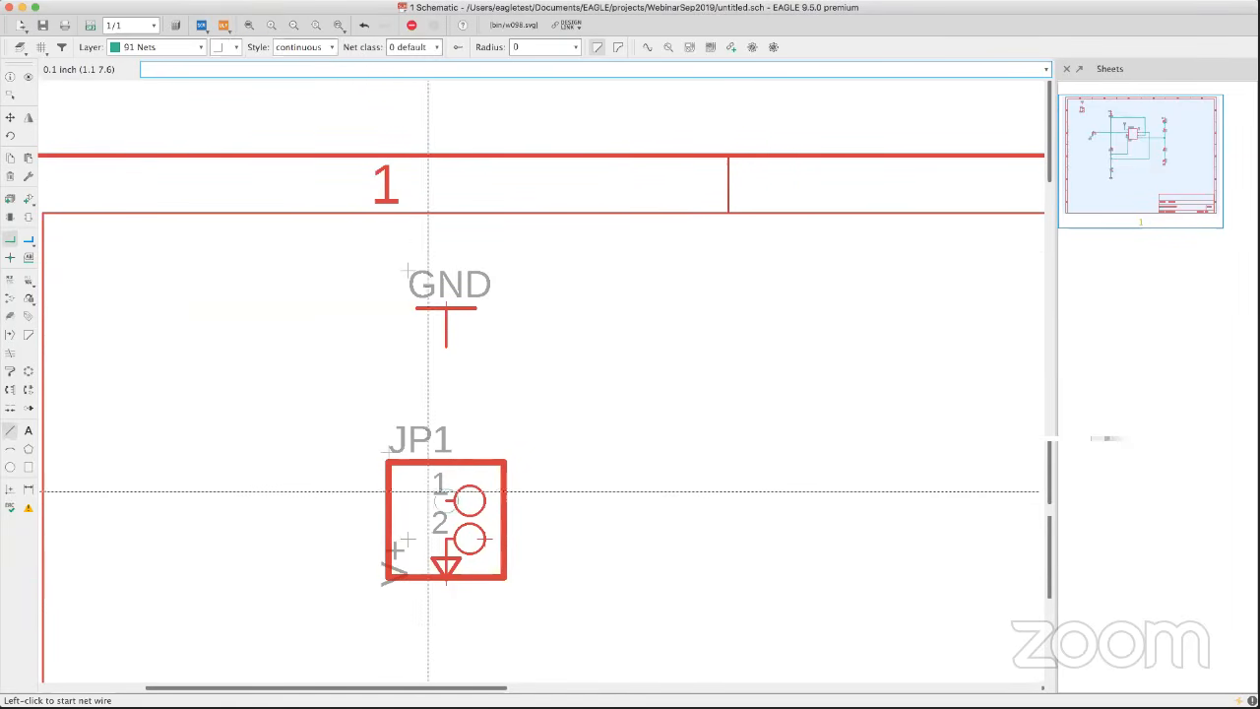
left_click(441, 500)
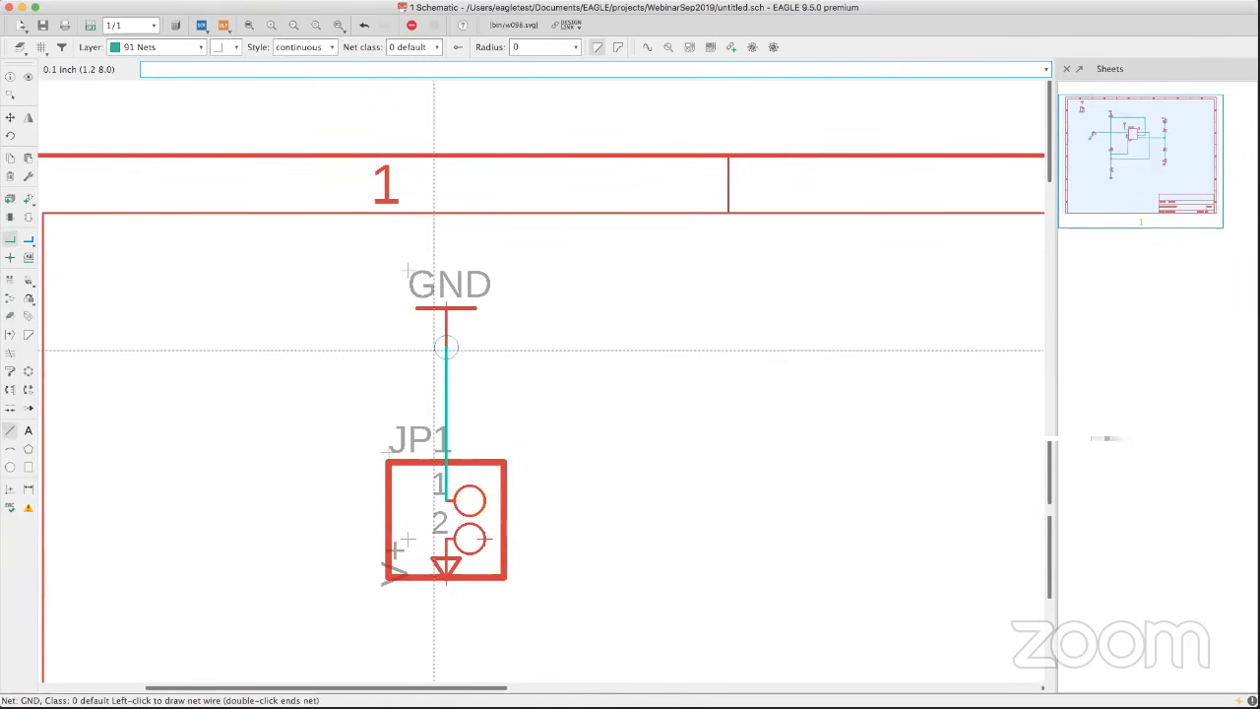
left_click(445, 346)
key("Escape")
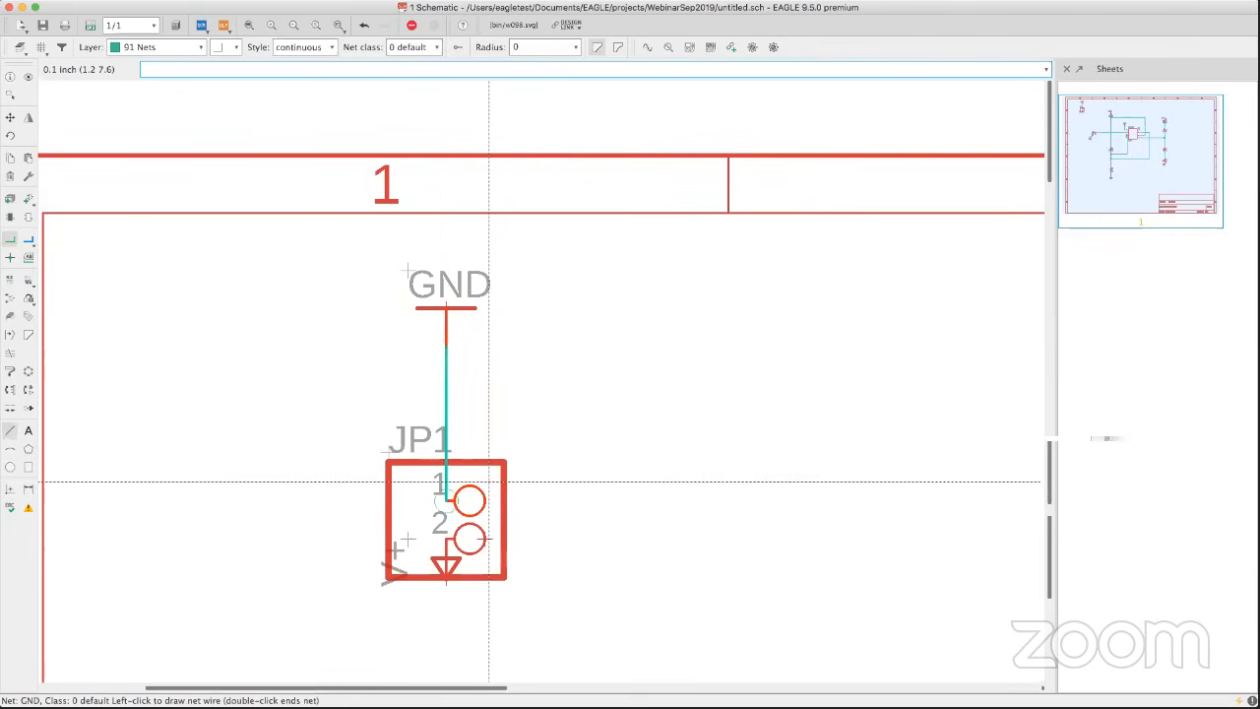
Move the V+ symbol on pin 2 of JP1 straight down, clear of the header outline.
scroll(417, 458, "down", 3)
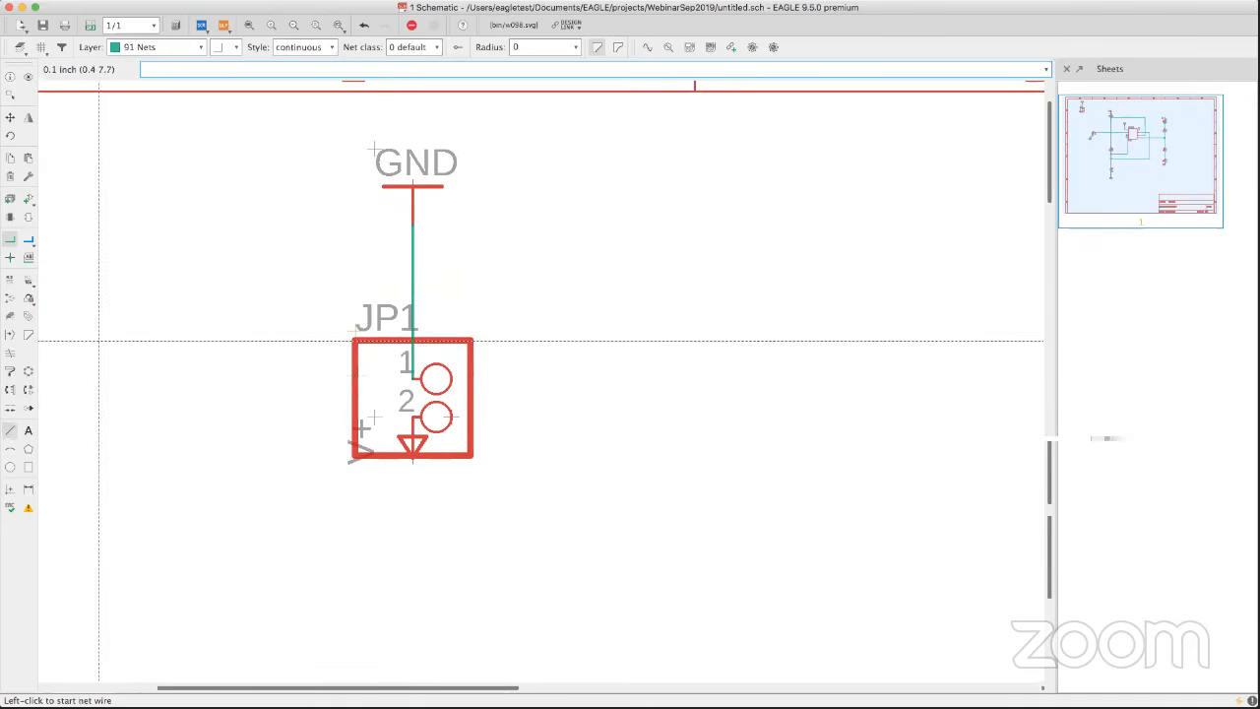
left_click(10, 119)
left_click(412, 449)
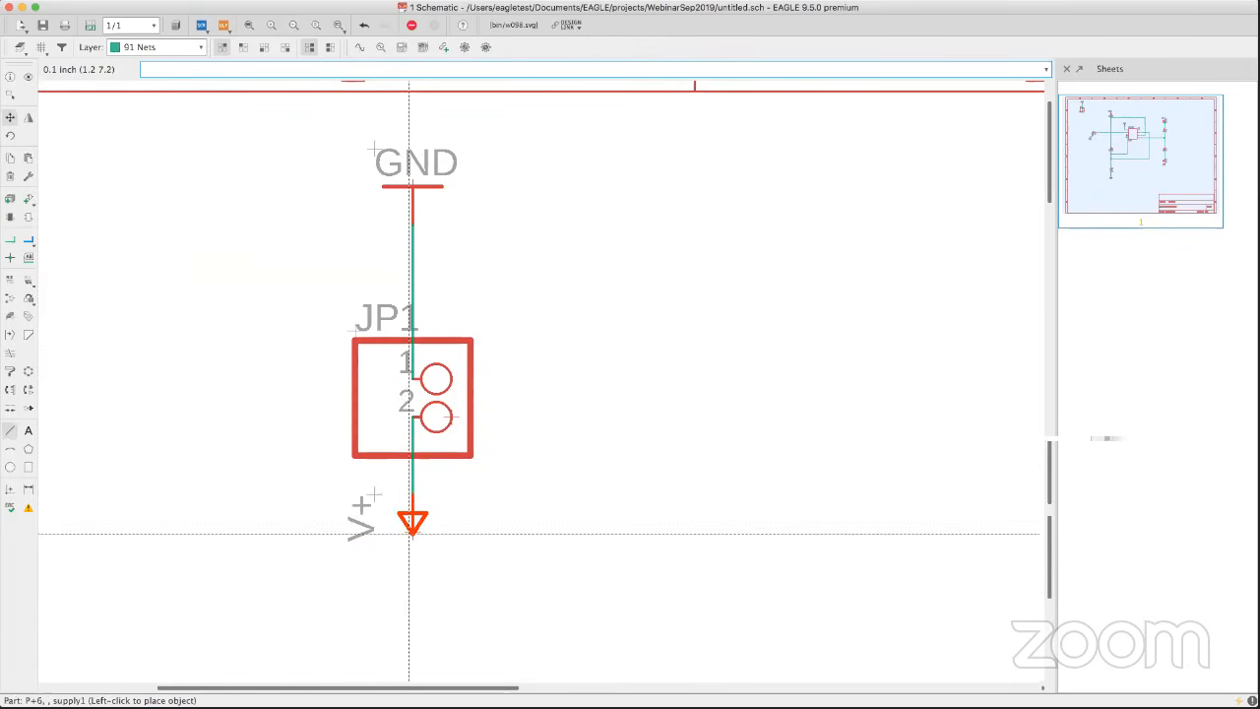
left_click(411, 595)
Save the schematic as WebinarSep2019.sch in the WebinarSep2019 project folder.
scroll(530, 498, "up", 2)
scroll(530, 498, "down", 3)
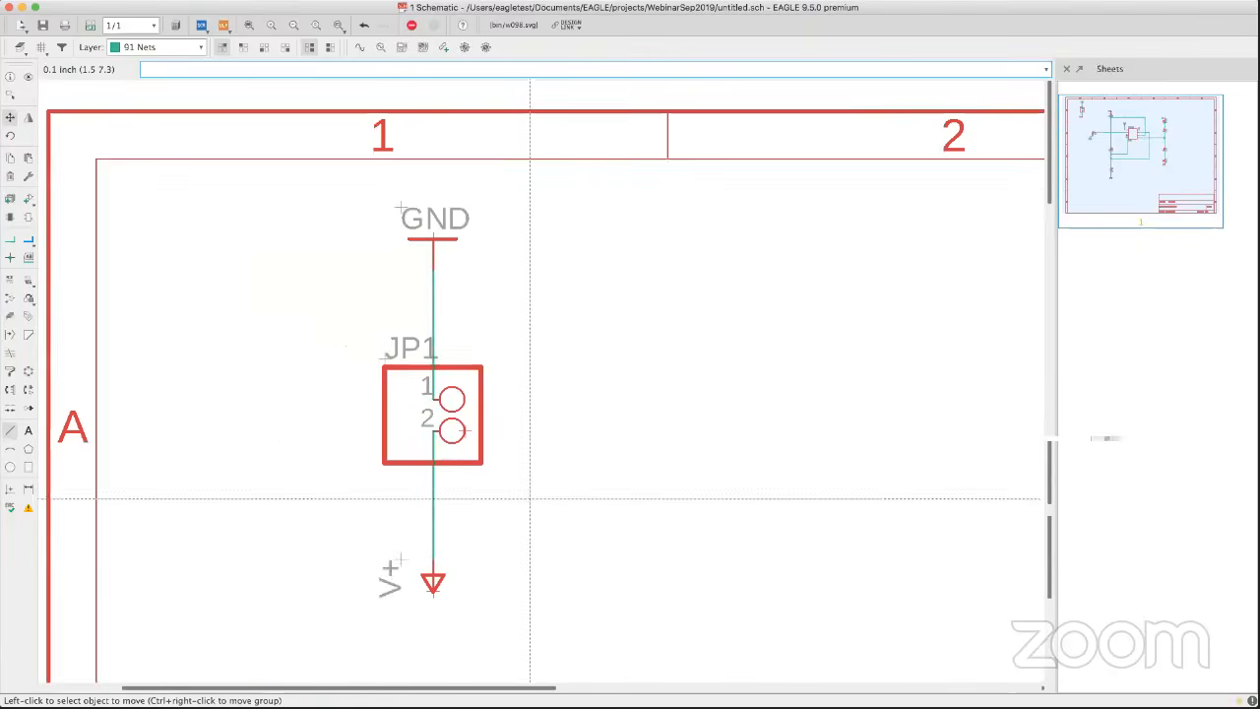
scroll(529, 499, "down", 4)
middle_click_drag(594, 476, 434, 415)
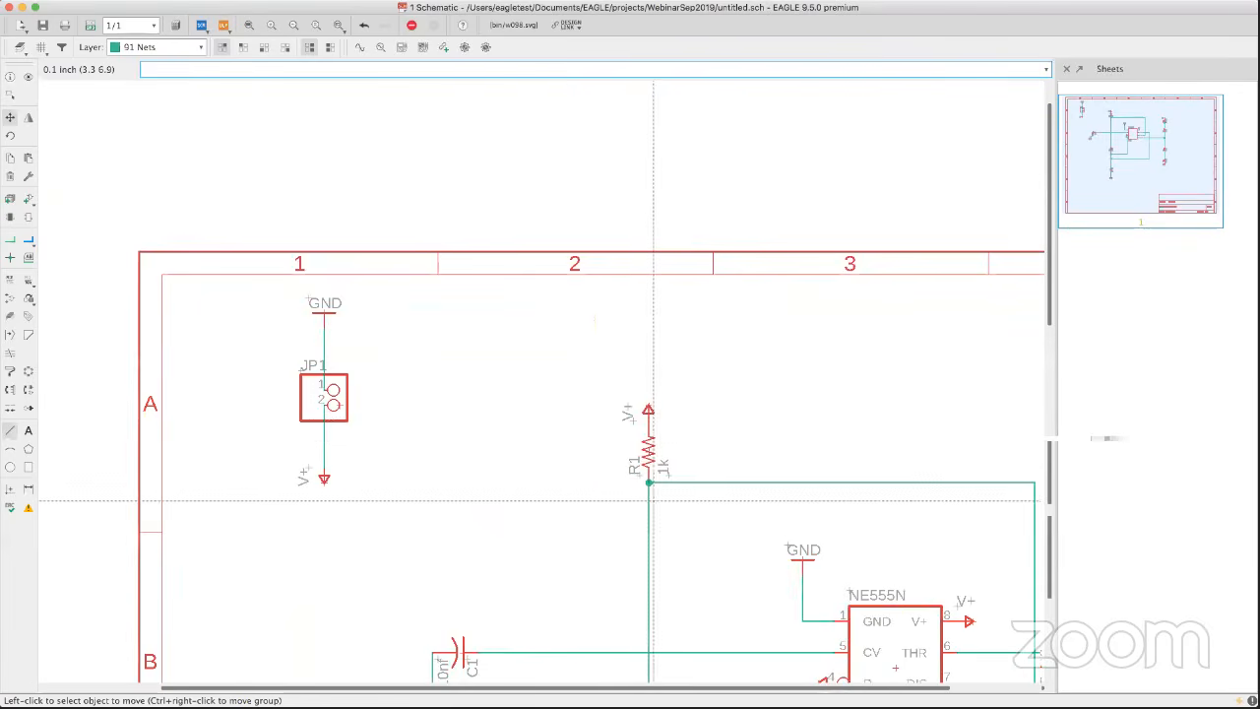
scroll(653, 501, "down", 5)
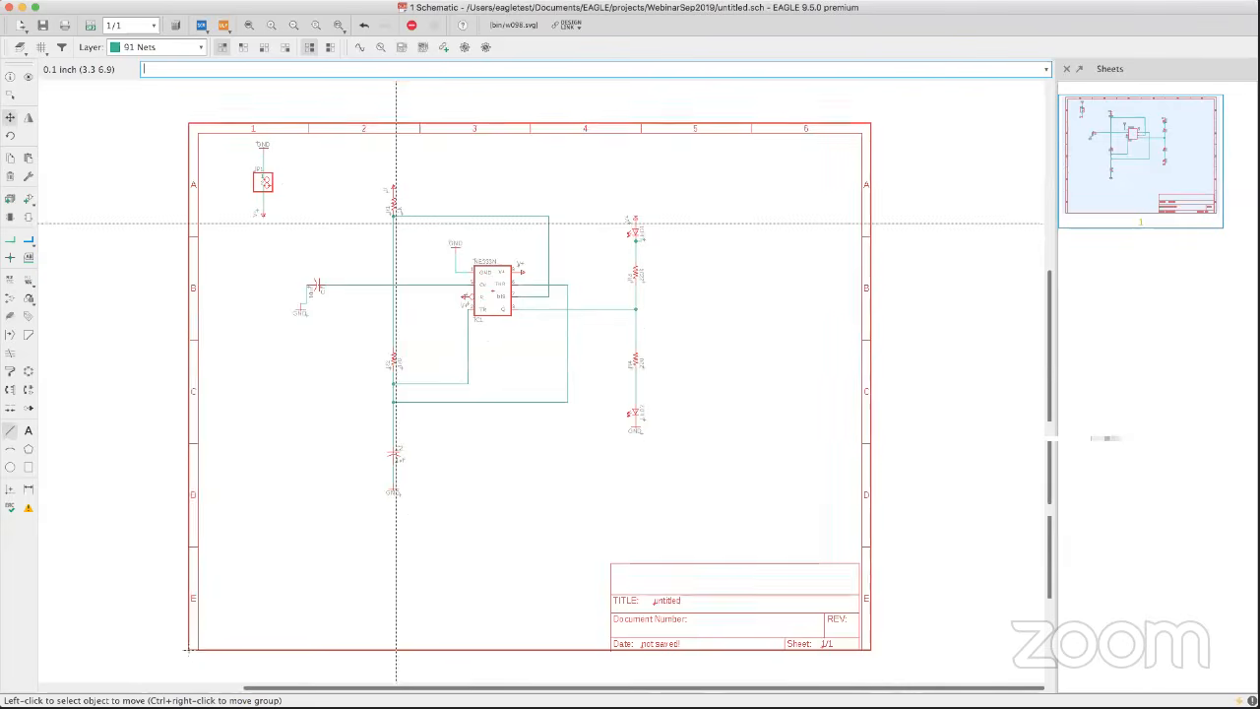
scroll(473, 276, "down", 1)
scroll(472, 277, "up", 1)
middle_click_drag(473, 277, 473, 254)
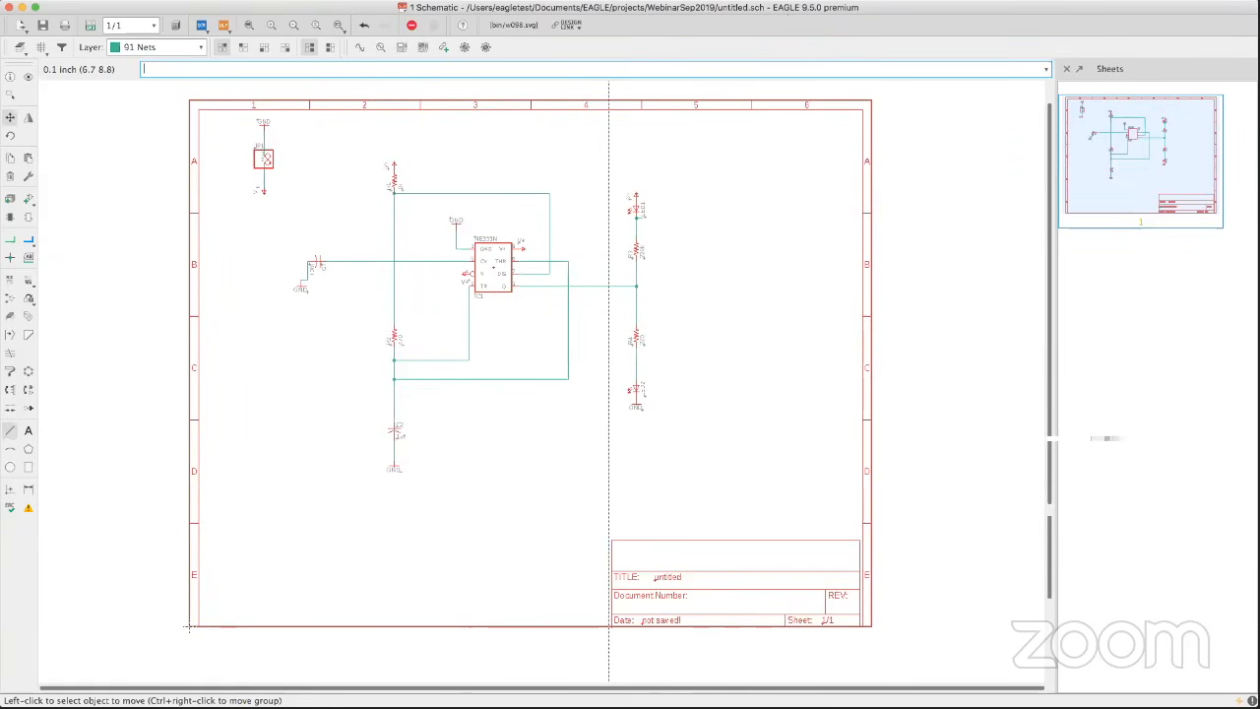
left_click(51, 27)
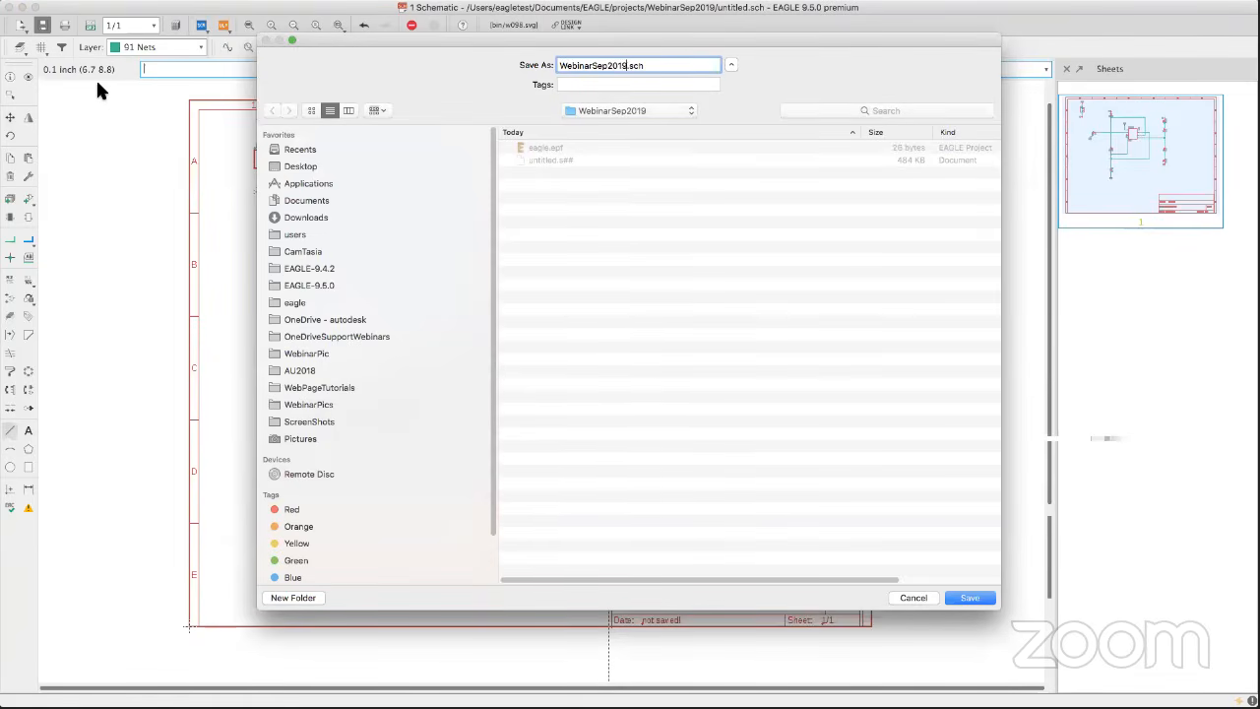
key("Return")
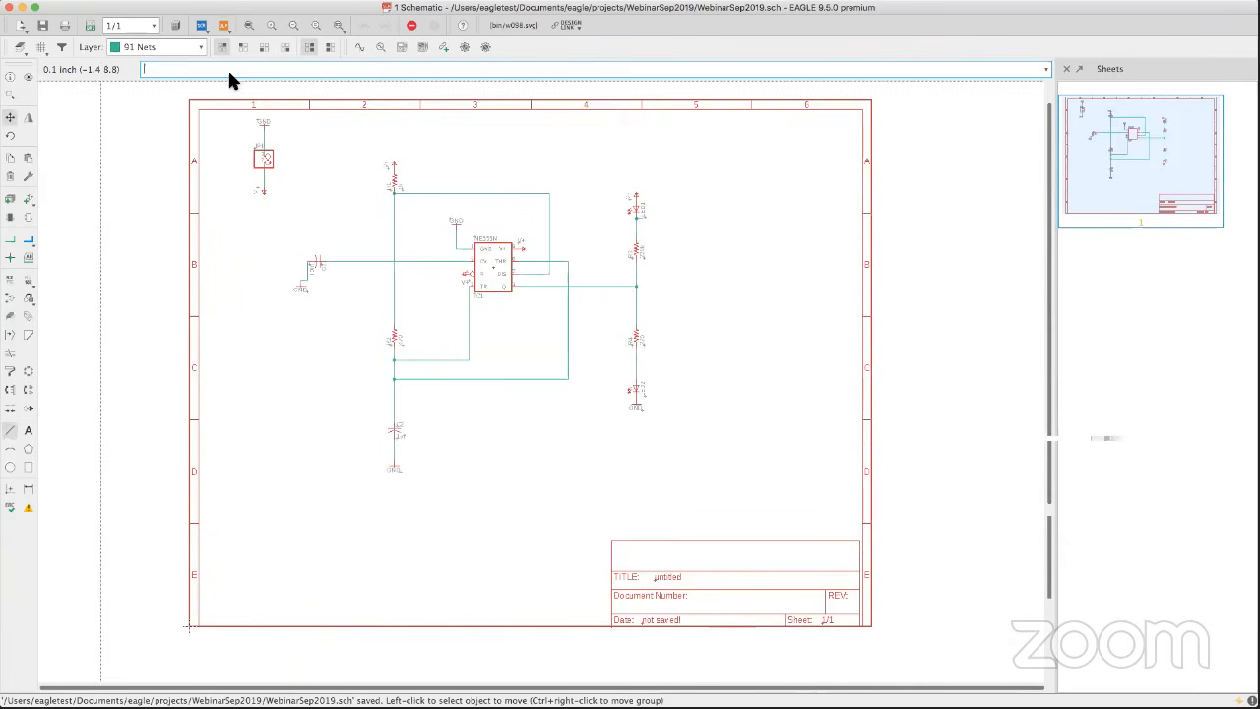
Create a text object reading "Webinar Demonstration" for the sheet's title block.
scroll(375, 258, "up", 4)
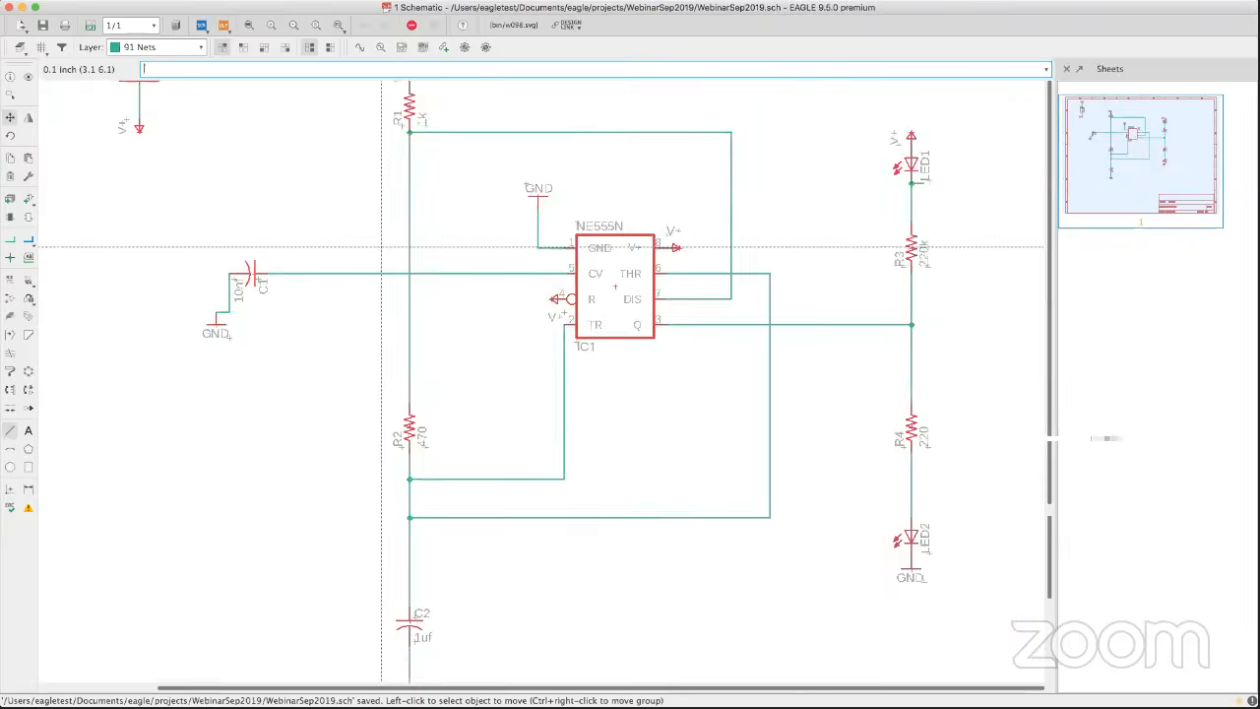
scroll(382, 246, "down", 5)
scroll(647, 498, "down", 3)
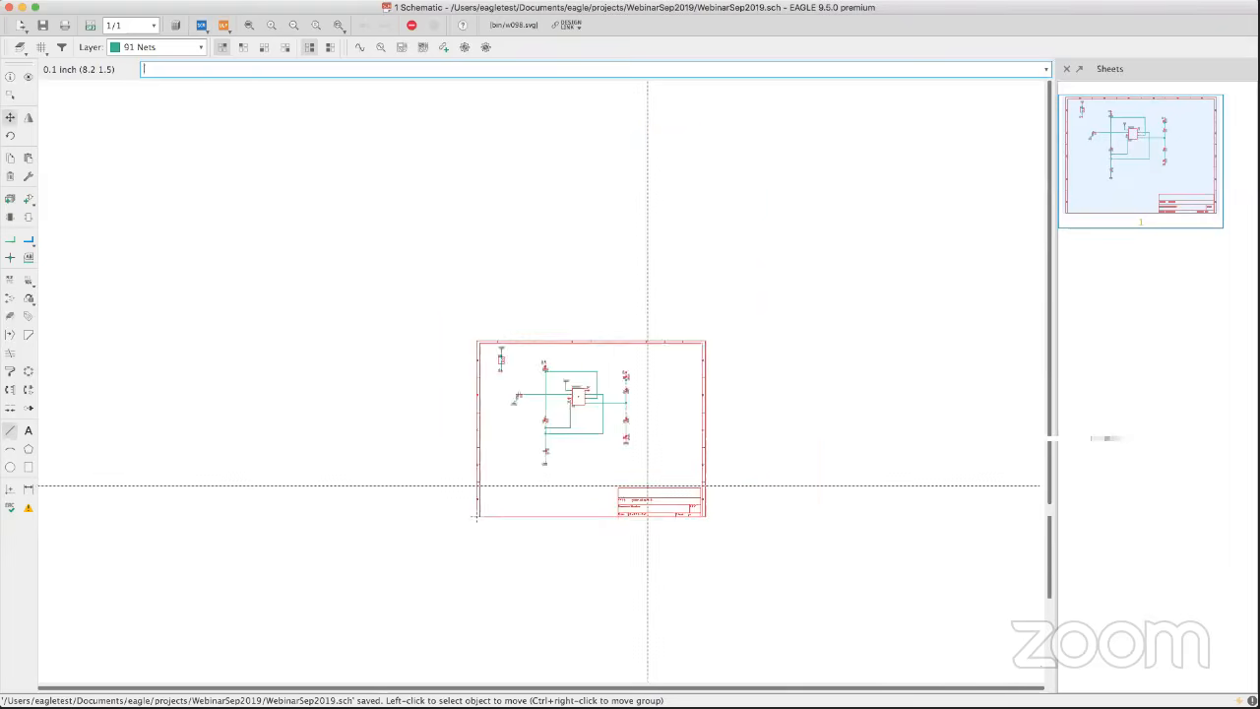
scroll(647, 487, "up", 4)
scroll(647, 485, "up", 1)
middle_click_drag(644, 495, 581, 434)
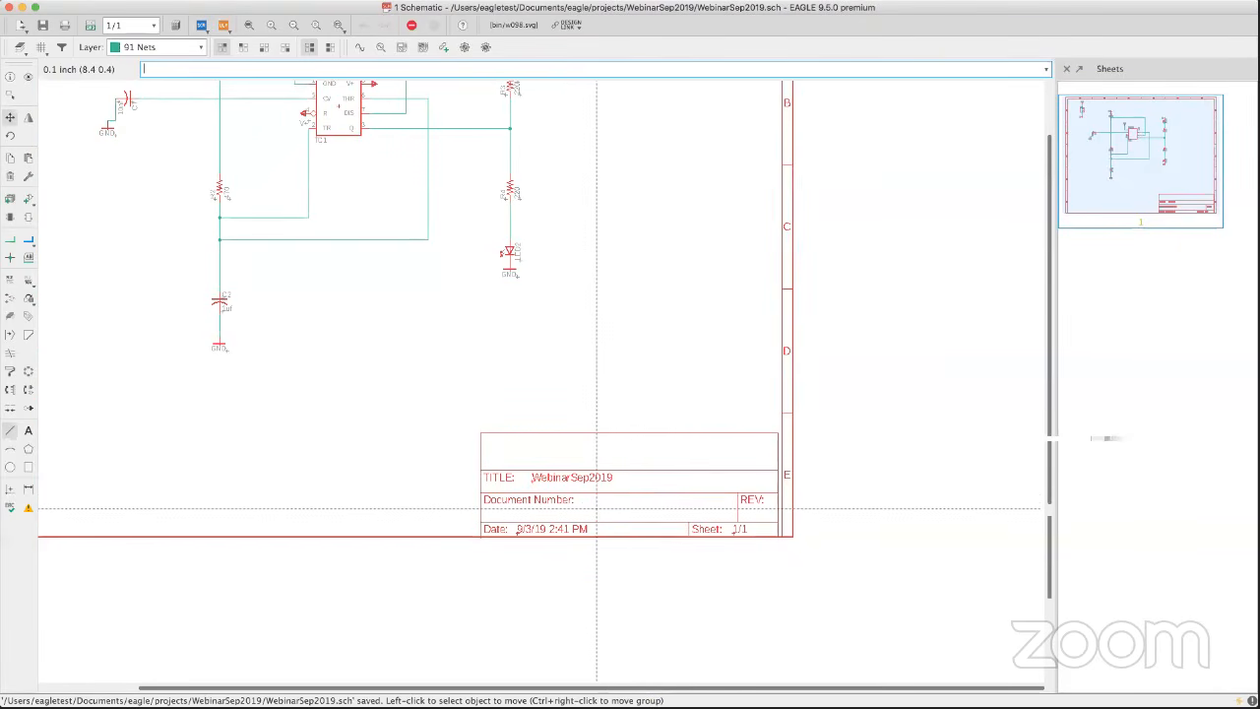
scroll(597, 509, "up", 2)
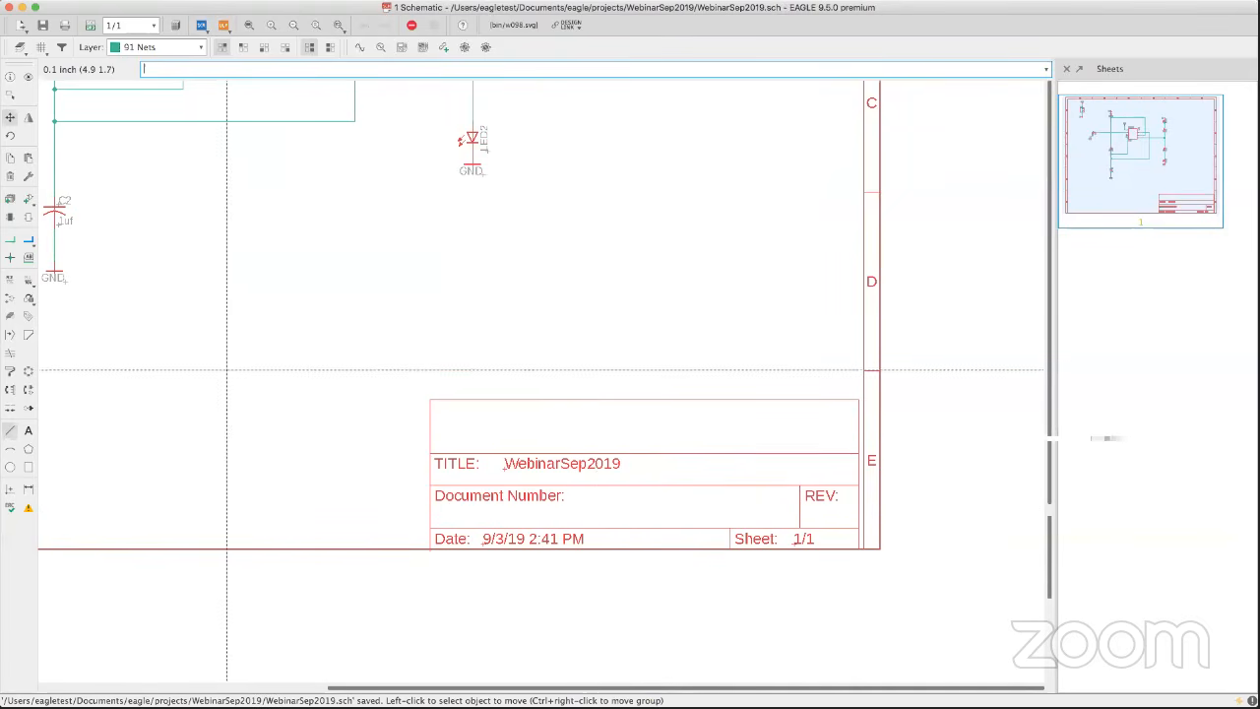
left_click(28, 433)
left_click_drag(139, 305, 426, 245)
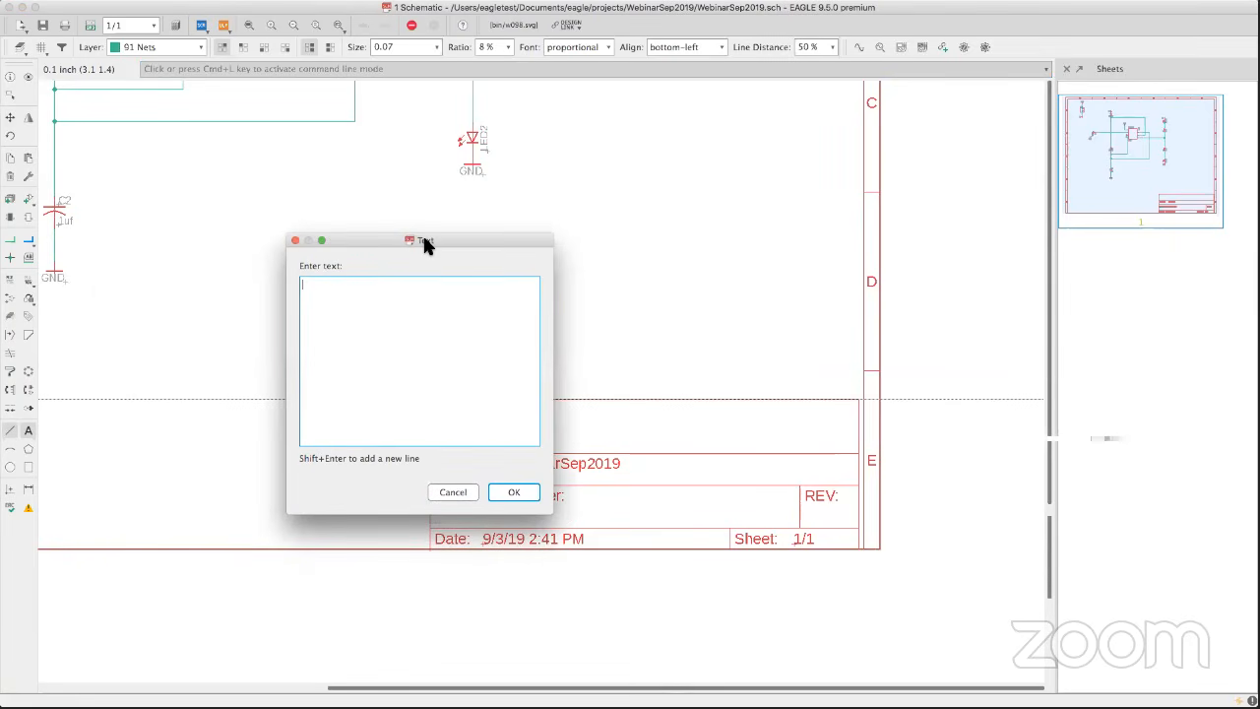
type("Webinar Demonstration")
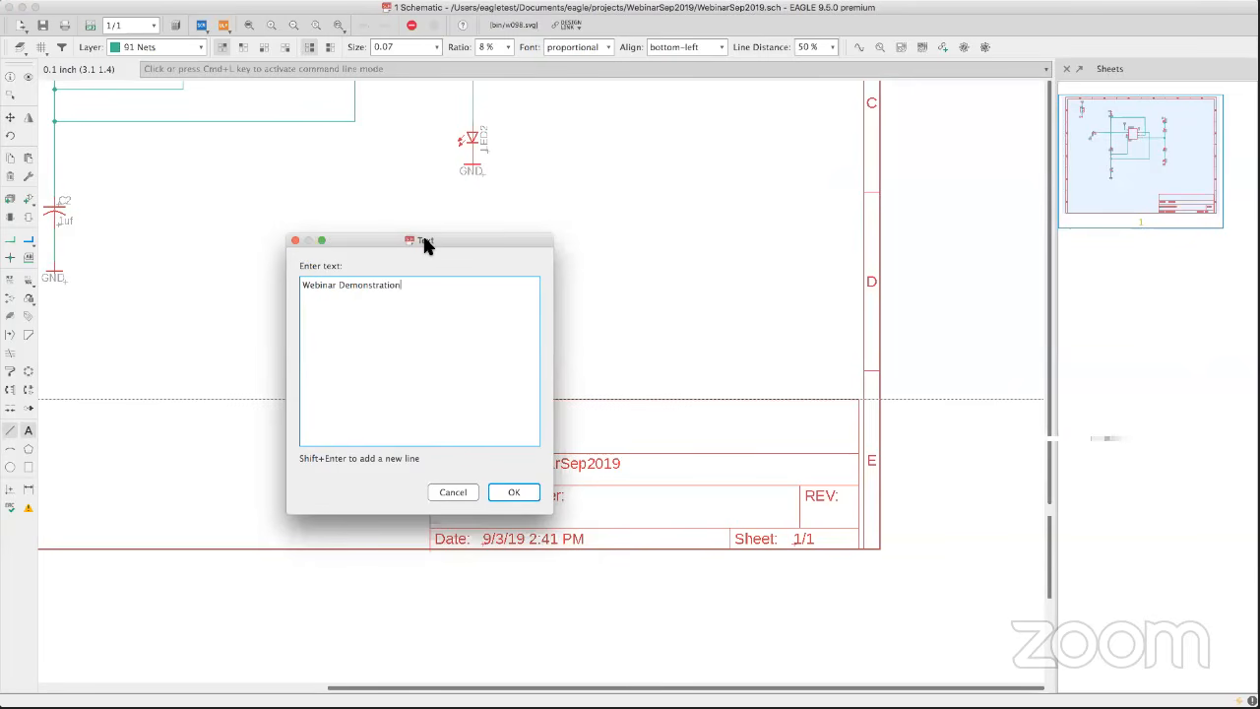
left_click(531, 490)
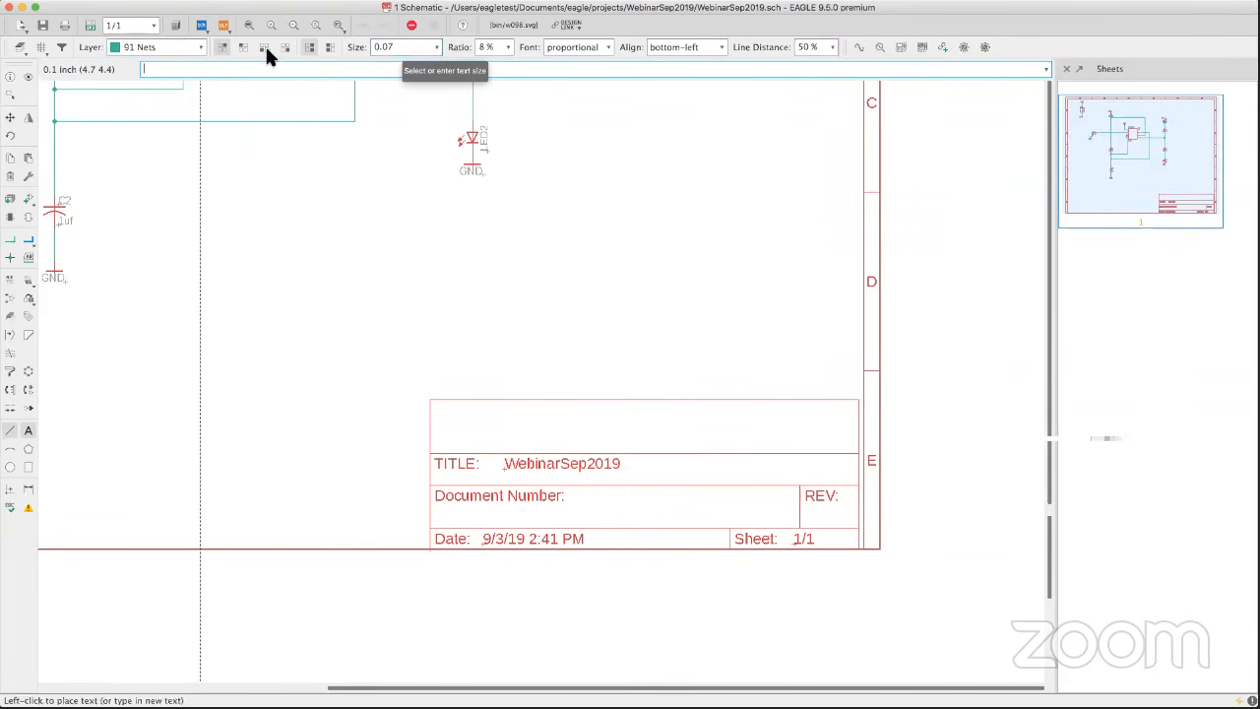
Set the text to layer 94 Symbols and size 0.2, and place it in the empty box above the title block's TITLE row.
left_click(200, 45)
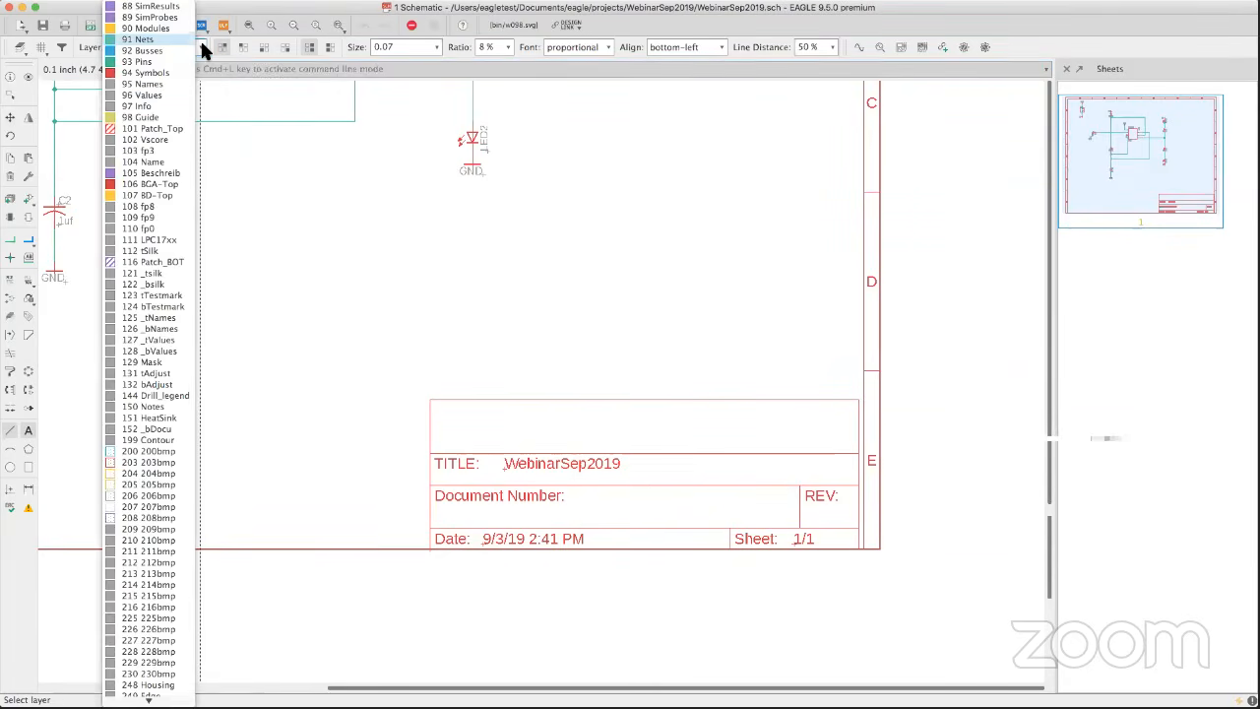
left_click(129, 79)
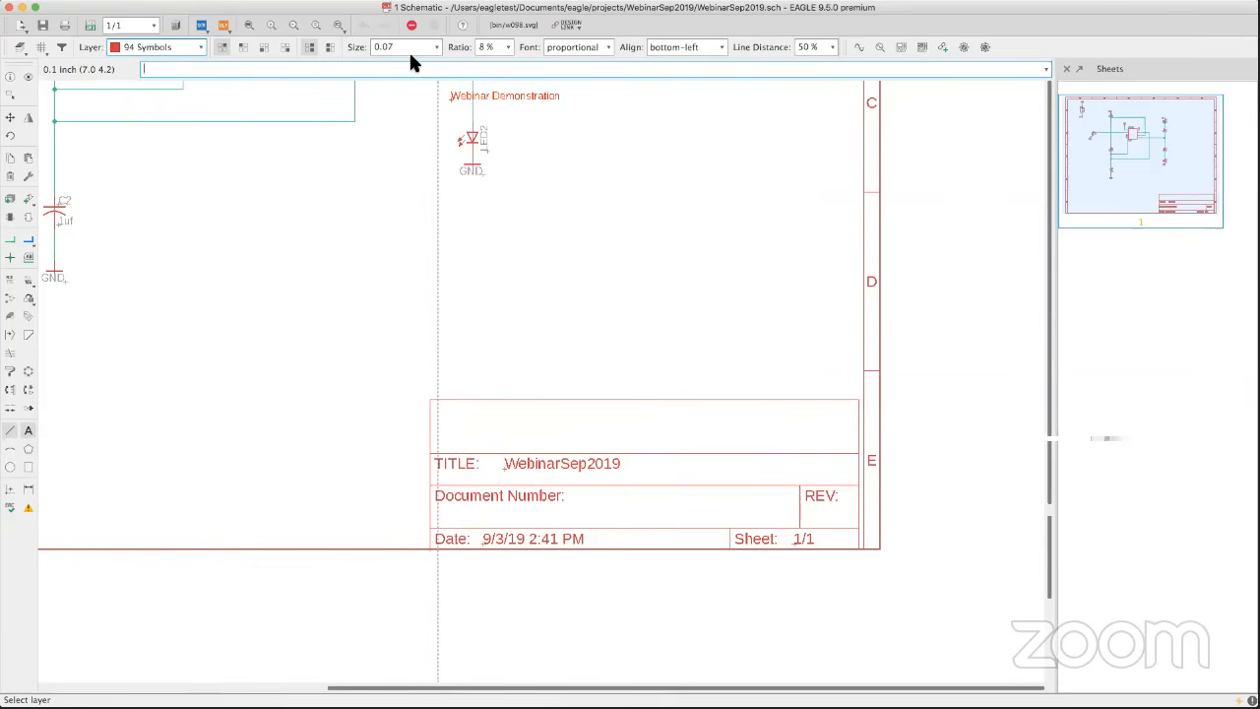
left_click(435, 47)
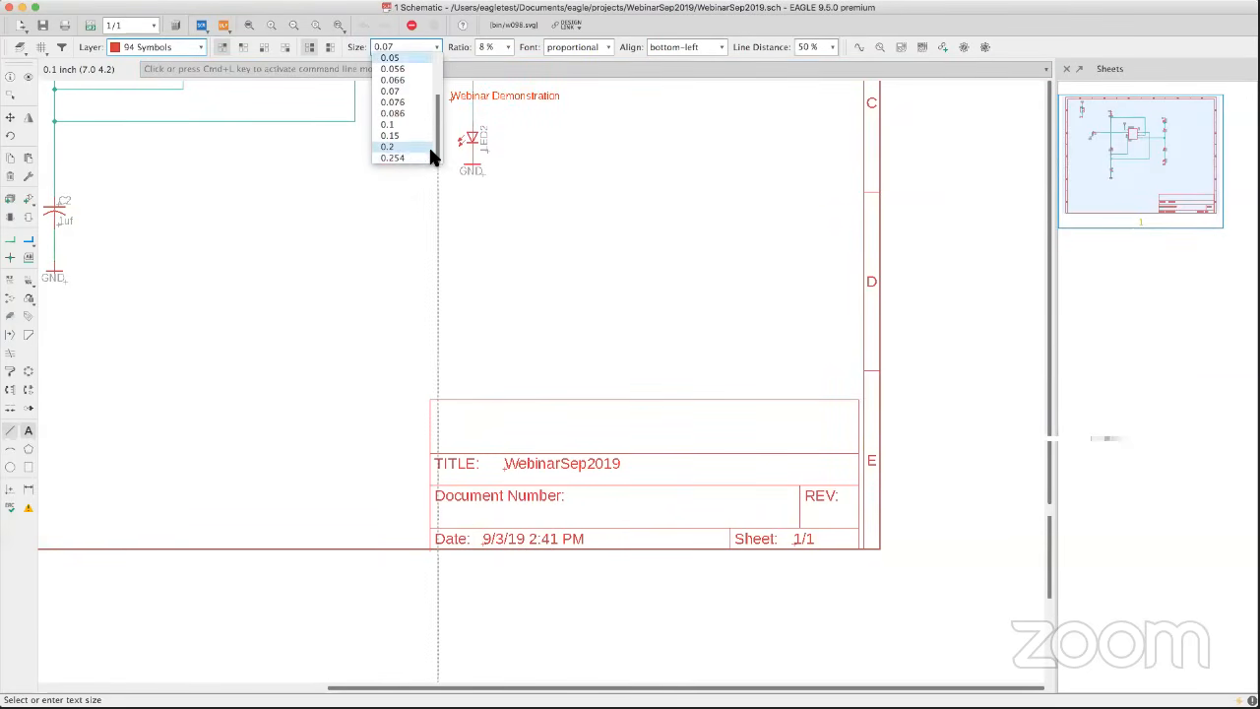
left_click(407, 150)
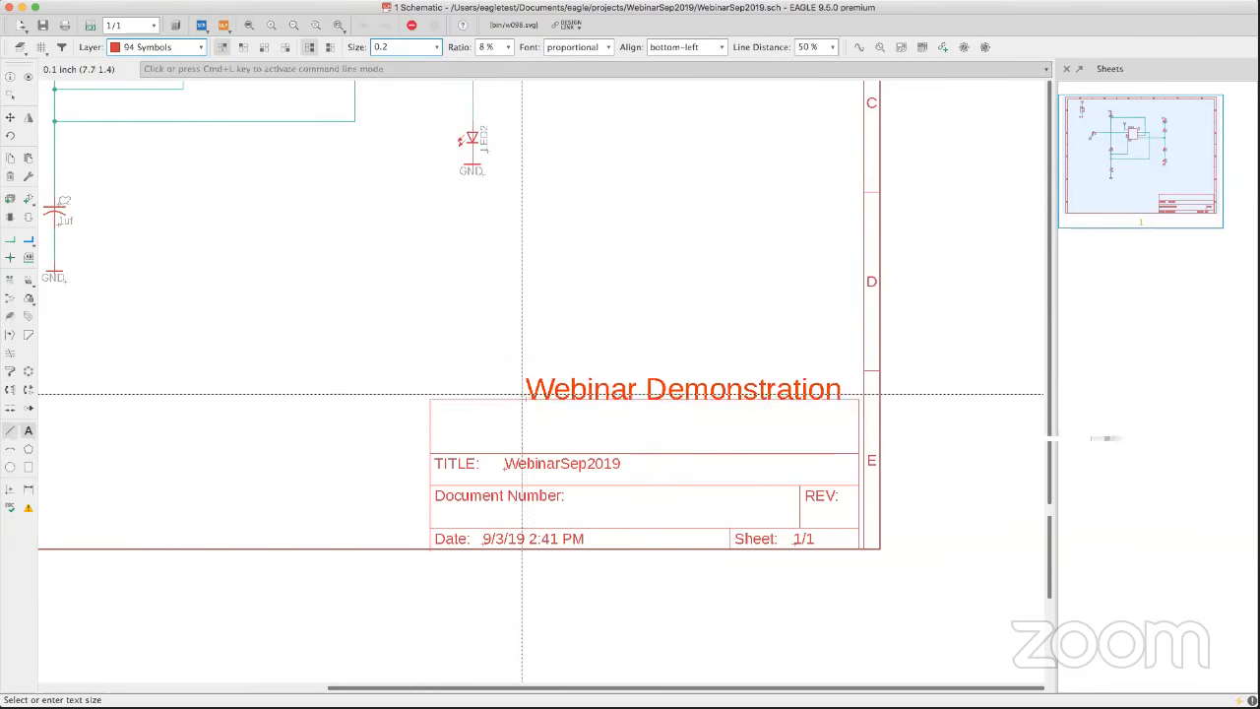
left_click(483, 443)
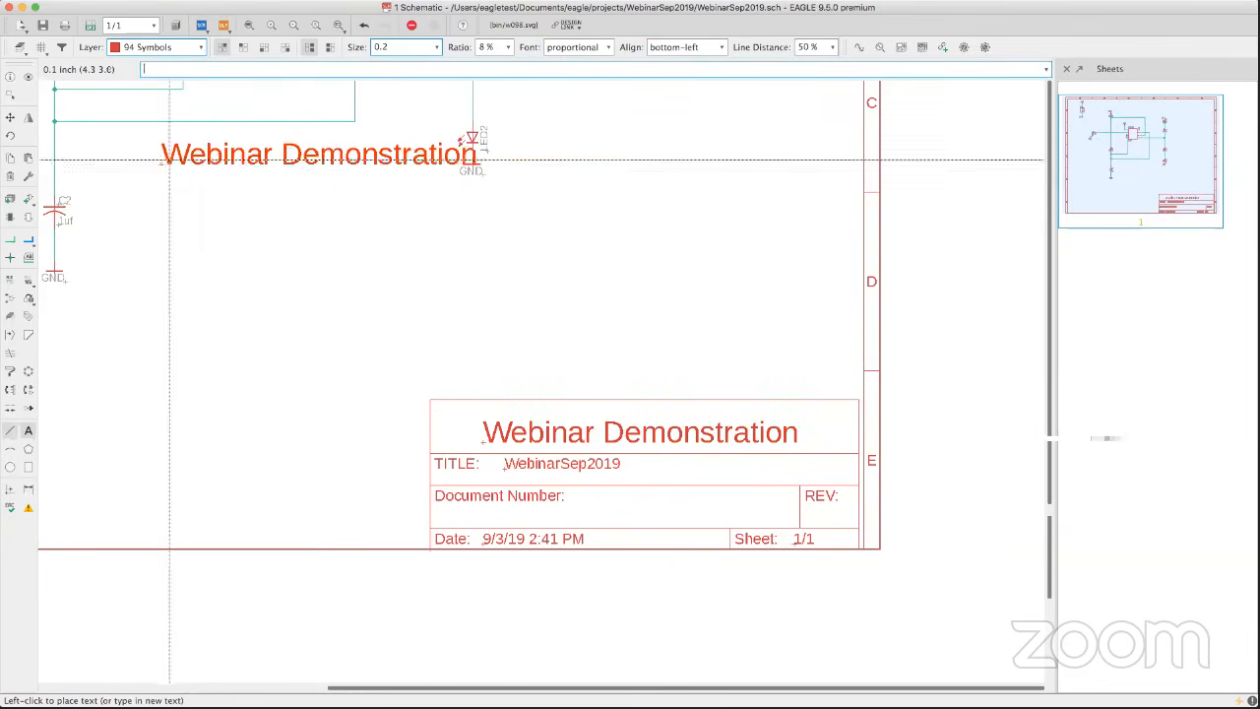
Add the text "Revision 1" to the title block's Document Number box and end text placement.
left_click(209, 150)
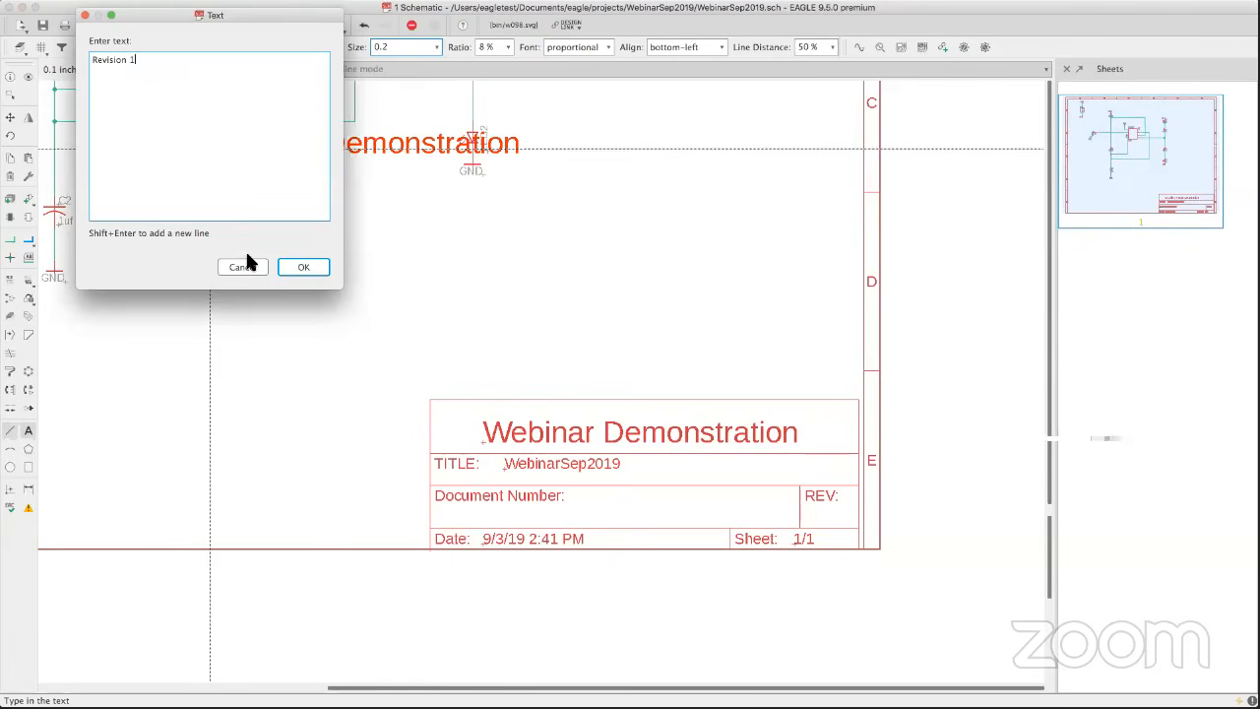
left_click(302, 268)
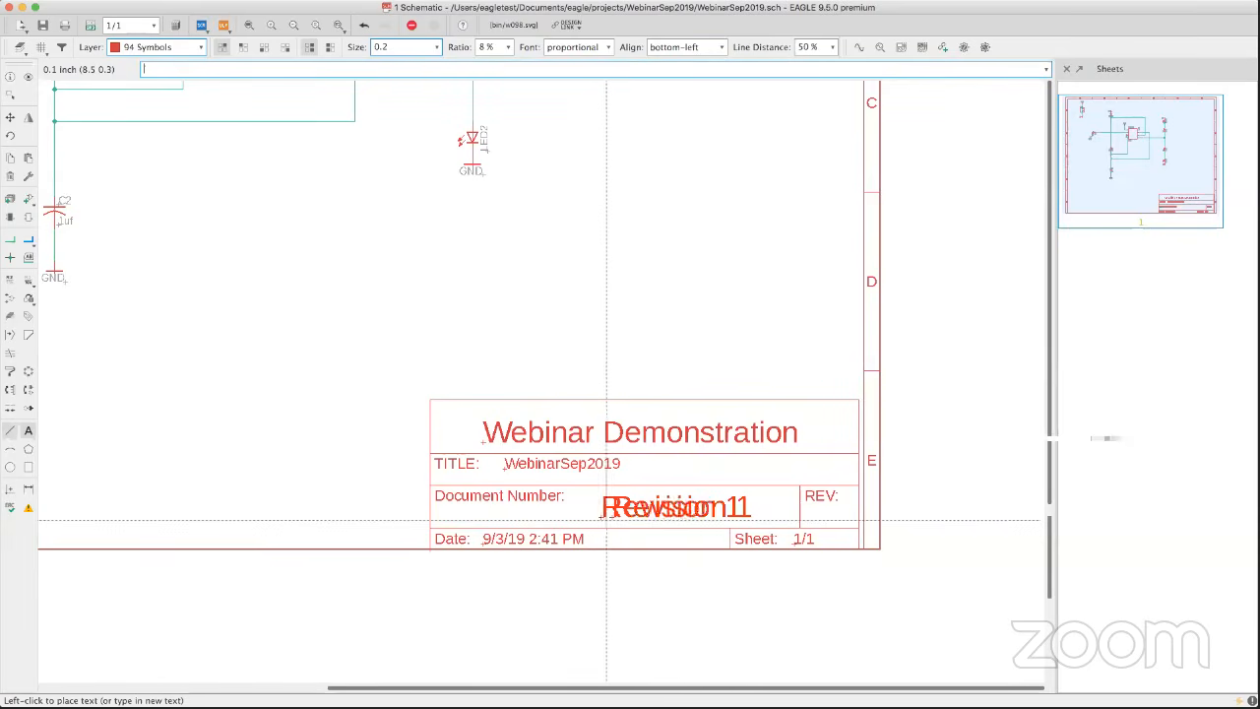
left_click(609, 519)
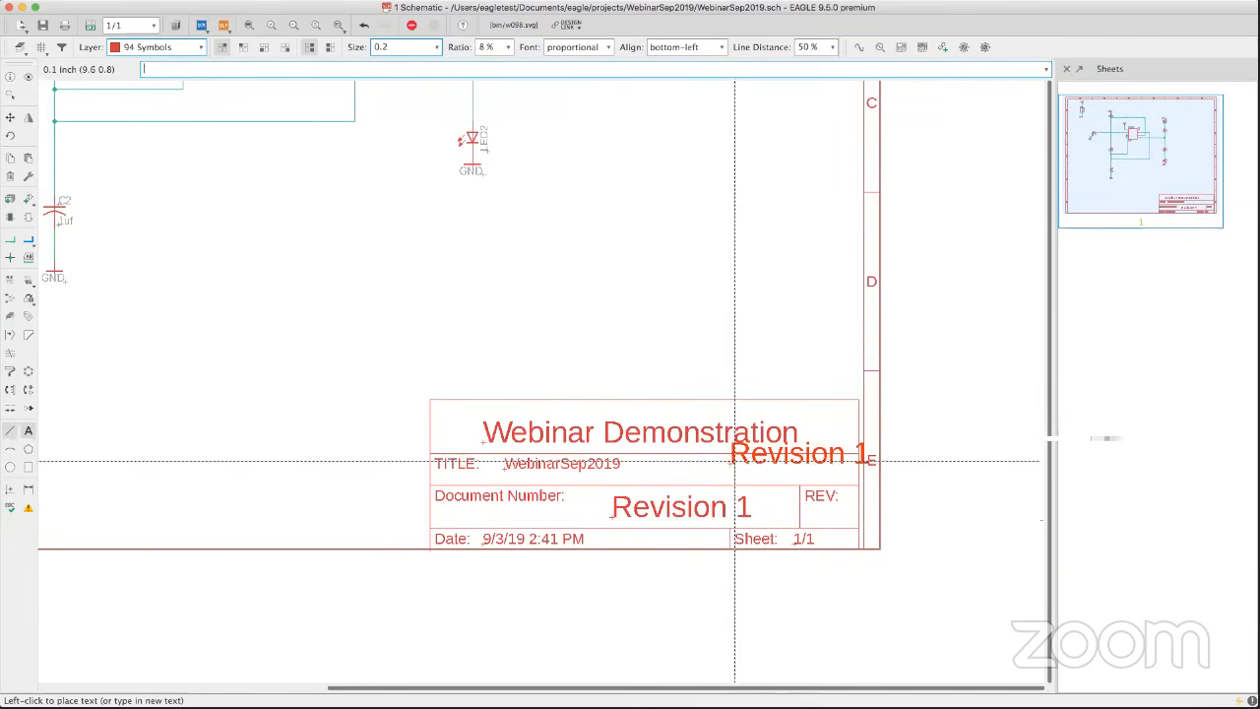
key("Escape")
key("Escape")
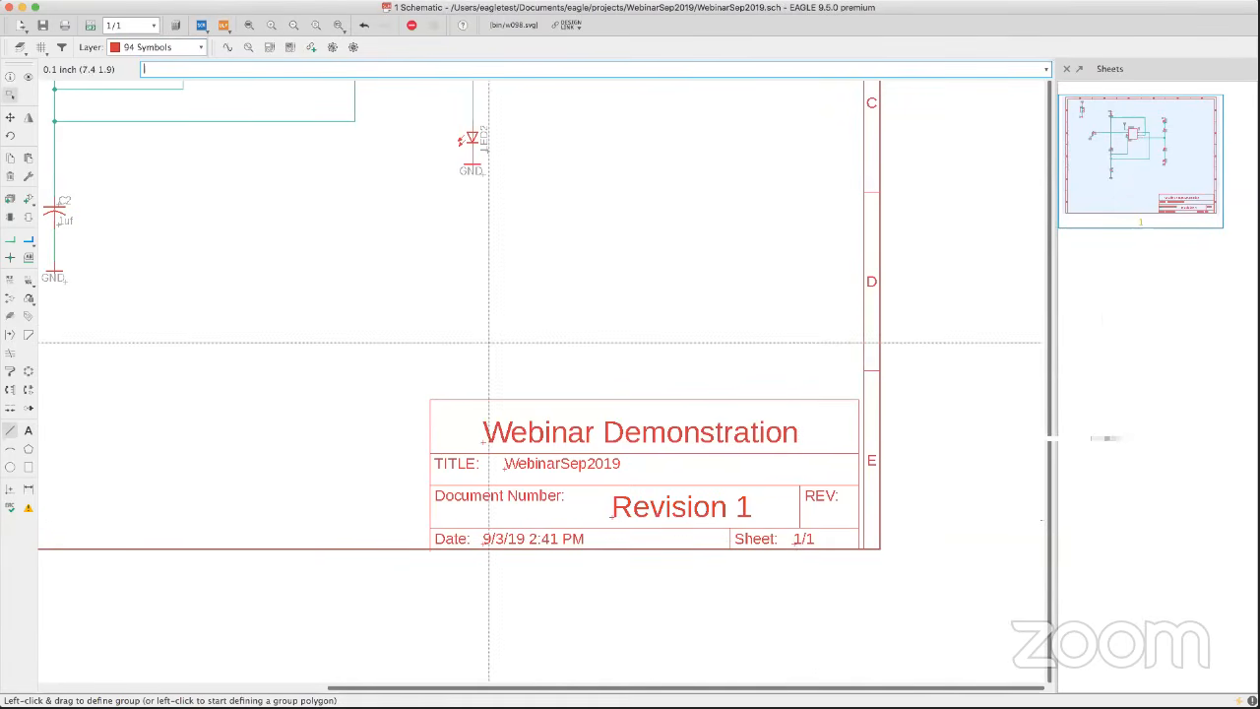
scroll(485, 340, "up", 5)
scroll(487, 340, "down", 10)
middle_click_drag(487, 341, 548, 371)
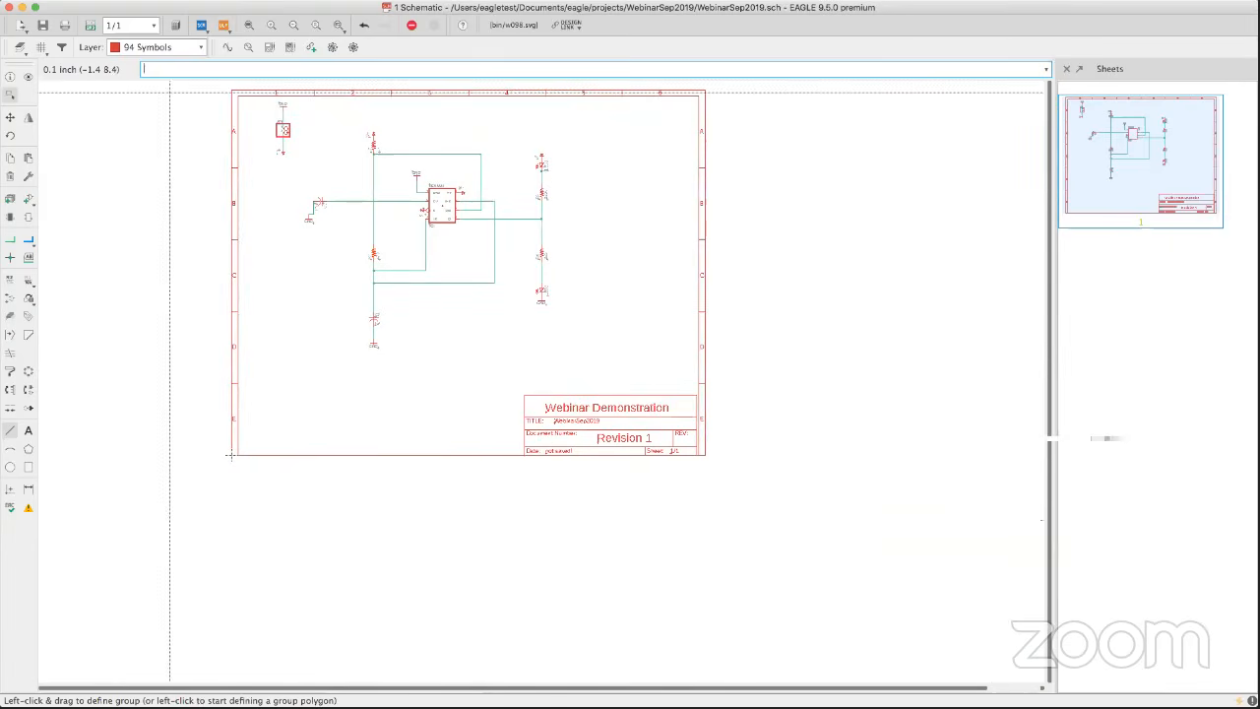
Add a second sheet to the schematic and save the file.
left_click(153, 26)
left_click(112, 12)
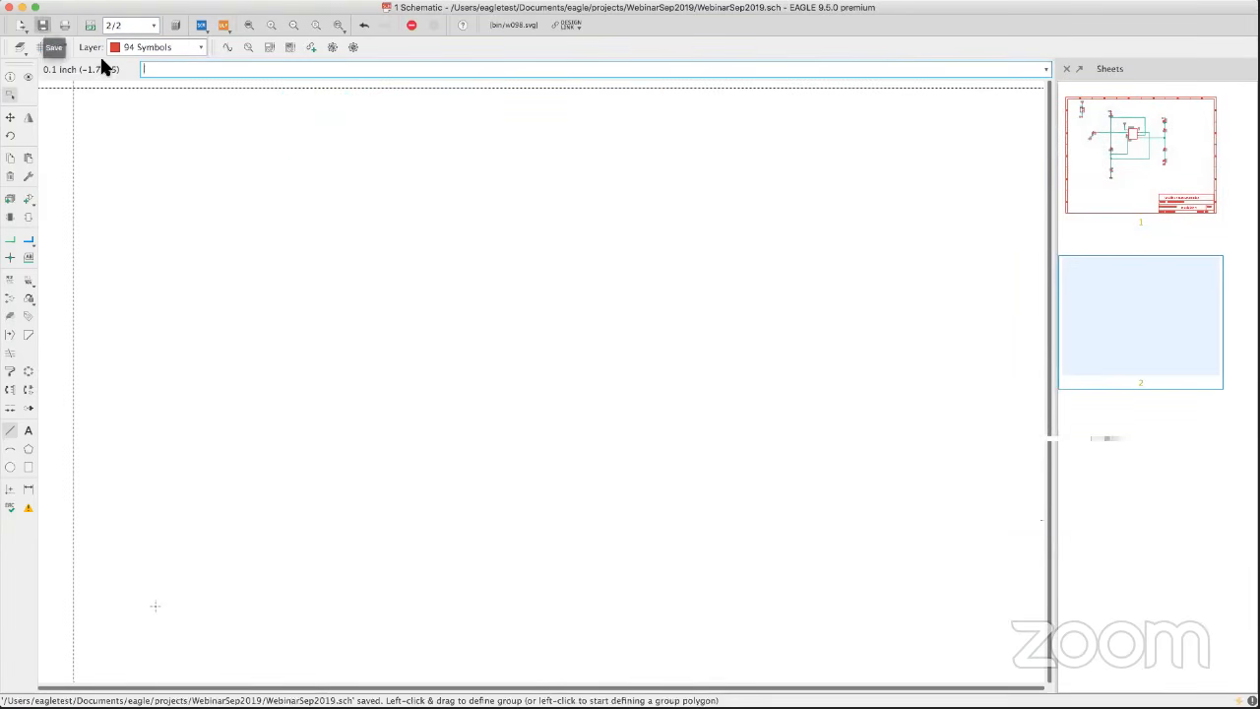
left_click(201, 47)
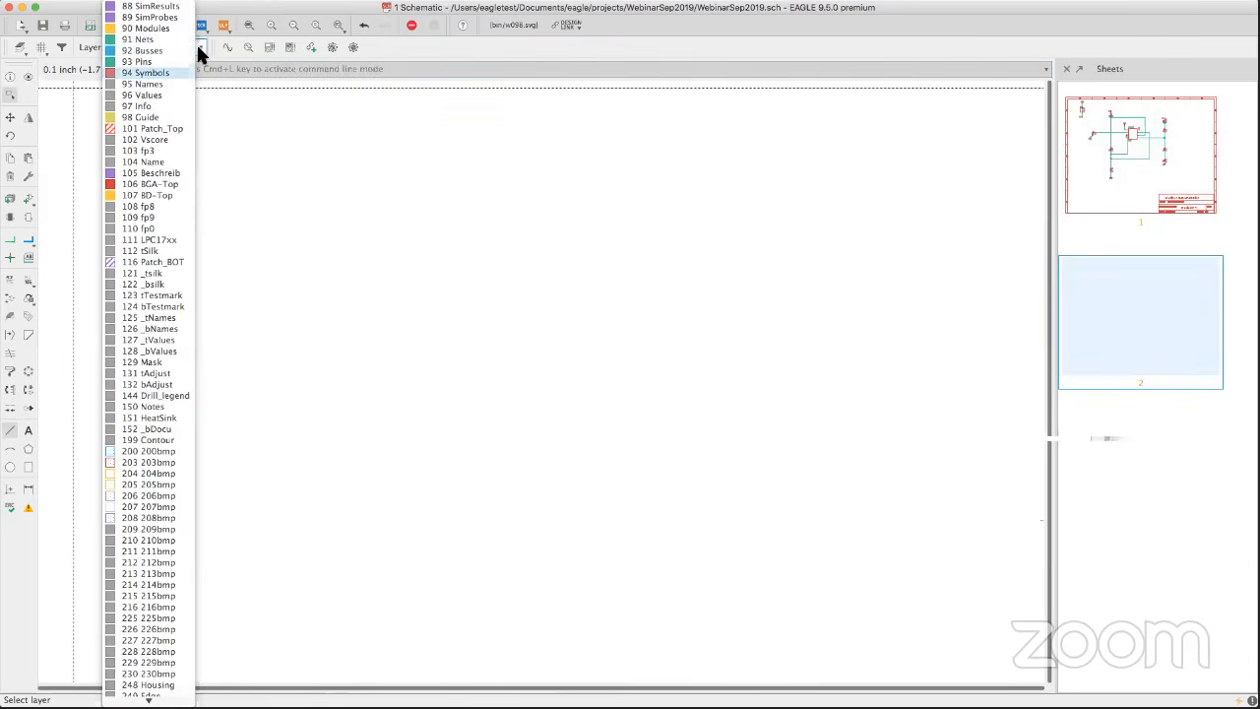
left_click(230, 115)
Return to sheet 1 and check the date and sheet number in its title block.
left_click(1096, 207)
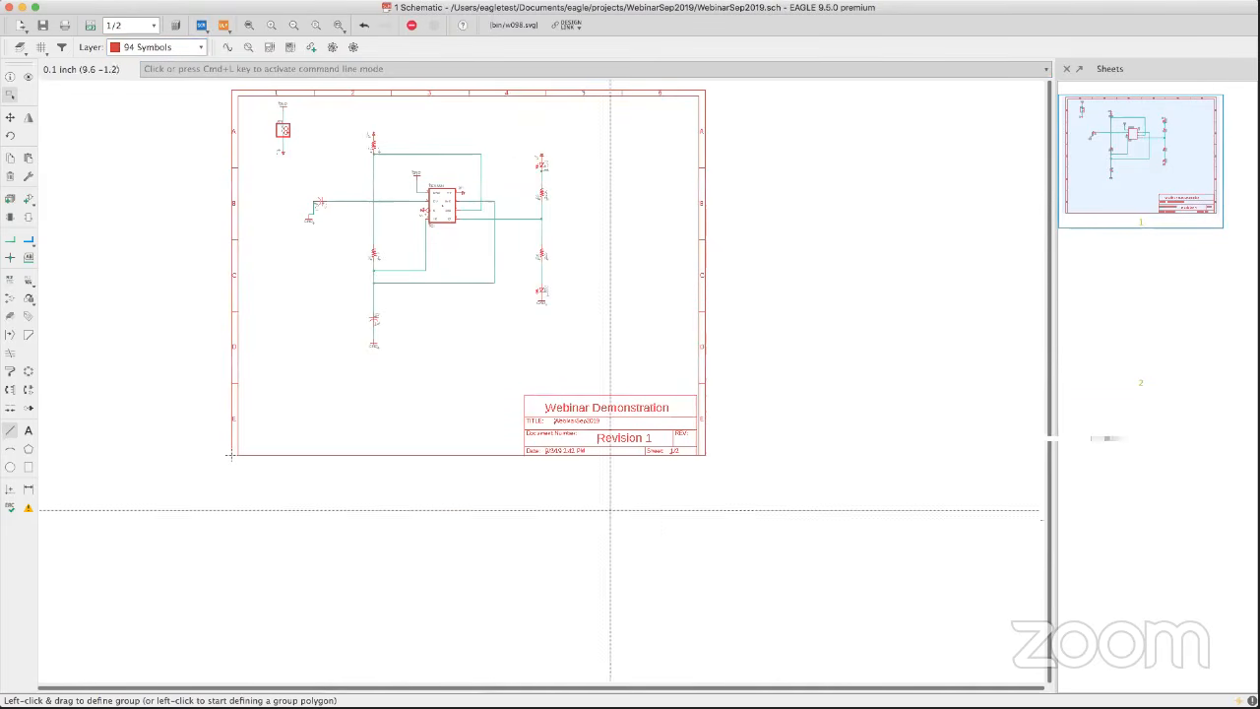
scroll(647, 450, "up", 3)
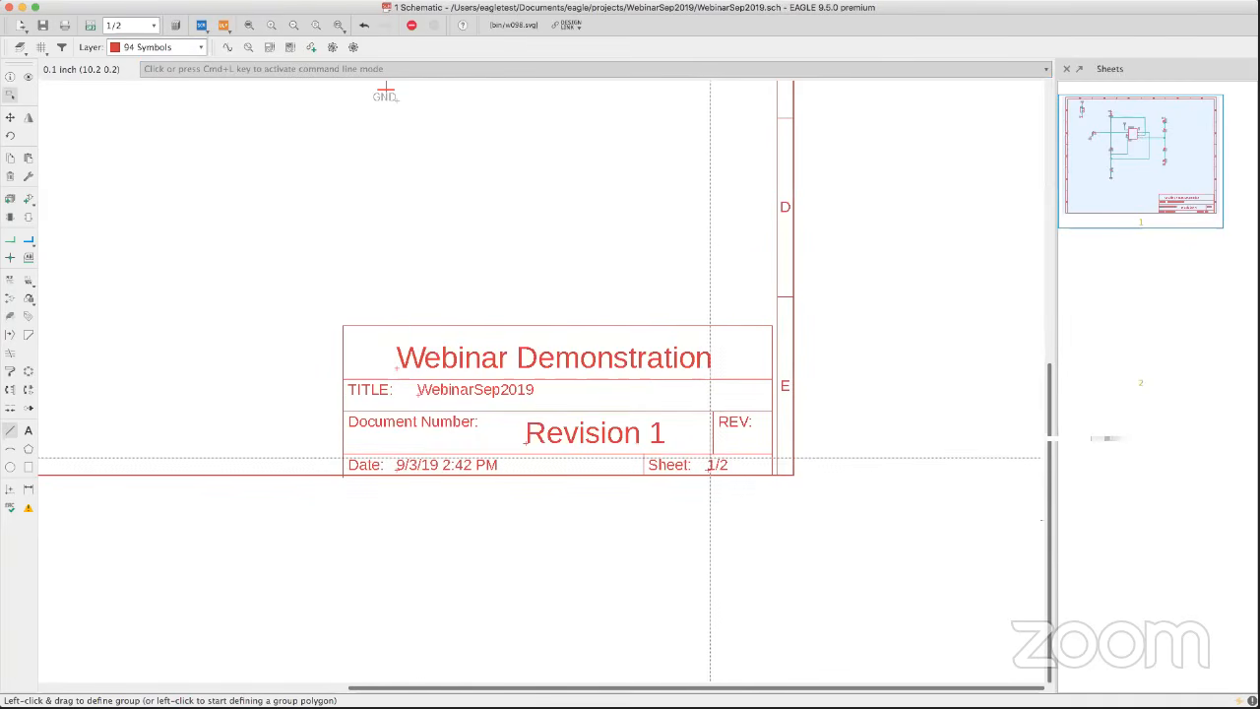
scroll(534, 362, "down", 3)
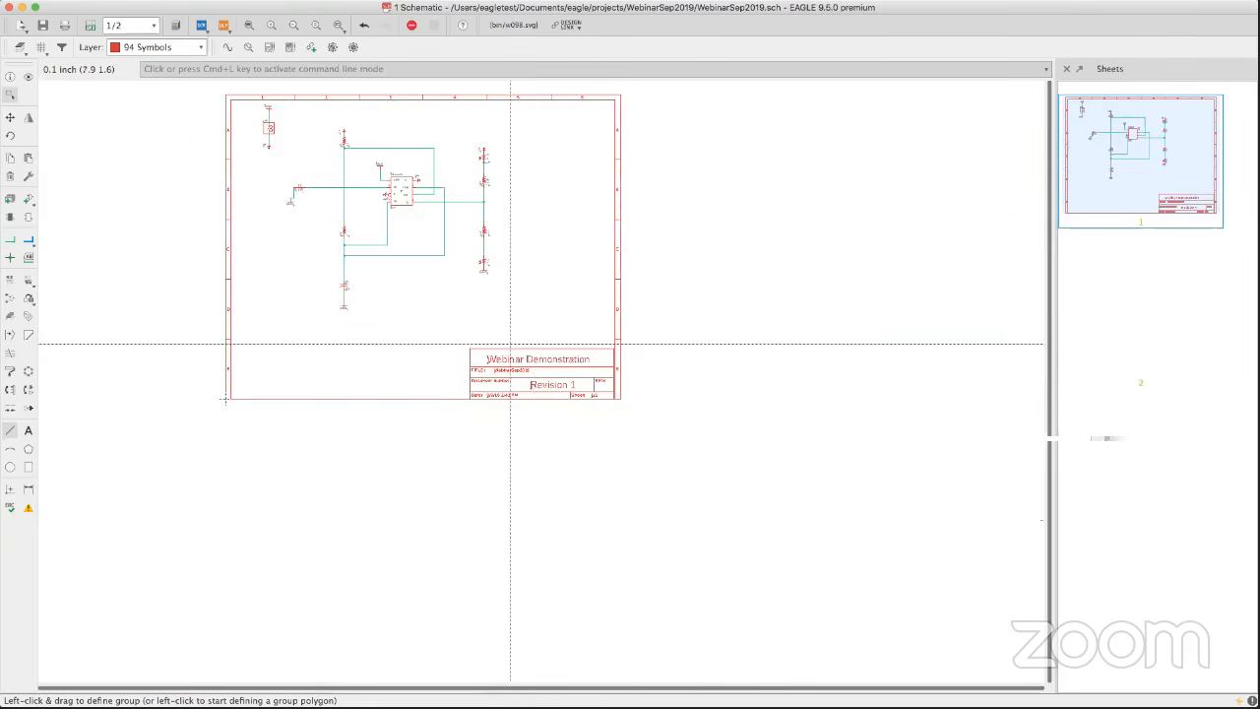
middle_click_drag(519, 316, 508, 335)
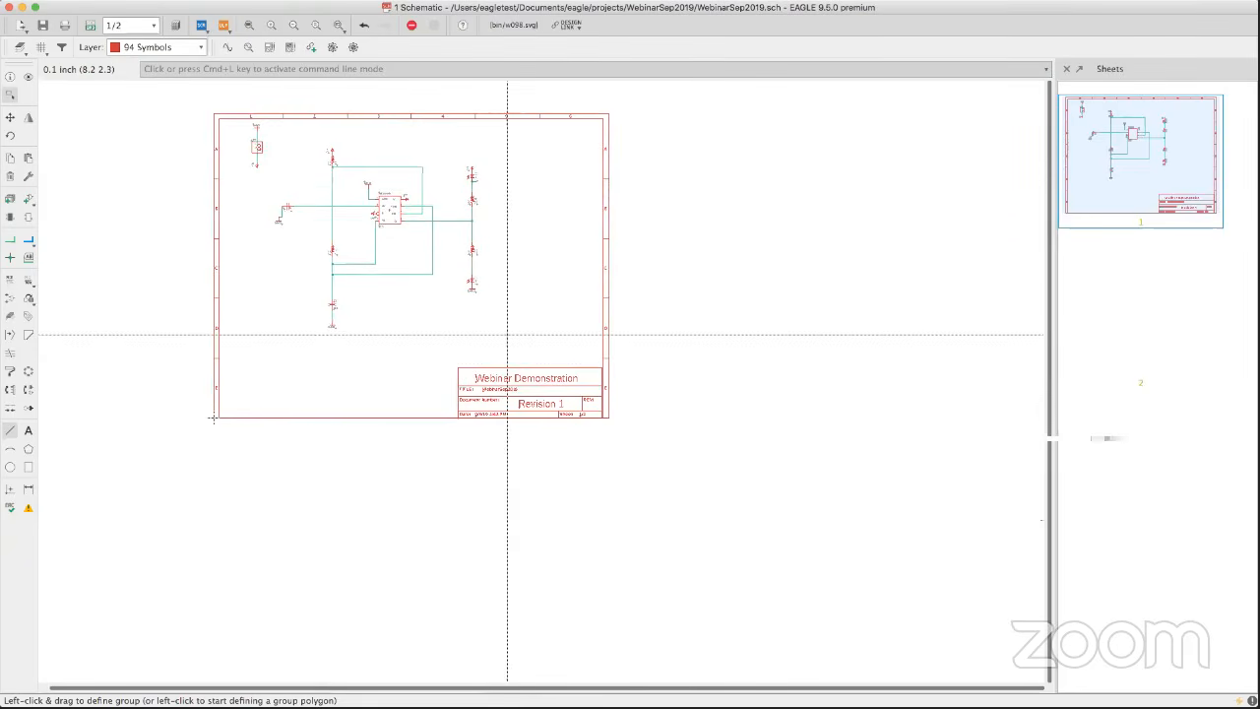
Create a selectable group named LEDFLASH from the LED1, R3, R4 and LED2 branch and shift it slightly left.
left_click(251, 27)
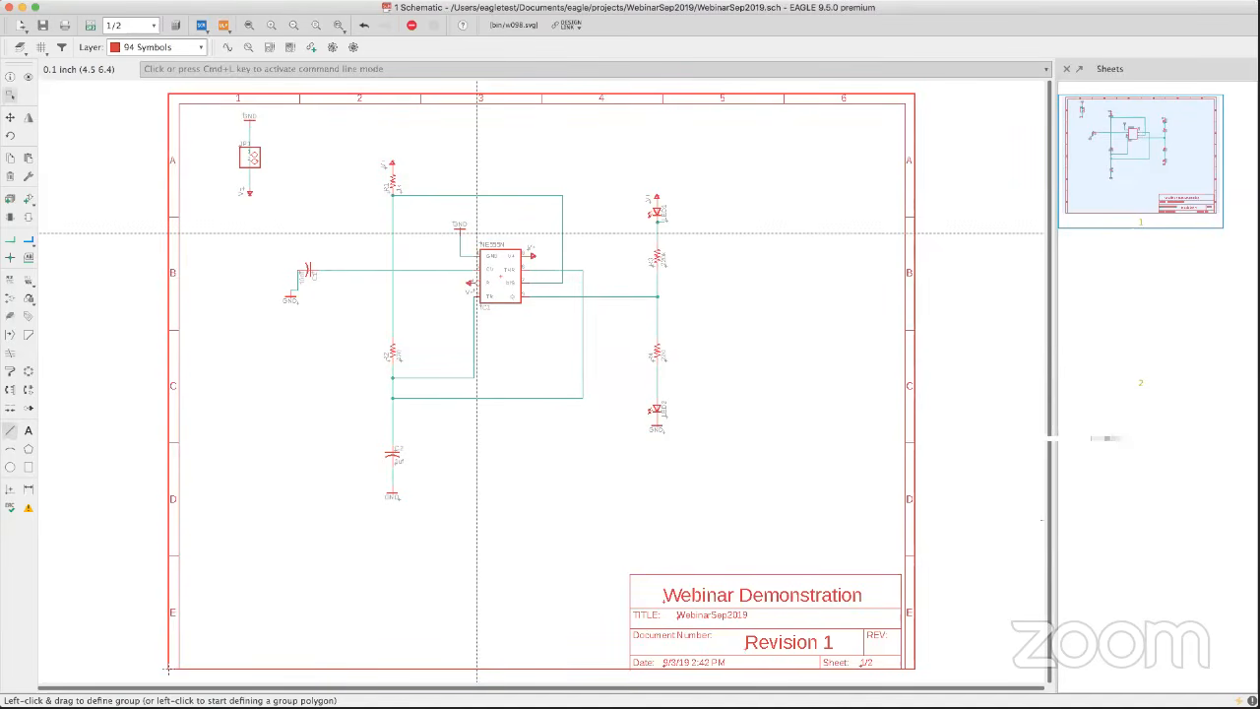
scroll(595, 238, "right", 2)
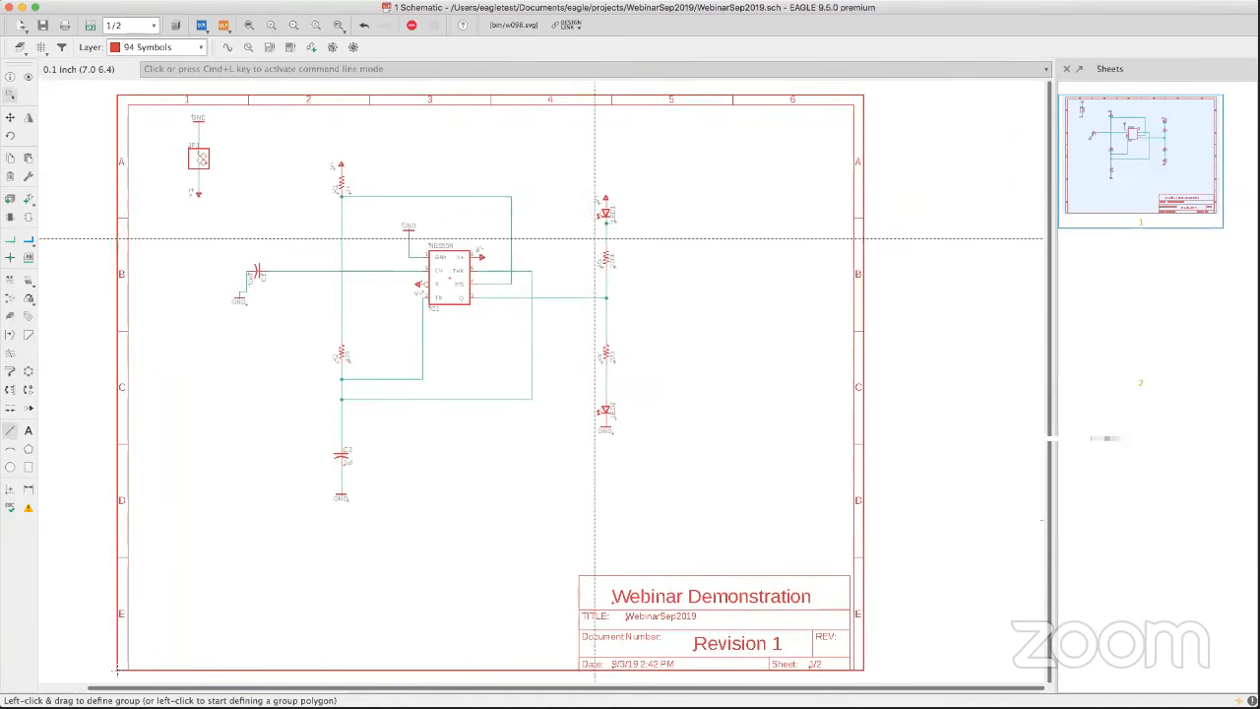
middle_click_drag(594, 238, 564, 212)
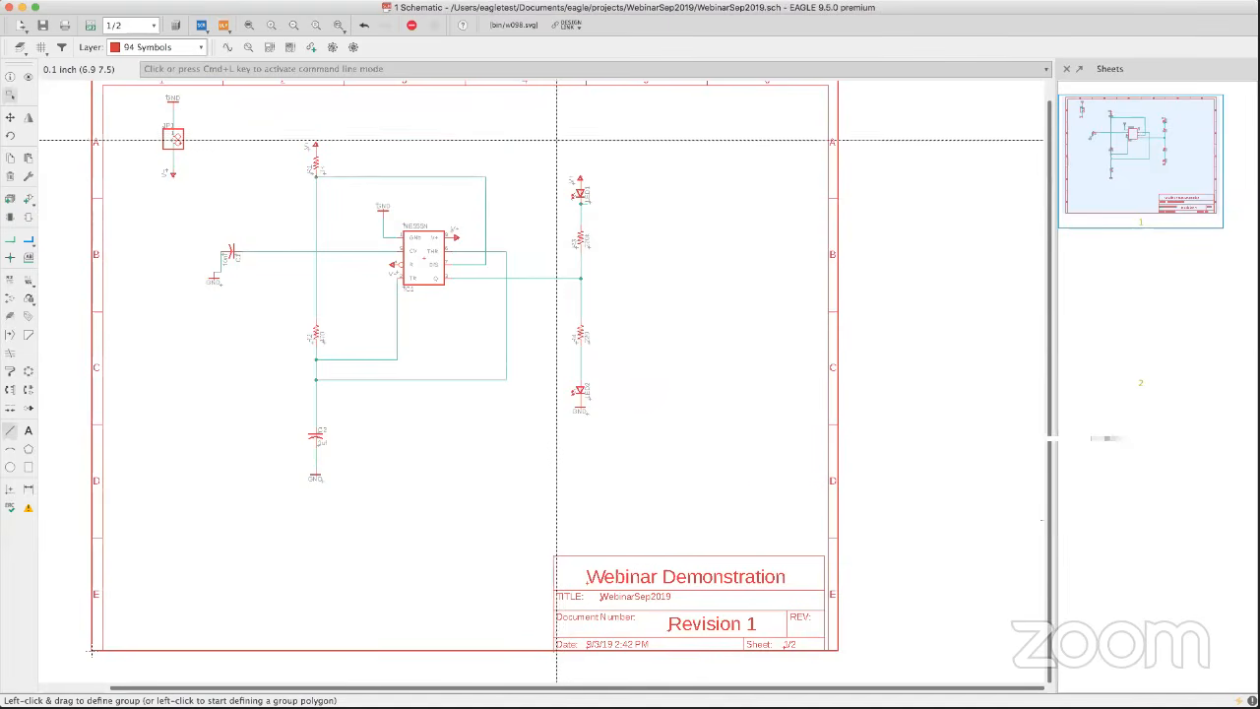
left_click_drag(547, 165, 614, 430)
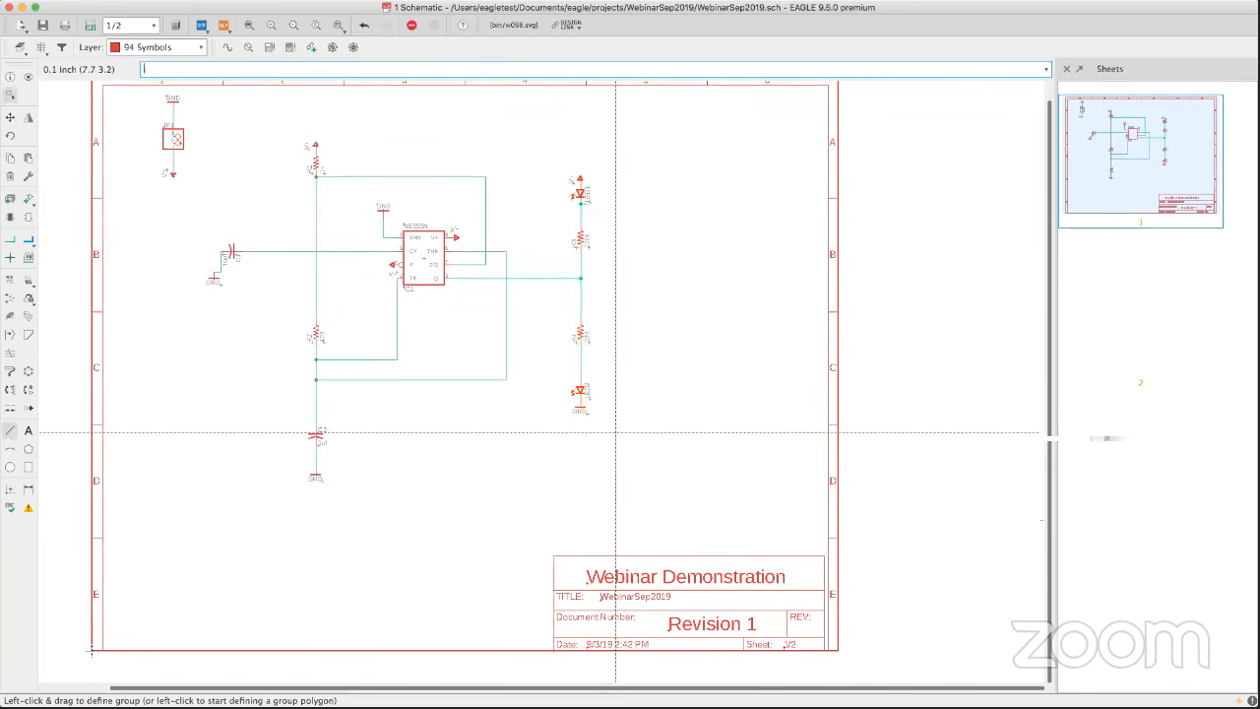
right_click(582, 238)
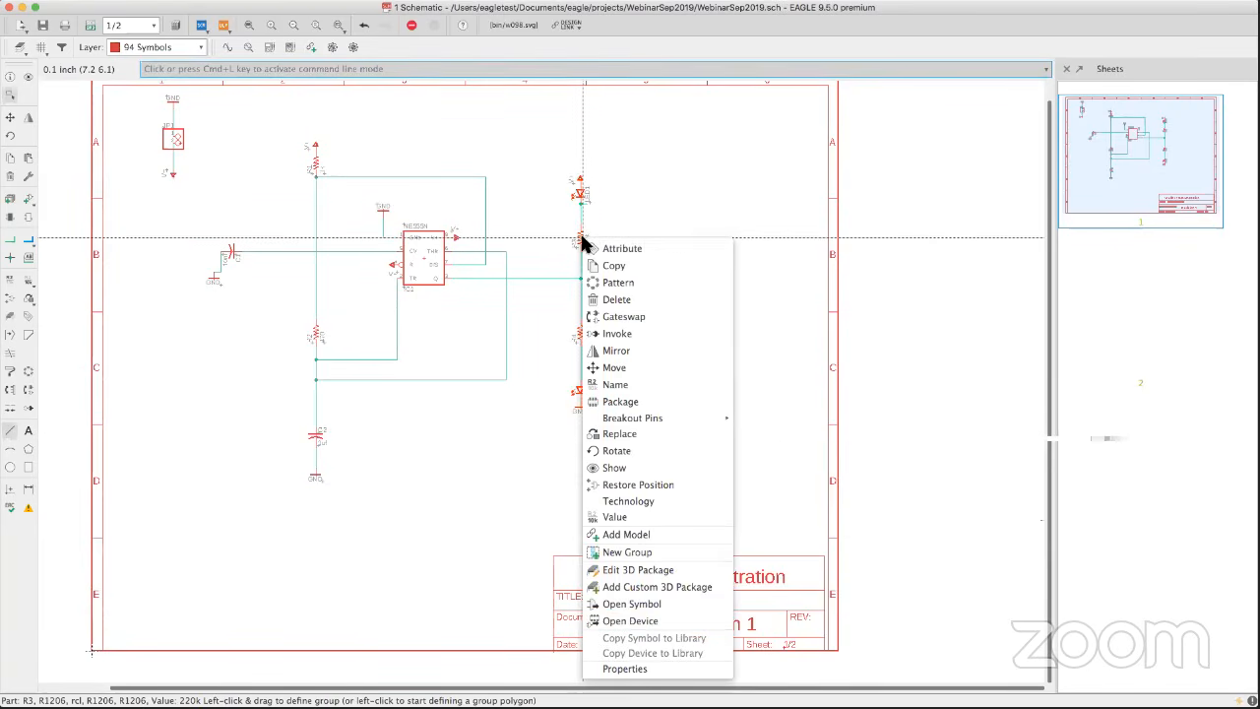
left_click(644, 552)
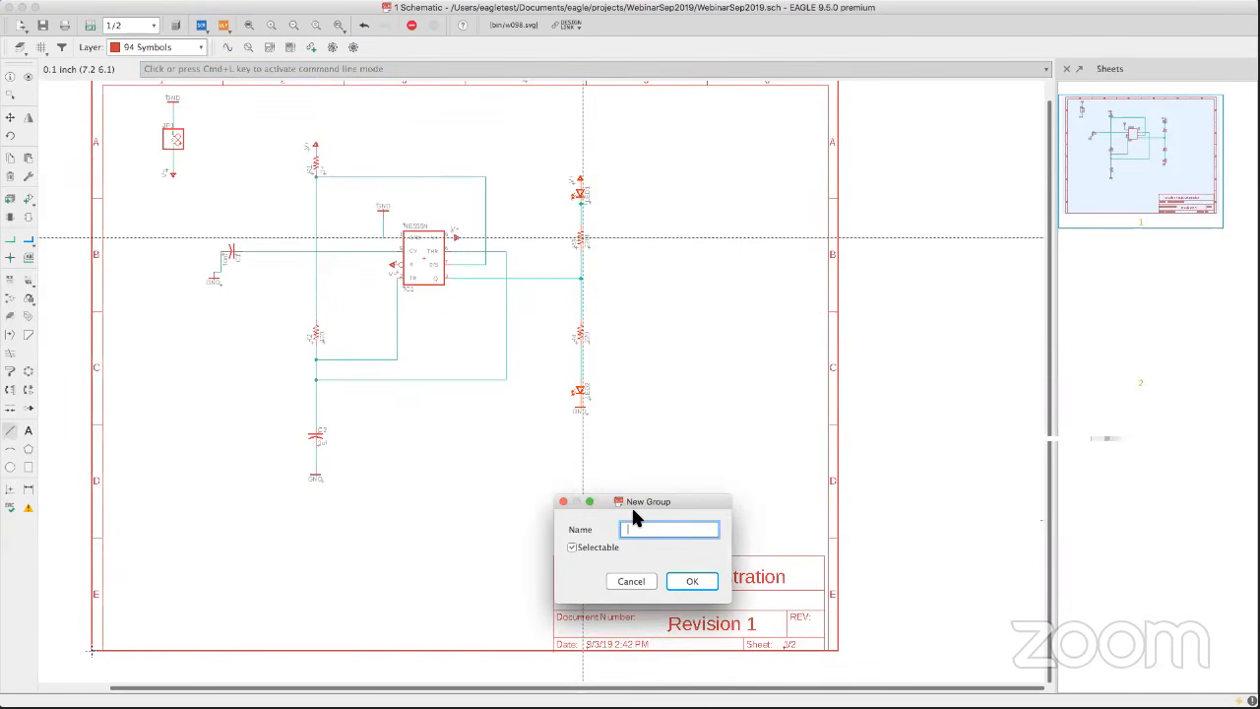
type("LEDFLASH")
left_click(692, 582)
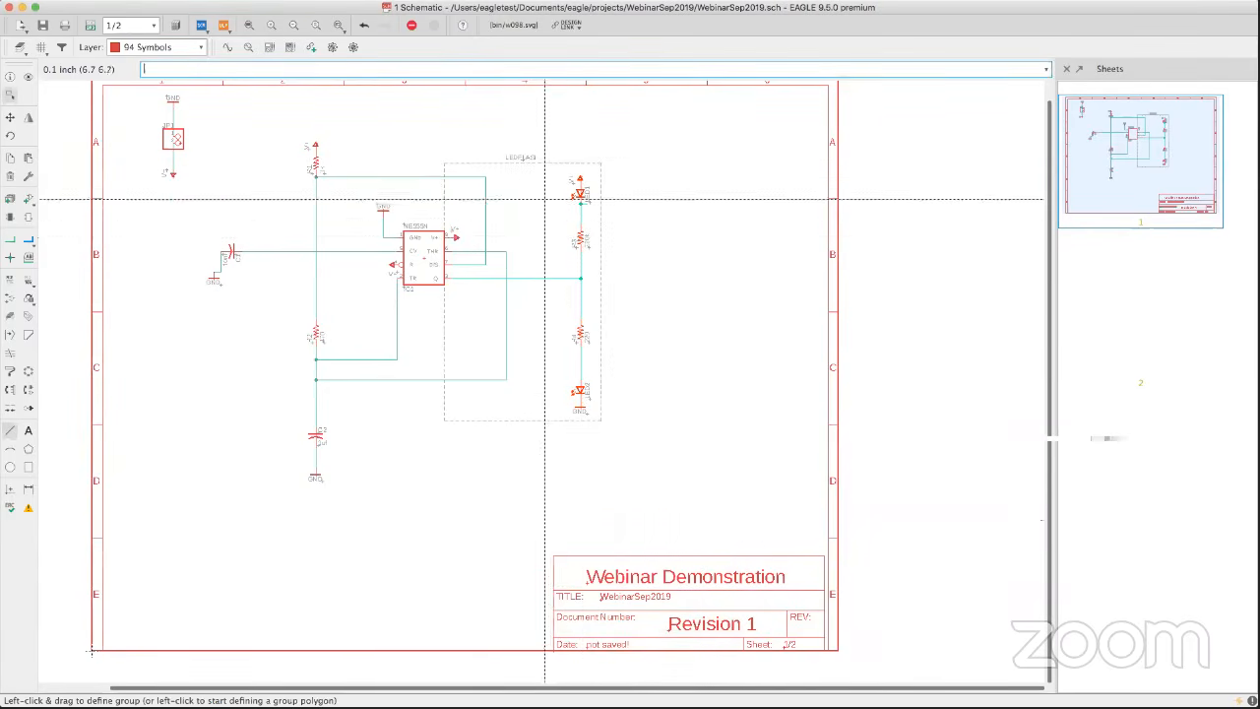
left_click_drag(523, 160, 527, 110)
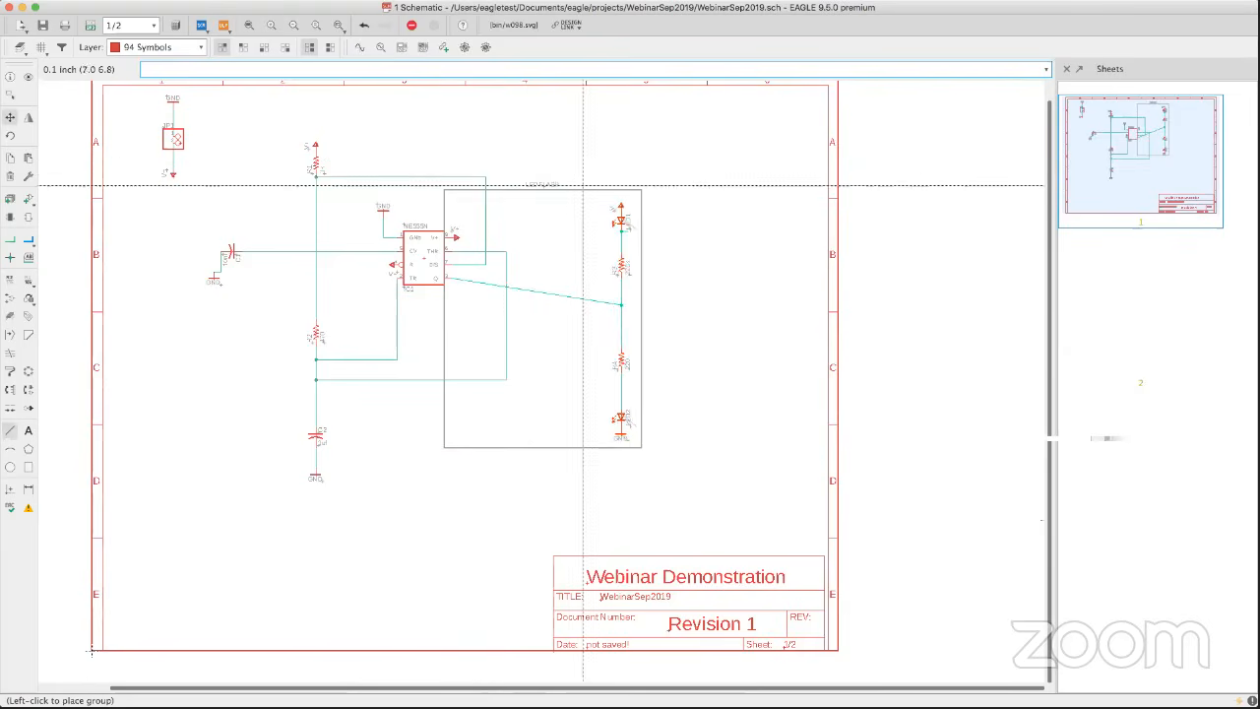
left_click(522, 165)
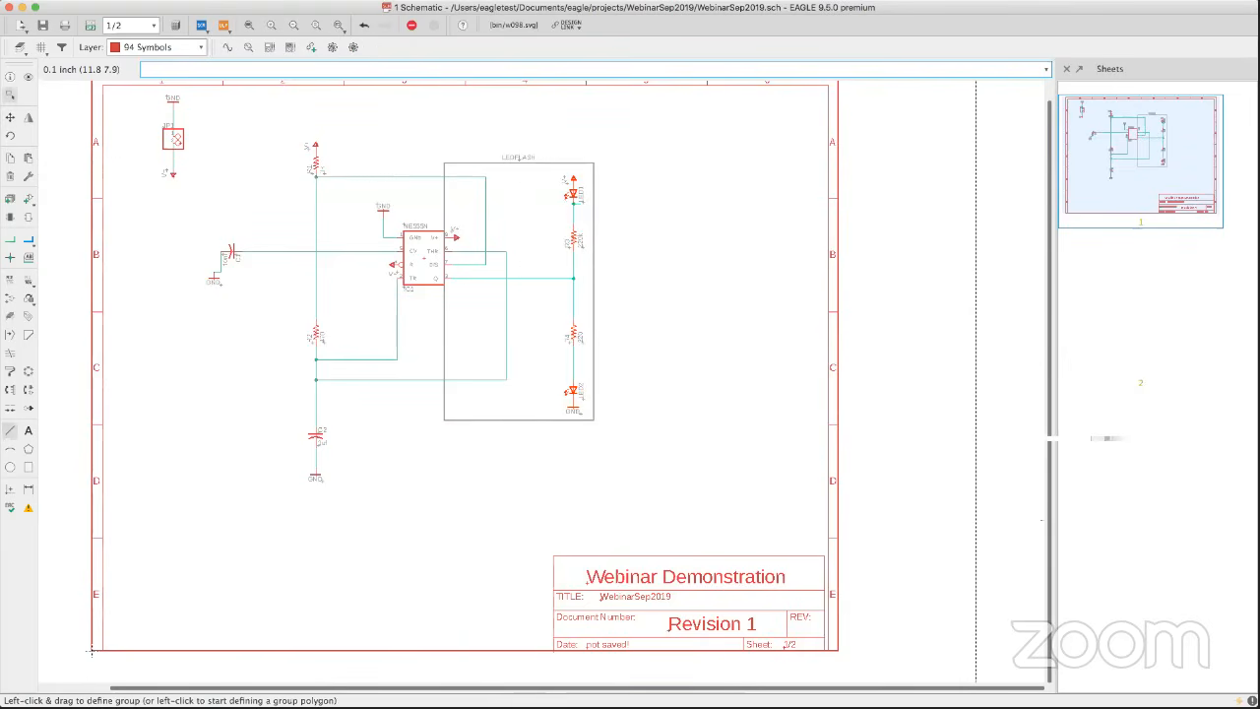
Show the Design Manager, set its view to Groups, and select LEDFLASH to list its items.
right_click(1047, 30)
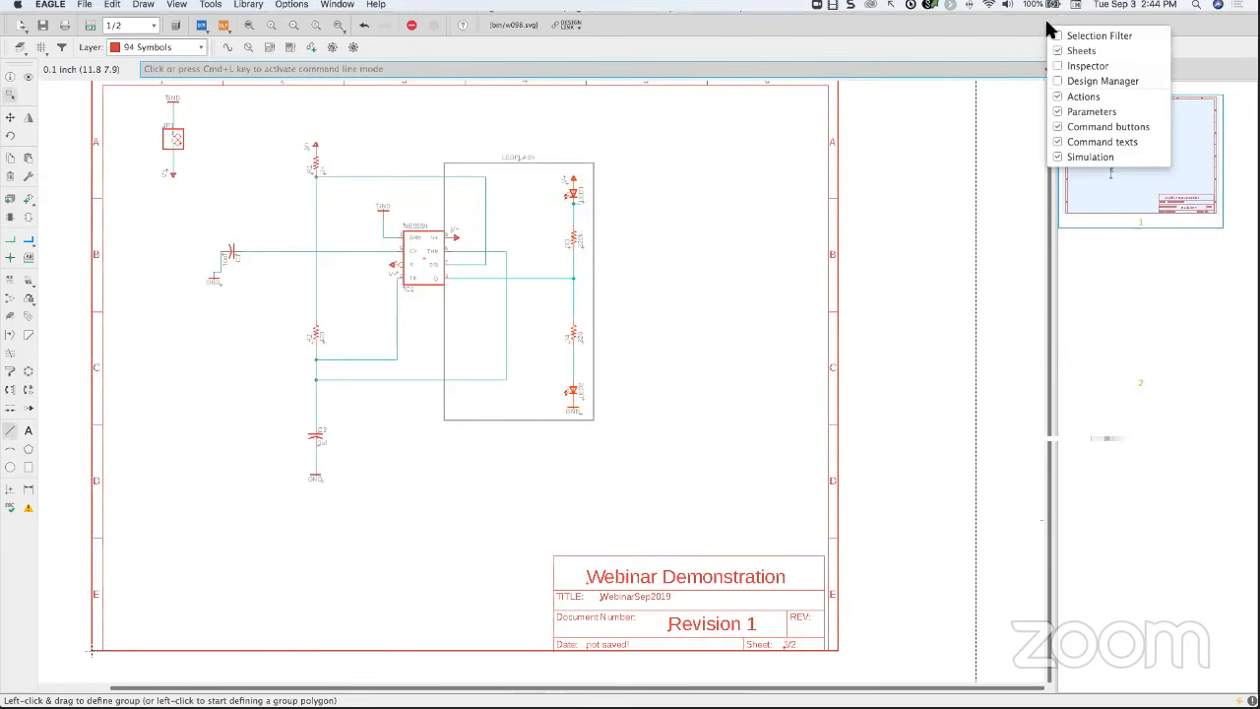
left_click(1054, 84)
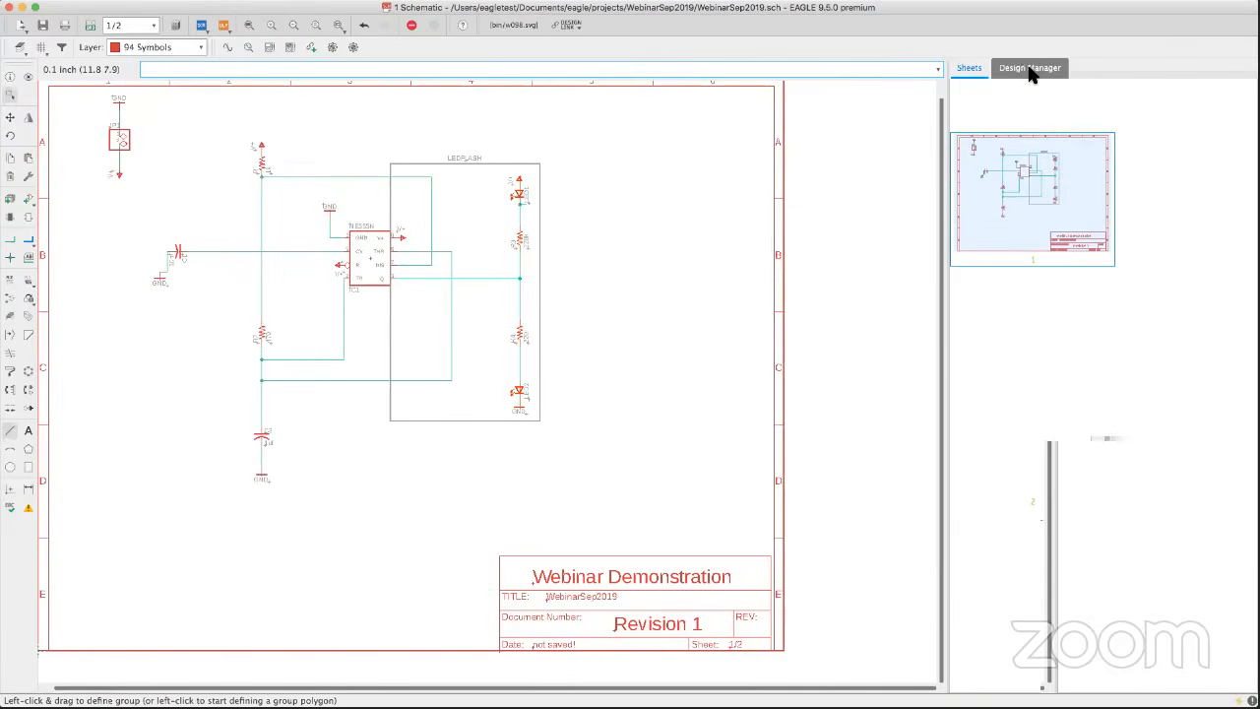
left_click(1031, 68)
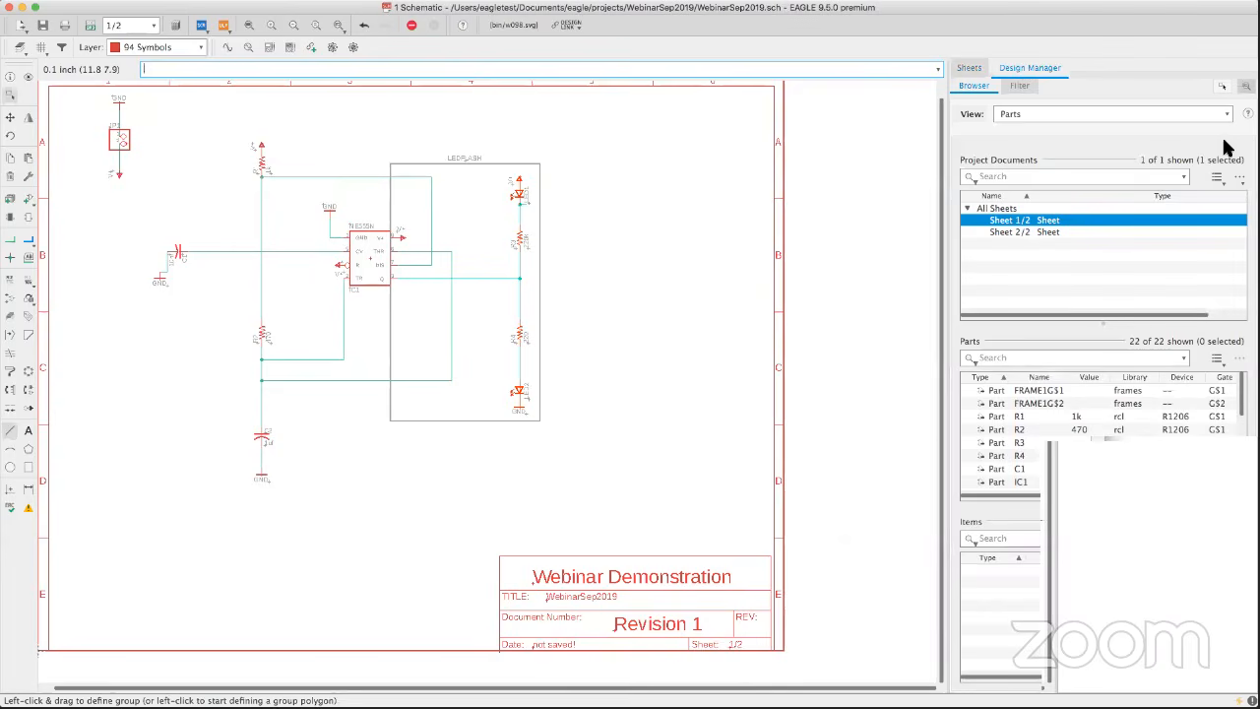
left_click(976, 86)
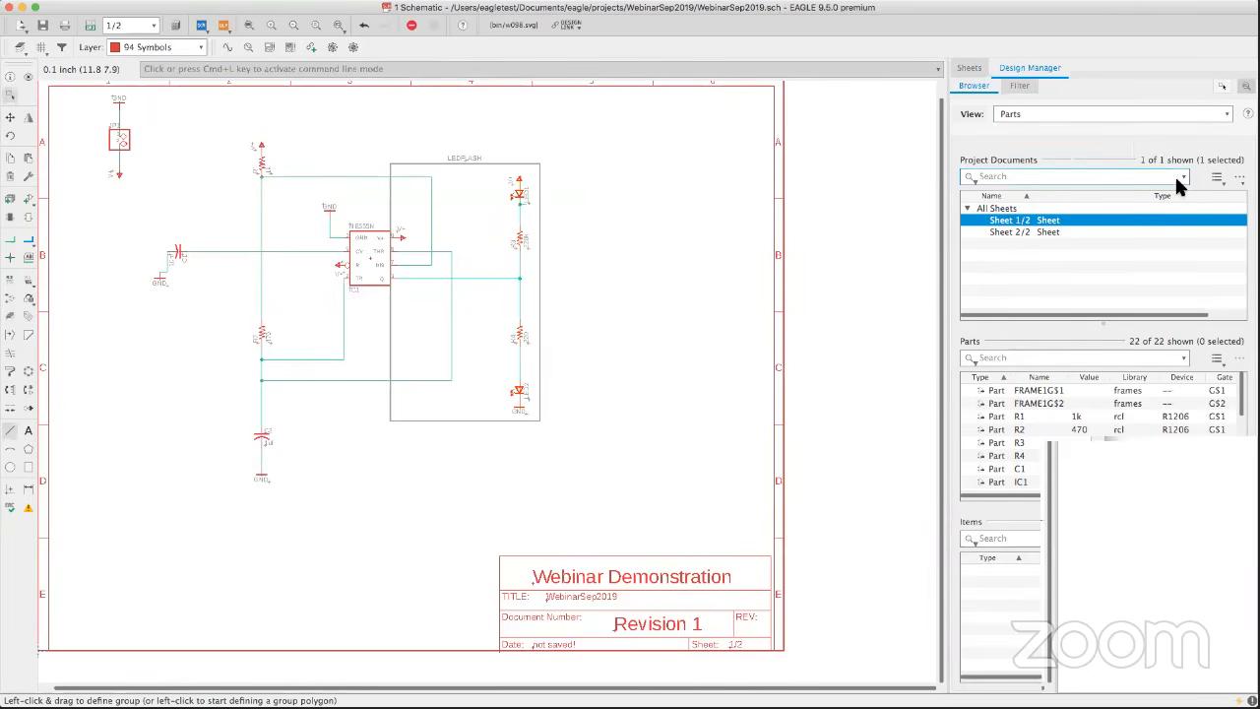
left_click(1146, 115)
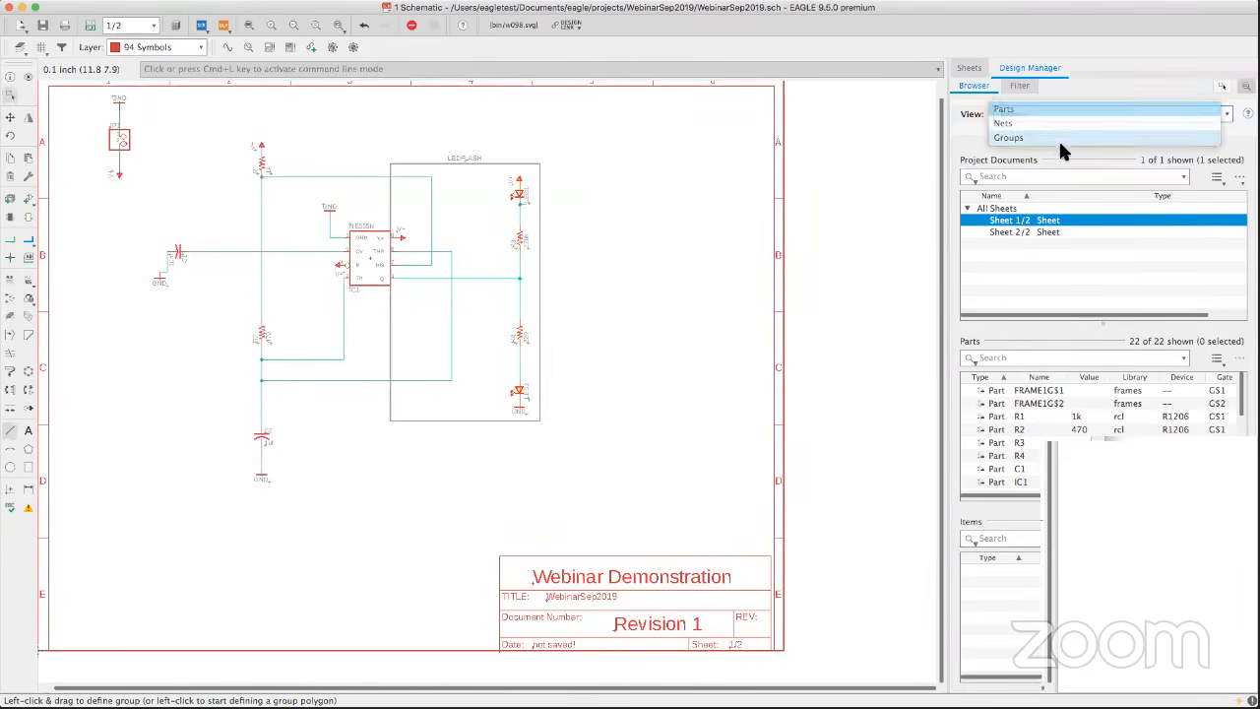
left_click(1063, 274)
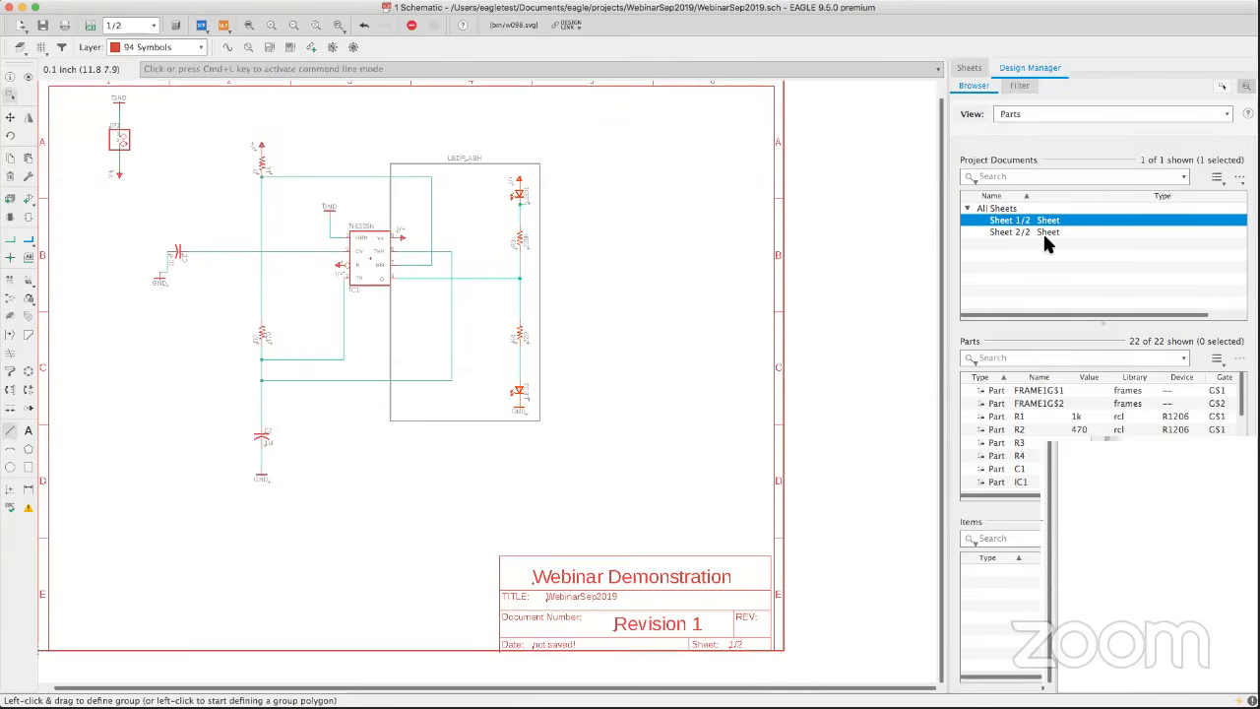
left_click(1059, 260)
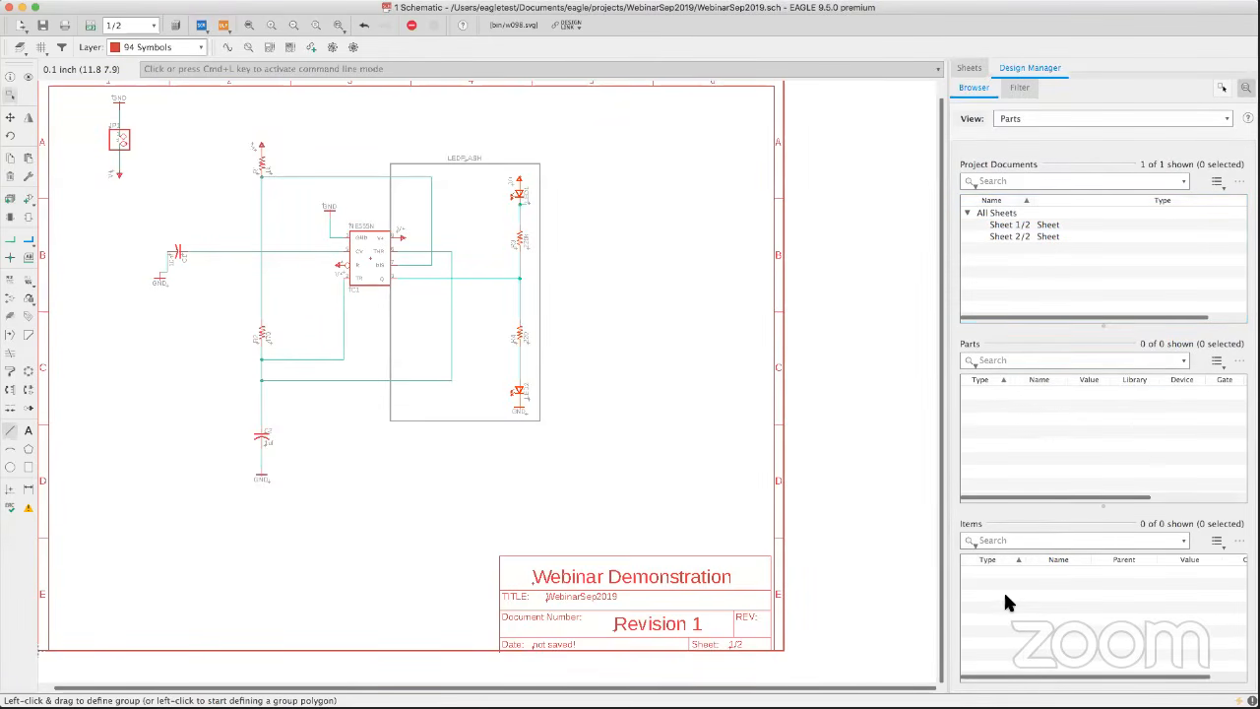
left_click(1097, 118)
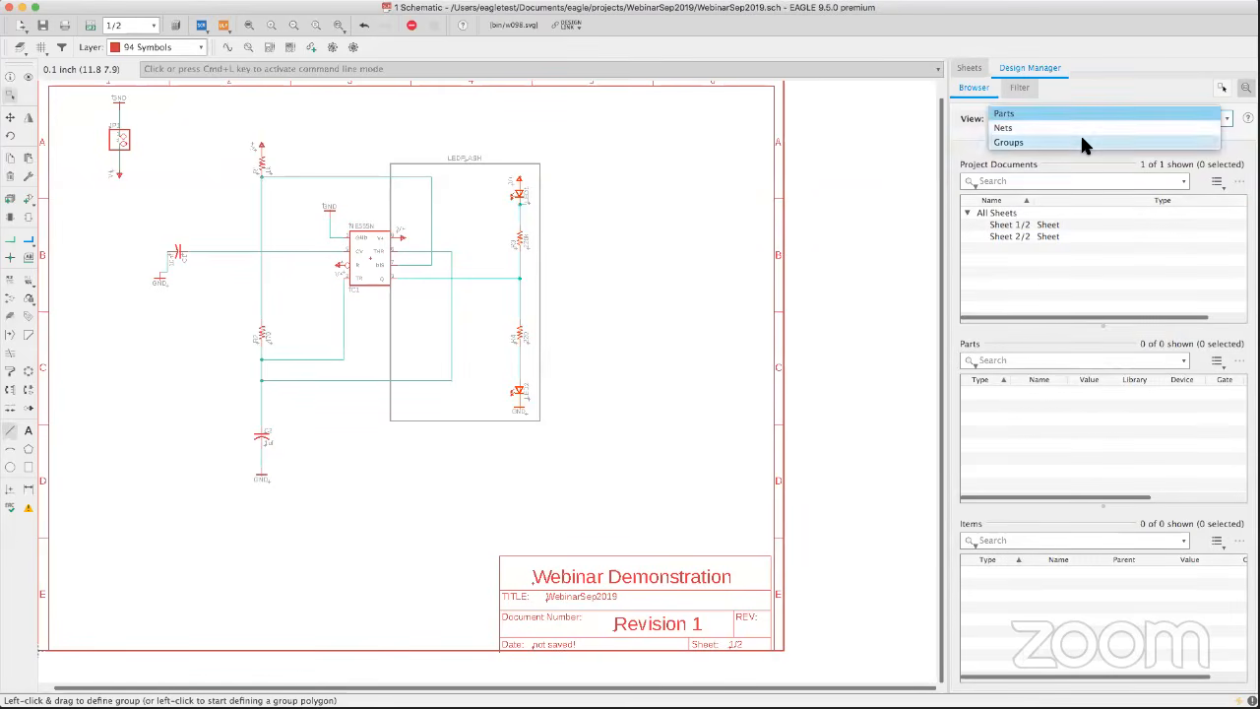
left_click(1014, 141)
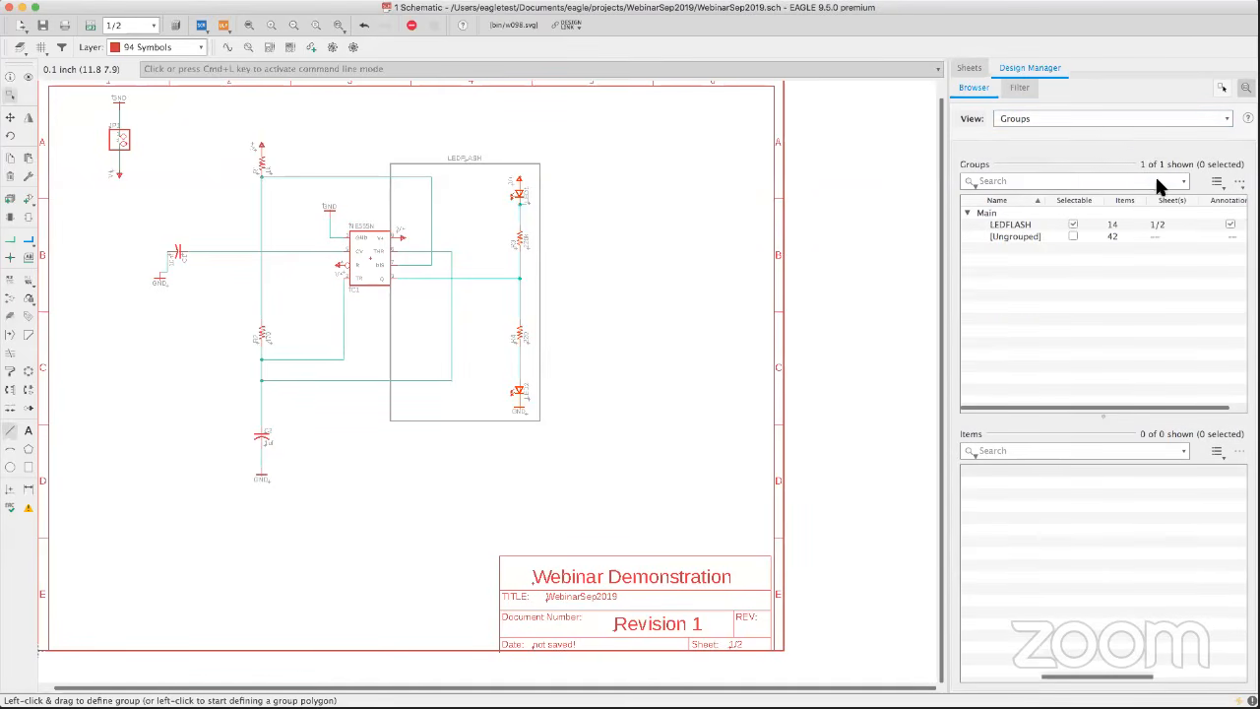
left_click(1013, 225)
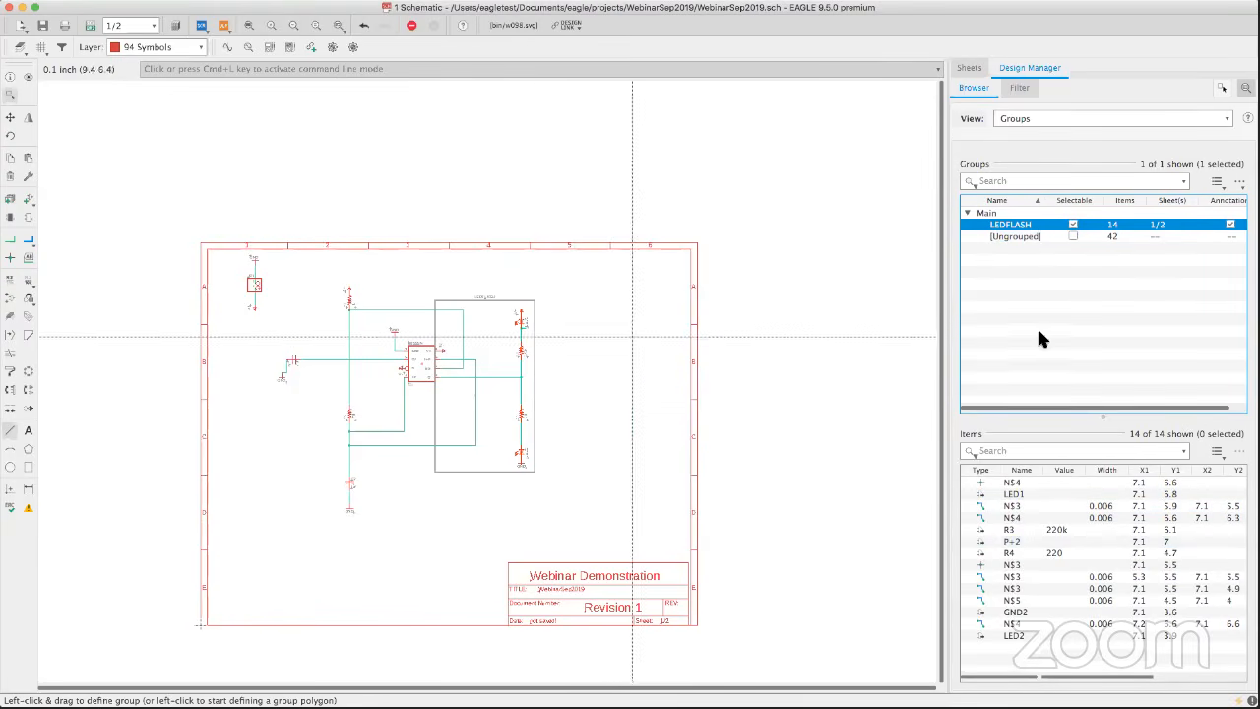
Create a selectable group named POWERIN from header JP1 and its GND and V+ supply symbols.
scroll(256, 285, "up", 5)
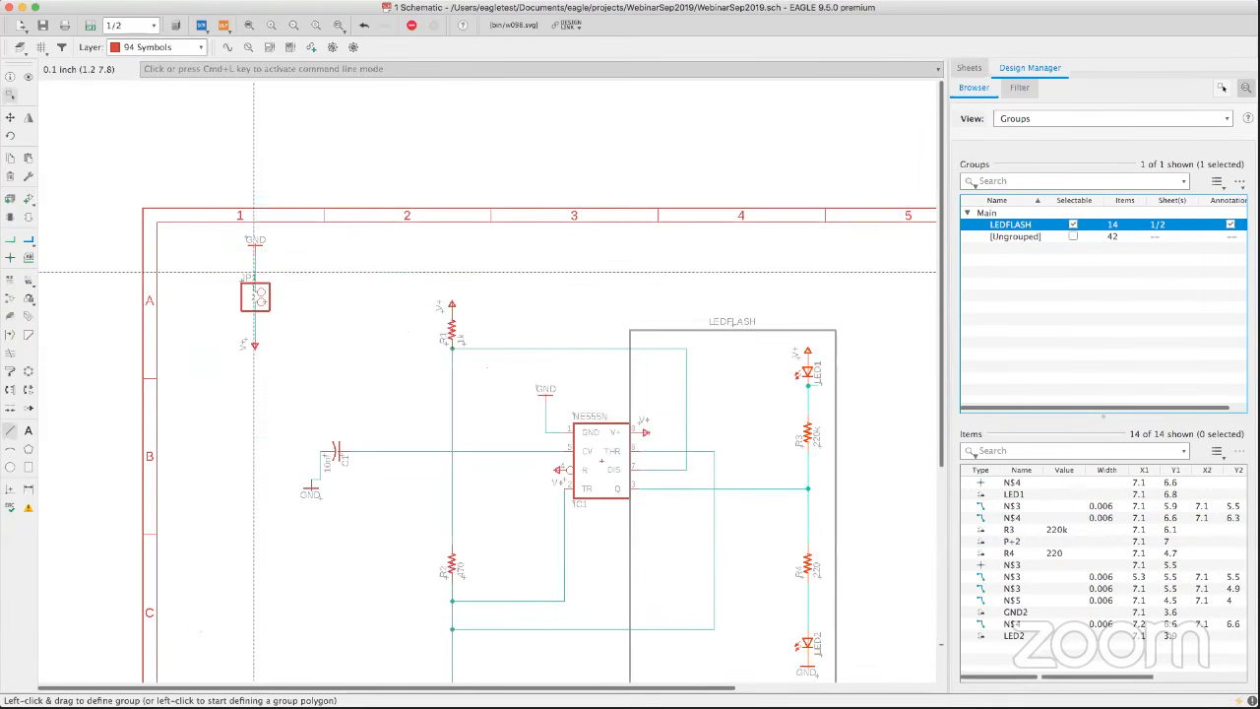
left_click_drag(201, 232, 310, 369)
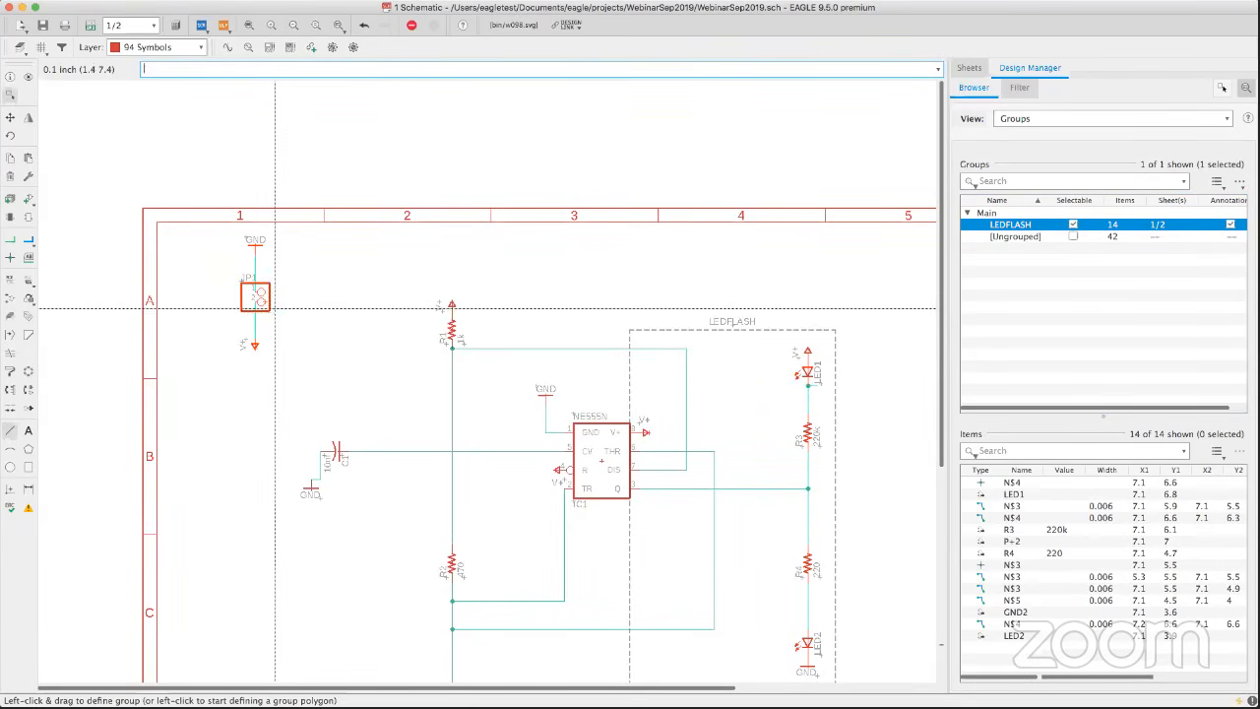
right_click(265, 305)
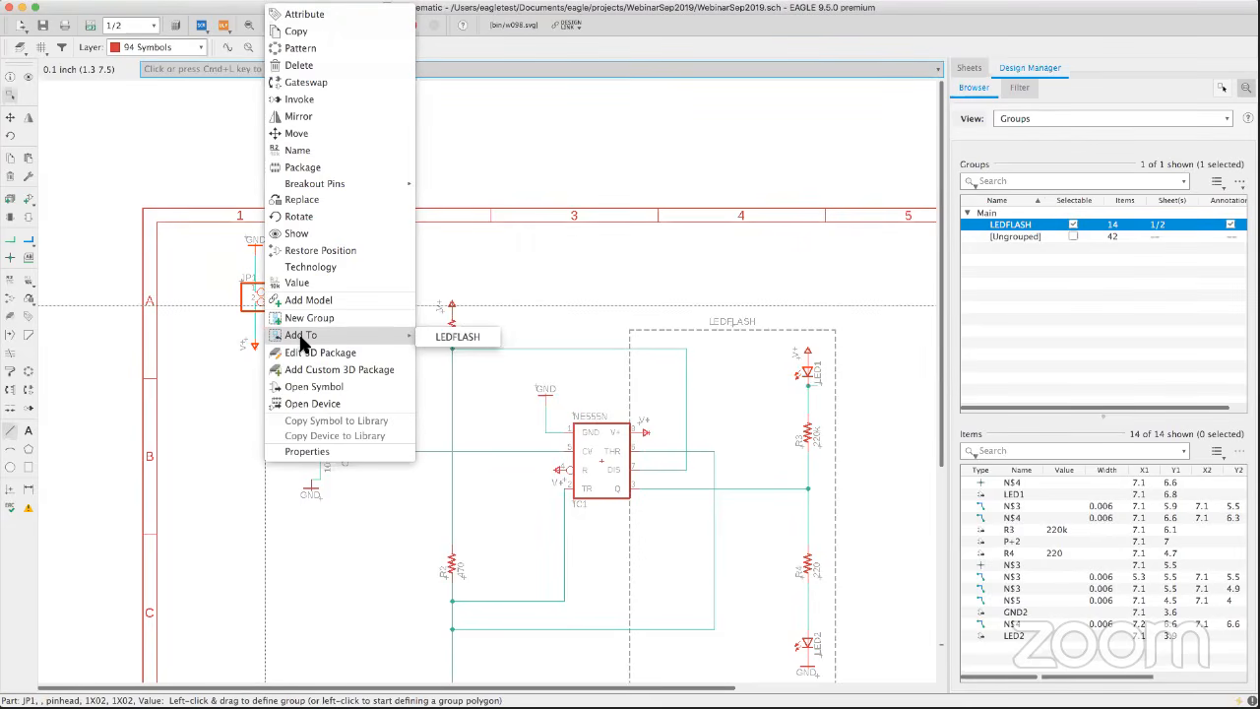
left_click(308, 319)
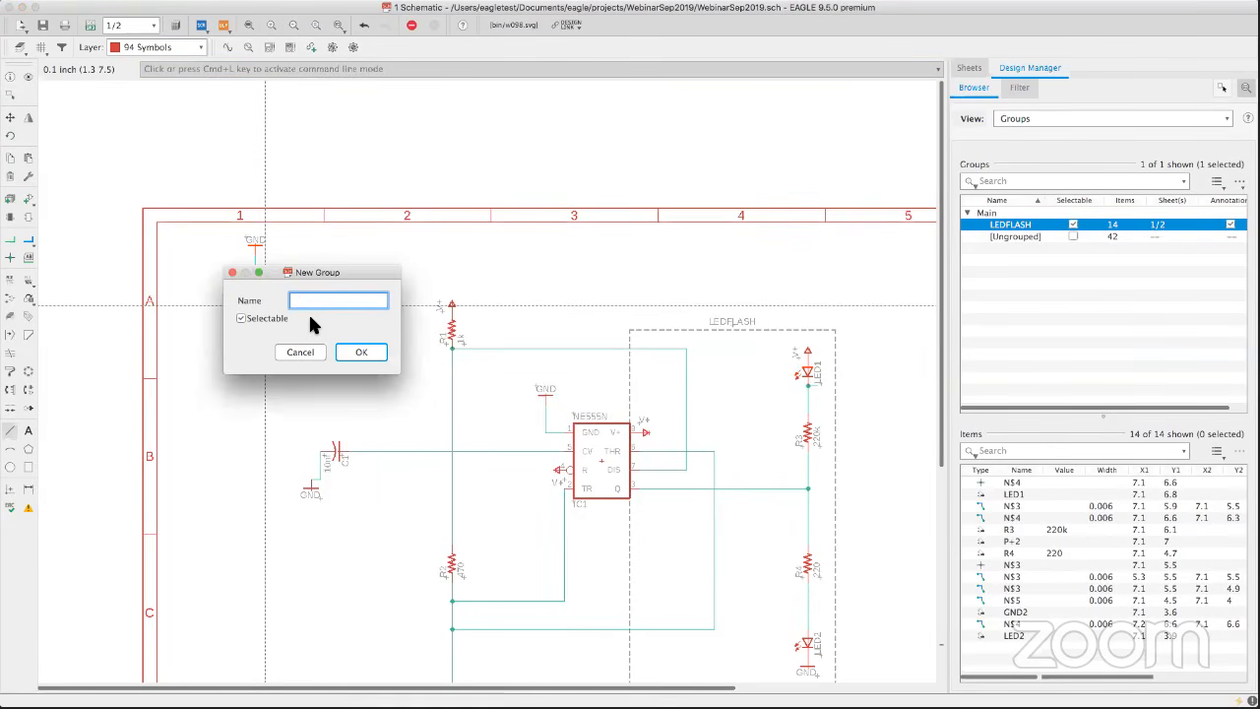
key("BackSpace")
key("BackSpace")
left_click(366, 348)
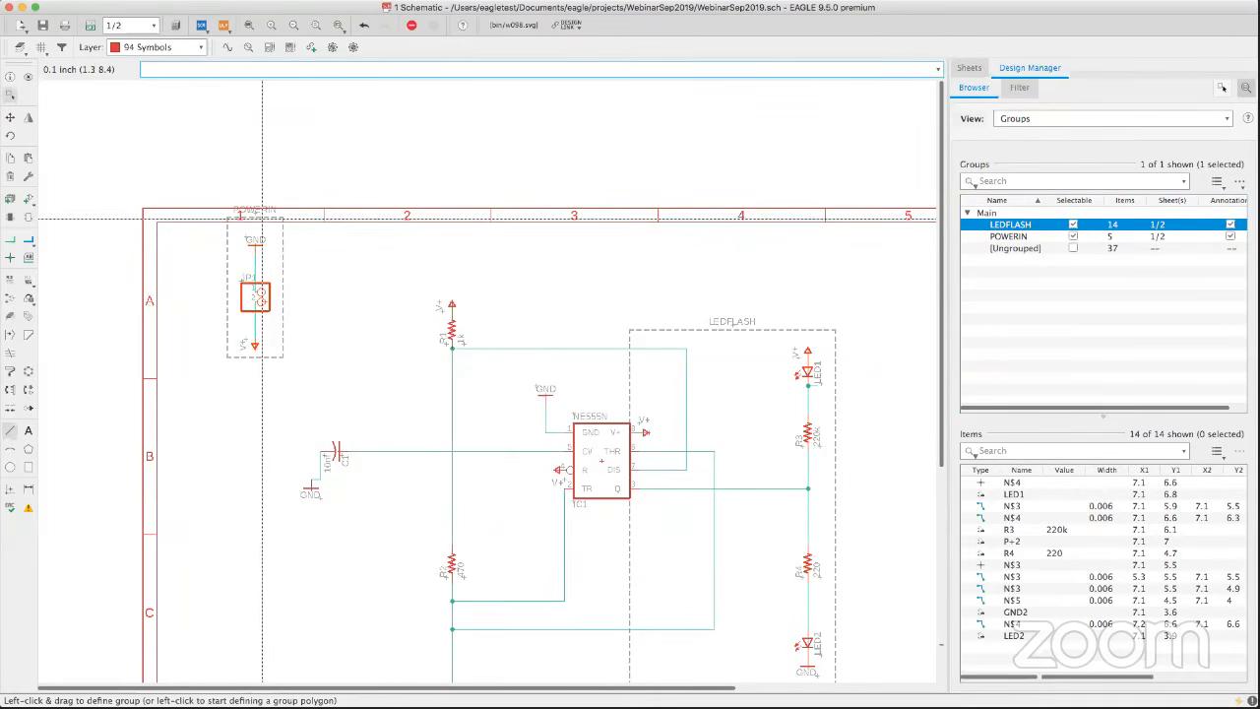
Move the POWERIN group down clear of the sheet frame's upper border and list its items in the Design Manager.
scroll(260, 218, "up", 3)
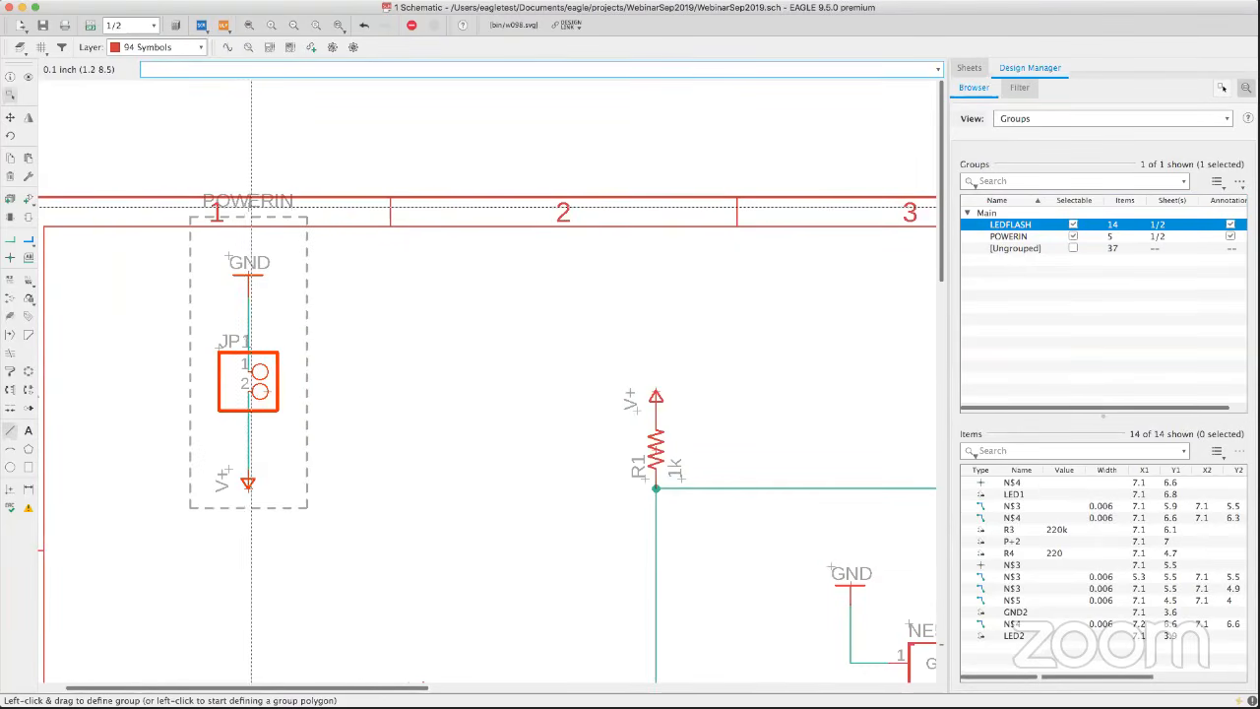
left_click_drag(249, 204, 243, 294)
left_click(243, 295)
scroll(393, 294, "down", 3)
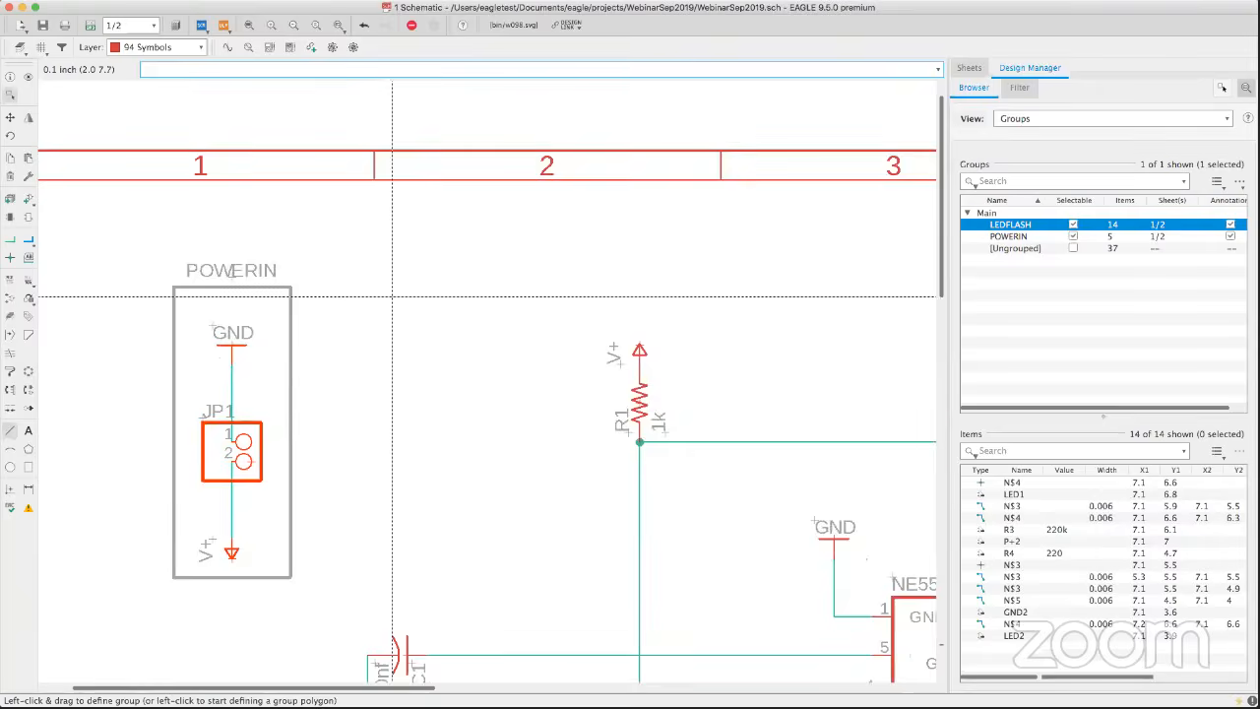
scroll(393, 294, "down", 3)
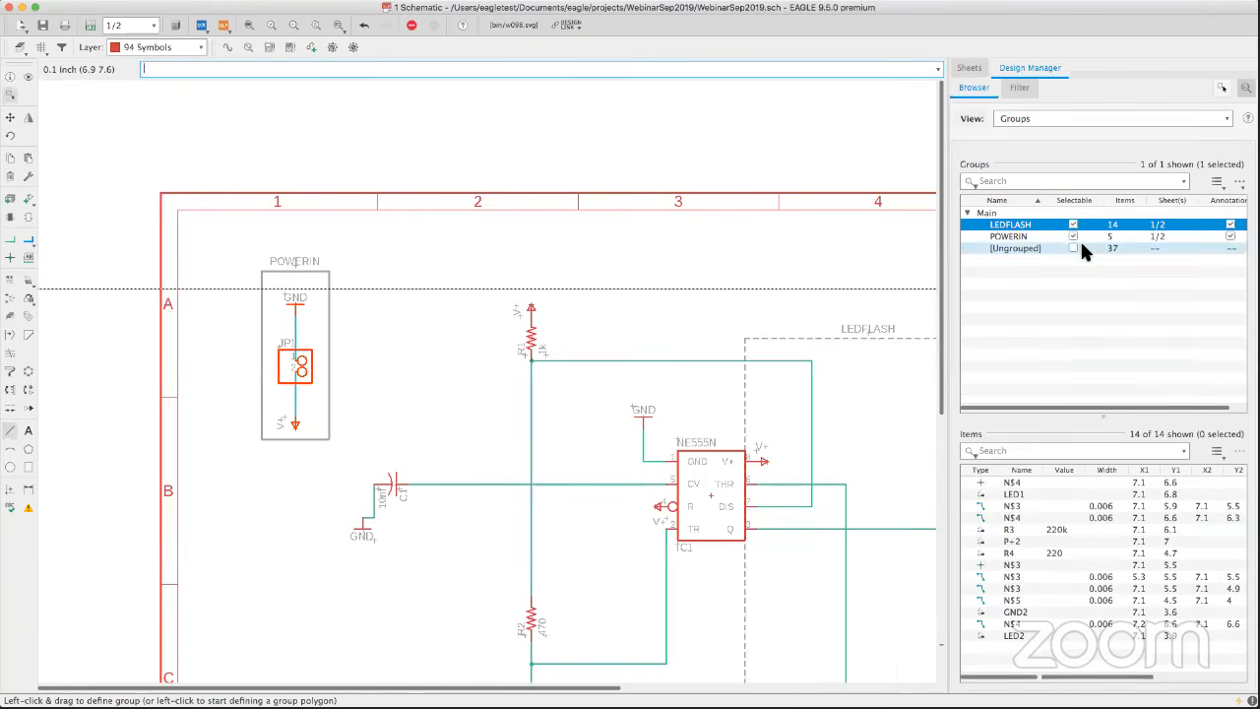
left_click(1015, 237)
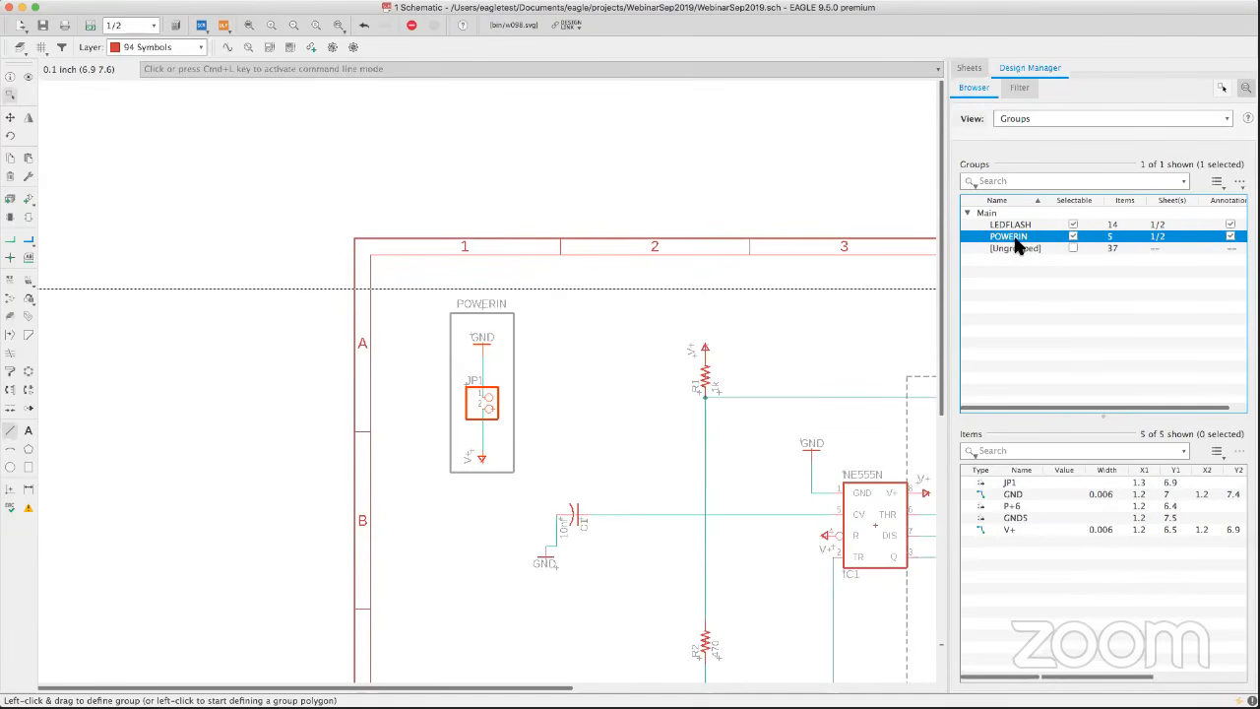
scroll(731, 377, "up", 3)
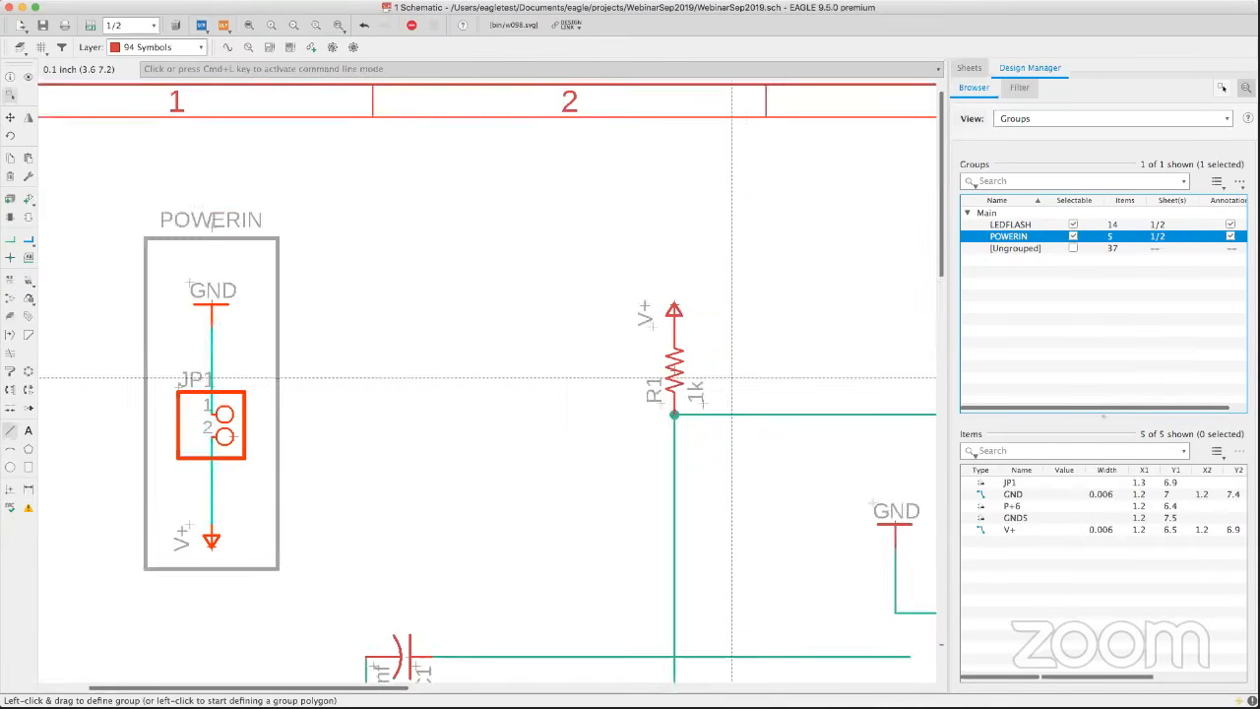
scroll(731, 377, "down", 5)
scroll(732, 378, "down", 4)
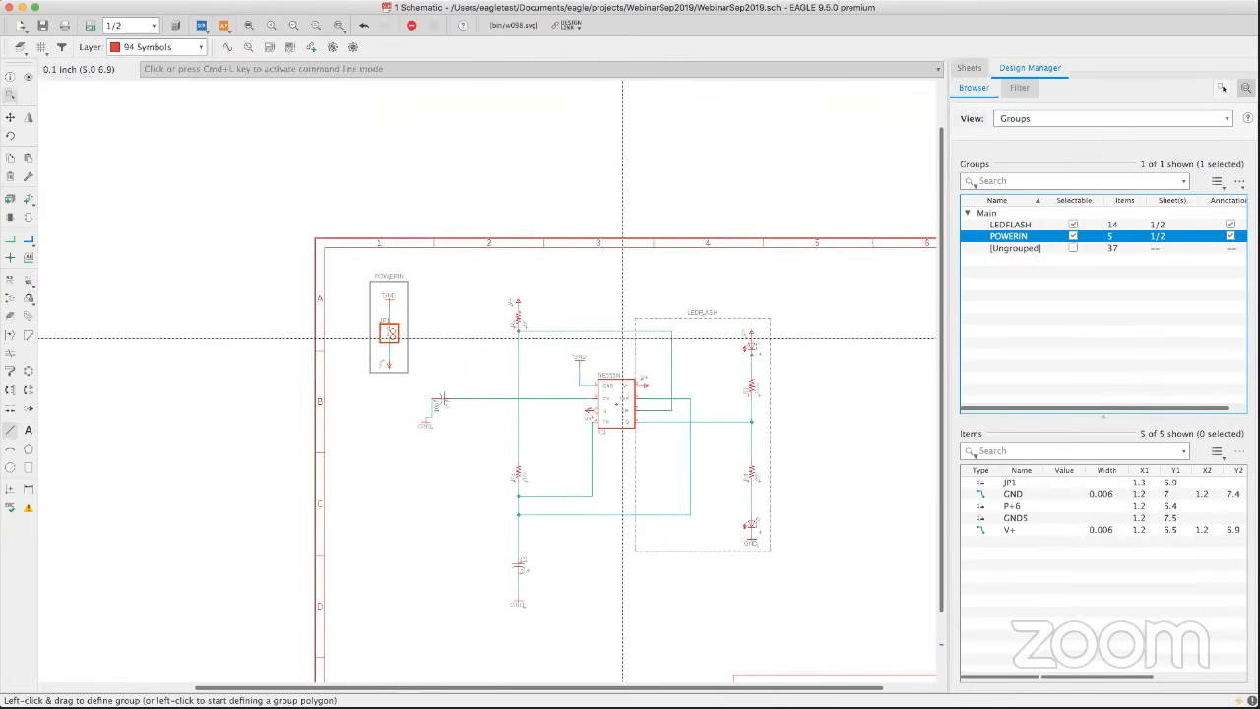
middle_click_drag(624, 338, 434, 210)
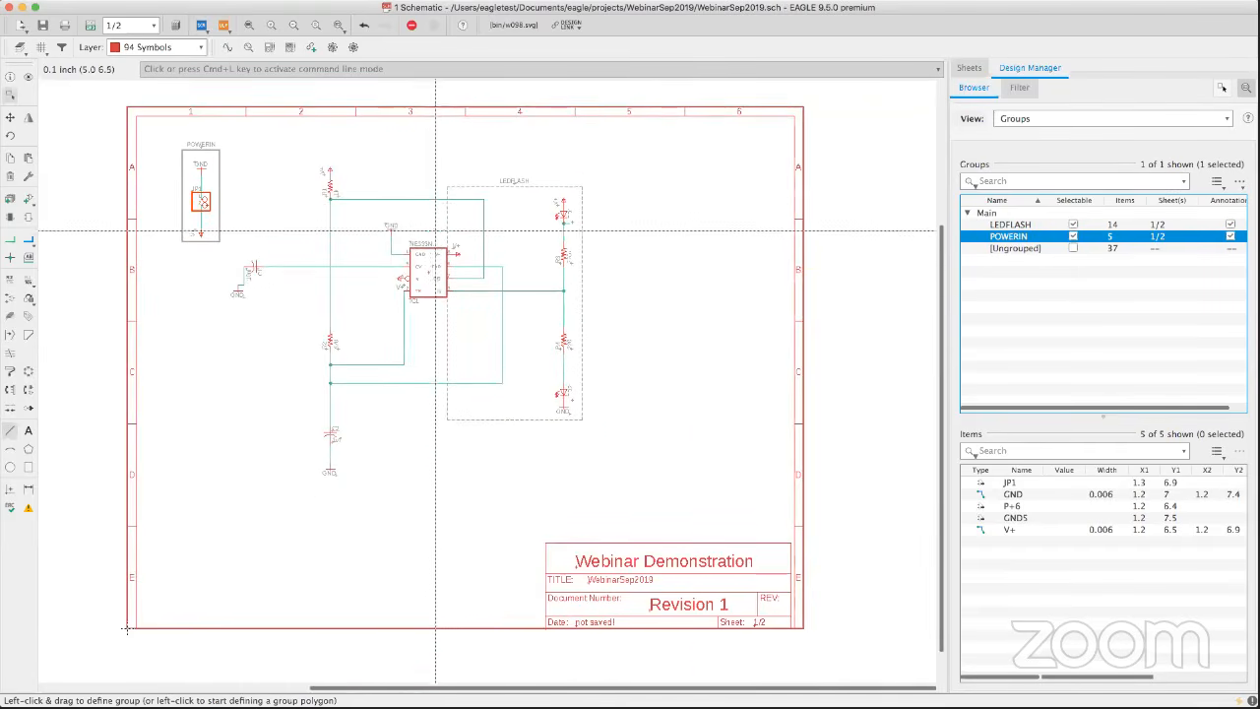
scroll(429, 246, "up", 3)
scroll(430, 246, "down", 3)
middle_click_drag(445, 278, 419, 285)
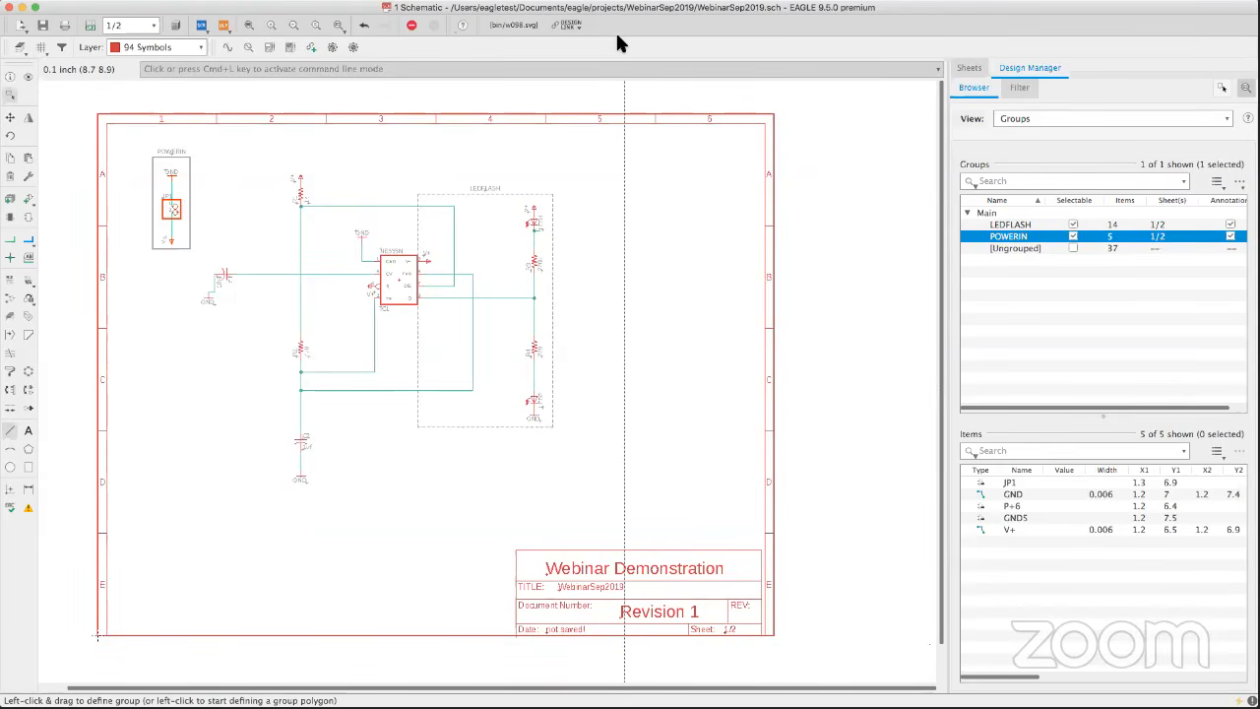
Hide the Design Manager and Sheets panels.
right_click(794, 29)
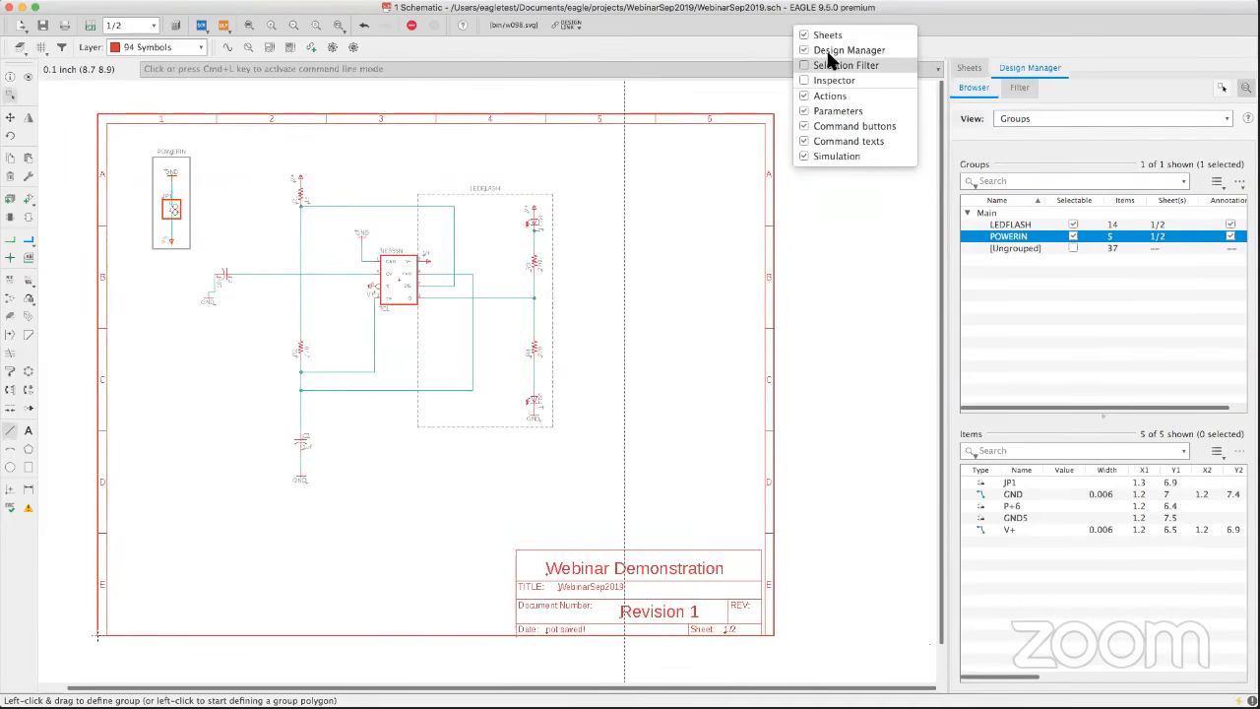
right_click(724, 33)
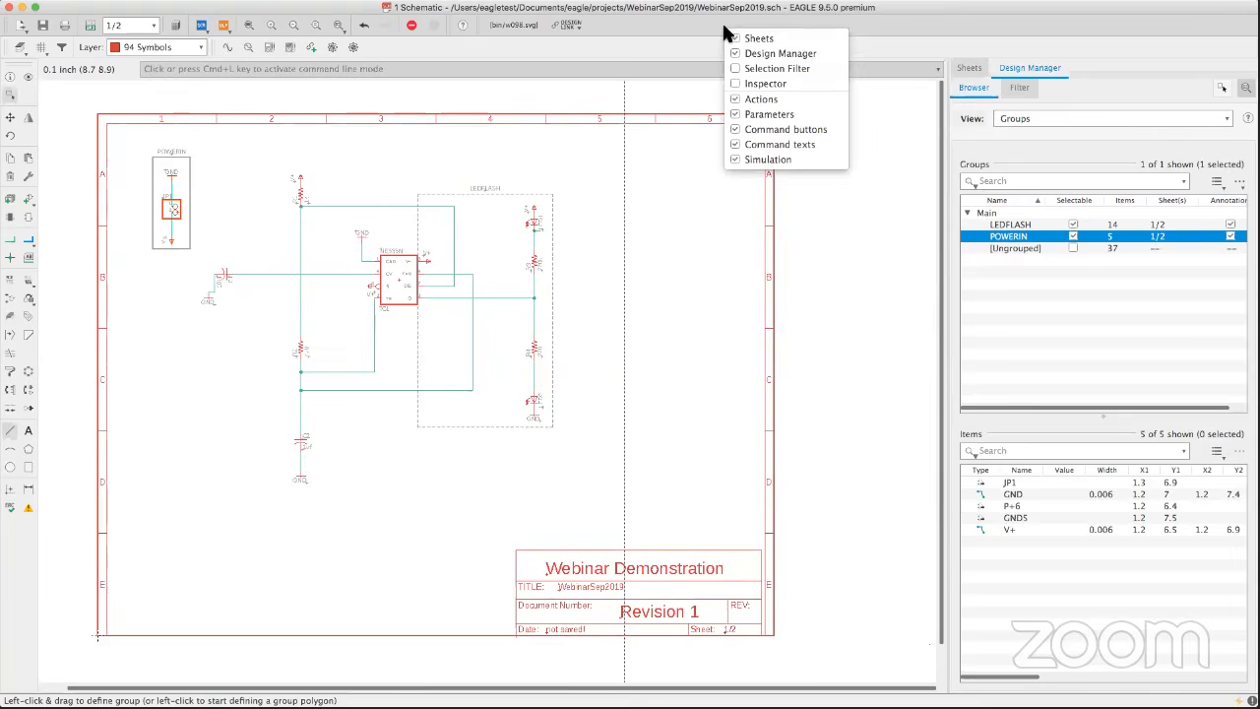
left_click(768, 55)
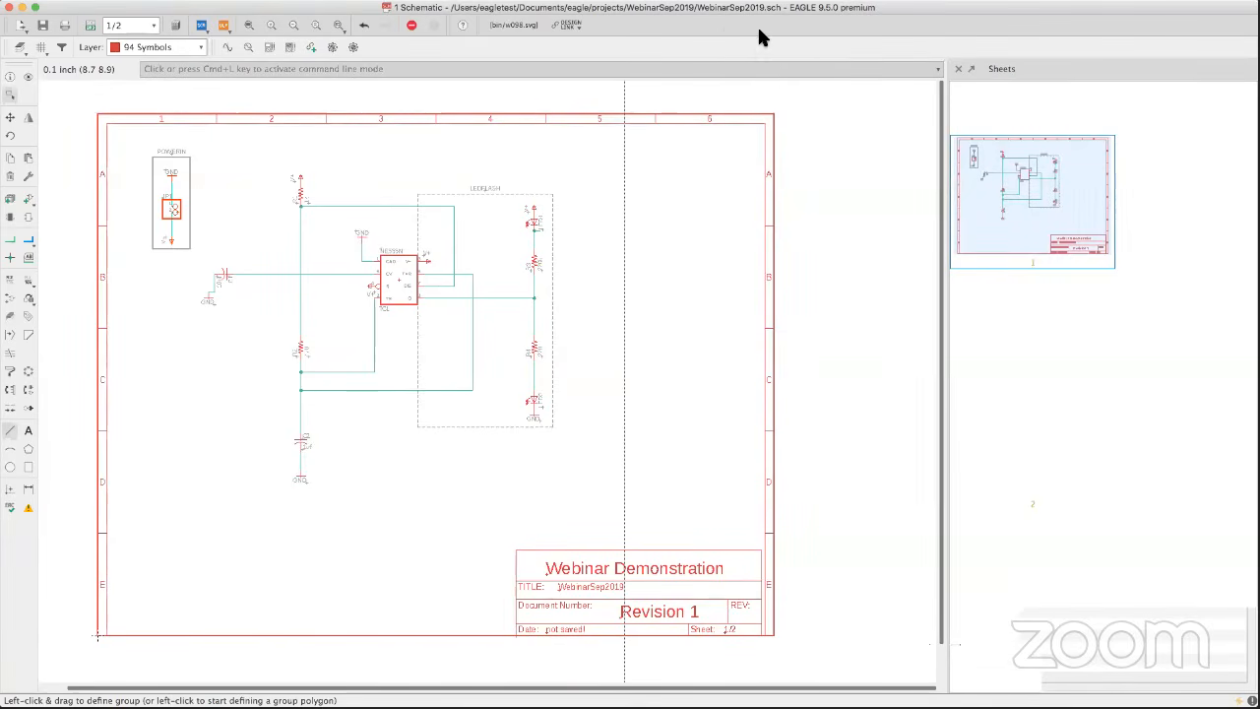
right_click(763, 40)
left_click(771, 44)
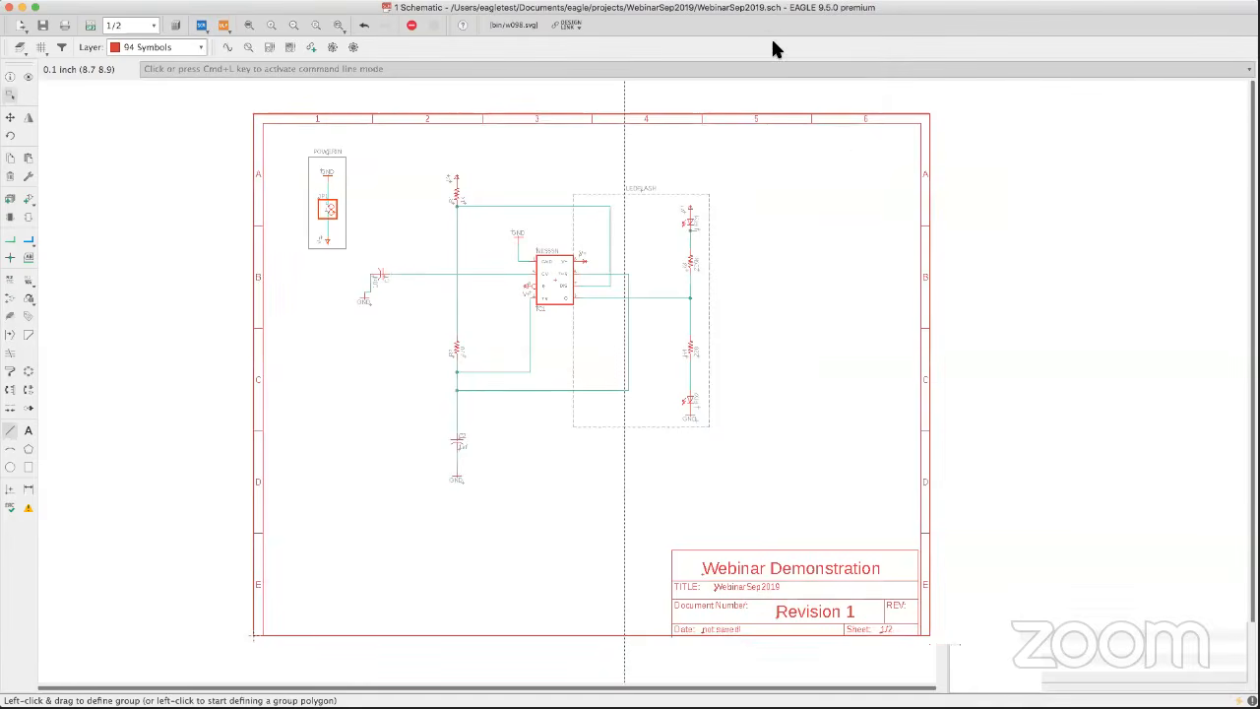
Show the Design Manager again and add the Selection Filter panel beside it.
right_click(779, 33)
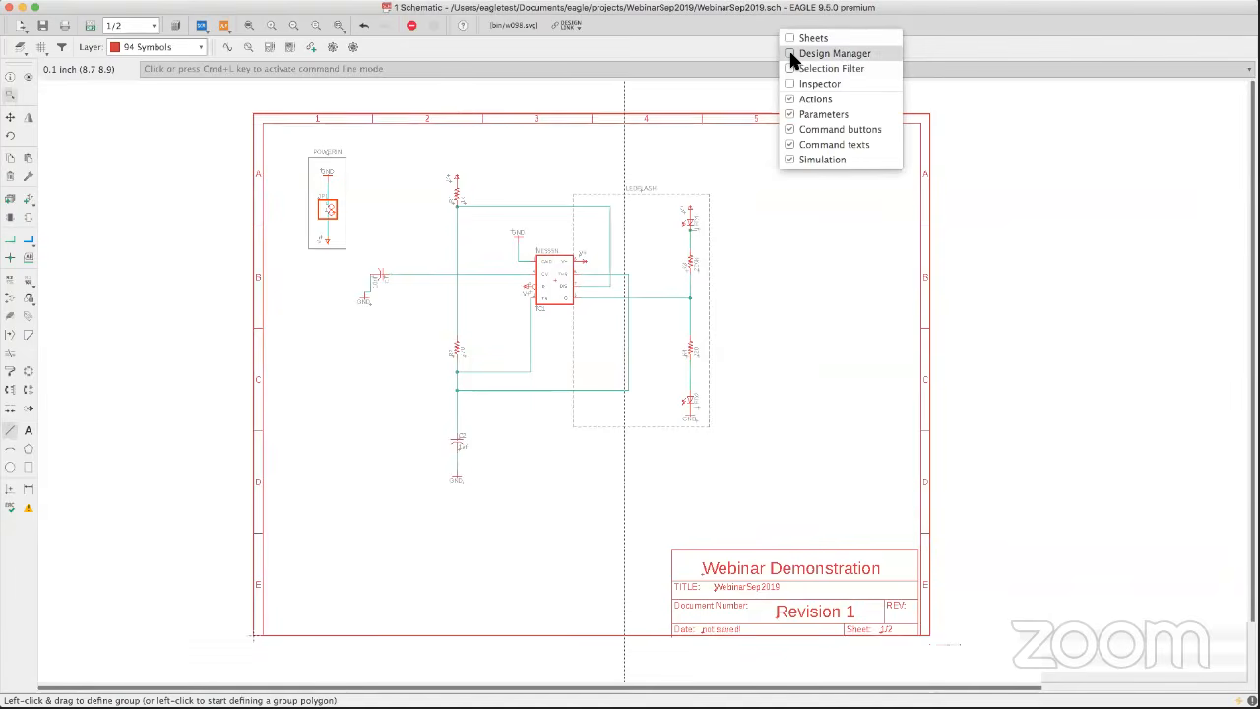
left_click(798, 53)
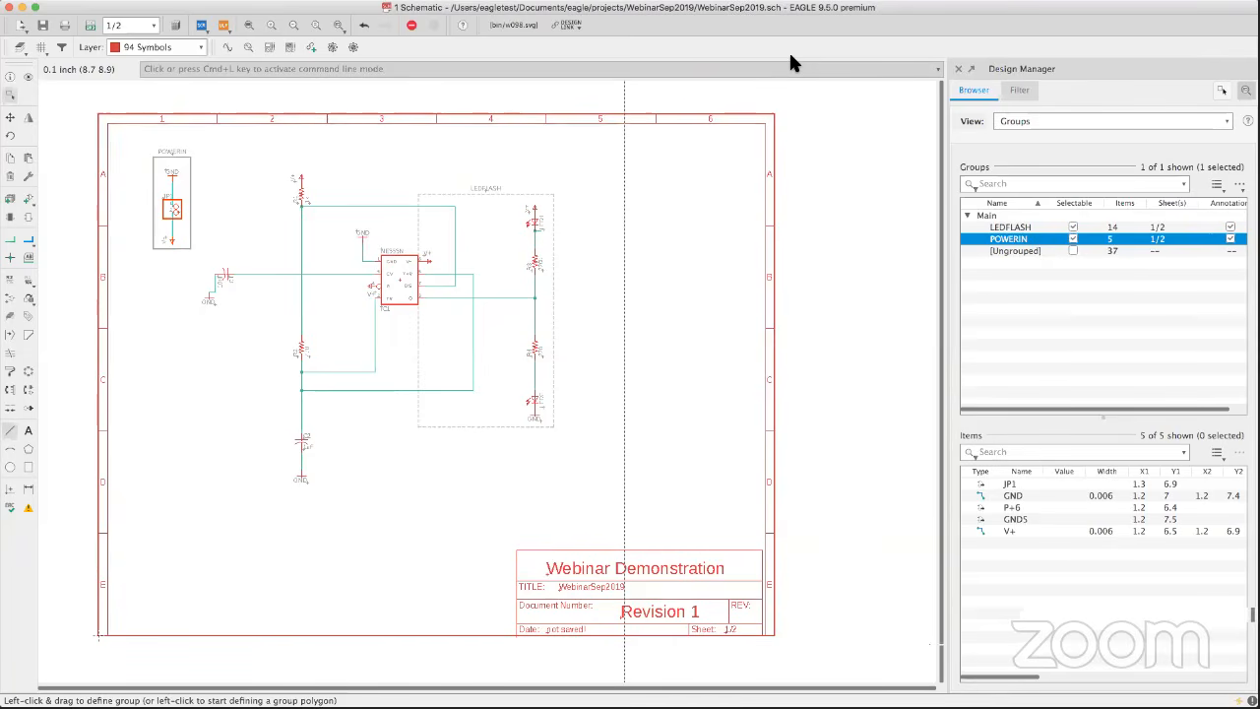
right_click(820, 31)
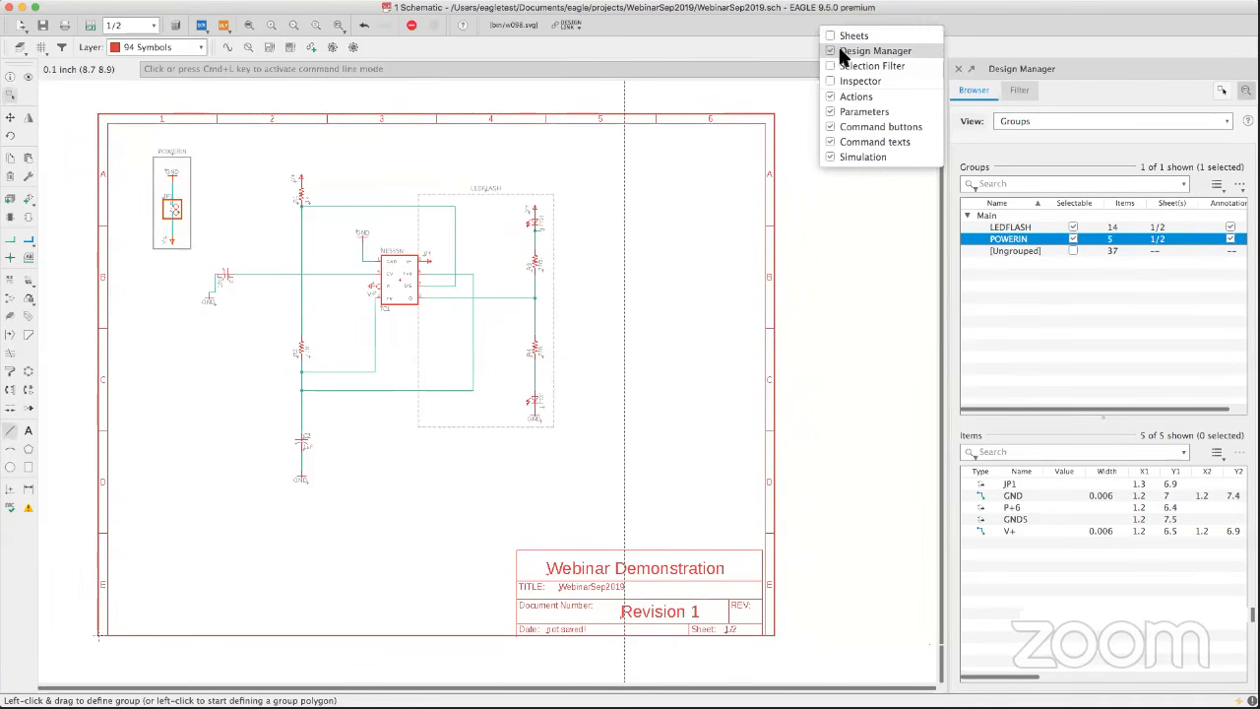
left_click(832, 66)
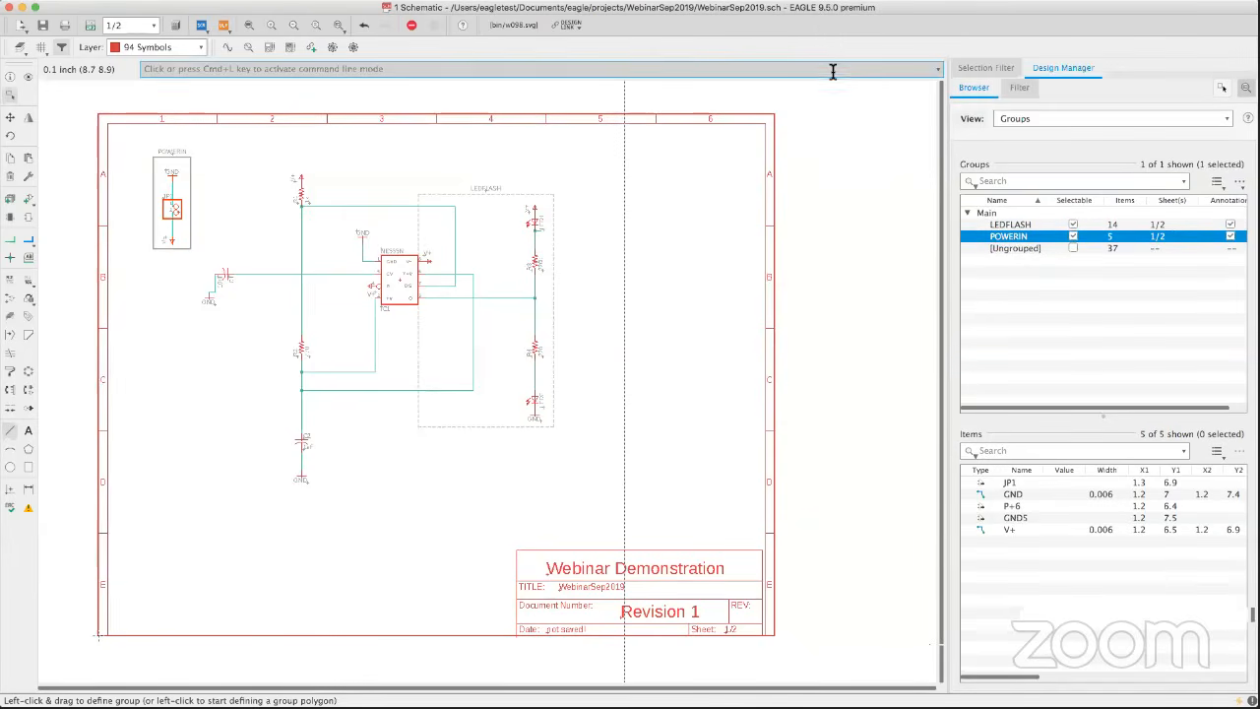
right_click(914, 24)
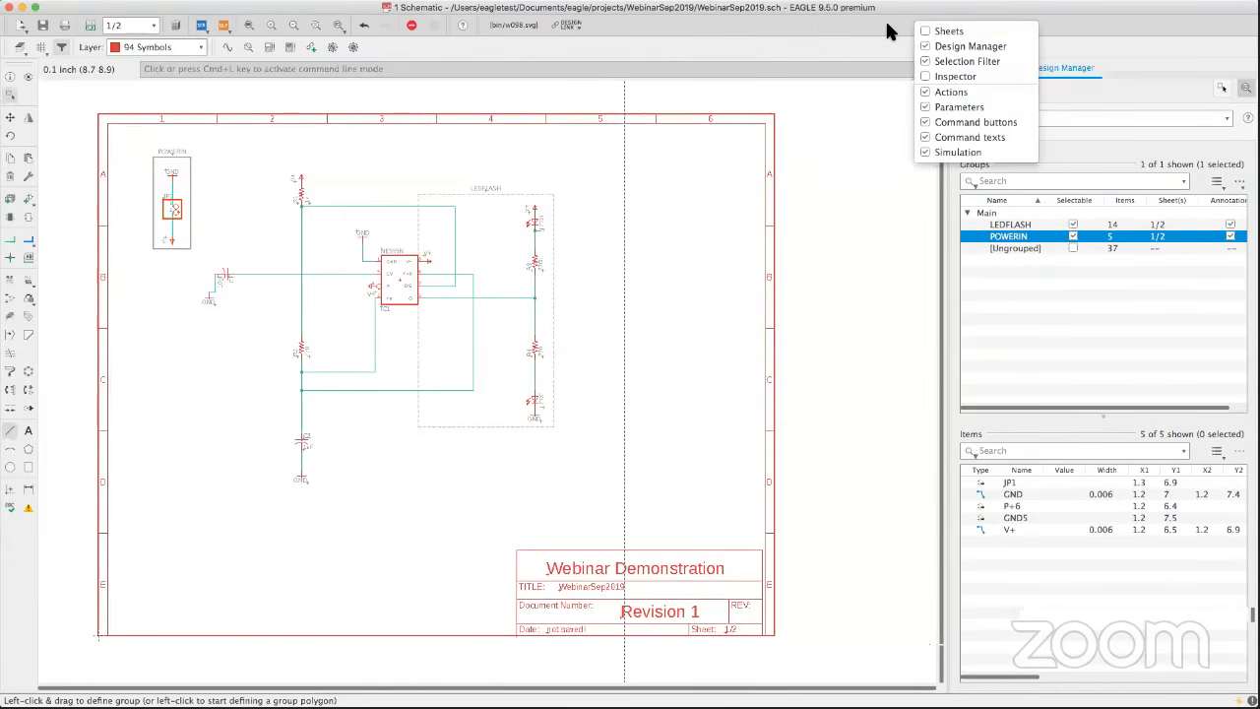
left_click(887, 24)
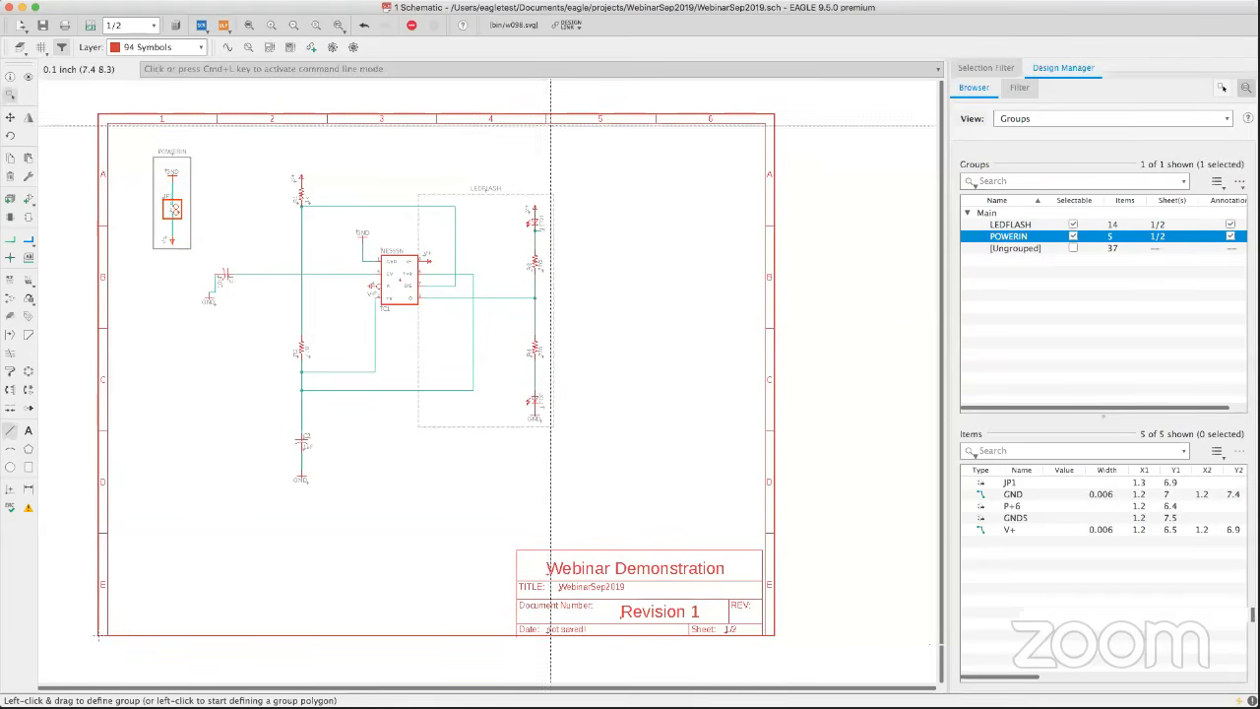
right_click(534, 222)
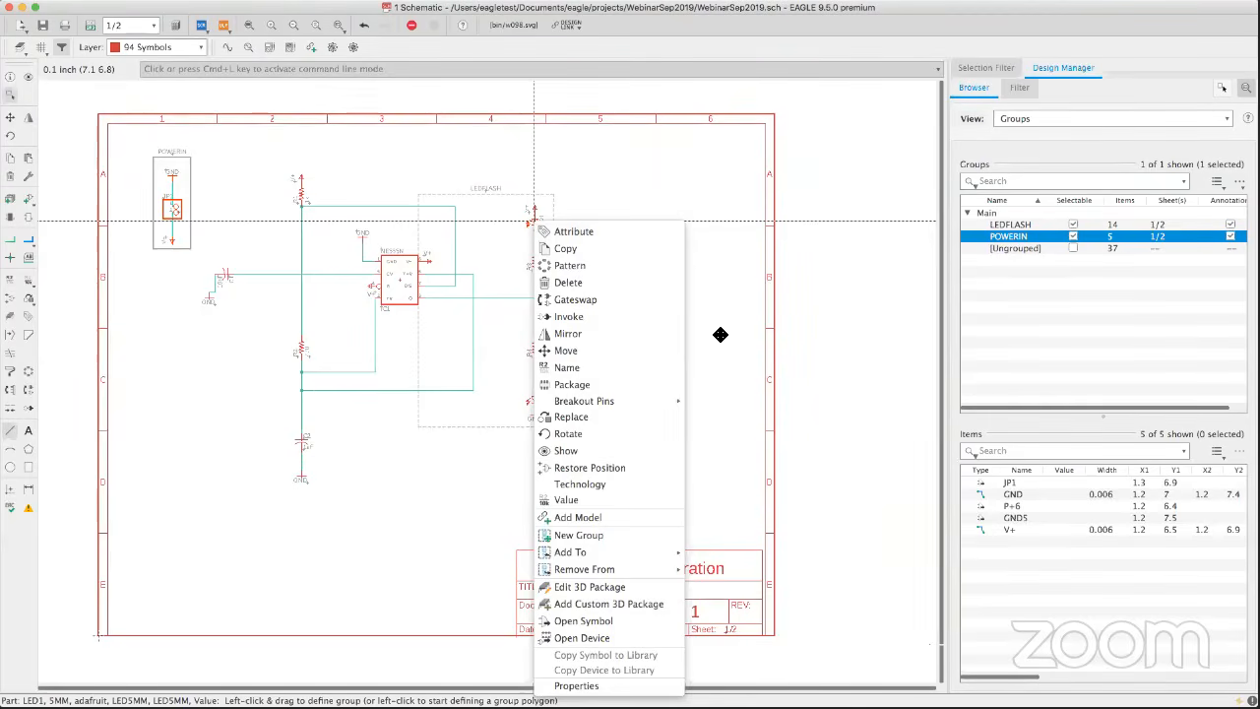
left_click(711, 270)
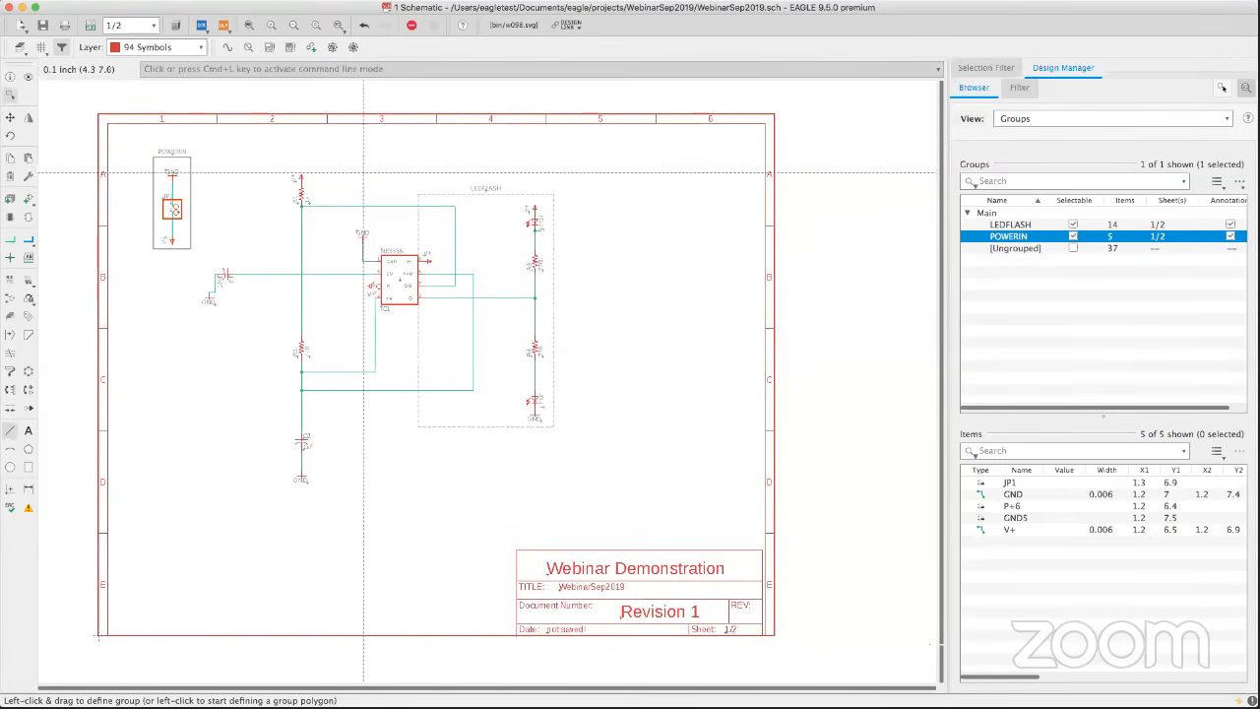
Open the ULP browser and set its directory to /Applications/EAGLE-9.5.0/examples/ulps/examples.
left_click(228, 28)
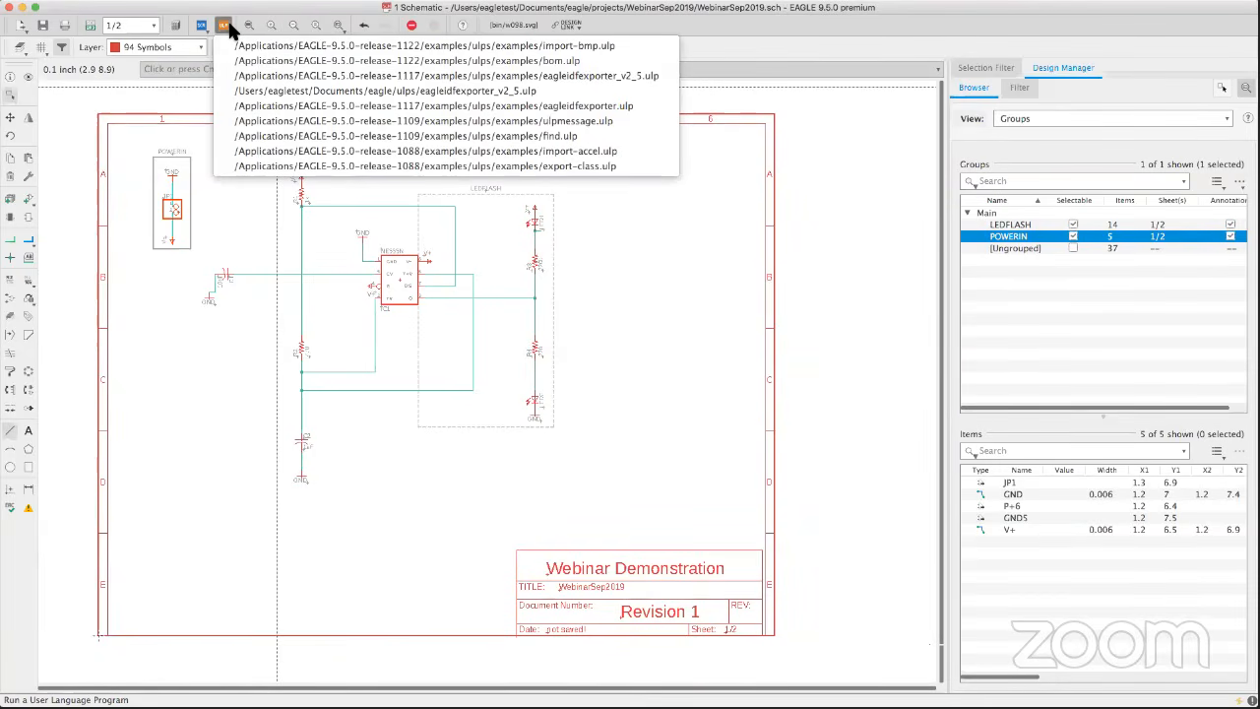
left_click(224, 28)
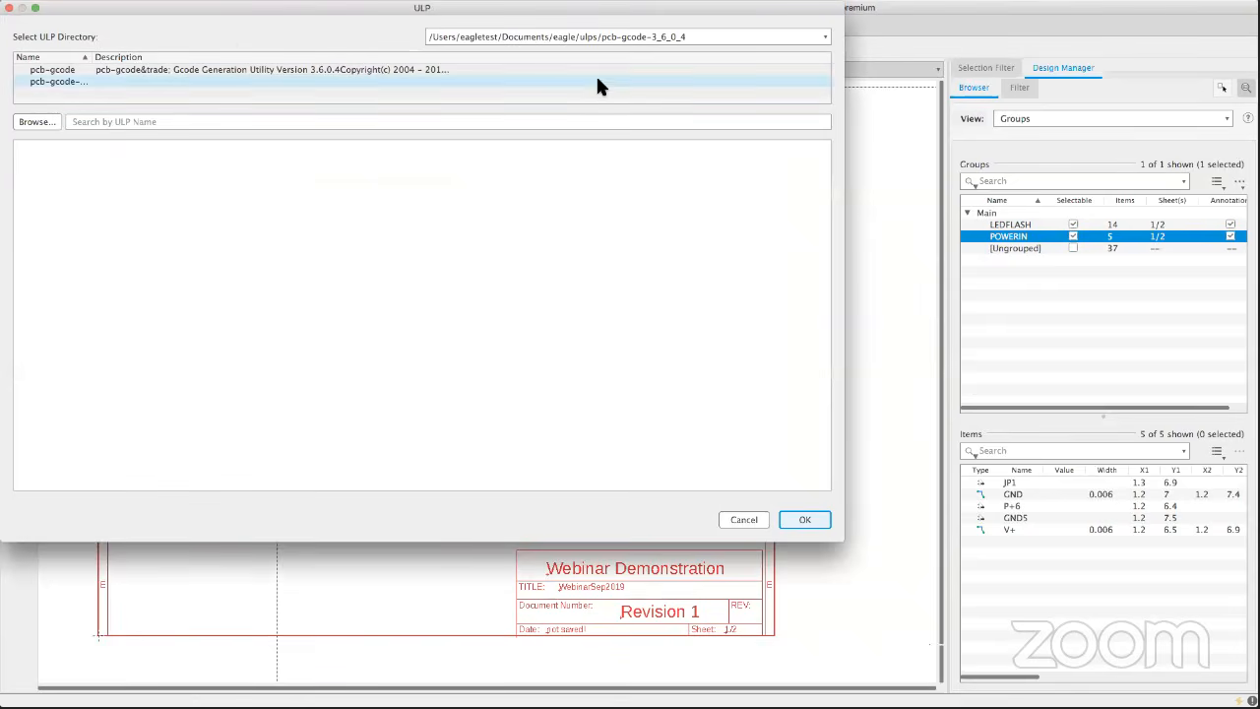
left_click(692, 35)
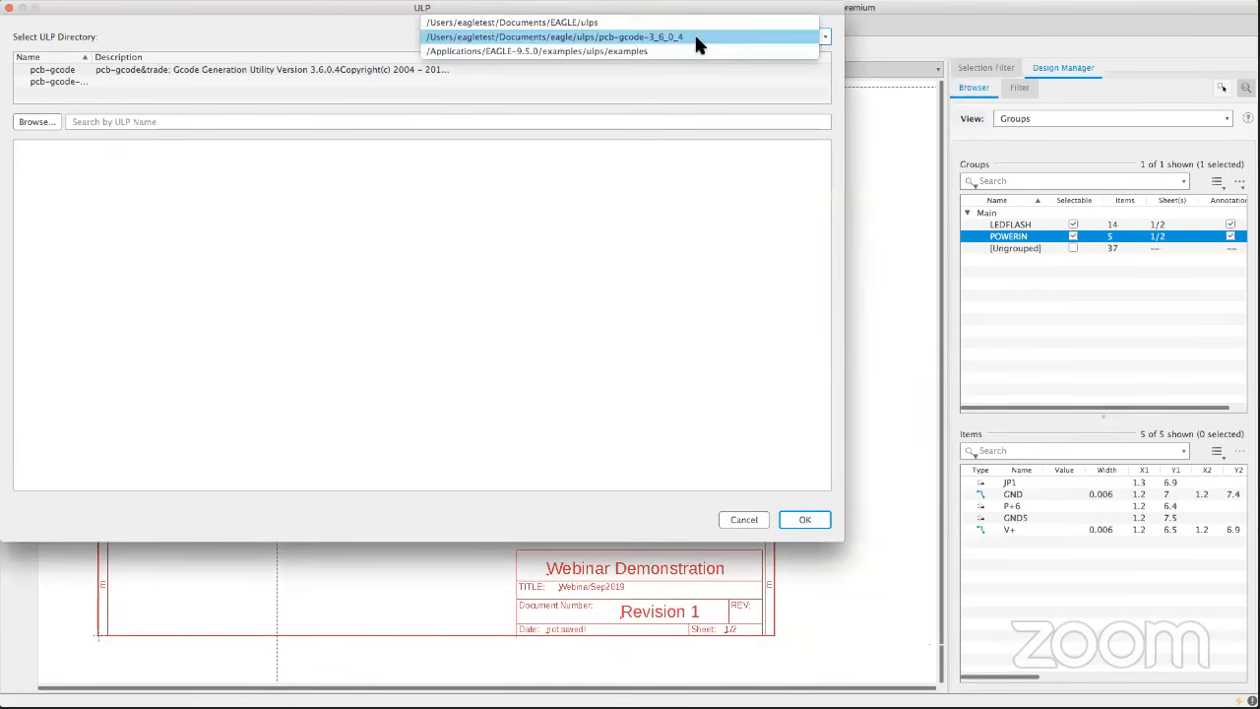
left_click(641, 51)
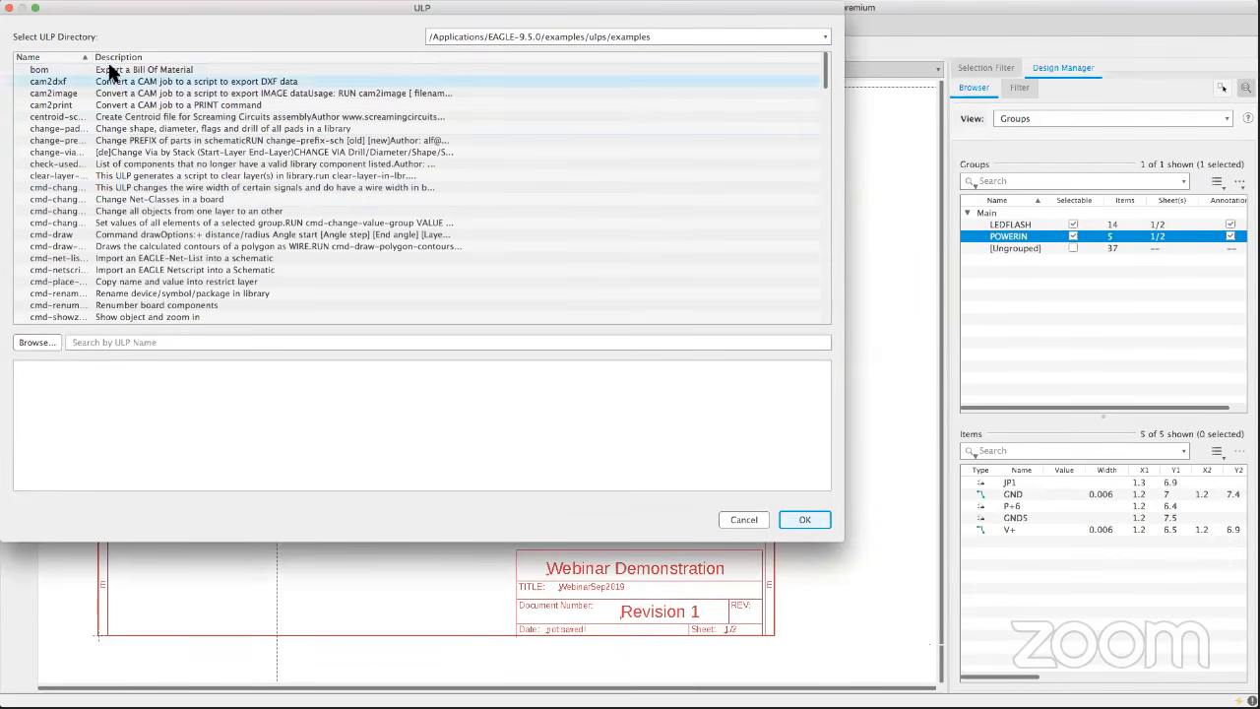
Widen the ULP name column, search for "mak", read the make-value-consistent description, and close the browser without running it.
left_click_drag(92, 58, 208, 59)
left_click(214, 342)
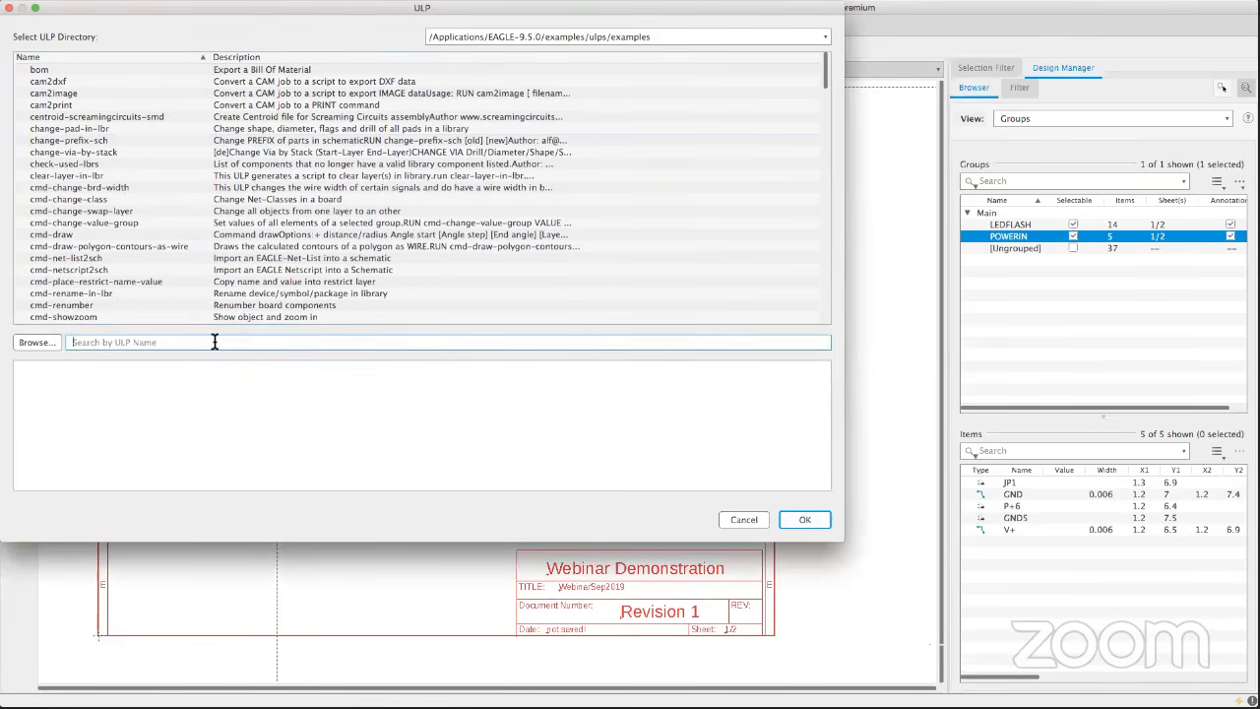
type("k")
key("BackSpace")
type("mak")
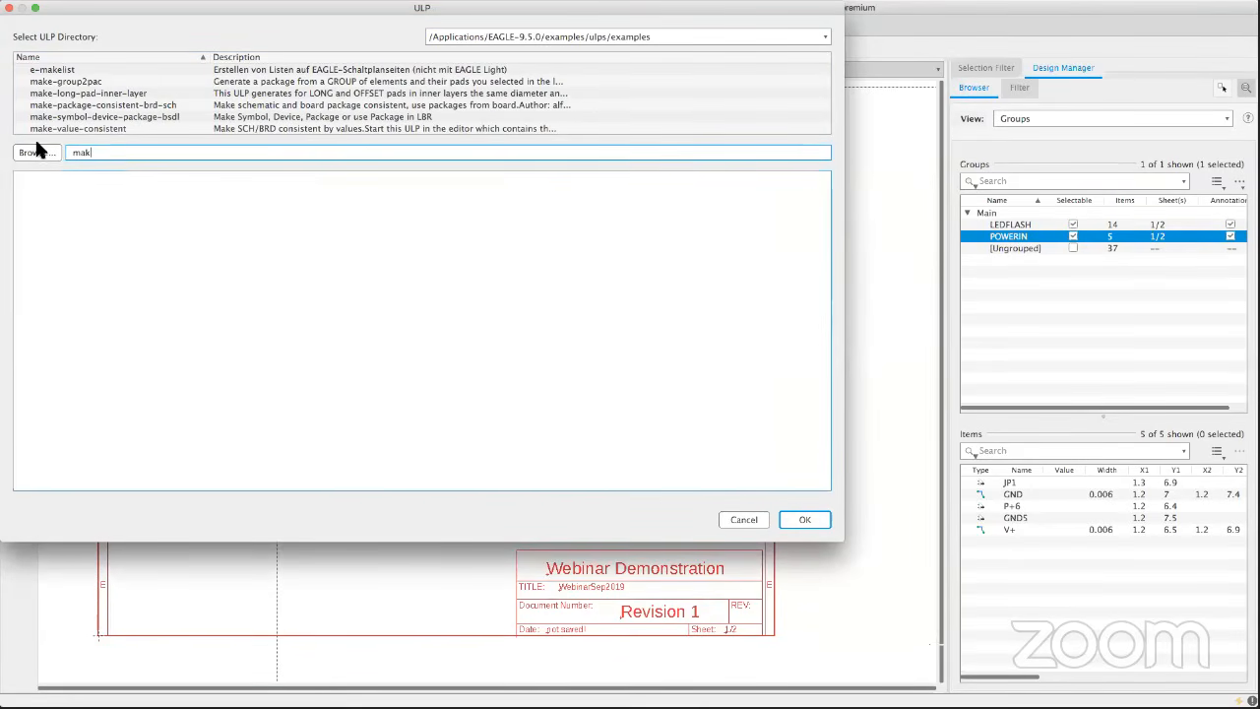
left_click(305, 129)
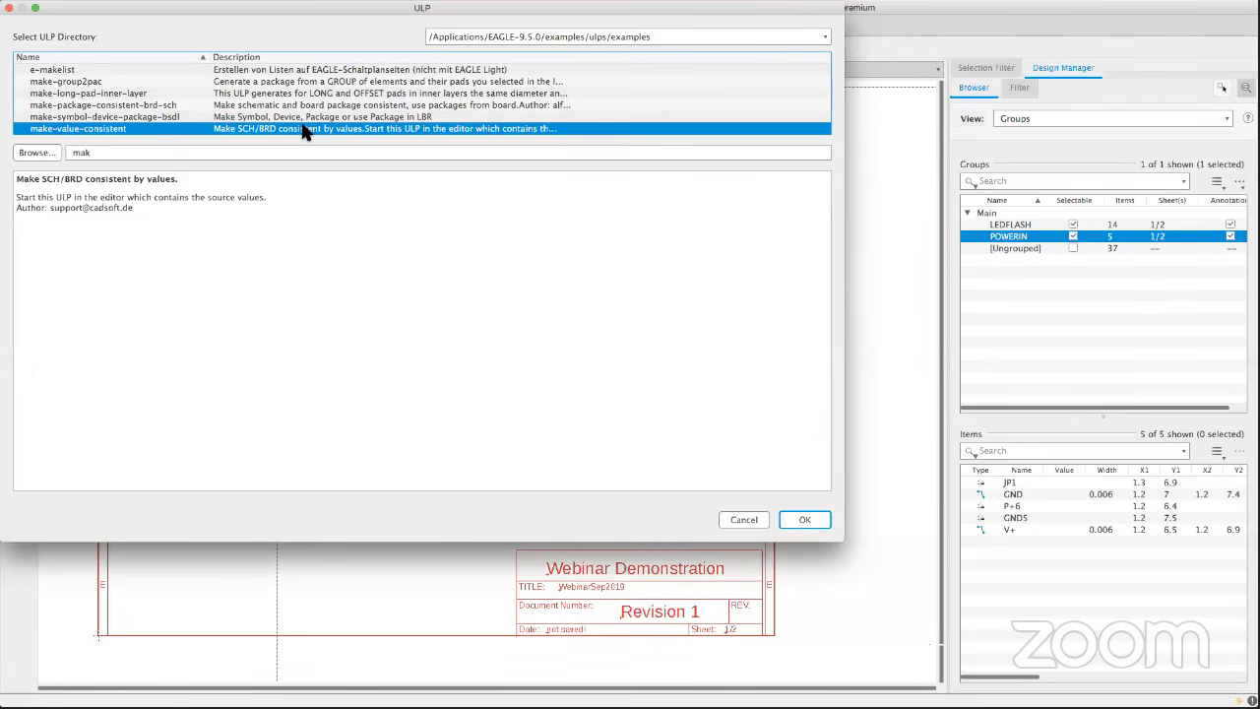
left_click(11, 8)
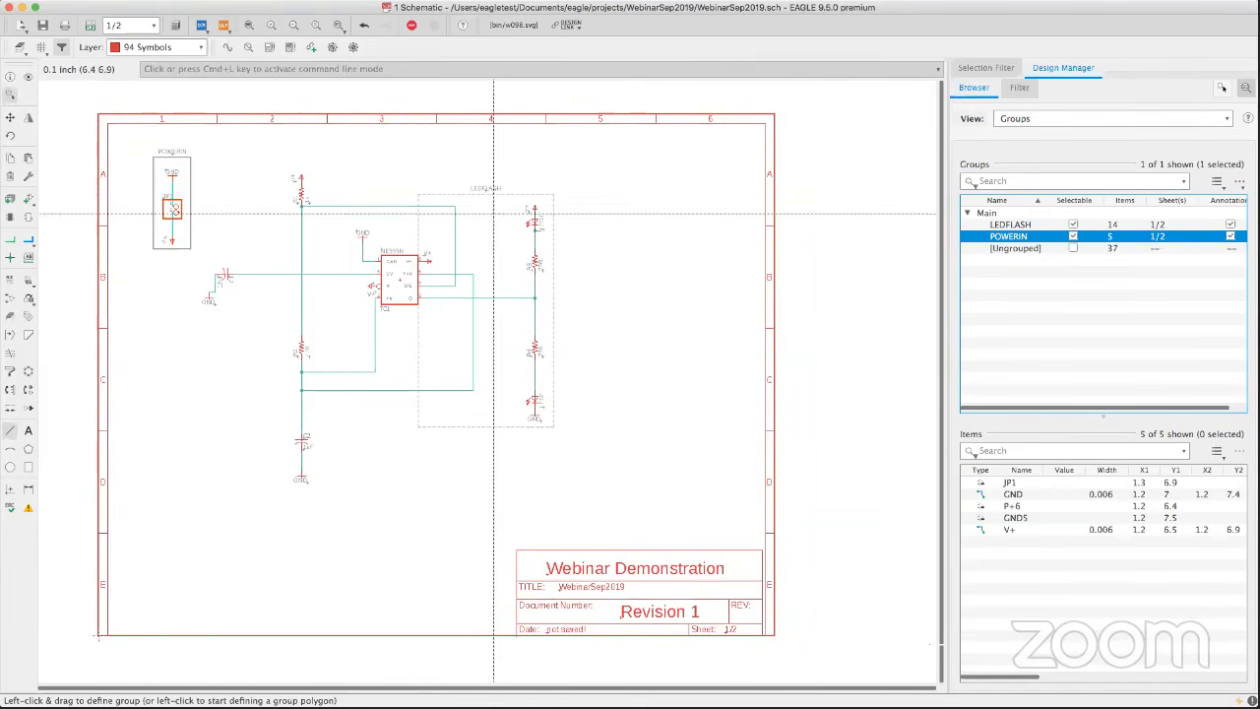
Copy the NE555N timer IC1 and place the copy in the empty area to the right of the LEDFLASH group.
scroll(458, 258, "up", 3)
scroll(458, 254, "down", 1)
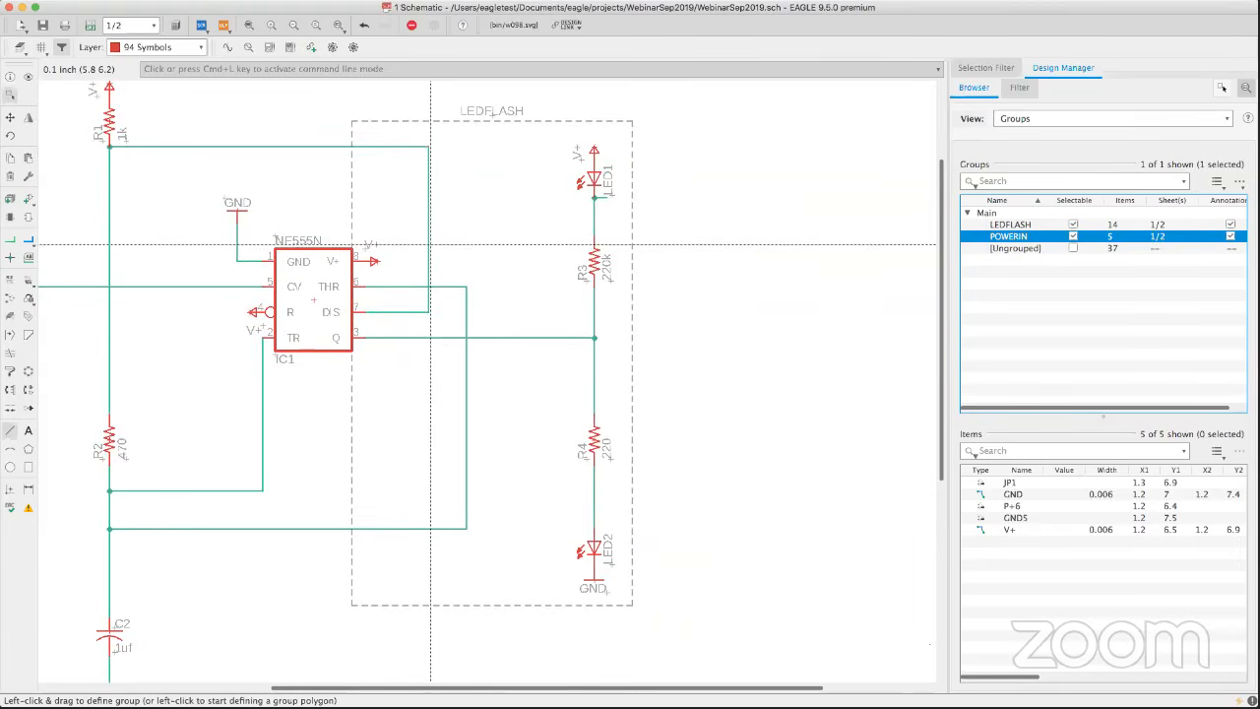
scroll(432, 246, "down", 2)
scroll(433, 244, "down", 3)
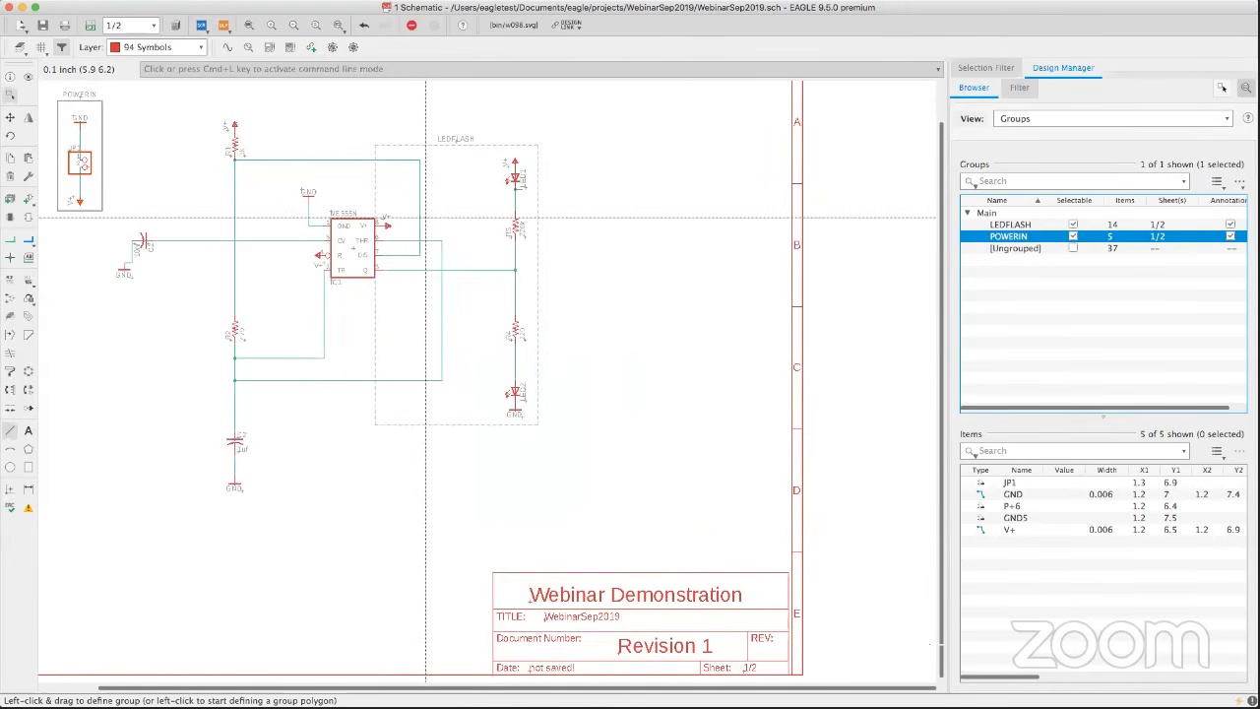
middle_click_drag(424, 217, 411, 213)
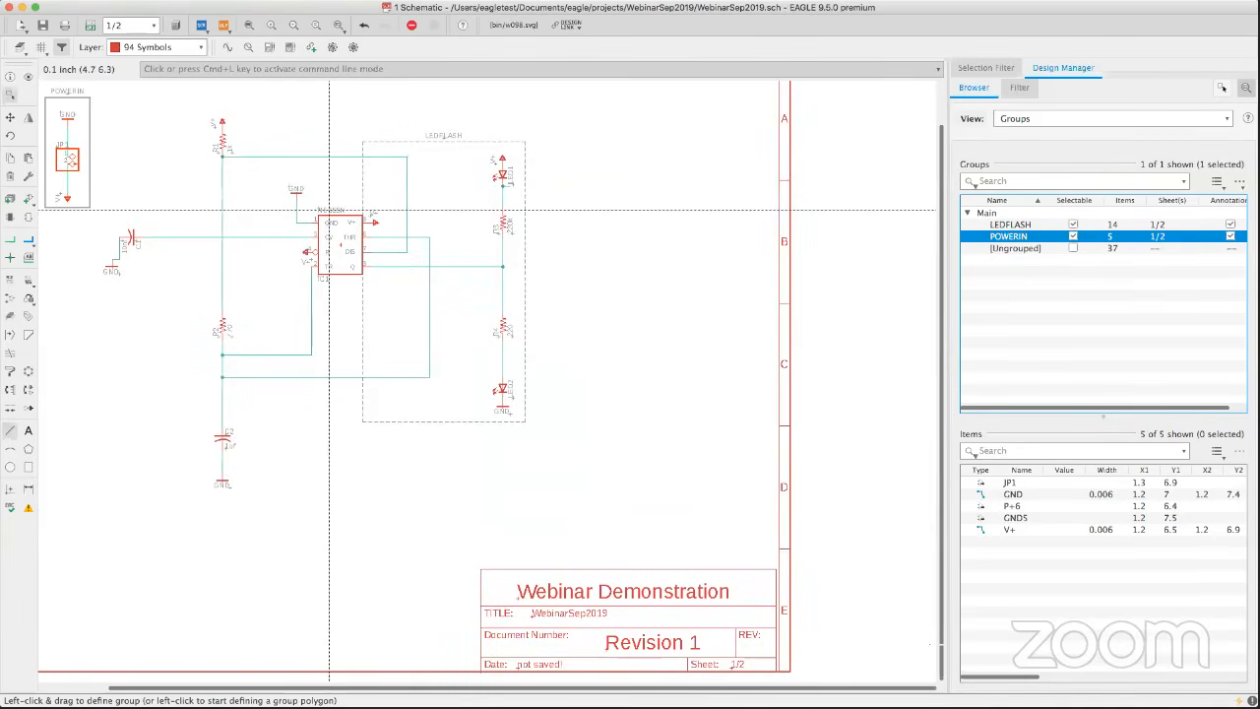
scroll(325, 209, "up", 3)
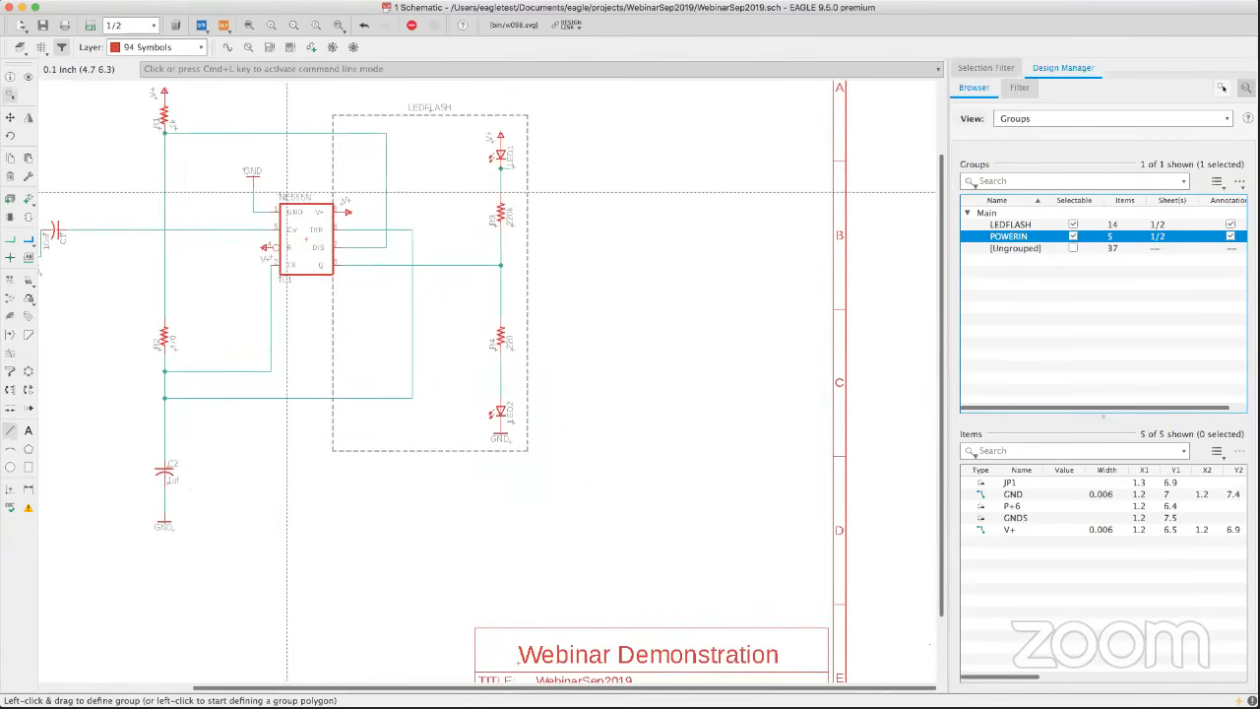
middle_click_drag(287, 188, 251, 178)
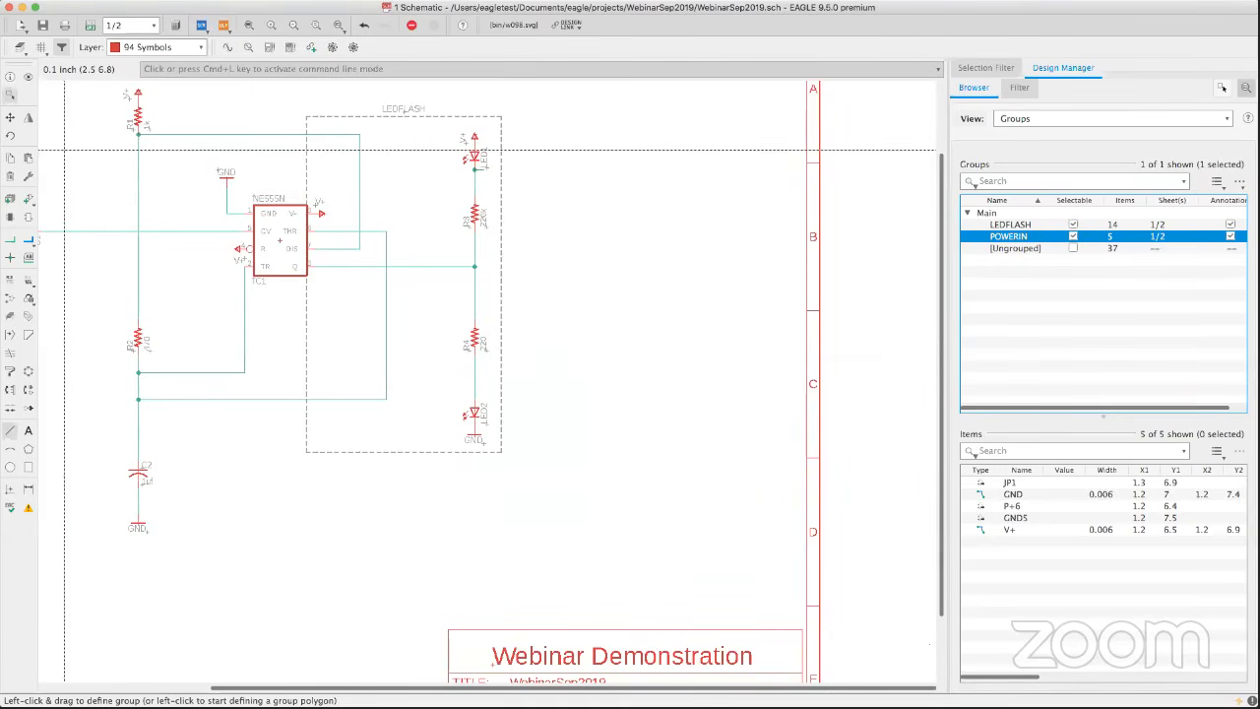
left_click(10, 158)
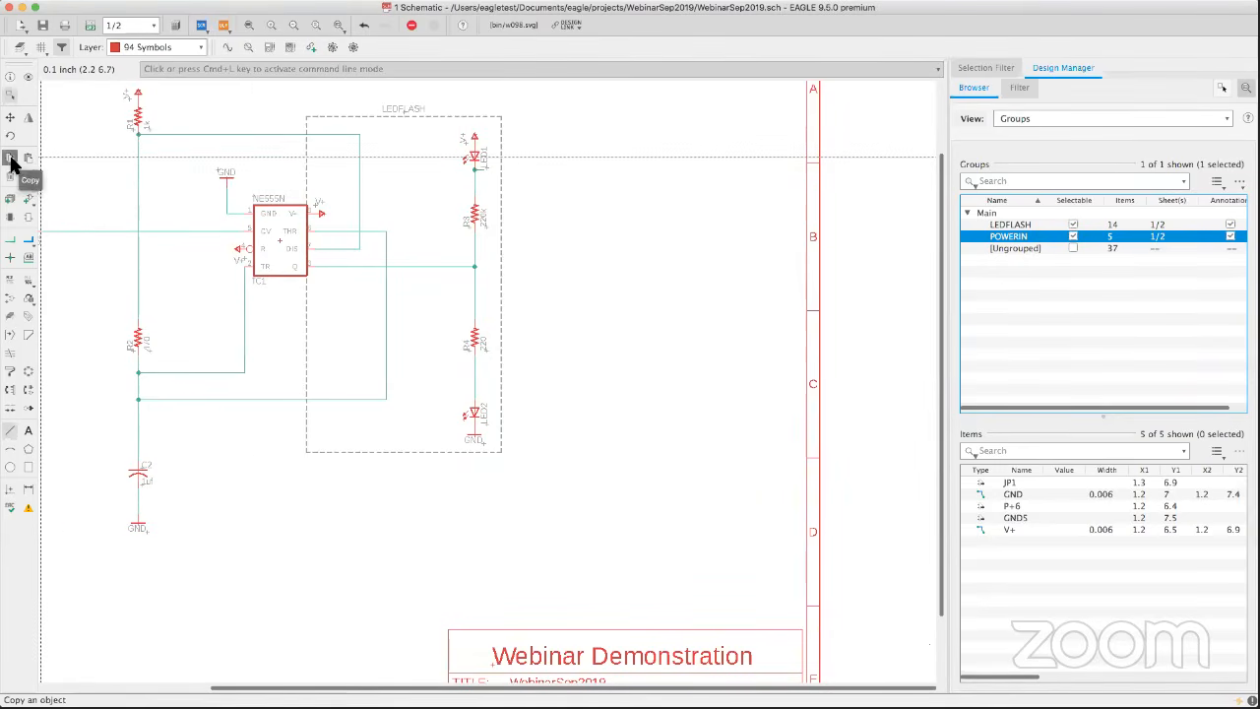
left_click(274, 242)
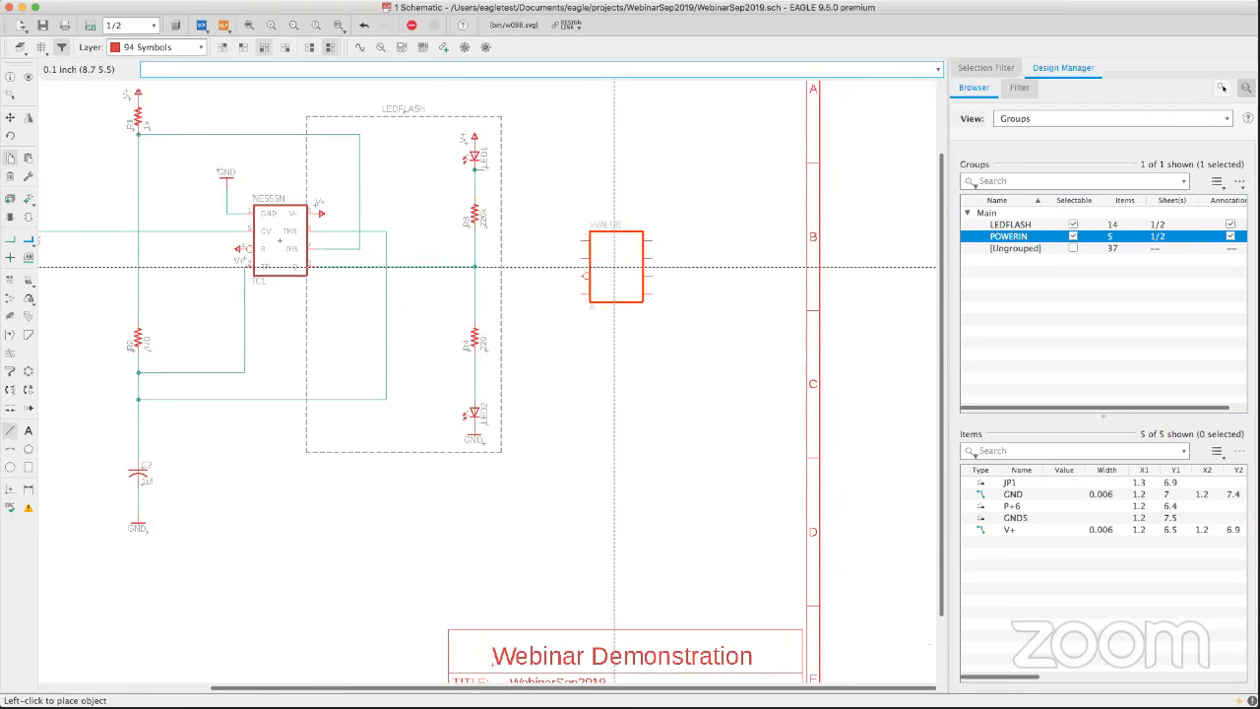
left_click(617, 264)
scroll(622, 263, "up", 5)
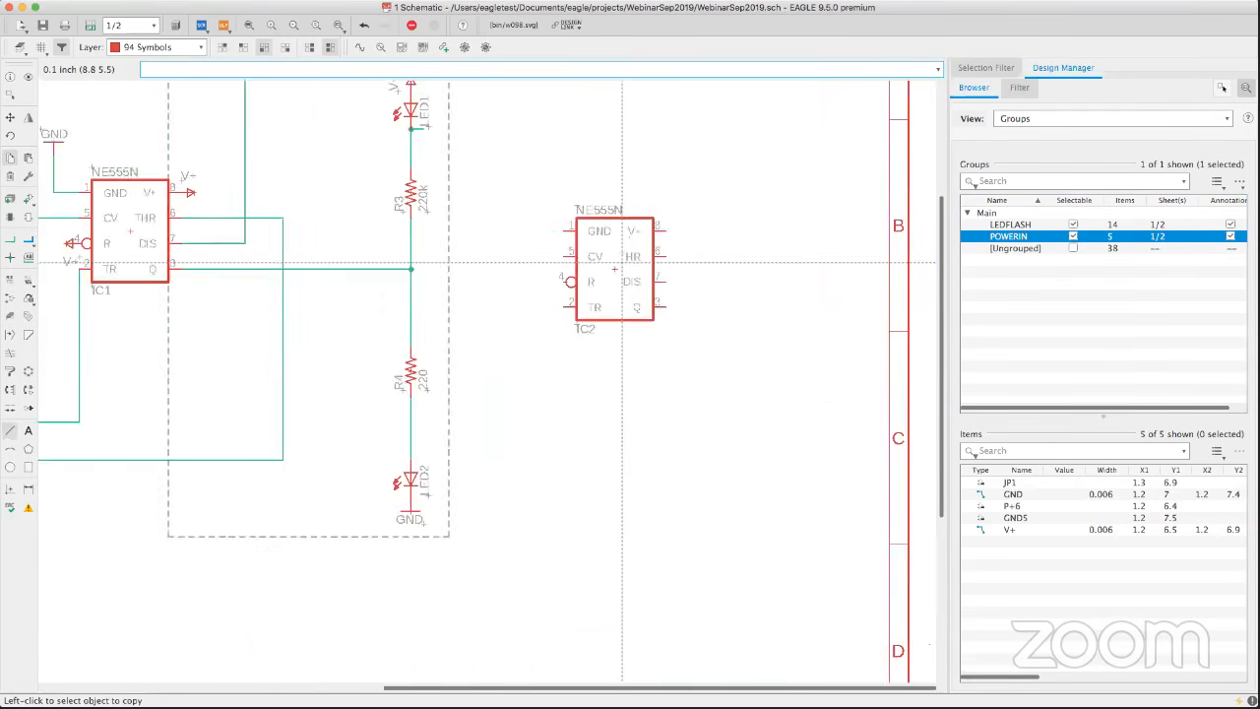
scroll(573, 242, "down", 1)
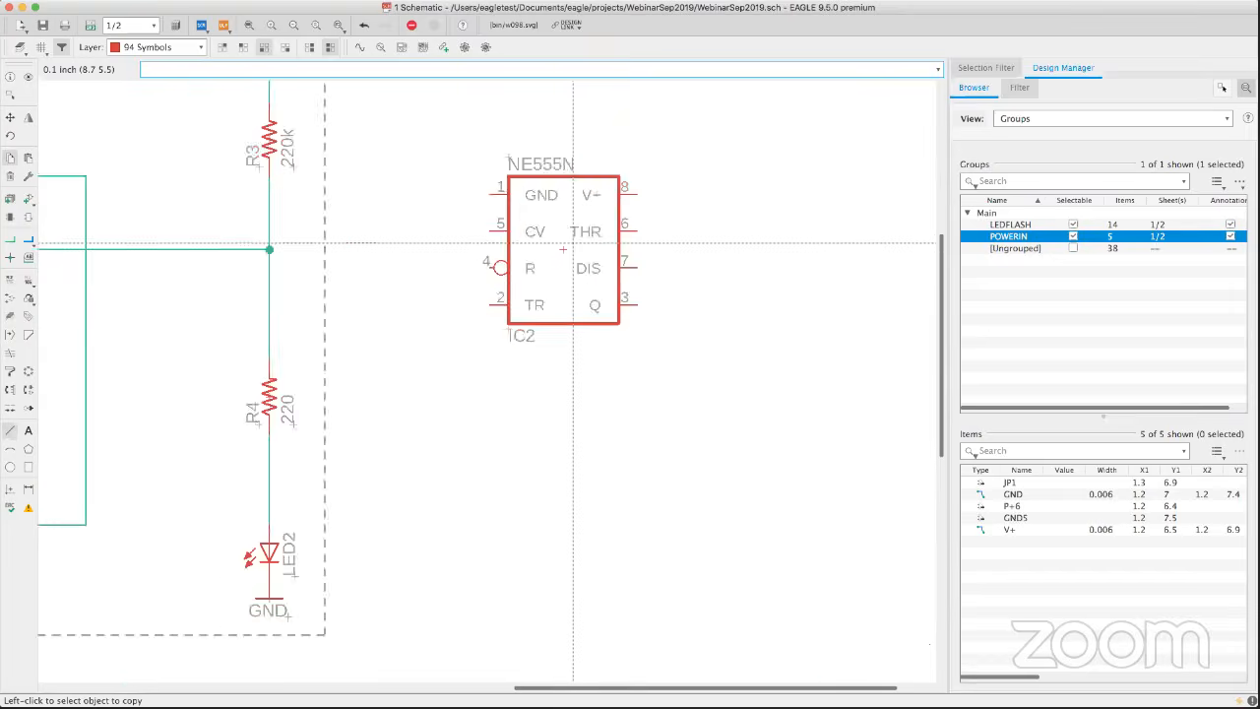
scroll(569, 240, "down", 2)
middle_click_drag(567, 239, 528, 199)
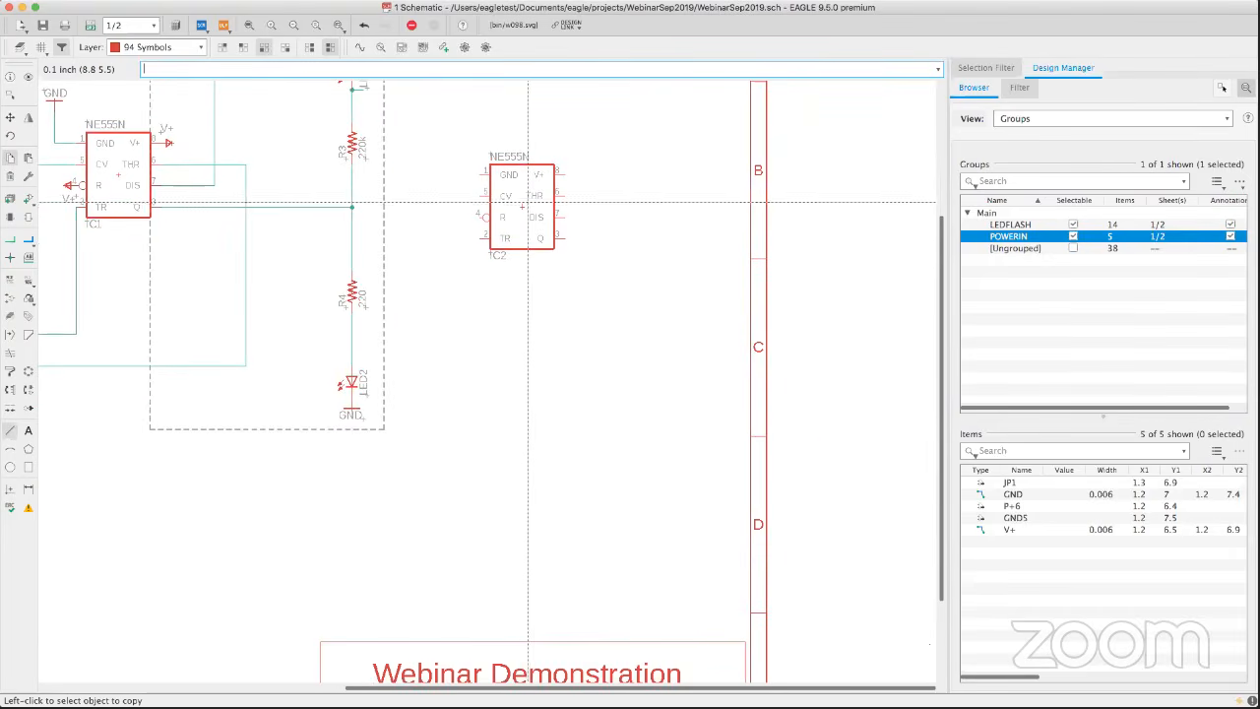
left_click(531, 217)
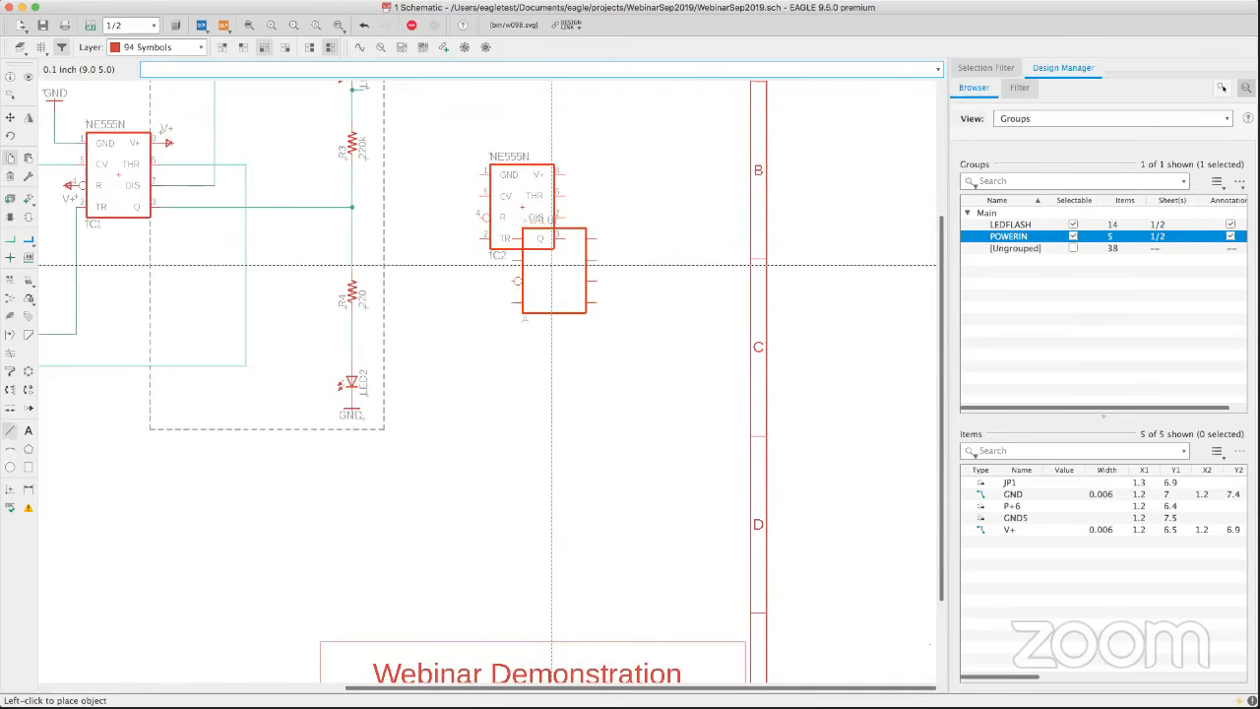
key("Escape")
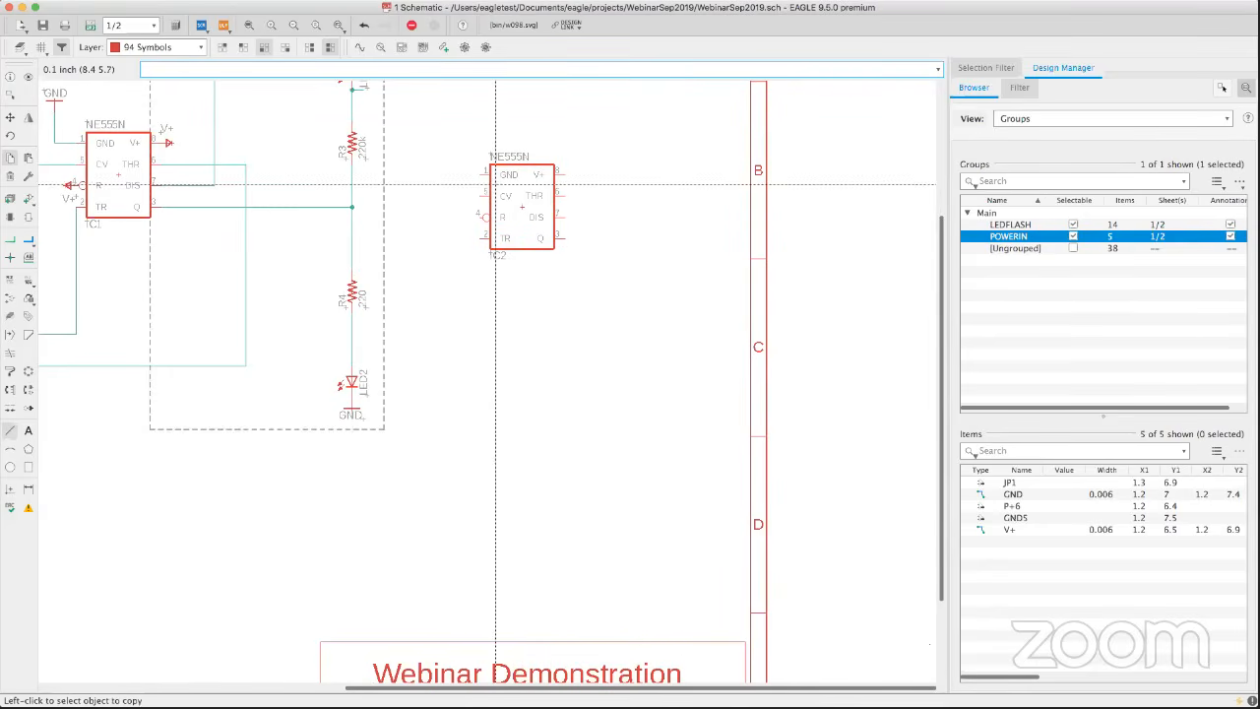
End the copying and move the copied NE555N (IC2) further down in the empty area beside the LEDFLASH group.
left_click(411, 29)
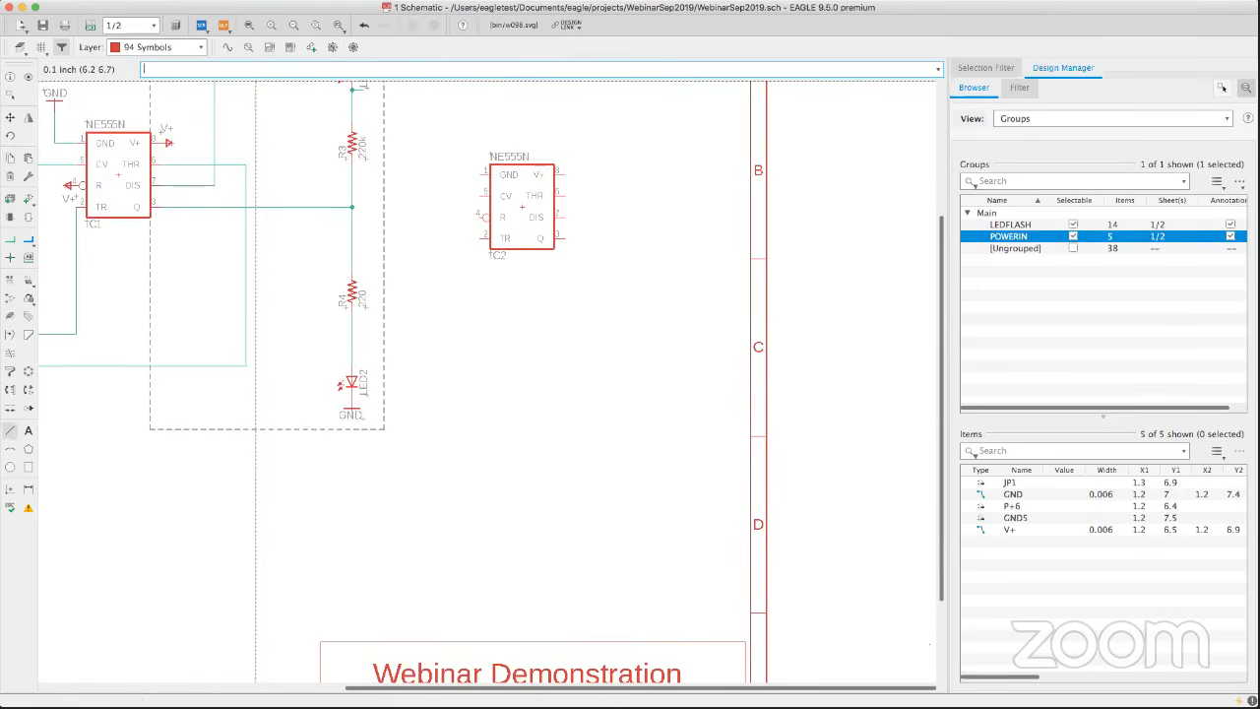
left_click_drag(522, 208, 527, 229)
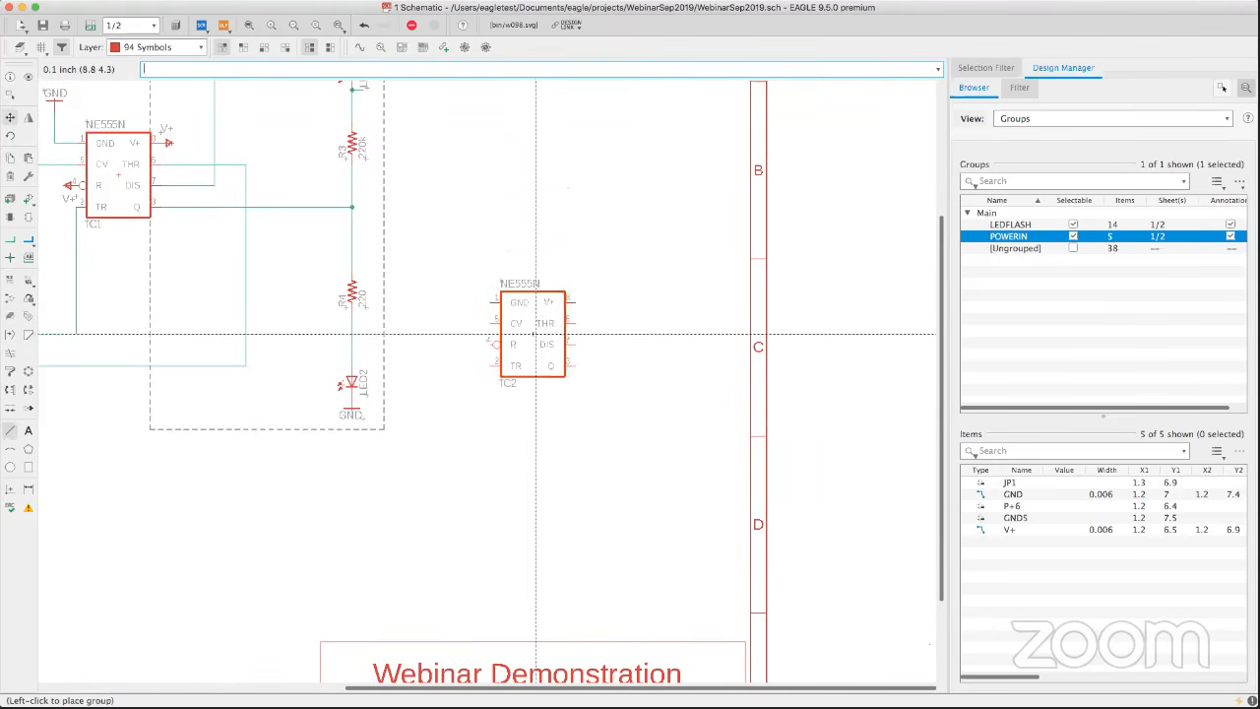
left_click(543, 335)
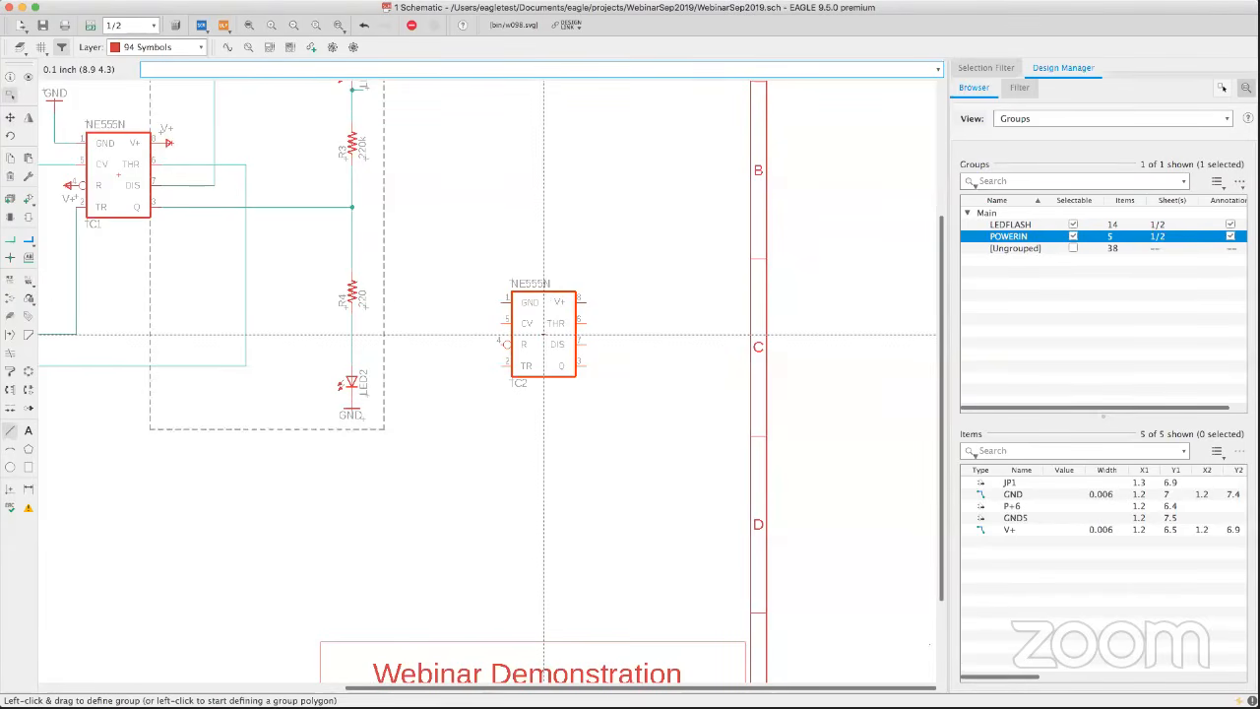
Open the pin selection for a pin breakout on IC2 and select the V+ and GND pins.
right_click(545, 336)
mouse_move(552, 340)
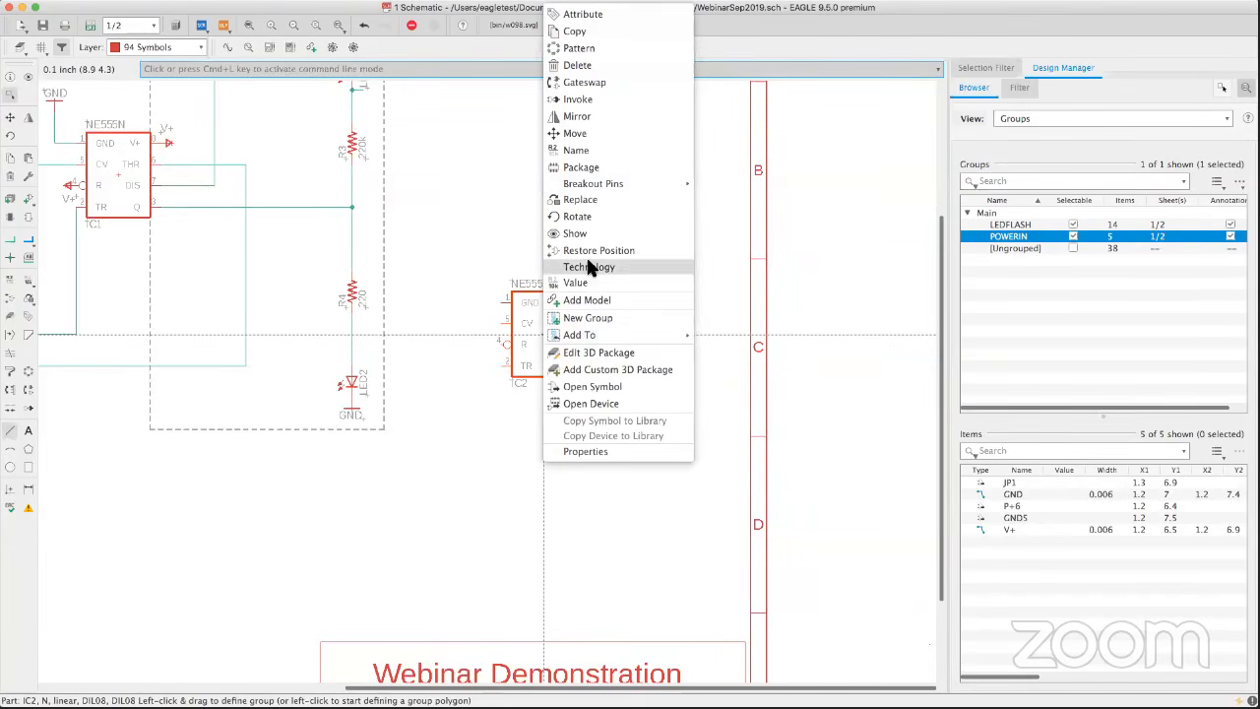
mouse_move(611, 183)
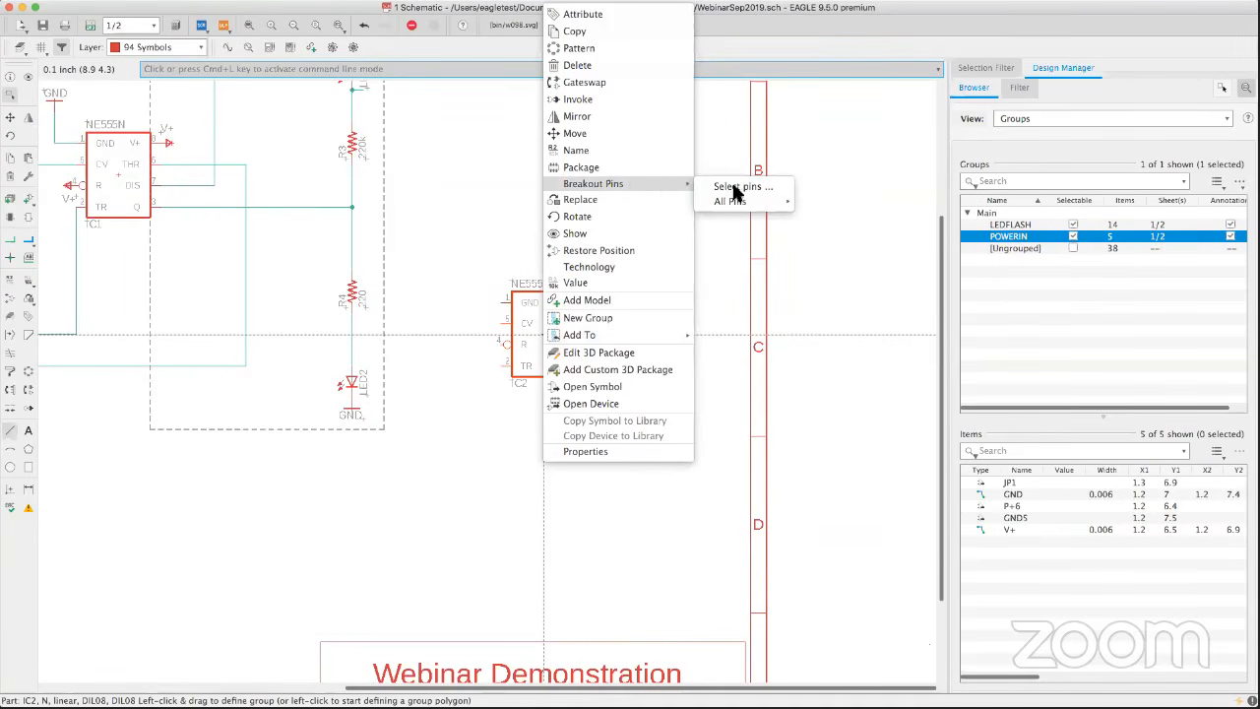
mouse_move(741, 203)
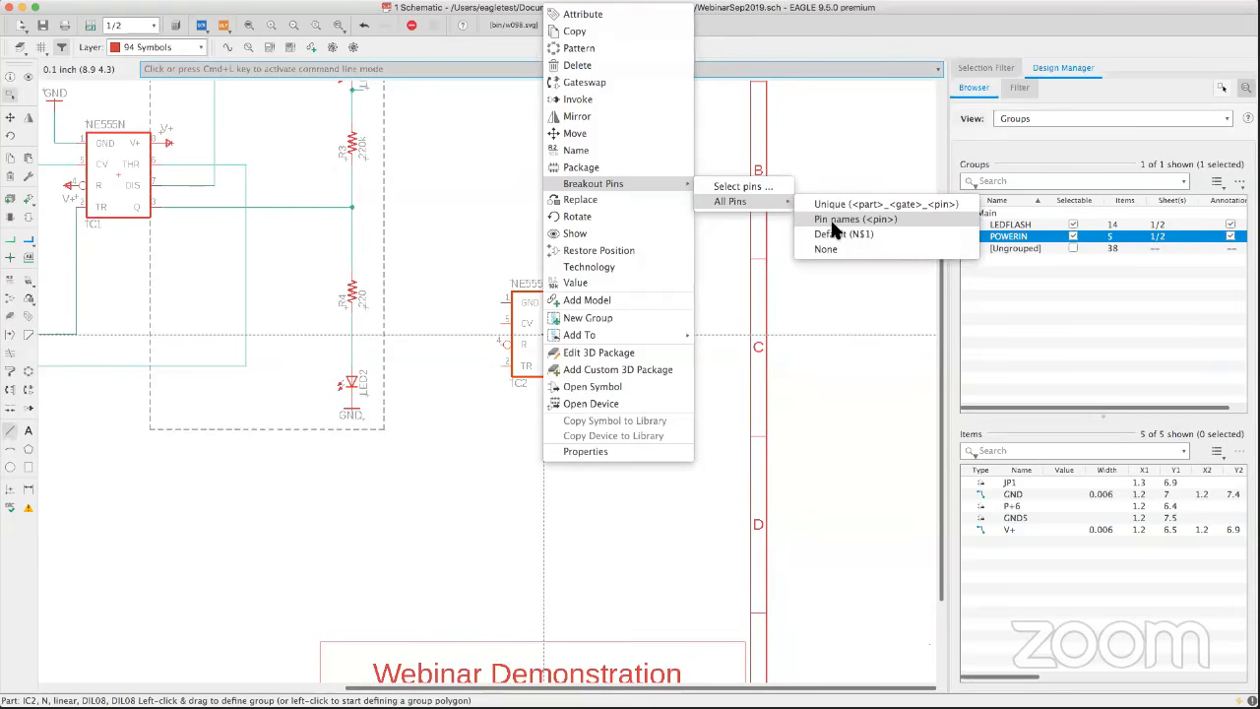
left_click(757, 187)
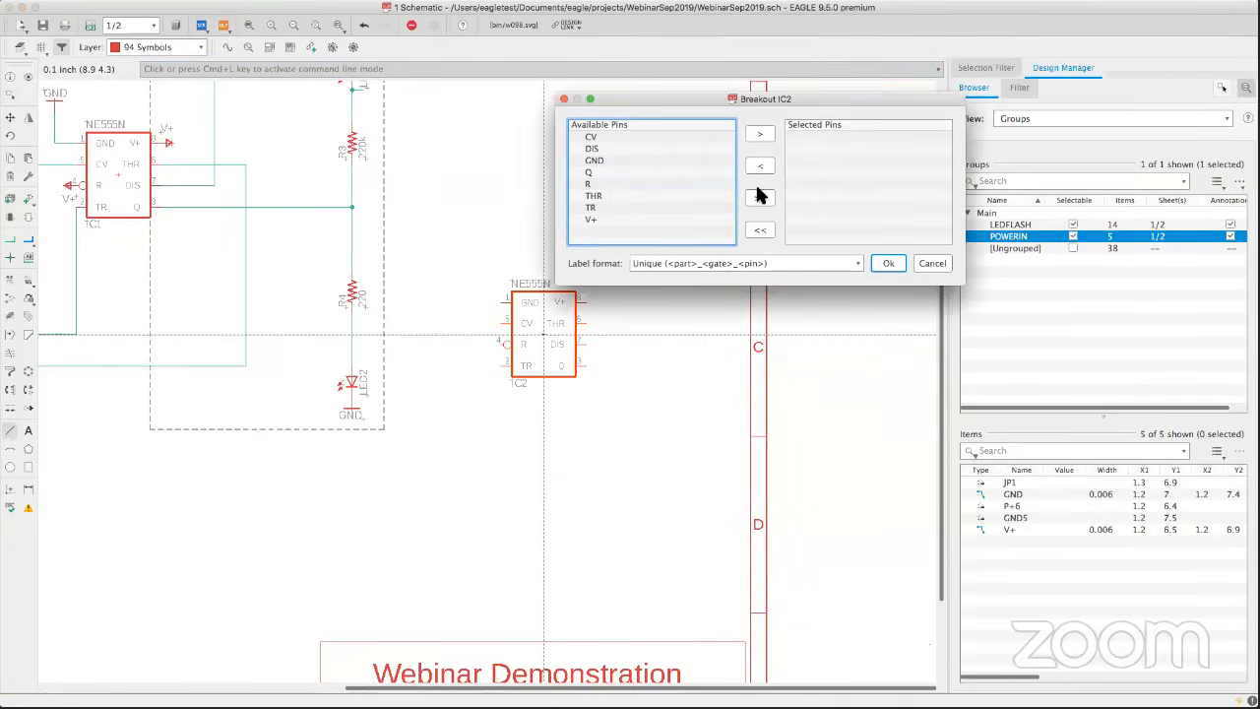
left_click(608, 220)
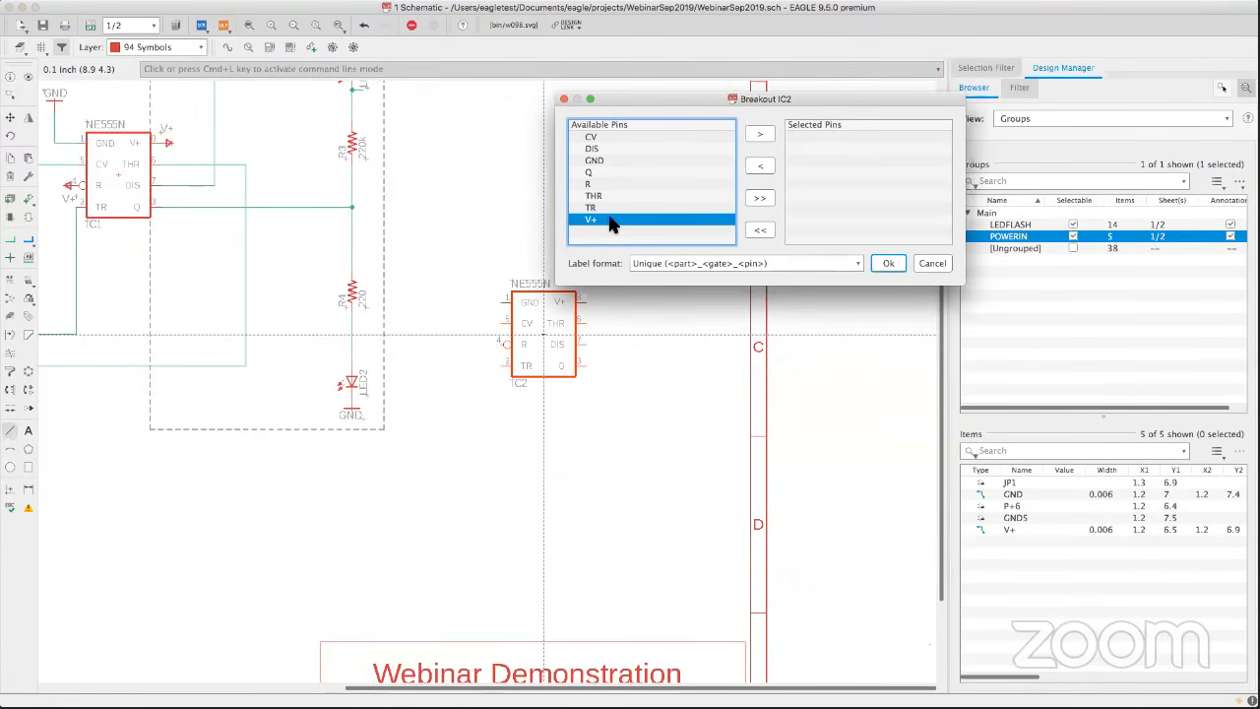
left_click(759, 143)
left_click(609, 159)
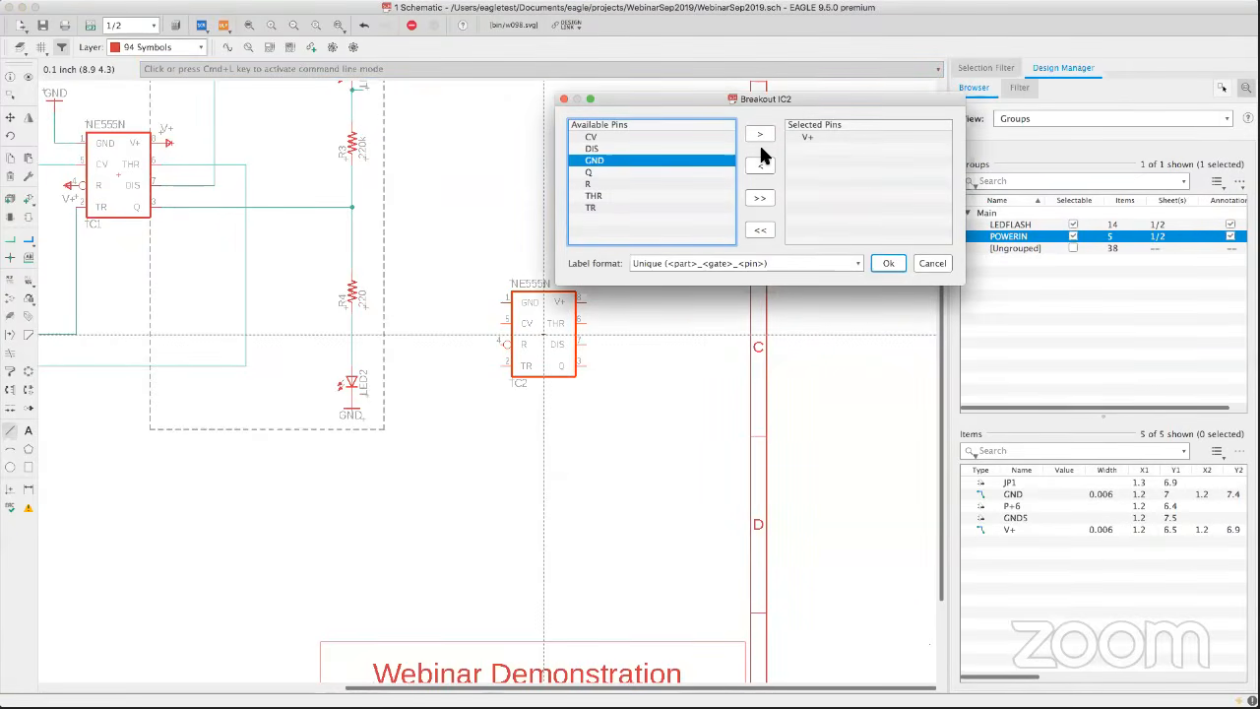
left_click(759, 136)
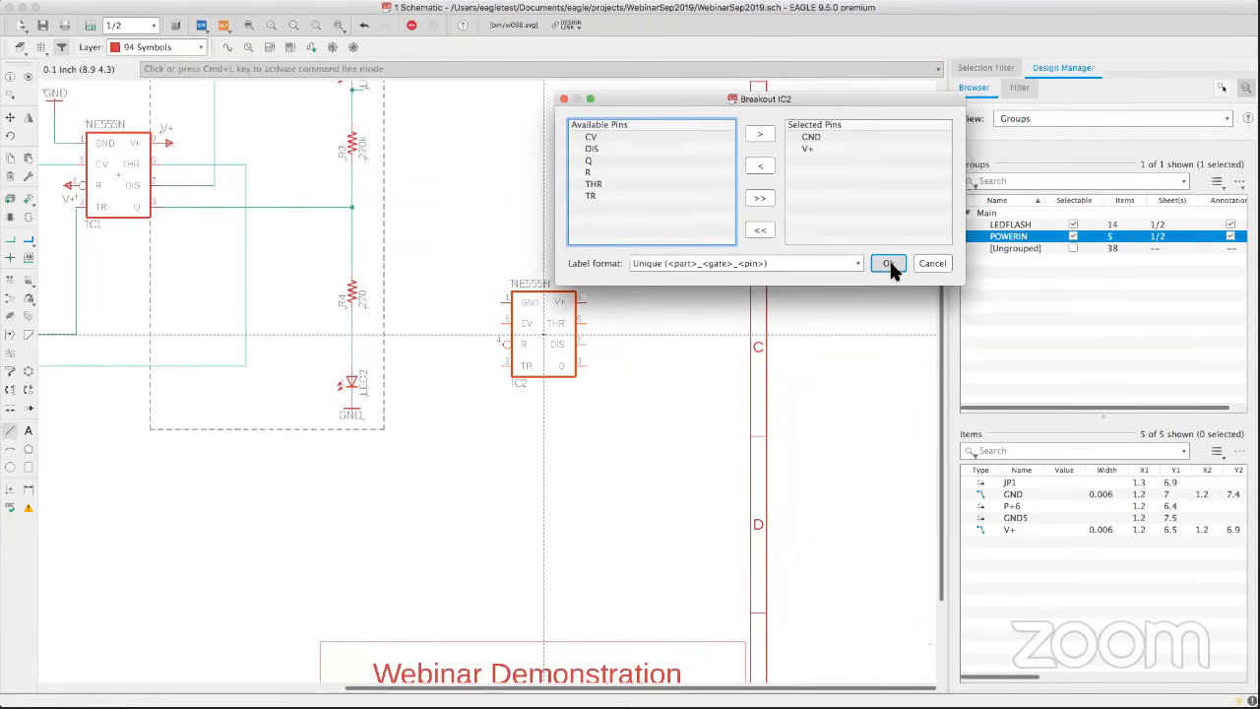
Set the breakout label format to Pin names (<pin>) and create the nets, accepting the duplicate V+ and GND names.
left_click(855, 264)
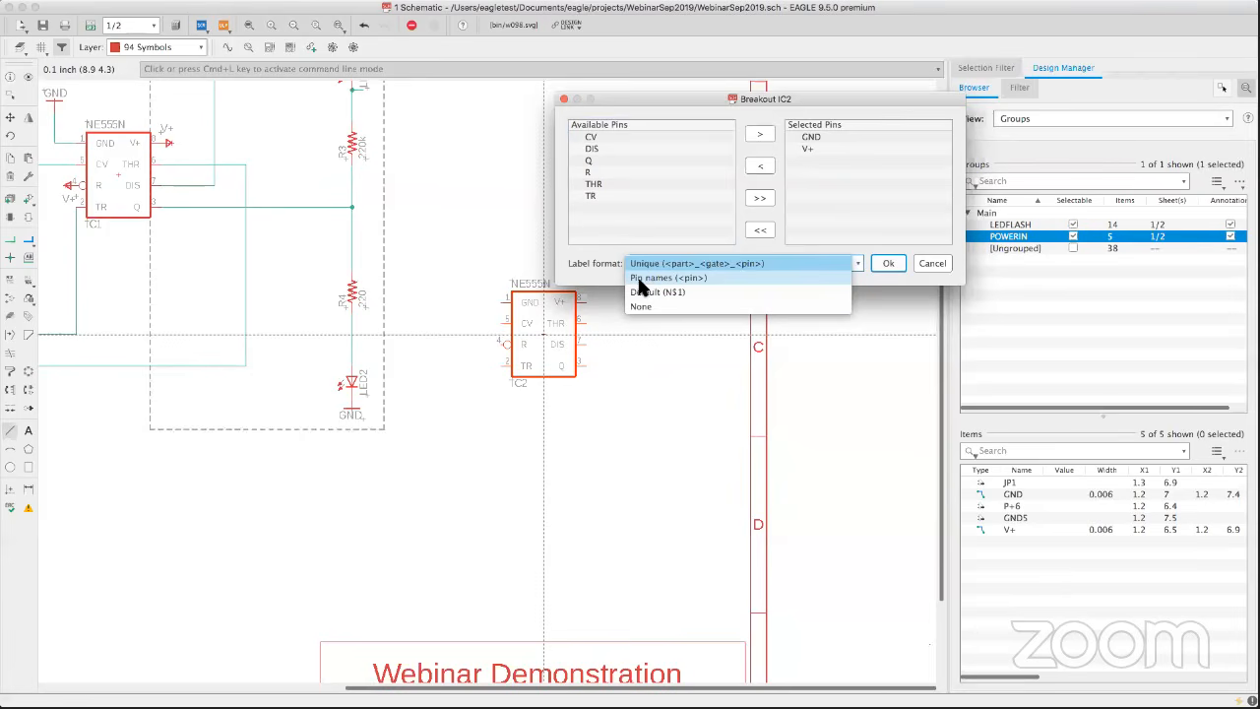
left_click(636, 279)
left_click(889, 264)
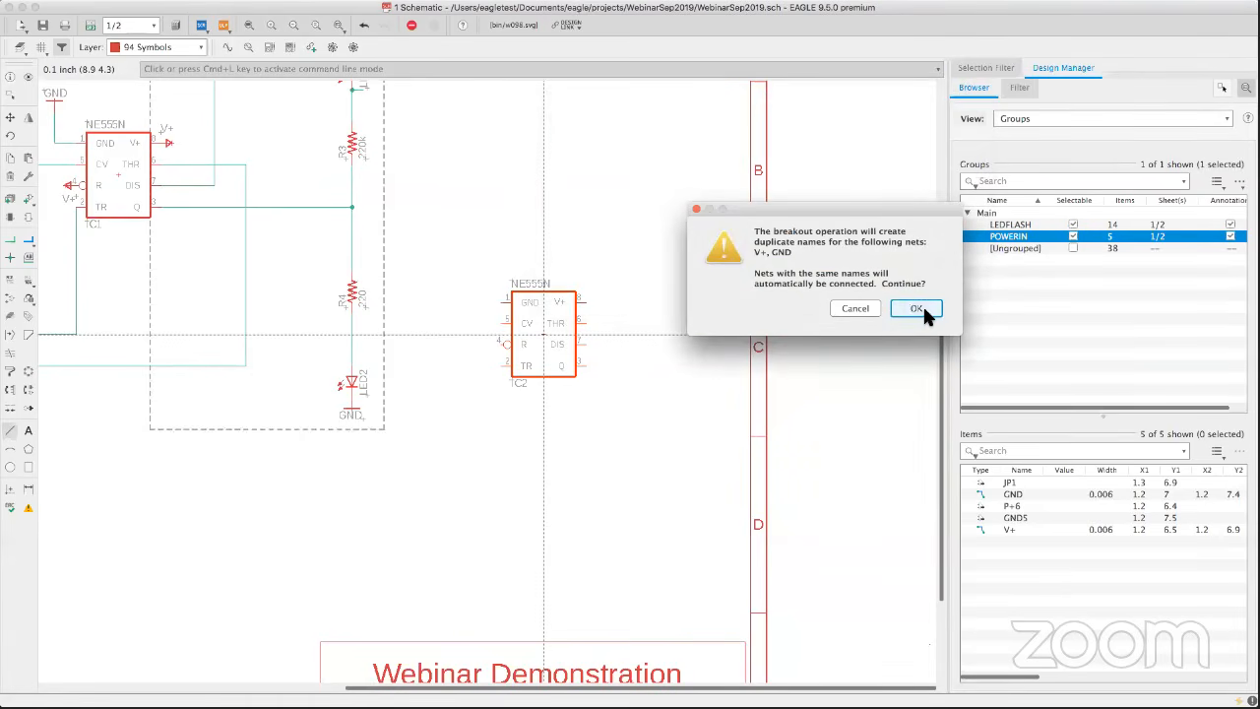
left_click(915, 307)
Break out IC2's THR pin with custom label DB1, auto-incremented numeric suffix and a minimum wire length of 10 grid units.
scroll(526, 335, "up", 1)
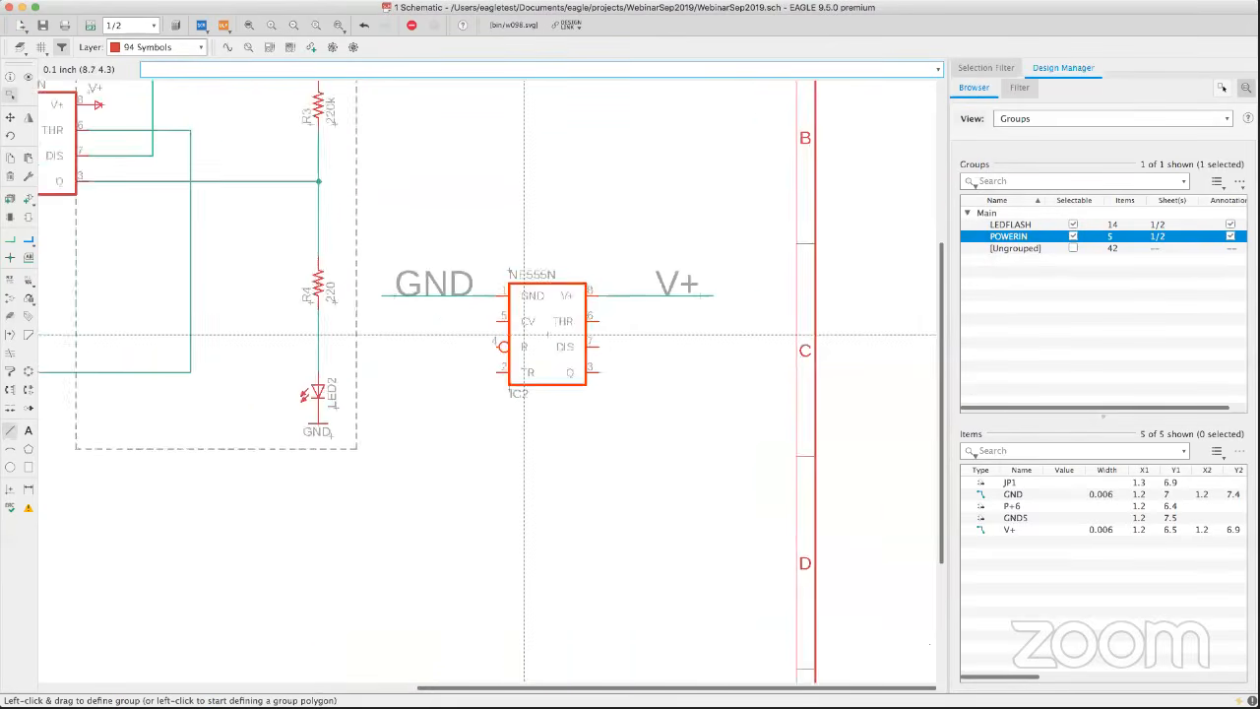
scroll(526, 334, "down", 2)
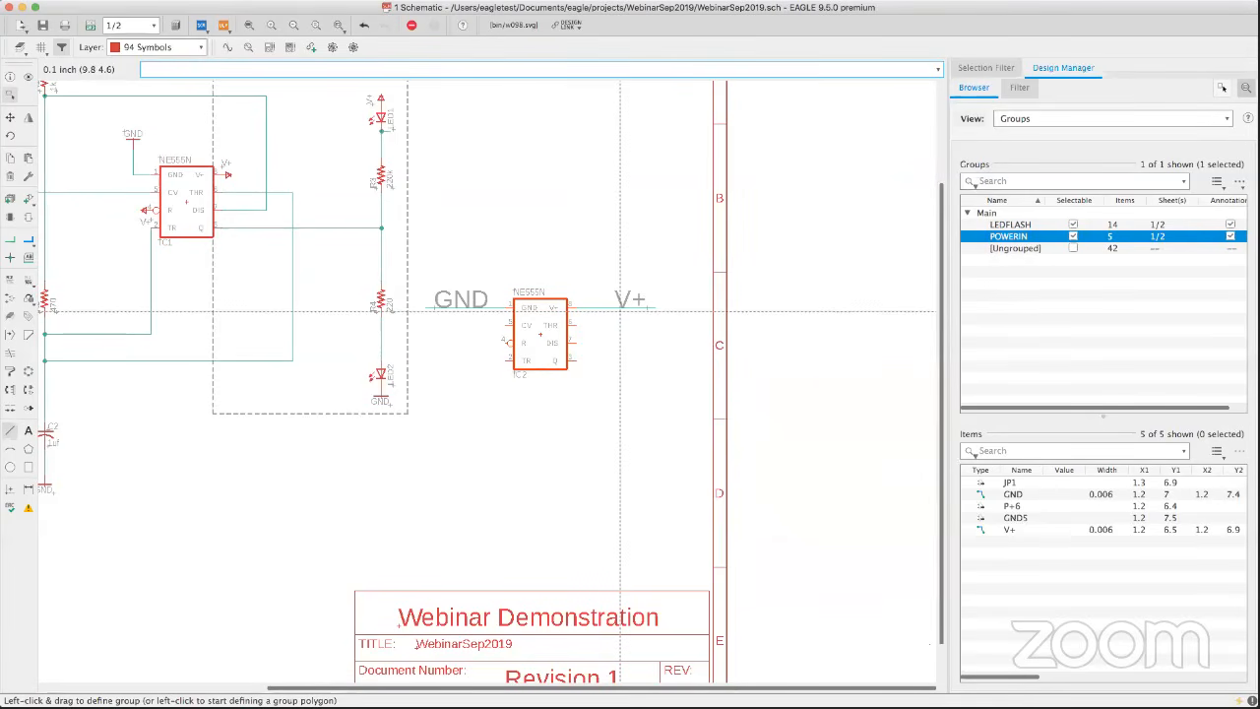
scroll(619, 311, "up", 3)
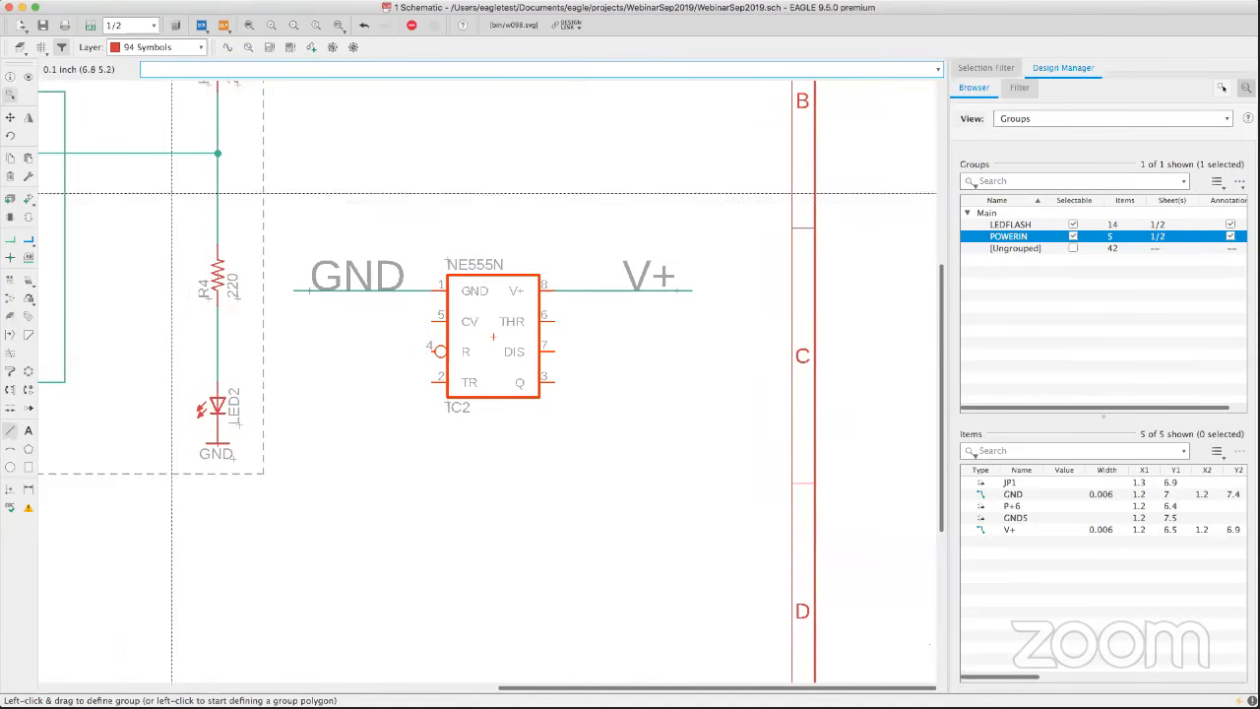
left_click(10, 242)
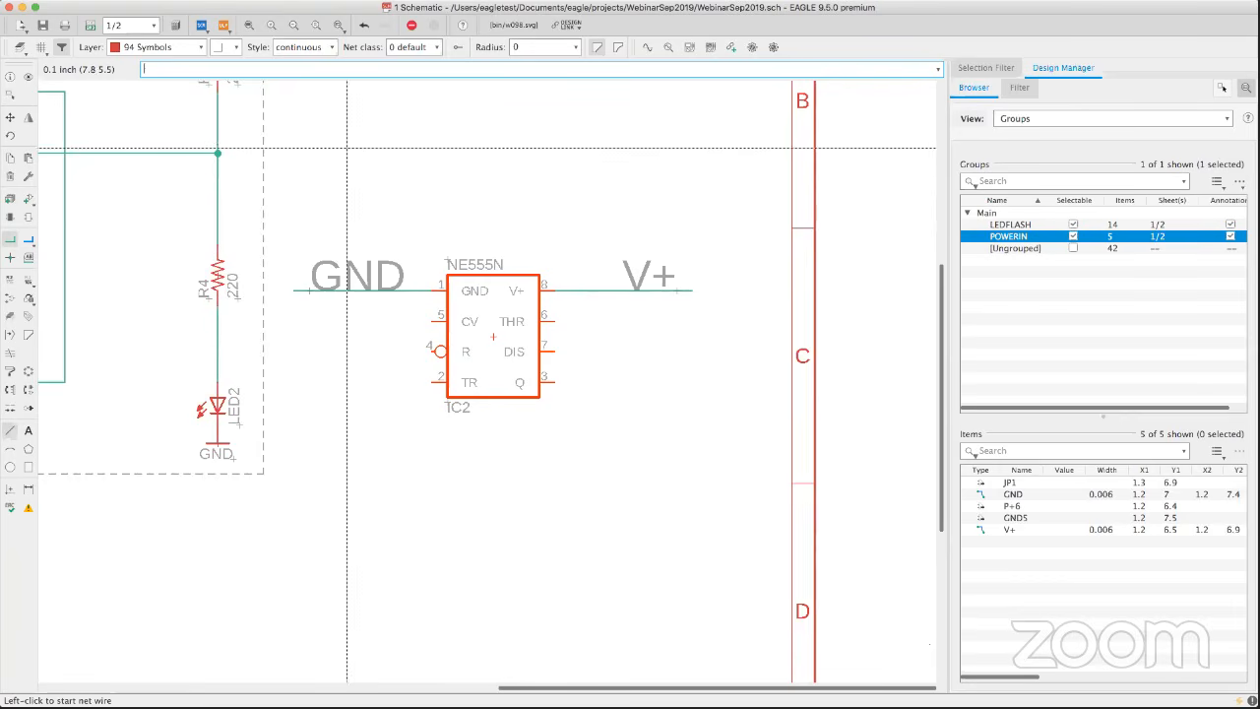
left_click(457, 48)
left_click_drag(467, 67, 464, 147)
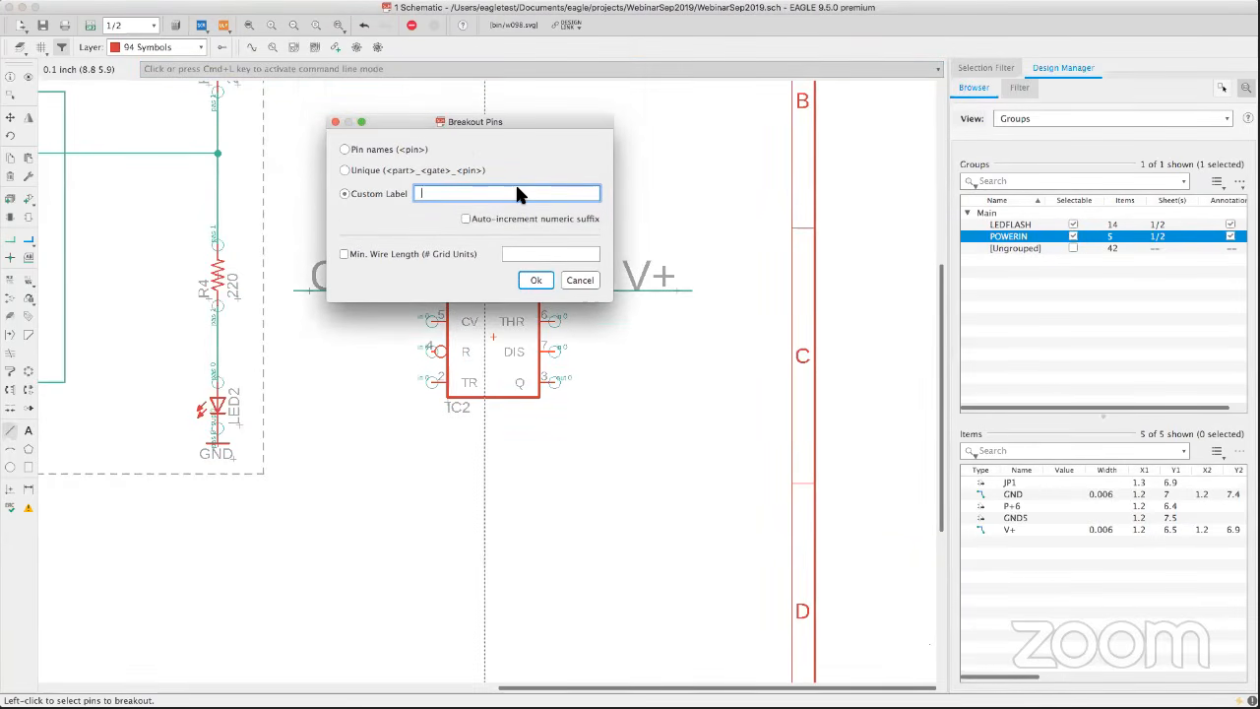
type("DR")
type("1")
left_click(465, 220)
left_click(536, 255)
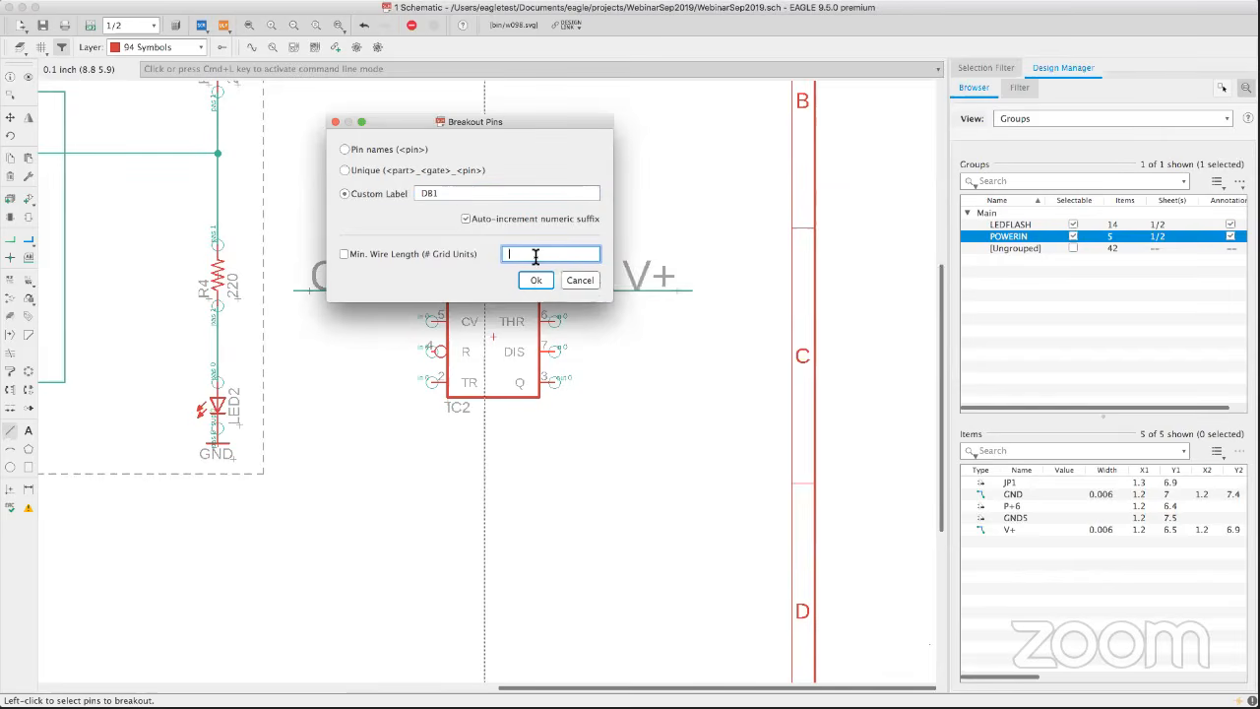
type("10")
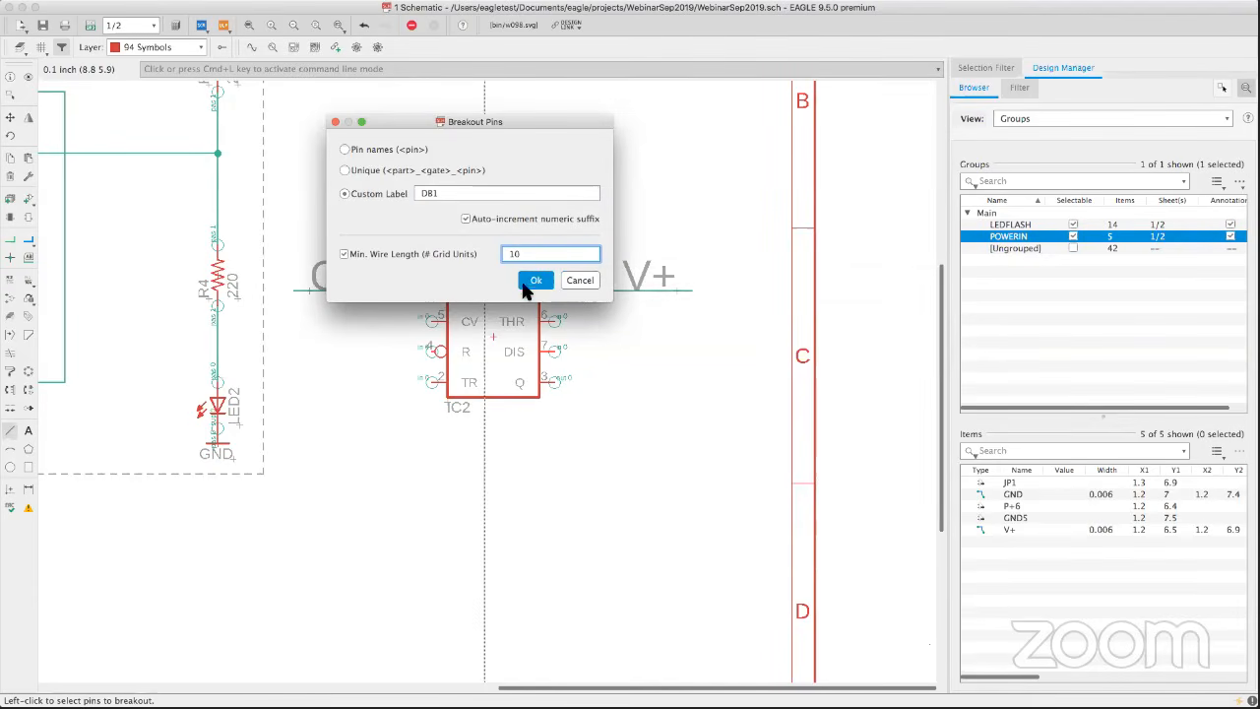
left_click(532, 279)
left_click(557, 319)
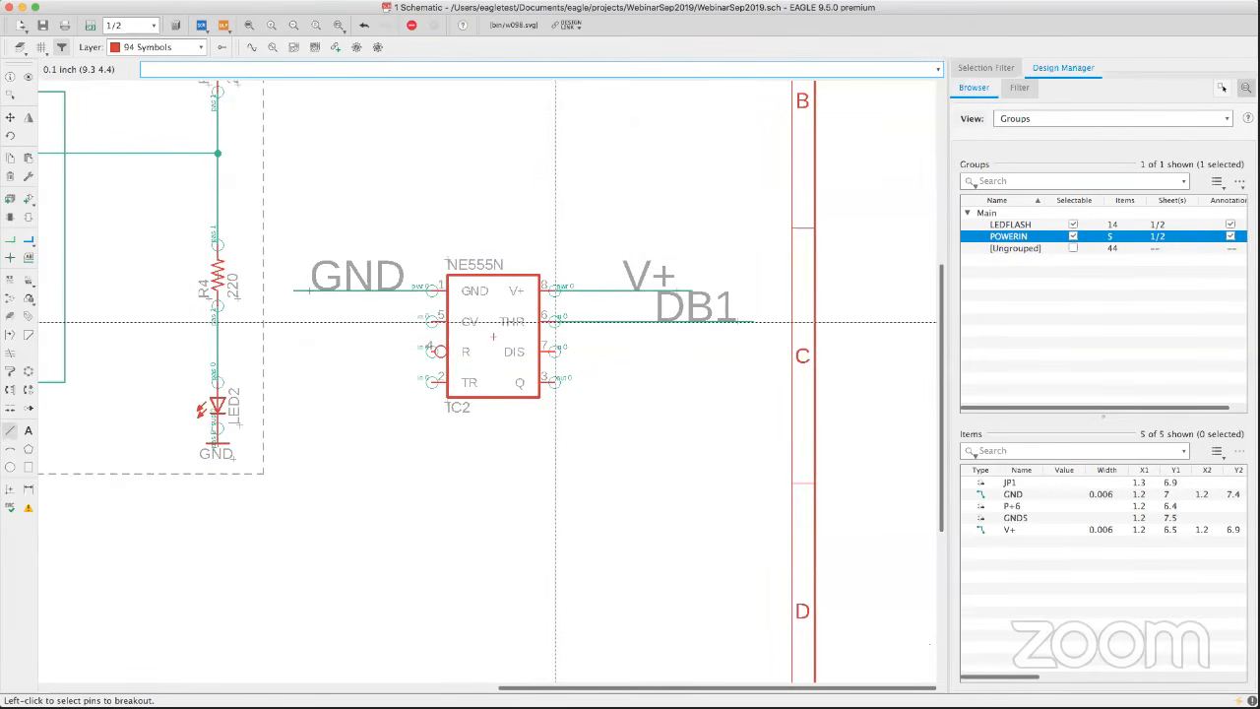
Try to break out the DIS pin of IC2 with the current breakout settings.
left_click(557, 351)
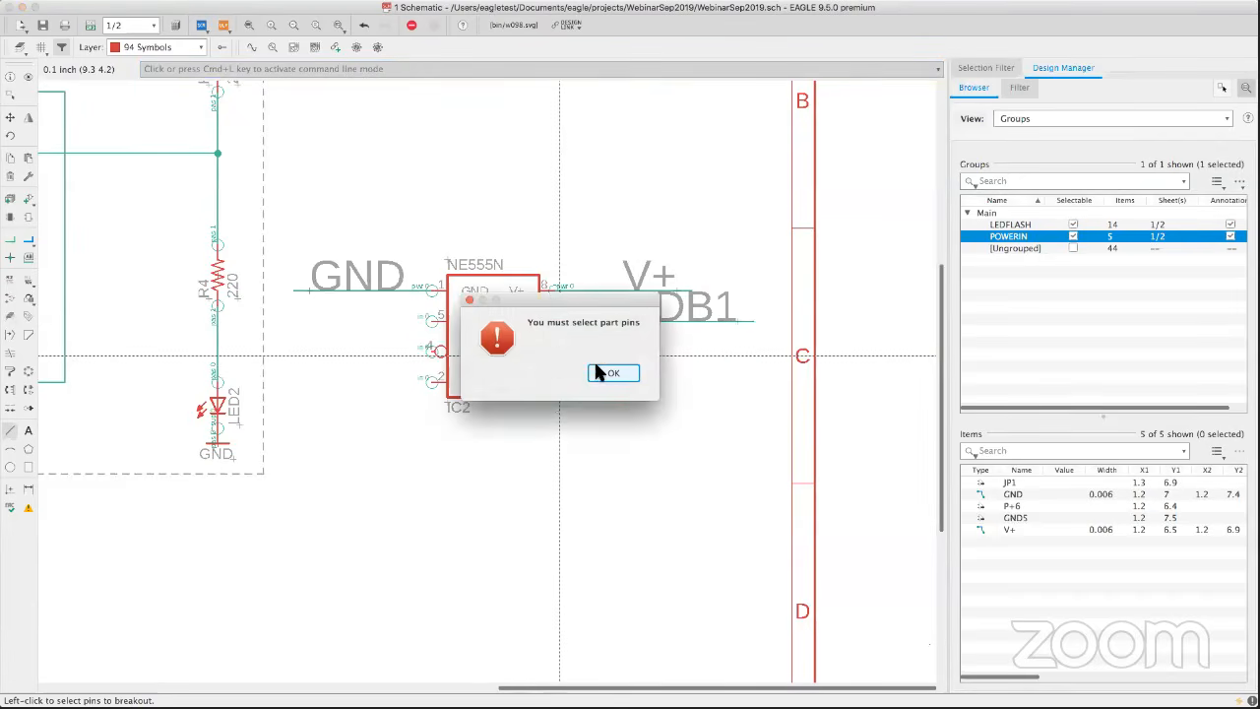
left_click(596, 372)
left_click(559, 346)
left_click(614, 373)
left_click(556, 346)
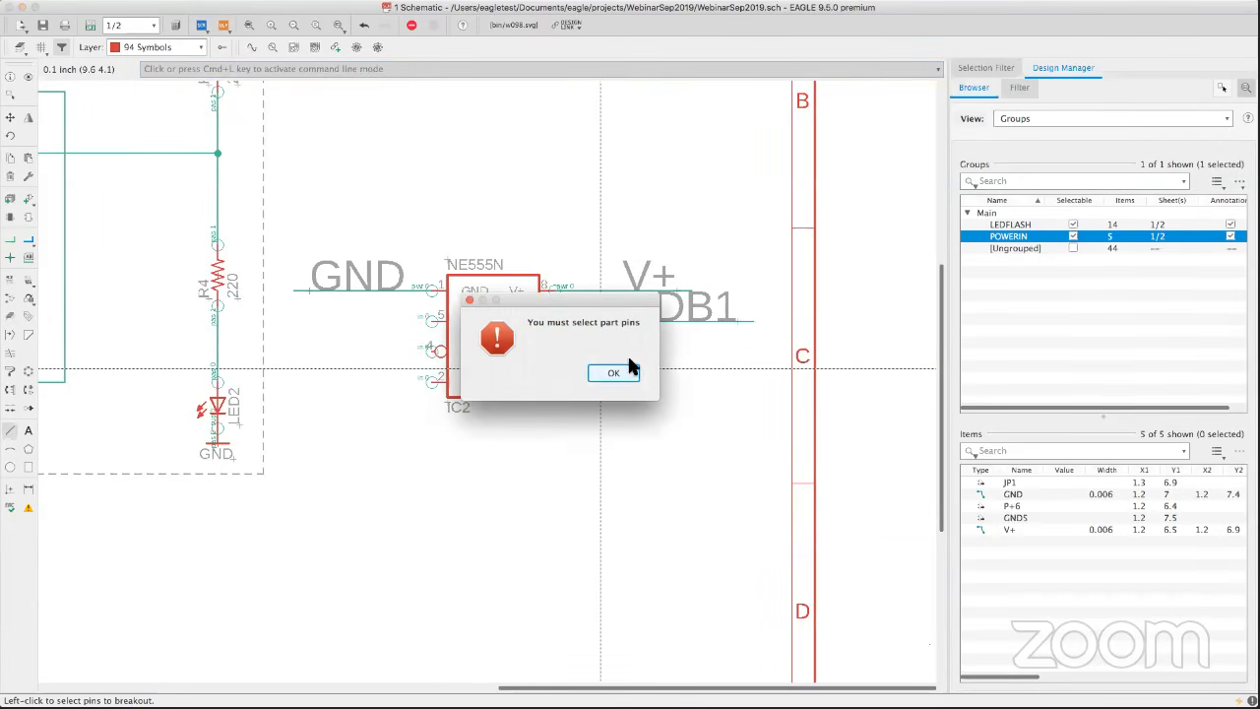
left_click(621, 374)
left_click(622, 374)
left_click(615, 370)
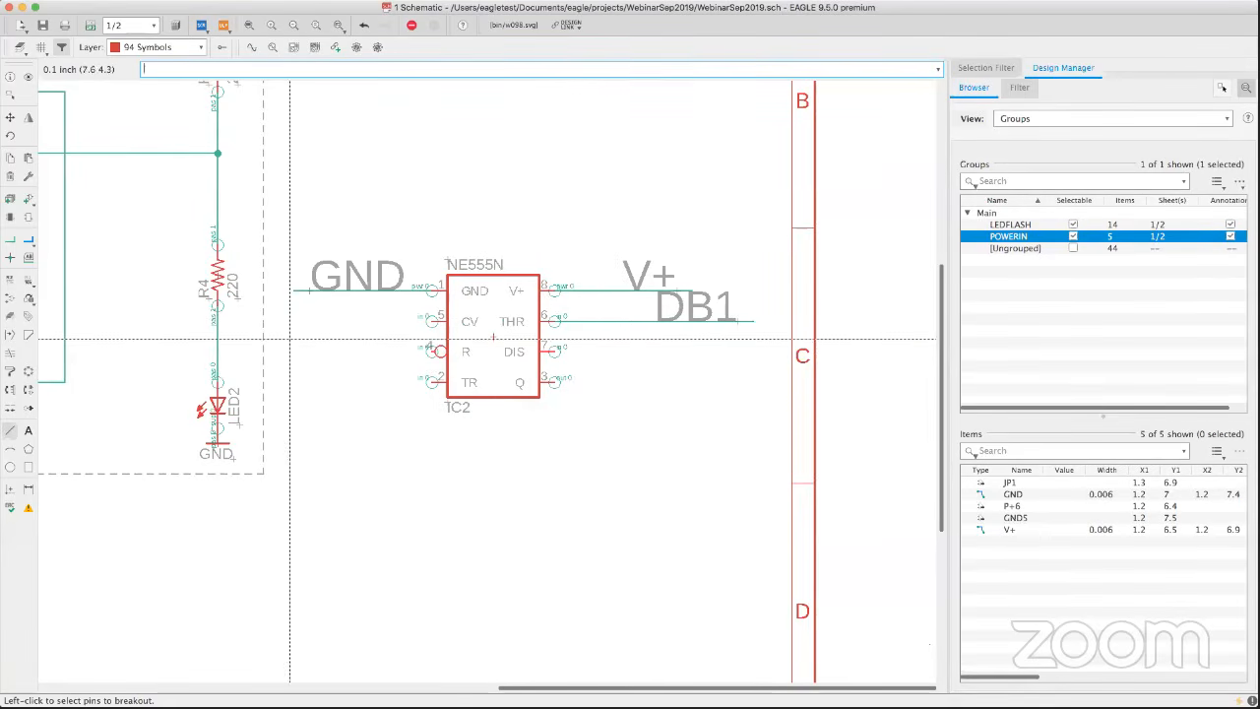
Restart the net breakout with custom label DB2, auto-incremented suffix and minimum wire length 10, and apply it to IC2's DIS pin.
left_click(10, 240)
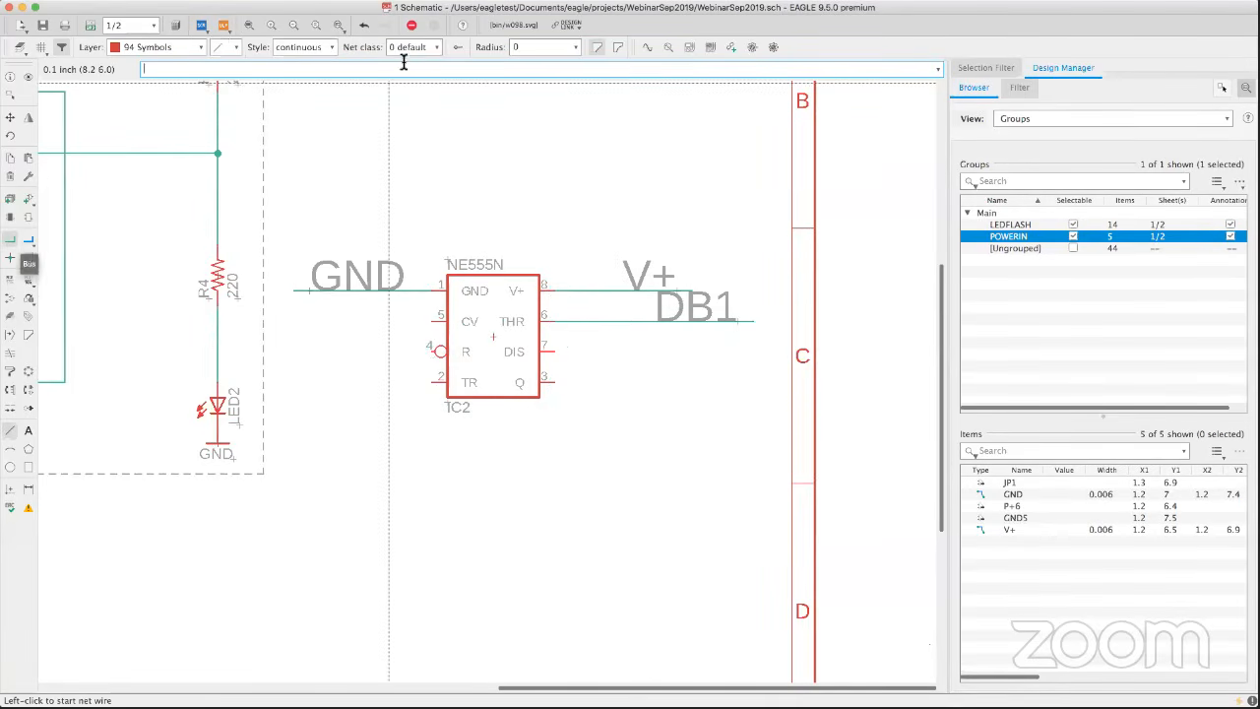
left_click(456, 44)
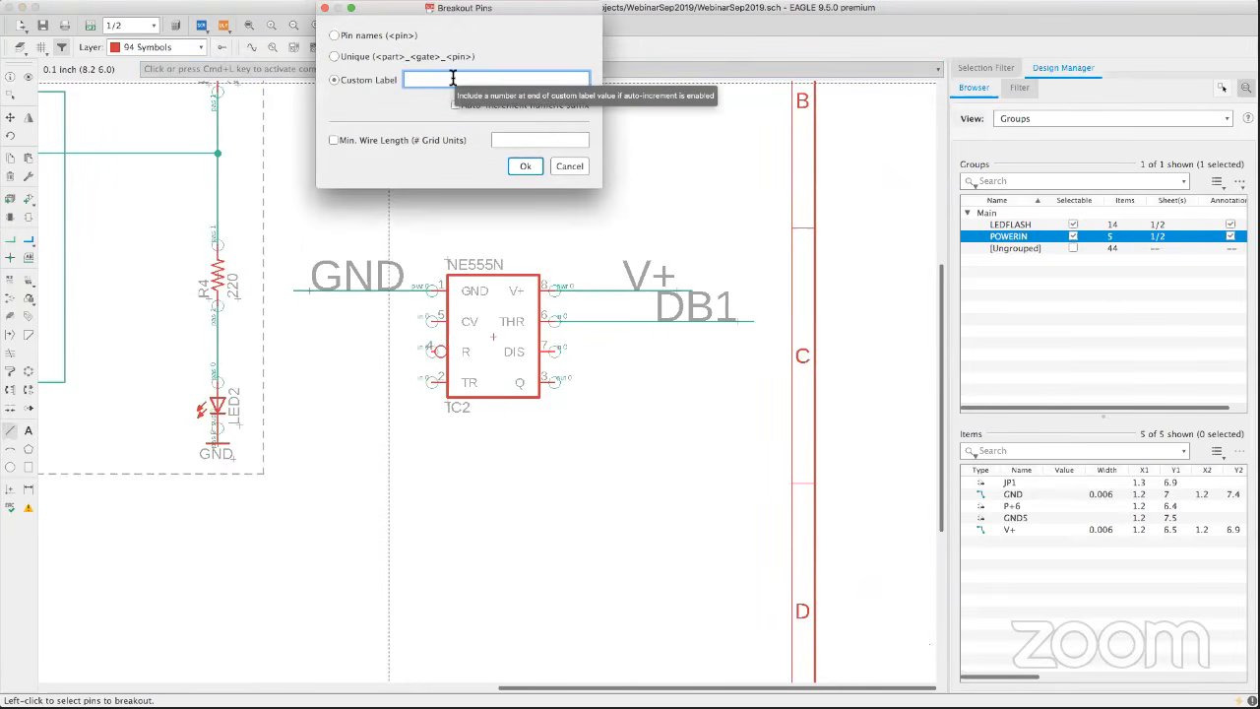
type("DB2")
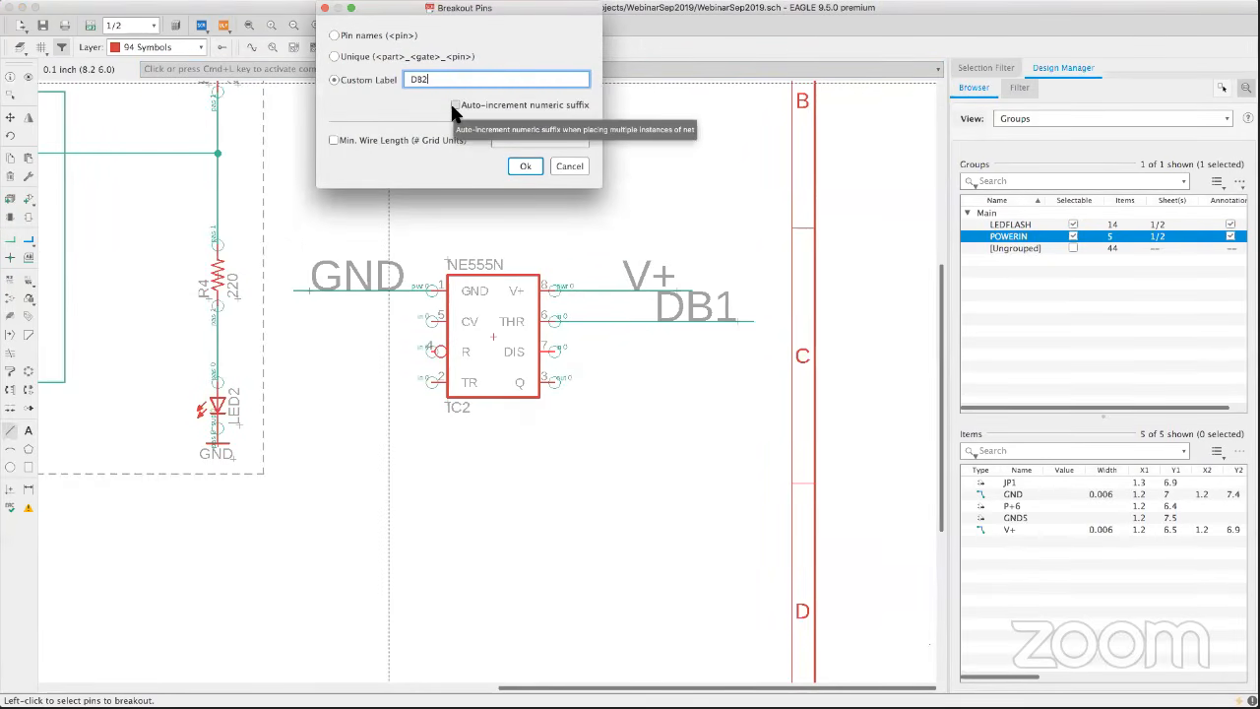
left_click(496, 140)
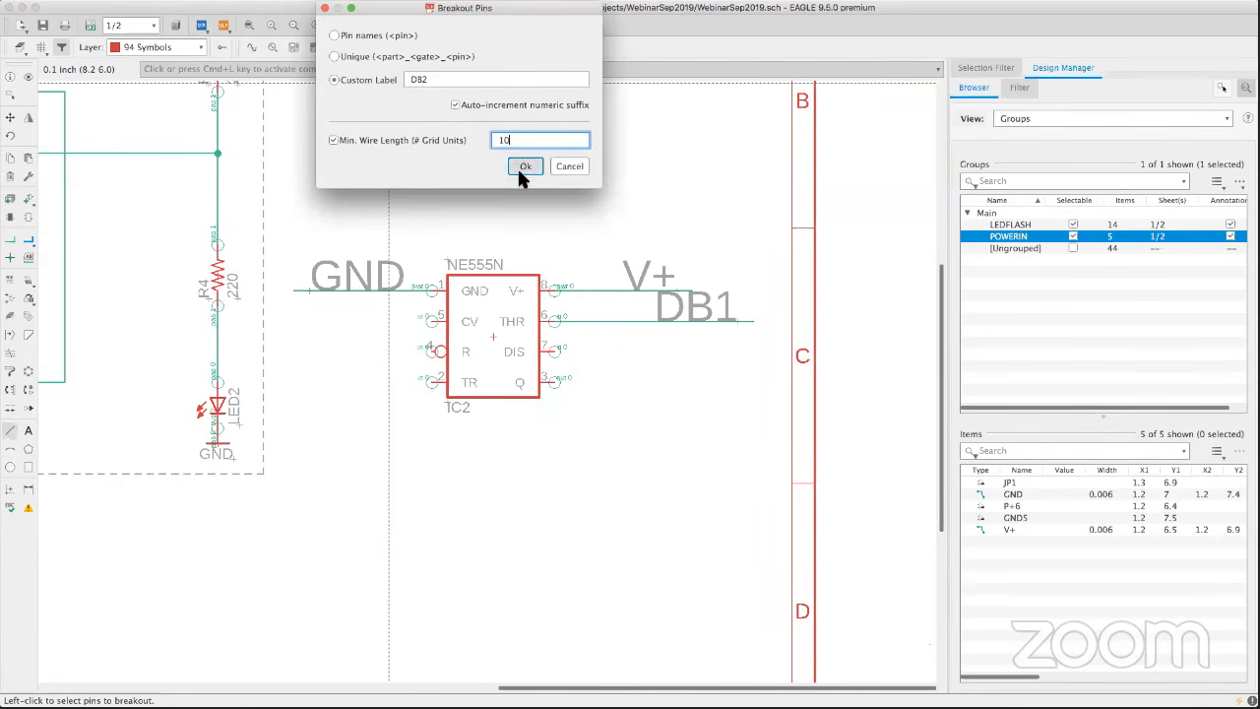
left_click(522, 167)
scroll(561, 352, "up", 5)
middle_click_drag(561, 353, 423, 286)
left_click(424, 286)
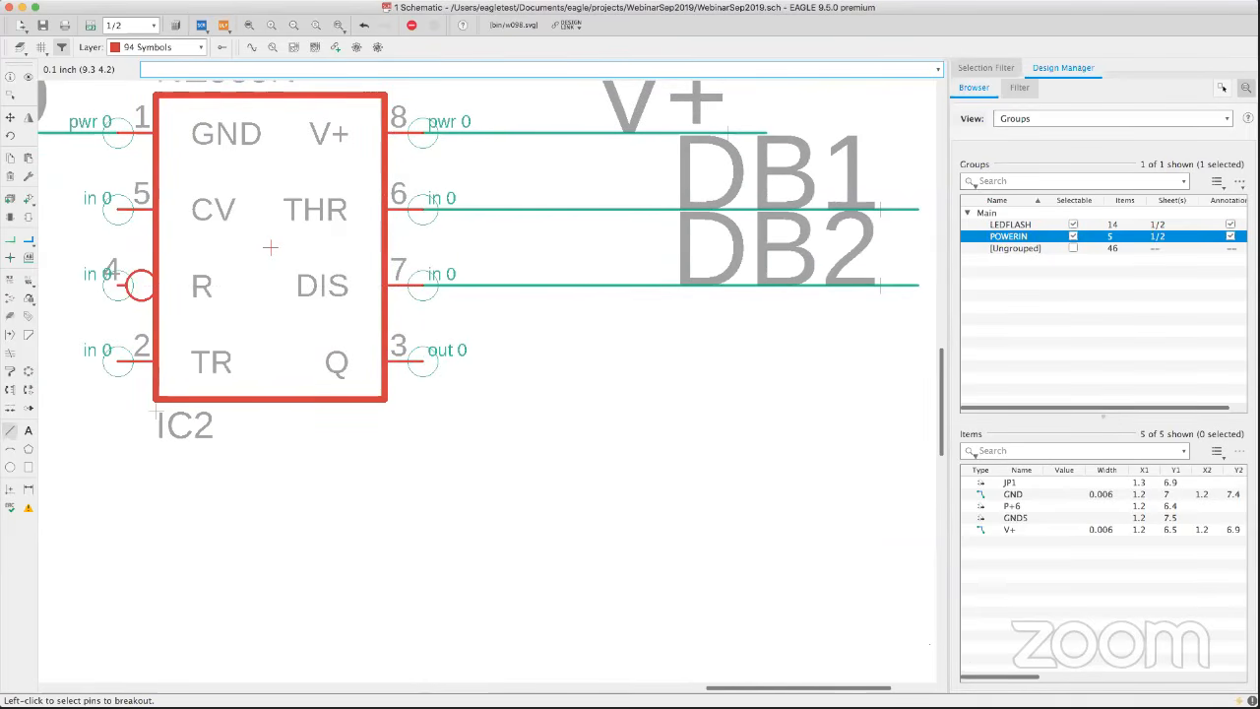
Break out IC2's Q pin as DB3 and its TR pin as DB4, and end the breakout command.
left_click(423, 361)
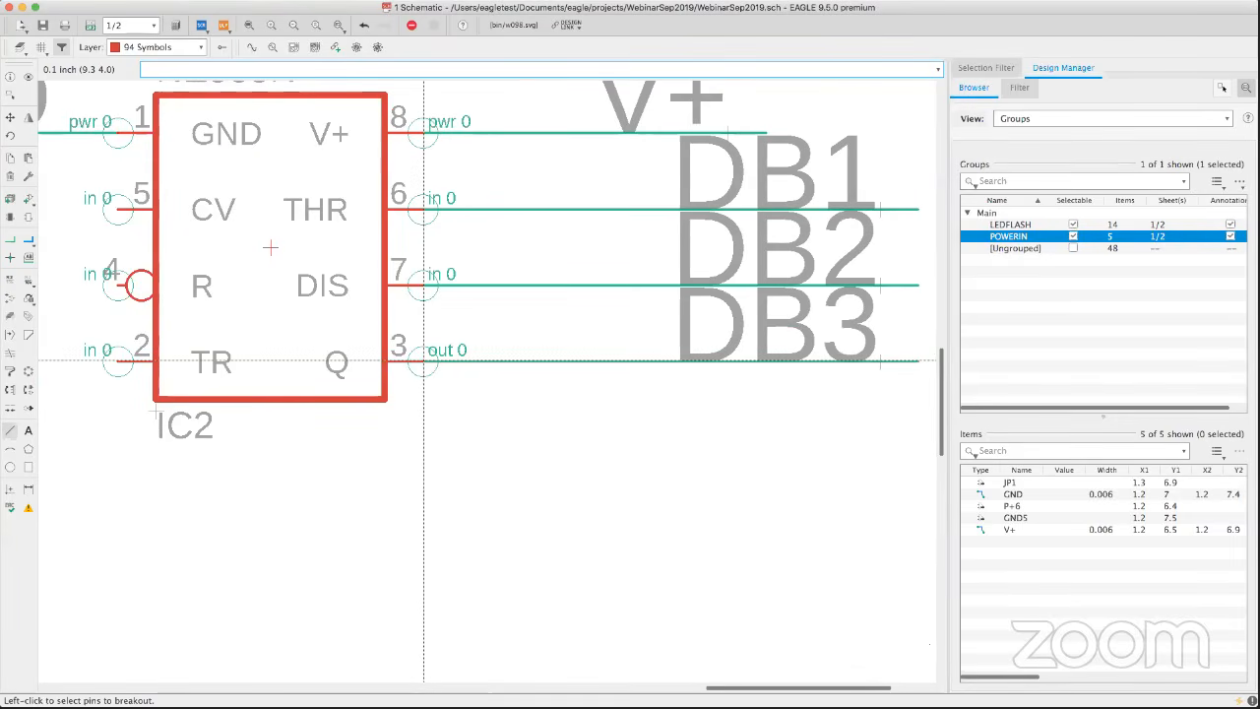
scroll(426, 350, "up", 2)
scroll(221, 362, "down", 3)
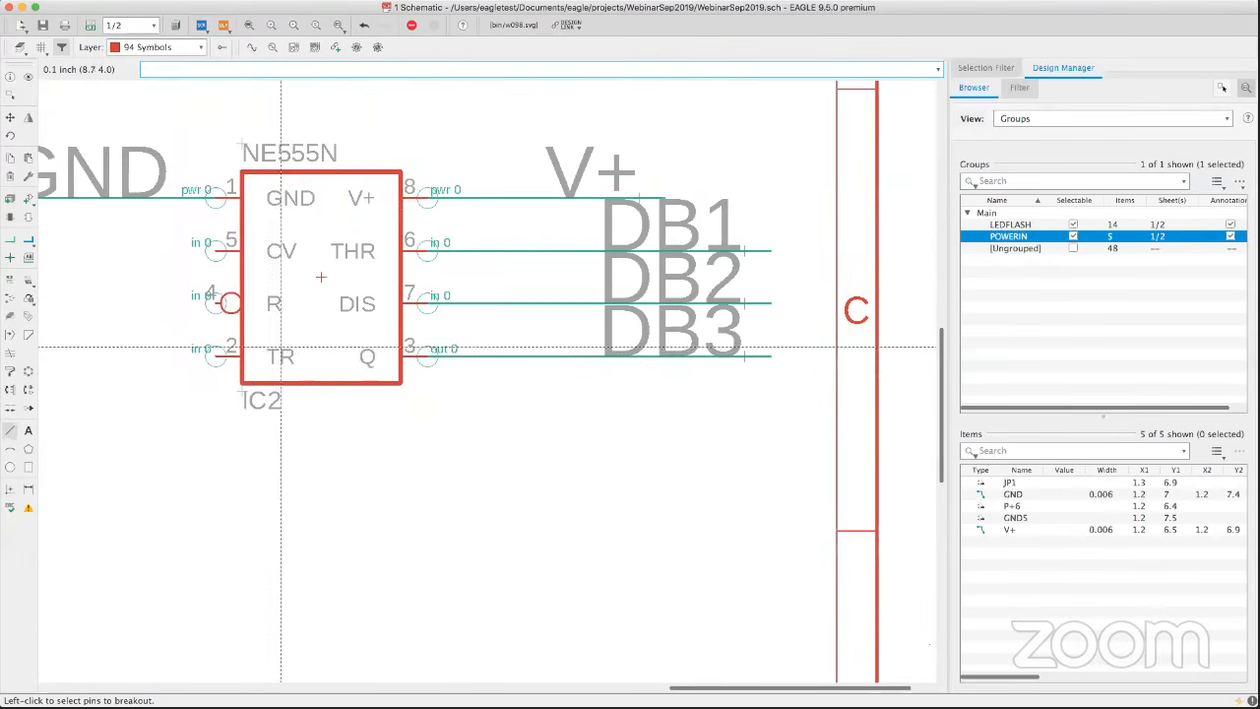
left_click(219, 354)
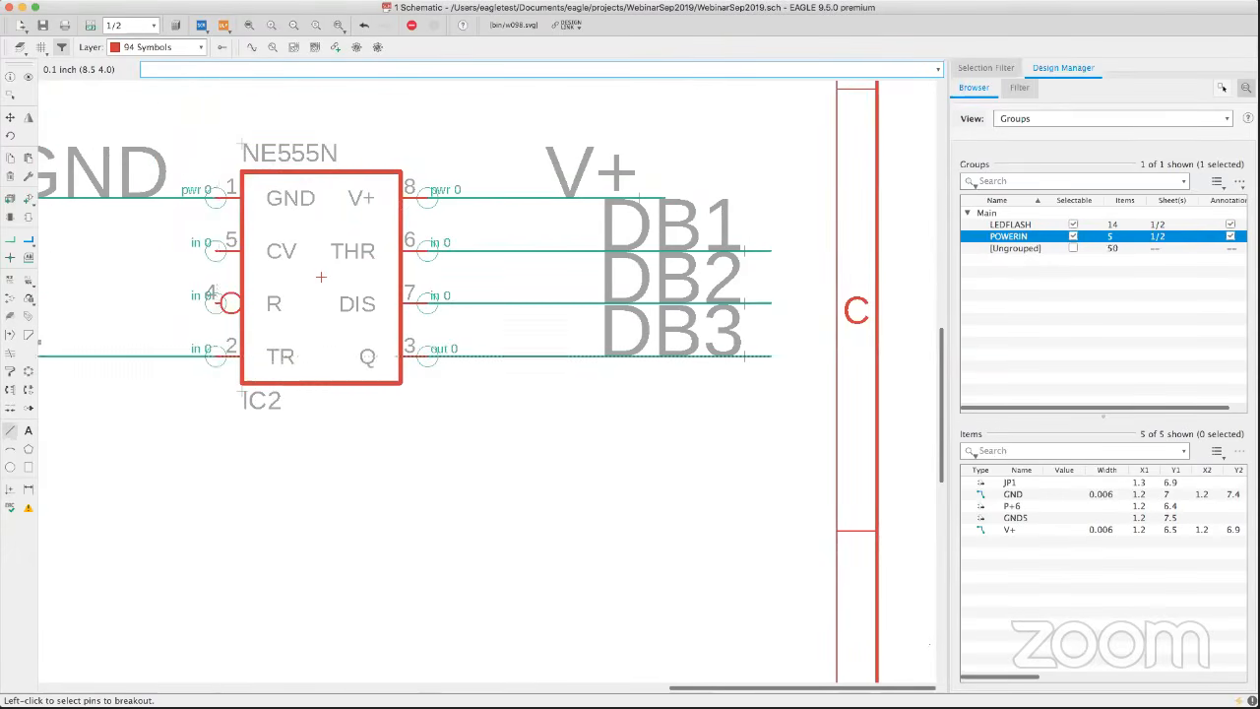
scroll(224, 352, "down", 5)
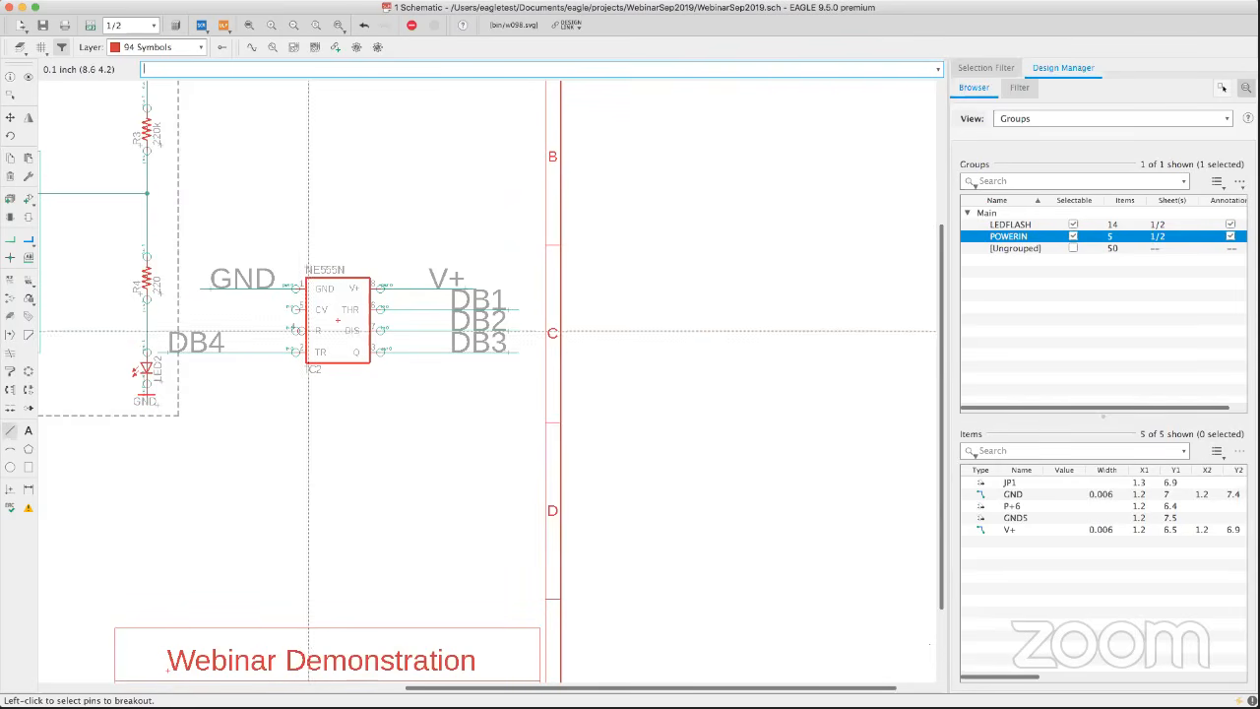
left_click(202, 323)
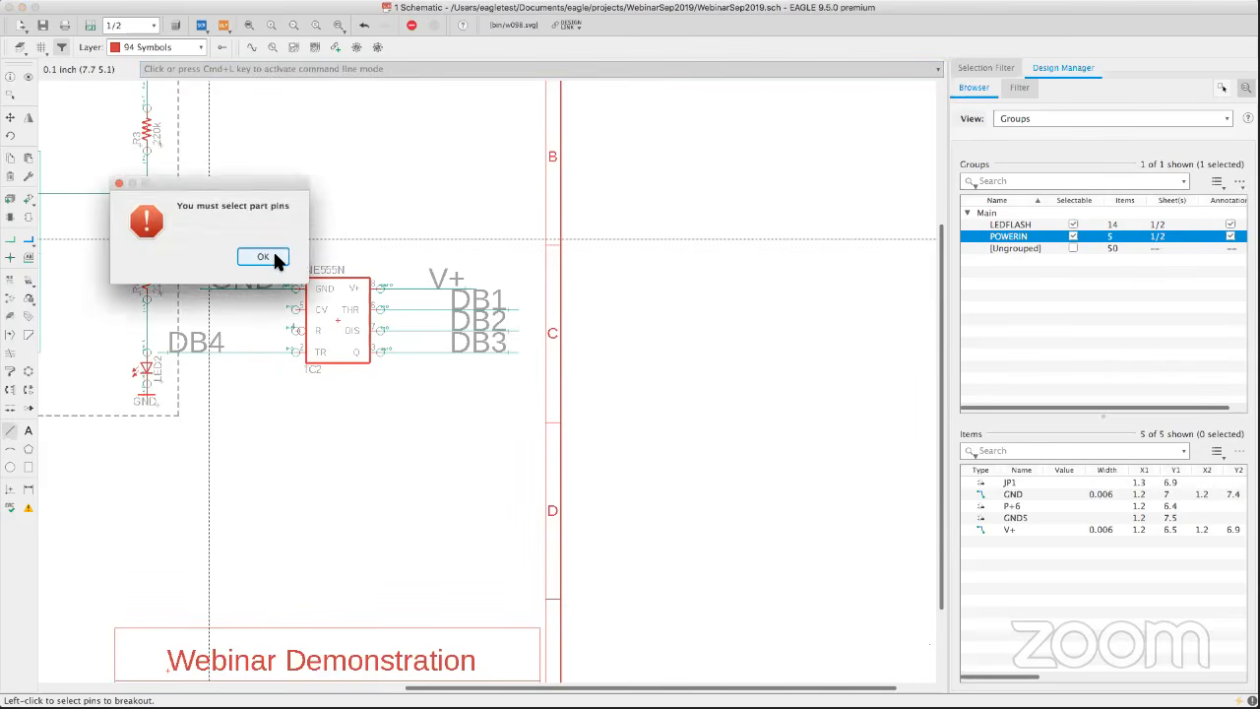
left_click(272, 252)
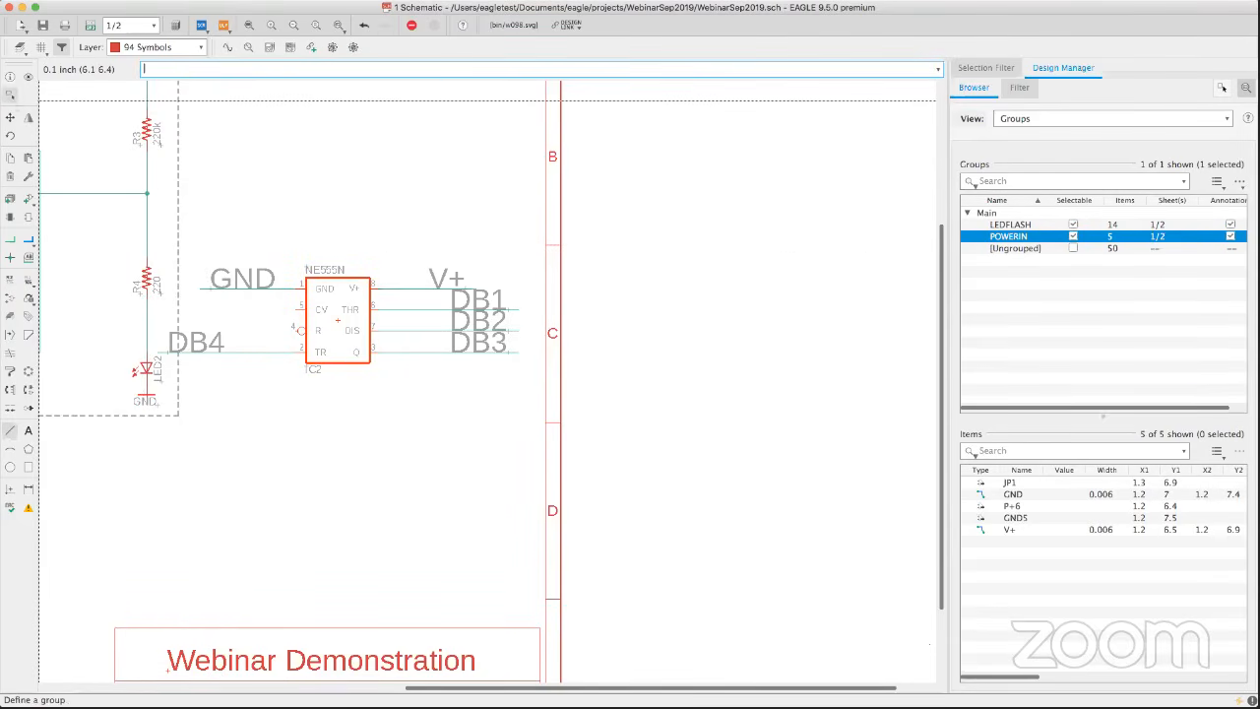
Delete IC2 together with all of its broken-out nets and labels from sheet 1.
left_click(11, 97)
left_click_drag(196, 185, 490, 349)
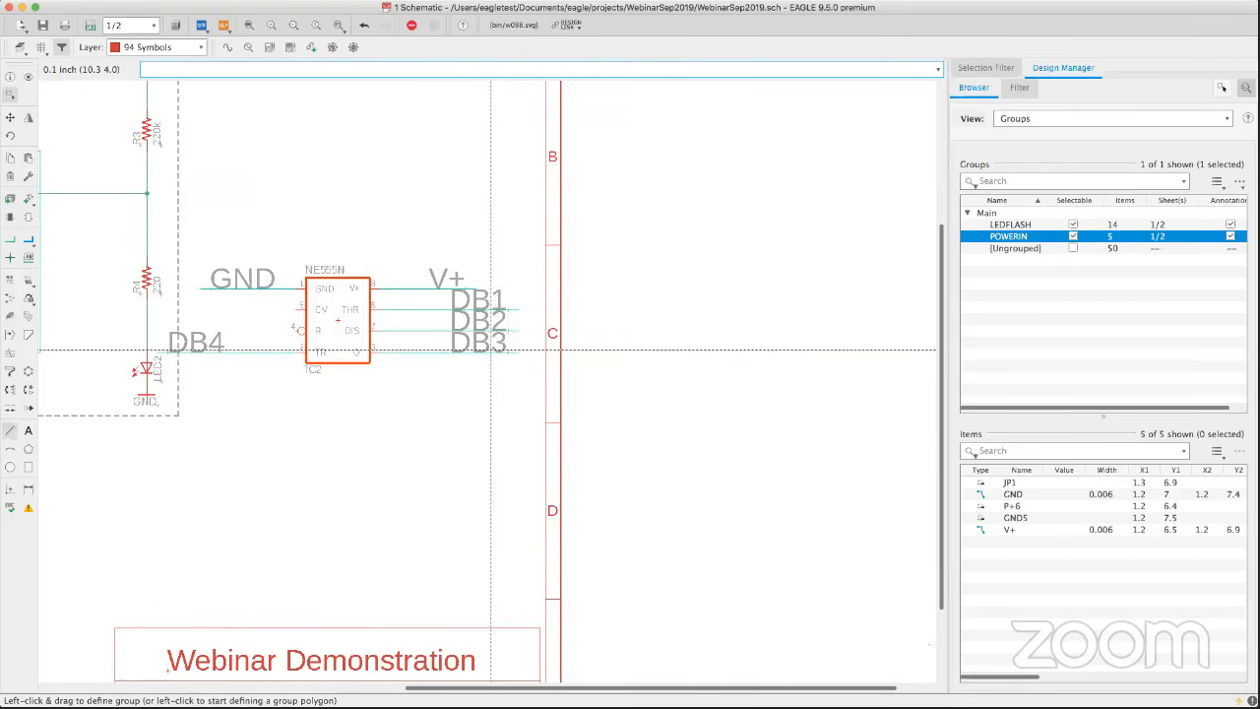
key("Delete")
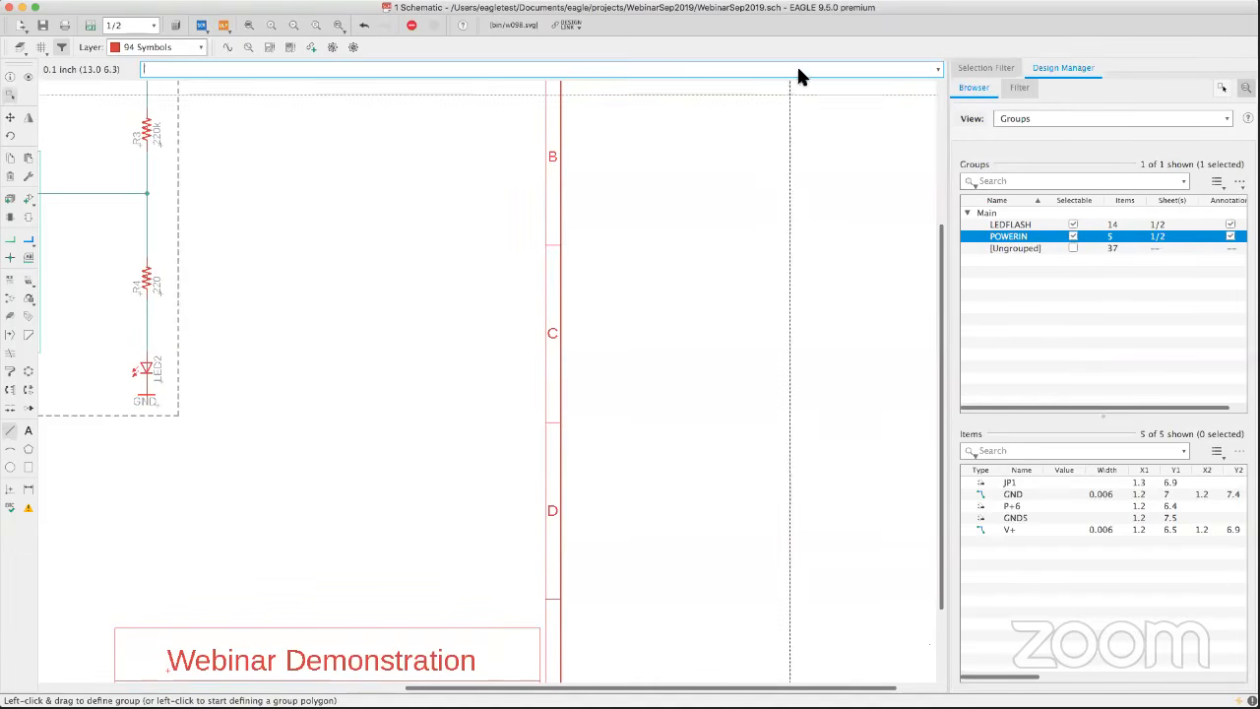
Switch the Design Manager to the Parts view and highlight parts R1 through IC1 on sheet 1.
left_click(976, 89)
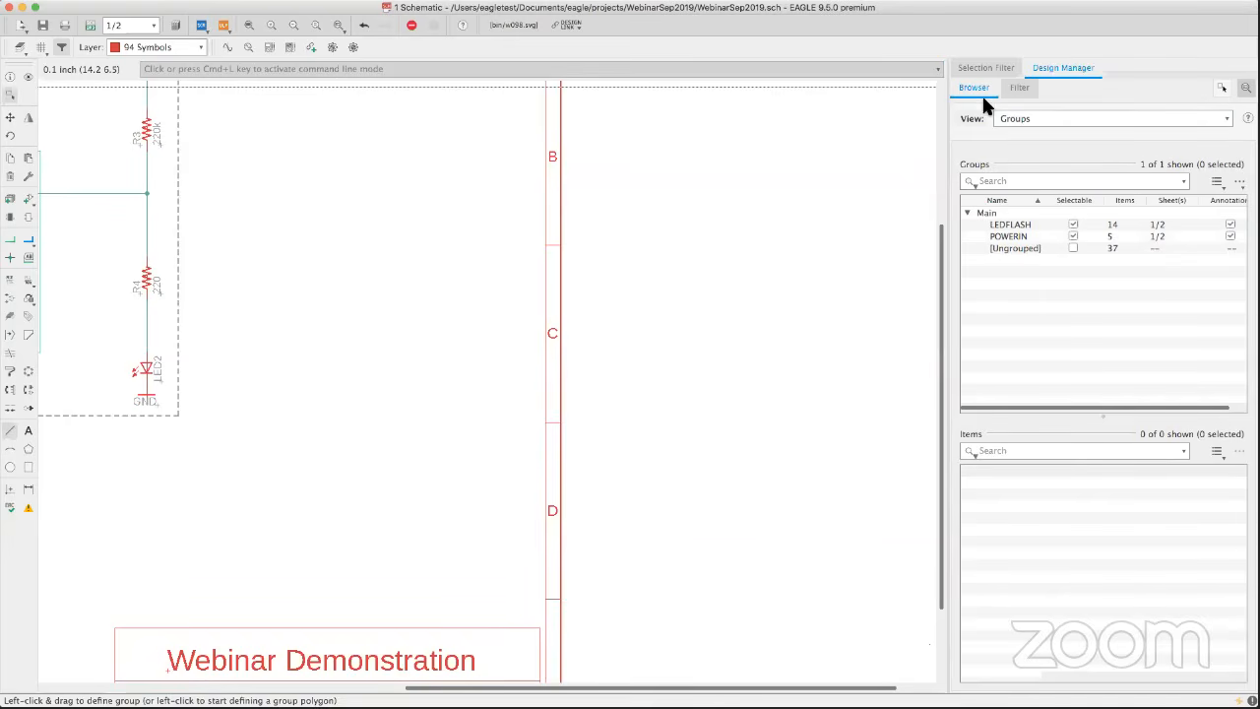
left_click(1042, 120)
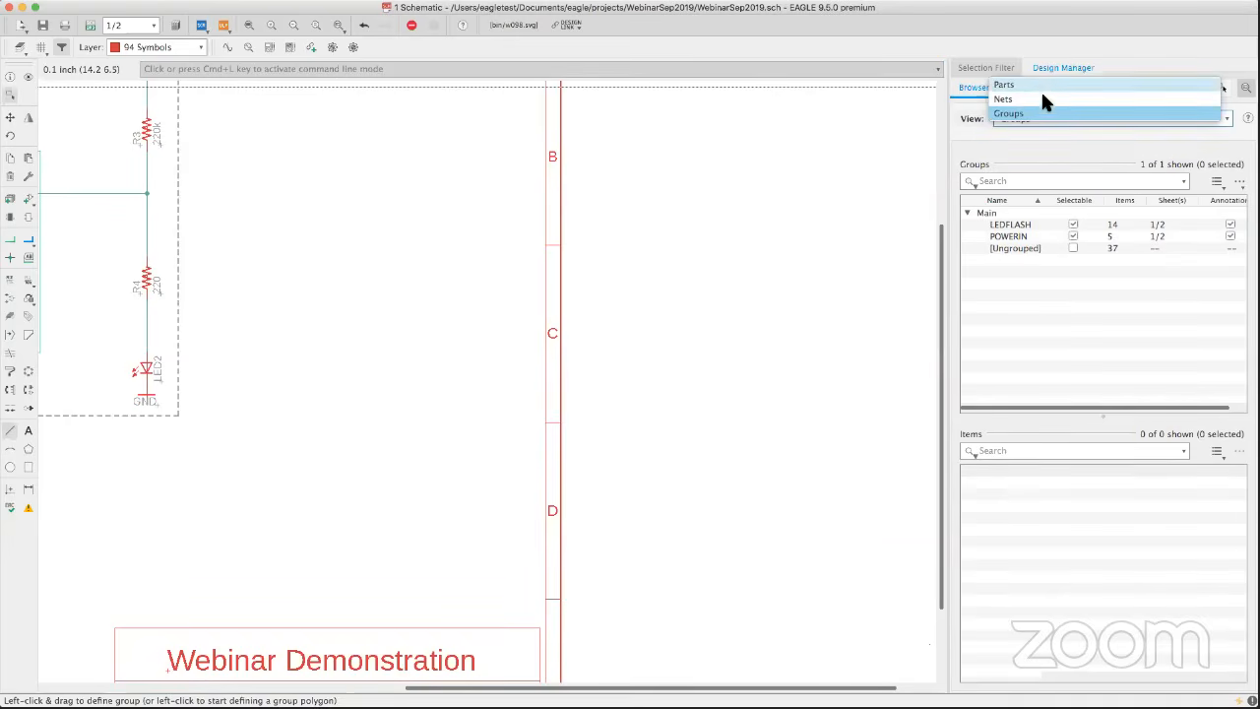
left_click(1039, 86)
left_click(1020, 418)
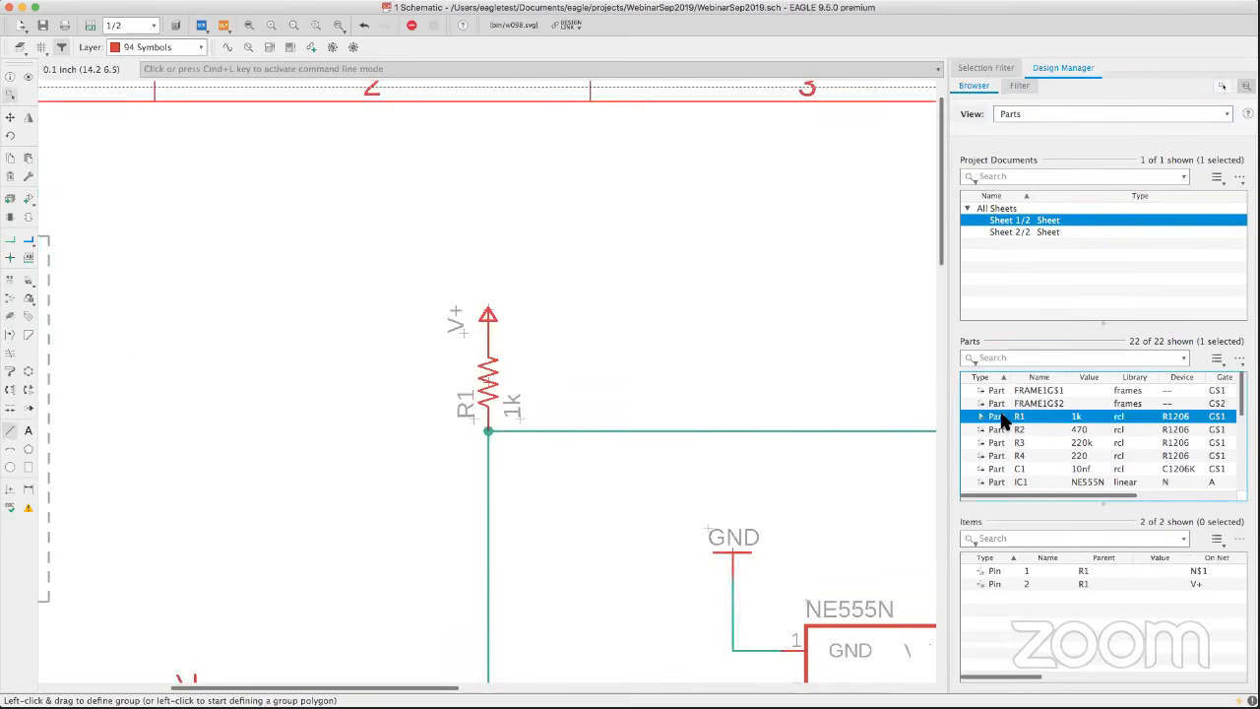
left_click(992, 457, "shift")
left_click(996, 482, "shift")
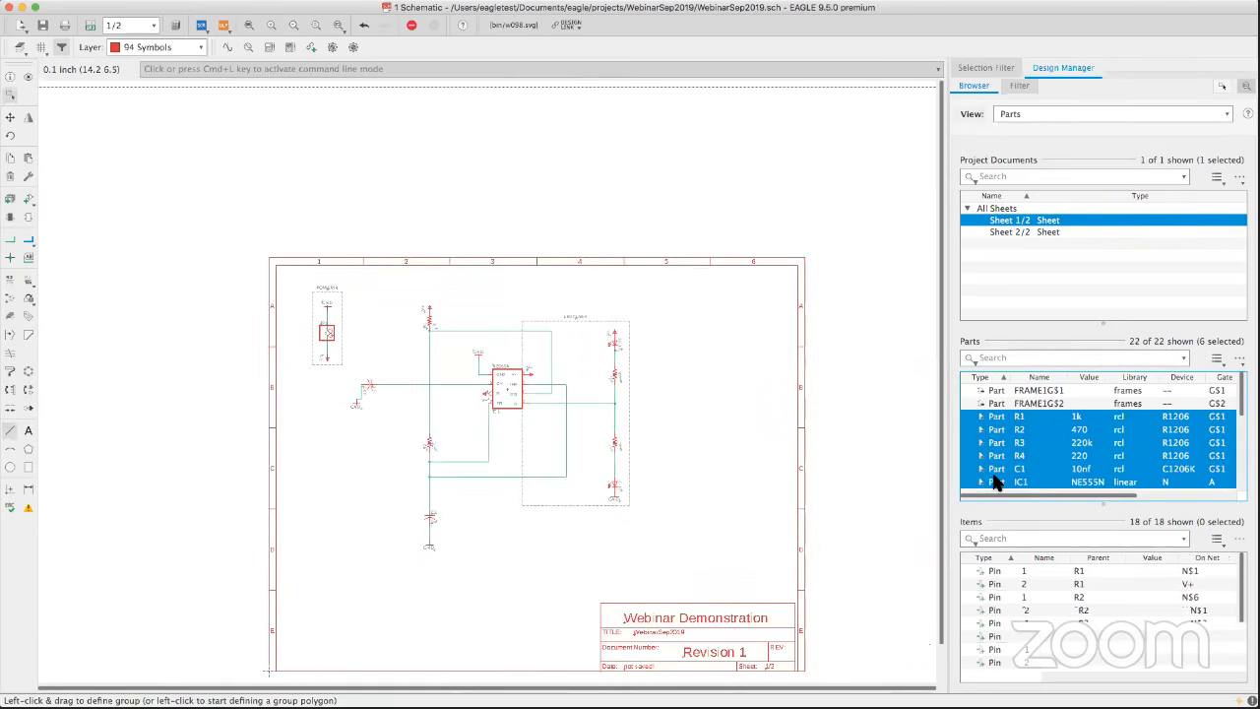
Locate resistors R1, R2 and R3 one at a time from the parts list and inspect R3's properties.
left_click(1043, 418)
left_click(1041, 431)
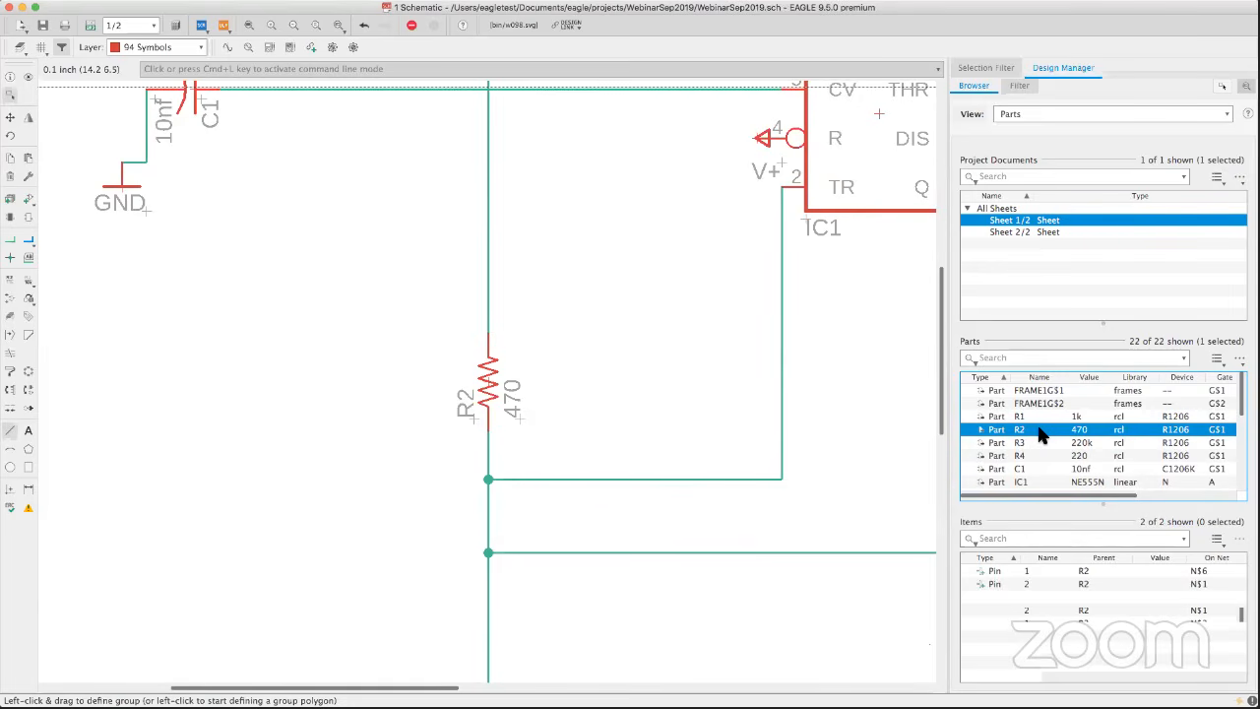
left_click(1043, 444)
double_click(1046, 445)
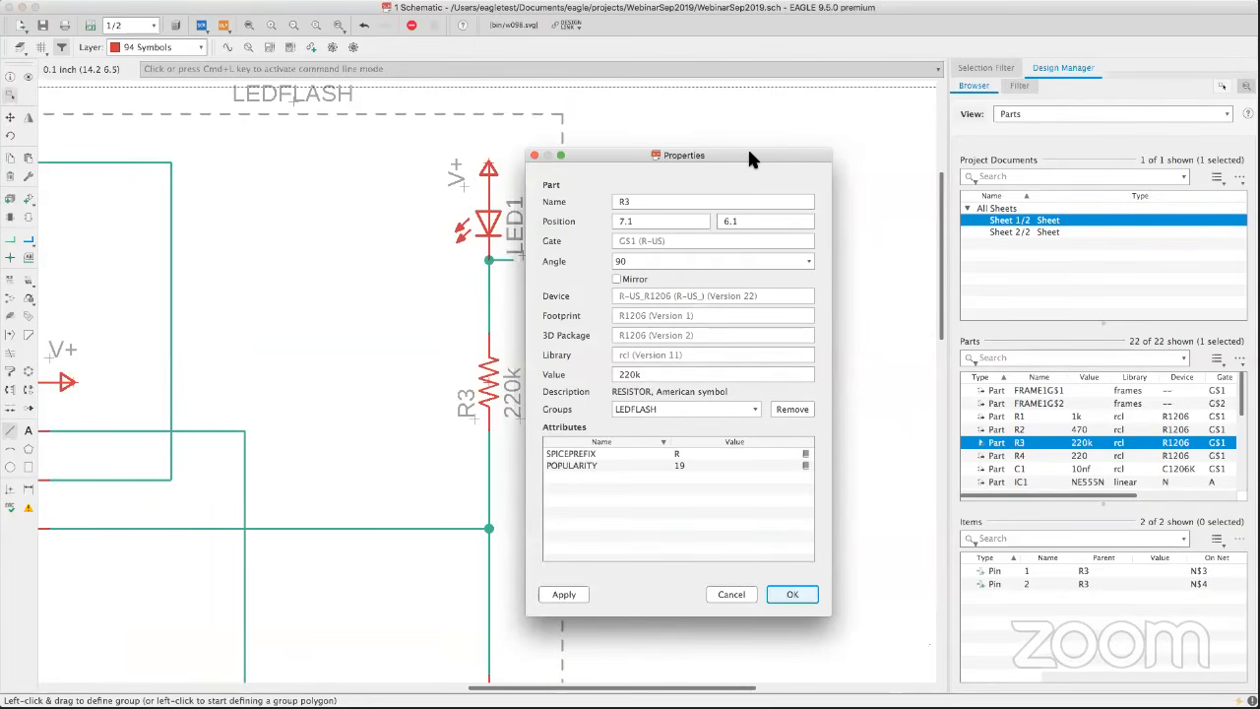
left_click_drag(749, 153, 738, 96)
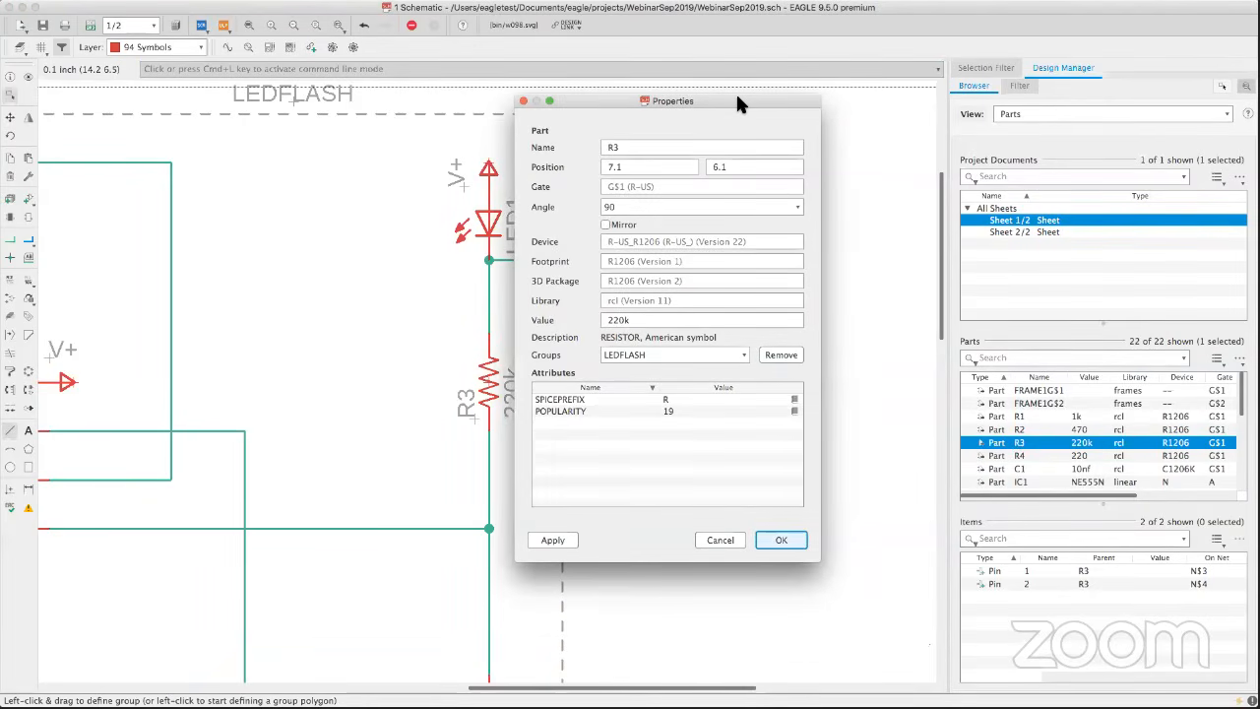
left_click(523, 101)
Highlight resistors R1 through R4 together from the parts list, followed by R1 alone.
left_click_drag(1035, 420, 1029, 451)
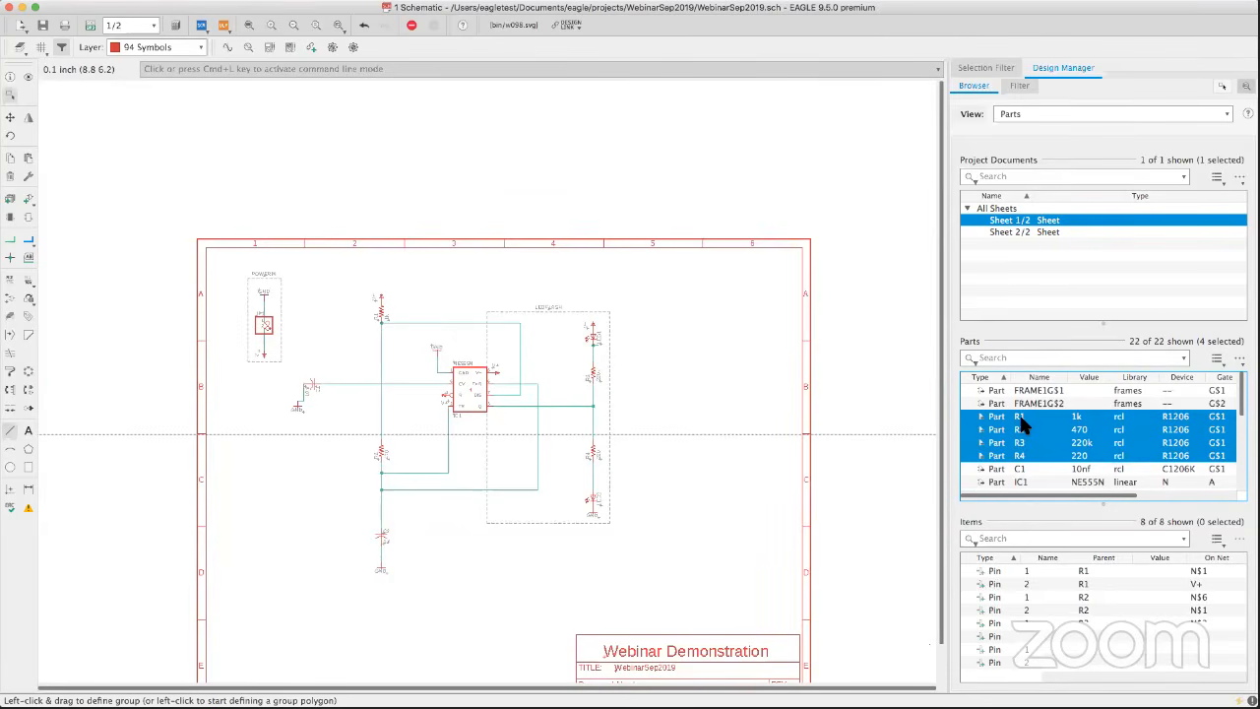
left_click(1020, 422)
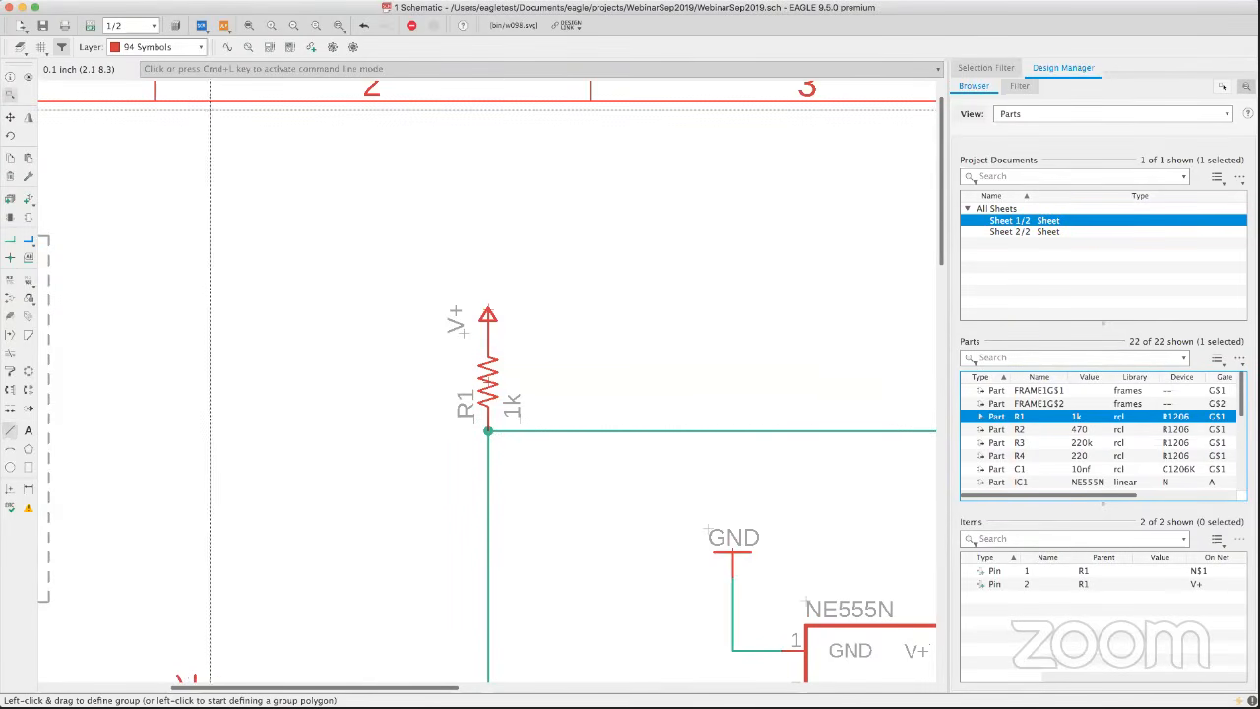
left_click(250, 26)
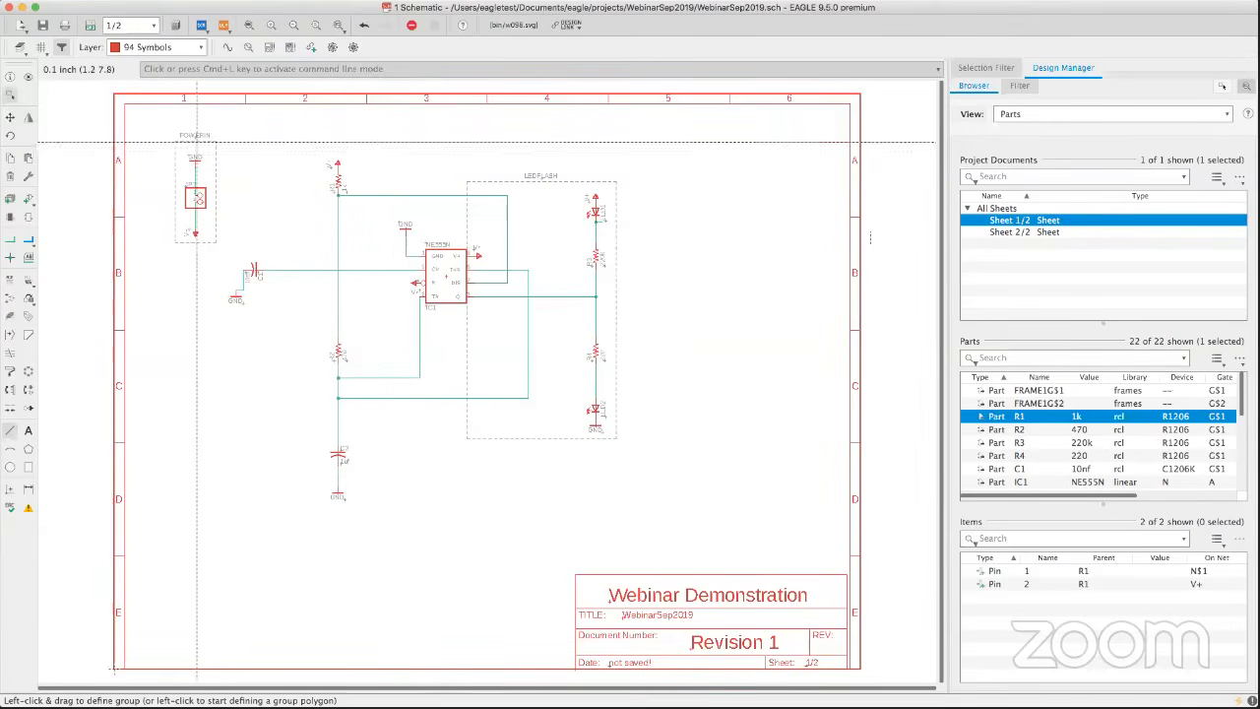
Save the schematic and create the WebinarSep2019 board from it.
left_click(42, 25)
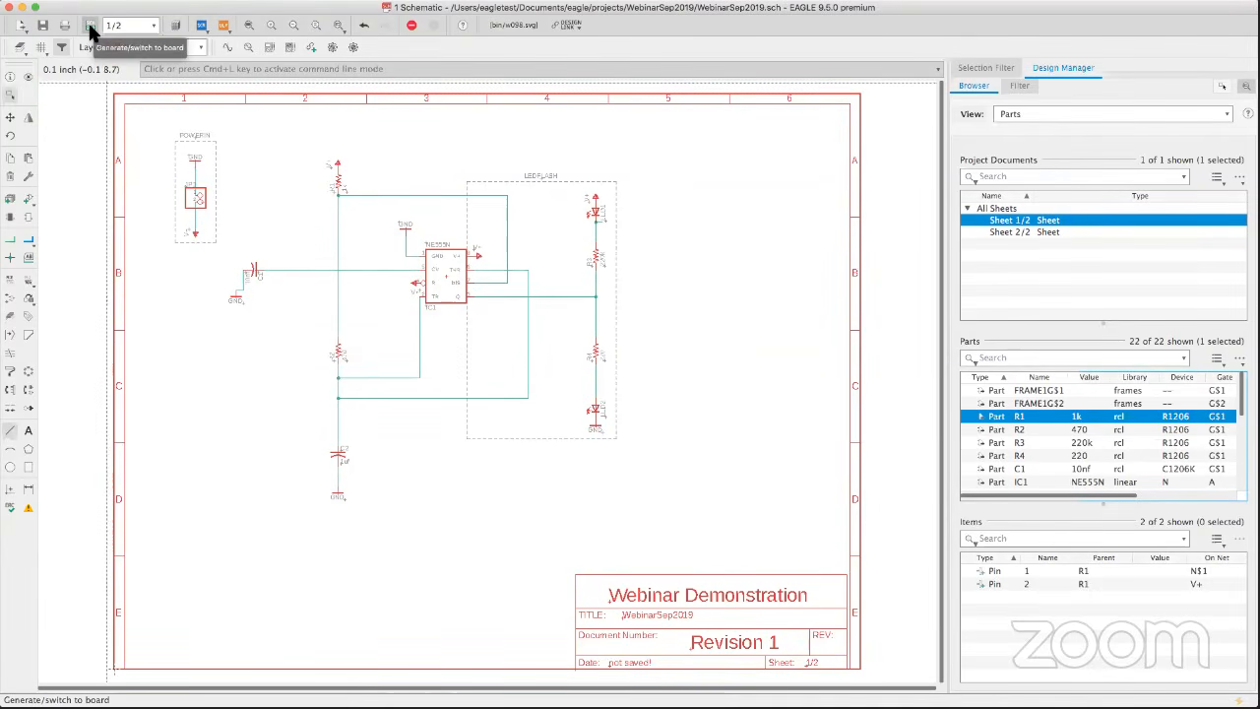
left_click(90, 27)
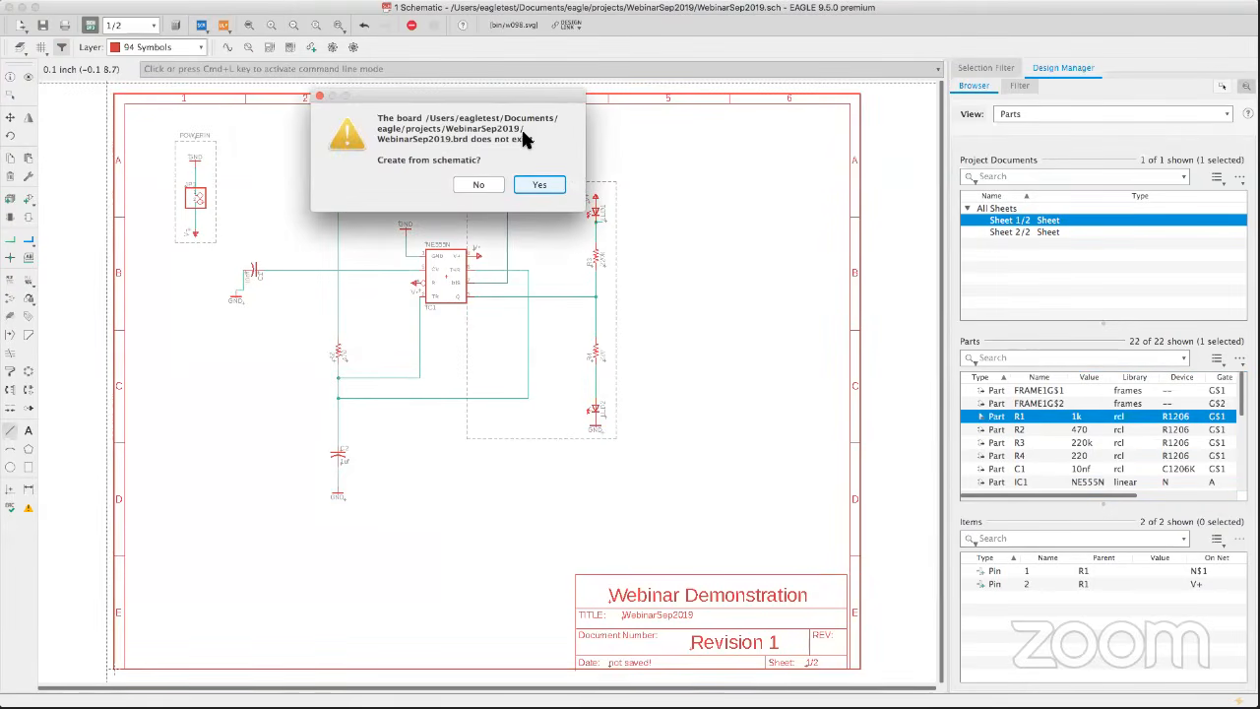
left_click(545, 183)
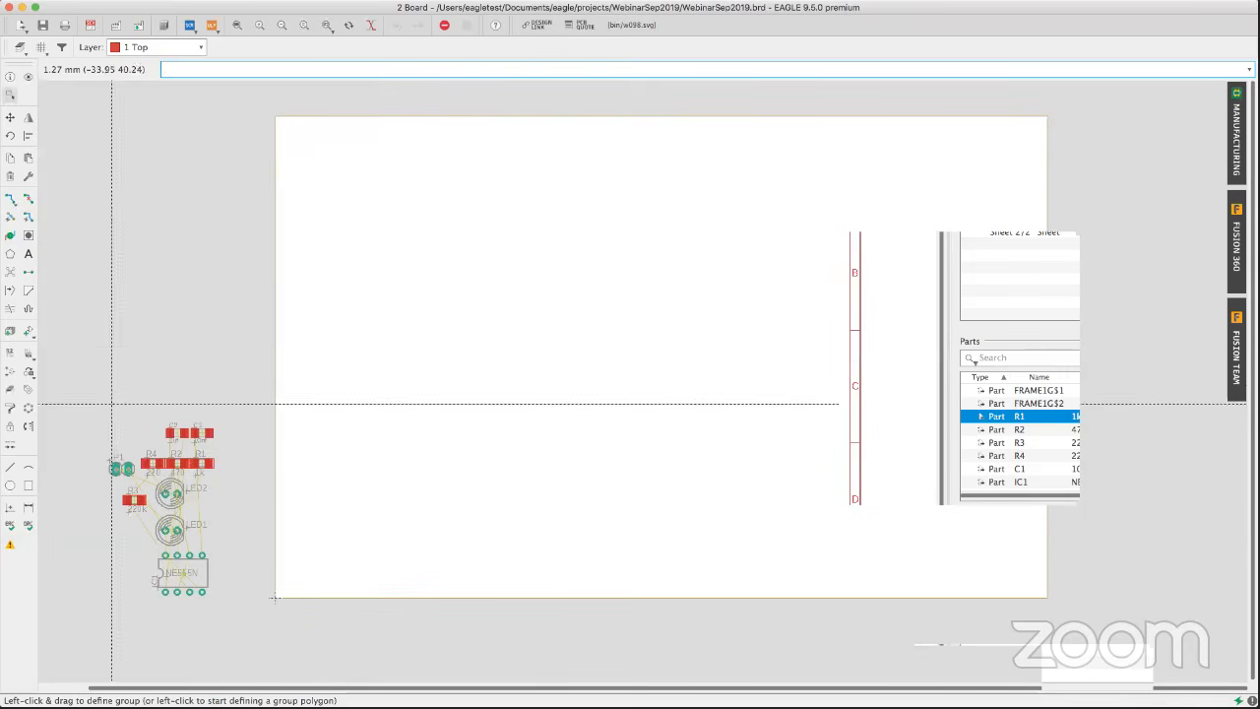
Group all board components and move them inside the lower-left area of the board outline.
left_click_drag(97, 405, 232, 601)
right_click(194, 575)
left_click(264, 559)
left_click(376, 550)
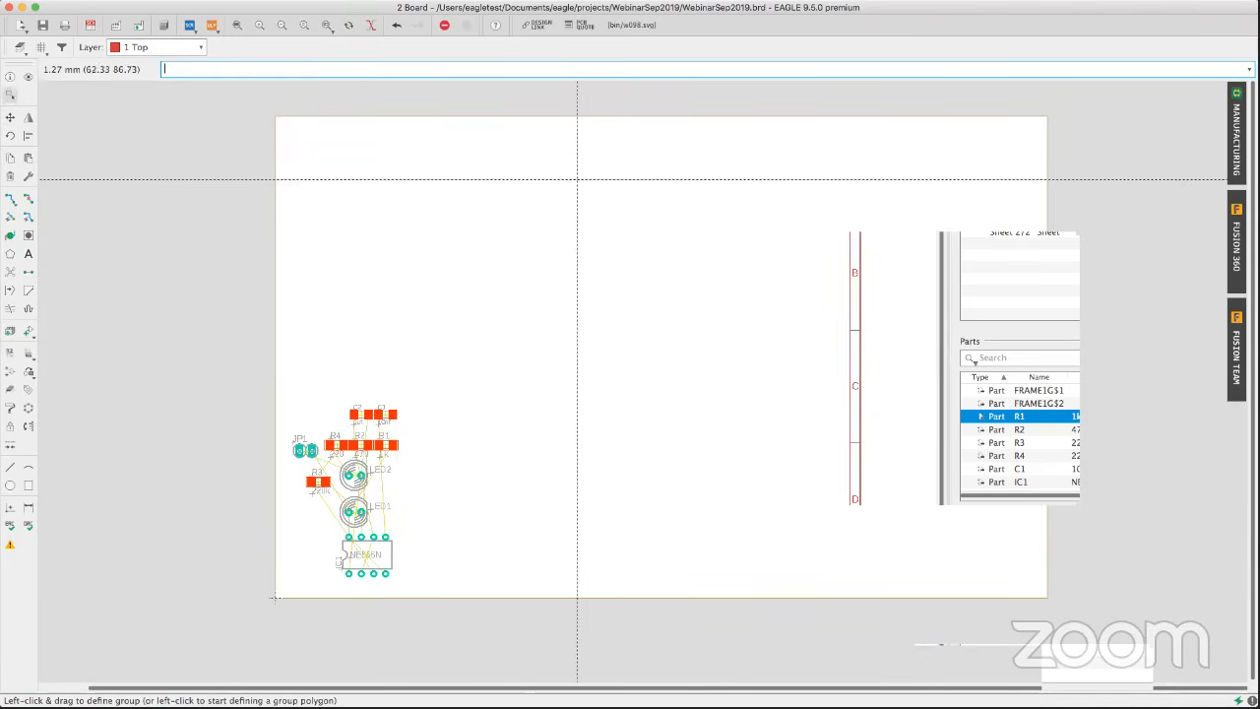
Shrink the board outline by moving its upper and right edges close around the components.
left_click_drag(621, 119, 624, 374)
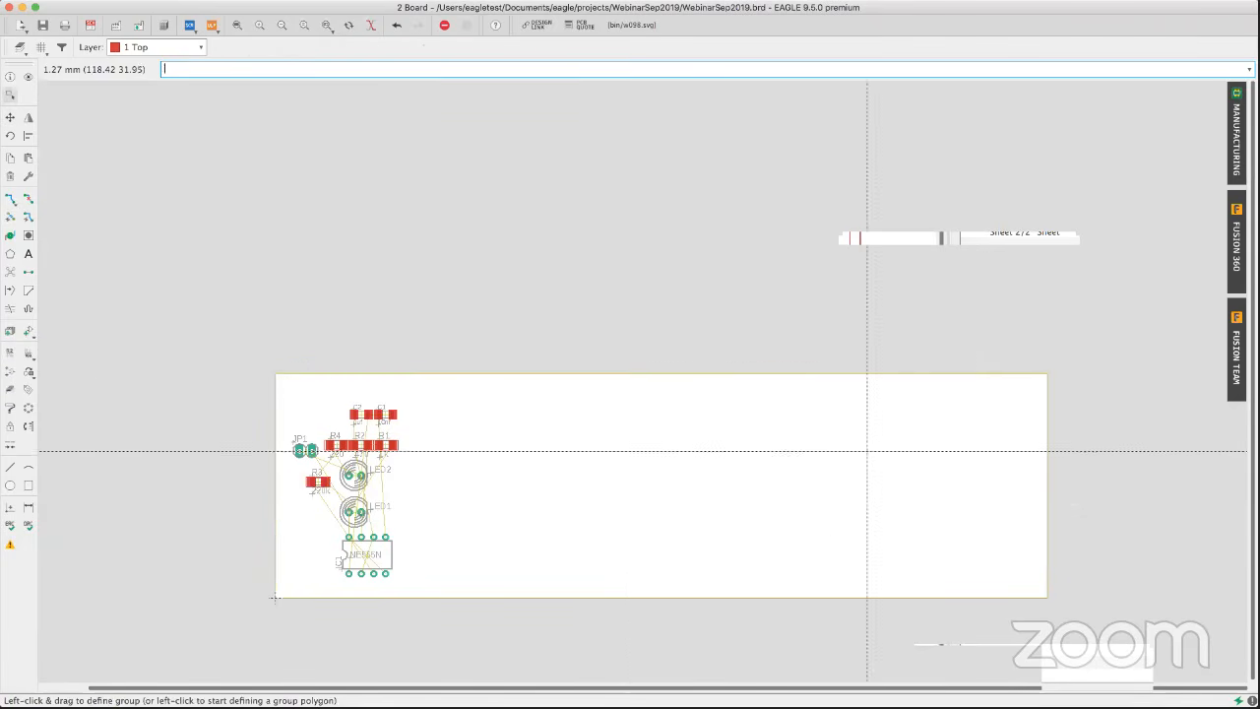
left_click_drag(1049, 539, 432, 544)
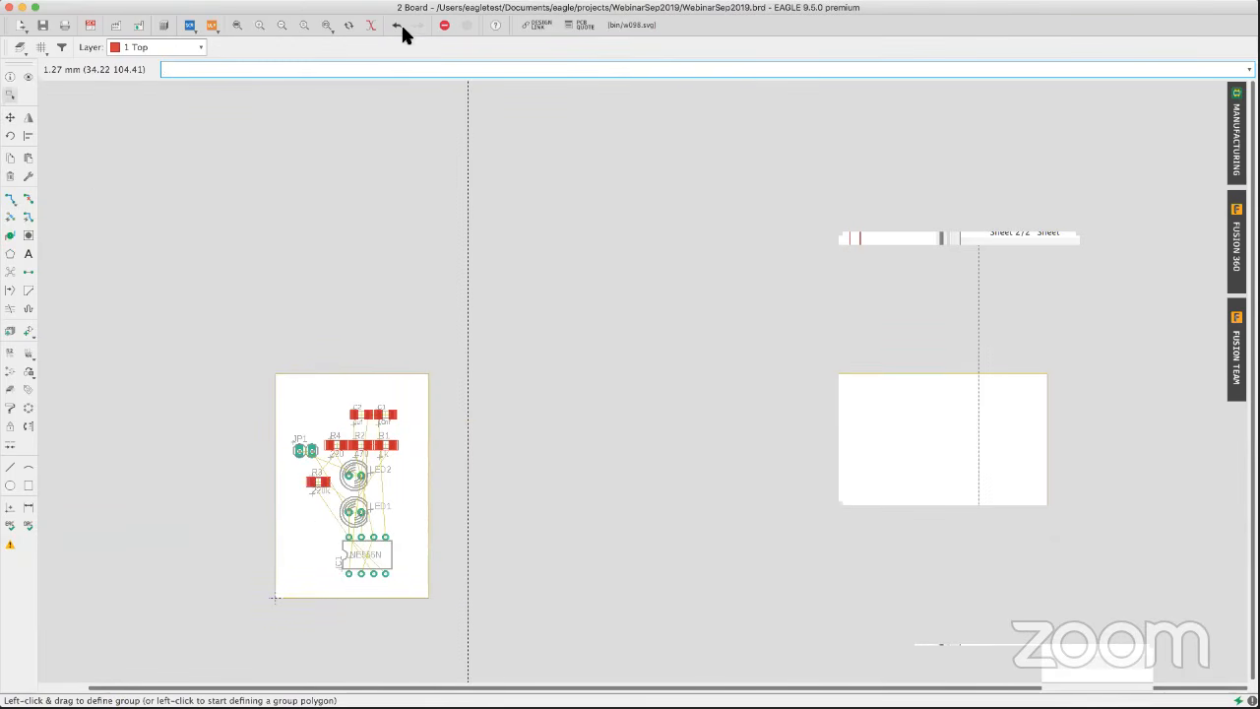
left_click(239, 27)
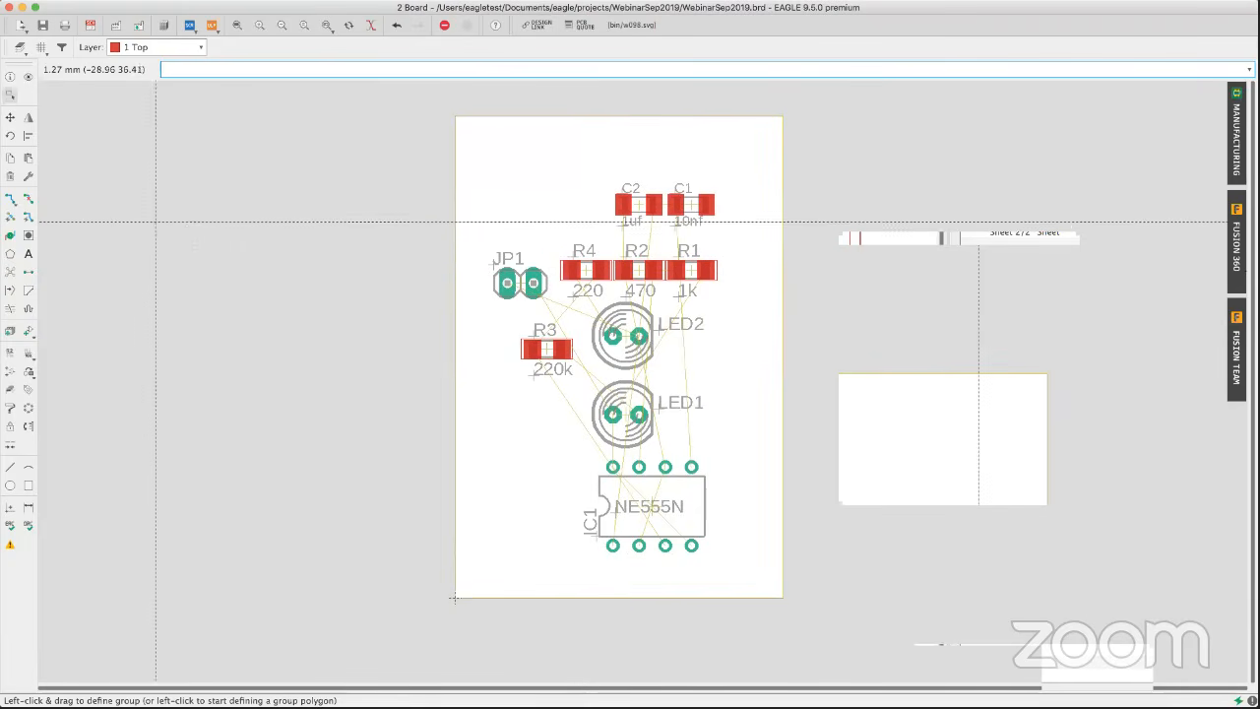
Mirror capacitors C2 and C1 to the bottom side of the board with the mirror command.
left_click(214, 74)
type("r")
key("BackSpace")
type("miror")
key("BackSpace")
key("BackSpace")
key("BackSpace")
key("BackSpace")
type("iur")
key("BackSpace")
key("BackSpace")
type("rror")
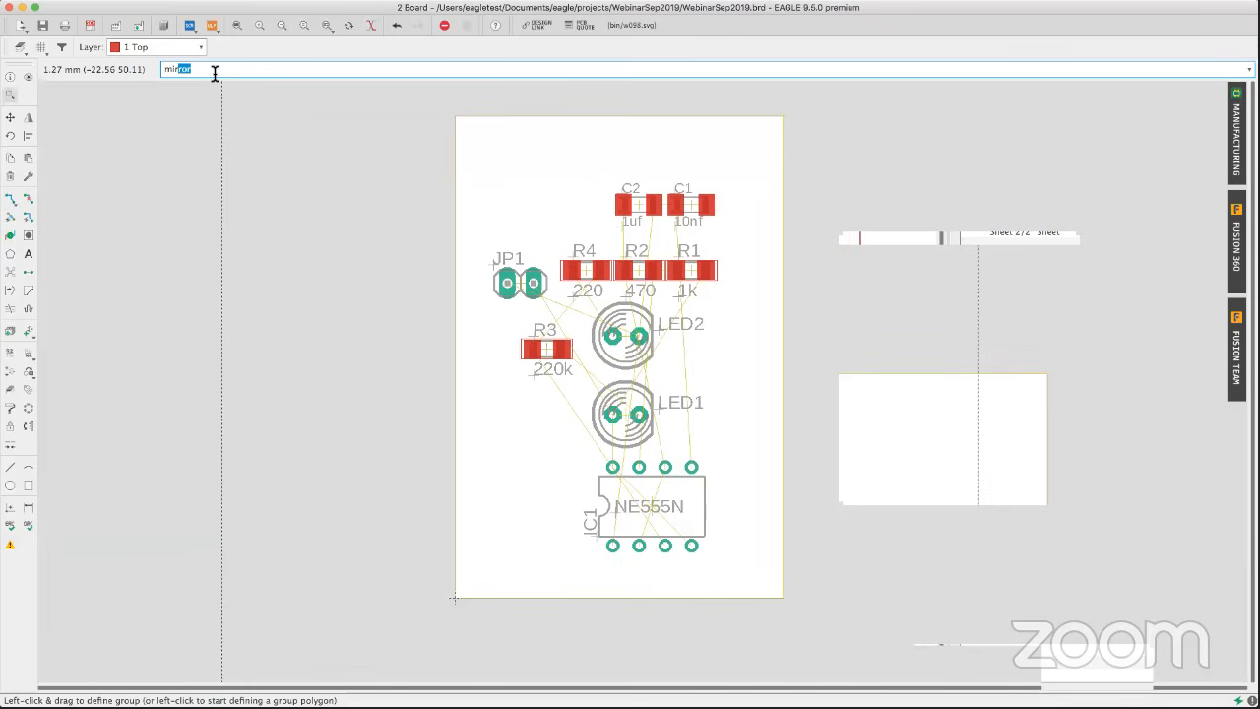
left_click(215, 74)
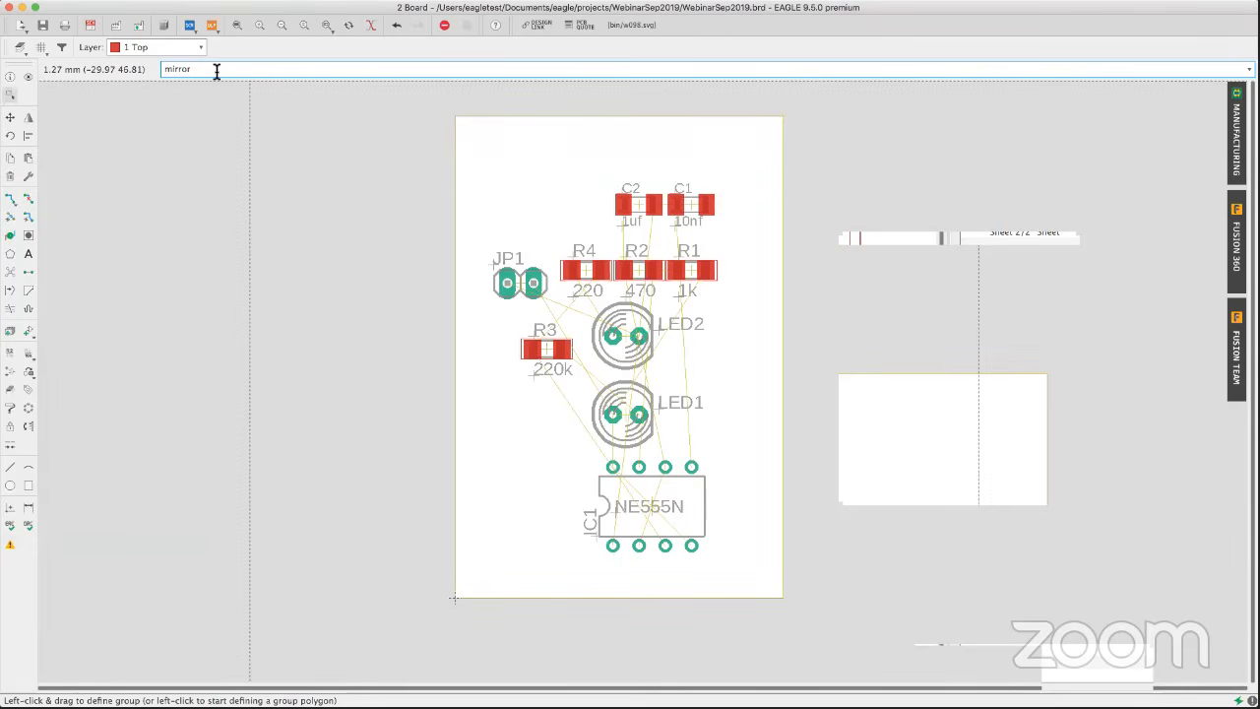
key("Return")
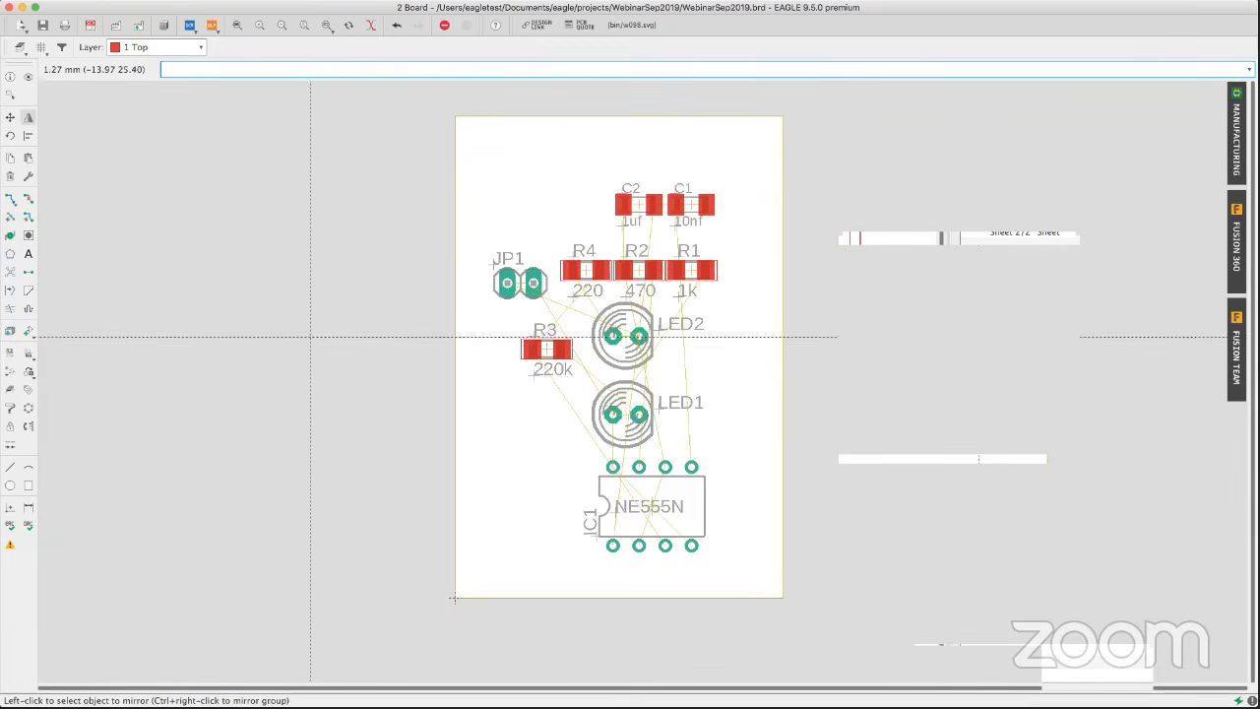
left_click(639, 206)
left_click(694, 206)
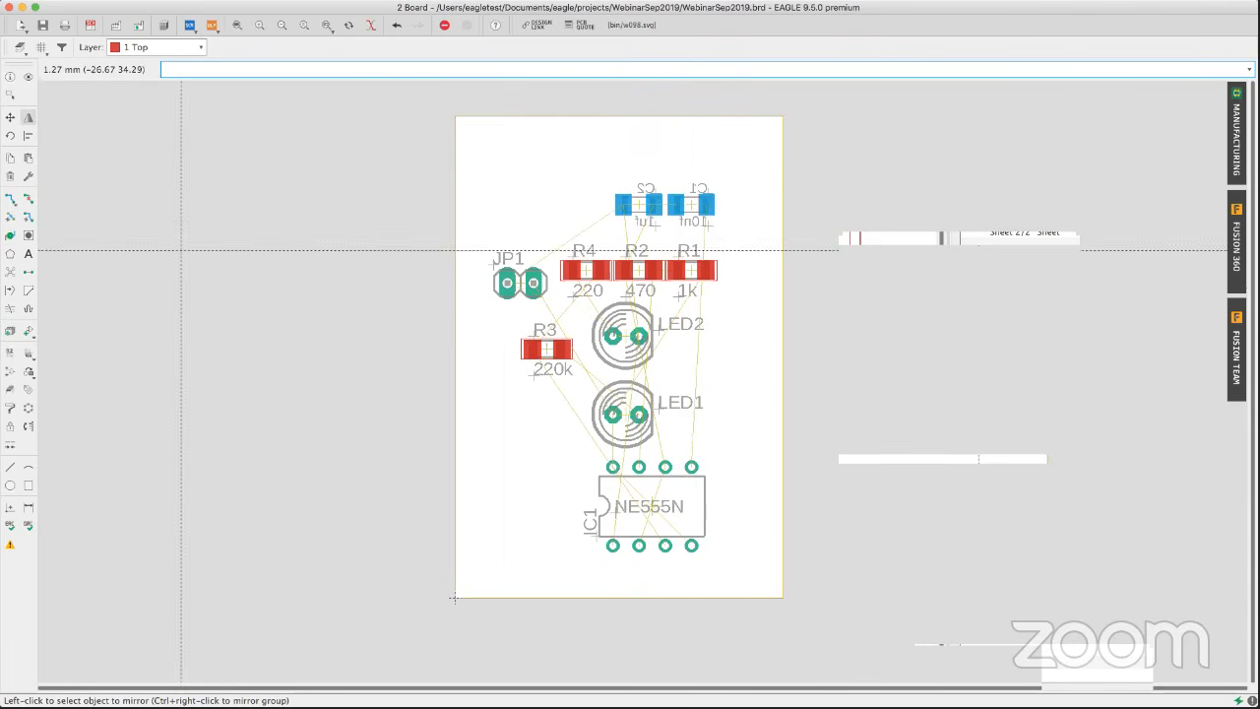
Display the Design Manager for the board and select capacitors C1 and C2 in its device list.
scroll(641, 261, "right", 3)
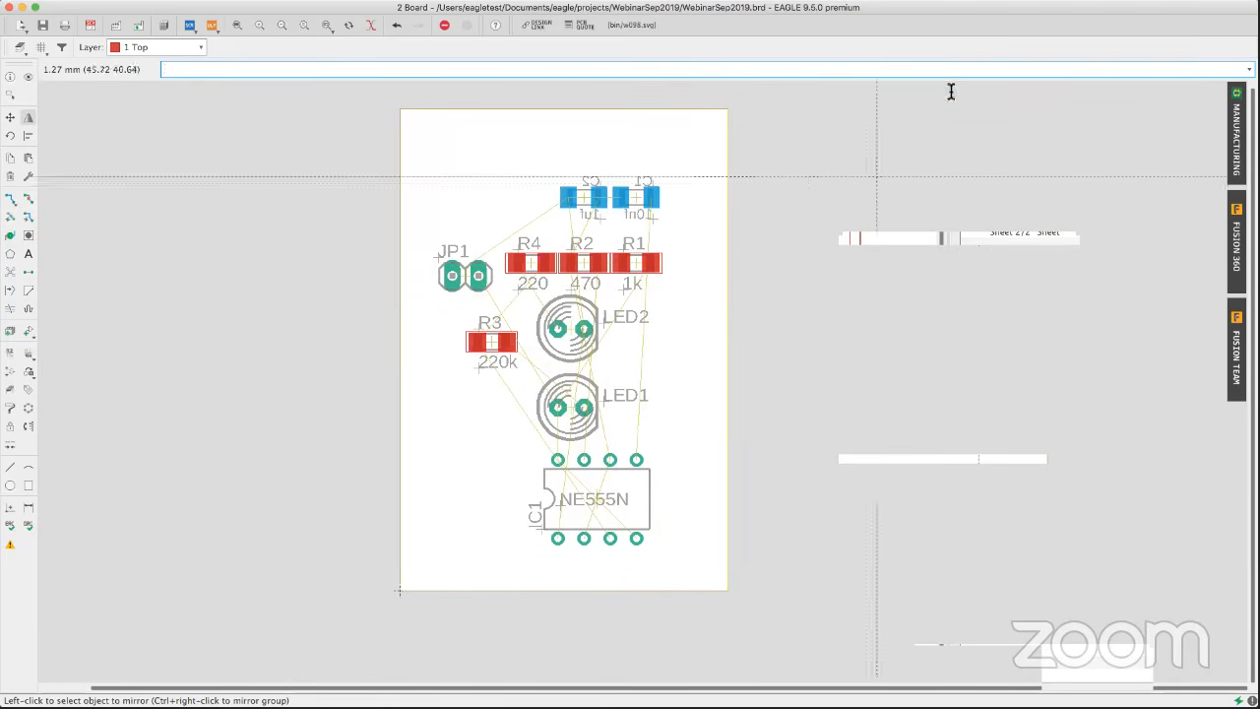
right_click(947, 46)
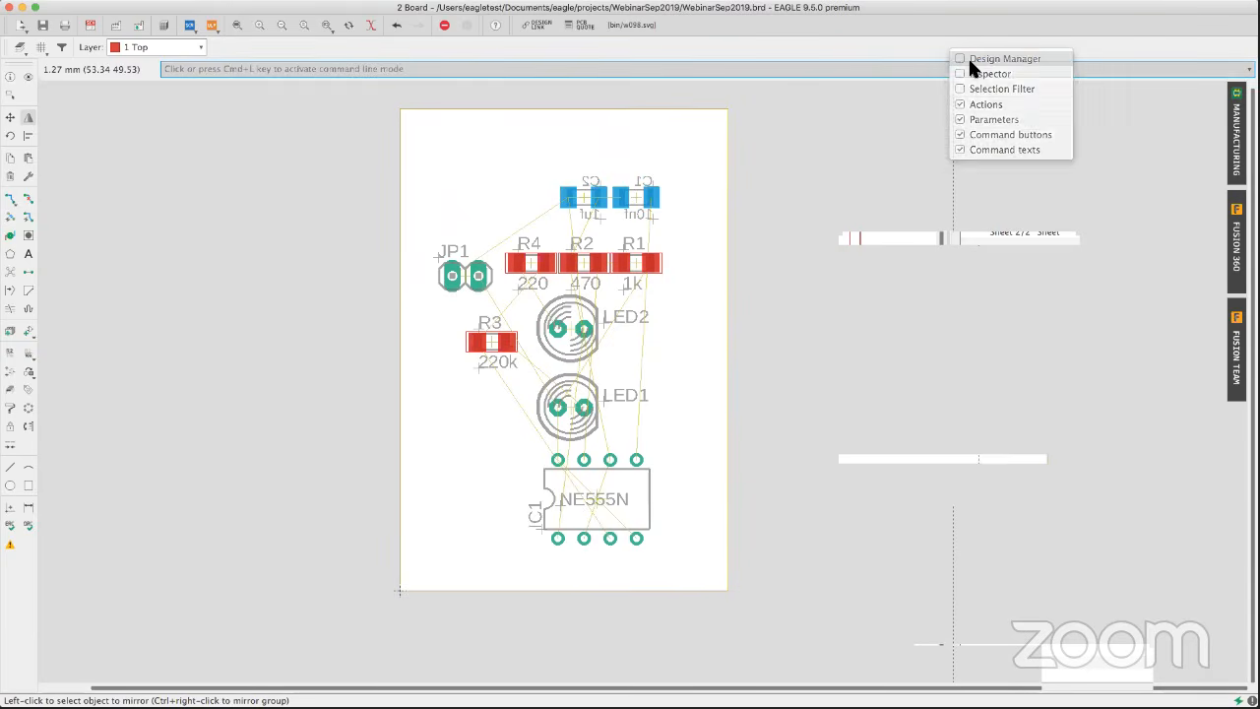
left_click(968, 58)
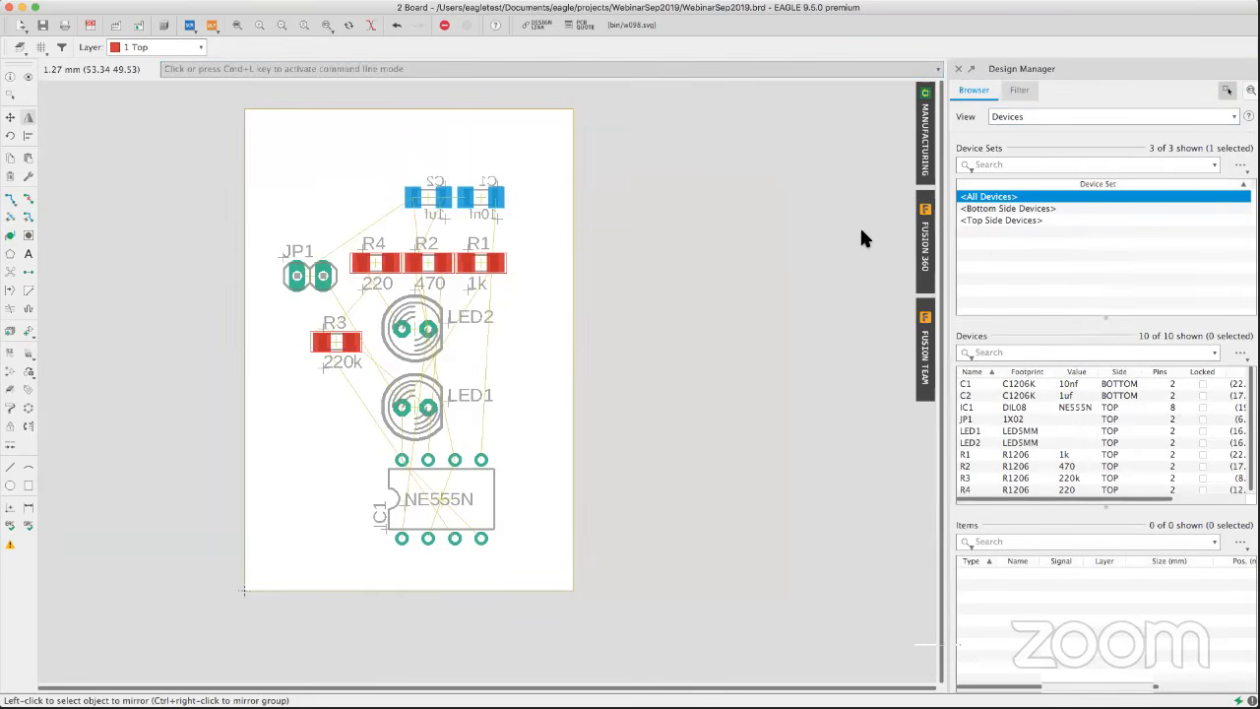
left_click(1011, 383)
left_click(1014, 397, "shift")
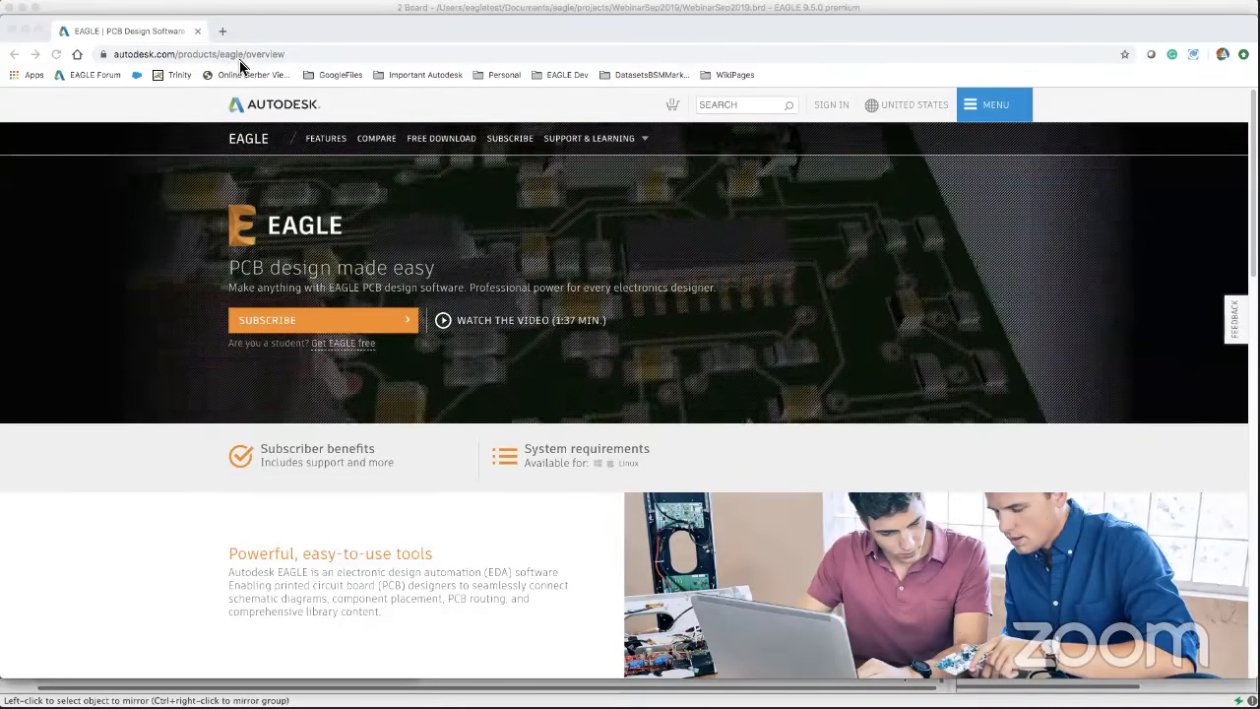
Switch to the web browser, open Webinars & events from the Autodesk EAGLE site, reload it and examine the featured webinars.
left_click(645, 140)
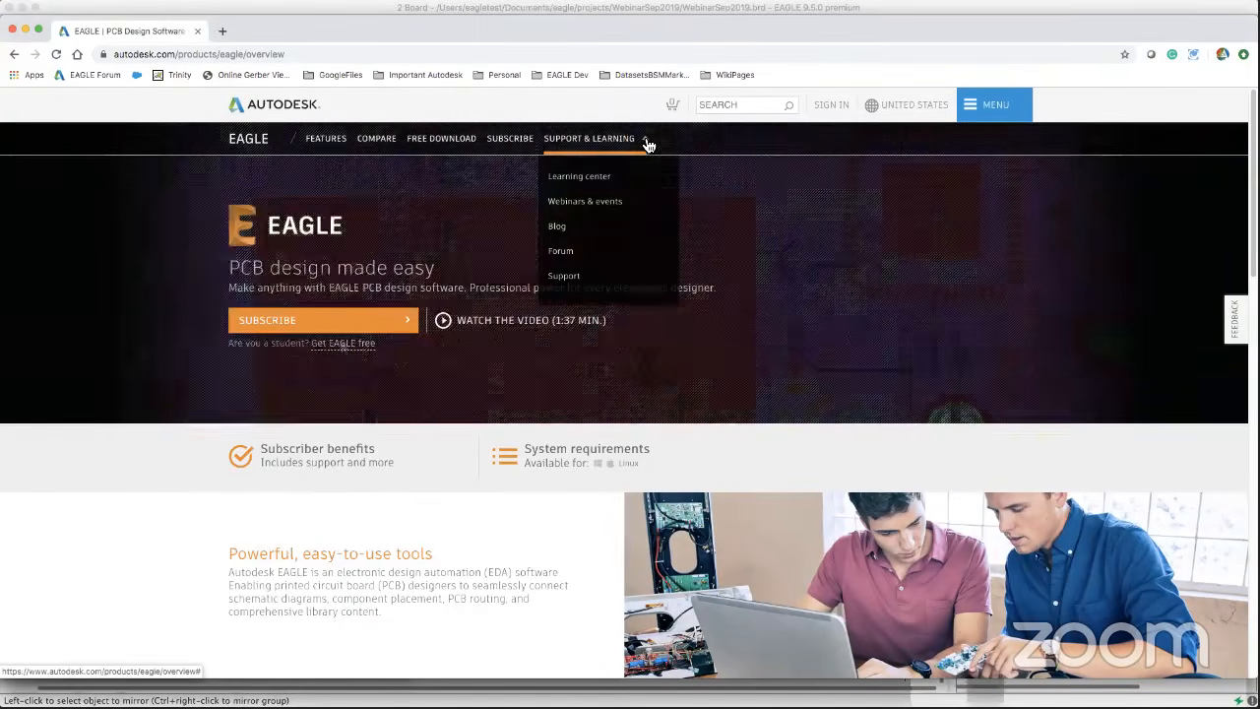
left_click(582, 205)
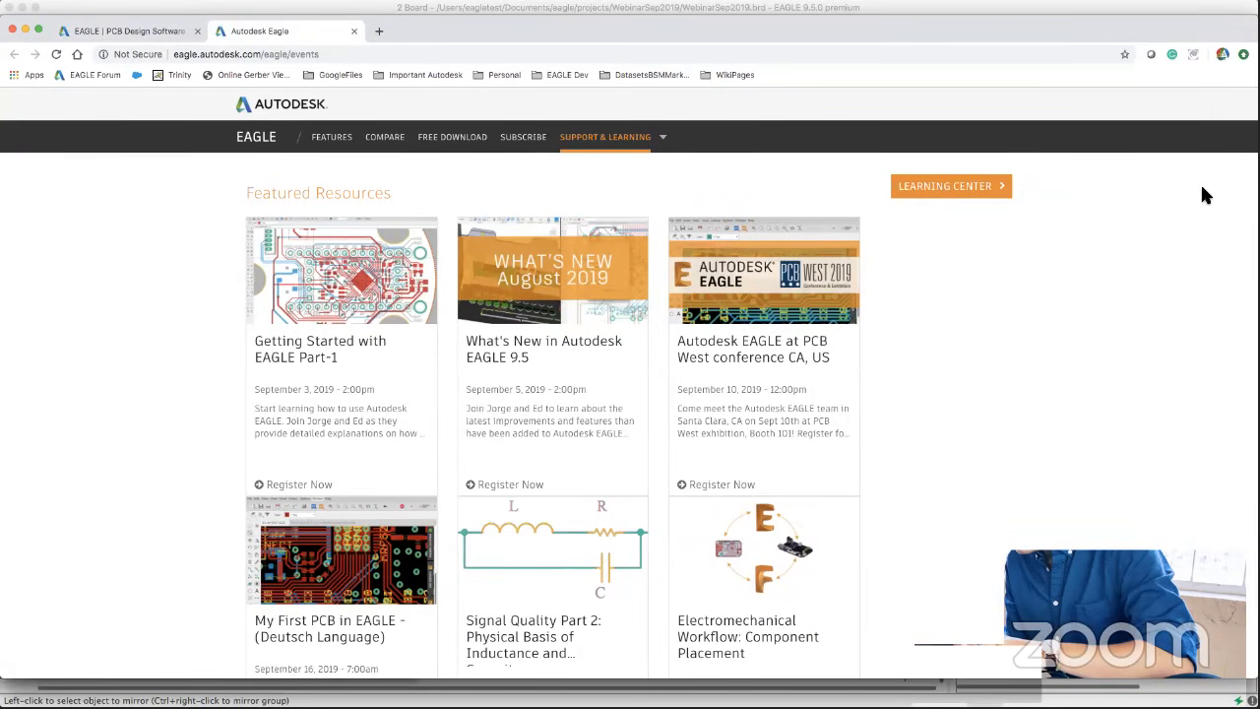
left_click(56, 54)
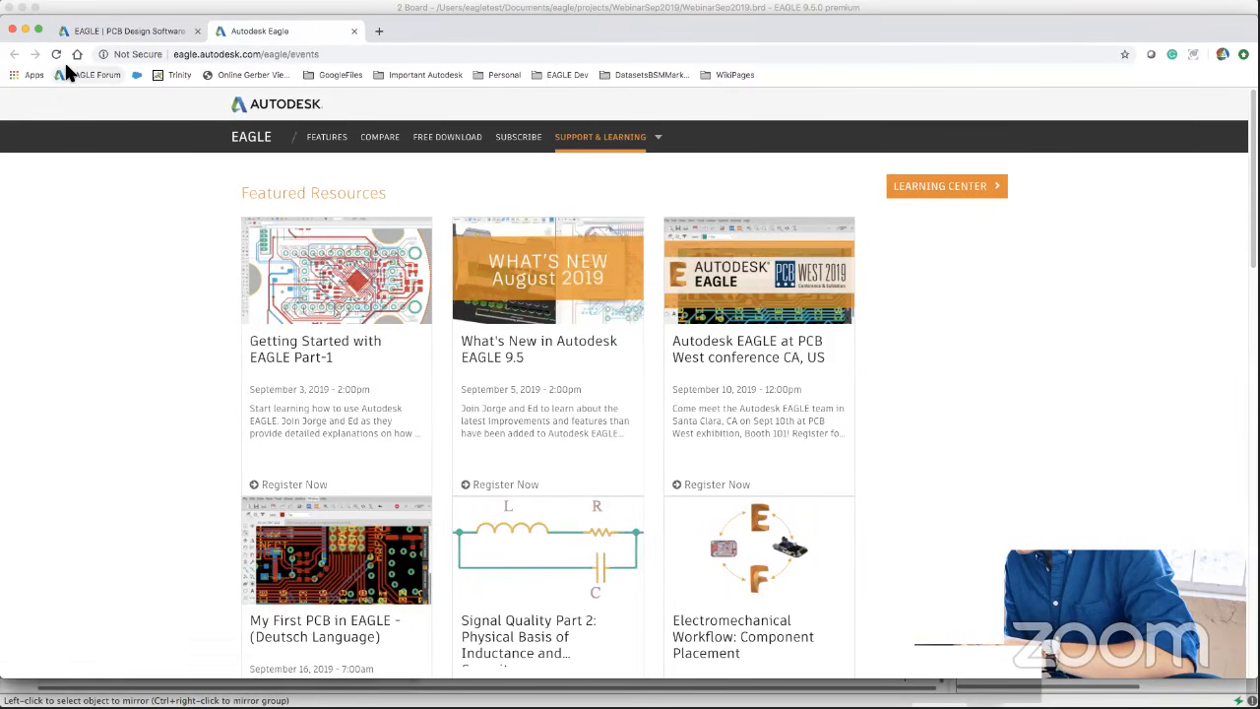
scroll(83, 184, "down", 5)
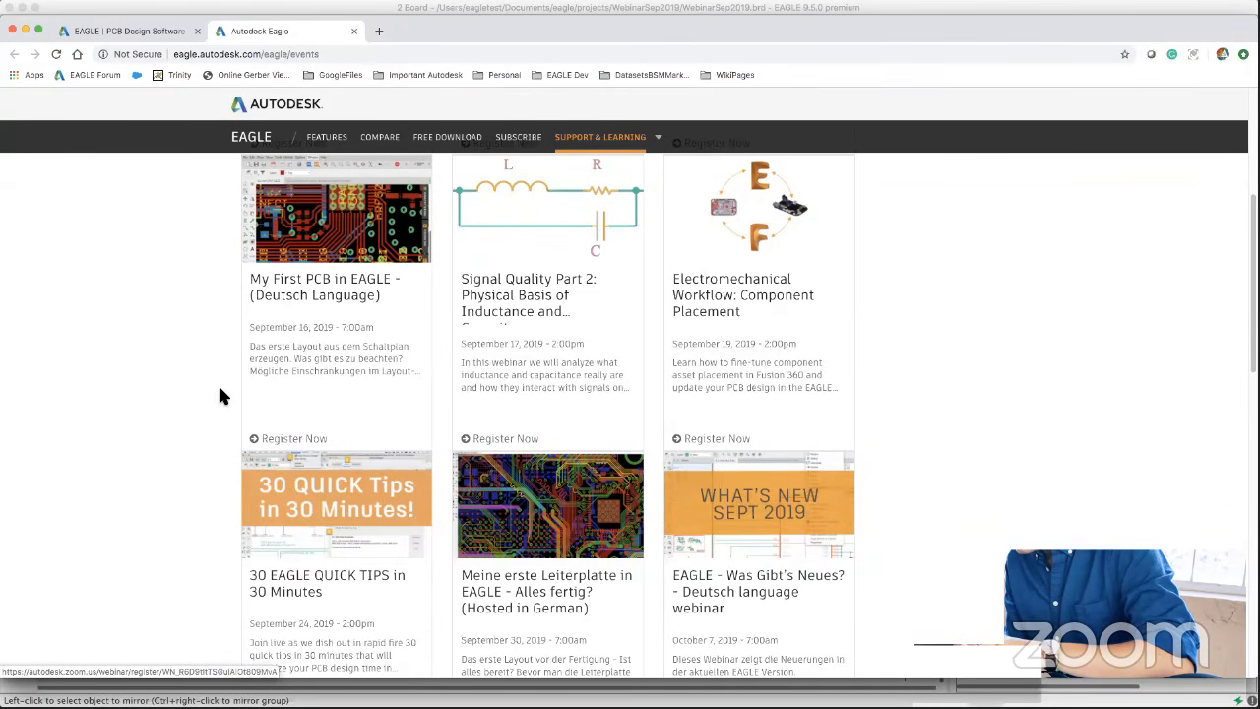
scroll(188, 399, "down", 5)
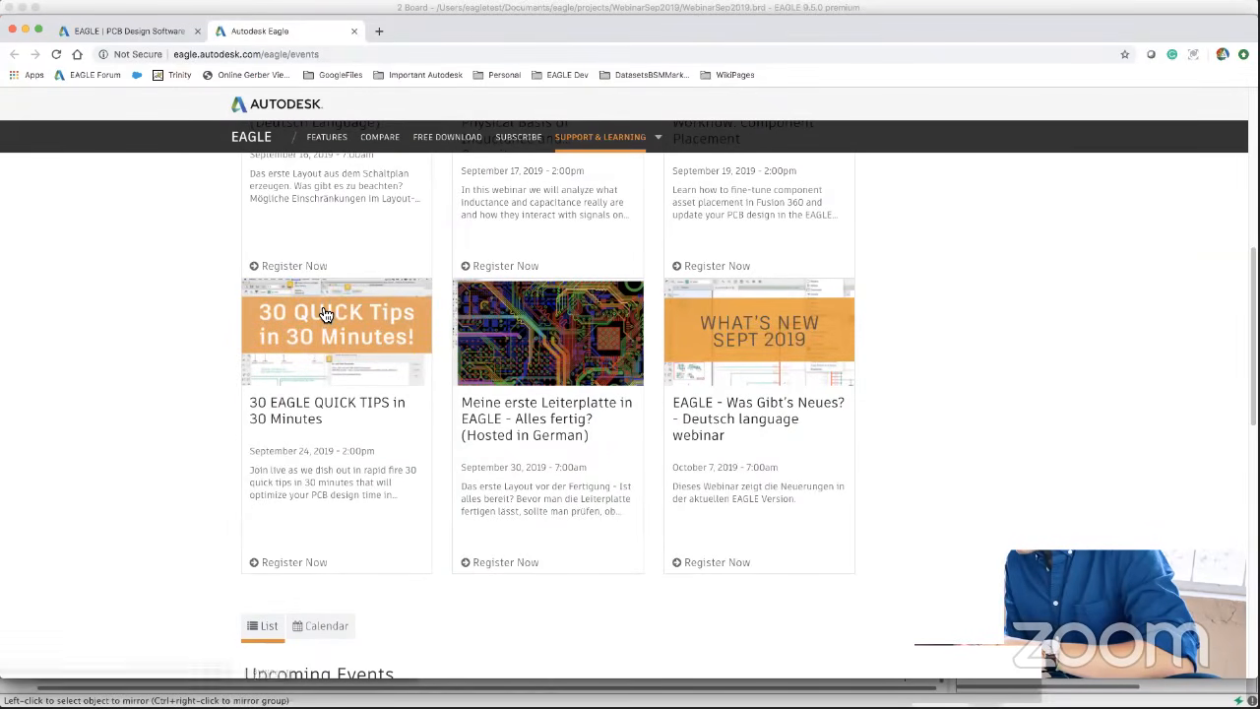